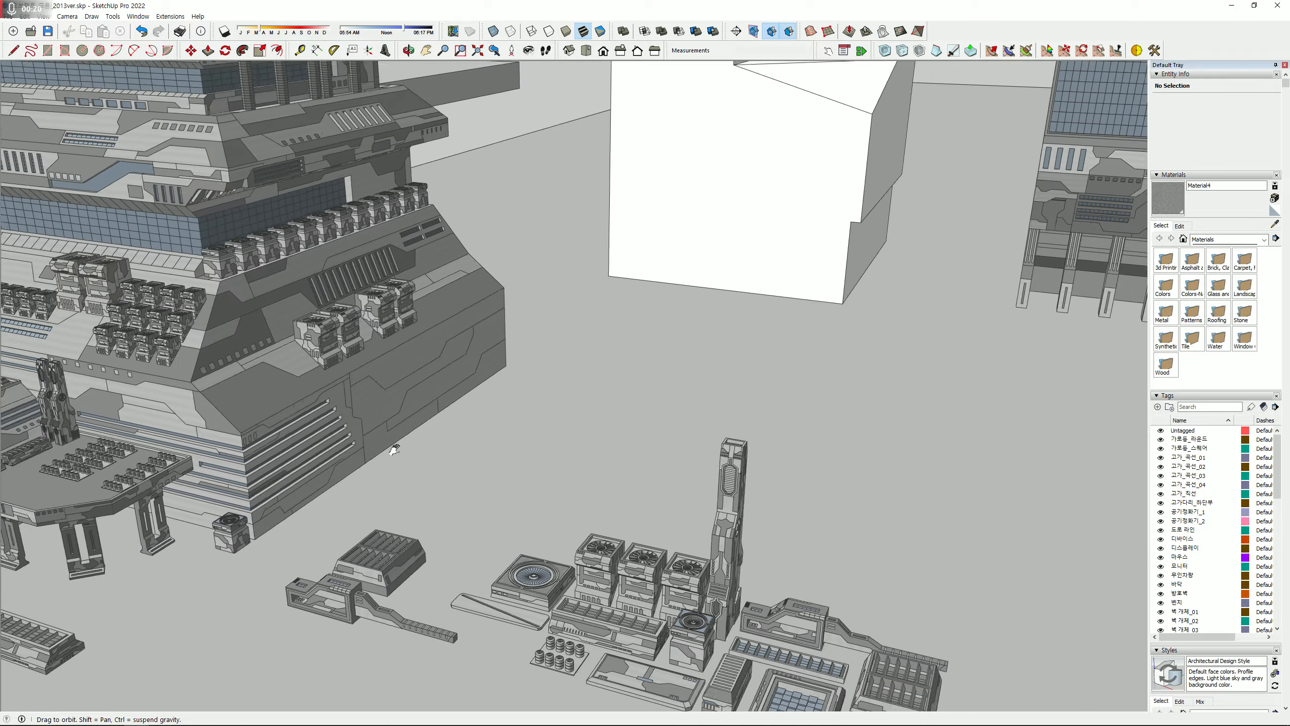
- Examine the kit of mechanical detail parts on the ground, highlighting the flat panel, fan boxes and tall column
{"action": "mouse_move", "coordinate": [509, 500]}
{"action": "middle_mouse_down", "text": "shift"}
{"action": "mouse_move", "coordinate": [499, 373]}
{"action": "mouse_move", "coordinate": [502, 388]}
{"action": "middle_mouse_up", "text": "shift"}
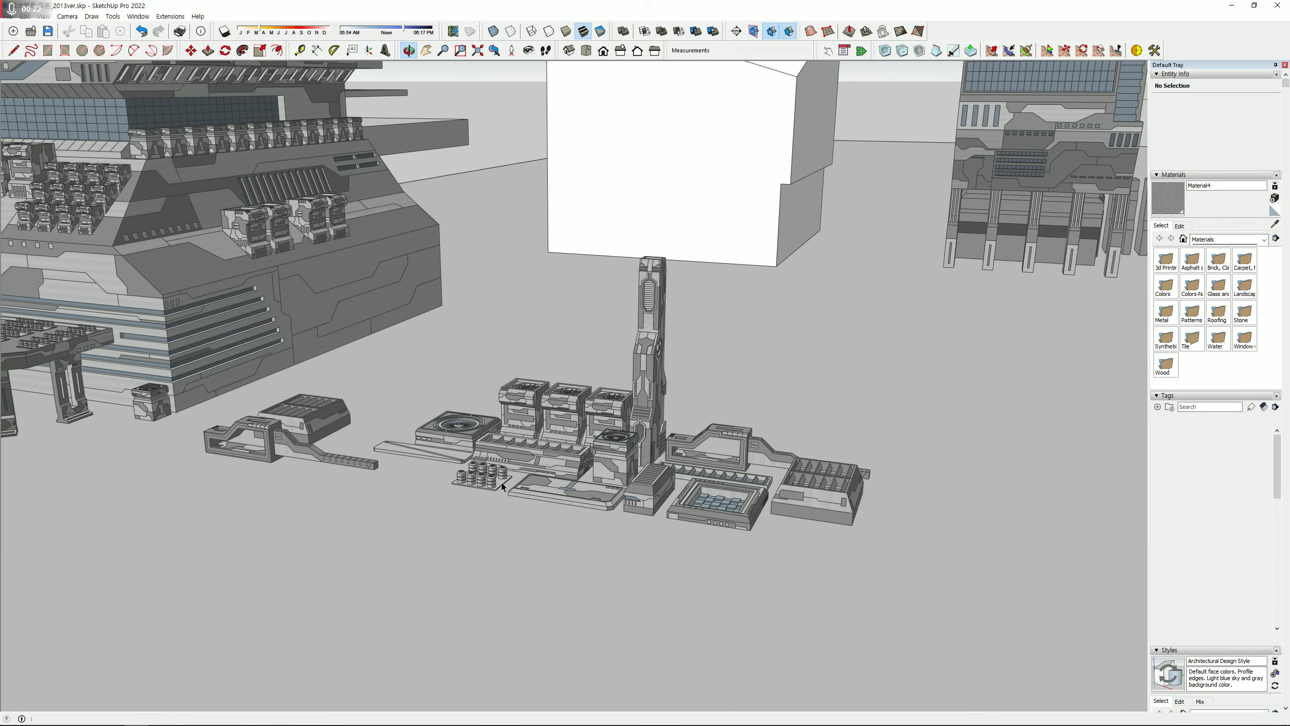
{"action": "scroll", "coordinate": [680, 547], "scroll_direction": "up", "scroll_amount": 4}
{"action": "middle_click_drag", "start_coordinate": [695, 467], "coordinate": [701, 492]}
{"action": "key", "text": "space"}
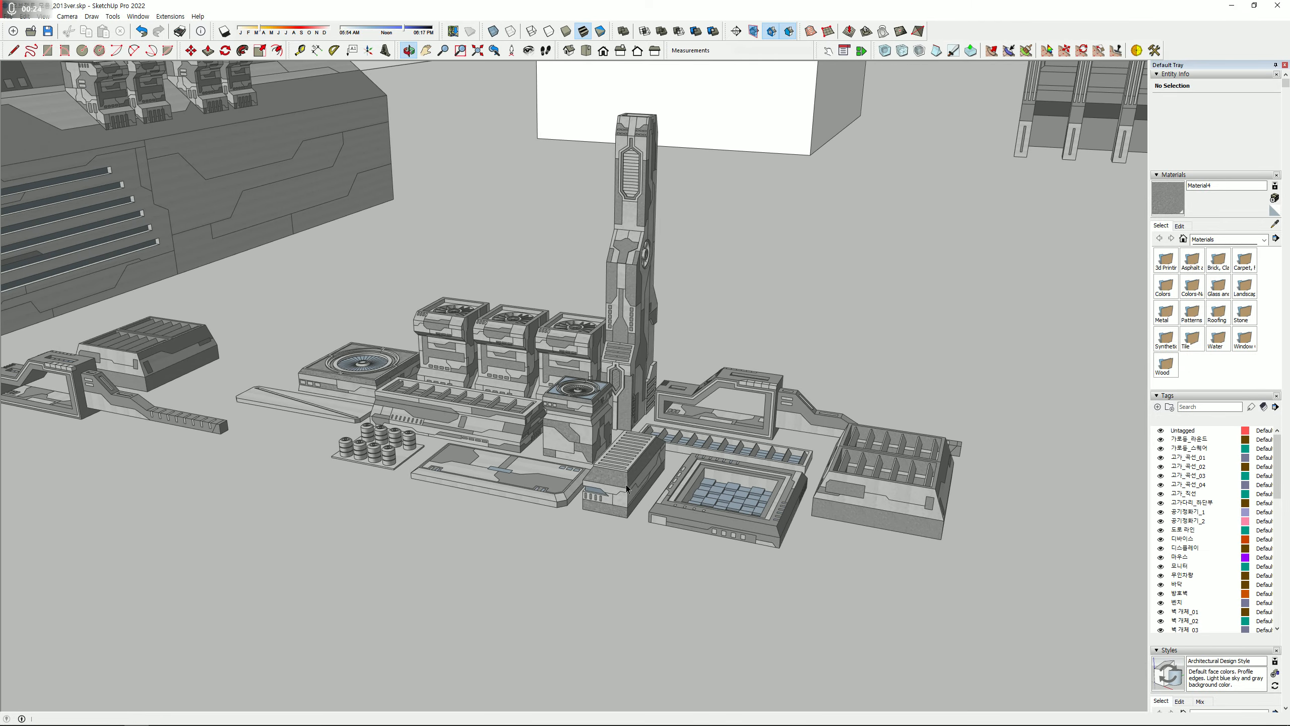
{"action": "left_click", "coordinate": [547, 487]}
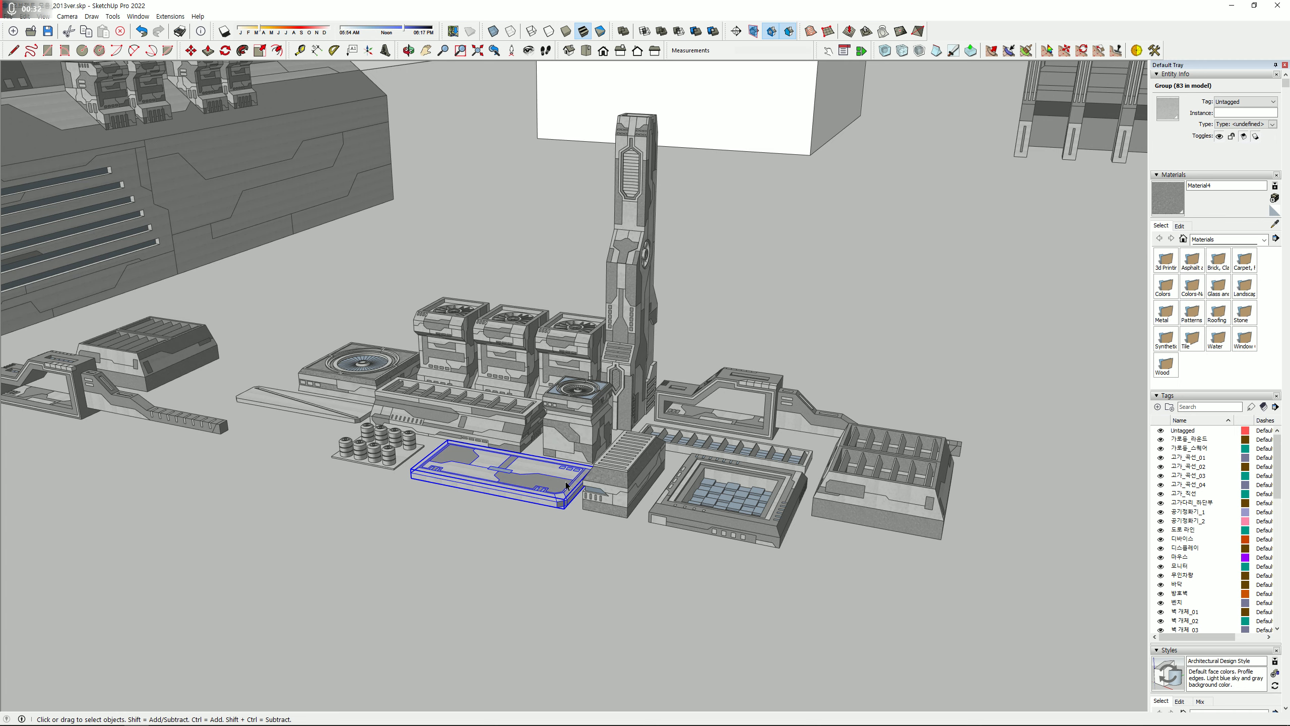
{"action": "middle_click_drag", "start_coordinate": [582, 485], "coordinate": [563, 457]}
{"action": "left_click", "coordinate": [563, 457]}
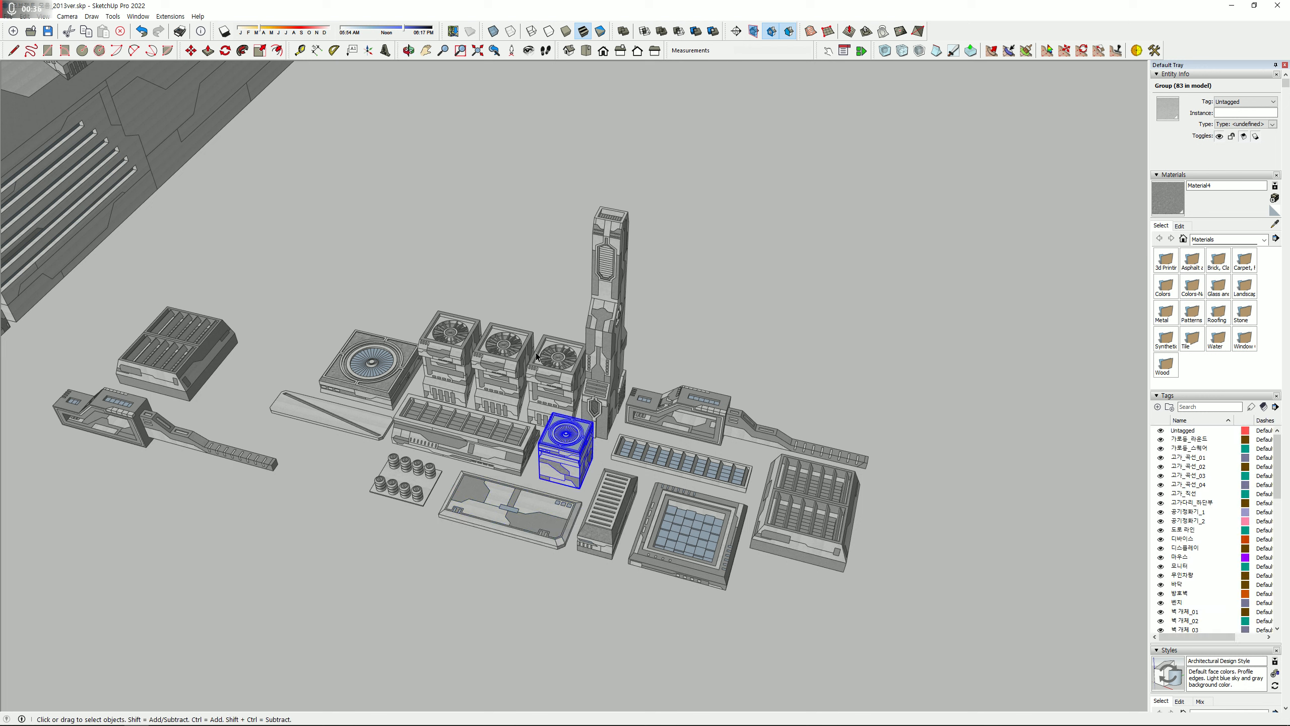
{"action": "left_click", "coordinate": [450, 366]}
{"action": "left_click", "coordinate": [511, 368]}
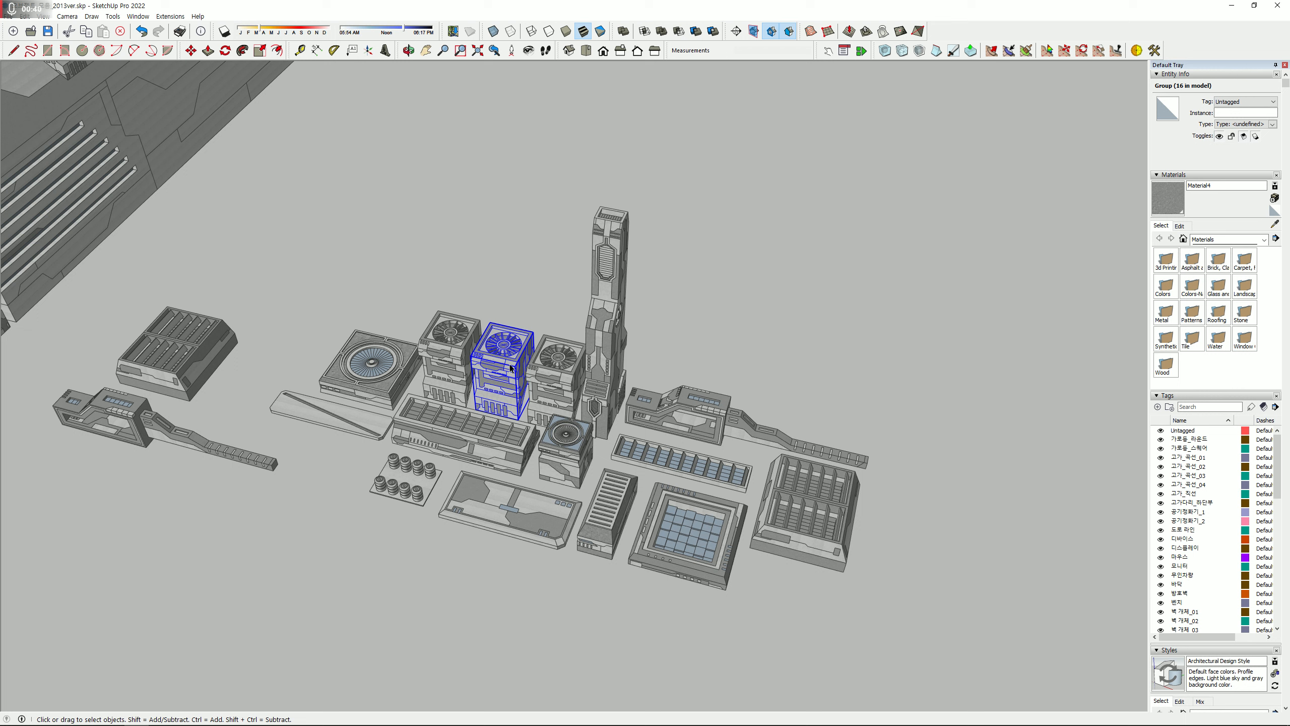
{"action": "left_click", "coordinate": [619, 383]}
{"action": "left_click", "coordinate": [611, 401]}
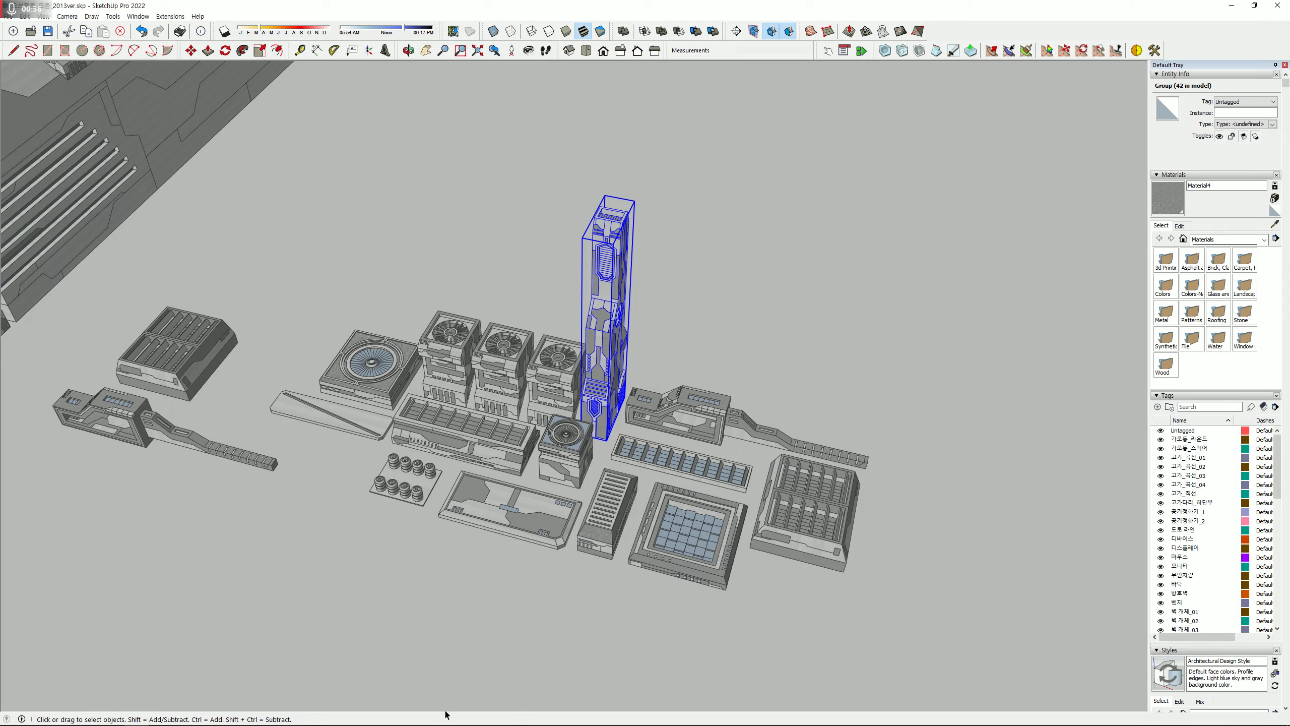
- Examine the detailed skyscraper, the white massing block and the rest of the site from a distance
{"action": "scroll", "coordinate": [648, 307], "scroll_direction": "down", "scroll_amount": 6}
{"action": "scroll", "coordinate": [295, 356], "scroll_direction": "down", "scroll_amount": 1}
{"action": "mouse_move", "coordinate": [274, 373]}
{"action": "middle_mouse_down", "text": "shift"}
{"action": "mouse_move", "coordinate": [542, 622]}
{"action": "mouse_move", "coordinate": [594, 444]}
{"action": "mouse_move", "coordinate": [671, 545]}
{"action": "middle_mouse_up", "text": "shift"}
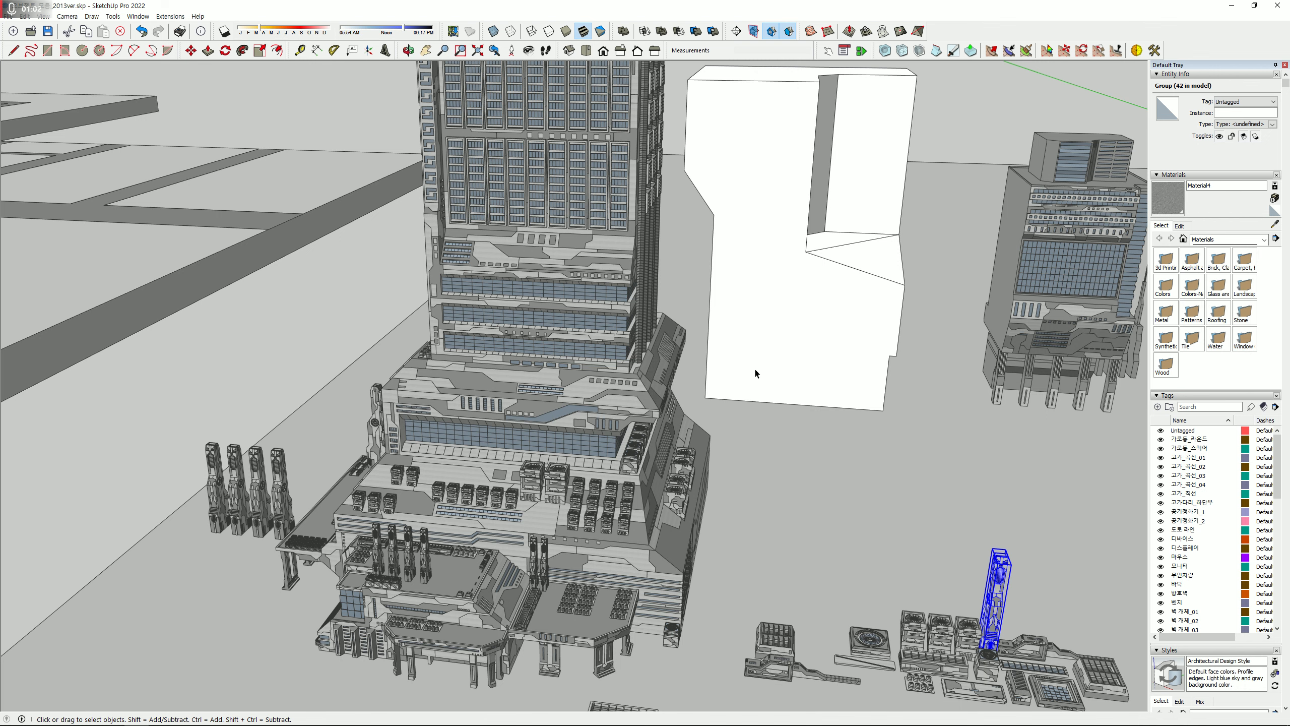
{"action": "scroll", "coordinate": [726, 370], "scroll_direction": "down", "scroll_amount": 1}
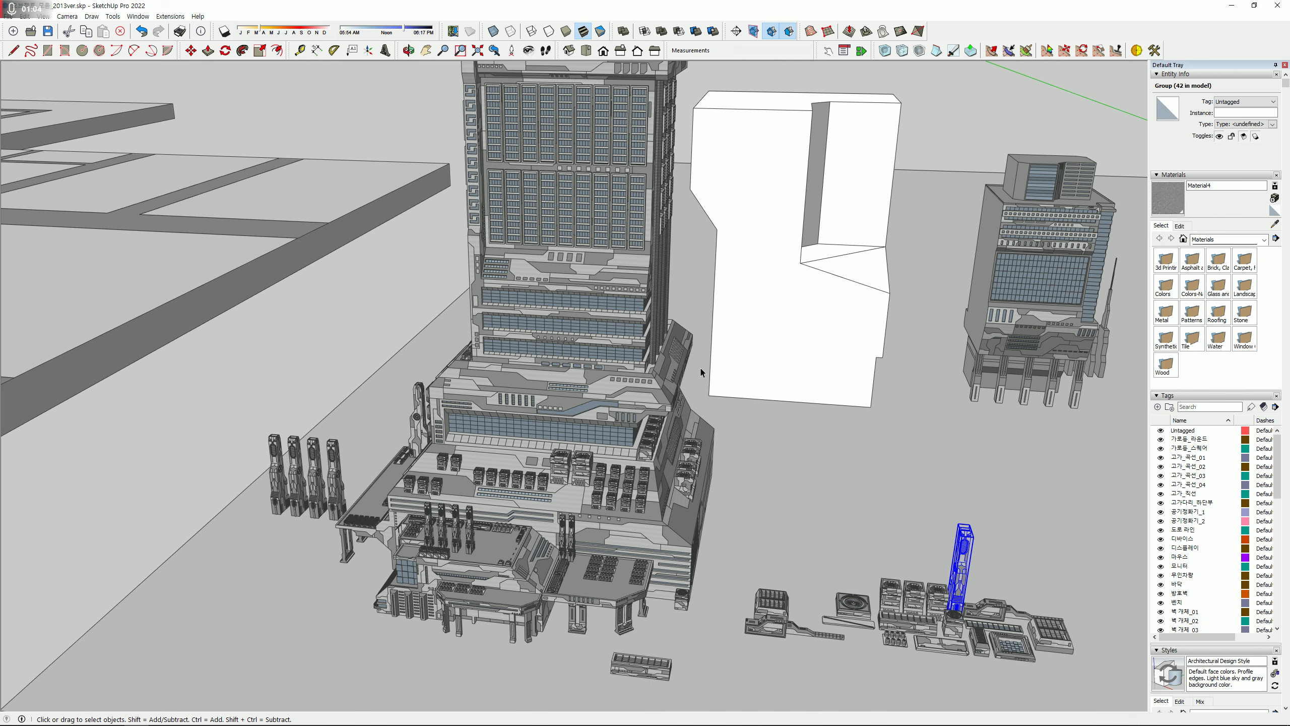
{"action": "mouse_move", "coordinate": [701, 368]}
{"action": "middle_mouse_down"}
{"action": "mouse_move", "coordinate": [625, 470]}
{"action": "mouse_move", "coordinate": [626, 406]}
{"action": "mouse_move", "coordinate": [590, 468]}
{"action": "mouse_move", "coordinate": [595, 494]}
{"action": "middle_mouse_up"}
{"action": "scroll", "coordinate": [624, 406], "scroll_direction": "down", "scroll_amount": 5}
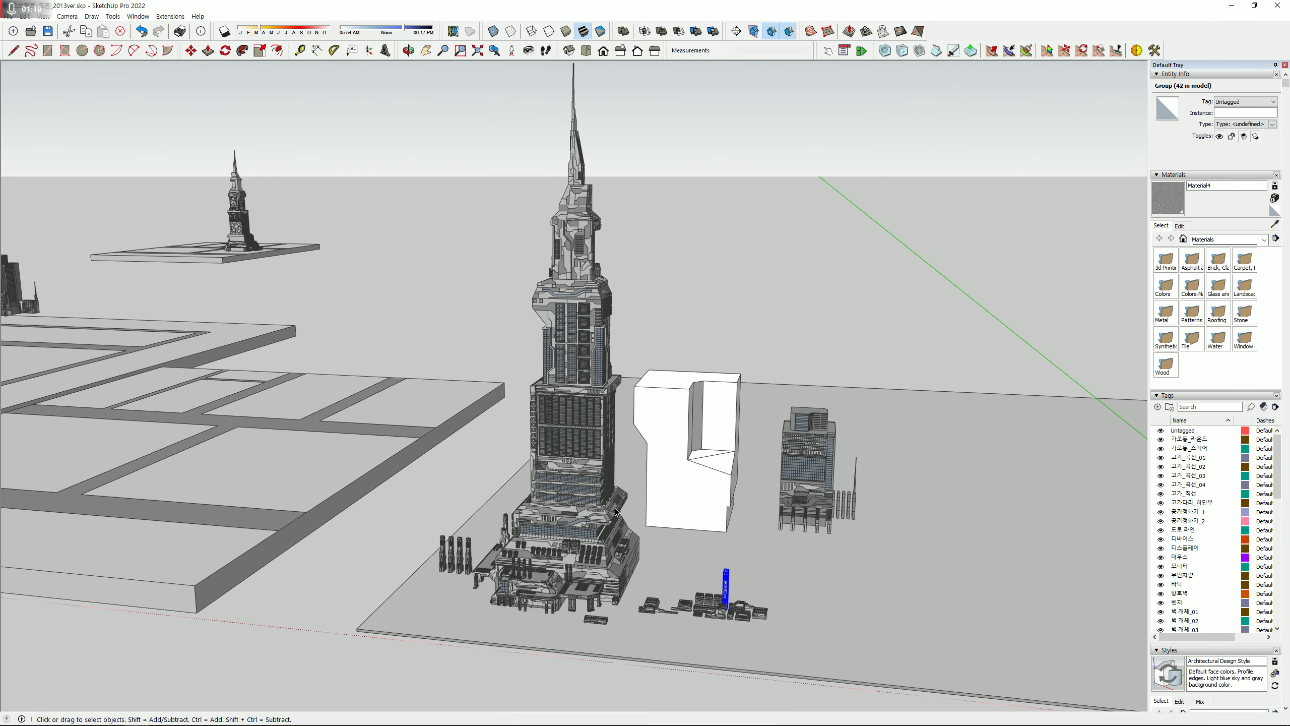
{"action": "left_click", "coordinate": [719, 272]}
{"action": "middle_click_drag", "start_coordinate": [718, 272], "coordinate": [320, 345]}
{"action": "scroll", "coordinate": [653, 492], "scroll_direction": "up", "scroll_amount": 1}
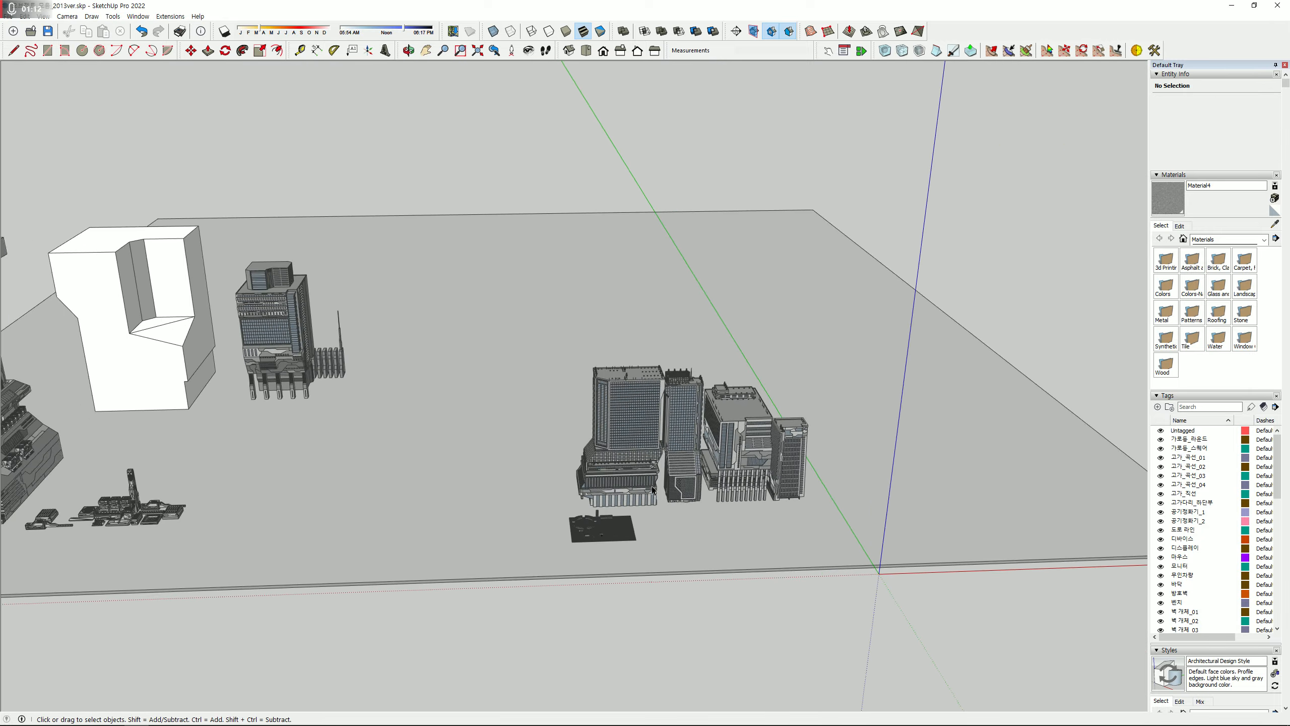
- Move the four office building groups over to stand directly beside the detailed skyscraper
{"action": "scroll", "coordinate": [651, 486], "scroll_direction": "up", "scroll_amount": 6}
{"action": "middle_click_drag", "start_coordinate": [652, 487], "coordinate": [567, 489]}
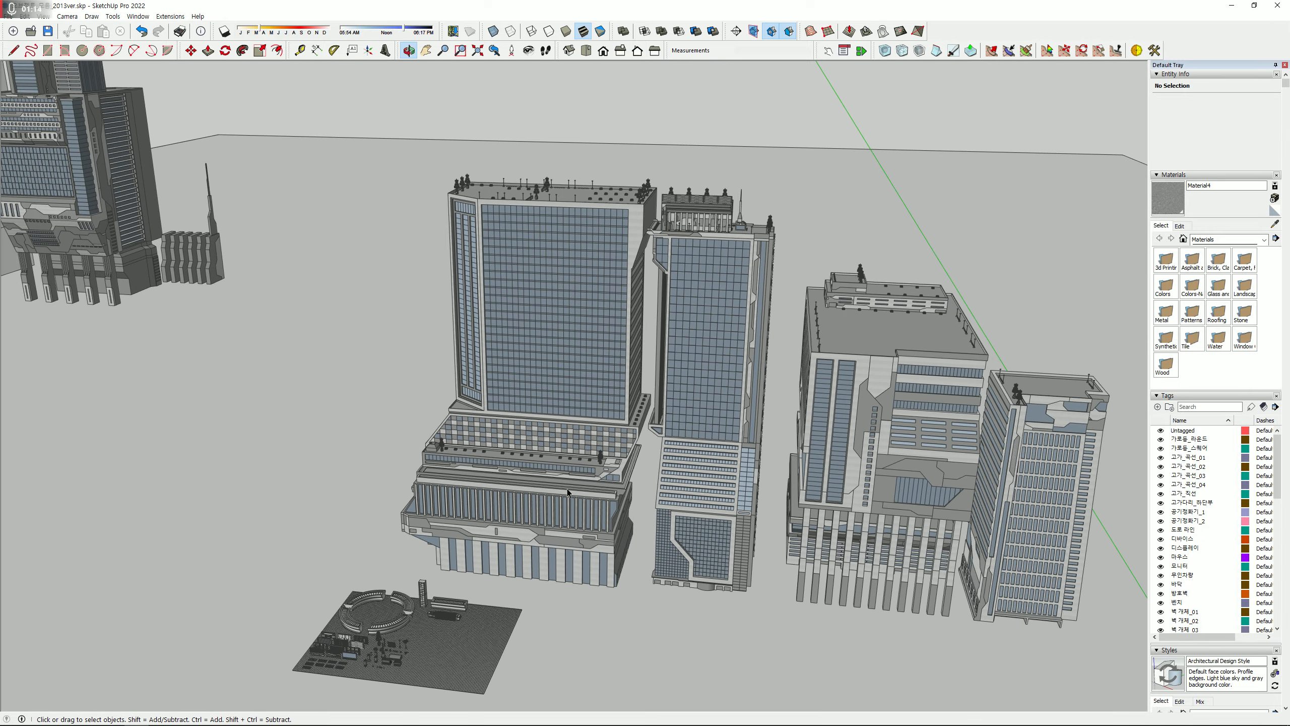
{"action": "left_click", "coordinate": [580, 489]}
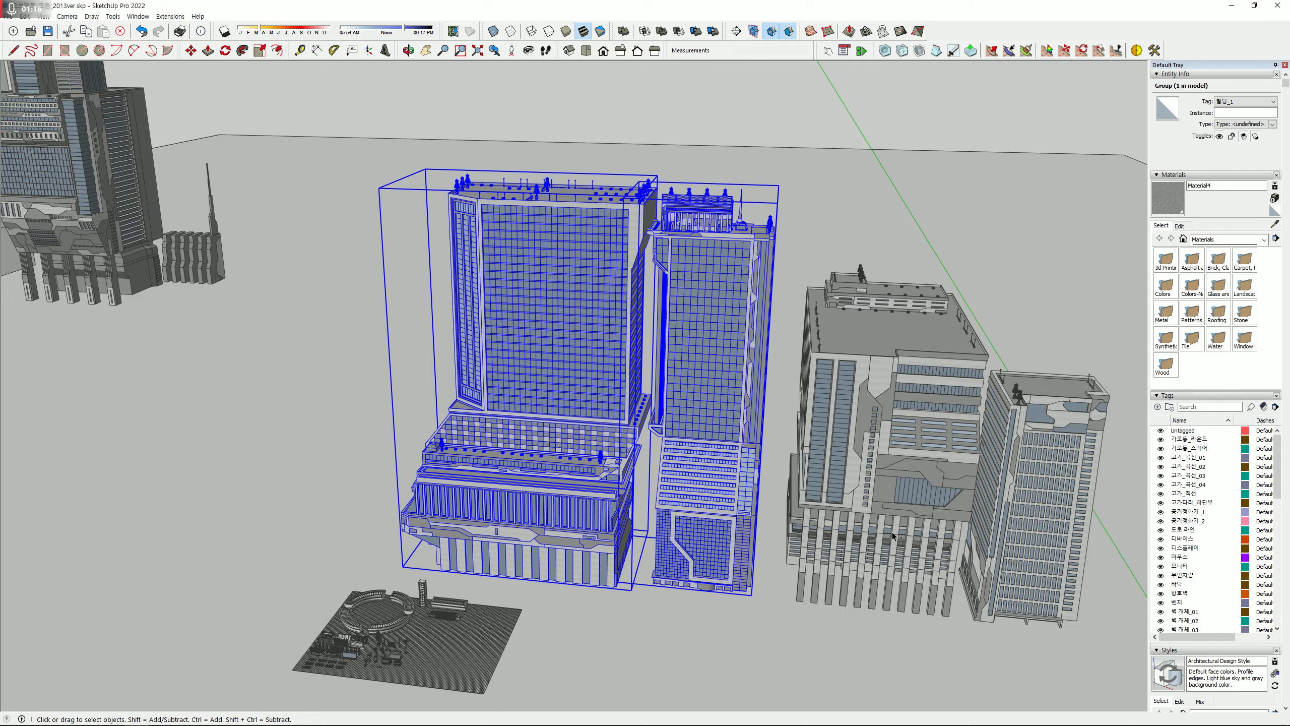
{"action": "key", "text": "m"}
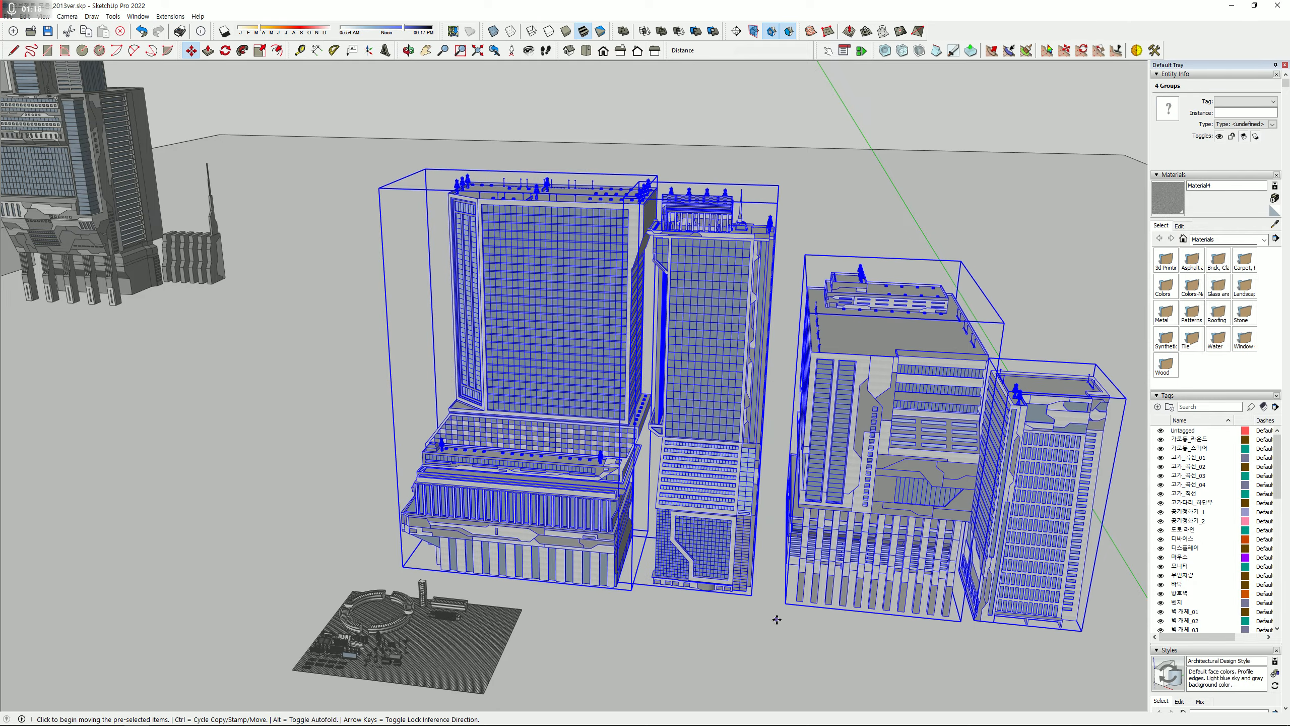
{"action": "left_click", "coordinate": [778, 617]}
{"action": "middle_click_drag", "start_coordinate": [168, 530], "coordinate": [937, 527], "text": "shift"}
{"action": "middle_click_drag", "start_coordinate": [386, 468], "coordinate": [872, 539], "text": "shift"}
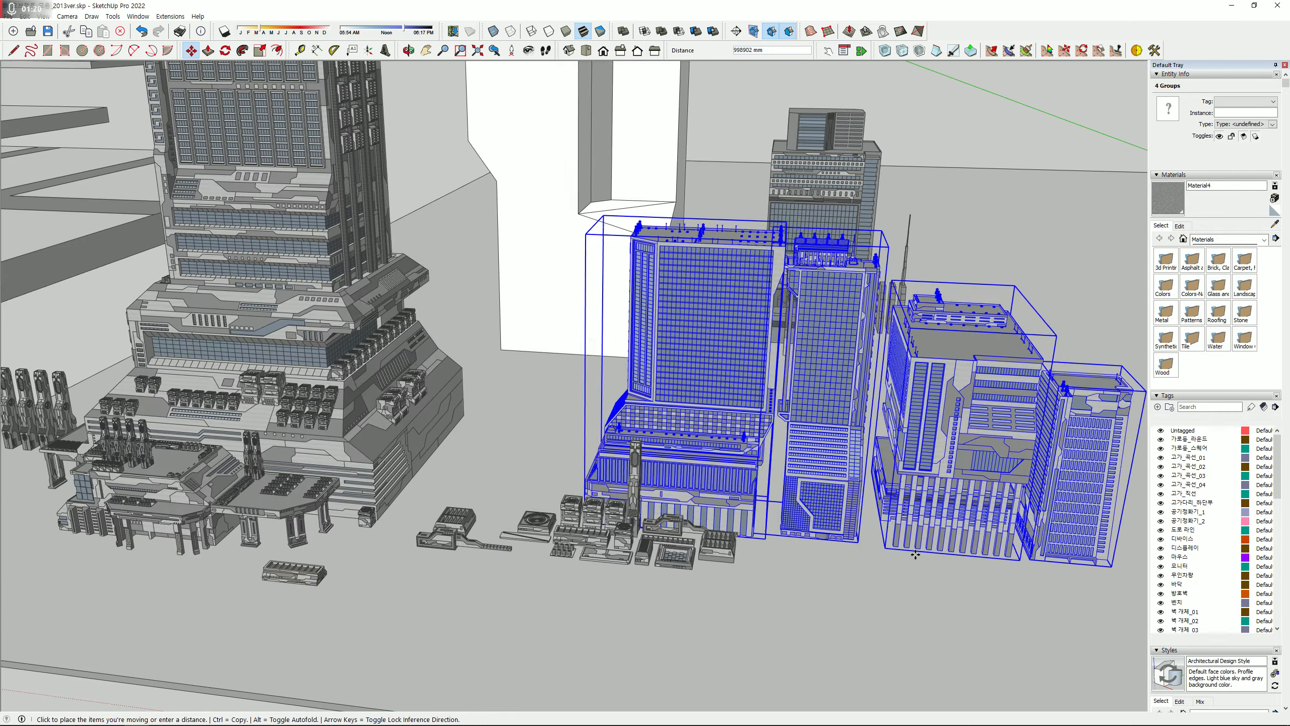
{"action": "left_click", "coordinate": [653, 602]}
{"action": "middle_click_drag", "start_coordinate": [406, 531], "coordinate": [559, 604], "text": "shift"}
{"action": "key", "text": "space"}
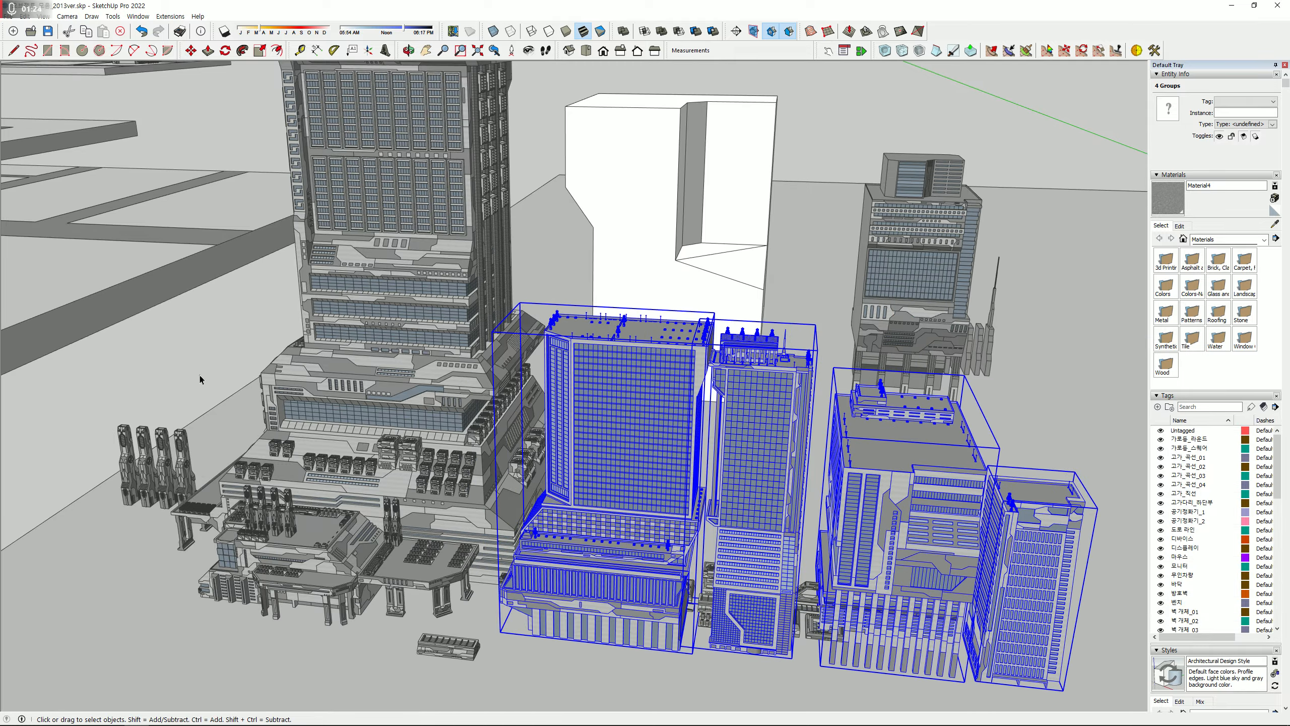
- Compare the full height of the detailed skyscraper with the neighbouring office buildings from a low viewpoint
{"action": "left_click", "coordinate": [199, 374]}
{"action": "middle_click_drag", "start_coordinate": [609, 362], "coordinate": [449, 416]}
{"action": "left_click", "coordinate": [312, 422]}
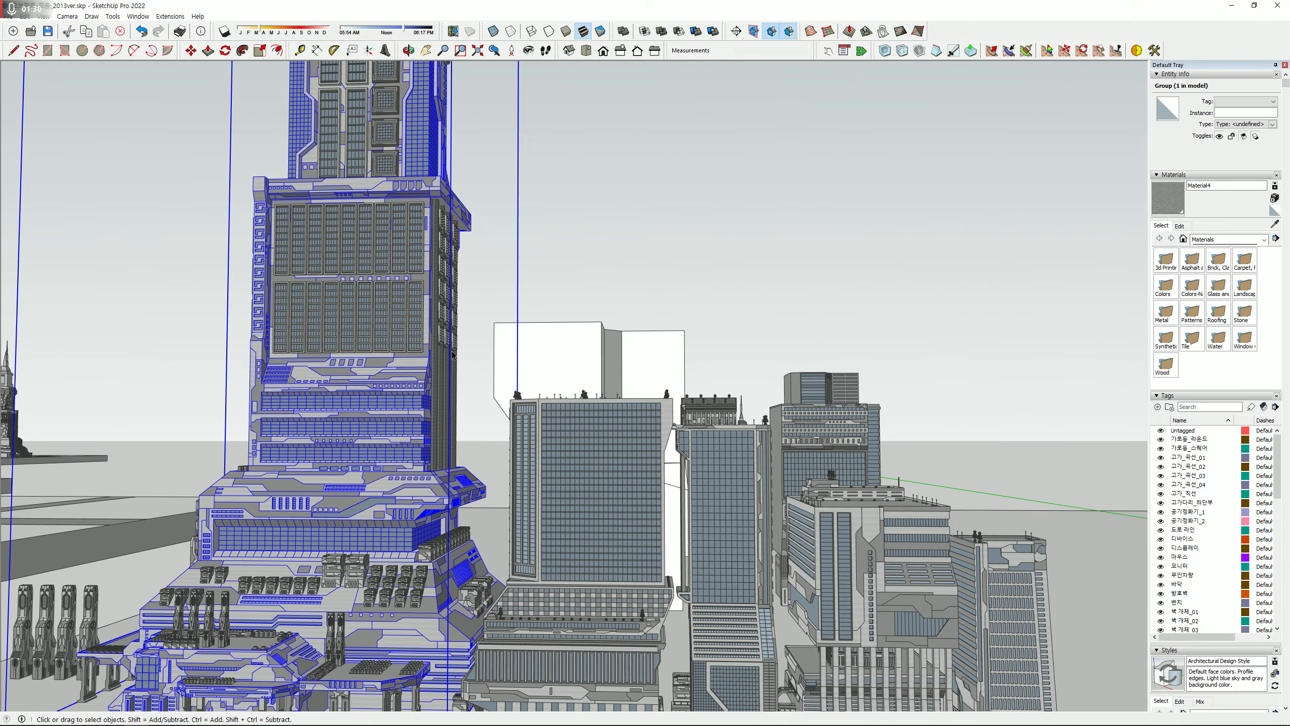
{"action": "scroll", "coordinate": [455, 356], "scroll_direction": "down", "scroll_amount": 3}
{"action": "left_click", "coordinate": [476, 387]}
{"action": "middle_click_drag", "start_coordinate": [501, 399], "coordinate": [510, 492], "text": "shift"}
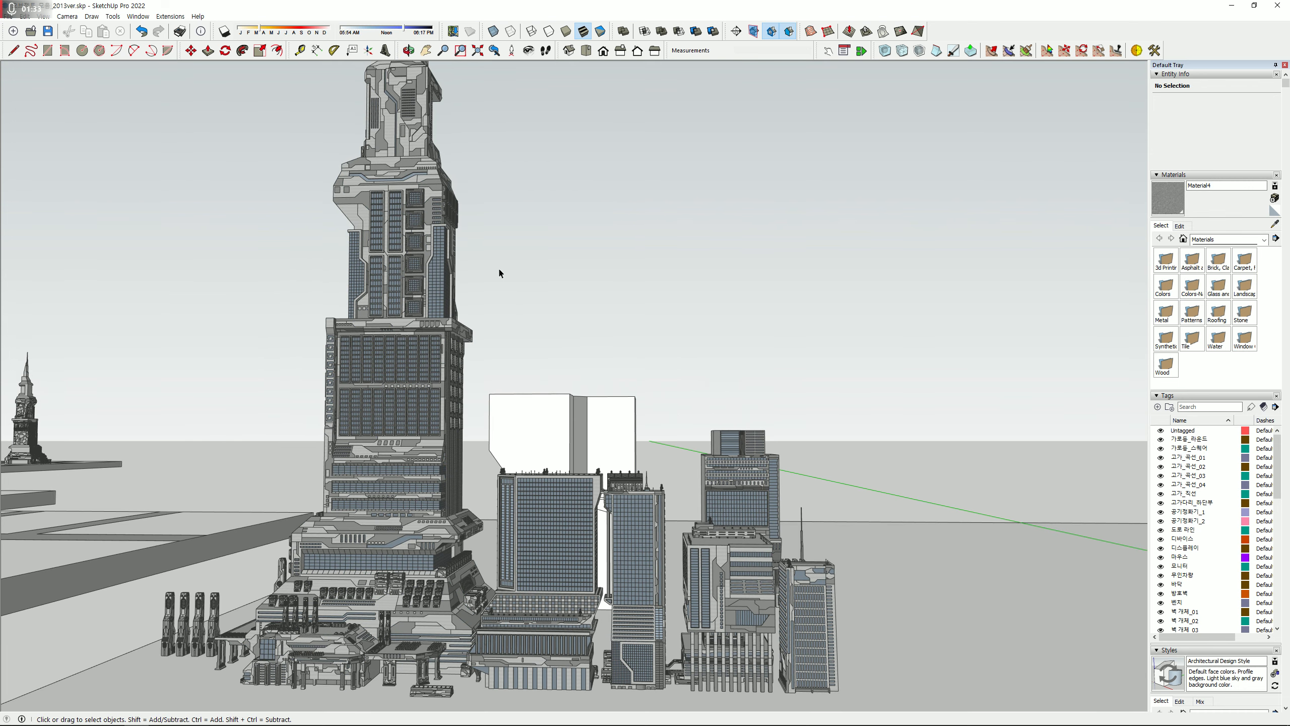
- Stack three copies of the widest office building above it for a height comparison with the skyscraper, and undo the copies
{"action": "left_click", "coordinate": [563, 565]}
{"action": "key", "text": "m"}
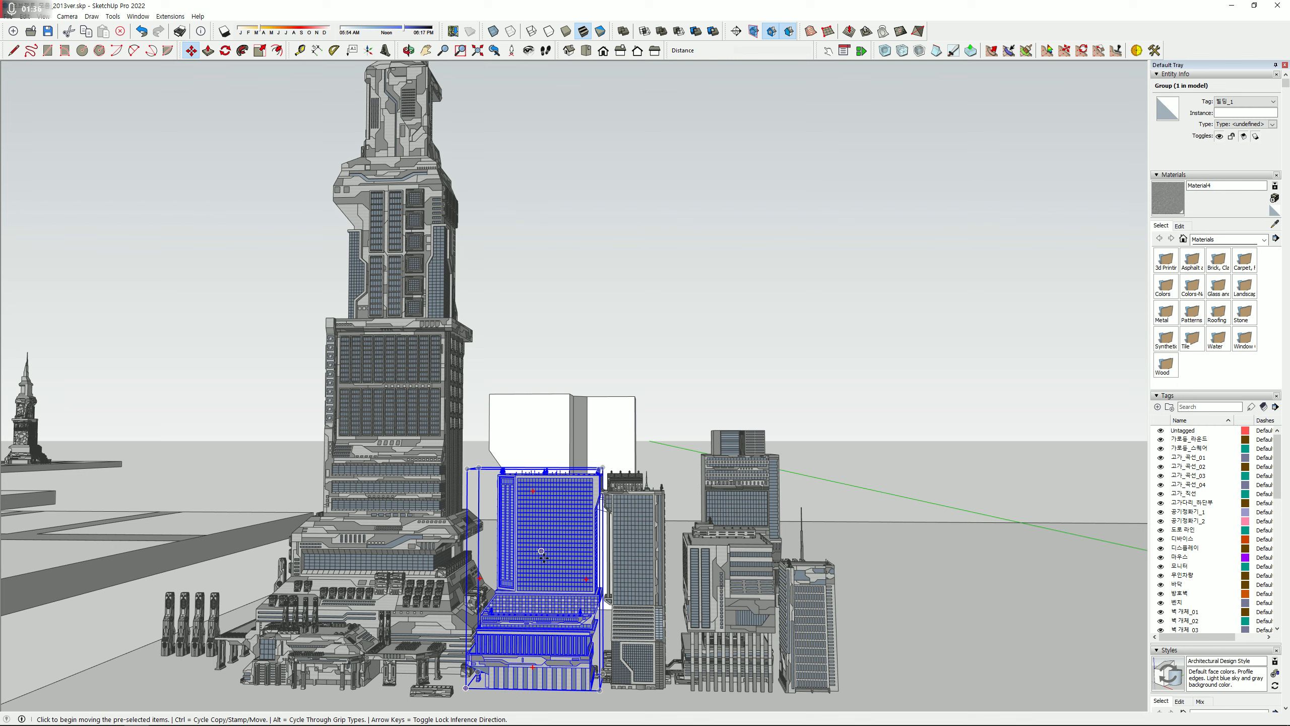
{"action": "key", "text": "ctrl"}
{"action": "left_click", "coordinate": [544, 554]}
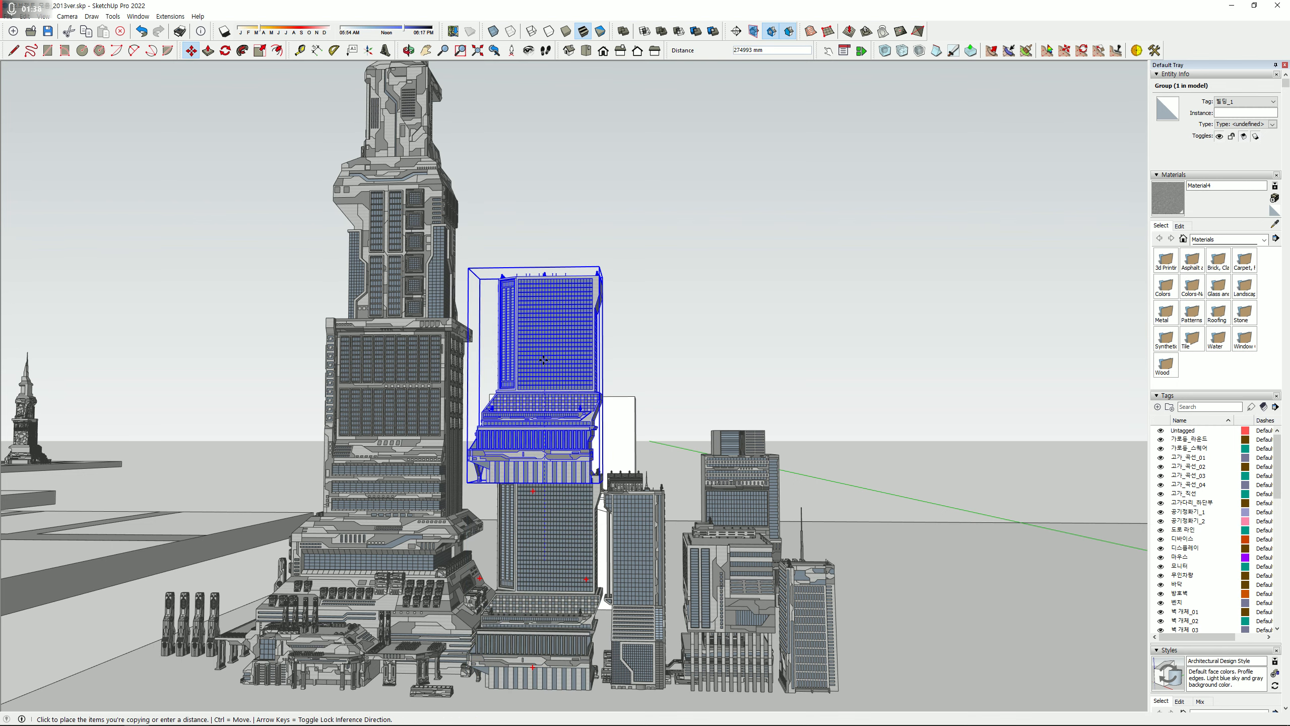
{"action": "scroll", "coordinate": [543, 360], "scroll_direction": "up", "scroll_amount": 5}
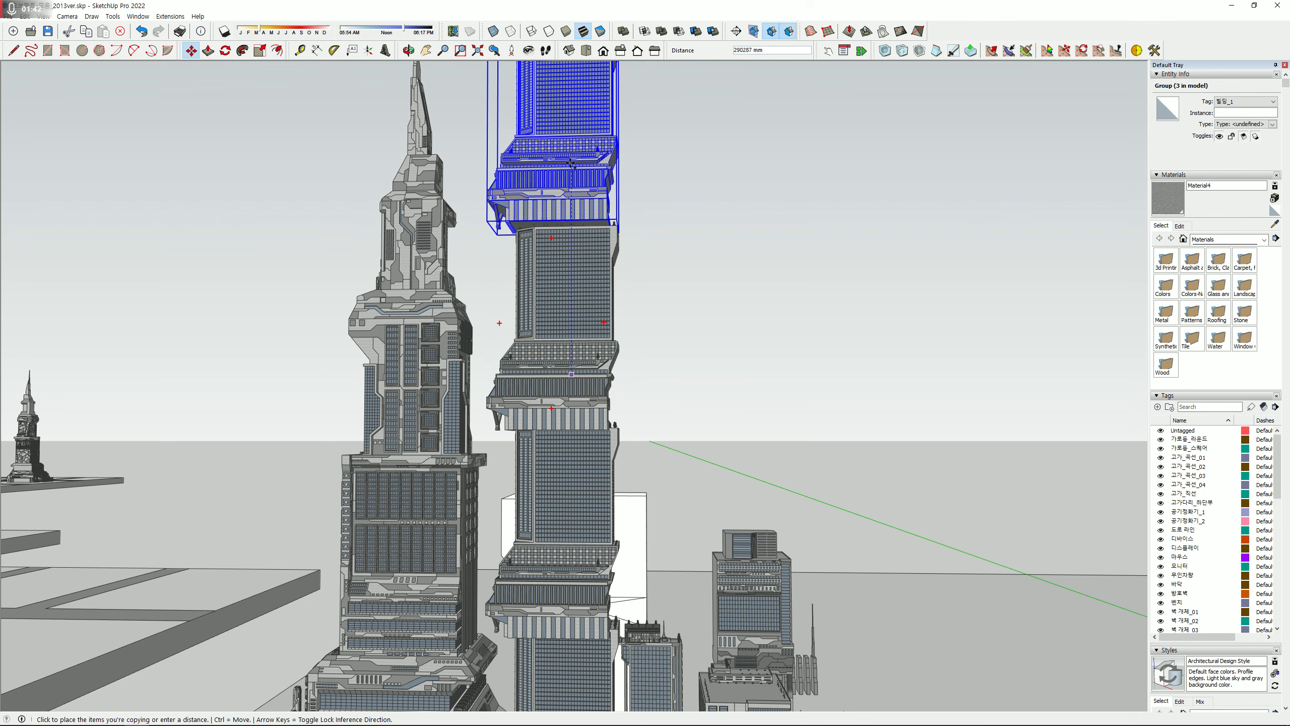
{"action": "left_click", "coordinate": [570, 167]}
{"action": "middle_click_drag", "start_coordinate": [734, 355], "coordinate": [718, 379]}
{"action": "key", "text": "space"}
{"action": "left_click", "coordinate": [730, 307]}
{"action": "scroll", "coordinate": [730, 306], "scroll_direction": "down", "scroll_amount": 4}
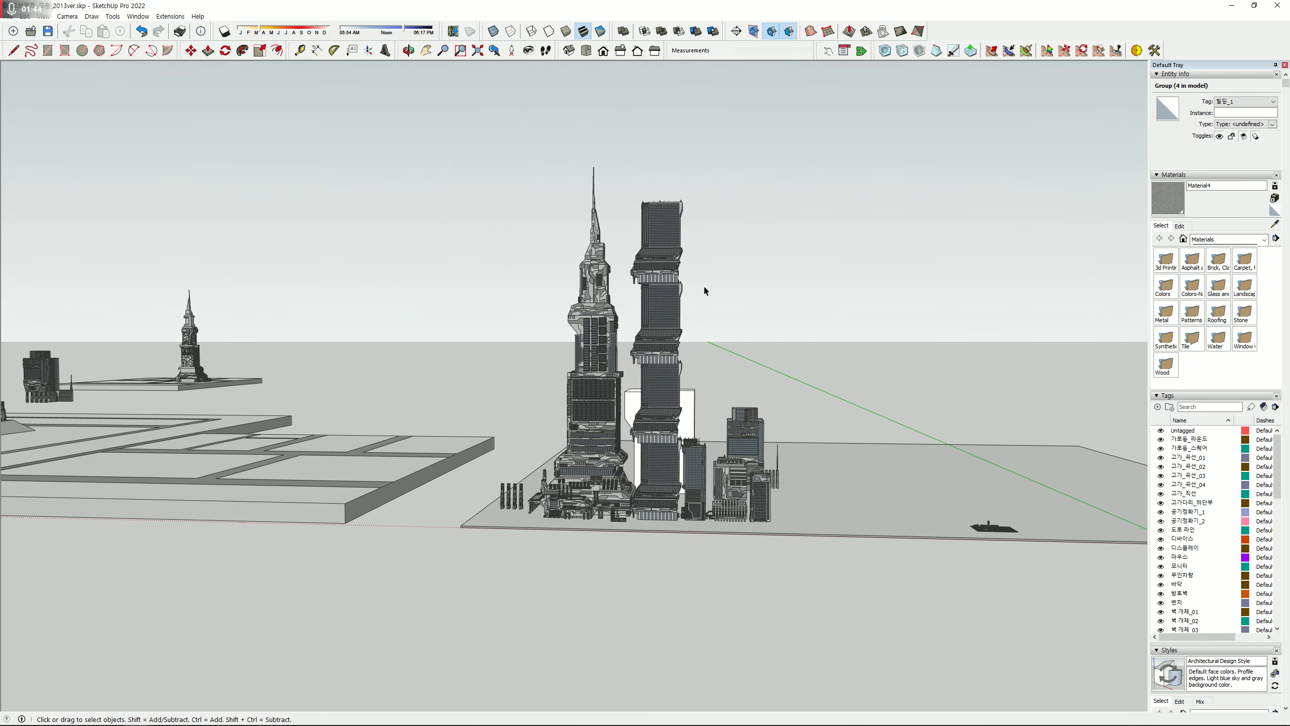
{"action": "scroll", "coordinate": [681, 264], "scroll_direction": "up", "scroll_amount": 4}
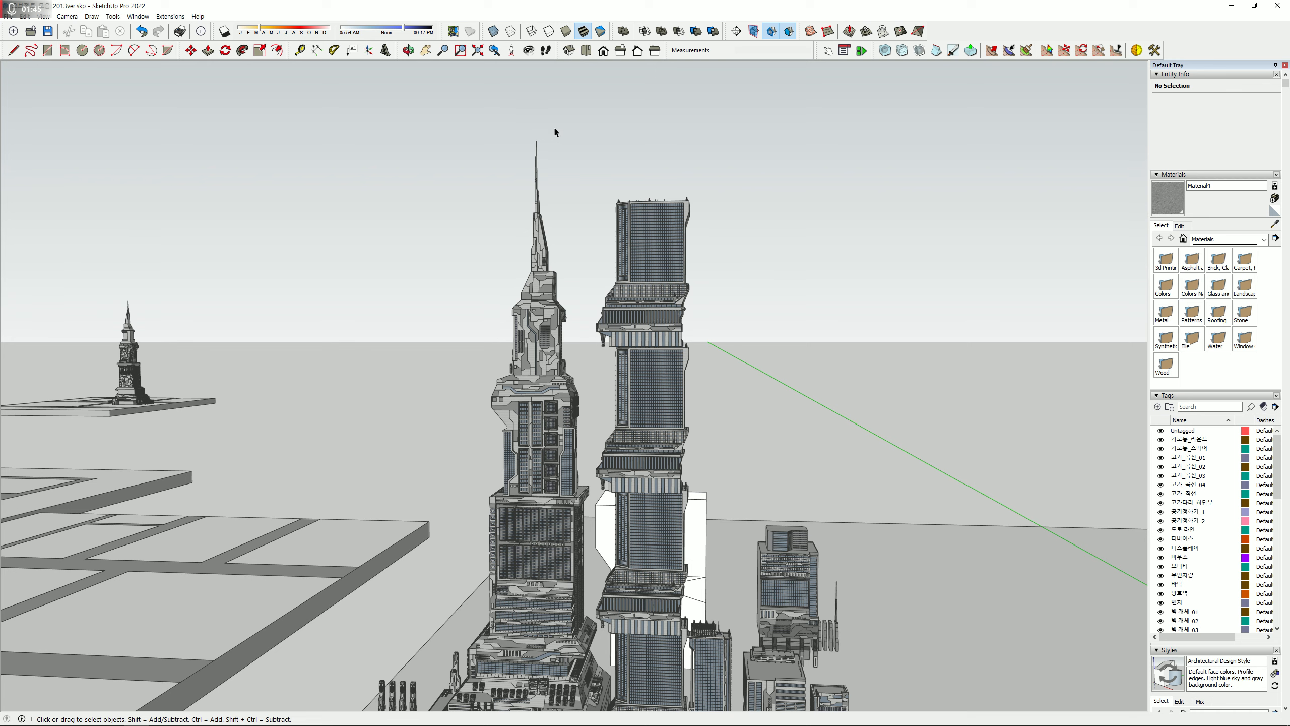
{"action": "key", "text": "ctrl+z"}
{"action": "key", "text": "ctrl+z"}
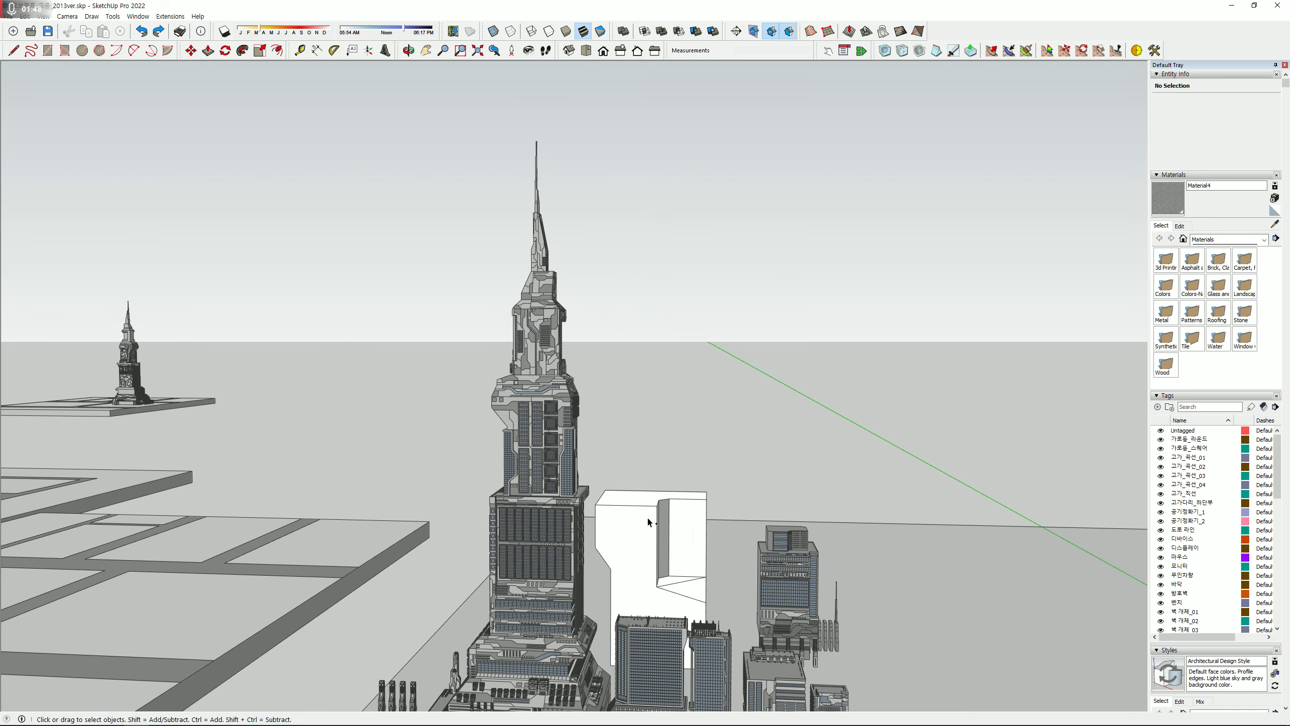
- Inspect the skyscraper and the row of four office buildings from higher viewpoints to compare their scale and detail
{"action": "middle_click_drag", "start_coordinate": [608, 549], "coordinate": [606, 585]}
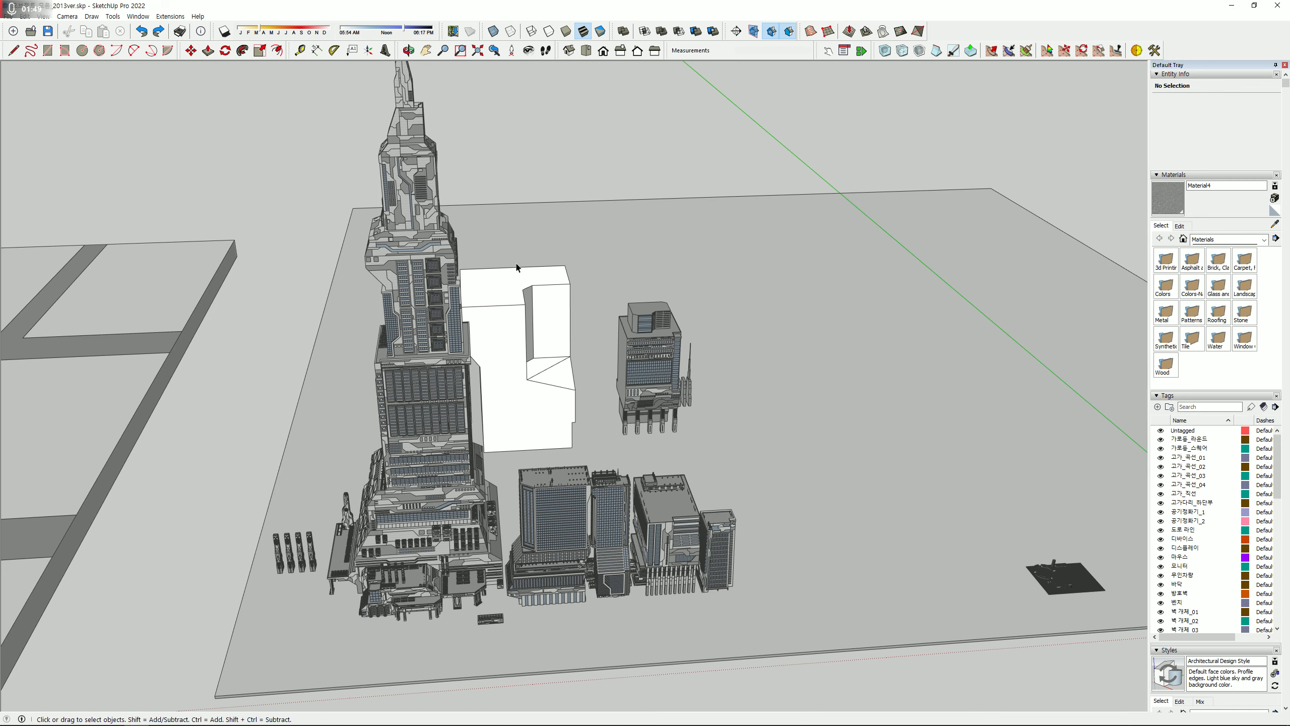
{"action": "middle_click_drag", "start_coordinate": [522, 448], "coordinate": [649, 455]}
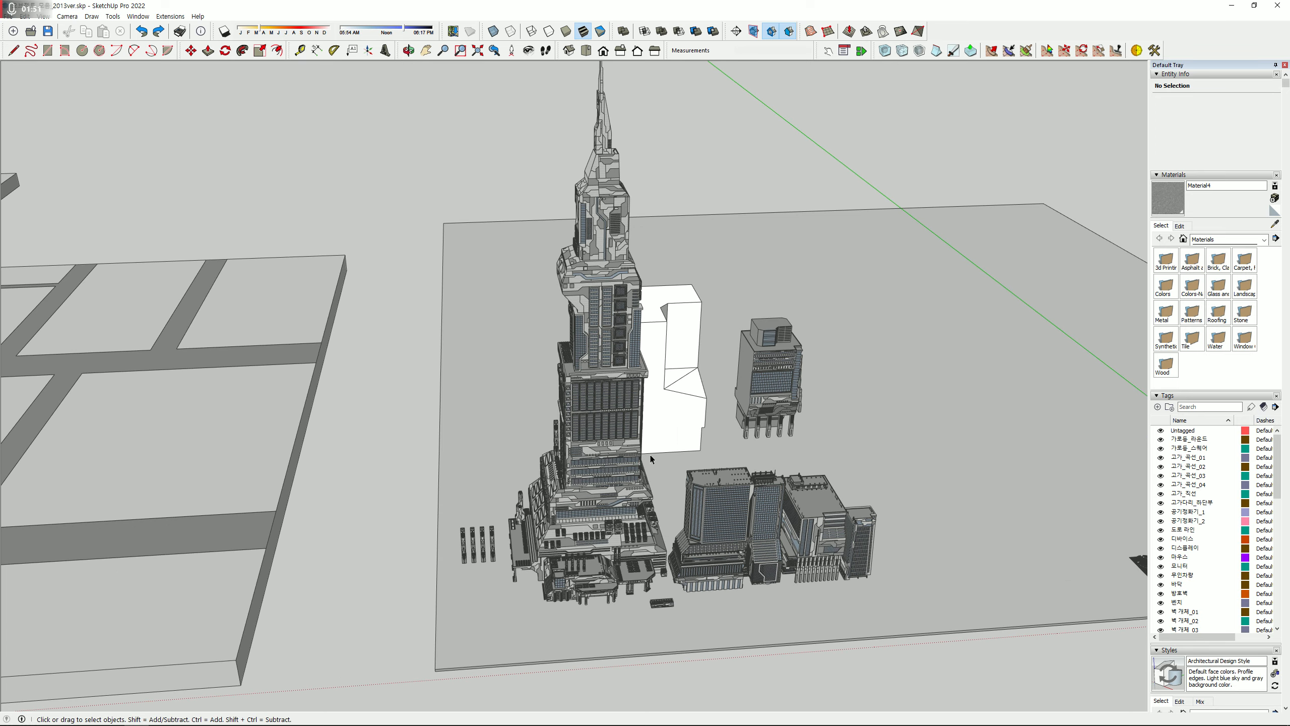
{"action": "scroll", "coordinate": [659, 462], "scroll_direction": "up", "scroll_amount": 4}
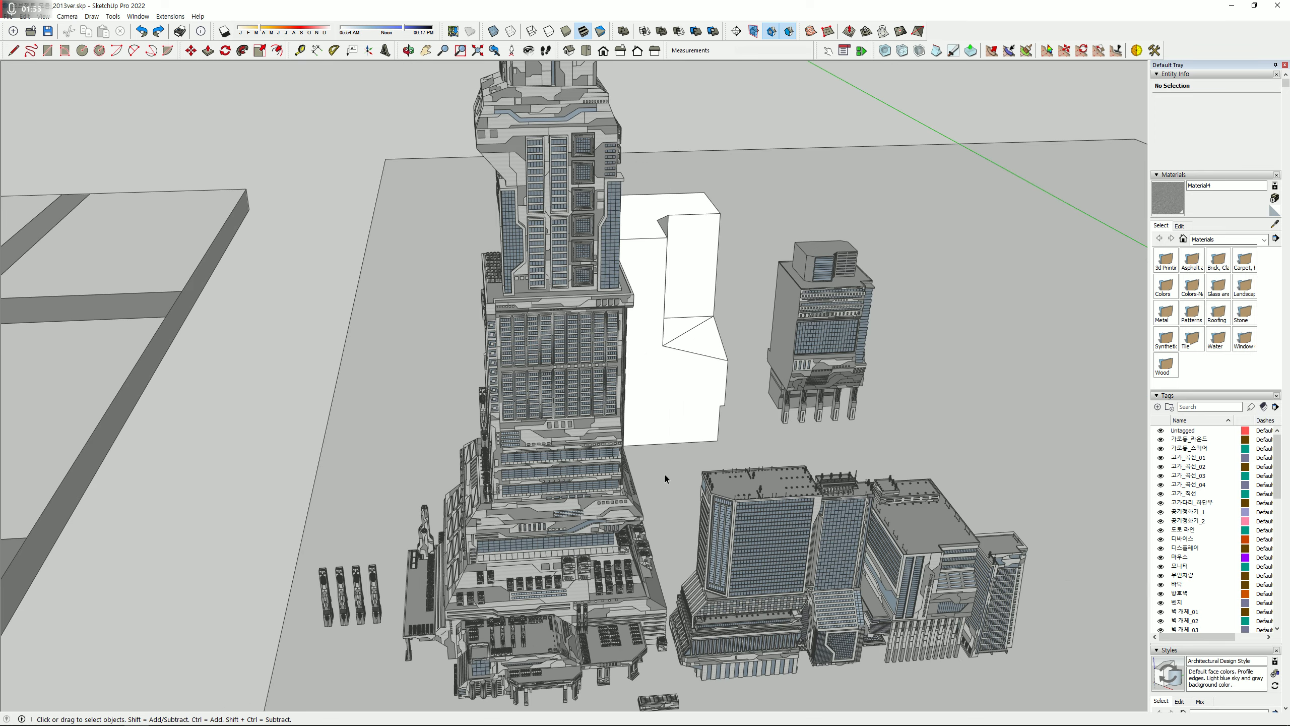
{"action": "middle_click_drag", "start_coordinate": [665, 478], "coordinate": [737, 472]}
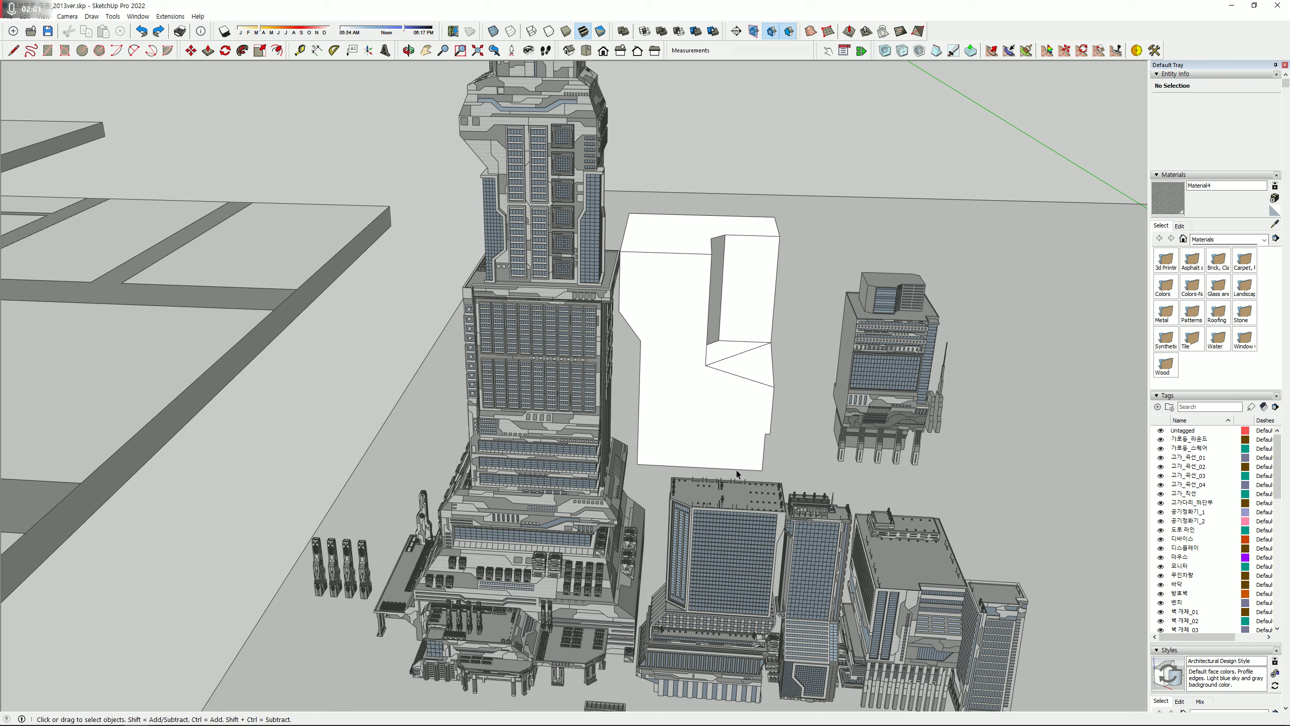
{"action": "left_click", "coordinate": [573, 528]}
{"action": "left_click", "coordinate": [260, 496]}
{"action": "scroll", "coordinate": [788, 590], "scroll_direction": "down", "scroll_amount": 3}
{"action": "left_click", "coordinate": [574, 447]}
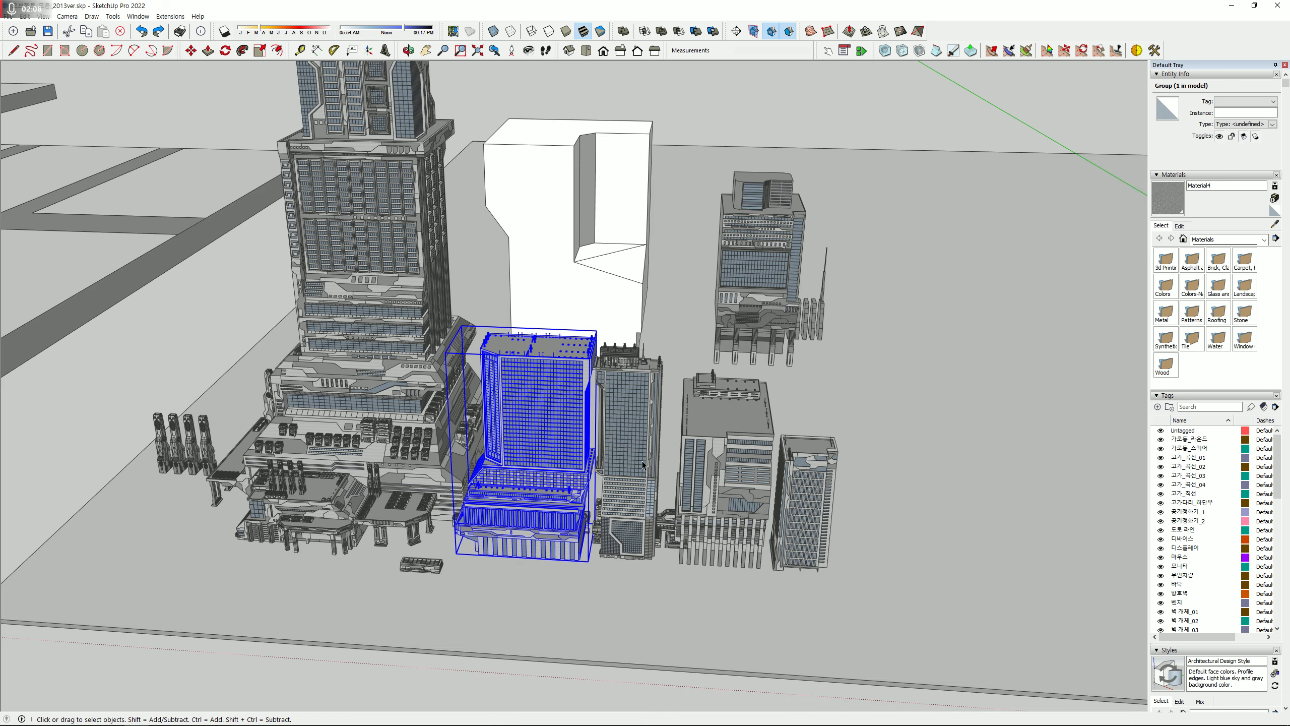
- Undo the move of the four office building groups
{"action": "key", "text": "ctrl+z"}
{"action": "middle_click_drag", "start_coordinate": [847, 361], "coordinate": [223, 358], "text": "shift"}
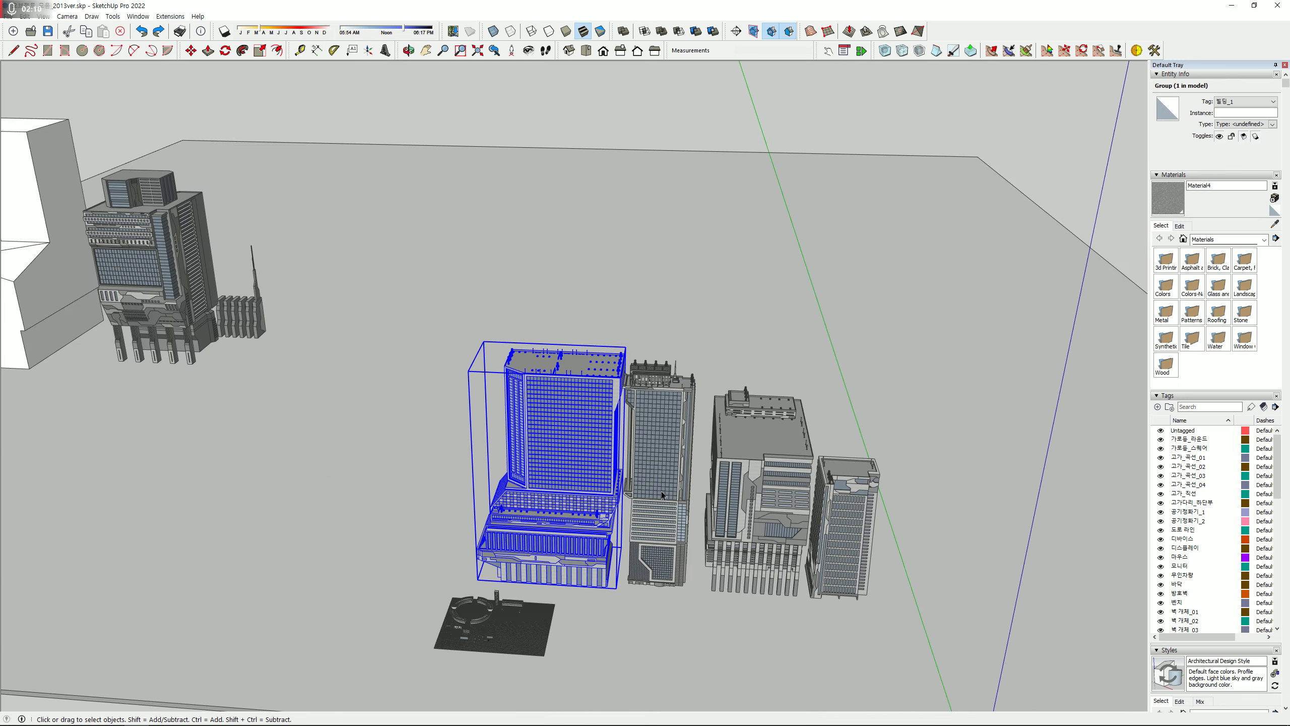
{"action": "left_click_drag", "start_coordinate": [408, 304], "coordinate": [853, 431]}
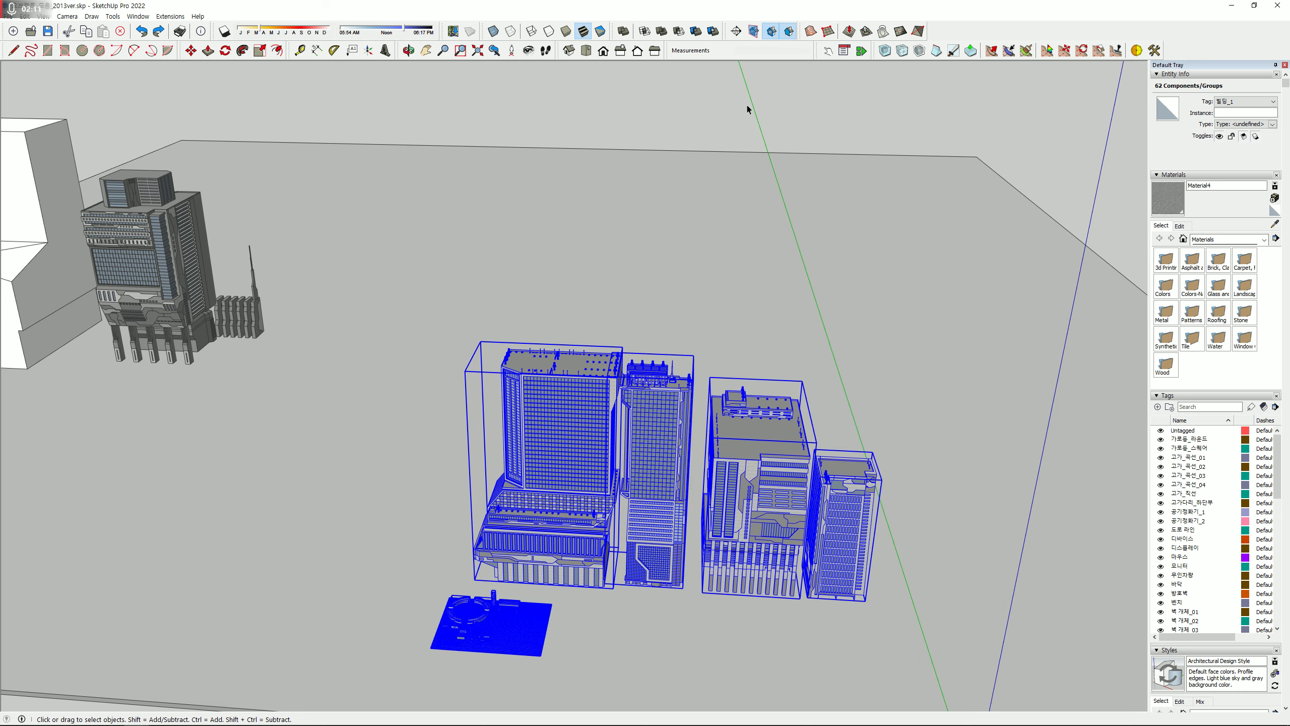
{"action": "left_click", "coordinate": [300, 362]}
{"action": "middle_click_drag", "start_coordinate": [300, 361], "coordinate": [823, 397], "text": "shift"}
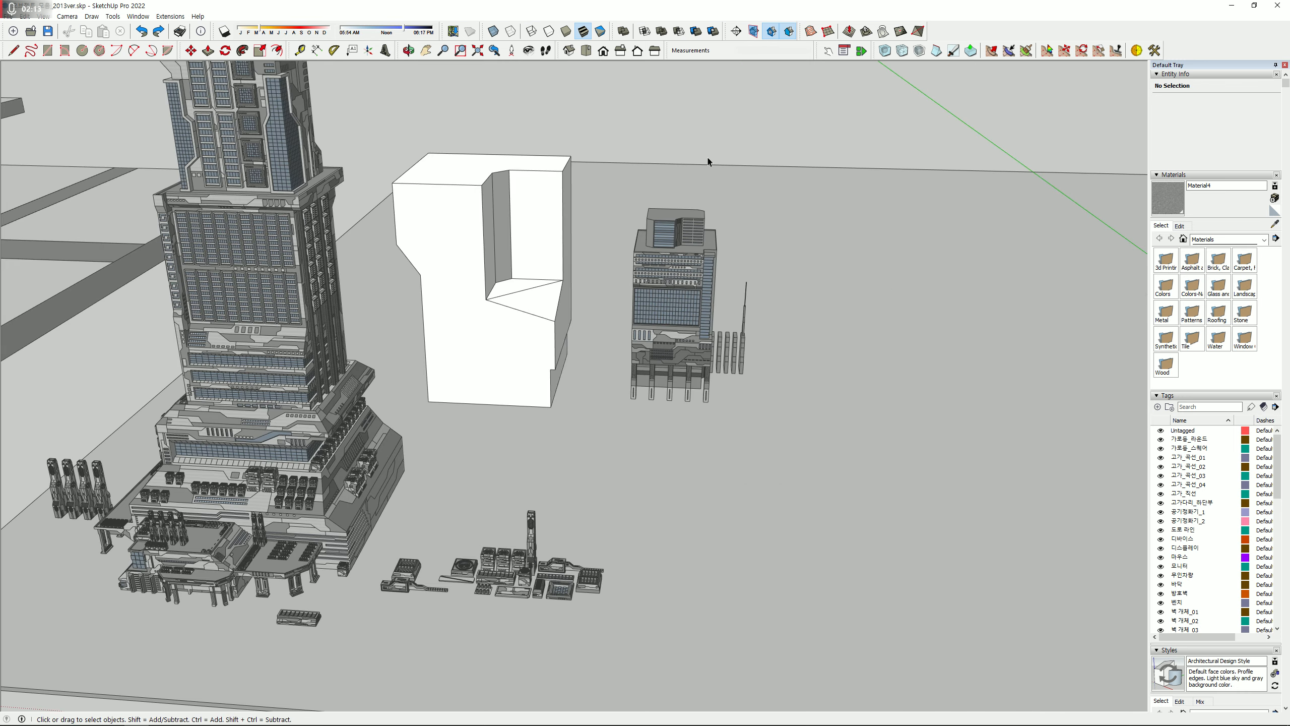
- Examine the notched shape of the white massing block from several angles, alongside the smaller detailed building
{"action": "left_click", "coordinate": [431, 366]}
{"action": "scroll", "coordinate": [693, 301], "scroll_direction": "up", "scroll_amount": 4}
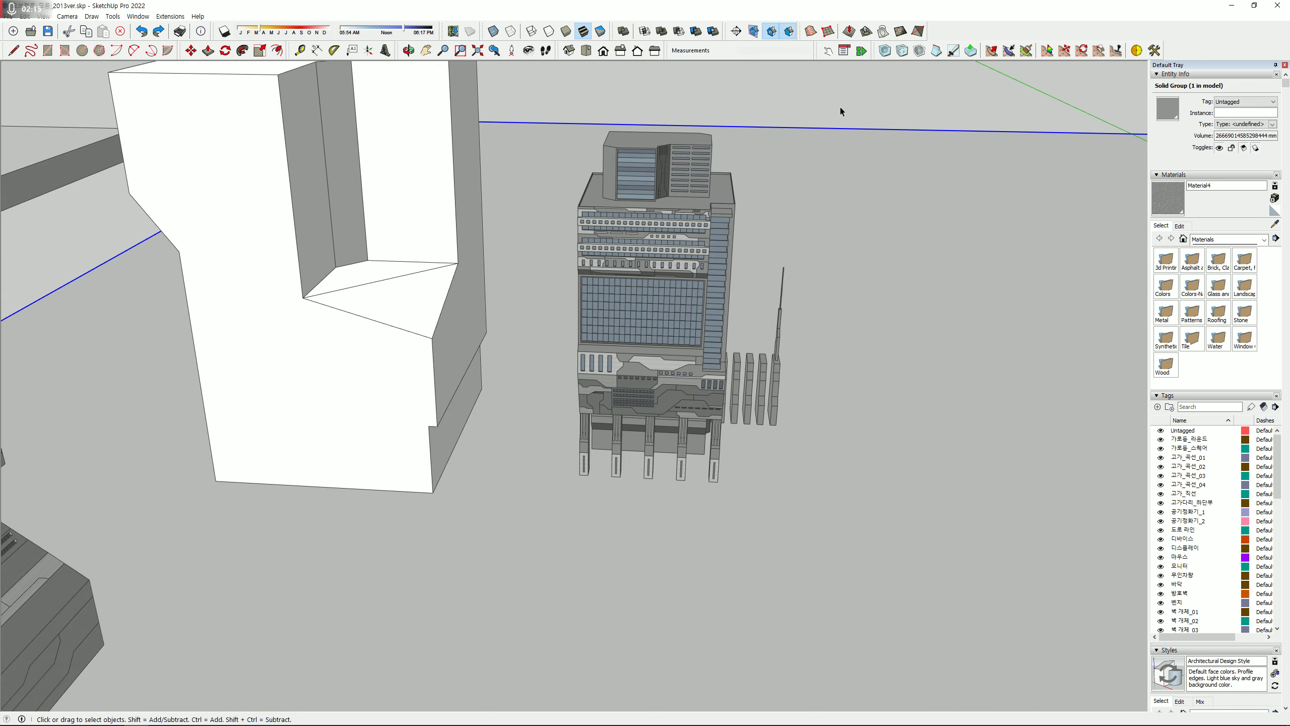
{"action": "left_click", "coordinate": [841, 106]}
{"action": "middle_click_drag", "start_coordinate": [584, 325], "coordinate": [546, 154]}
{"action": "middle_click_drag", "start_coordinate": [452, 290], "coordinate": [558, 442]}
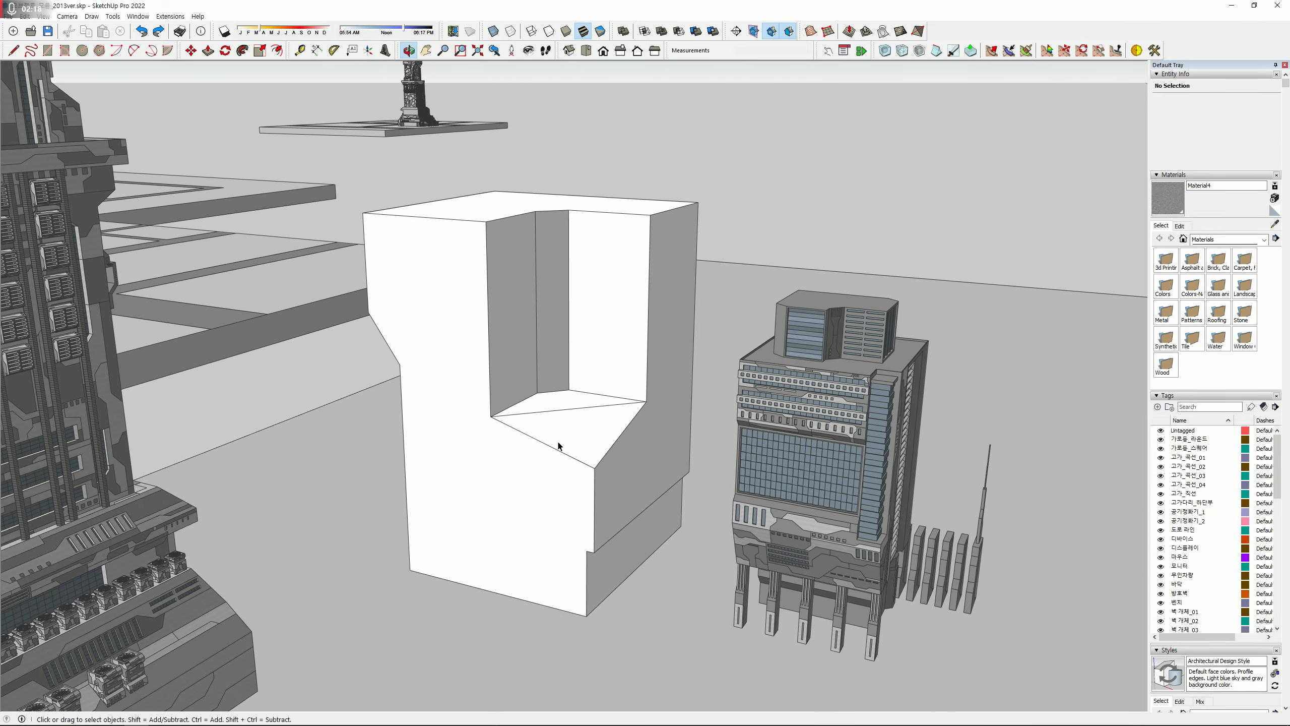
{"action": "left_click", "coordinate": [559, 446]}
{"action": "left_click", "coordinate": [794, 181]}
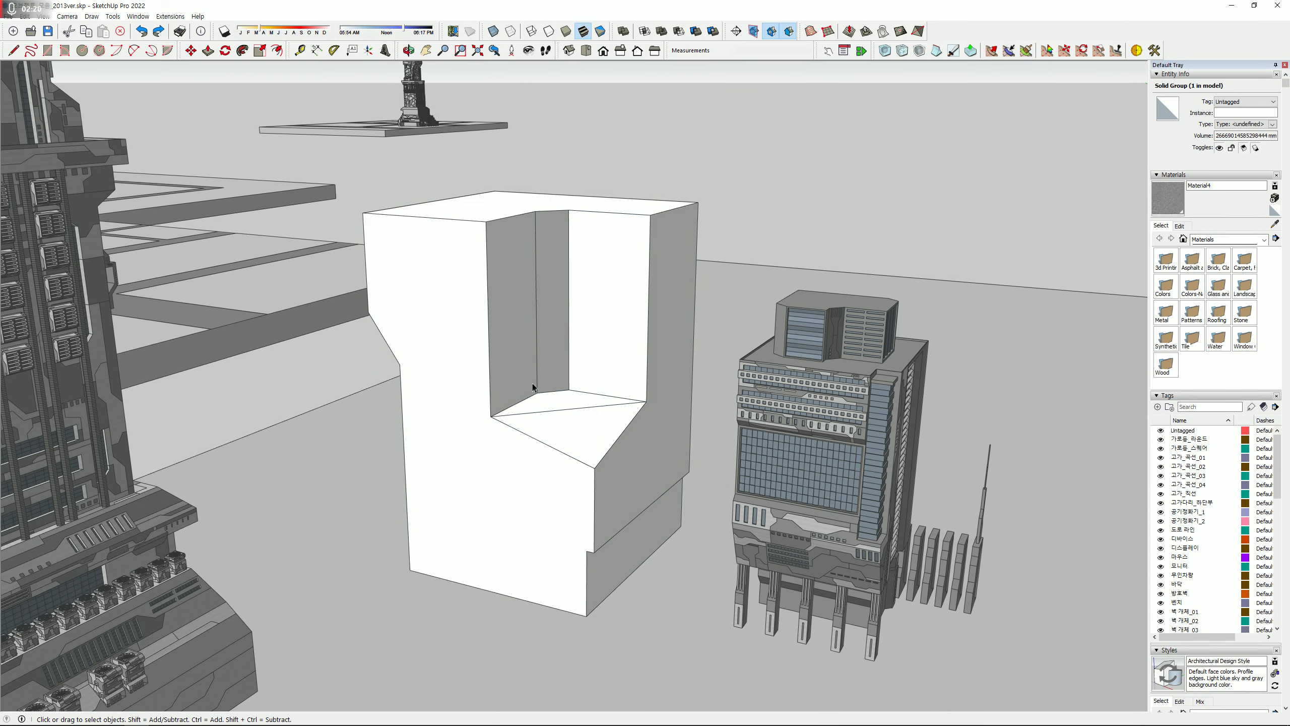
{"action": "scroll", "coordinate": [533, 387], "scroll_direction": "down", "scroll_amount": 3}
{"action": "middle_click_drag", "start_coordinate": [440, 363], "coordinate": [519, 400]}
{"action": "scroll", "coordinate": [519, 399], "scroll_direction": "up", "scroll_amount": 3}
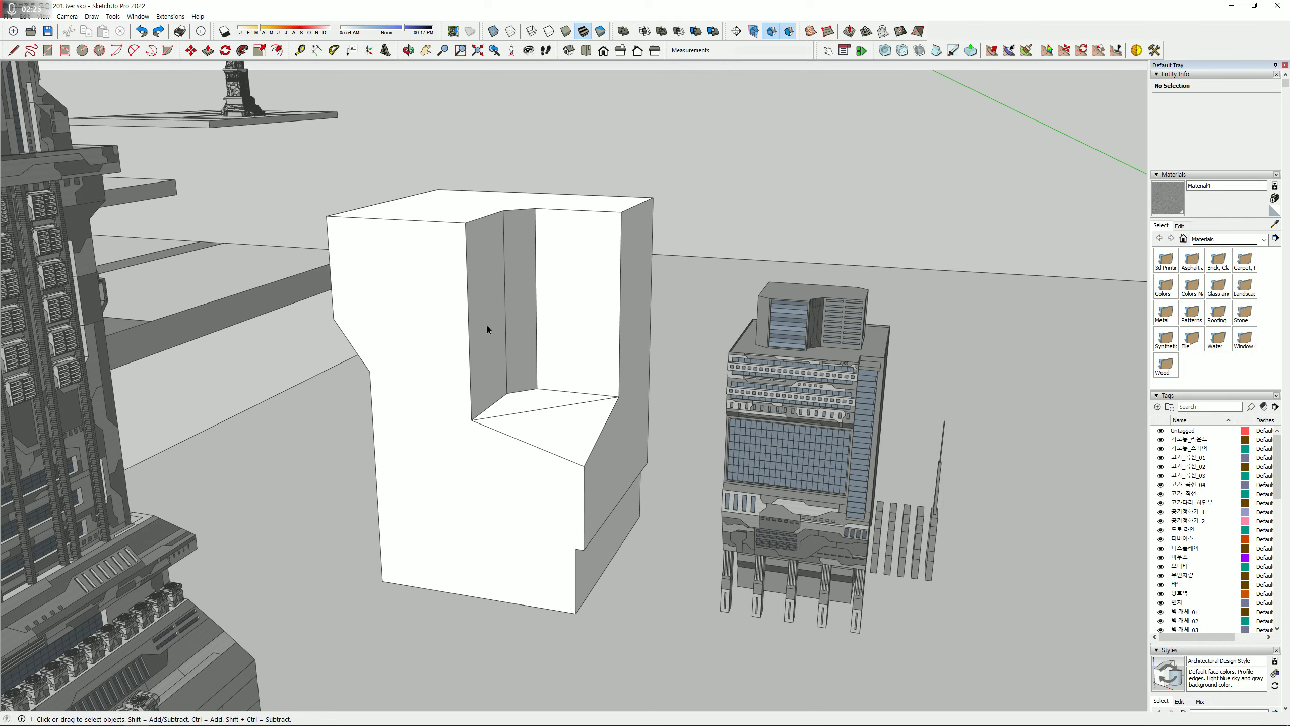
- Examine the main city block with its central skyscraper, twin-shaft tower and surrounding office buildings from overhead and low viewpoints
{"action": "scroll", "coordinate": [487, 326], "scroll_direction": "down", "scroll_amount": 3}
{"action": "middle_click_drag", "start_coordinate": [374, 397], "coordinate": [620, 351], "text": "shift"}
{"action": "middle_click_drag", "start_coordinate": [284, 249], "coordinate": [711, 423], "text": "shift"}
{"action": "middle_click_drag", "start_coordinate": [518, 423], "coordinate": [807, 490], "text": "shift"}
{"action": "middle_click_drag", "start_coordinate": [213, 305], "coordinate": [362, 358], "text": "shift"}
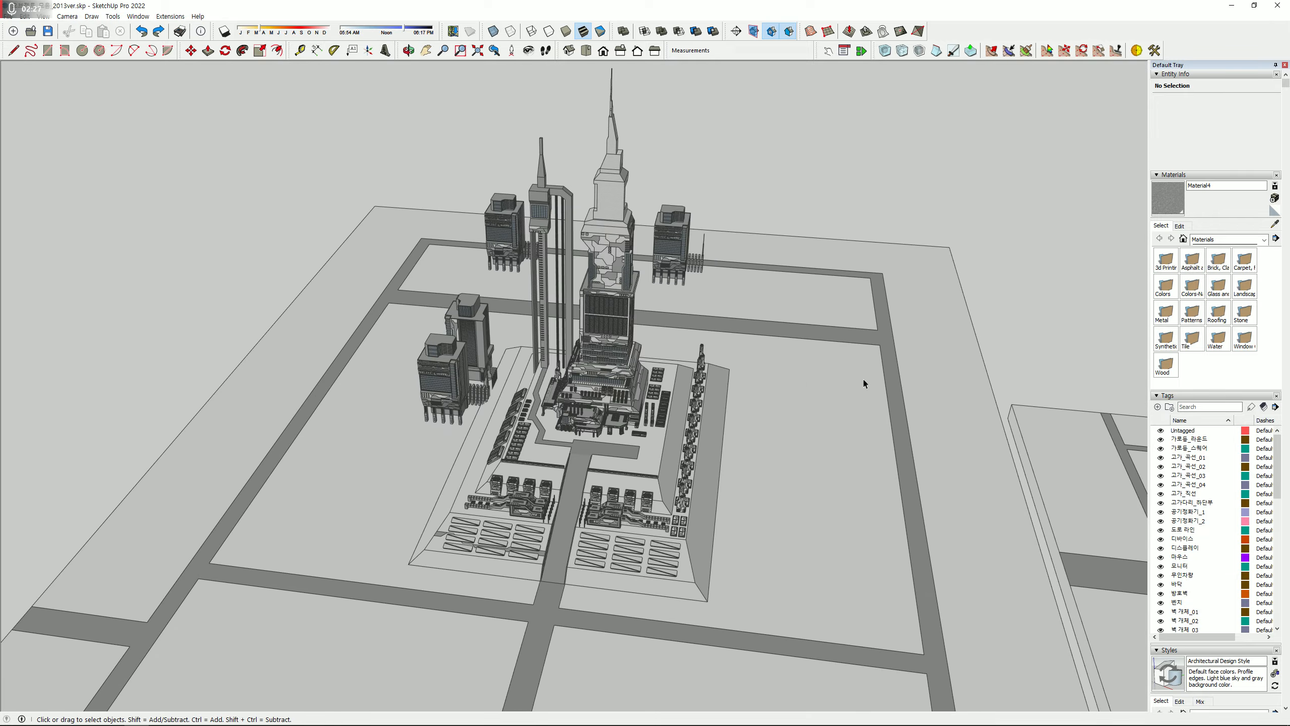
{"action": "scroll", "coordinate": [564, 522], "scroll_direction": "up", "scroll_amount": 3}
{"action": "middle_click_drag", "start_coordinate": [584, 493], "coordinate": [573, 307]}
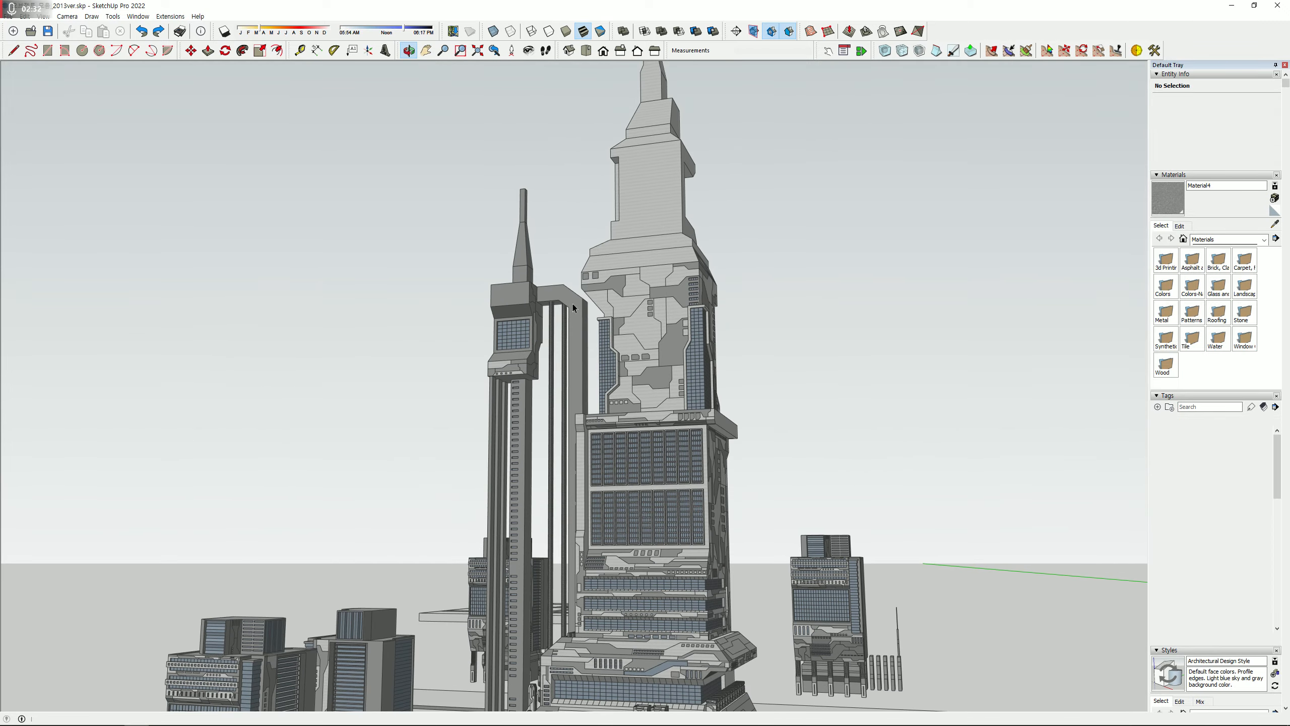
{"action": "scroll", "coordinate": [574, 252], "scroll_direction": "down", "scroll_amount": 5}
{"action": "middle_click_drag", "start_coordinate": [575, 252], "coordinate": [887, 530]}
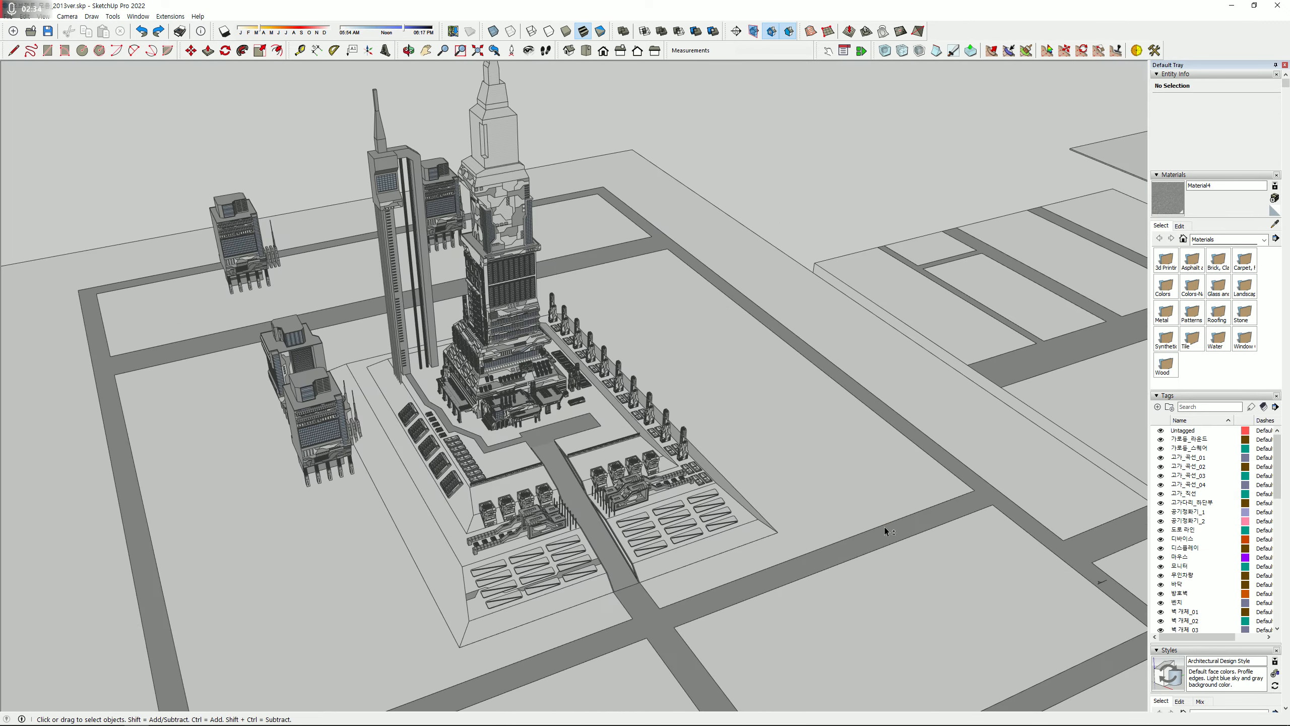
- Select the standalone skyscraper beside the white massing block to point it out, deselect it, and return to the main city block
{"action": "middle_click_drag", "start_coordinate": [879, 198], "coordinate": [242, 449], "text": "shift"}
{"action": "middle_click_drag", "start_coordinate": [1121, 314], "coordinate": [660, 339], "text": "shift"}
{"action": "left_click", "coordinate": [675, 313]}
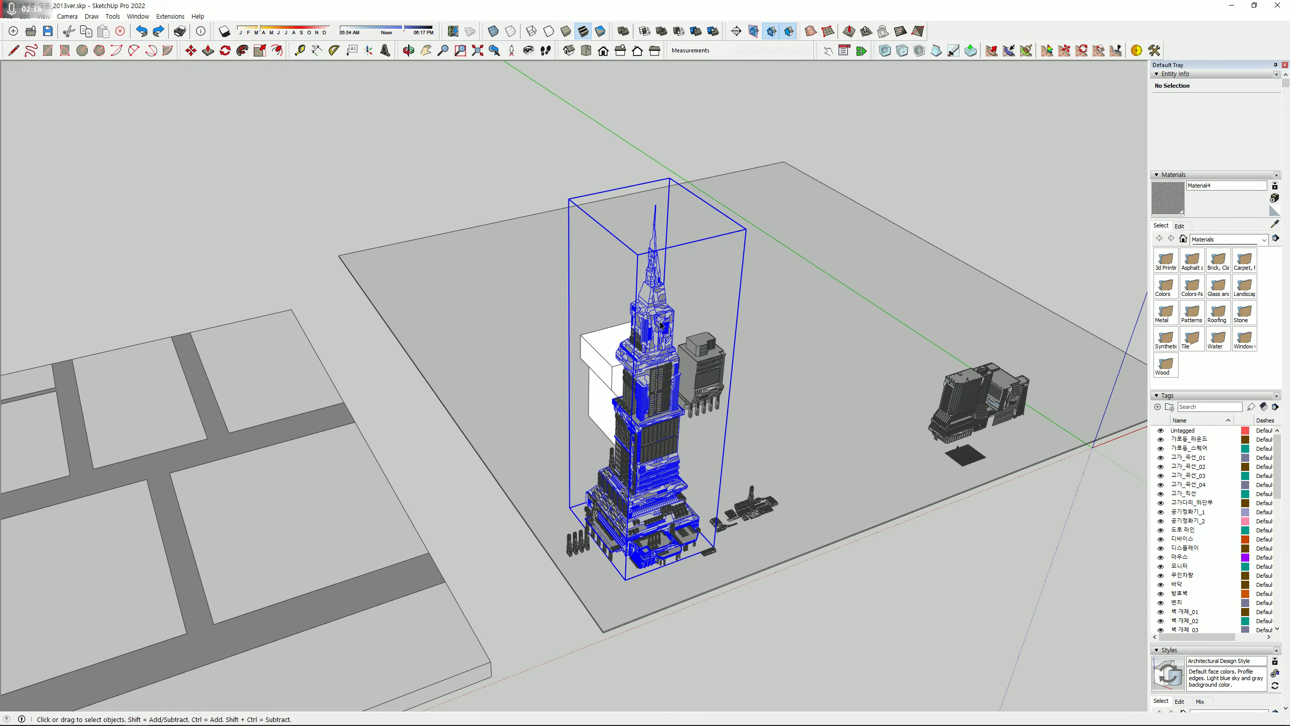
{"action": "left_click", "coordinate": [270, 234]}
{"action": "middle_click_drag", "start_coordinate": [274, 385], "coordinate": [214, 534]}
{"action": "middle_click_drag", "start_coordinate": [214, 534], "coordinate": [671, 611], "text": "shift"}
{"action": "scroll", "coordinate": [354, 402], "scroll_direction": "down", "scroll_amount": 5}
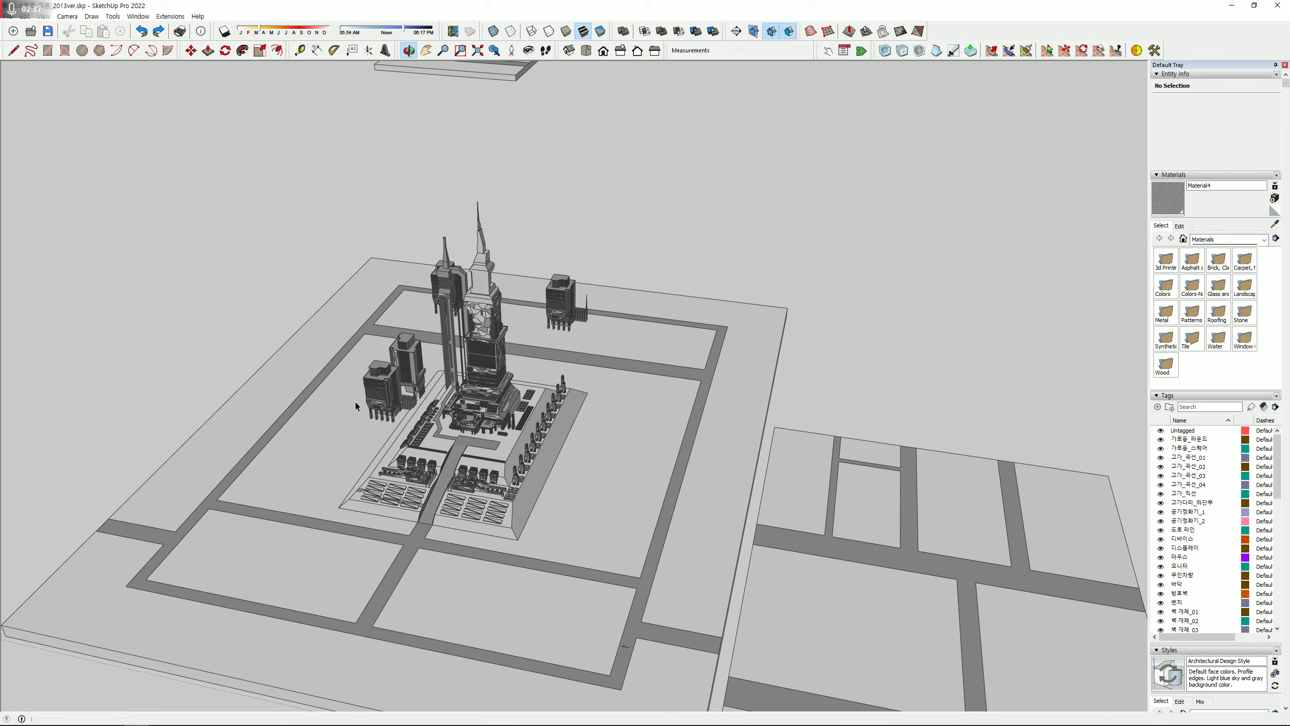
- Highlight the skyscraper group in the main city block, examine the sloped plaza and access road before it, and clear the selection
{"action": "key", "text": "space"}
{"action": "scroll", "coordinate": [595, 400], "scroll_direction": "up", "scroll_amount": 5}
{"action": "left_click", "coordinate": [595, 400]}
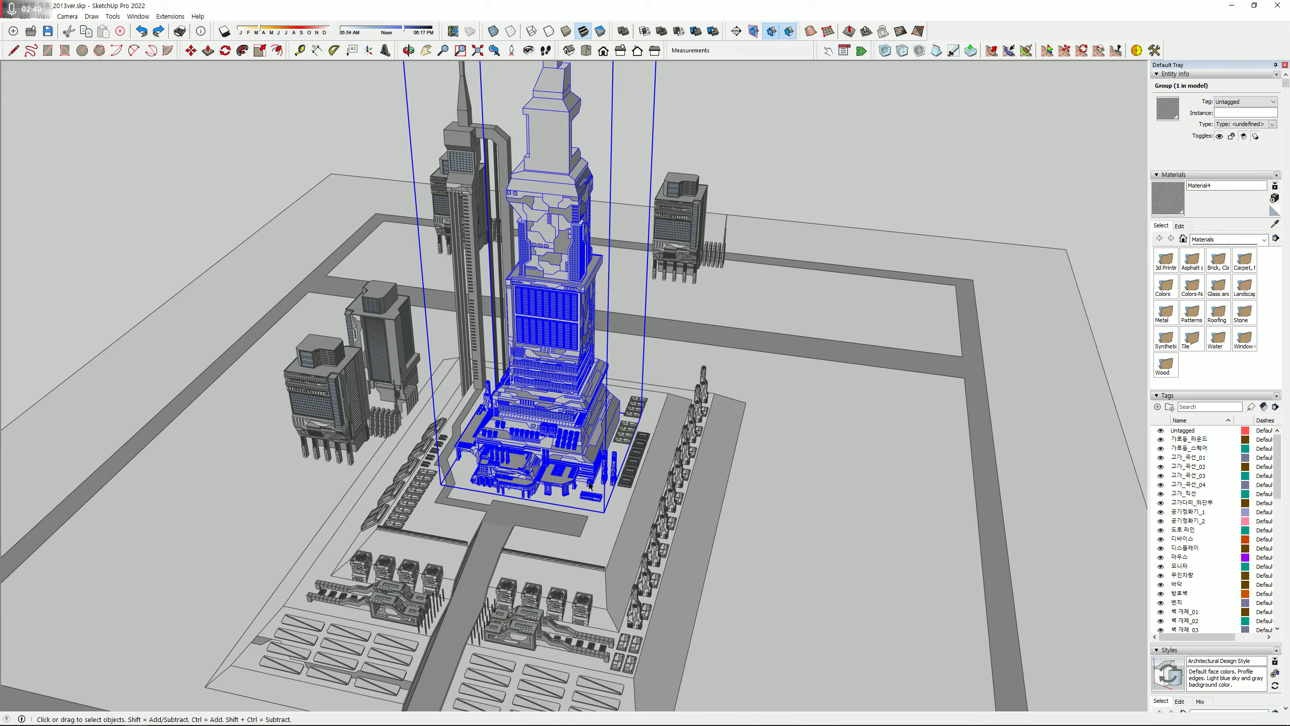
{"action": "scroll", "coordinate": [591, 487], "scroll_direction": "up", "scroll_amount": 4}
{"action": "middle_click_drag", "start_coordinate": [509, 624], "coordinate": [221, 225]}
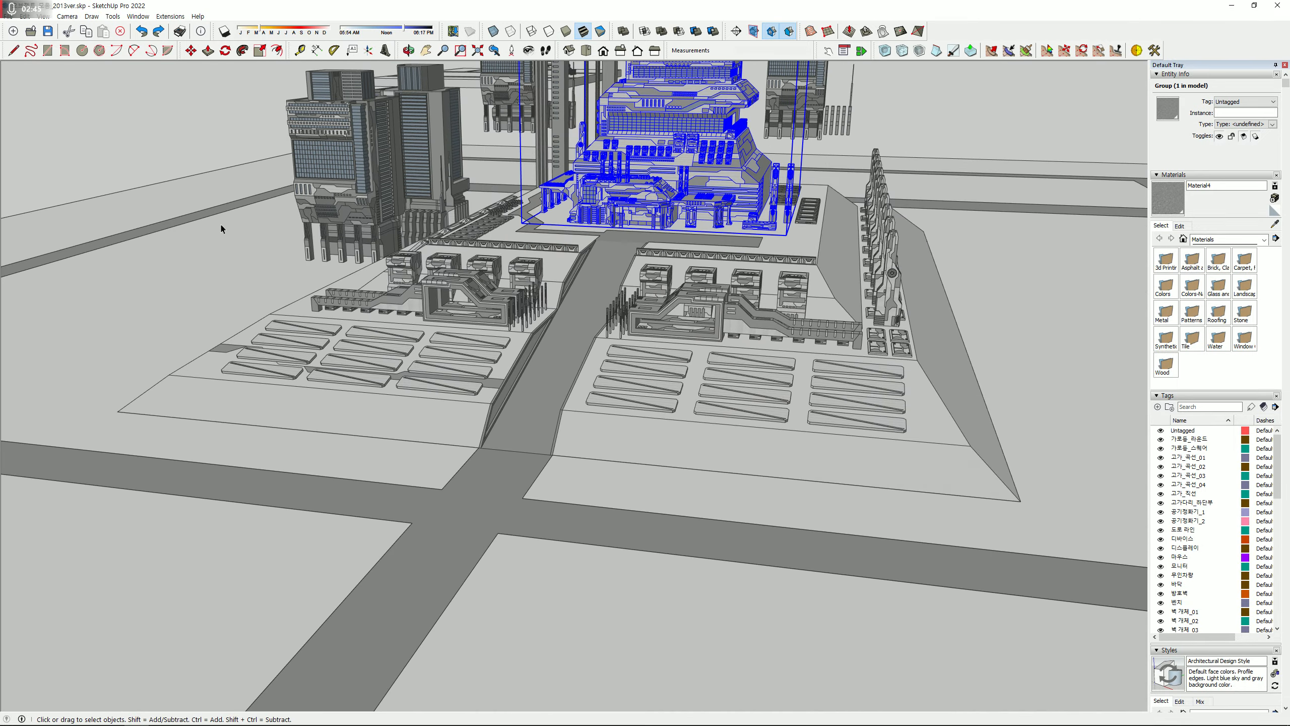
{"action": "left_click", "coordinate": [207, 154]}
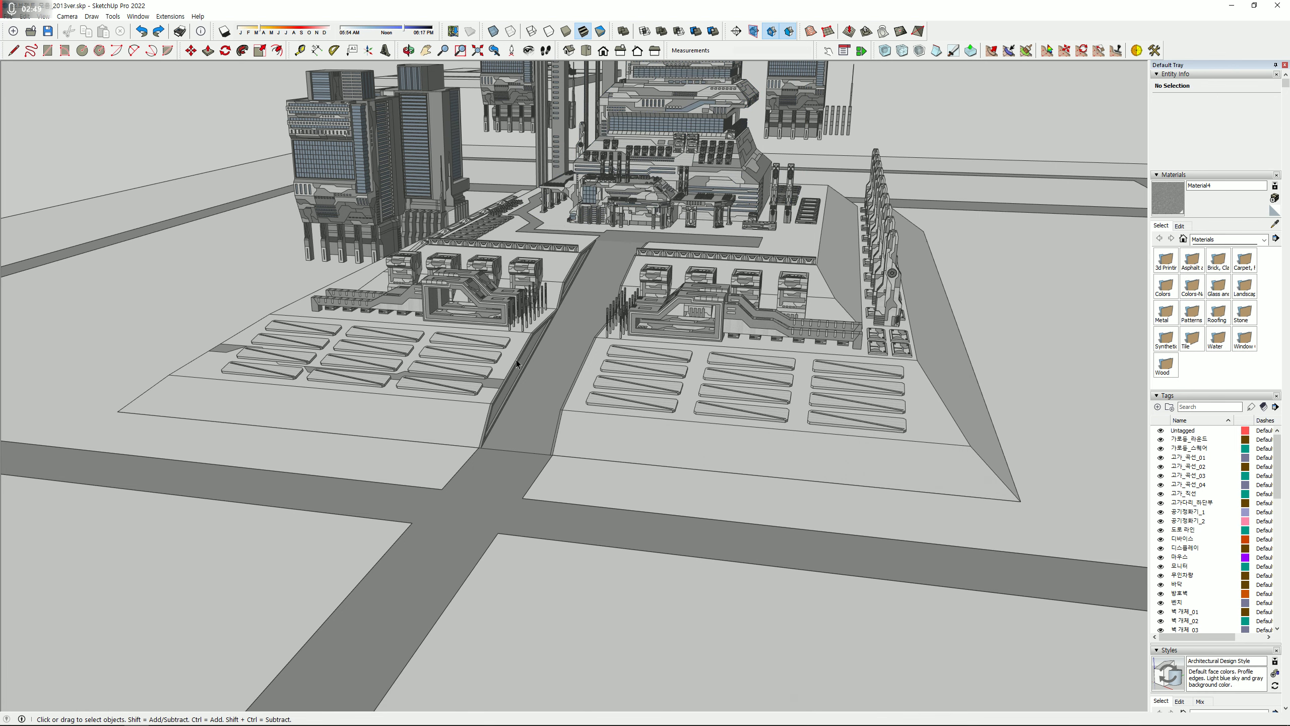
- Examine the street layout of the empty road-grid slab beside the main city block, selecting the slab to highlight it and deselecting it
{"action": "scroll", "coordinate": [526, 365], "scroll_direction": "down", "scroll_amount": 8}
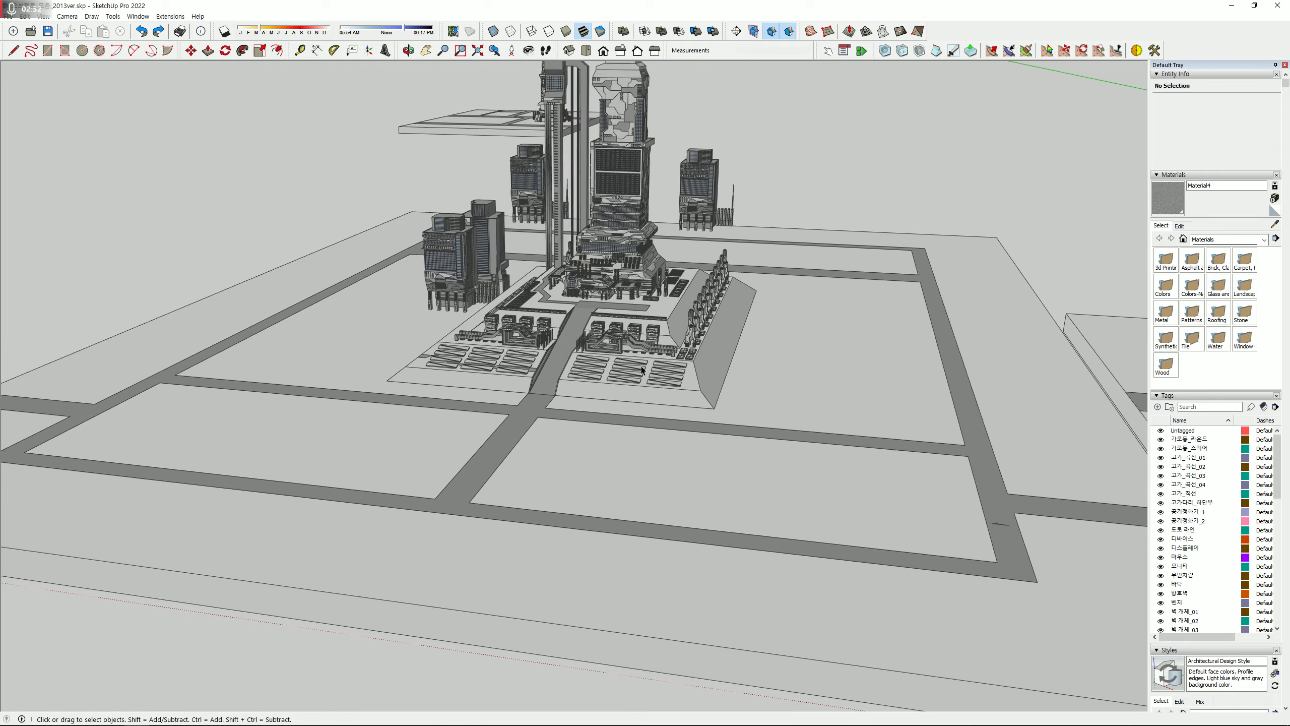
{"action": "middle_click_drag", "start_coordinate": [829, 366], "coordinate": [752, 407]}
{"action": "middle_click_drag", "start_coordinate": [752, 407], "coordinate": [225, 424], "text": "shift"}
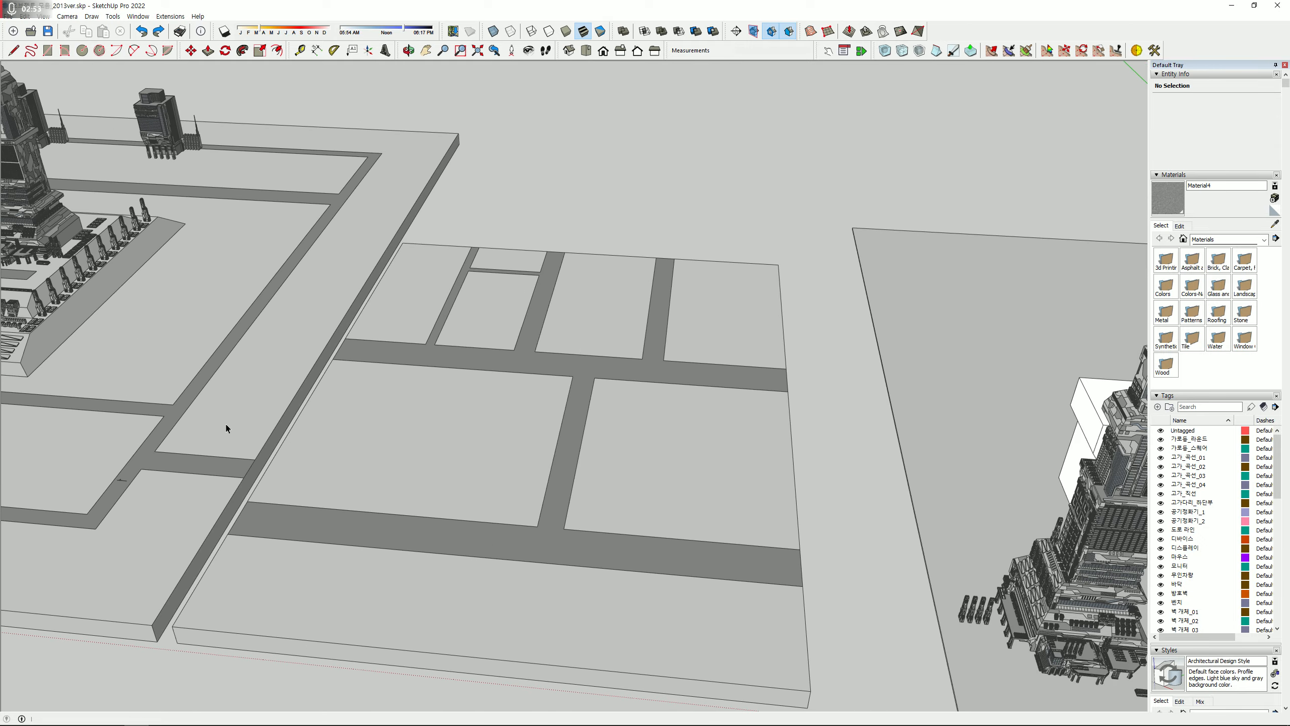
{"action": "left_click", "coordinate": [435, 483]}
{"action": "scroll", "coordinate": [536, 486], "scroll_direction": "down", "scroll_amount": 3}
{"action": "scroll", "coordinate": [547, 475], "scroll_direction": "up", "scroll_amount": 4}
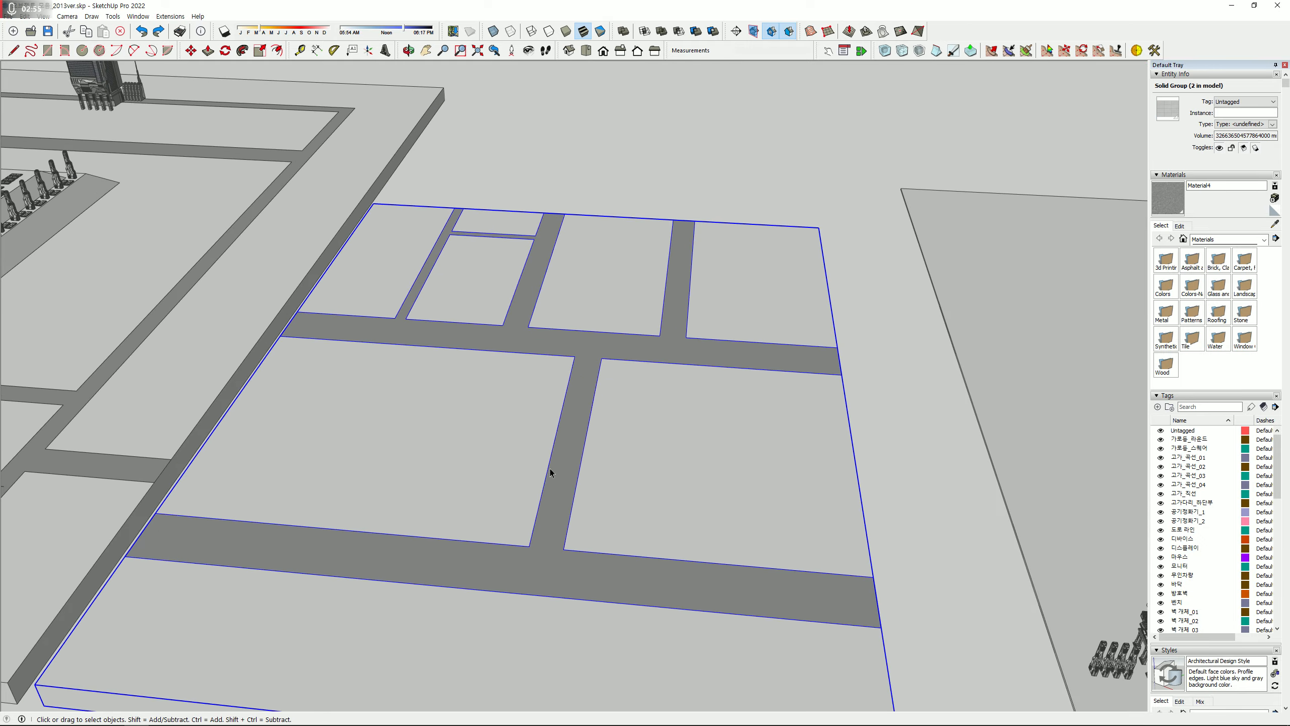
{"action": "middle_click_drag", "start_coordinate": [551, 468], "coordinate": [207, 490]}
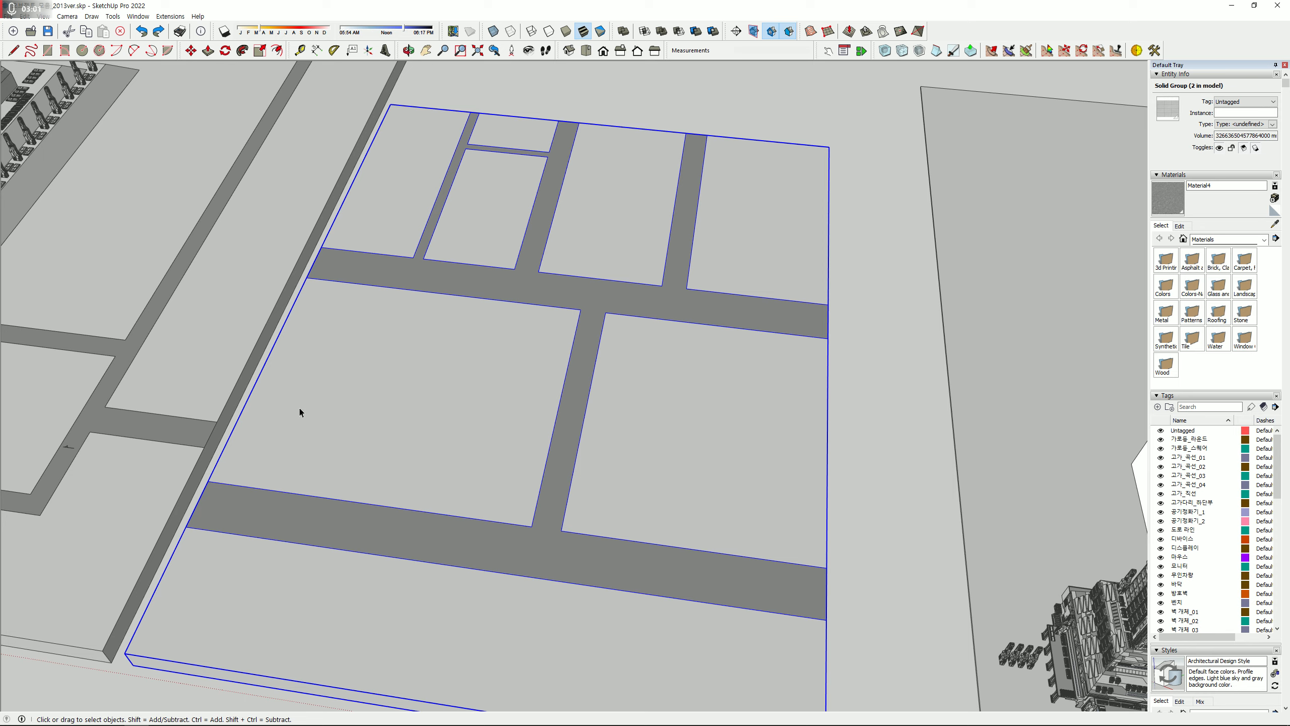
{"action": "left_click", "coordinate": [856, 439]}
{"action": "scroll", "coordinate": [582, 443], "scroll_direction": "down", "scroll_amount": 2}
{"action": "middle_click_drag", "start_coordinate": [486, 448], "coordinate": [826, 538]}
{"action": "middle_click_drag", "start_coordinate": [508, 303], "coordinate": [302, 417], "text": "shift"}
{"action": "left_click", "coordinate": [447, 540]}
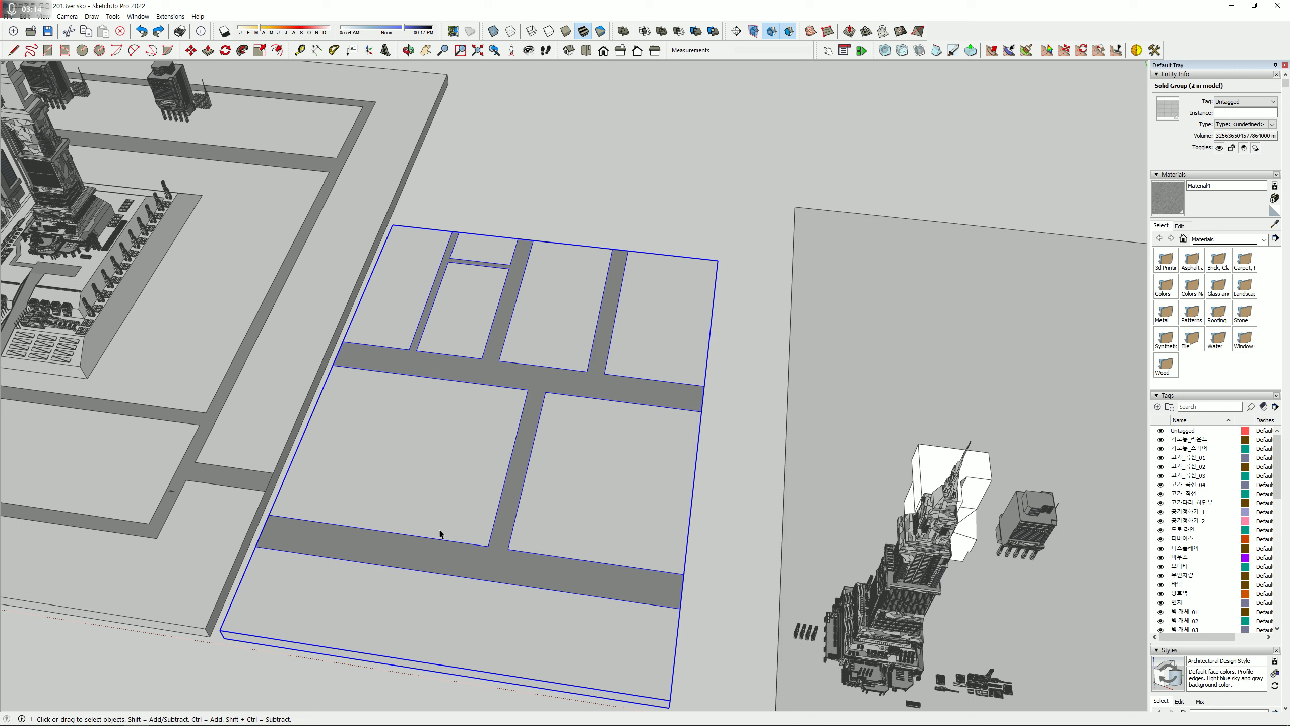
{"action": "left_click", "coordinate": [671, 225]}
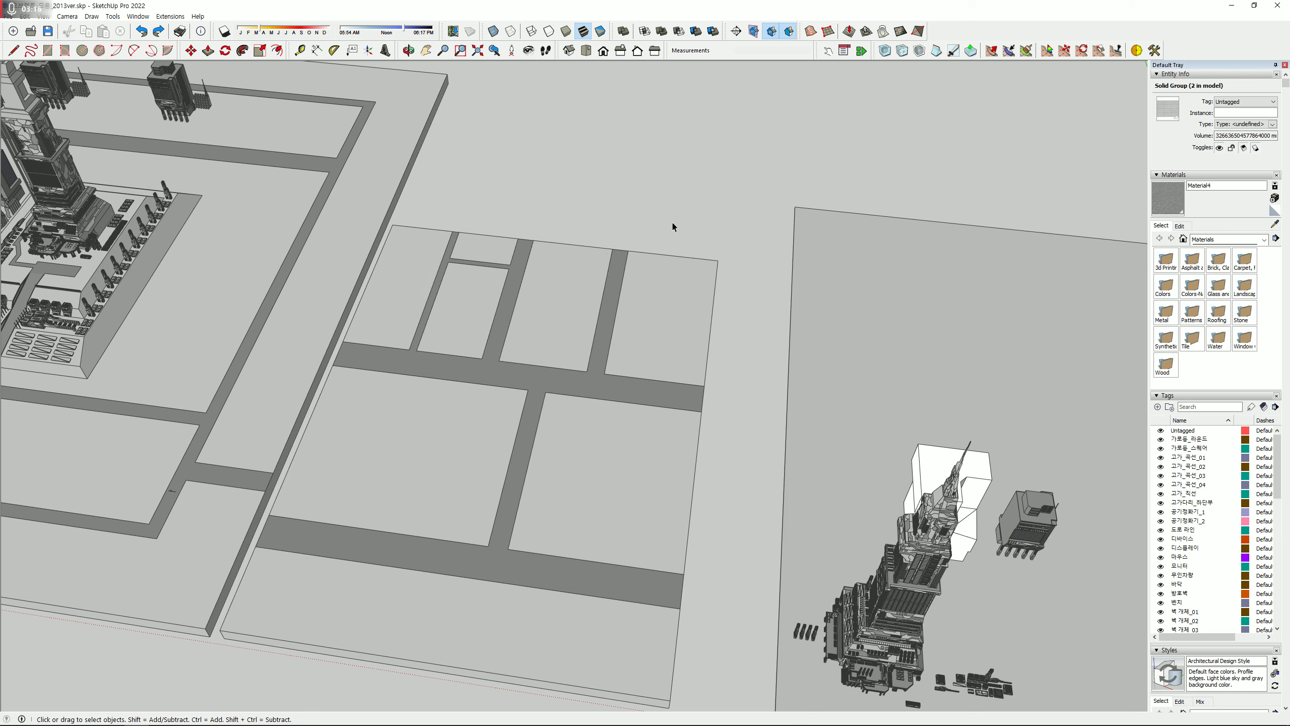
- Return to the main city block, highlight the central skyscraper group within its terraced plaza, and clear the selection
{"action": "key", "text": "o"}
{"action": "middle_click_drag", "start_coordinate": [239, 346], "coordinate": [724, 483], "text": "shift"}
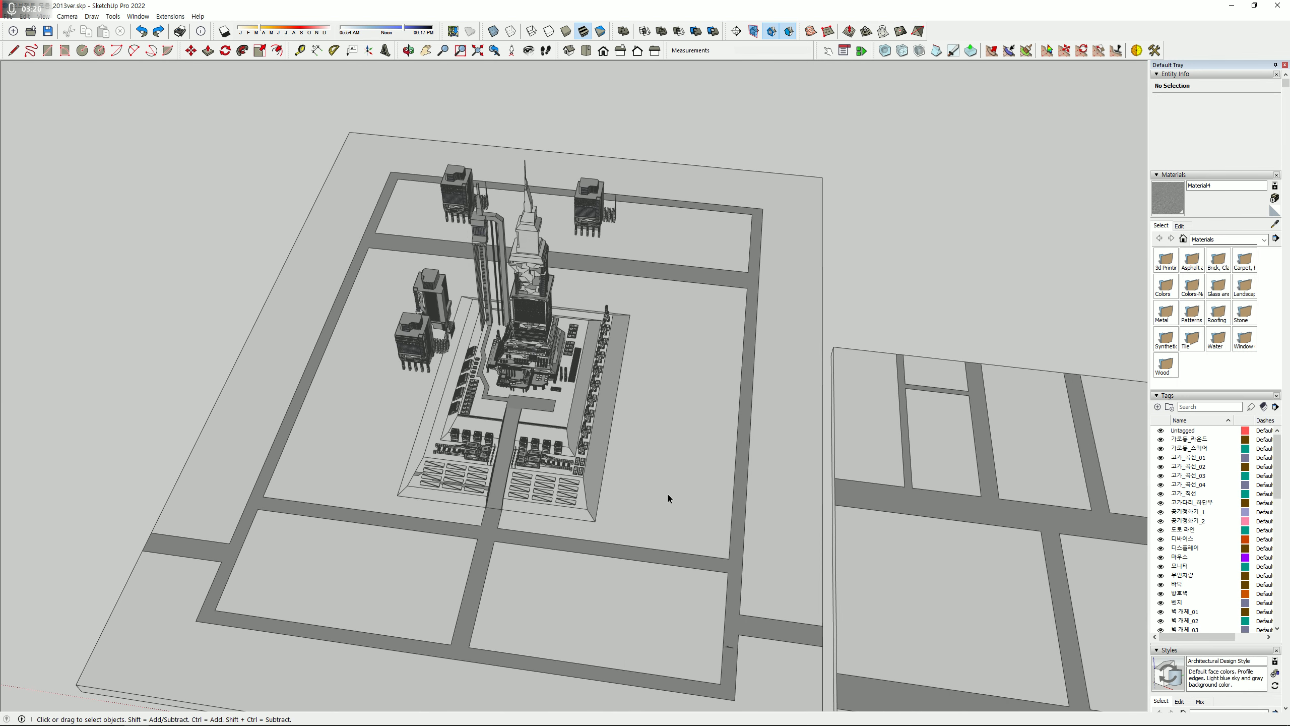
{"action": "scroll", "coordinate": [575, 450], "scroll_direction": "up", "scroll_amount": 4}
{"action": "scroll", "coordinate": [570, 452], "scroll_direction": "down", "scroll_amount": 1}
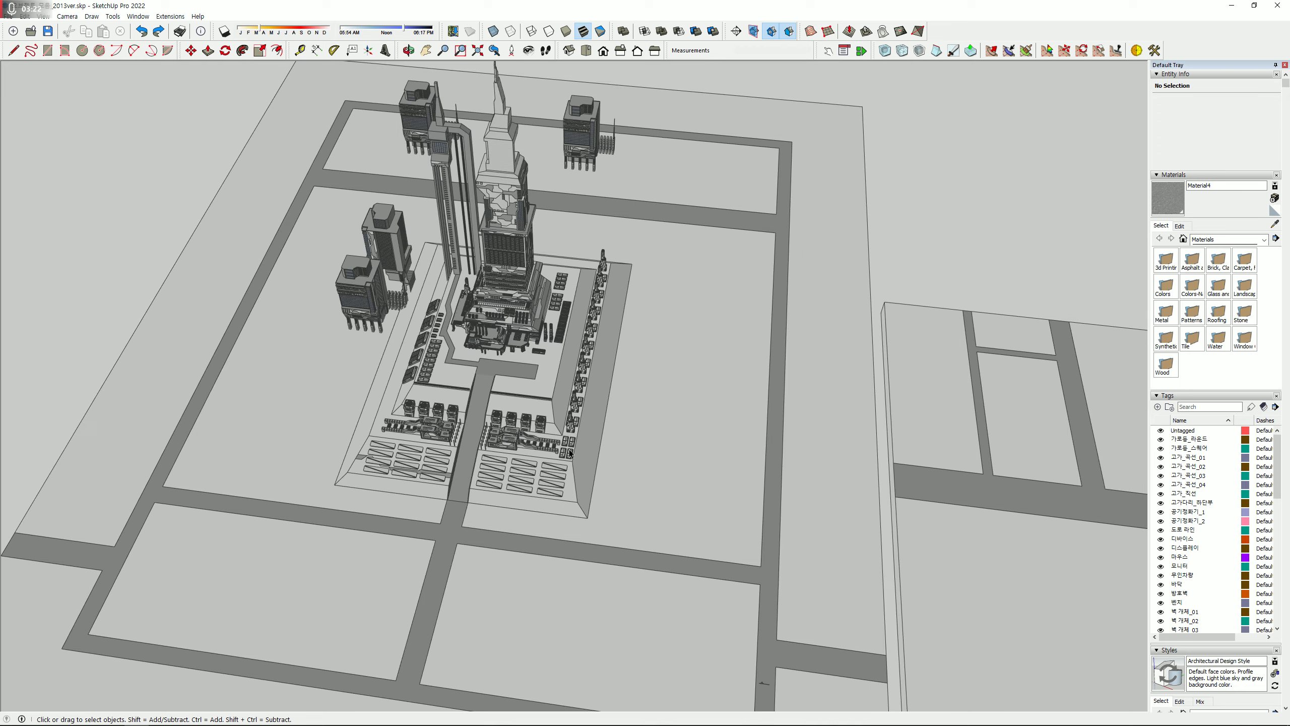
{"action": "scroll", "coordinate": [563, 404], "scroll_direction": "down", "scroll_amount": 2}
{"action": "scroll", "coordinate": [500, 349], "scroll_direction": "up", "scroll_amount": 1}
{"action": "left_click", "coordinate": [515, 315]}
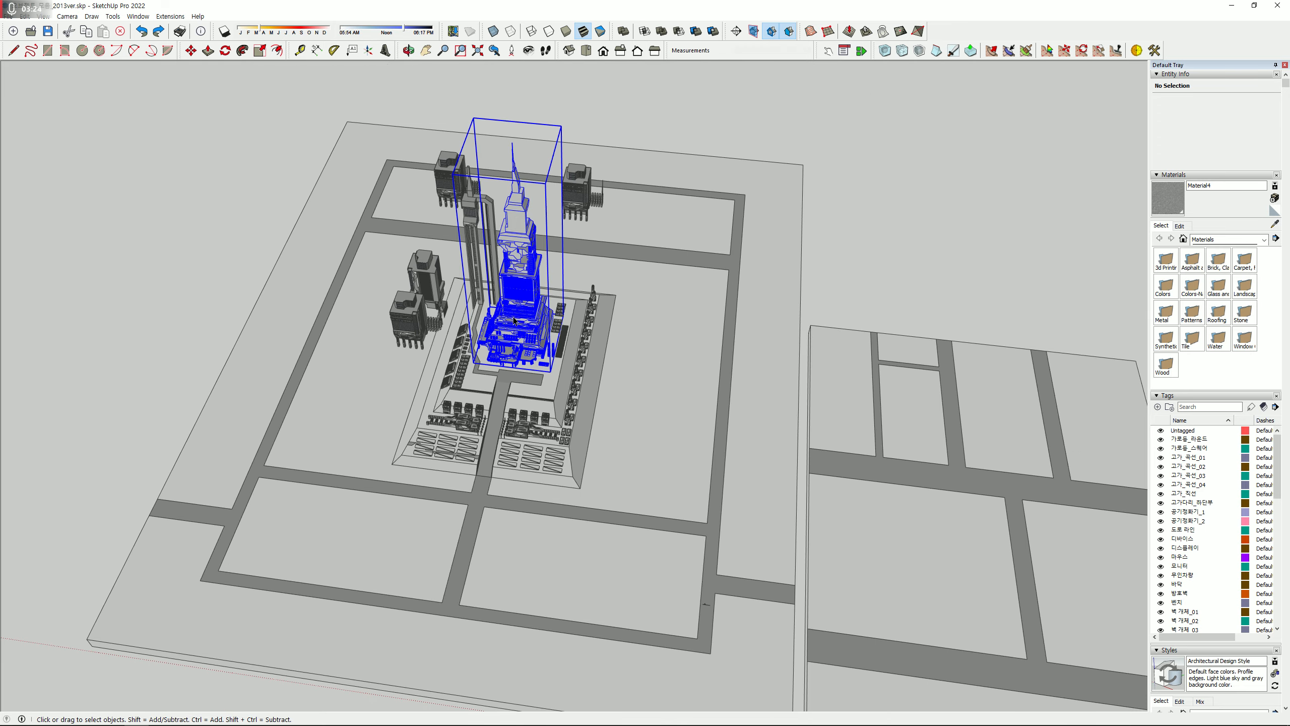
{"action": "scroll", "coordinate": [513, 315], "scroll_direction": "up", "scroll_amount": 2}
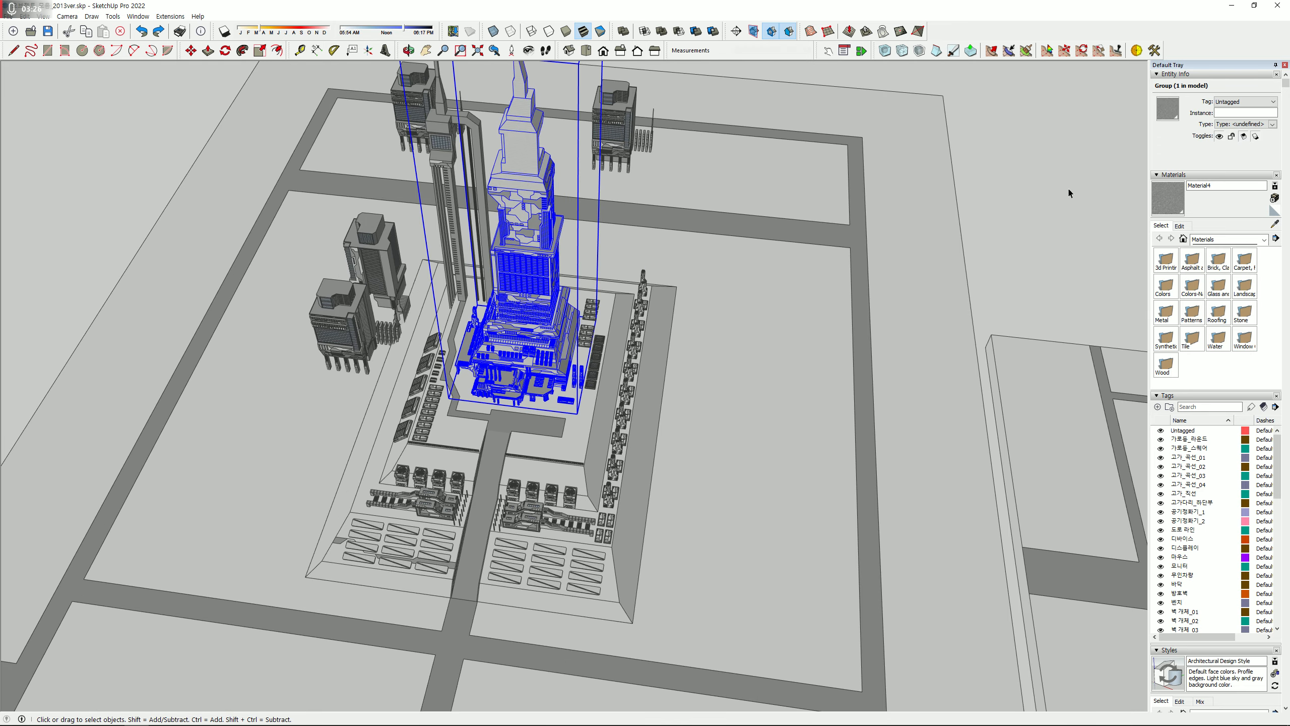
{"action": "left_click", "coordinate": [377, 164]}
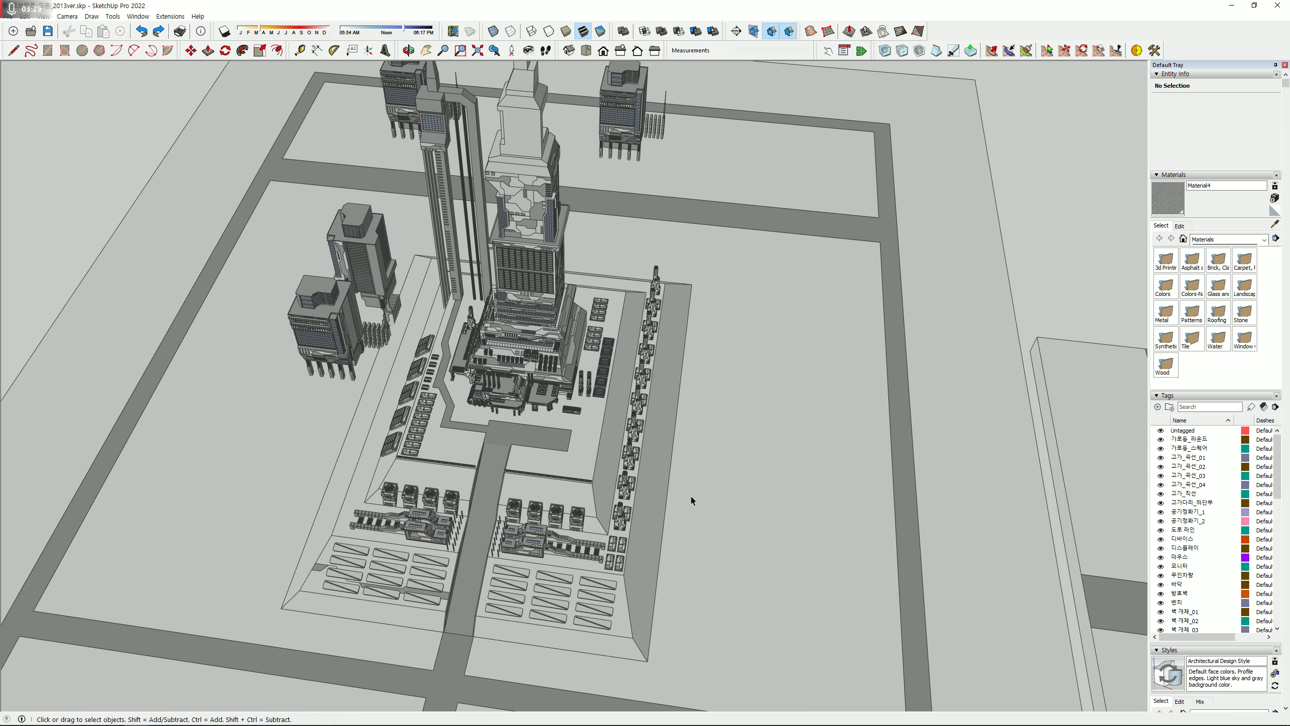
- Open the terraced plaza base group for editing, with its sloped face behind the four fan units beside the access road in view
{"action": "mouse_move", "coordinate": [691, 496]}
{"action": "middle_mouse_down"}
{"action": "mouse_move", "coordinate": [497, 543]}
{"action": "mouse_move", "coordinate": [724, 302]}
{"action": "mouse_move", "coordinate": [680, 297]}
{"action": "mouse_move", "coordinate": [688, 479]}
{"action": "middle_mouse_up"}
{"action": "scroll", "coordinate": [688, 480], "scroll_direction": "up", "scroll_amount": 2}
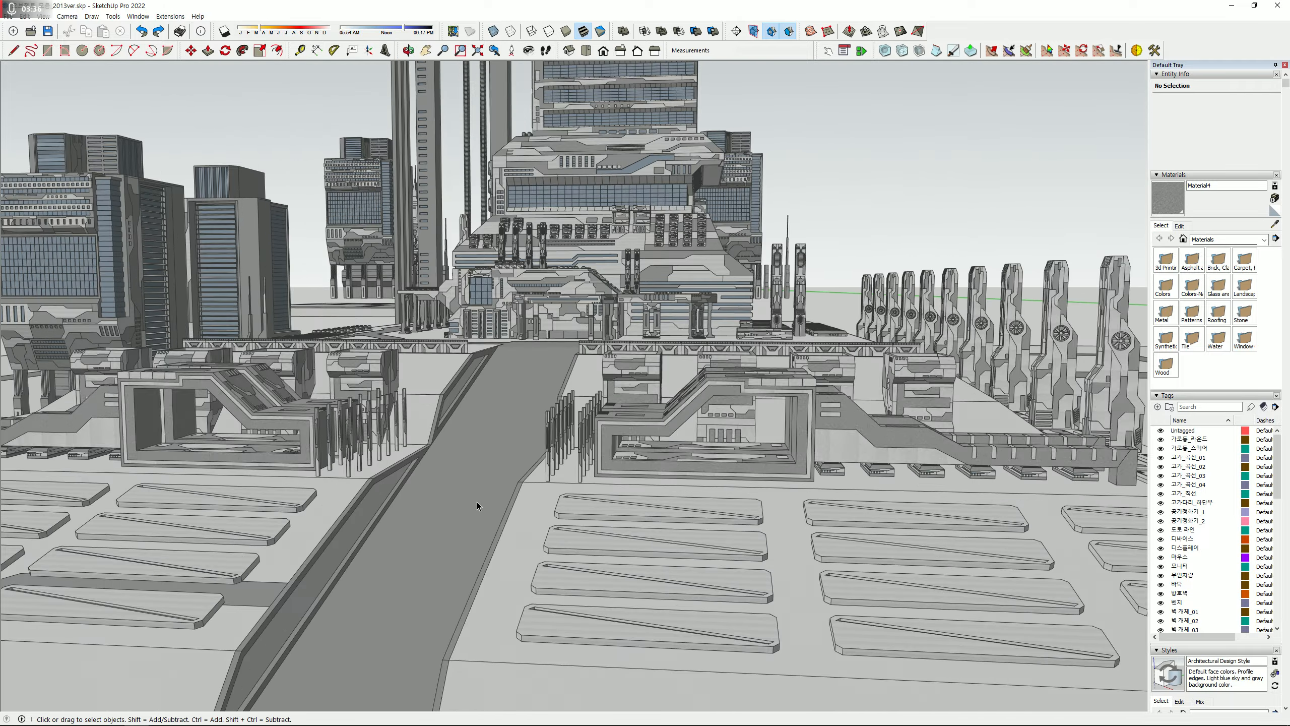
{"action": "middle_click_drag", "start_coordinate": [477, 502], "coordinate": [508, 554]}
{"action": "middle_click_drag", "start_coordinate": [448, 495], "coordinate": [698, 326], "text": "shift"}
{"action": "double_click", "coordinate": [697, 326]}
{"action": "middle_click_drag", "start_coordinate": [700, 280], "coordinate": [508, 392], "text": "shift"}
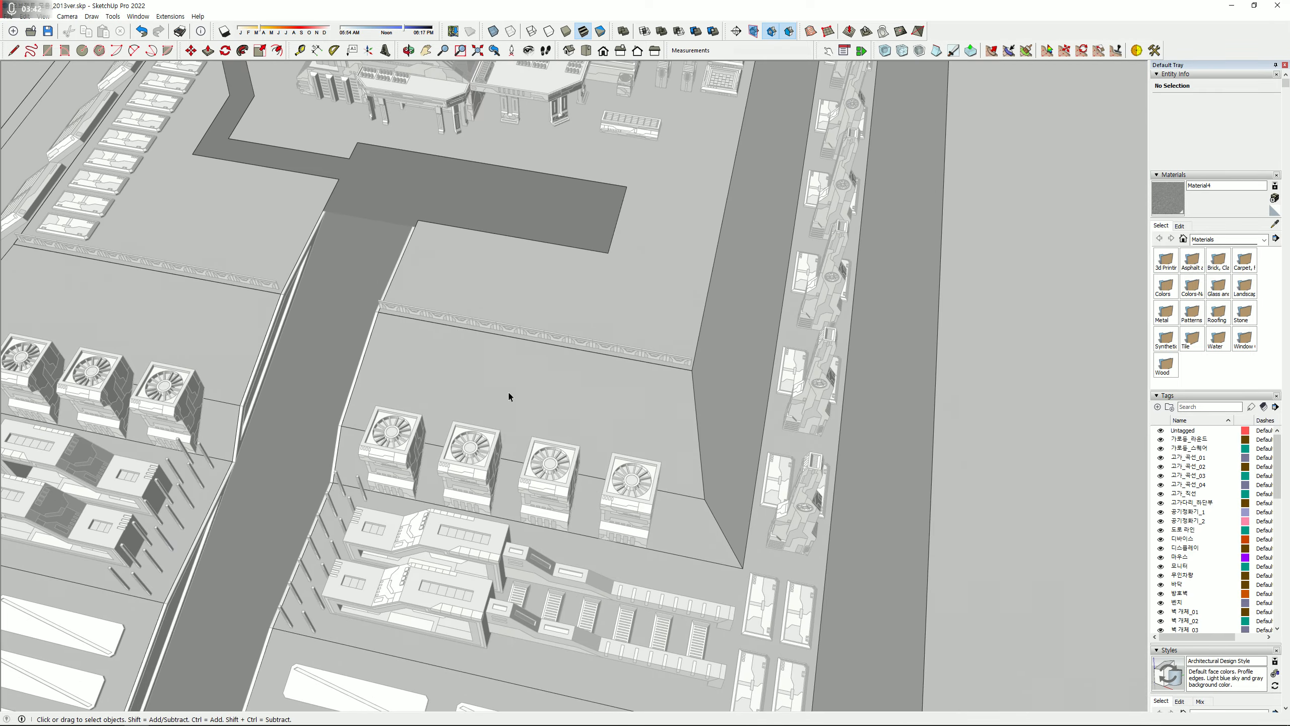
- Draw a three-segment line with a diagonal jog across the sloped face behind the four fan units, from edge to edge, and leave the group
{"action": "left_click", "coordinate": [523, 414]}
{"action": "key", "text": "l"}
{"action": "left_click", "coordinate": [369, 343]}
{"action": "left_click", "coordinate": [483, 364]}
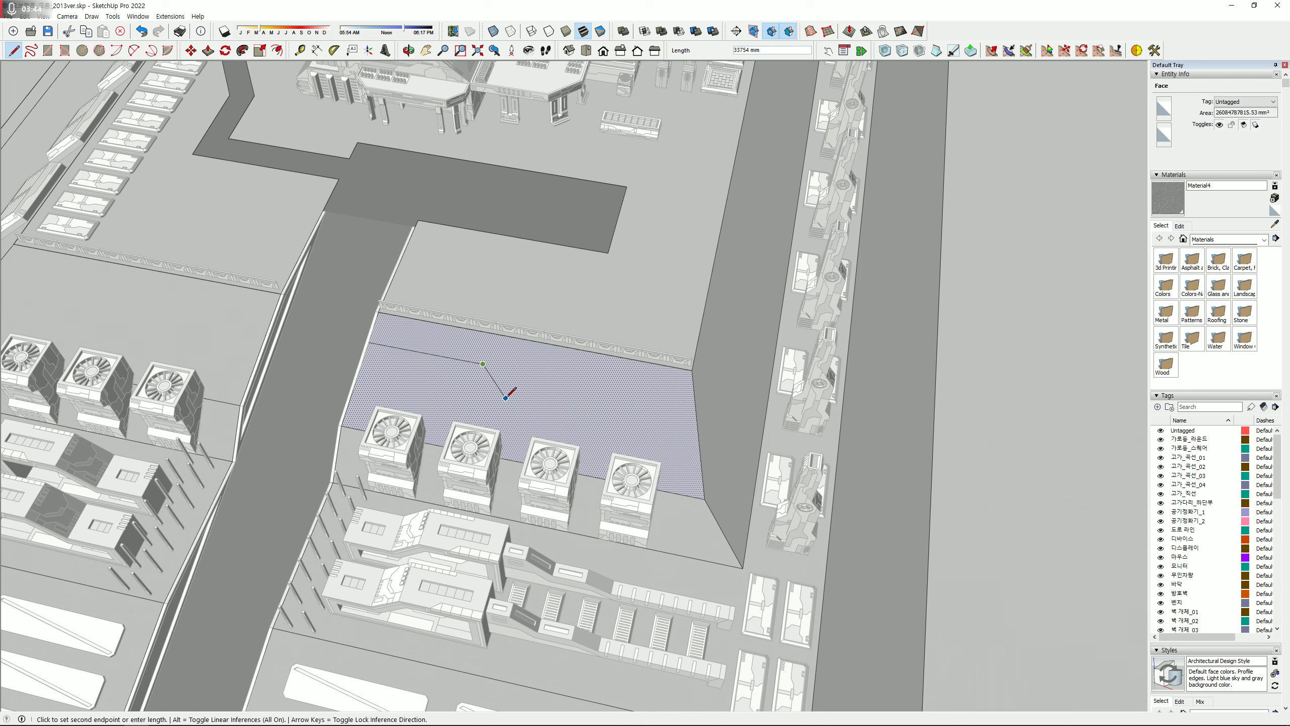
{"action": "left_click", "coordinate": [505, 398]}
{"action": "left_click", "coordinate": [698, 432]}
{"action": "middle_click_drag", "start_coordinate": [562, 407], "coordinate": [544, 369]}
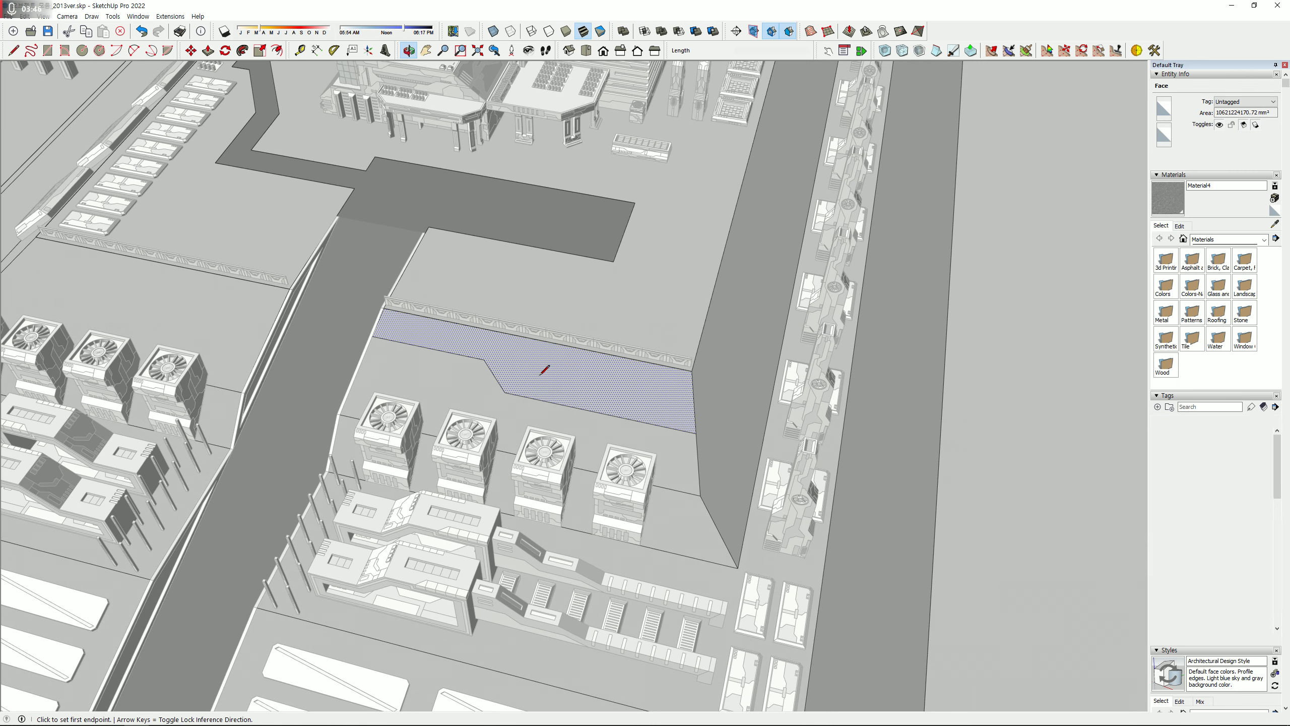
{"action": "scroll", "coordinate": [540, 375], "scroll_direction": "up", "scroll_amount": 3}
{"action": "key", "text": "space"}
{"action": "key", "text": "Escape"}
- Examine the divided sloped face, the fan units and the low view past the plaza structures towards the skyscraper
{"action": "middle_click_drag", "start_coordinate": [442, 425], "coordinate": [764, 420]}
{"action": "scroll", "coordinate": [518, 394], "scroll_direction": "down", "scroll_amount": 5}
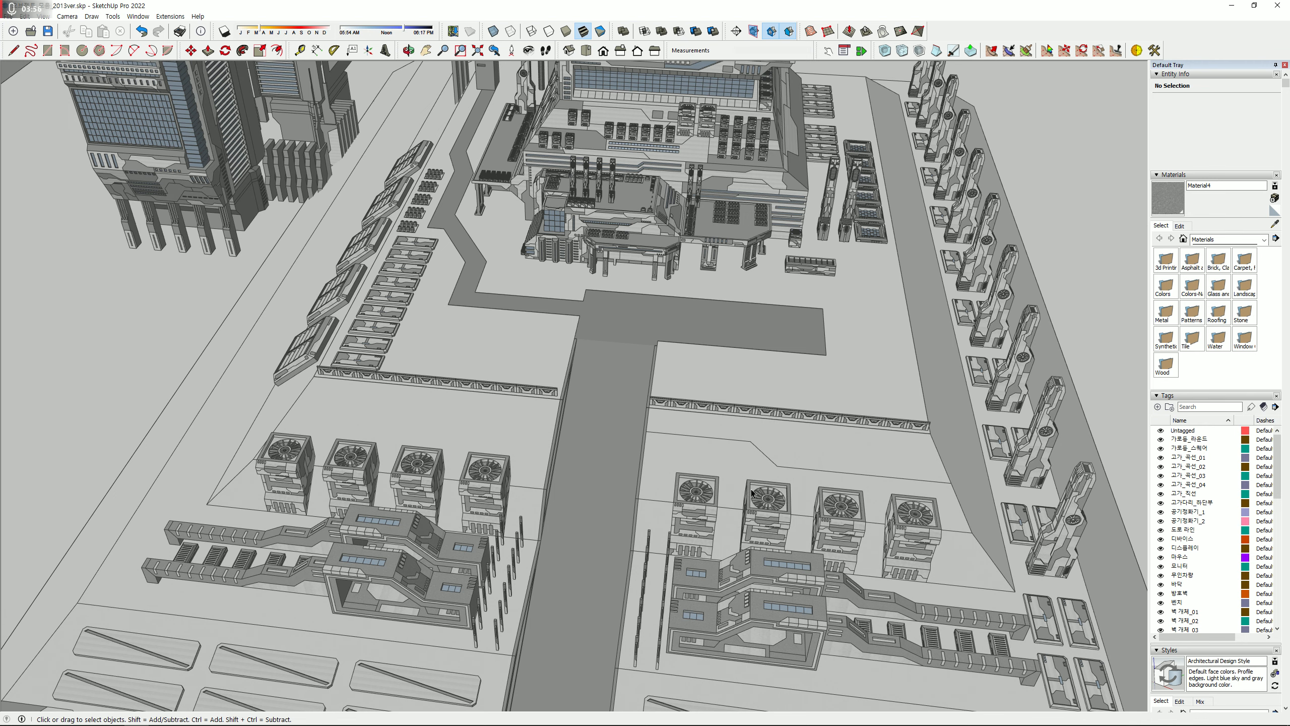
{"action": "scroll", "coordinate": [750, 489], "scroll_direction": "up", "scroll_amount": 3}
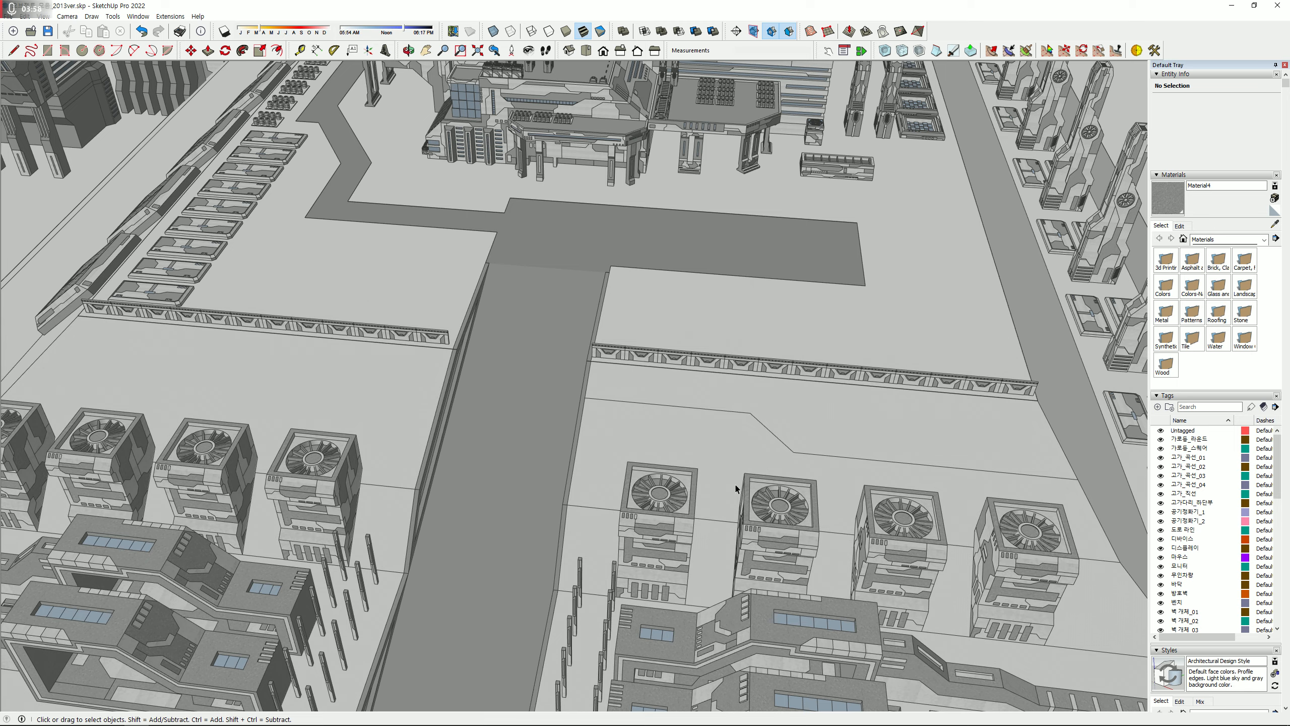
{"action": "scroll", "coordinate": [735, 484], "scroll_direction": "up", "scroll_amount": 5}
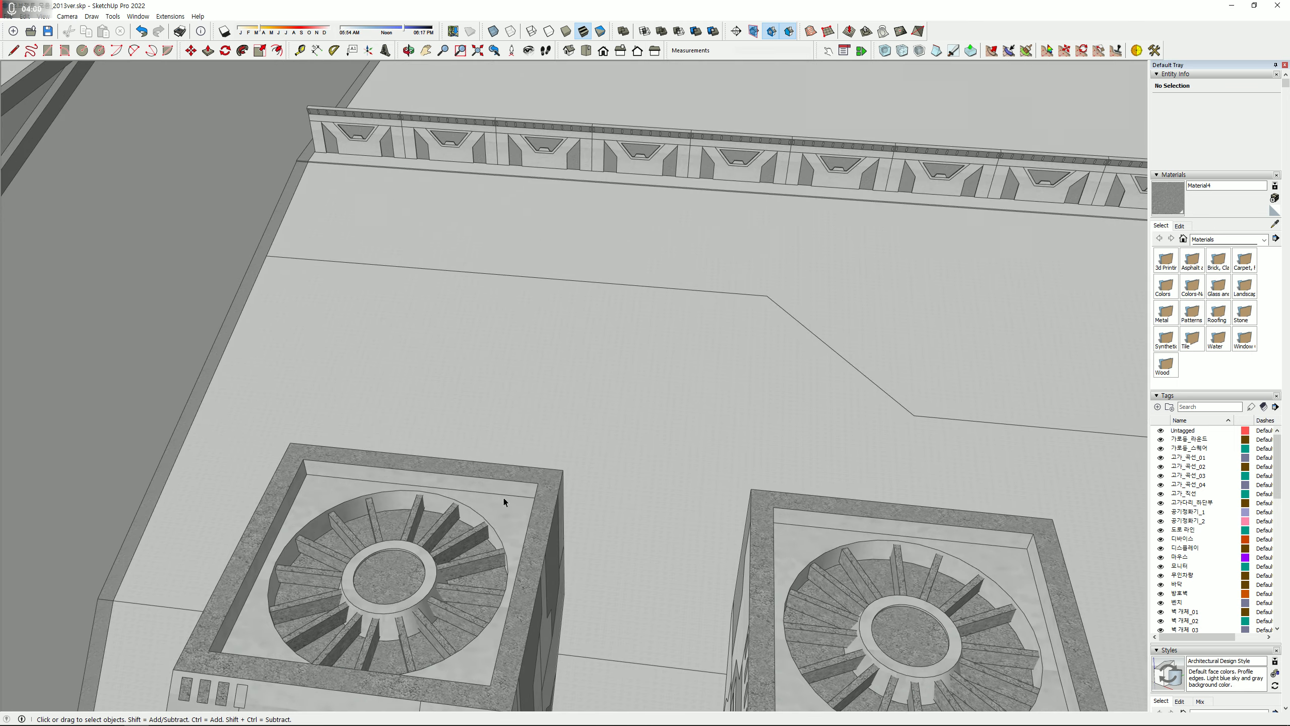
{"action": "middle_click_drag", "start_coordinate": [412, 346], "coordinate": [724, 567]}
{"action": "middle_click_drag", "start_coordinate": [618, 521], "coordinate": [615, 328]}
{"action": "scroll", "coordinate": [654, 344], "scroll_direction": "down", "scroll_amount": 10}
{"action": "middle_click_drag", "start_coordinate": [709, 272], "coordinate": [663, 325]}
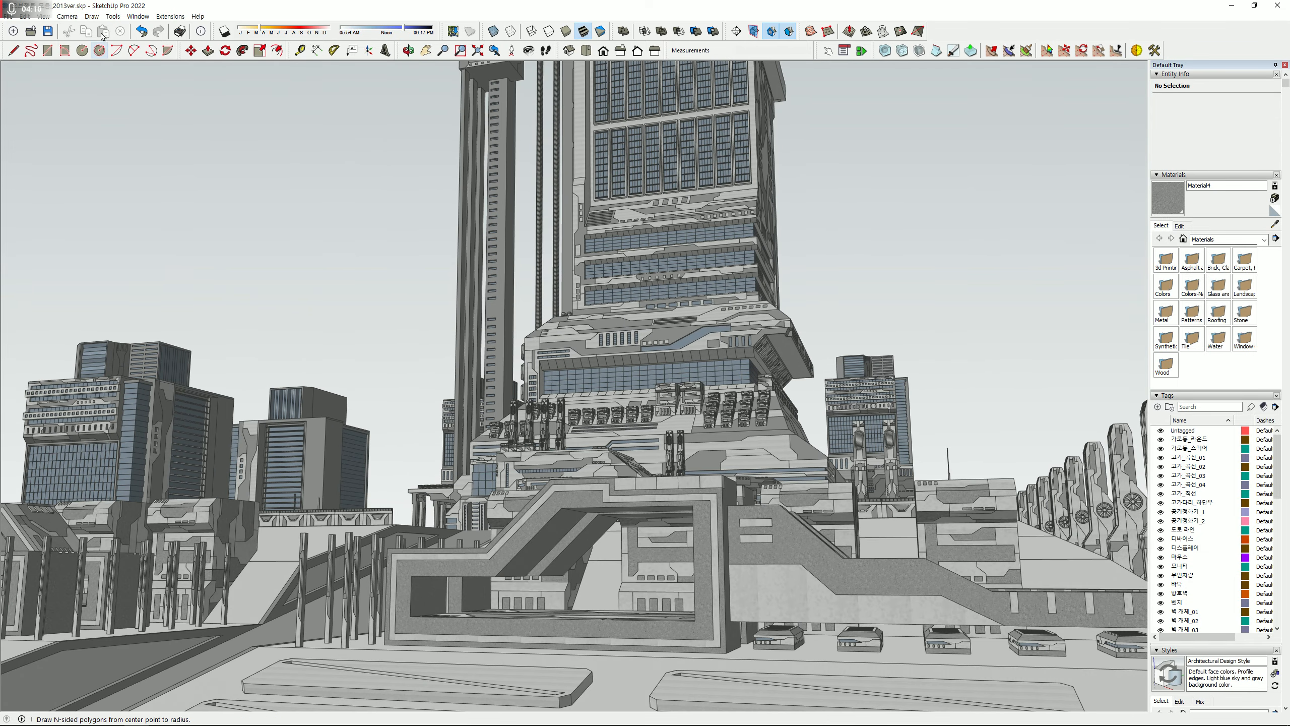
- Set the camera's field of view to 65 degrees
{"action": "left_click", "coordinate": [67, 16]}
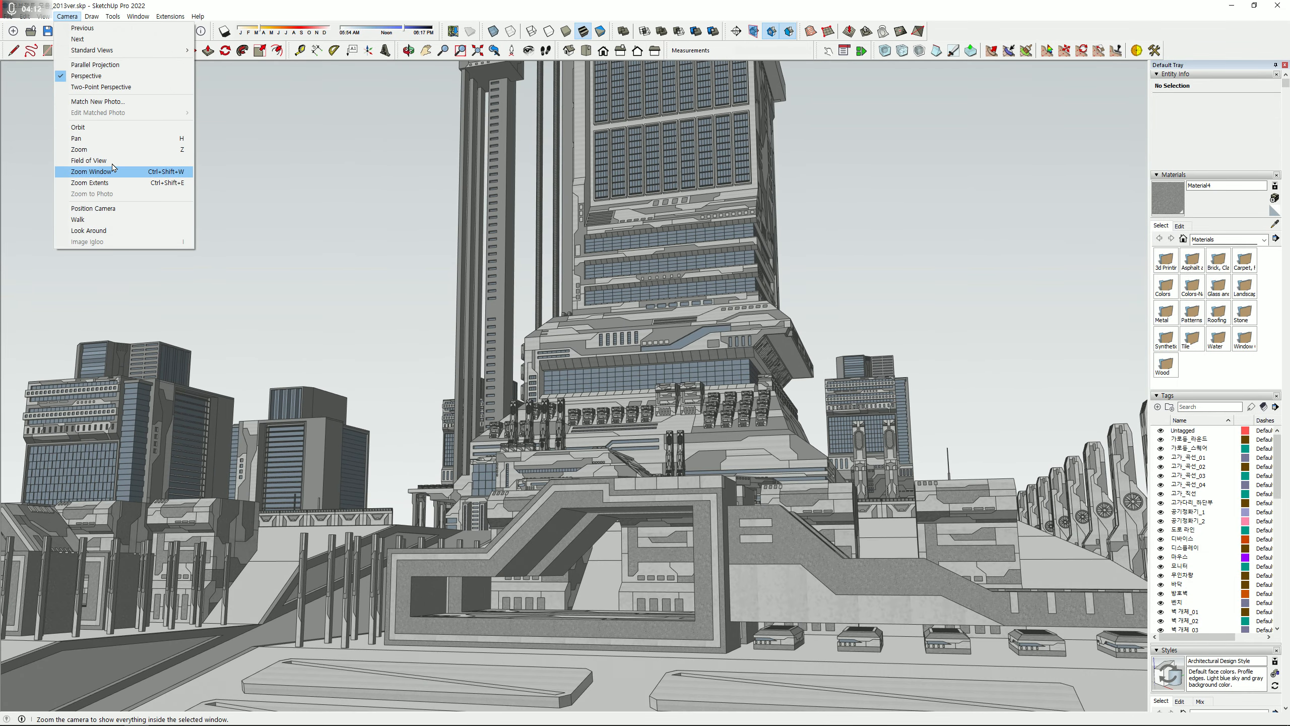
{"action": "left_click", "coordinate": [89, 160]}
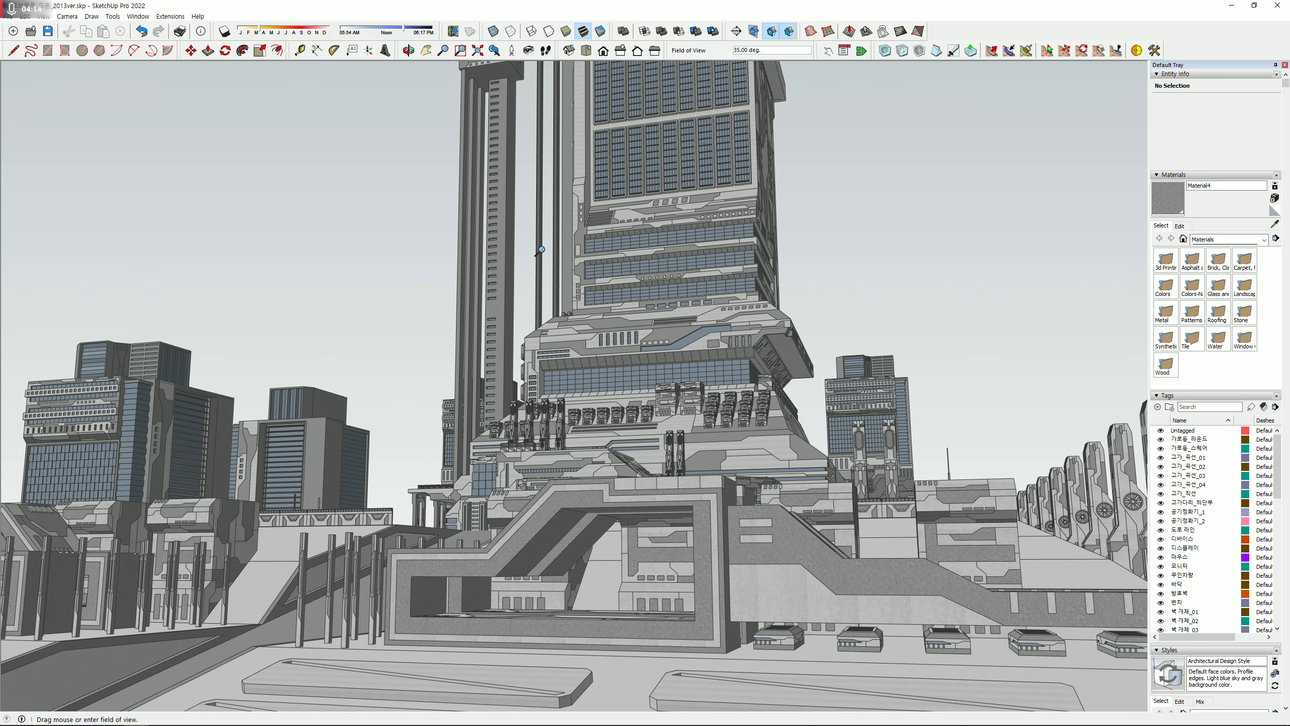
{"action": "type", "text": "65"}
{"action": "key", "text": "Return"}
{"action": "key", "text": "space"}
- Inspect the skyscraper and plaza structures from far, close and low viewpoints with the wide field of view
{"action": "scroll", "coordinate": [859, 399], "scroll_direction": "down", "scroll_amount": 10}
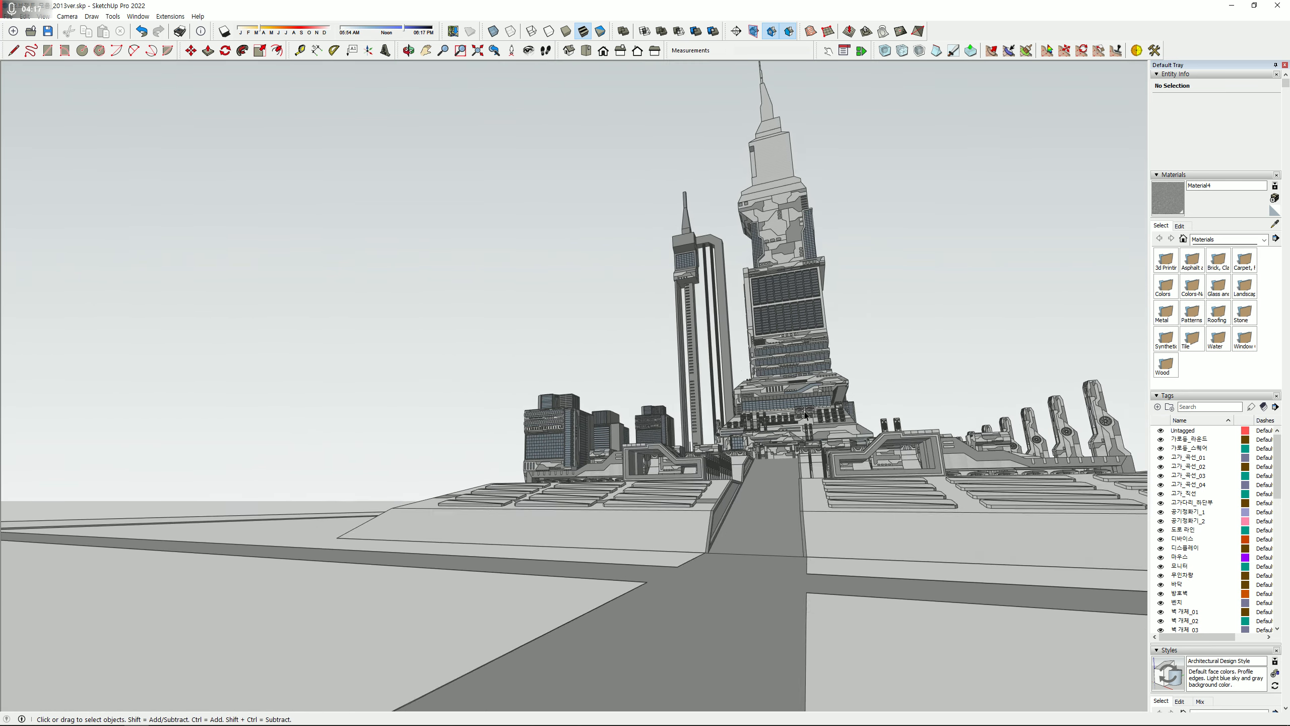
{"action": "scroll", "coordinate": [805, 416], "scroll_direction": "up", "scroll_amount": 5}
{"action": "middle_click_drag", "start_coordinate": [879, 445], "coordinate": [752, 384]}
{"action": "scroll", "coordinate": [803, 509], "scroll_direction": "down", "scroll_amount": 3}
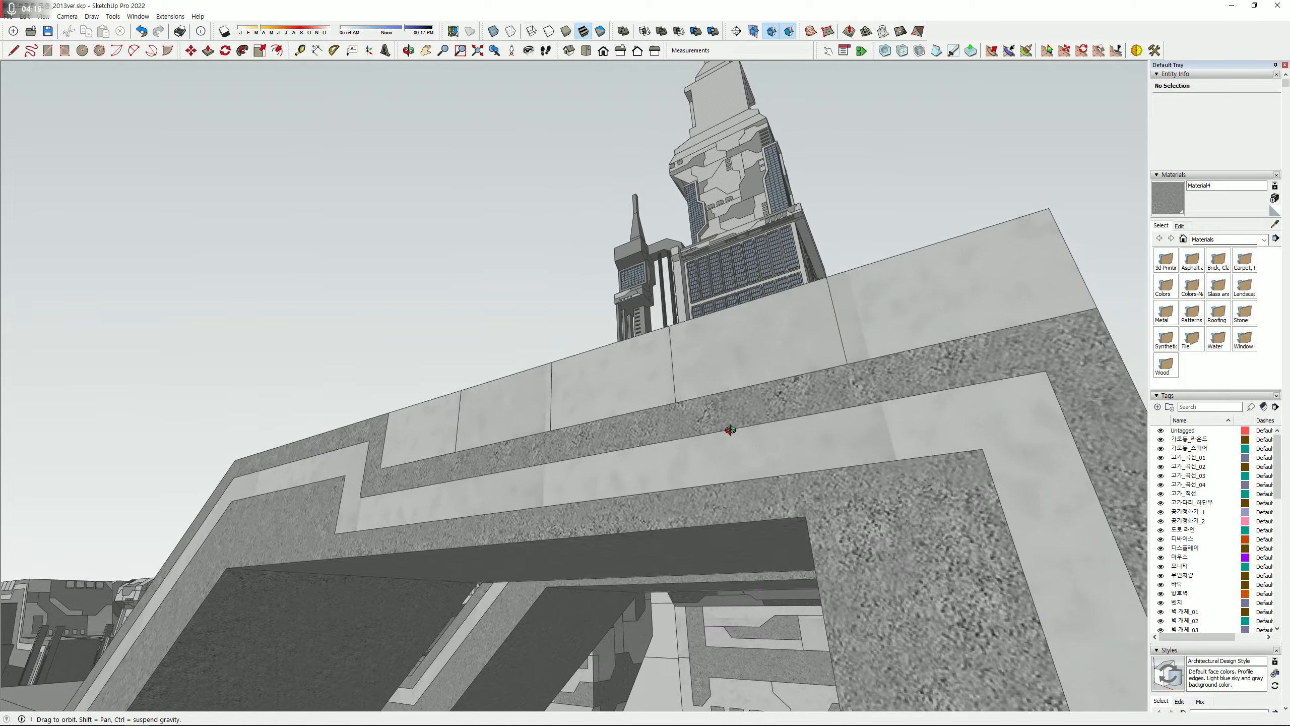
{"action": "scroll", "coordinate": [770, 439], "scroll_direction": "up", "scroll_amount": 8}
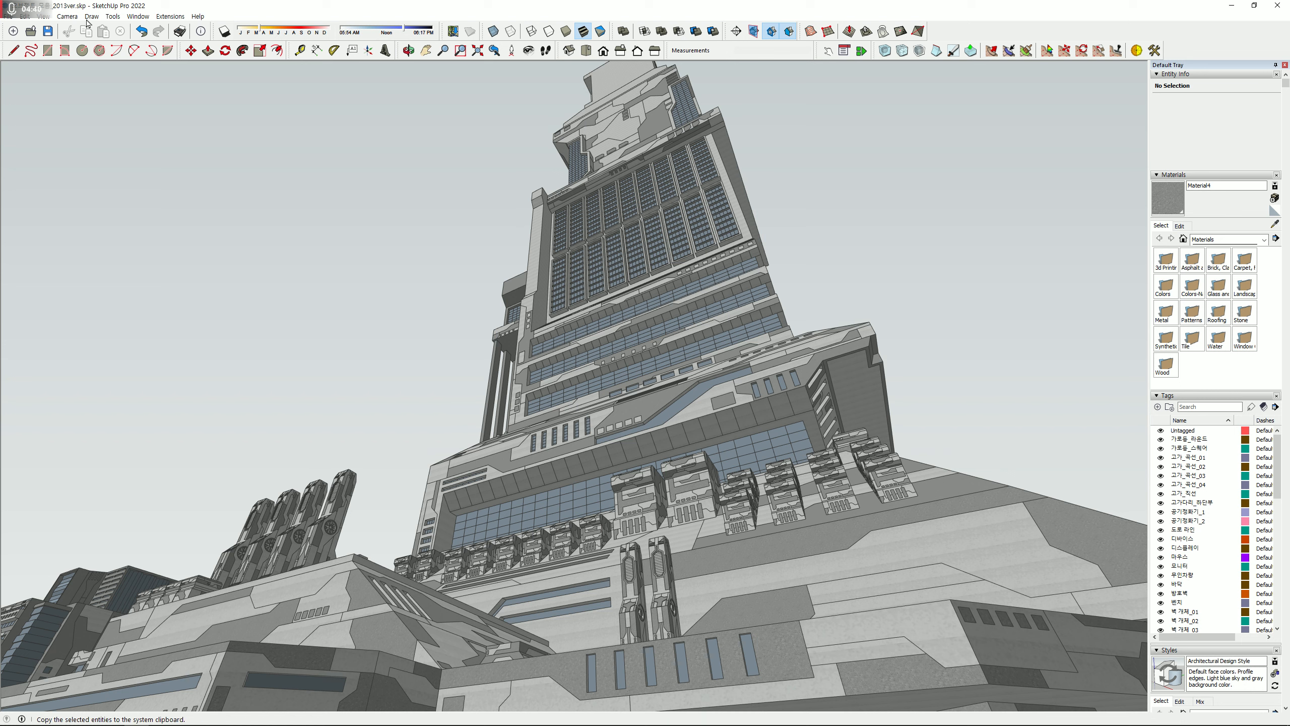
- Set the camera's field of view to 35 degrees
{"action": "left_click", "coordinate": [67, 16]}
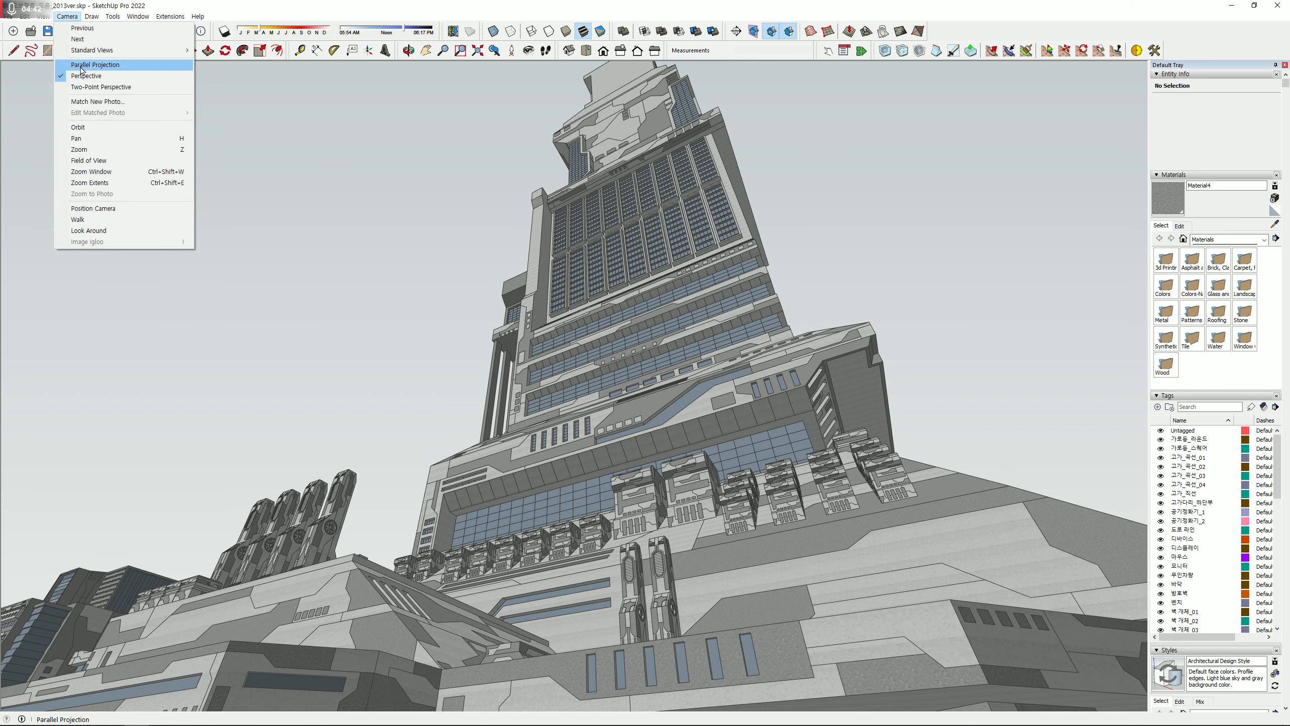
{"action": "left_click", "coordinate": [103, 162]}
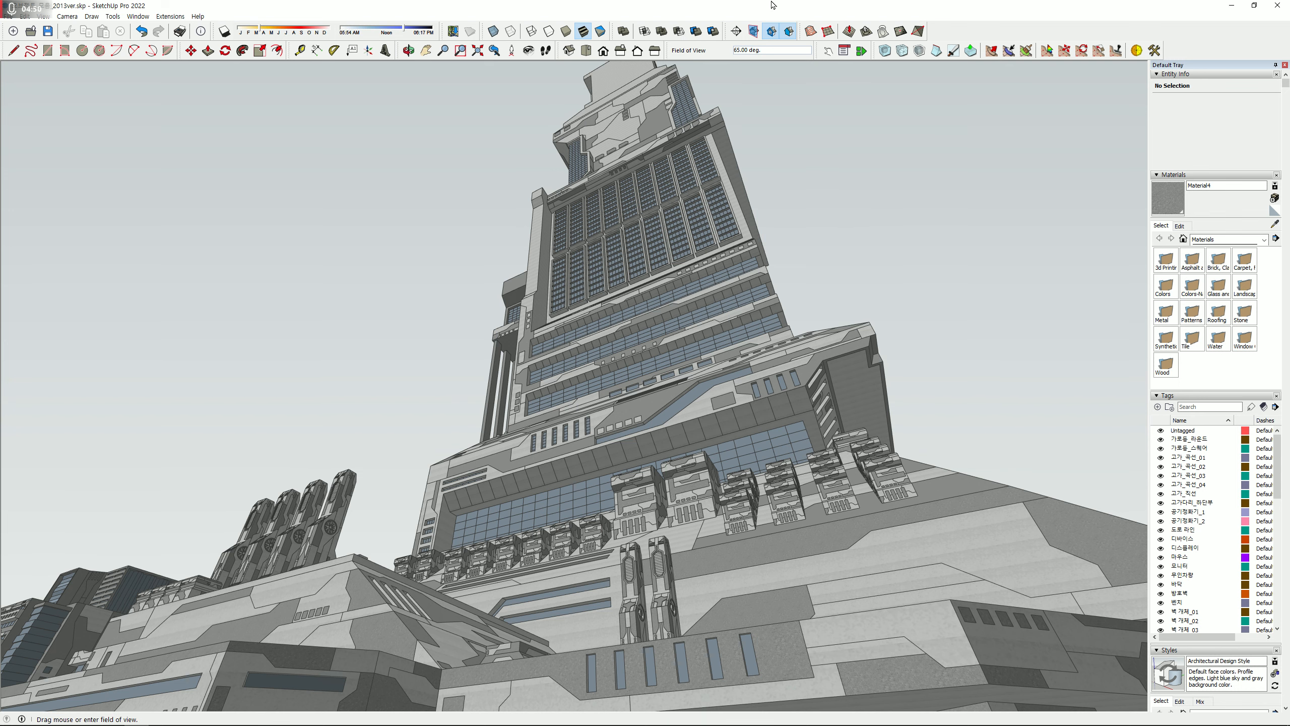
{"action": "type", "text": "35"}
{"action": "key", "text": "Return"}
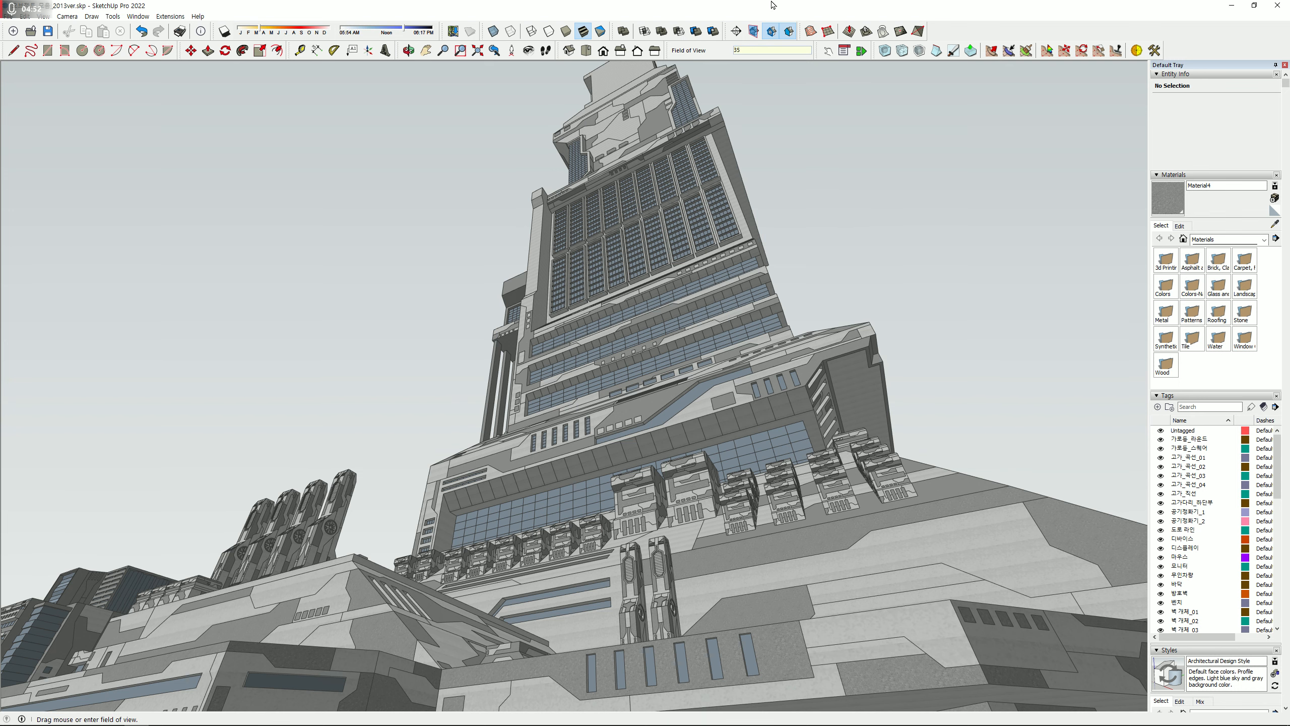
- Examine the skyscraper and its surrounding blocks from below, from far away and from above the plaza
{"action": "middle_click_drag", "start_coordinate": [760, 275], "coordinate": [777, 585]}
{"action": "middle_click_drag", "start_coordinate": [671, 167], "coordinate": [667, 404]}
{"action": "scroll", "coordinate": [599, 214], "scroll_direction": "down", "scroll_amount": 3}
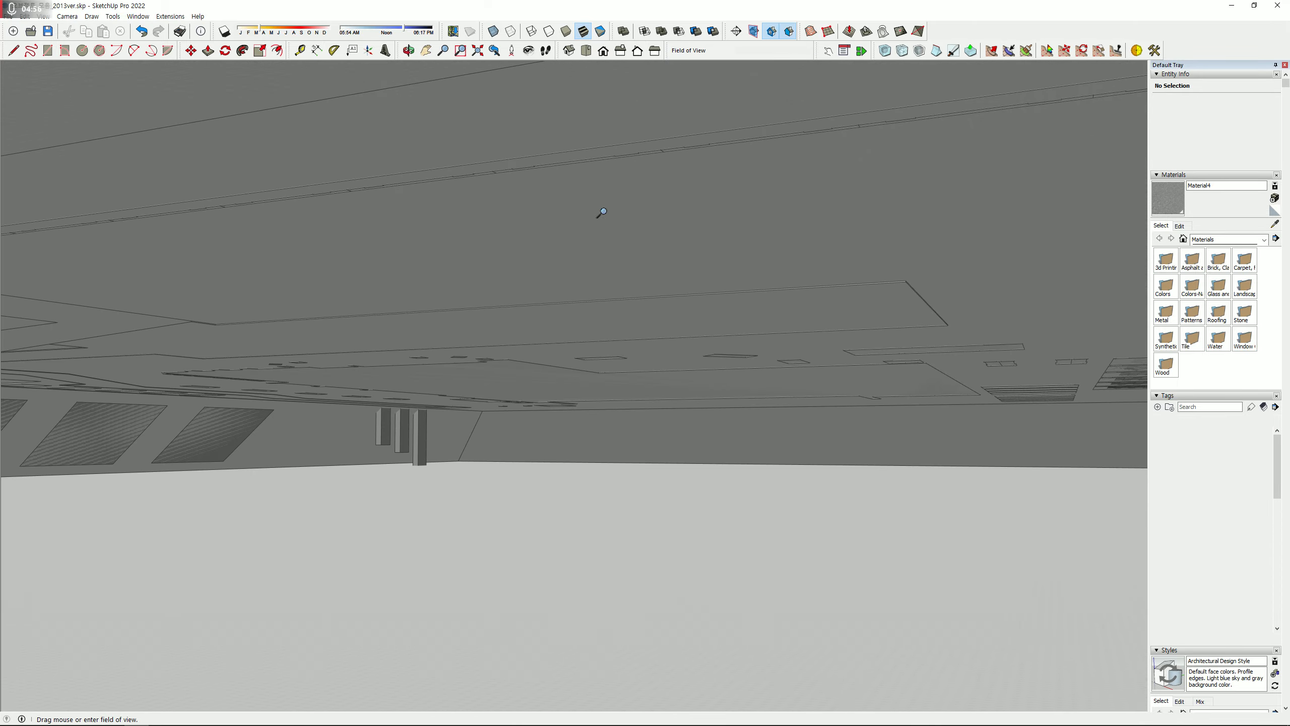
{"action": "middle_click_drag", "start_coordinate": [600, 214], "coordinate": [530, 473], "text": "shift"}
{"action": "key", "text": "space"}
{"action": "scroll", "coordinate": [946, 364], "scroll_direction": "down", "scroll_amount": 6}
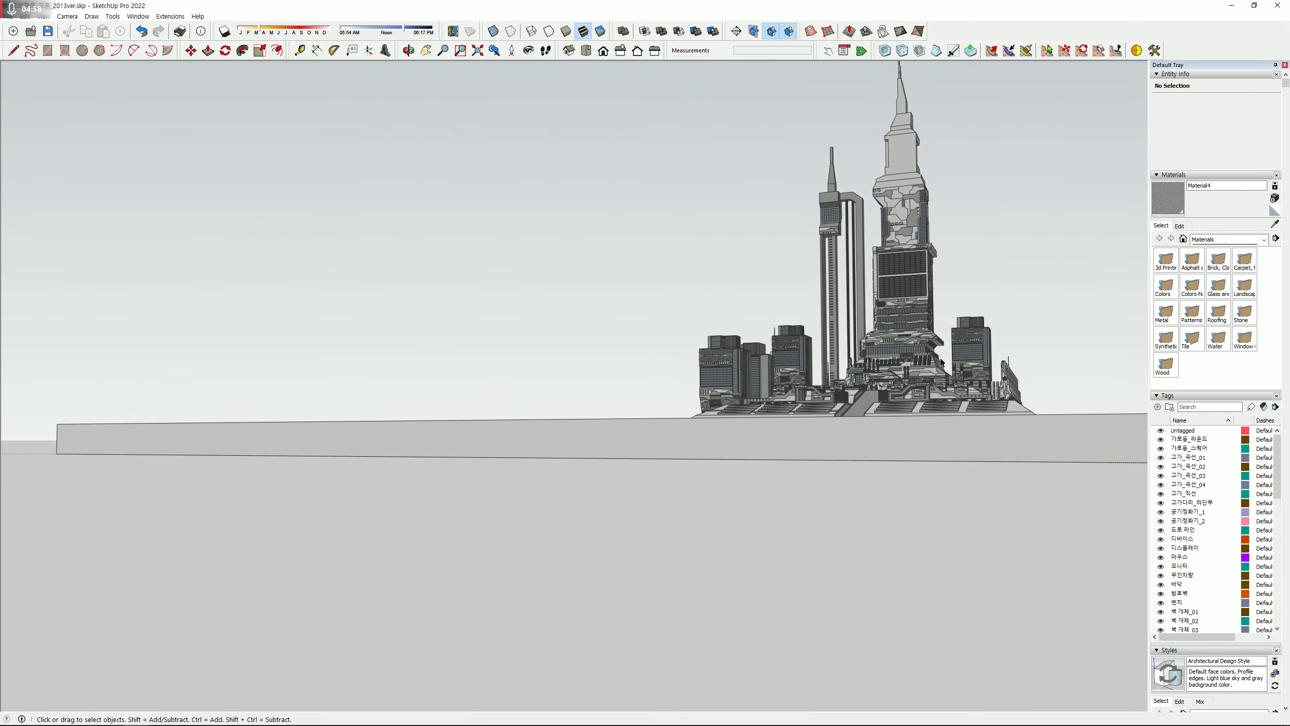
{"action": "scroll", "coordinate": [923, 335], "scroll_direction": "up", "scroll_amount": 2}
{"action": "middle_click_drag", "start_coordinate": [923, 335], "coordinate": [843, 537]}
{"action": "scroll", "coordinate": [659, 275], "scroll_direction": "up", "scroll_amount": 3}
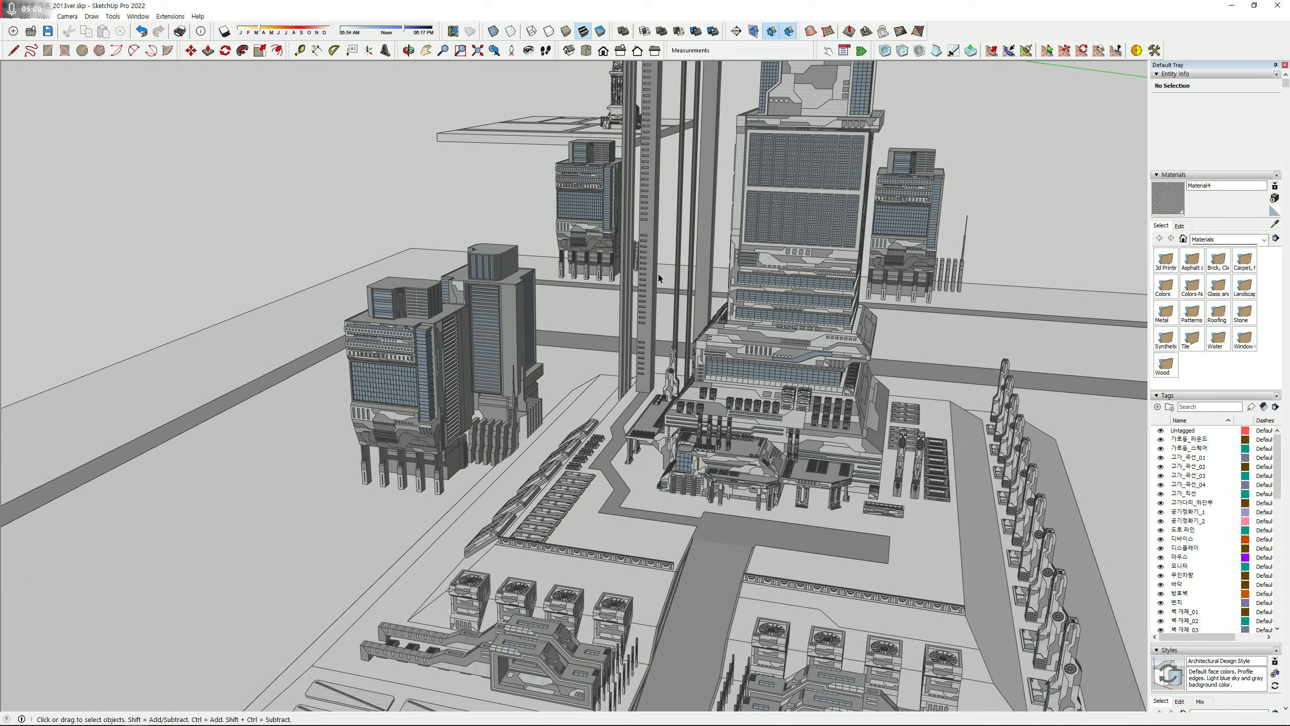
- Open the slender tower's group beside the skyscraper, inspect the plain faces of its upper block and arch, and close the group
{"action": "left_click", "coordinate": [657, 282]}
{"action": "middle_click_drag", "start_coordinate": [664, 288], "coordinate": [658, 440], "text": "shift"}
{"action": "left_click", "coordinate": [646, 458]}
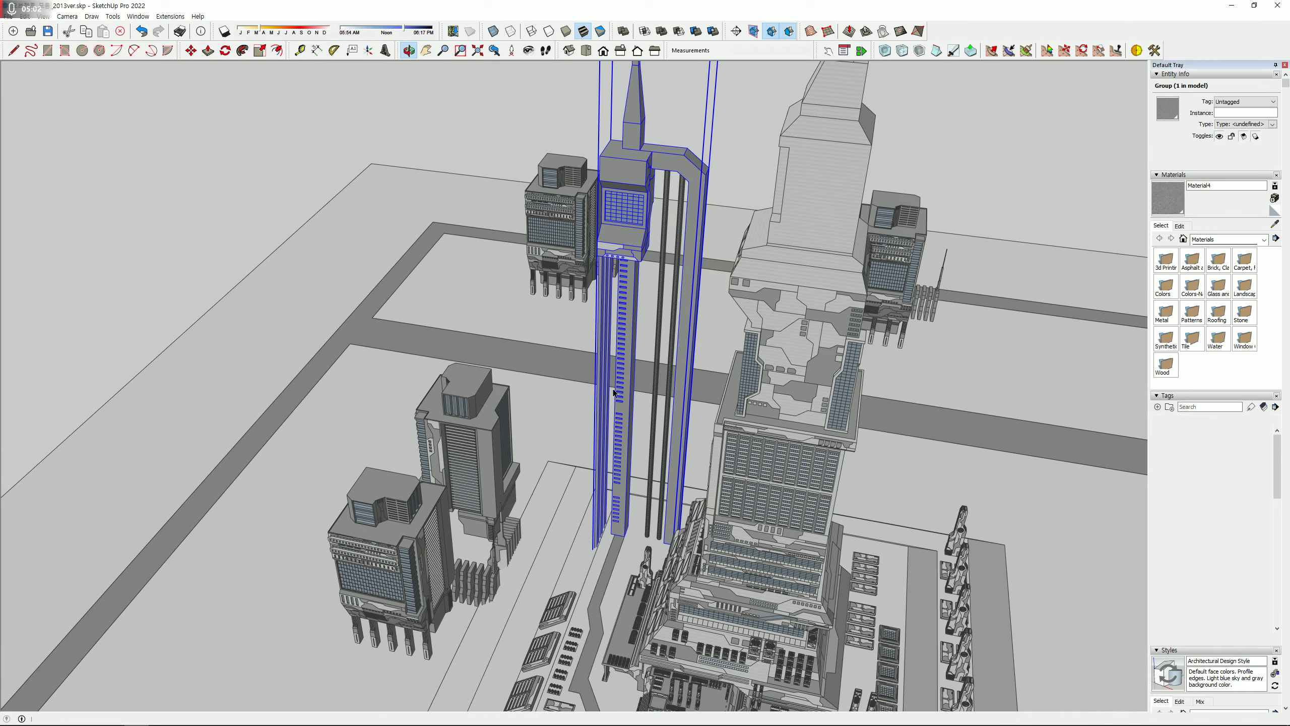
{"action": "double_click", "coordinate": [631, 181]}
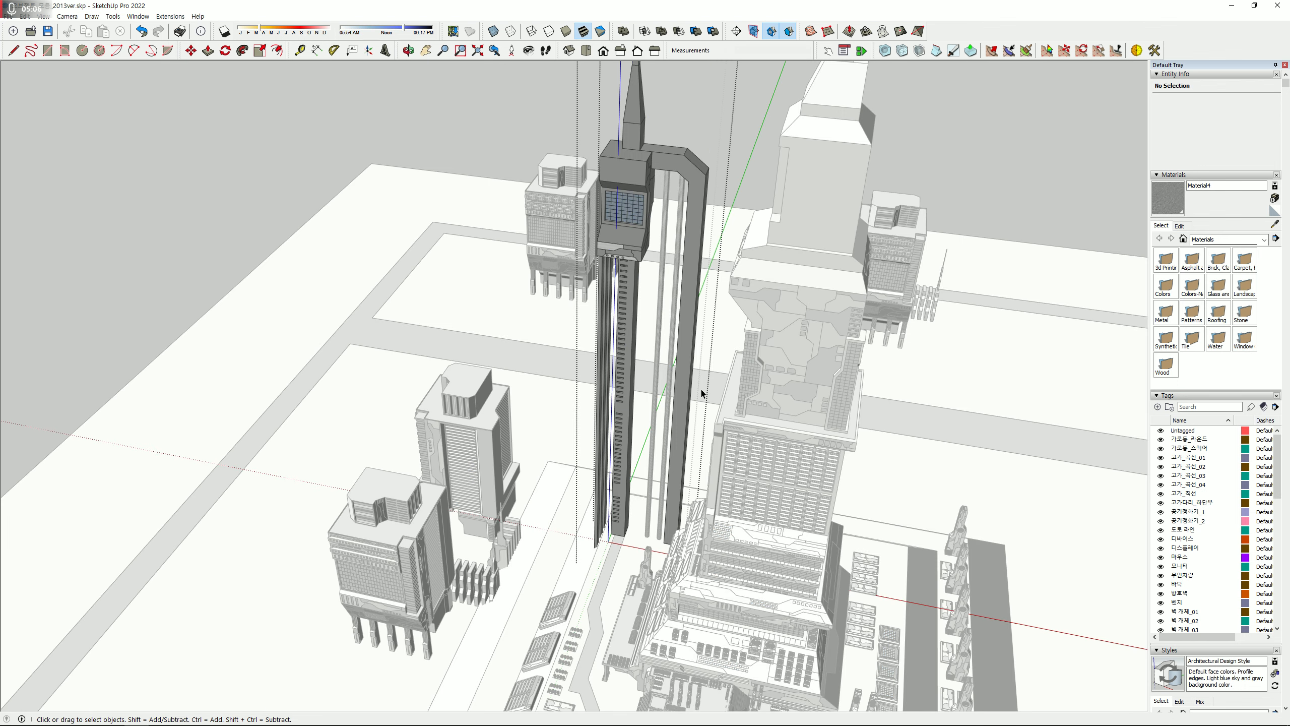
{"action": "left_click", "coordinate": [616, 161]}
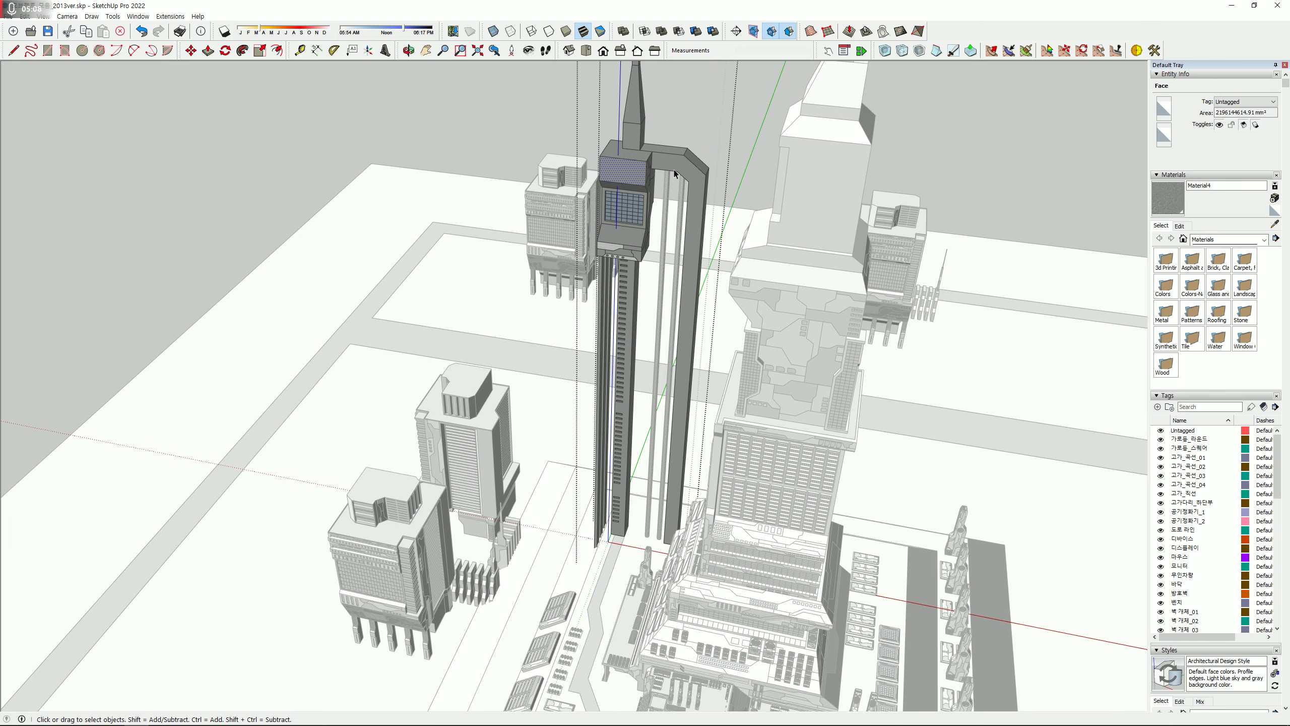
{"action": "left_click", "coordinate": [690, 165]}
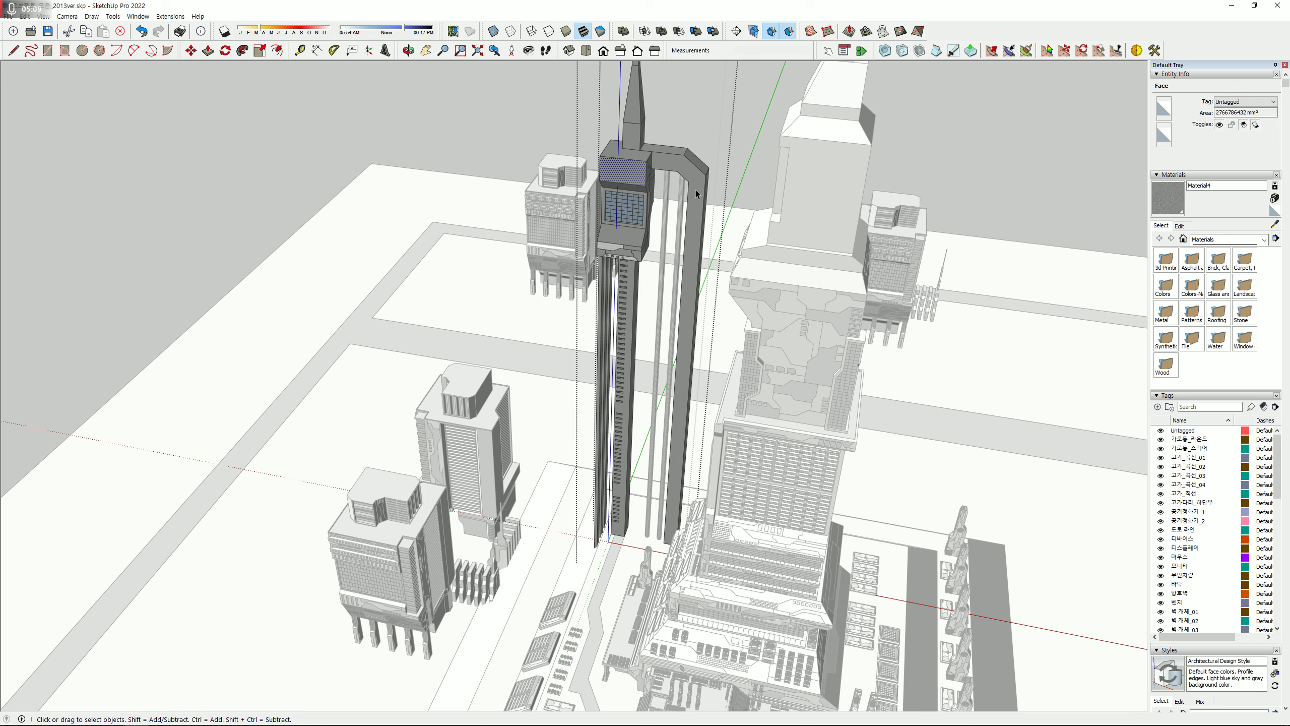
{"action": "left_click", "coordinate": [480, 241]}
- Survey the plaza and road grid from overhead and check the pillared building among the separate source models
{"action": "middle_click_drag", "start_coordinate": [571, 318], "coordinate": [612, 285]}
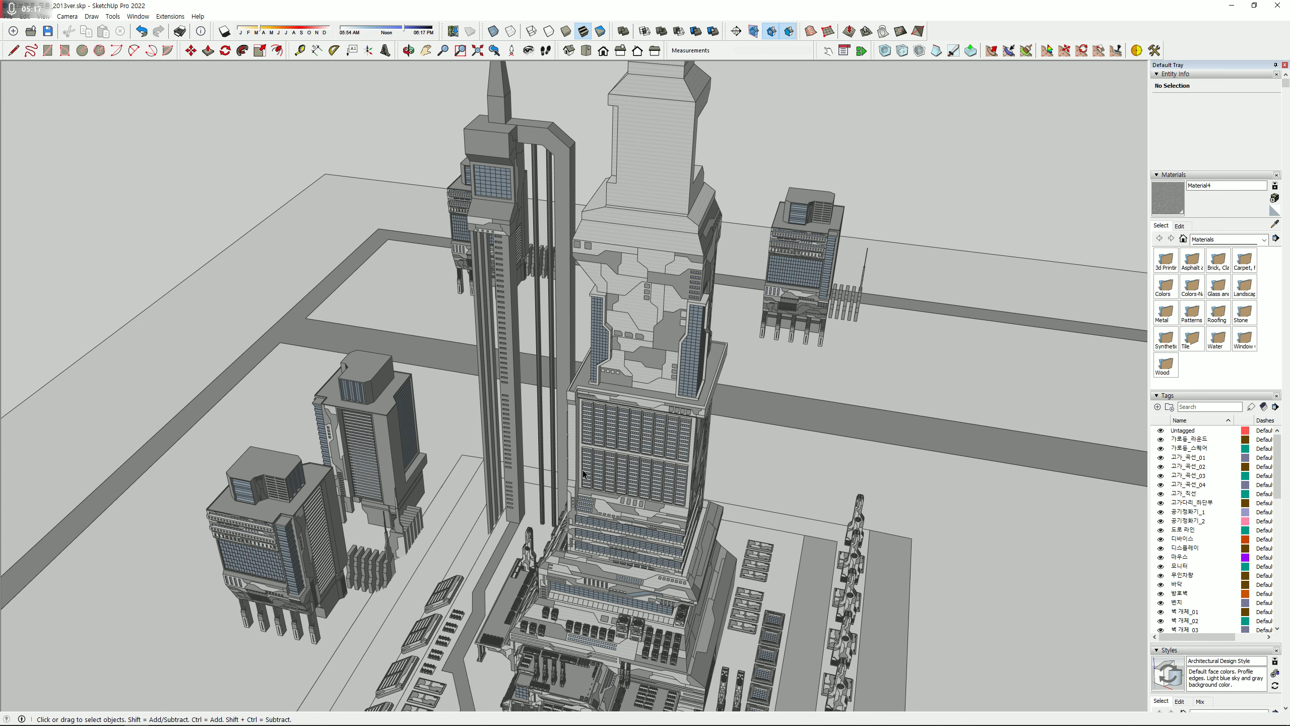
{"action": "scroll", "coordinate": [609, 539], "scroll_direction": "down", "scroll_amount": 3}
{"action": "middle_click_drag", "start_coordinate": [583, 470], "coordinate": [563, 306]}
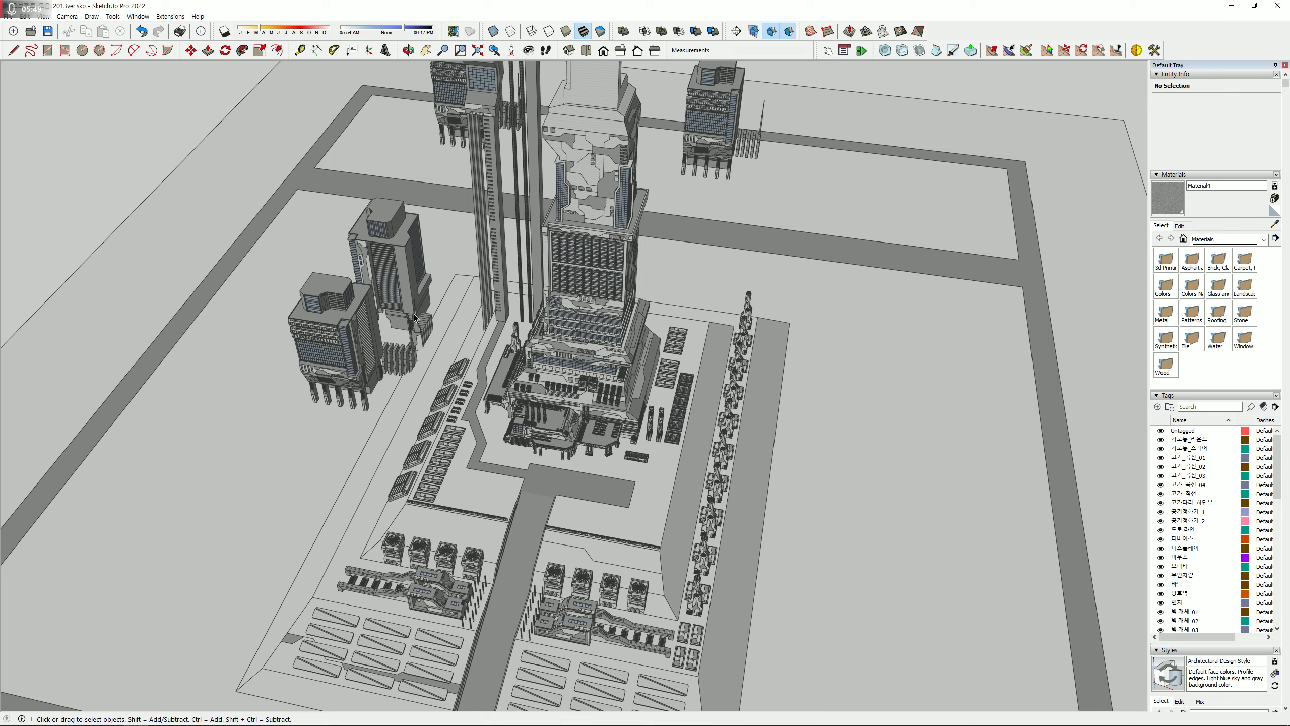
{"action": "middle_click_drag", "start_coordinate": [584, 428], "coordinate": [714, 435]}
{"action": "middle_click_drag", "start_coordinate": [1067, 356], "coordinate": [611, 361], "text": "shift"}
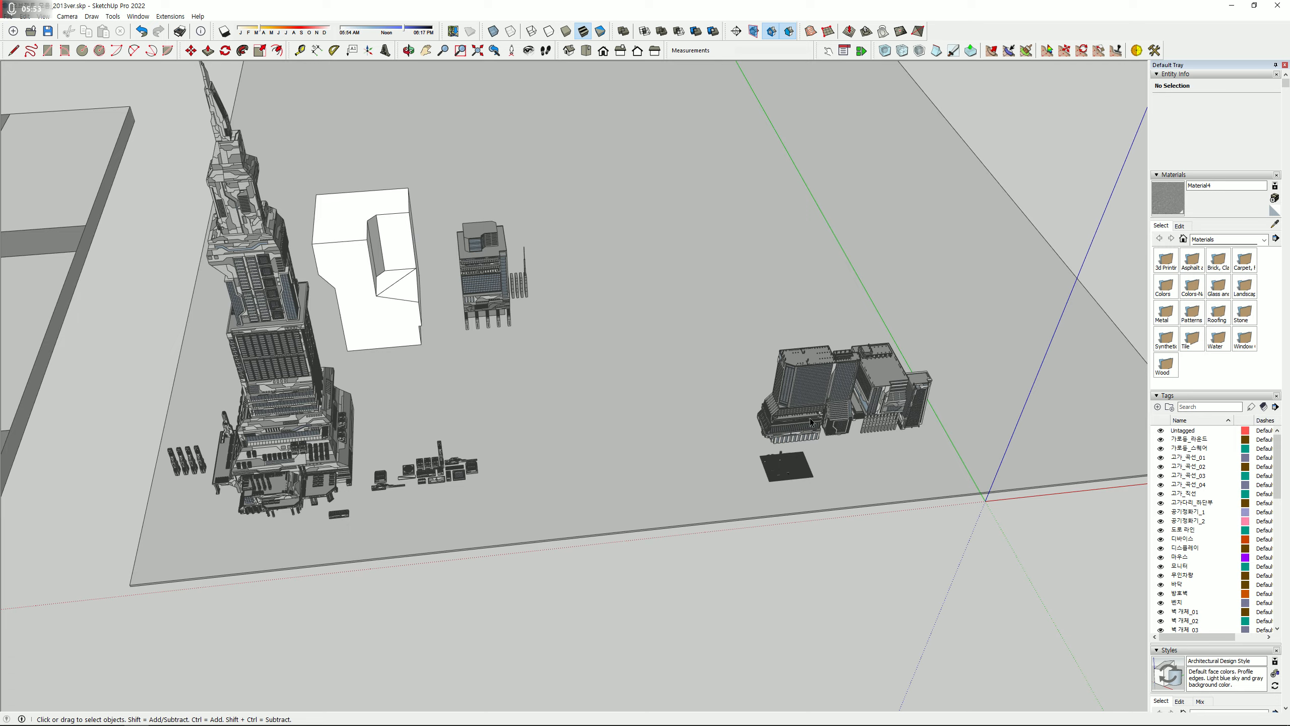
{"action": "left_click", "coordinate": [477, 269]}
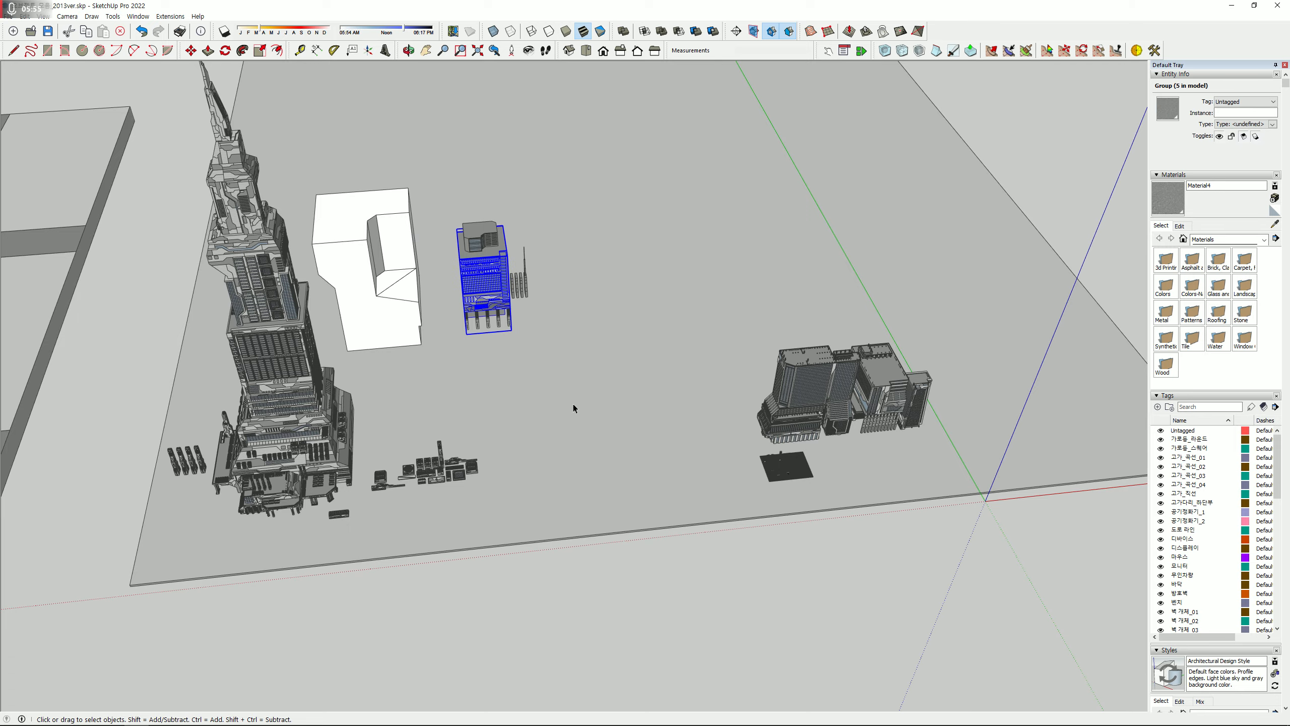
{"action": "left_click", "coordinate": [532, 381]}
- Copy the glass-fronted building from the row of source models to the open ground beside the pillared building
{"action": "scroll", "coordinate": [534, 328], "scroll_direction": "up", "scroll_amount": 5}
{"action": "scroll", "coordinate": [558, 362], "scroll_direction": "down", "scroll_amount": 3}
{"action": "middle_click_drag", "start_coordinate": [797, 397], "coordinate": [767, 447]}
{"action": "middle_click_drag", "start_coordinate": [767, 447], "coordinate": [790, 541], "text": "shift"}
{"action": "left_click", "coordinate": [909, 660]}
{"action": "middle_click_drag", "start_coordinate": [904, 704], "coordinate": [796, 548], "text": "shift"}
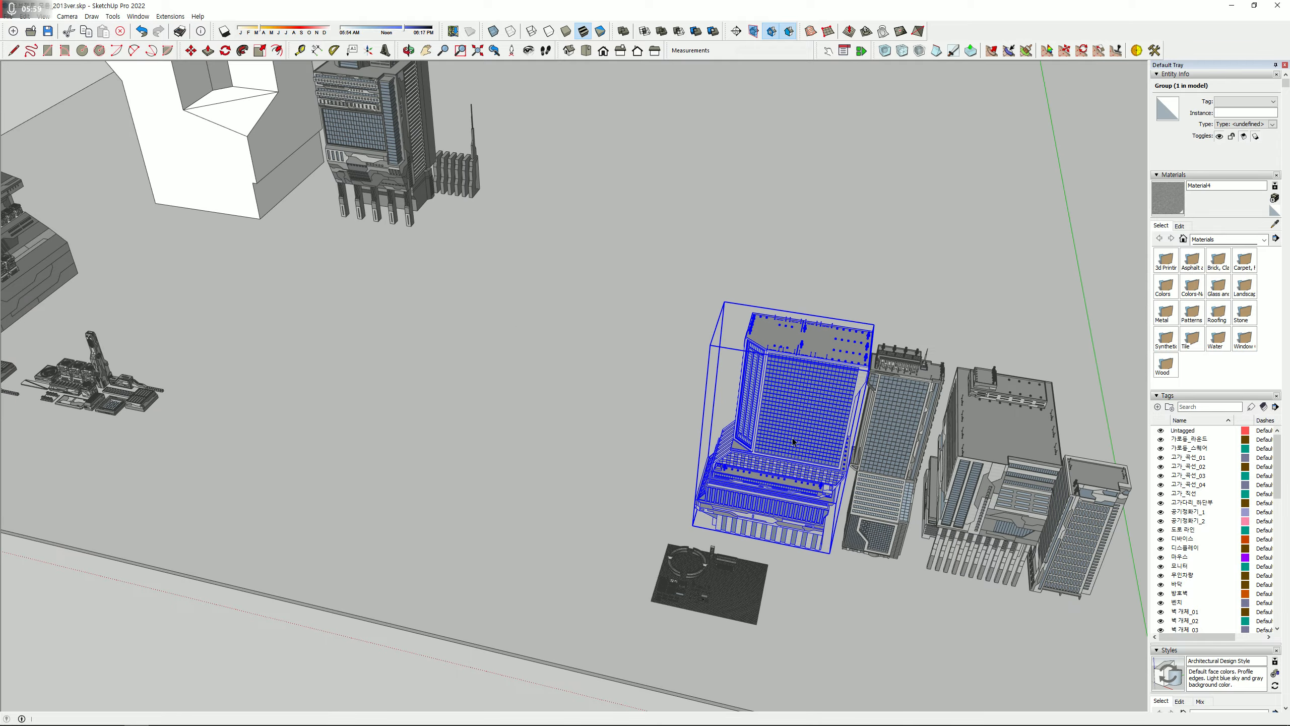
{"action": "key", "text": "m"}
{"action": "key", "text": "ctrl"}
{"action": "left_click", "coordinate": [802, 562]}
{"action": "left_click", "coordinate": [492, 250]}
{"action": "key", "text": "space"}
- Compare the facades of the pillared building and the copied glass-fronted building from a low viewpoint
{"action": "scroll", "coordinate": [407, 156], "scroll_direction": "up", "scroll_amount": 3}
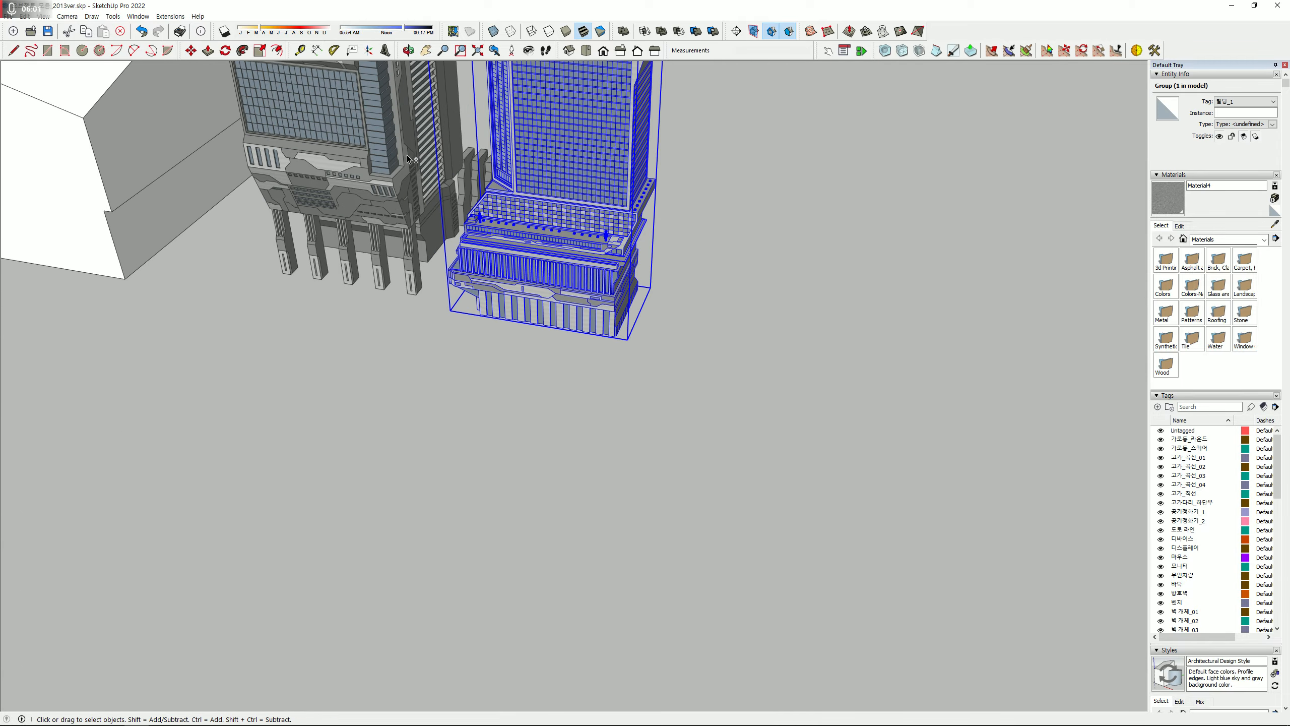
{"action": "middle_click_drag", "start_coordinate": [407, 156], "coordinate": [406, 513], "text": "shift"}
{"action": "middle_click_drag", "start_coordinate": [406, 513], "coordinate": [409, 402]}
{"action": "key", "text": "space"}
{"action": "left_click", "coordinate": [639, 177]}
{"action": "scroll", "coordinate": [481, 554], "scroll_direction": "up", "scroll_amount": 5}
{"action": "middle_click_drag", "start_coordinate": [478, 555], "coordinate": [474, 378]}
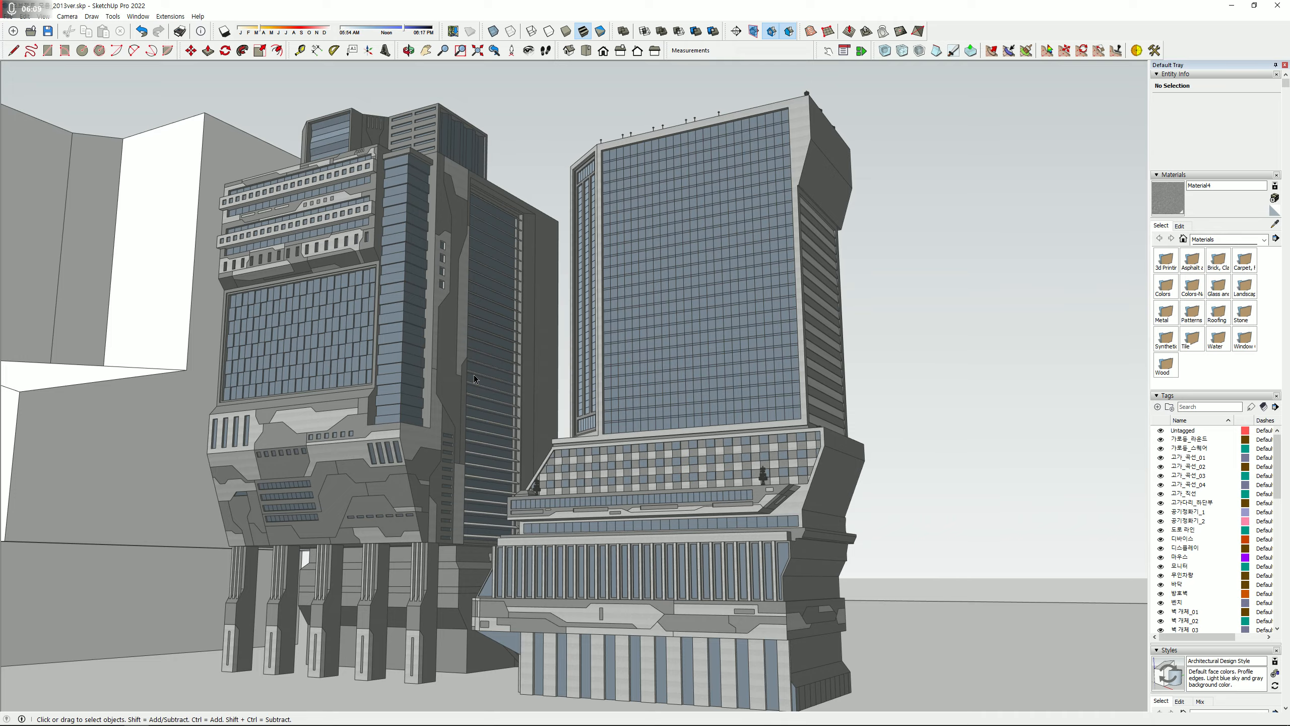
- Compare the small rooftop equipment on the glass-fronted copy with the plain roof and upper block of the pillared building
{"action": "scroll", "coordinate": [479, 300], "scroll_direction": "down", "scroll_amount": 2}
{"action": "middle_click_drag", "start_coordinate": [480, 300], "coordinate": [651, 531]}
{"action": "scroll", "coordinate": [651, 530], "scroll_direction": "down", "scroll_amount": 2}
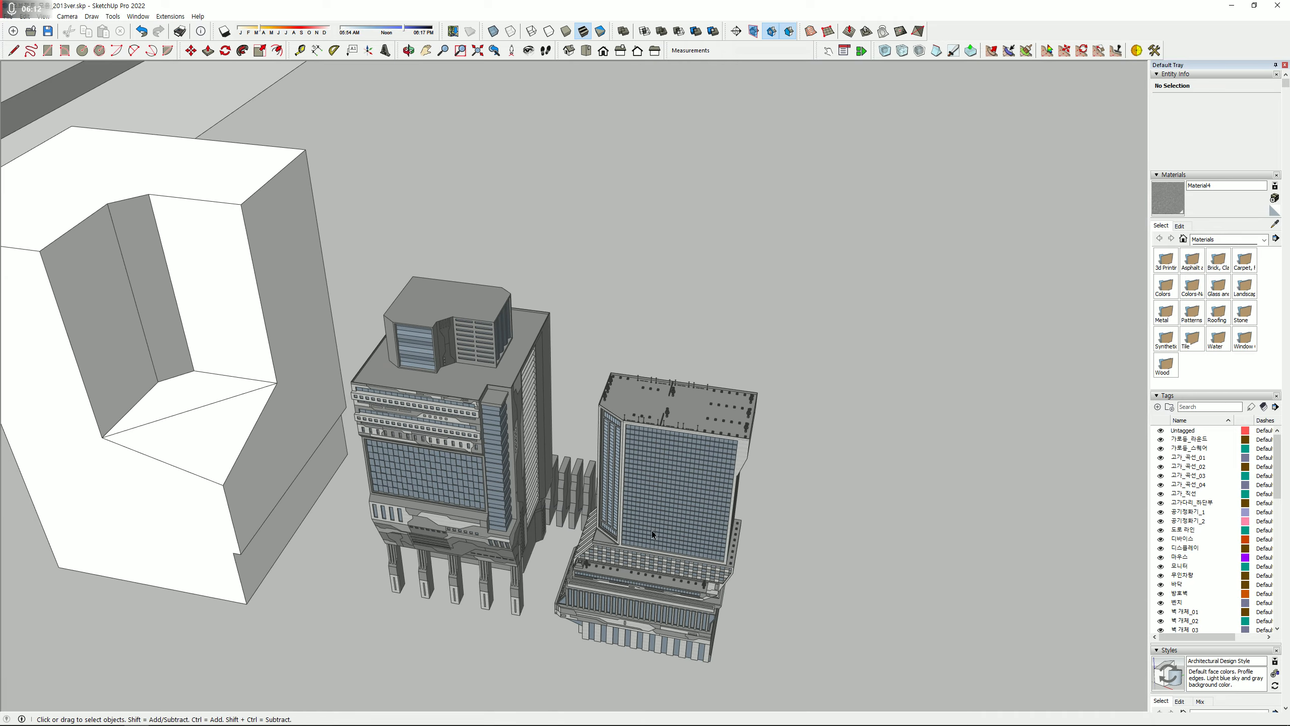
{"action": "scroll", "coordinate": [651, 530], "scroll_direction": "up", "scroll_amount": 1}
{"action": "left_click", "coordinate": [651, 531]}
{"action": "scroll", "coordinate": [813, 447], "scroll_direction": "up", "scroll_amount": 5}
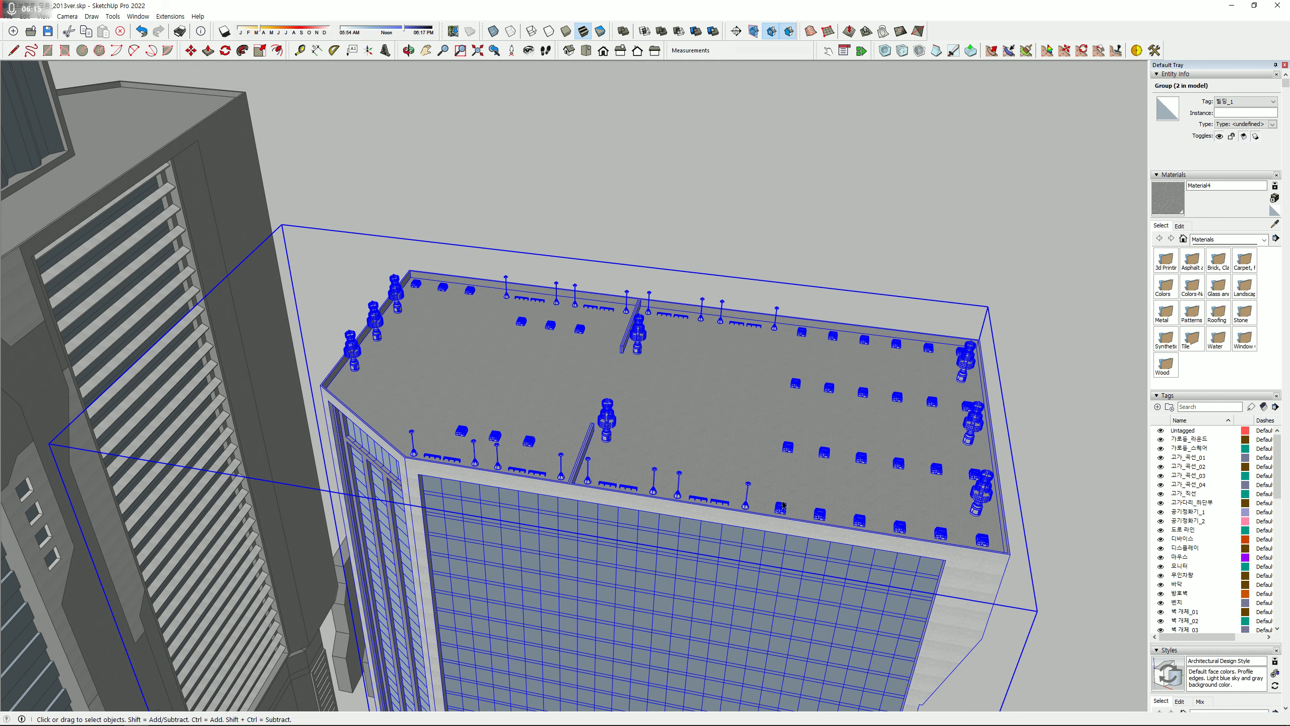
{"action": "scroll", "coordinate": [661, 473], "scroll_direction": "down", "scroll_amount": 4}
{"action": "middle_click_drag", "start_coordinate": [315, 376], "coordinate": [406, 395]}
{"action": "left_click", "coordinate": [215, 357]}
{"action": "scroll", "coordinate": [215, 357], "scroll_direction": "up", "scroll_amount": 2}
{"action": "middle_click_drag", "start_coordinate": [305, 355], "coordinate": [480, 361]}
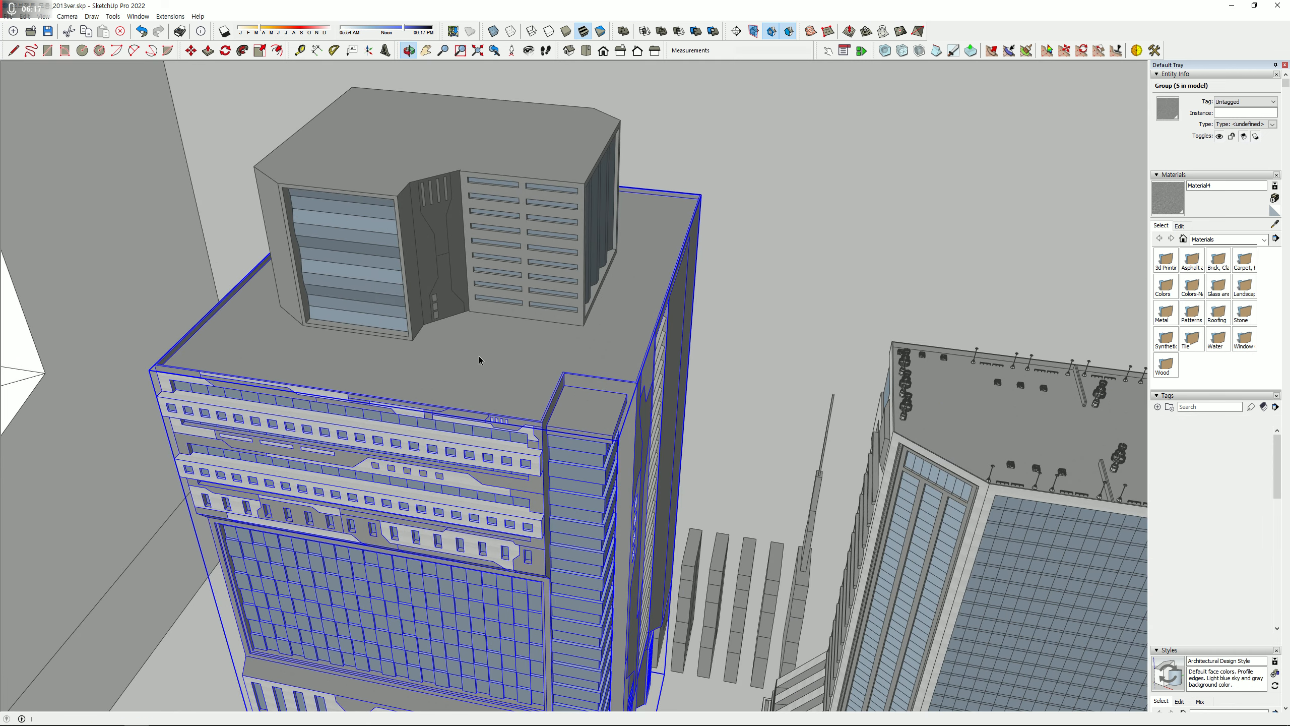
{"action": "key", "text": "space"}
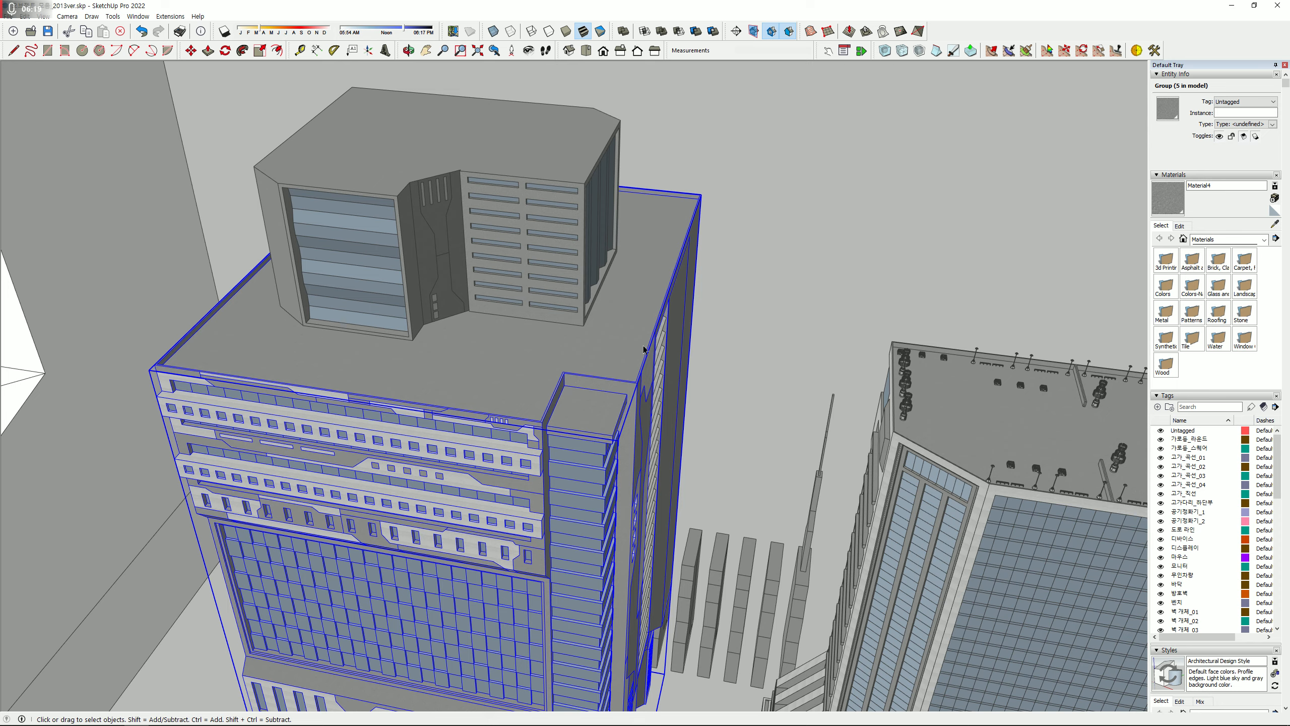
- Move the copied glass-fronted building away from the pillared building and delete it
{"action": "scroll", "coordinate": [646, 262], "scroll_direction": "down", "scroll_amount": 4}
{"action": "middle_click_drag", "start_coordinate": [848, 478], "coordinate": [502, 383], "text": "shift"}
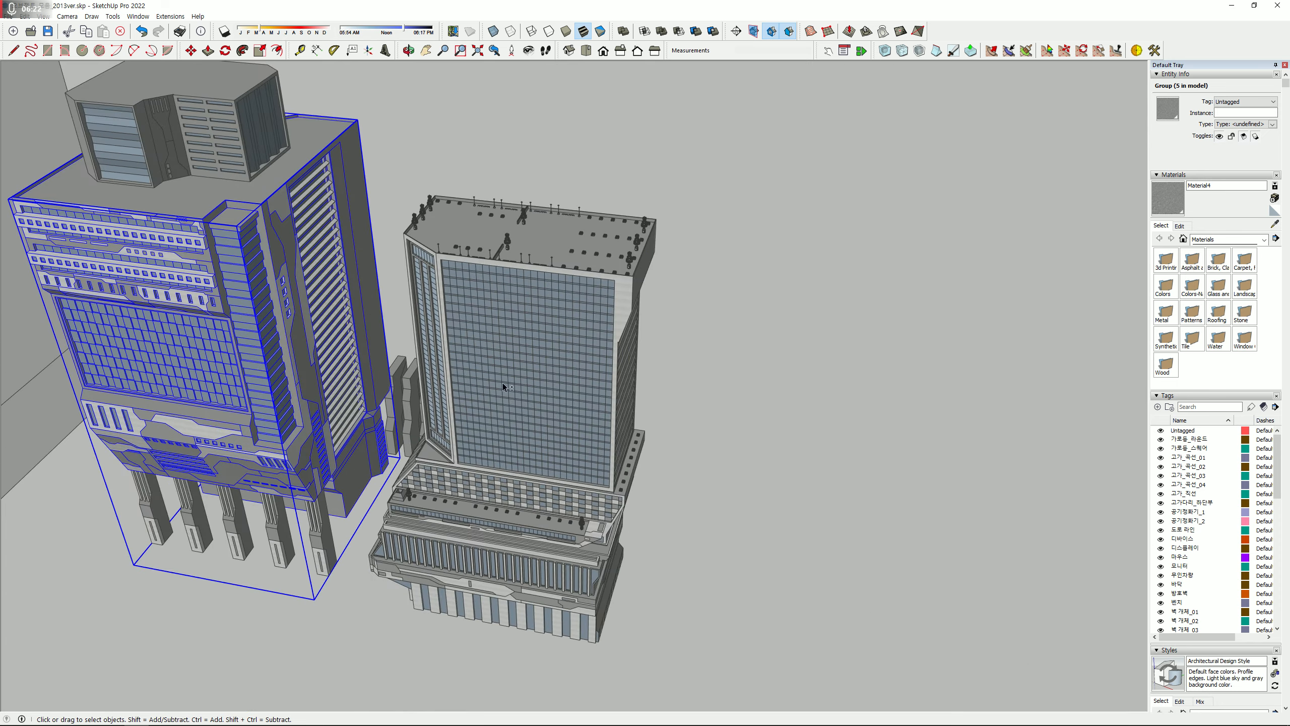
{"action": "scroll", "coordinate": [474, 454], "scroll_direction": "up", "scroll_amount": 1}
{"action": "scroll", "coordinate": [477, 454], "scroll_direction": "down", "scroll_amount": 4}
{"action": "left_click", "coordinate": [482, 477]}
{"action": "key", "text": "m"}
{"action": "left_click", "coordinate": [470, 604]}
{"action": "scroll", "coordinate": [470, 604], "scroll_direction": "down", "scroll_amount": 4}
{"action": "middle_click_drag", "start_coordinate": [470, 604], "coordinate": [460, 275], "text": "shift"}
{"action": "key", "text": "Escape"}
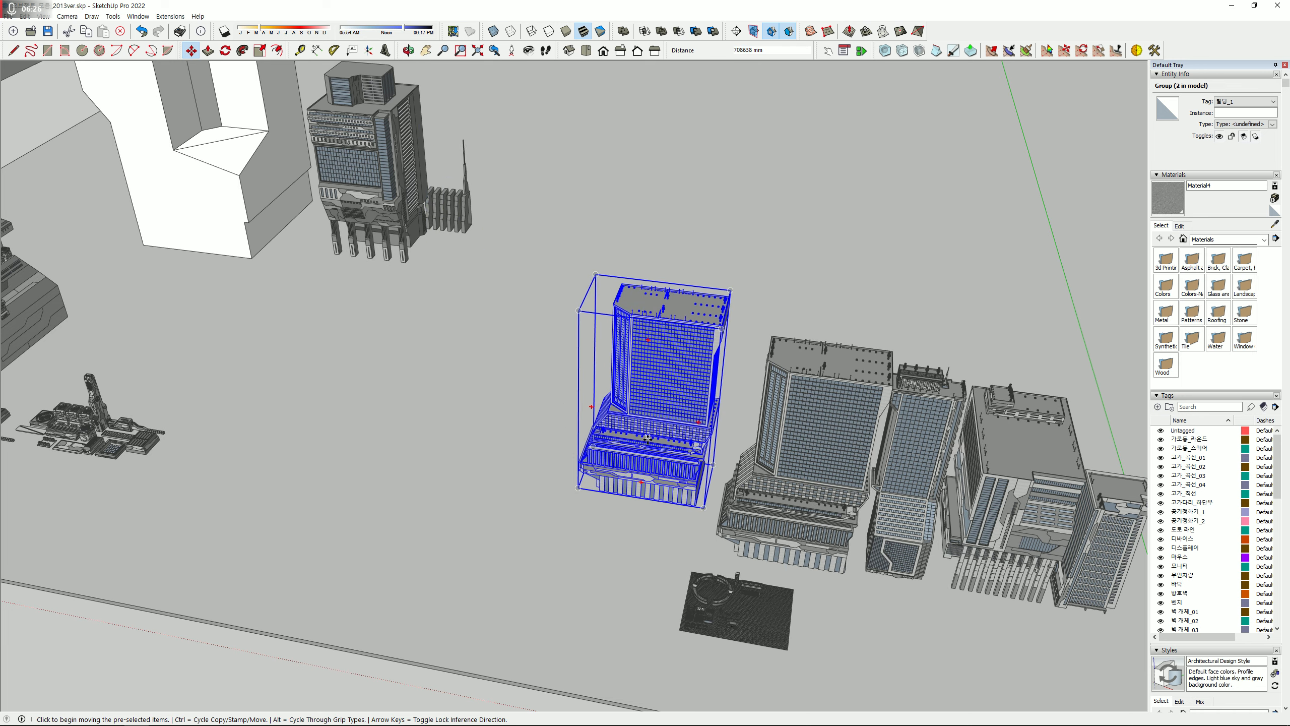
{"action": "key", "text": "space"}
{"action": "key", "text": "Delete"}
- Examine the skyscraper's lower tiers together with the loose detail parts laid out beside it
{"action": "middle_click_drag", "start_coordinate": [495, 437], "coordinate": [1133, 415], "text": "shift"}
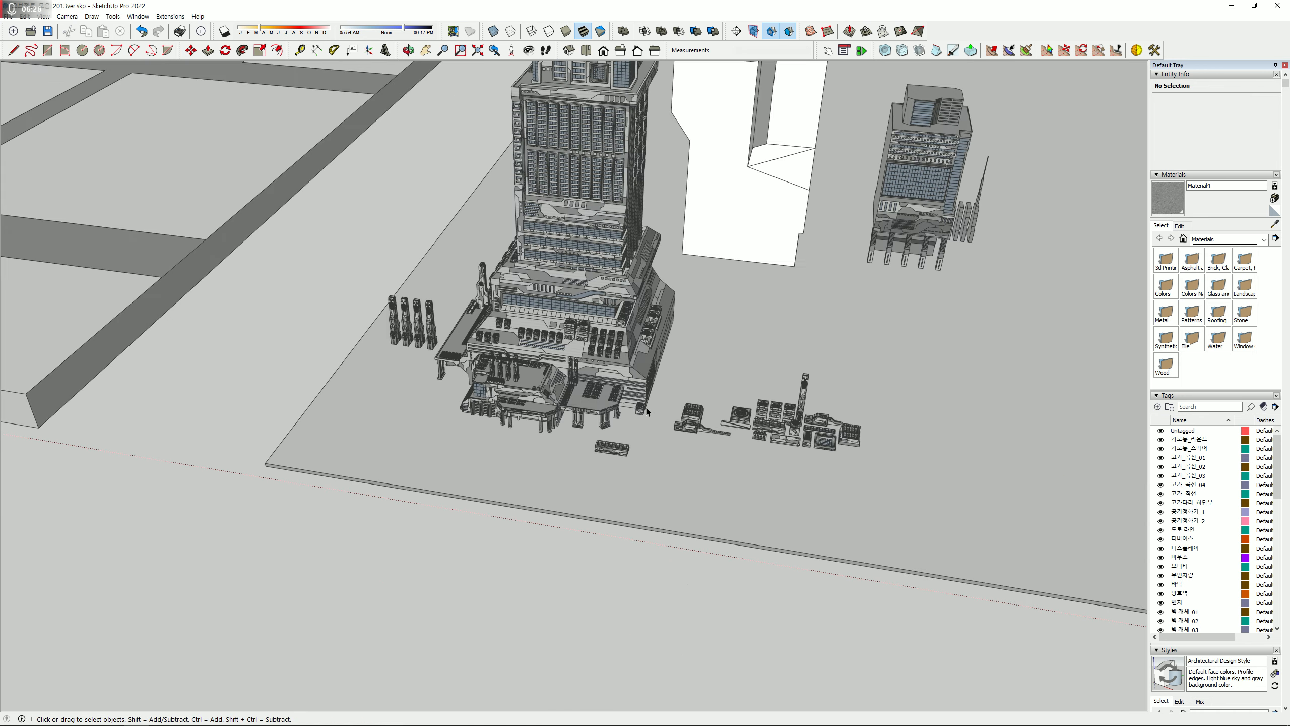
{"action": "scroll", "coordinate": [686, 356], "scroll_direction": "up", "scroll_amount": 3}
{"action": "middle_click_drag", "start_coordinate": [666, 346], "coordinate": [614, 404], "text": "shift"}
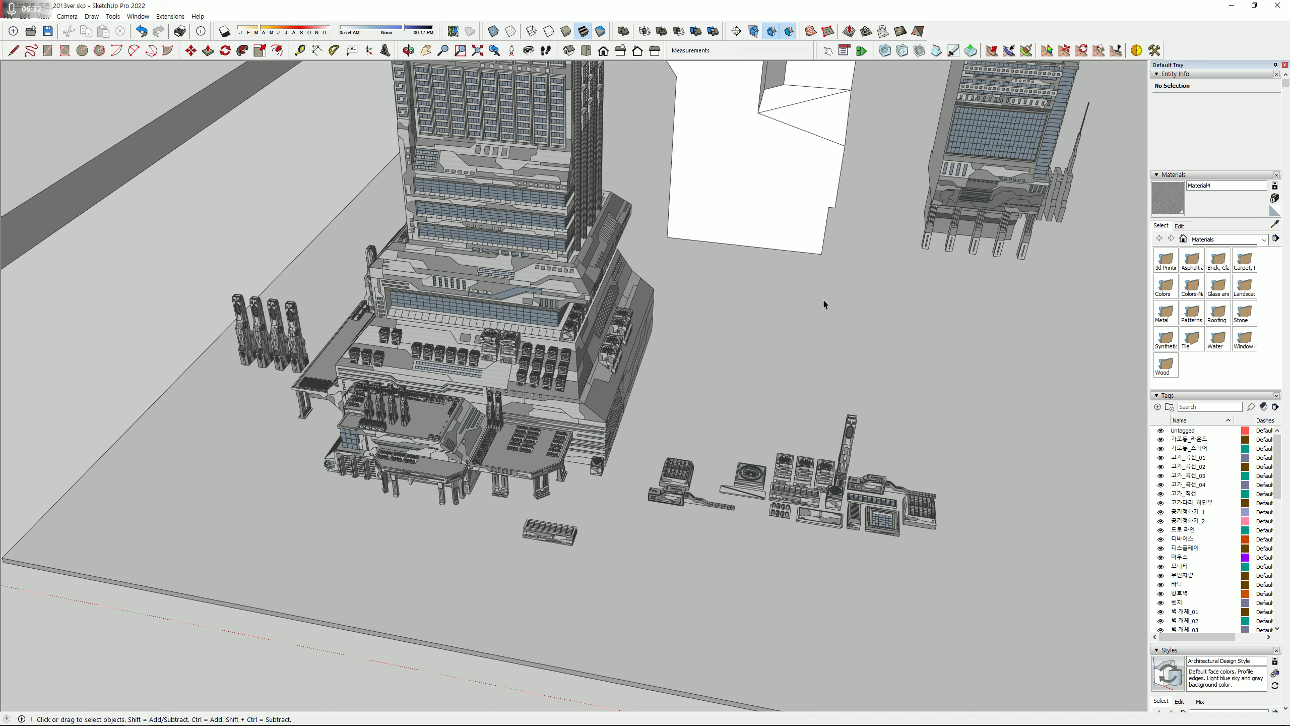
{"action": "middle_click_drag", "start_coordinate": [817, 396], "coordinate": [824, 452]}
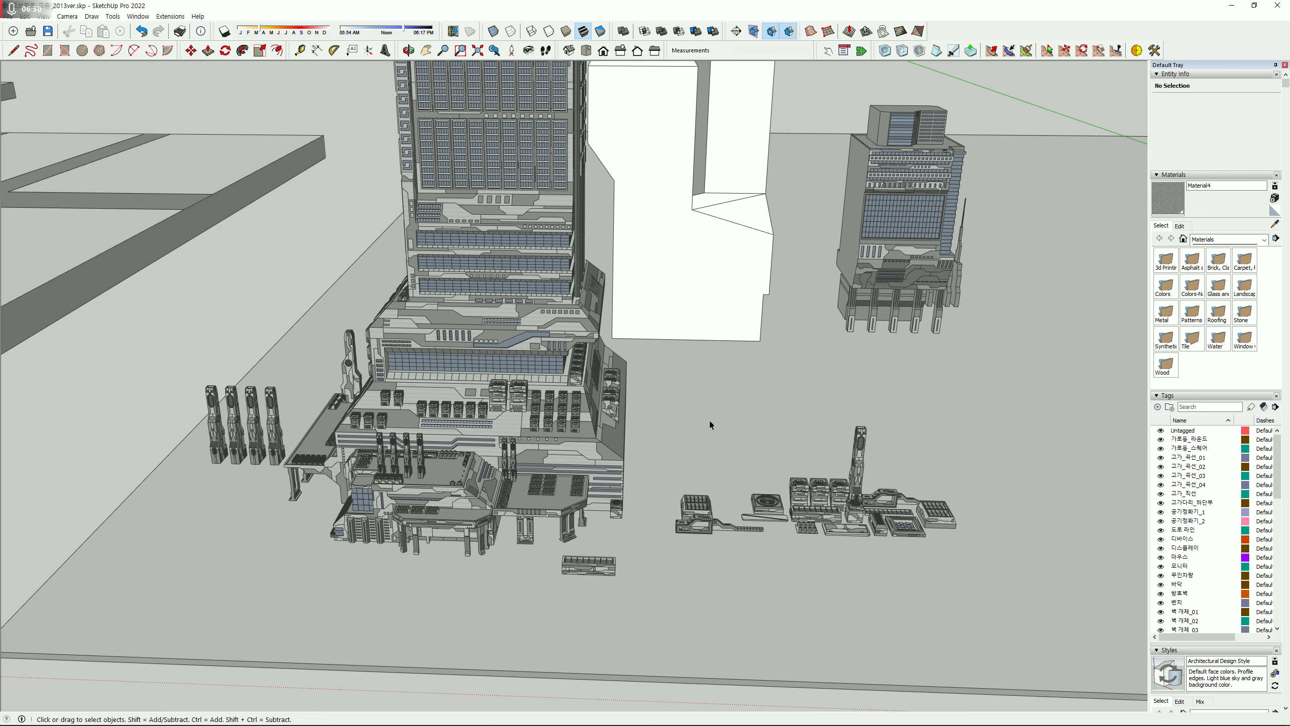
{"action": "middle_click_drag", "start_coordinate": [768, 431], "coordinate": [746, 419]}
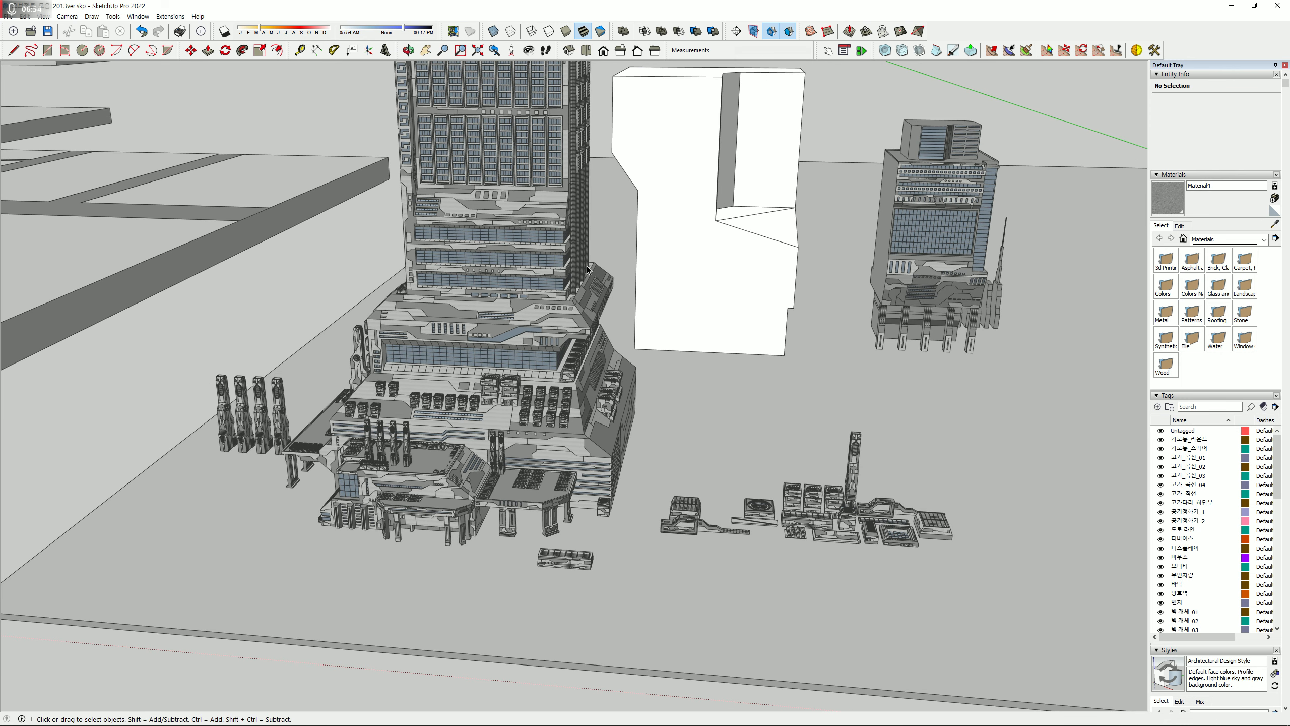
{"action": "scroll", "coordinate": [588, 270], "scroll_direction": "up", "scroll_amount": 2}
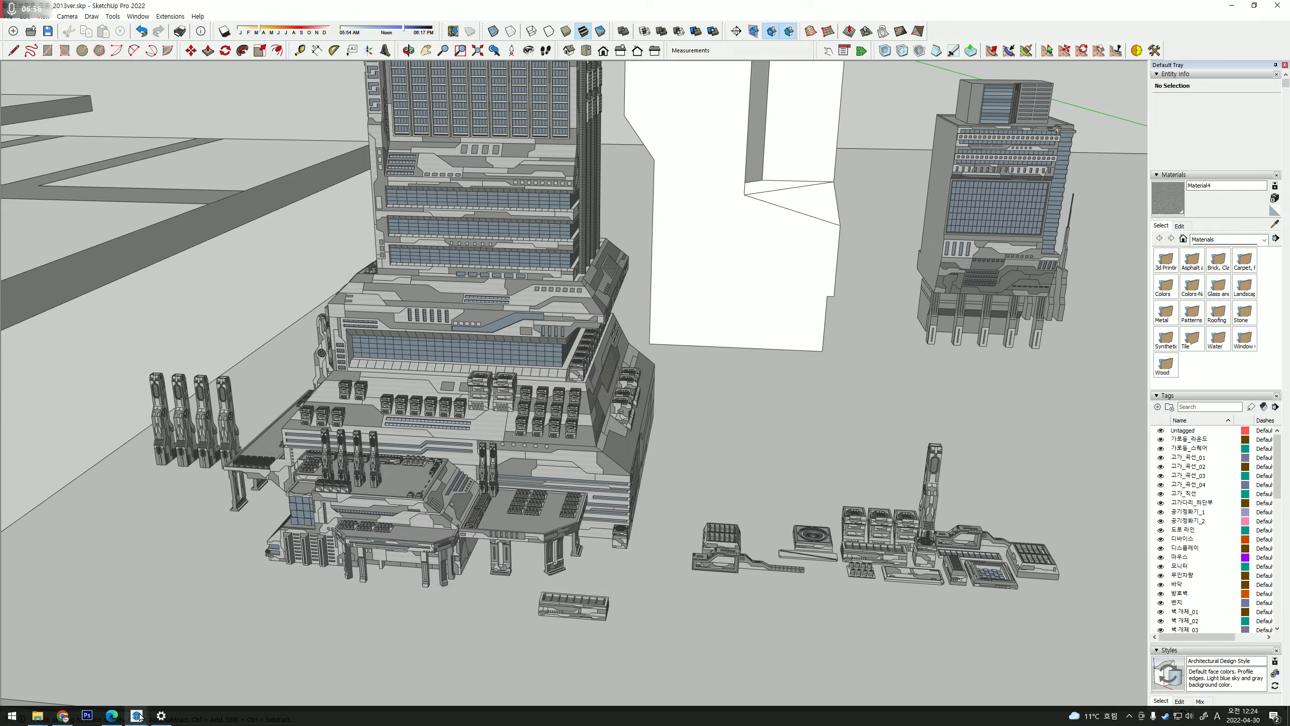
- Switch to the SketchUp window with the capsule wall model and inspect the three-tier wall and its surroundings
{"action": "left_click", "coordinate": [140, 716]}
{"action": "left_click", "coordinate": [192, 671]}
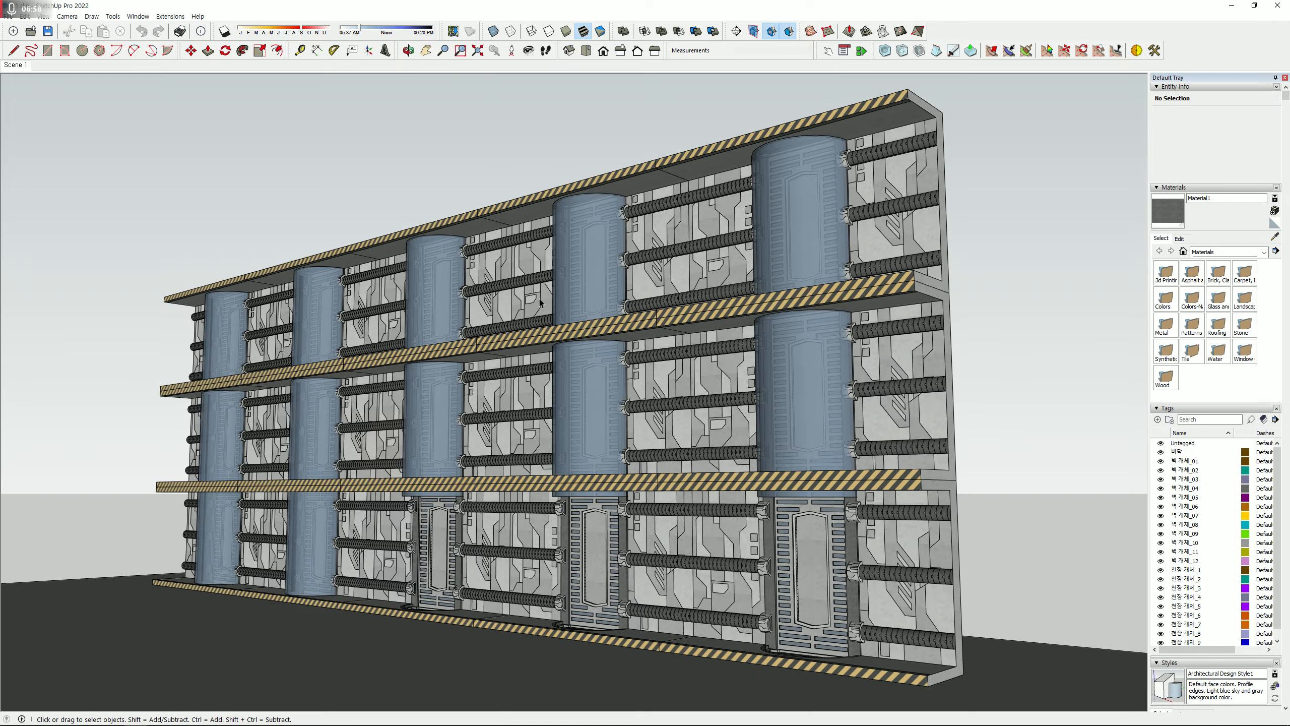
{"action": "middle_click_drag", "start_coordinate": [540, 302], "coordinate": [731, 309]}
{"action": "scroll", "coordinate": [520, 462], "scroll_direction": "down", "scroll_amount": 3}
{"action": "middle_click_drag", "start_coordinate": [522, 458], "coordinate": [531, 381]}
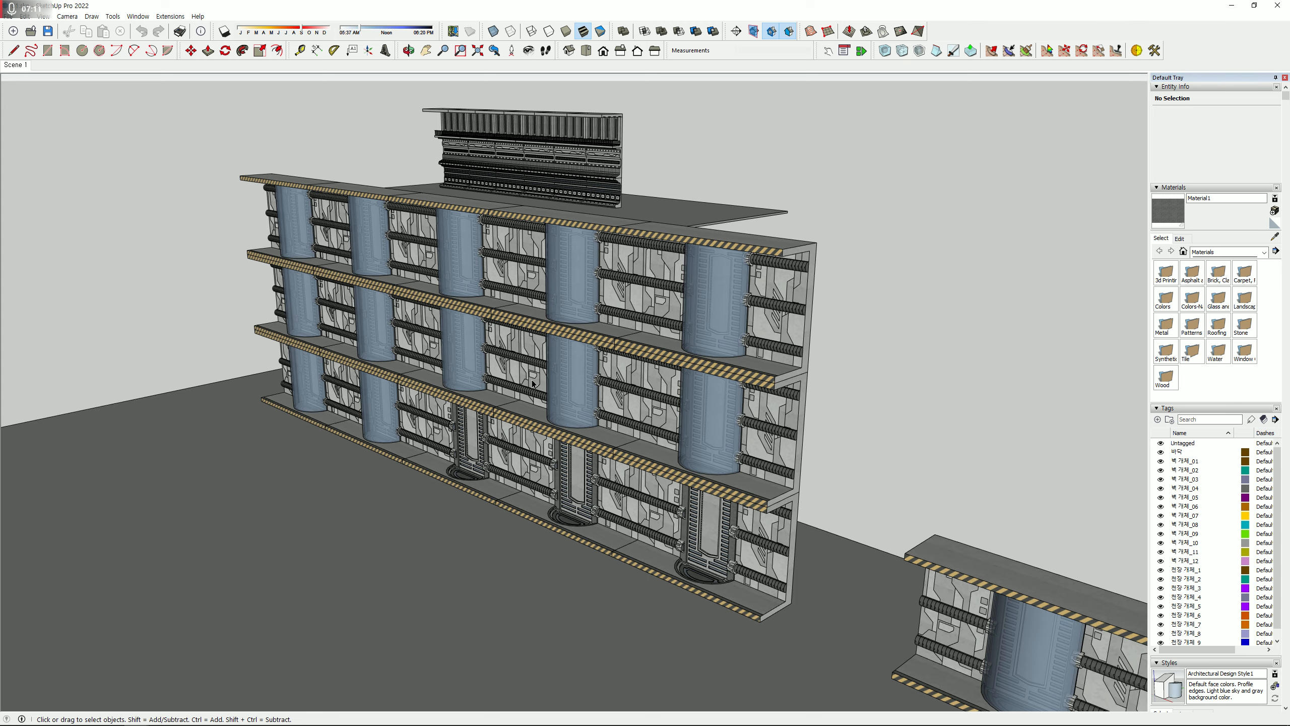
{"action": "middle_click_drag", "start_coordinate": [521, 360], "coordinate": [625, 406]}
{"action": "scroll", "coordinate": [625, 406], "scroll_direction": "down", "scroll_amount": 6}
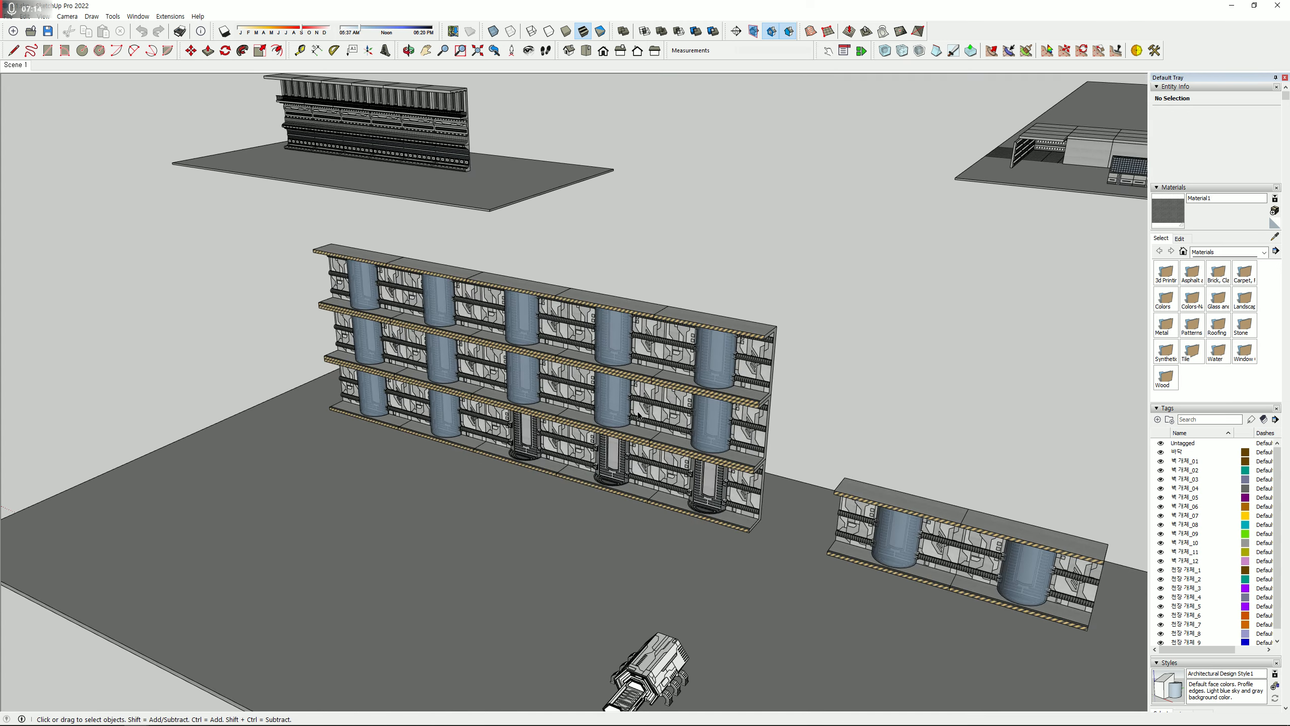
- Inspect the separate two-capsule wall section and the end module of the three-tier wall's lowest row, including its pipes and panel lines
{"action": "middle_click_drag", "start_coordinate": [772, 483], "coordinate": [457, 387], "text": "shift"}
{"action": "scroll", "coordinate": [459, 390], "scroll_direction": "up", "scroll_amount": 5}
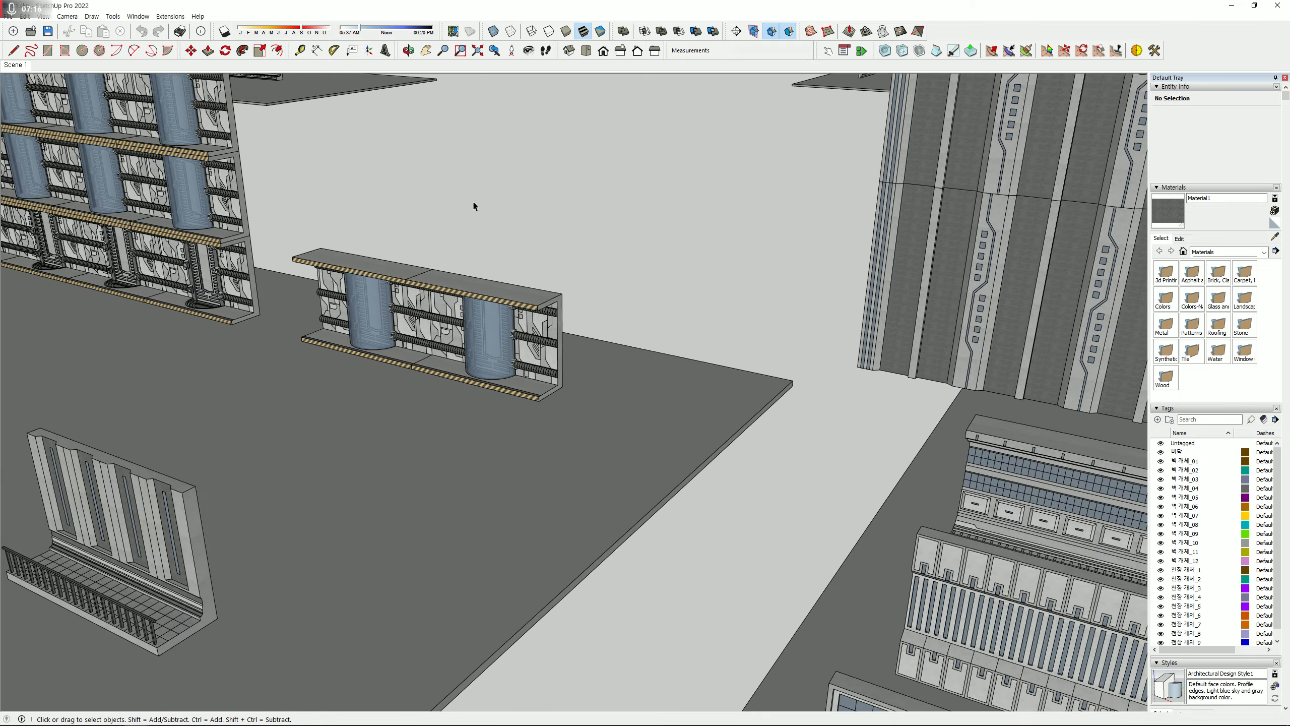
{"action": "middle_click_drag", "start_coordinate": [474, 203], "coordinate": [514, 345]}
{"action": "scroll", "coordinate": [545, 391], "scroll_direction": "up", "scroll_amount": 5}
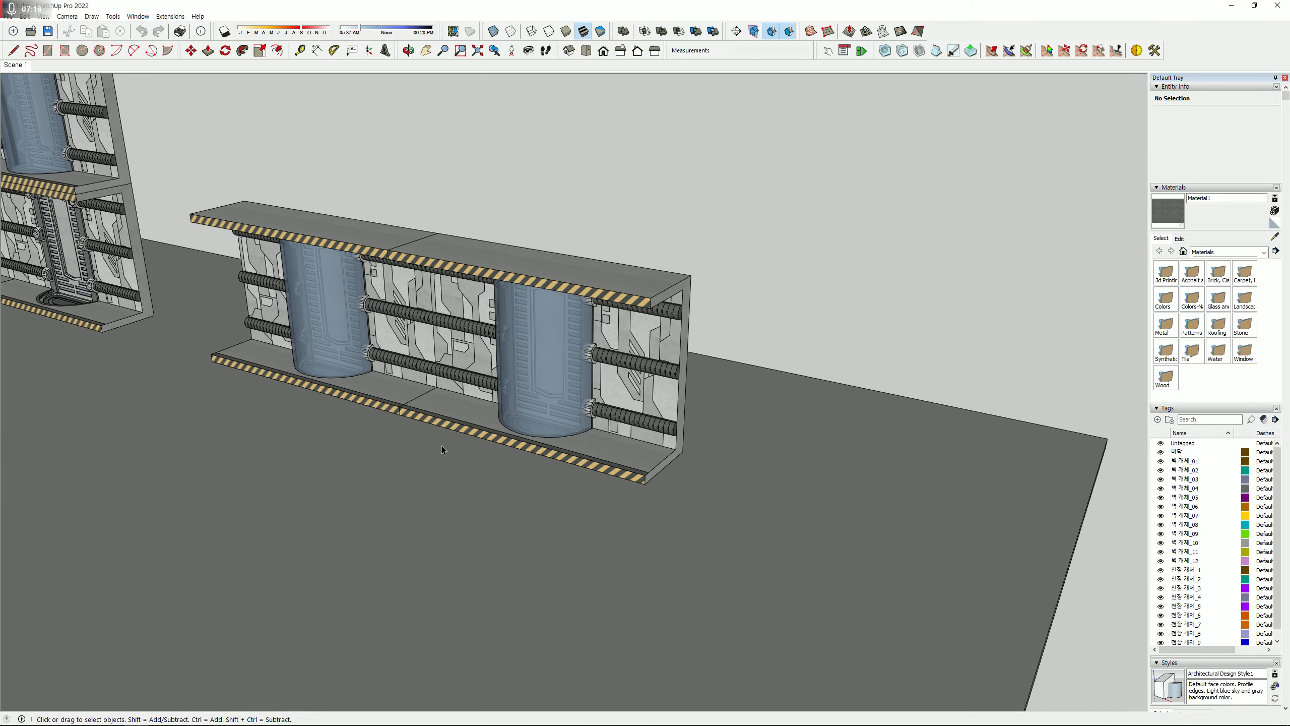
{"action": "left_click", "coordinate": [532, 370]}
{"action": "middle_click_drag", "start_coordinate": [366, 336], "coordinate": [744, 456], "text": "shift"}
{"action": "middle_click_drag", "start_coordinate": [309, 307], "coordinate": [705, 383], "text": "shift"}
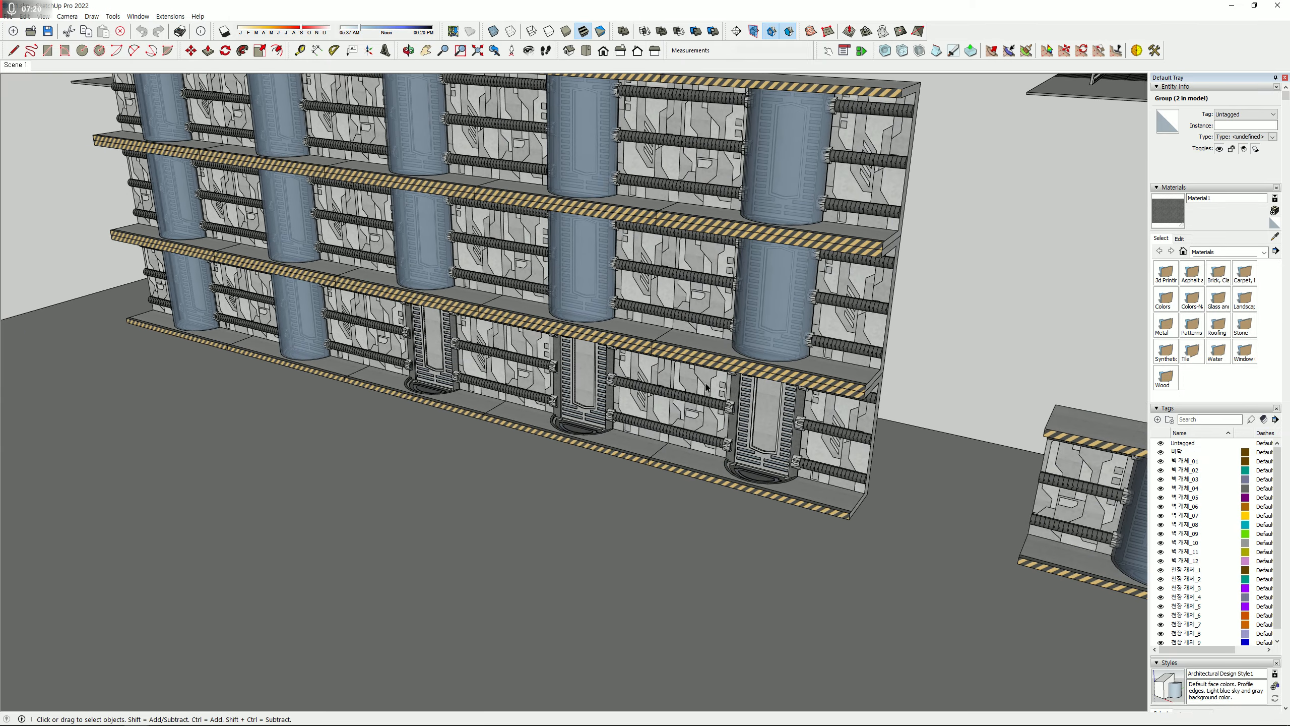
{"action": "left_click", "coordinate": [706, 384]}
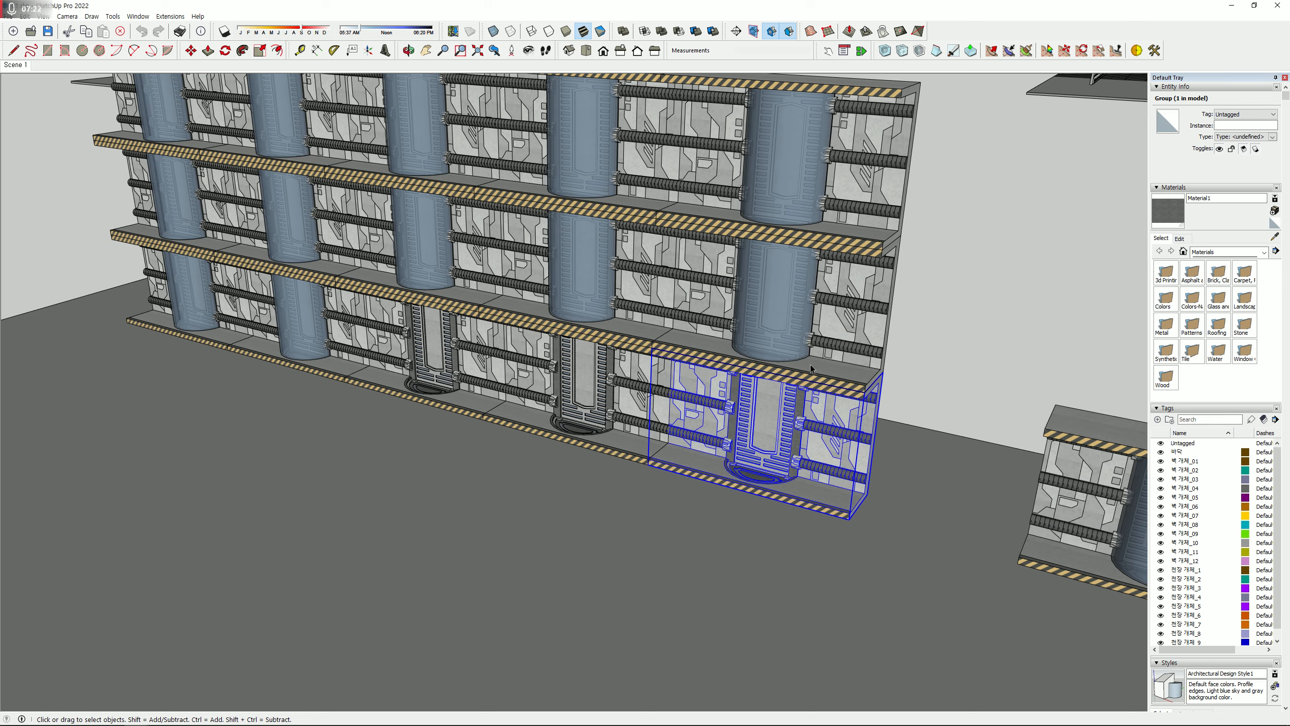
{"action": "left_click", "coordinate": [912, 412]}
{"action": "scroll", "coordinate": [768, 441], "scroll_direction": "up", "scroll_amount": 6}
{"action": "middle_click_drag", "start_coordinate": [915, 456], "coordinate": [701, 412]}
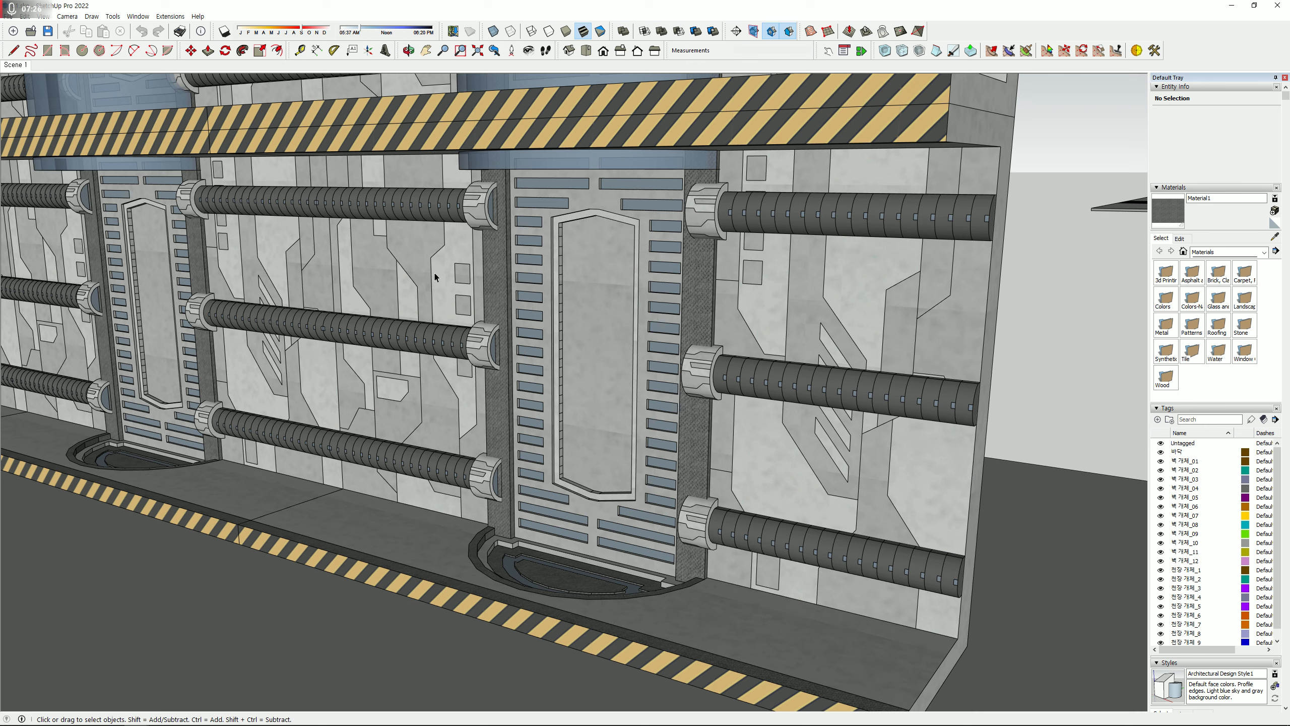
- Use the Interact tool on the lowest row's end capsule to lower its glass cover
{"action": "left_click", "coordinate": [828, 51]}
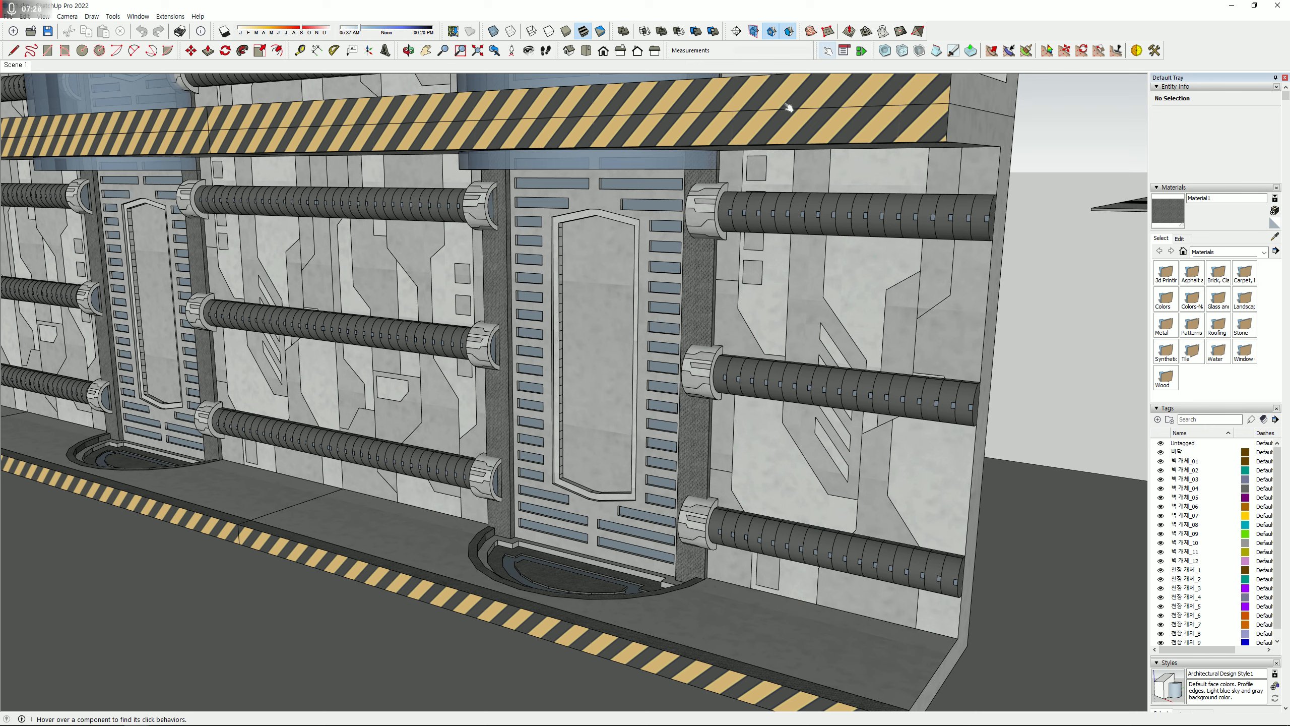
{"action": "left_click", "coordinate": [683, 164]}
{"action": "middle_click_drag", "start_coordinate": [570, 480], "coordinate": [614, 503]}
{"action": "left_click", "coordinate": [614, 503]}
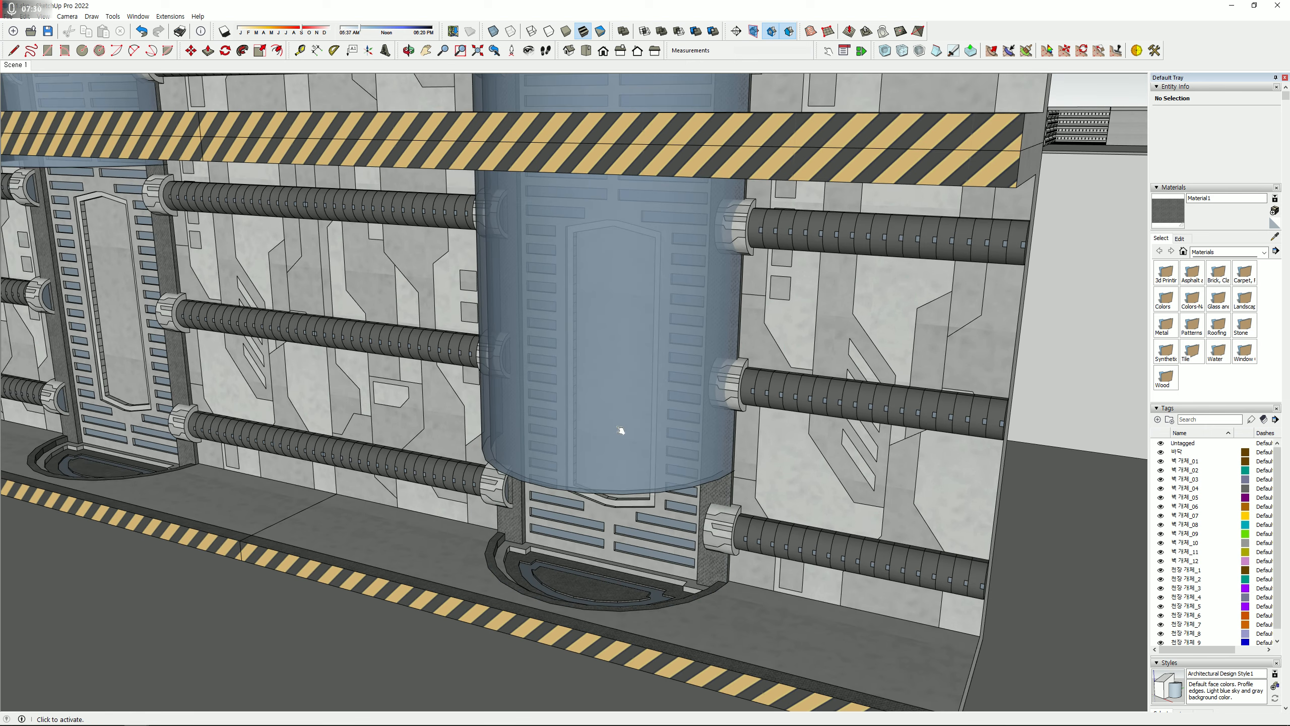
- Use the Interact tool to lower the glass covers on the end capsule and the two beside it in the lowest row
{"action": "left_click", "coordinate": [670, 183]}
{"action": "middle_click_drag", "start_coordinate": [659, 366], "coordinate": [643, 444]}
{"action": "left_click", "coordinate": [260, 224]}
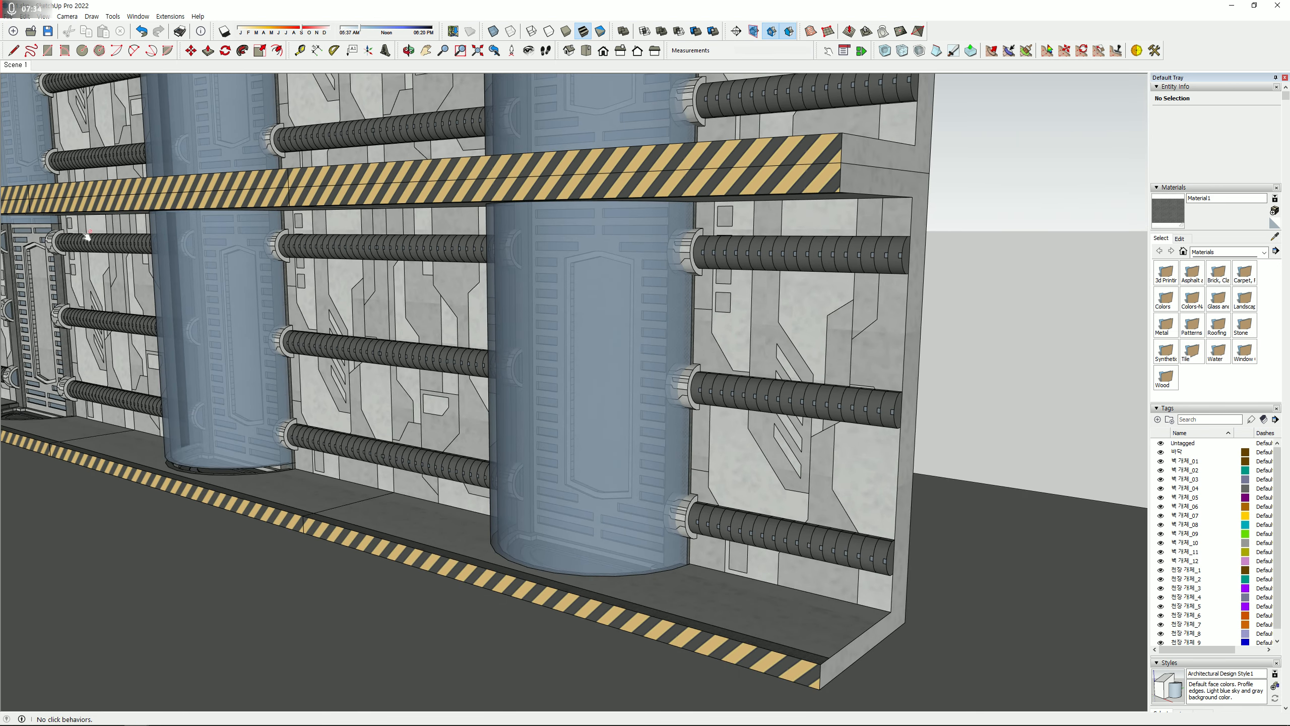
{"action": "left_click", "coordinate": [57, 224]}
{"action": "scroll", "coordinate": [589, 423], "scroll_direction": "down", "scroll_amount": 3}
{"action": "middle_click_drag", "start_coordinate": [584, 425], "coordinate": [647, 464]}
{"action": "key", "text": "space"}
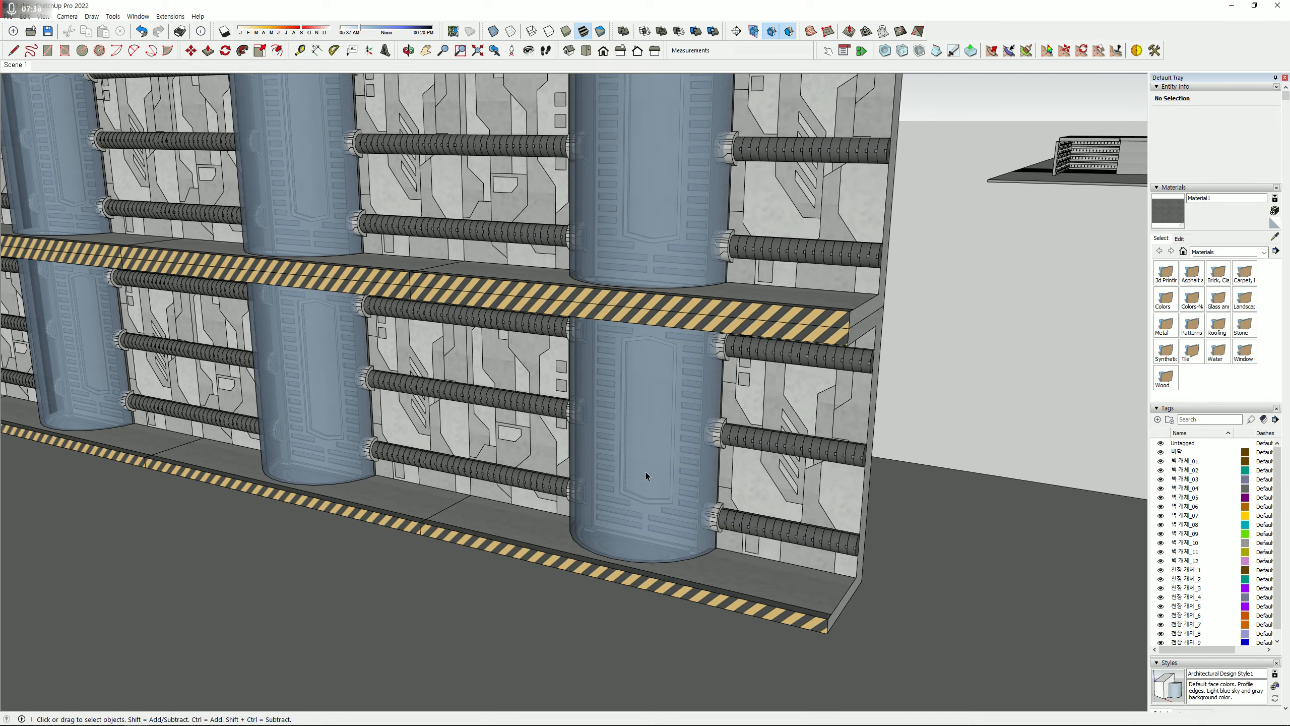
- Select the lowest row's end module and compare it with the repeated modules of the three-tier wall
{"action": "left_click", "coordinate": [645, 472]}
{"action": "scroll", "coordinate": [542, 438], "scroll_direction": "down", "scroll_amount": 4}
{"action": "scroll", "coordinate": [546, 445], "scroll_direction": "down", "scroll_amount": 3}
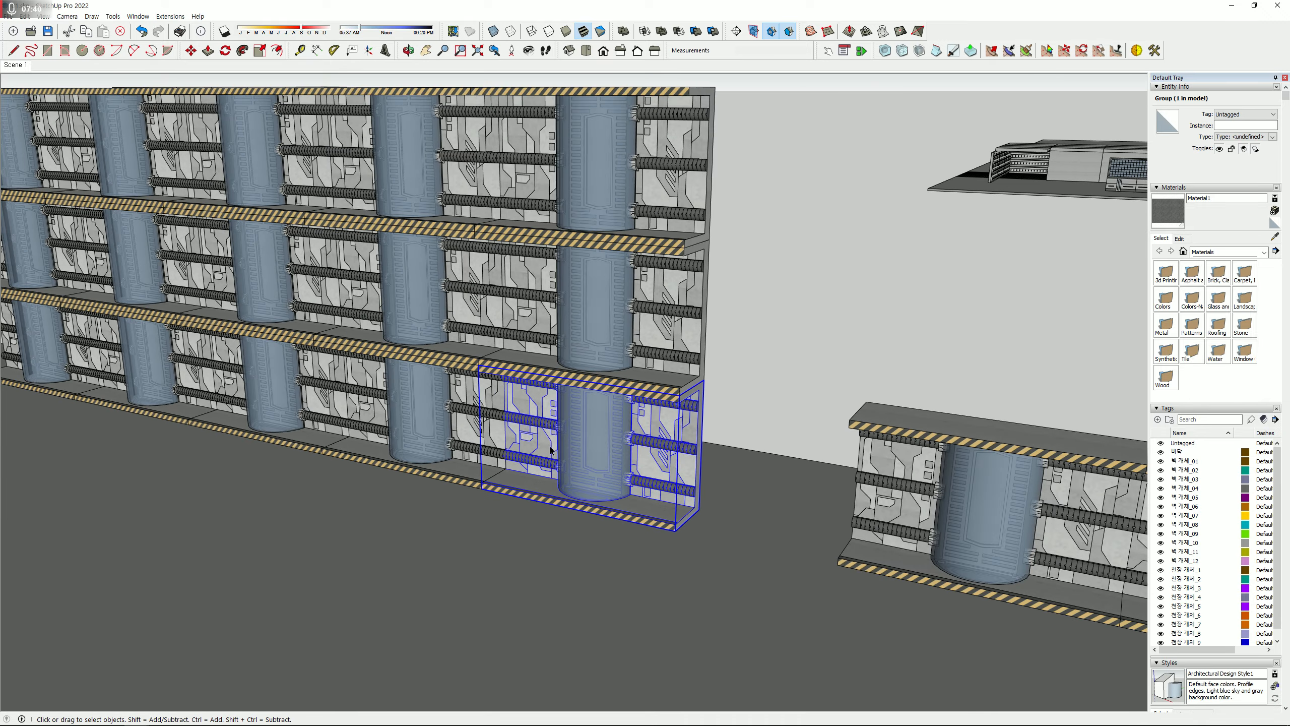
{"action": "middle_click_drag", "start_coordinate": [546, 445], "coordinate": [462, 345], "text": "shift"}
{"action": "scroll", "coordinate": [571, 365], "scroll_direction": "down", "scroll_amount": 2}
{"action": "middle_click_drag", "start_coordinate": [579, 463], "coordinate": [589, 424], "text": "shift"}
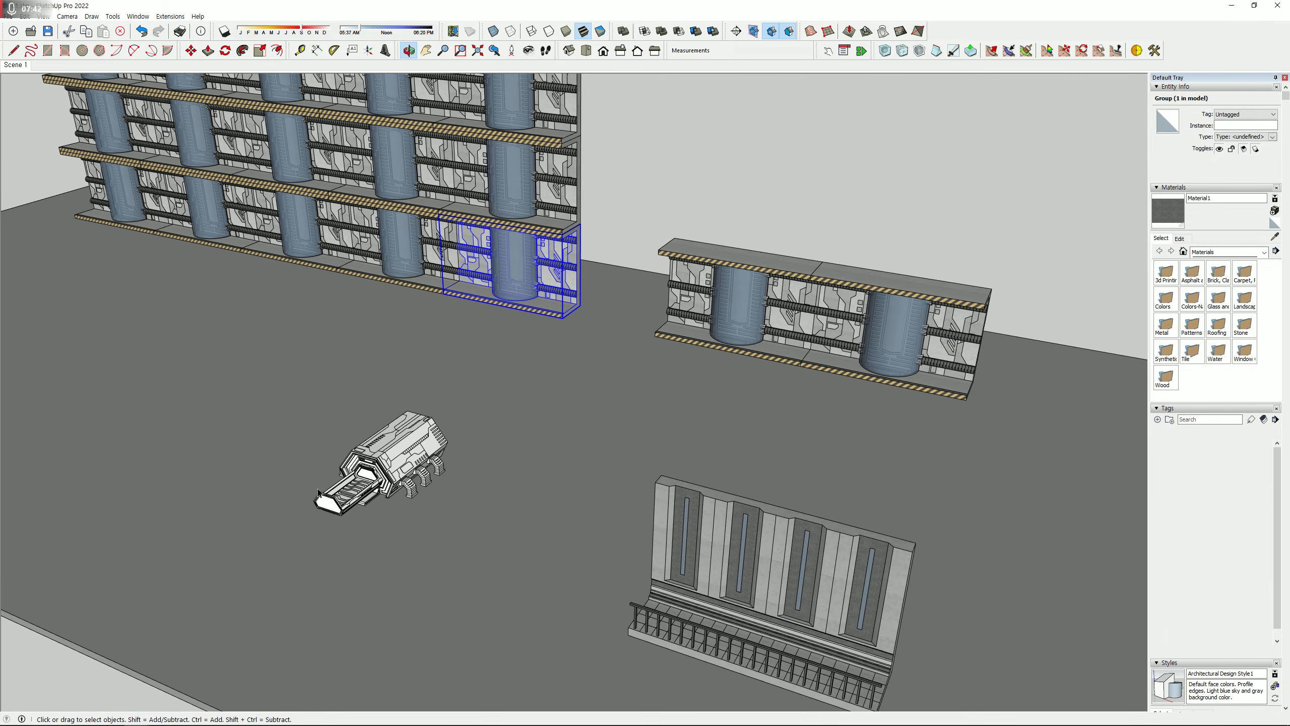
- Select the shell of the standalone hexagonal pod on the floor and inspect its panel lines and bed tray
{"action": "left_click", "coordinate": [396, 480]}
{"action": "left_click", "coordinate": [396, 474]}
{"action": "scroll", "coordinate": [397, 475], "scroll_direction": "up", "scroll_amount": 5}
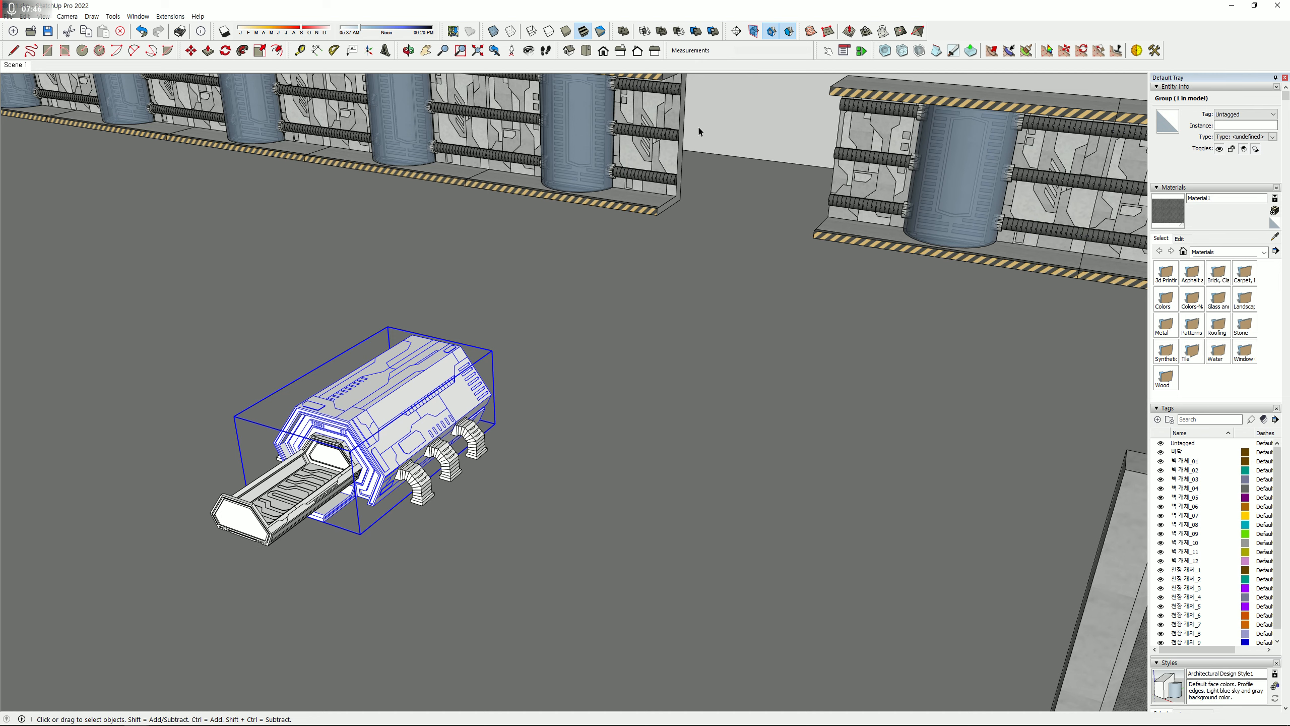
{"action": "left_click", "coordinate": [740, 105]}
{"action": "middle_click_drag", "start_coordinate": [489, 419], "coordinate": [703, 391], "text": "shift"}
{"action": "scroll", "coordinate": [688, 391], "scroll_direction": "up", "scroll_amount": 3}
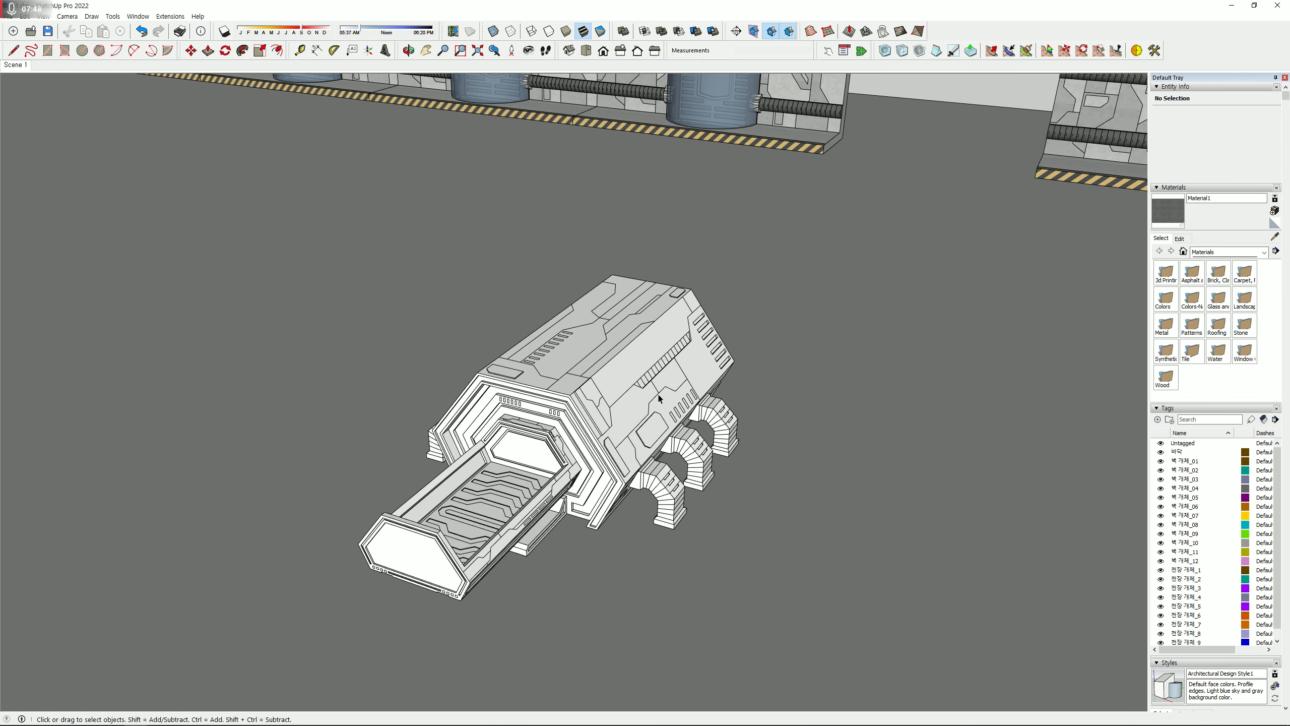
- Paint the pod's shell with Material5 sampled from the capsule wall
{"action": "left_click", "coordinate": [647, 360]}
{"action": "key", "text": "b"}
{"action": "left_click", "coordinate": [810, 124], "text": "alt"}
{"action": "left_click", "coordinate": [673, 424]}
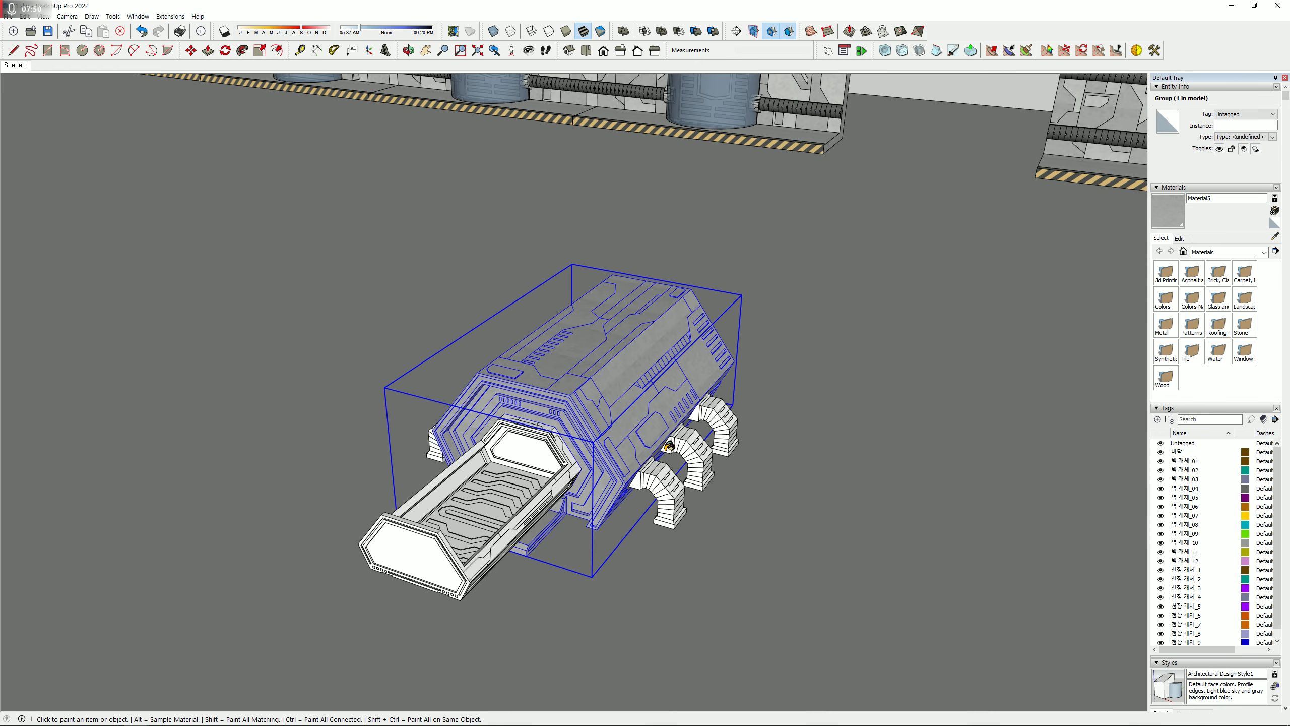
- Sample the lighter Material2 from the capsule wall and paint individual panel faces inside the pod's shell group with it
{"action": "left_click", "coordinate": [809, 147], "text": "alt"}
{"action": "left_click", "coordinate": [648, 374]}
{"action": "key", "text": "space"}
{"action": "double_click", "coordinate": [632, 375]}
{"action": "scroll", "coordinate": [623, 375], "scroll_direction": "up", "scroll_amount": 6}
{"action": "mouse_move", "coordinate": [604, 377]}
{"action": "middle_mouse_down"}
{"action": "mouse_move", "coordinate": [564, 414]}
{"action": "mouse_move", "coordinate": [407, 466]}
{"action": "mouse_move", "coordinate": [541, 405]}
{"action": "middle_mouse_up"}
{"action": "key", "text": "b"}
{"action": "left_click", "coordinate": [406, 468]}
{"action": "left_click", "coordinate": [555, 278]}
{"action": "mouse_move", "coordinate": [559, 284]}
{"action": "middle_mouse_down"}
{"action": "mouse_move", "coordinate": [731, 357]}
{"action": "mouse_move", "coordinate": [786, 296]}
{"action": "mouse_move", "coordinate": [418, 375]}
{"action": "mouse_move", "coordinate": [406, 190]}
{"action": "mouse_move", "coordinate": [569, 245]}
{"action": "mouse_move", "coordinate": [512, 274]}
{"action": "mouse_move", "coordinate": [366, 277]}
{"action": "middle_mouse_up"}
{"action": "left_click", "coordinate": [541, 261]}
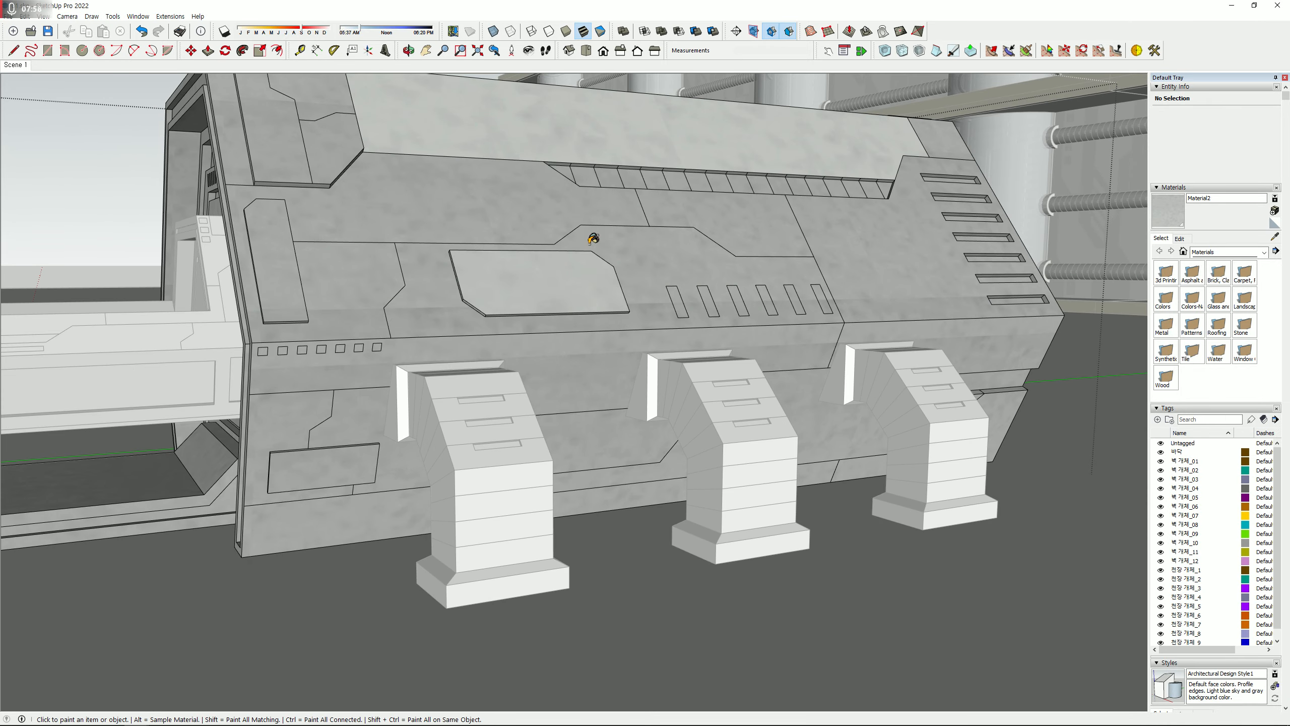
{"action": "middle_click_drag", "start_coordinate": [589, 243], "coordinate": [633, 382]}
{"action": "key", "text": "space"}
{"action": "key", "text": "Escape"}
- Try to slide the pod's bed tray toward the shell along the green axis
{"action": "left_click", "coordinate": [658, 207]}
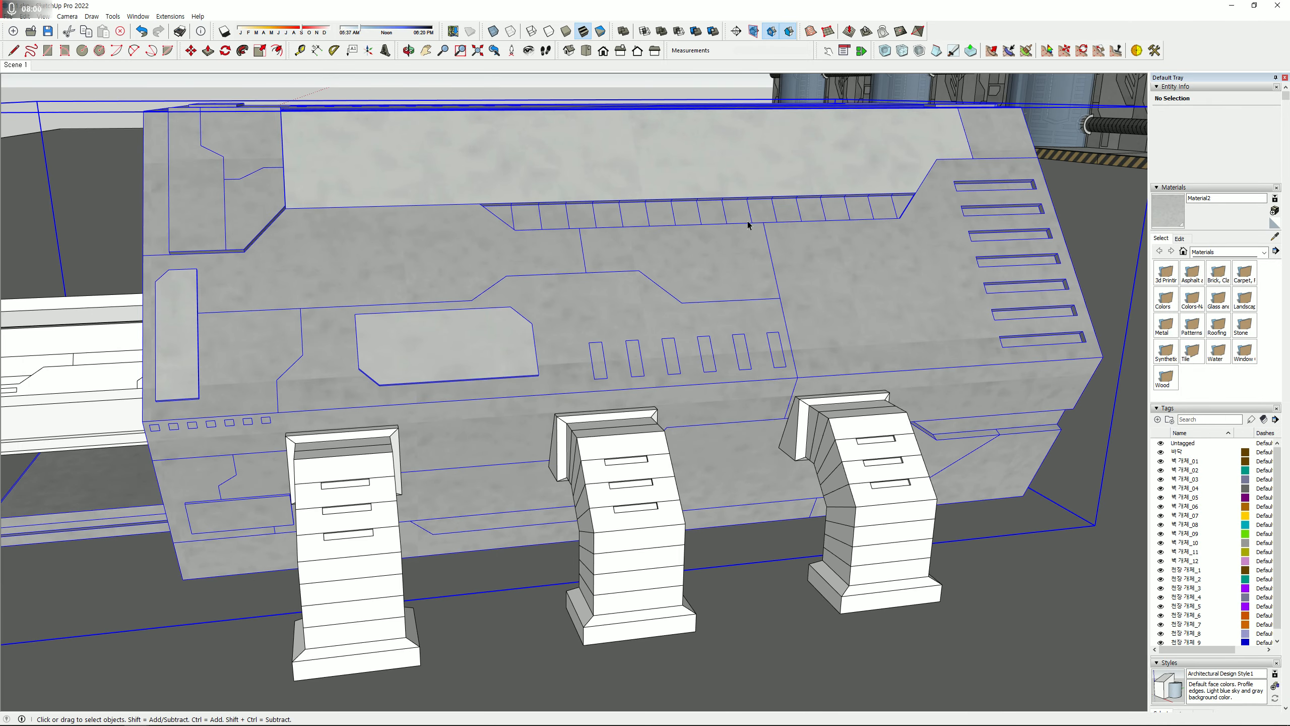
{"action": "scroll", "coordinate": [335, 283], "scroll_direction": "down", "scroll_amount": 3}
{"action": "middle_click_drag", "start_coordinate": [375, 288], "coordinate": [554, 385]}
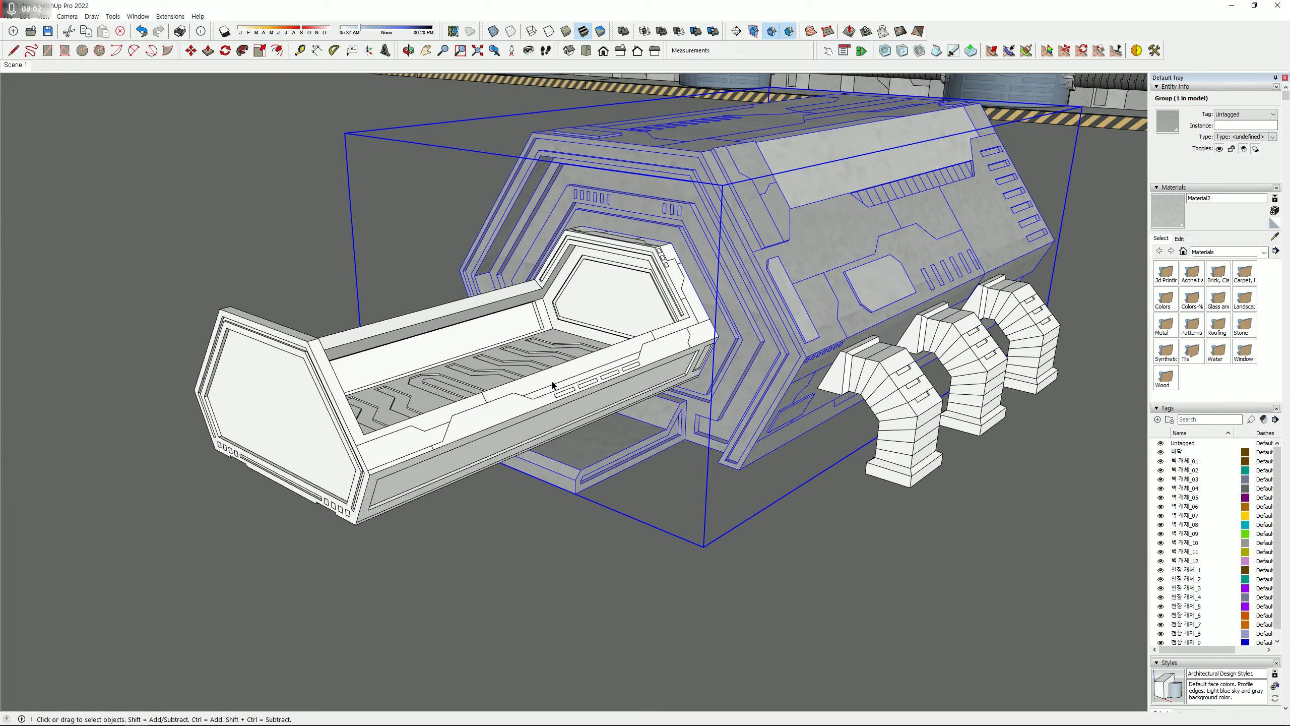
{"action": "left_click", "coordinate": [553, 385]}
{"action": "key", "text": "m"}
{"action": "left_click", "coordinate": [326, 442]}
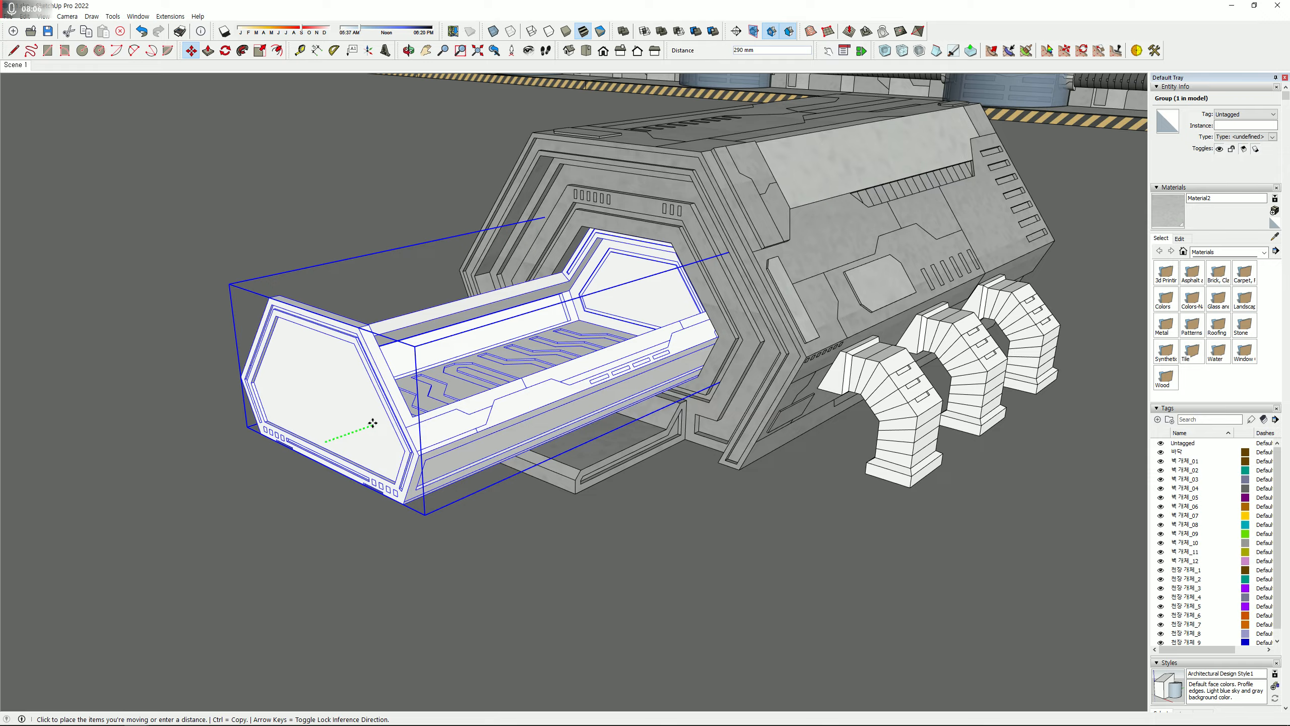
{"action": "key", "text": "space"}
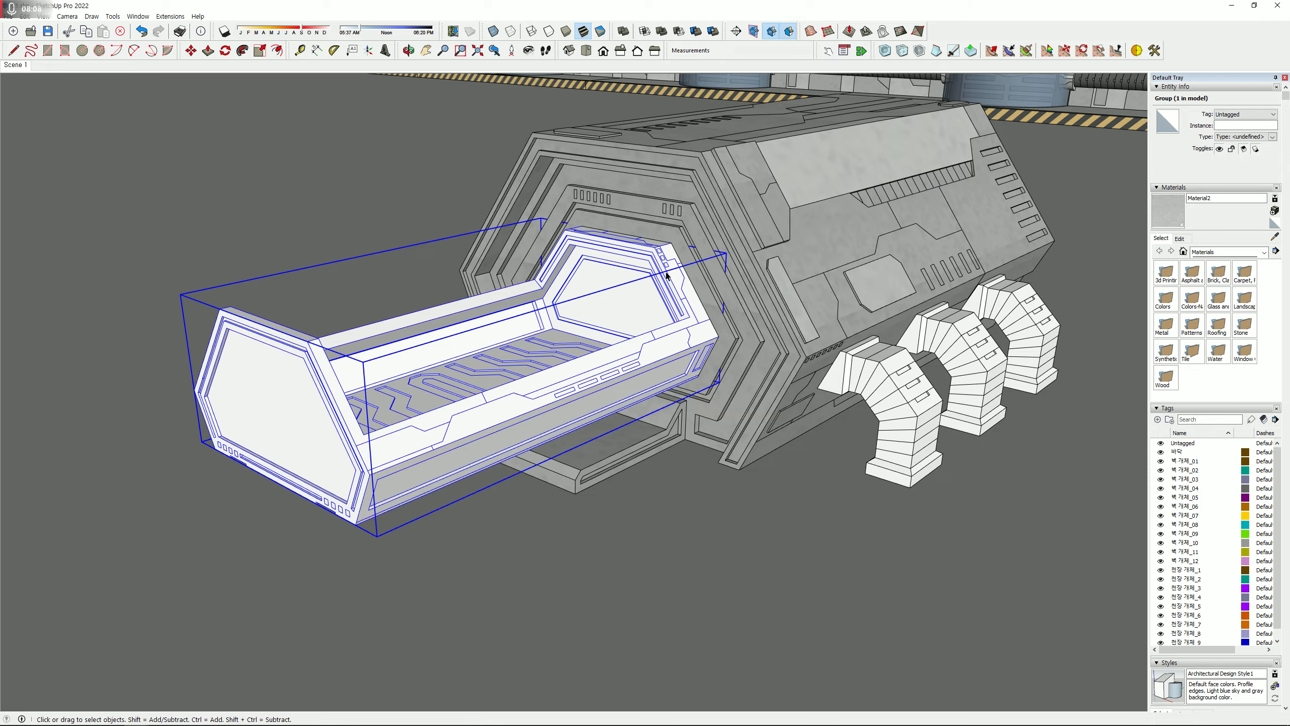
- Look over the wall modules laid out on the neighbouring platform, the tall walls built from them and the single capsule module
{"action": "middle_click_drag", "start_coordinate": [678, 373], "coordinate": [768, 416]}
{"action": "scroll", "coordinate": [762, 437], "scroll_direction": "down", "scroll_amount": 10}
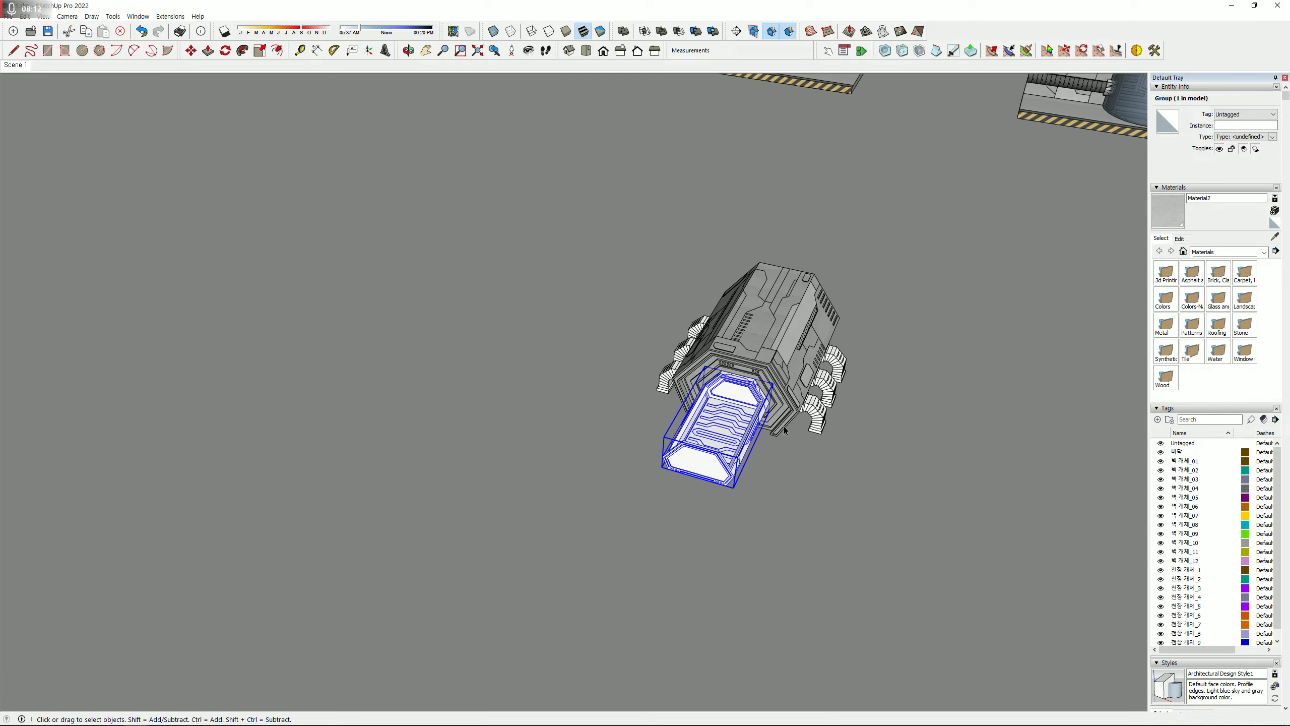
{"action": "left_click", "coordinate": [949, 106]}
{"action": "scroll", "coordinate": [970, 215], "scroll_direction": "down", "scroll_amount": 5}
{"action": "middle_click_drag", "start_coordinate": [969, 215], "coordinate": [514, 259], "text": "shift"}
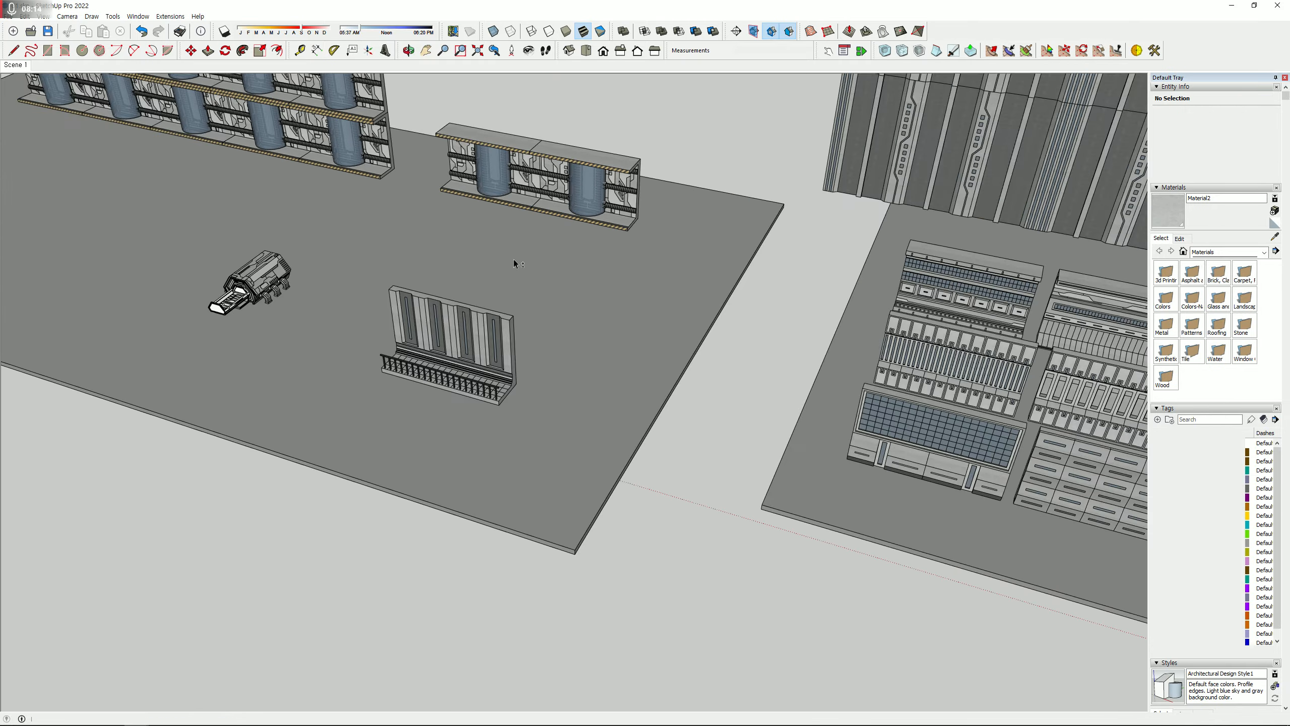
{"action": "middle_click_drag", "start_coordinate": [864, 325], "coordinate": [152, 369], "text": "shift"}
{"action": "middle_click_drag", "start_coordinate": [689, 478], "coordinate": [593, 487], "text": "shift"}
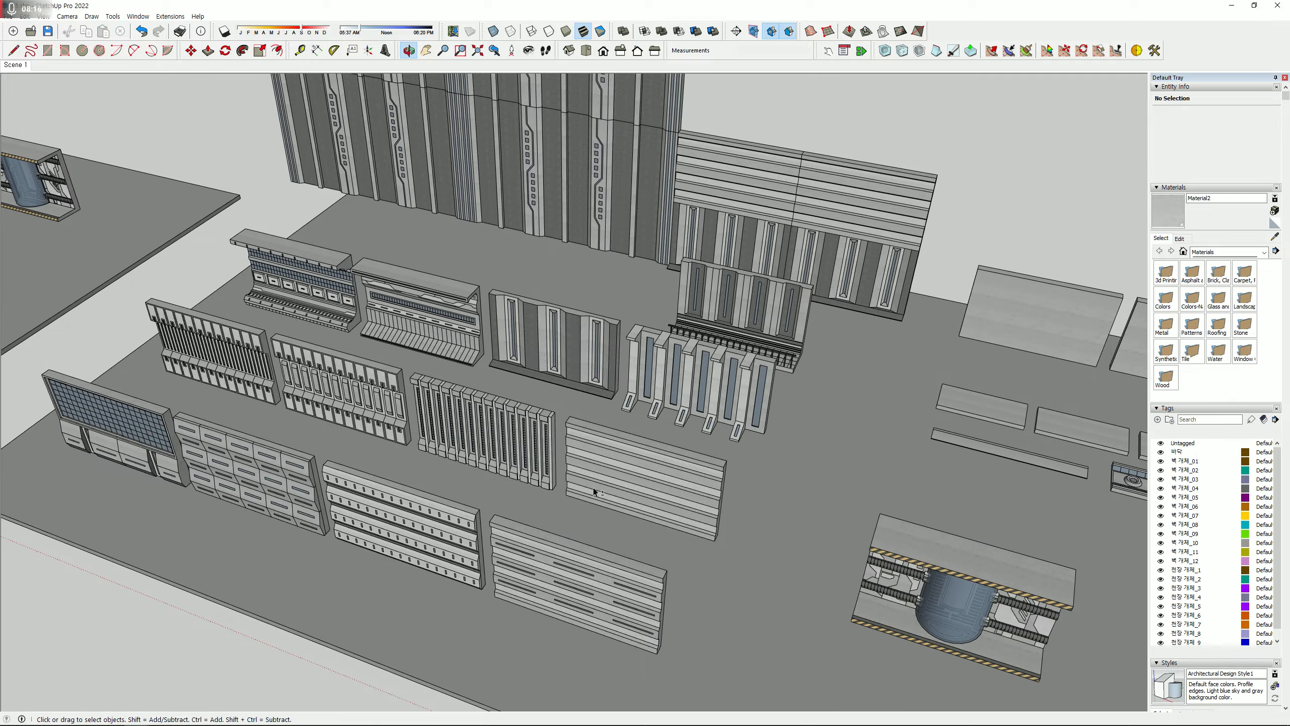
{"action": "middle_click_drag", "start_coordinate": [593, 278], "coordinate": [567, 392], "text": "shift"}
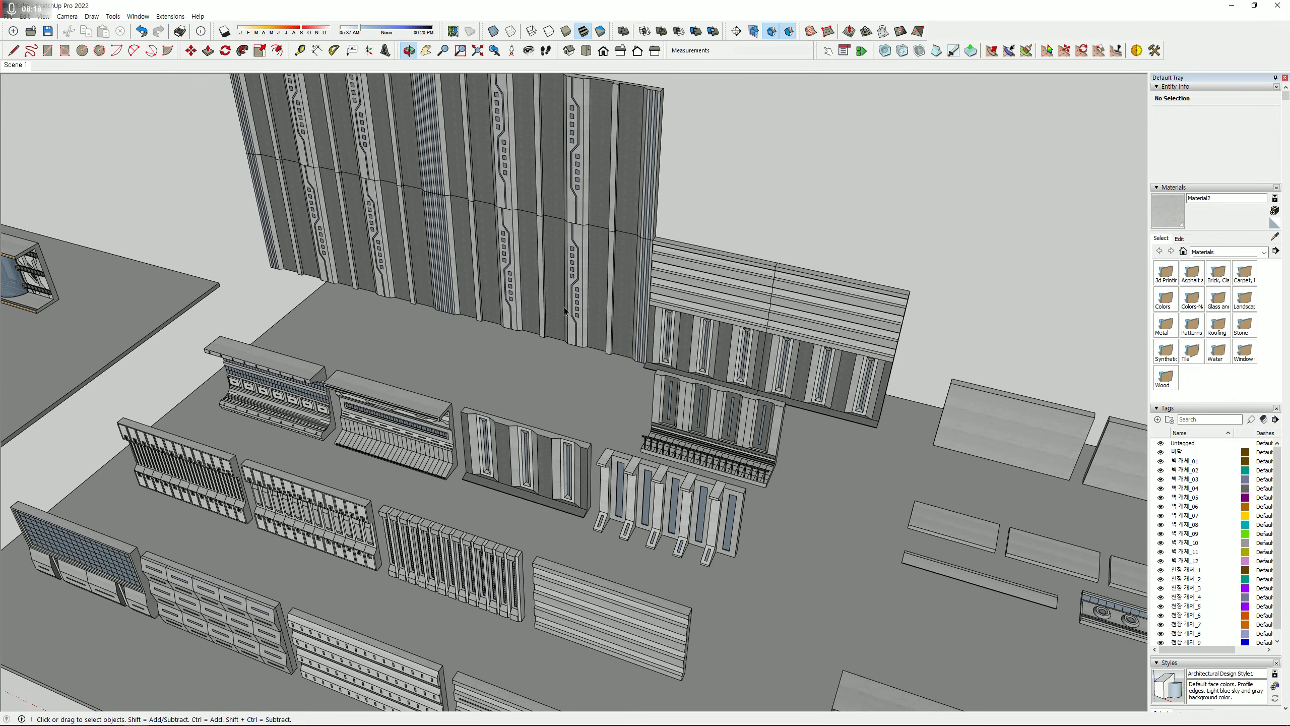
{"action": "middle_click_drag", "start_coordinate": [249, 336], "coordinate": [726, 427], "text": "shift"}
{"action": "scroll", "coordinate": [249, 284], "scroll_direction": "up", "scroll_amount": 2}
{"action": "middle_click_drag", "start_coordinate": [1015, 559], "coordinate": [425, 310], "text": "shift"}
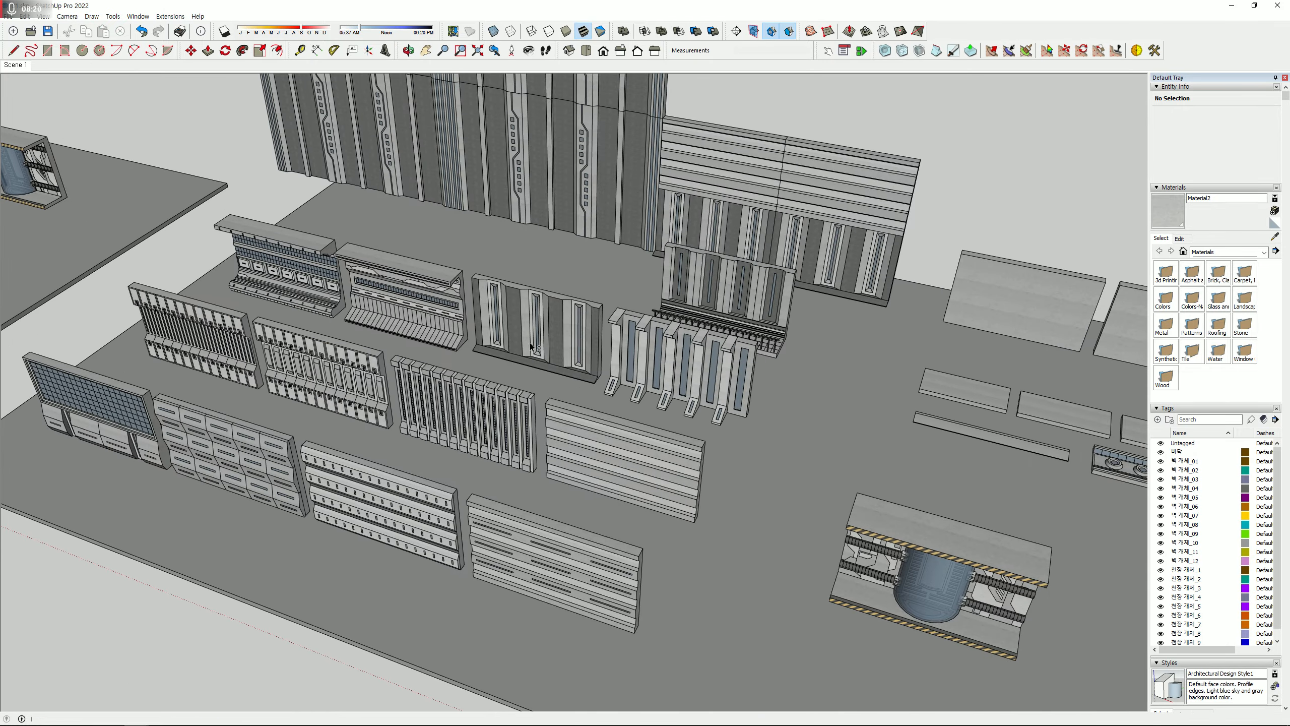
{"action": "middle_click_drag", "start_coordinate": [945, 425], "coordinate": [683, 363], "text": "shift"}
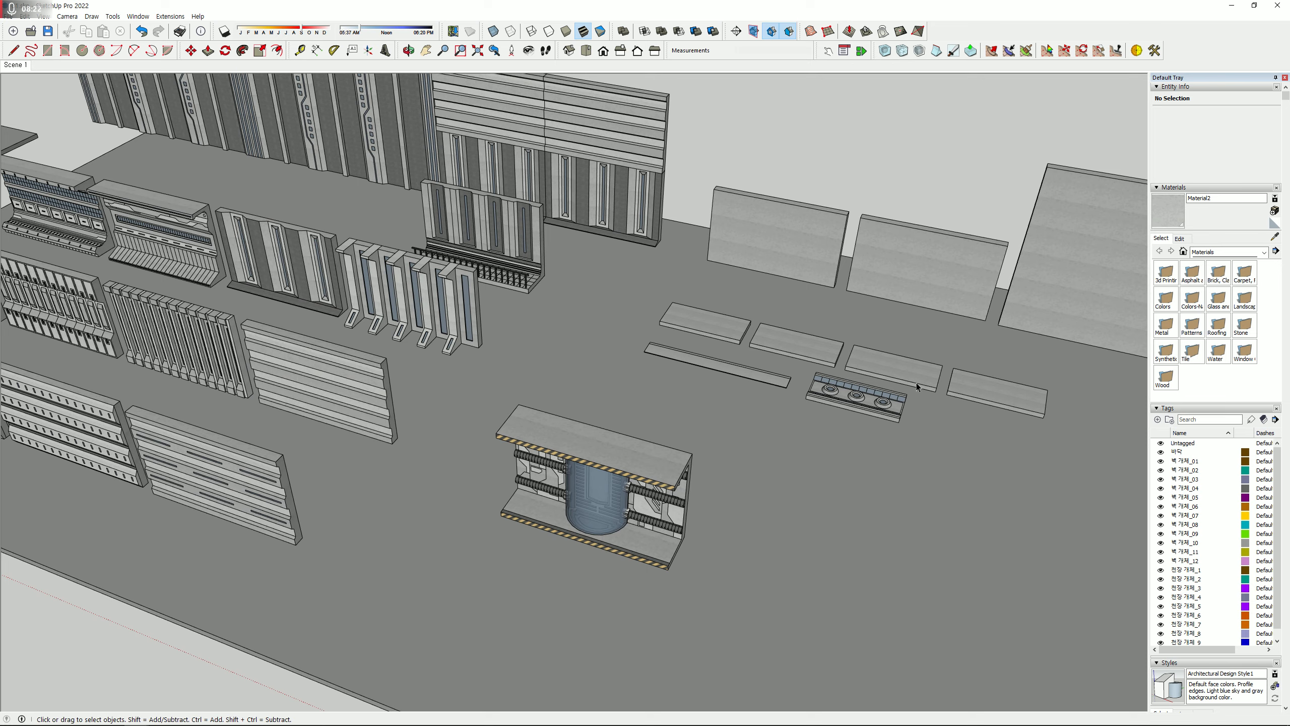
- Compare the assembled three-tier capsule wall with the wall modules on the neighbouring platform in one overview
{"action": "scroll", "coordinate": [916, 385], "scroll_direction": "down", "scroll_amount": 2}
{"action": "middle_click_drag", "start_coordinate": [350, 354], "coordinate": [603, 481], "text": "shift"}
{"action": "scroll", "coordinate": [603, 480], "scroll_direction": "down", "scroll_amount": 1}
{"action": "middle_click_drag", "start_coordinate": [254, 418], "coordinate": [808, 567], "text": "shift"}
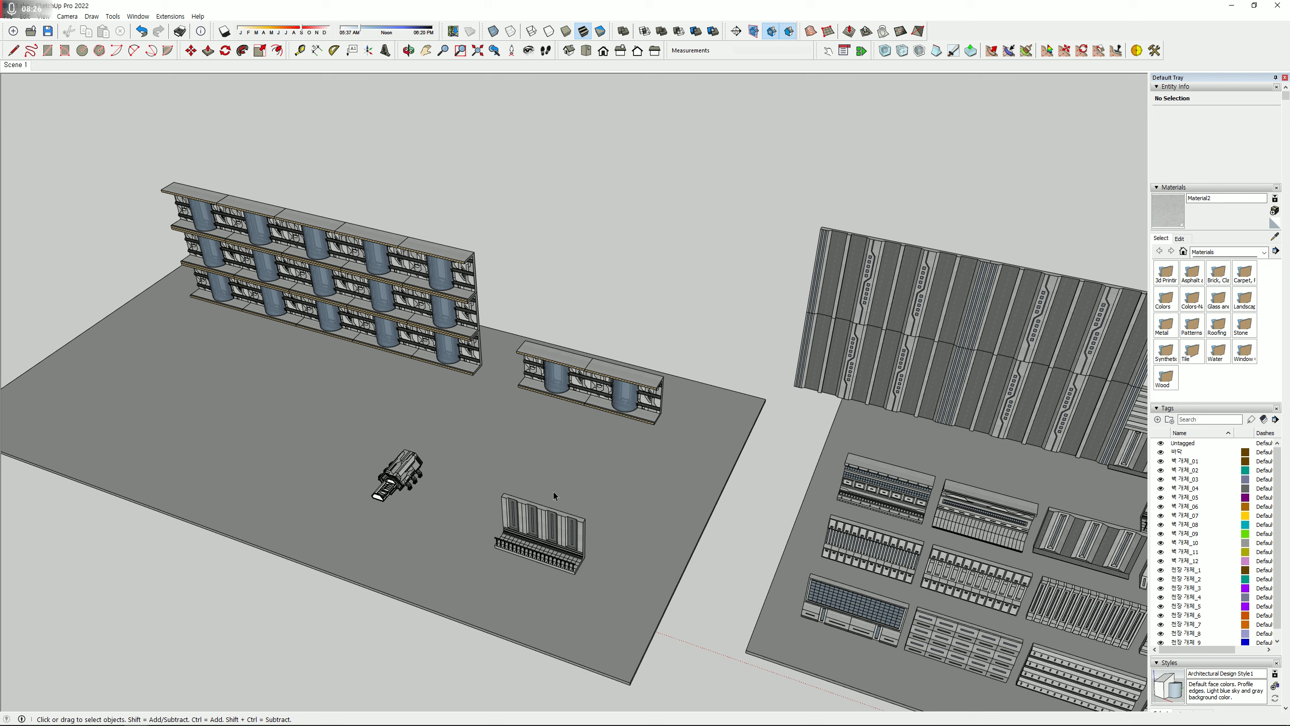
{"action": "scroll", "coordinate": [553, 492], "scroll_direction": "up", "scroll_amount": 1}
{"action": "scroll", "coordinate": [534, 479], "scroll_direction": "up", "scroll_amount": 1}
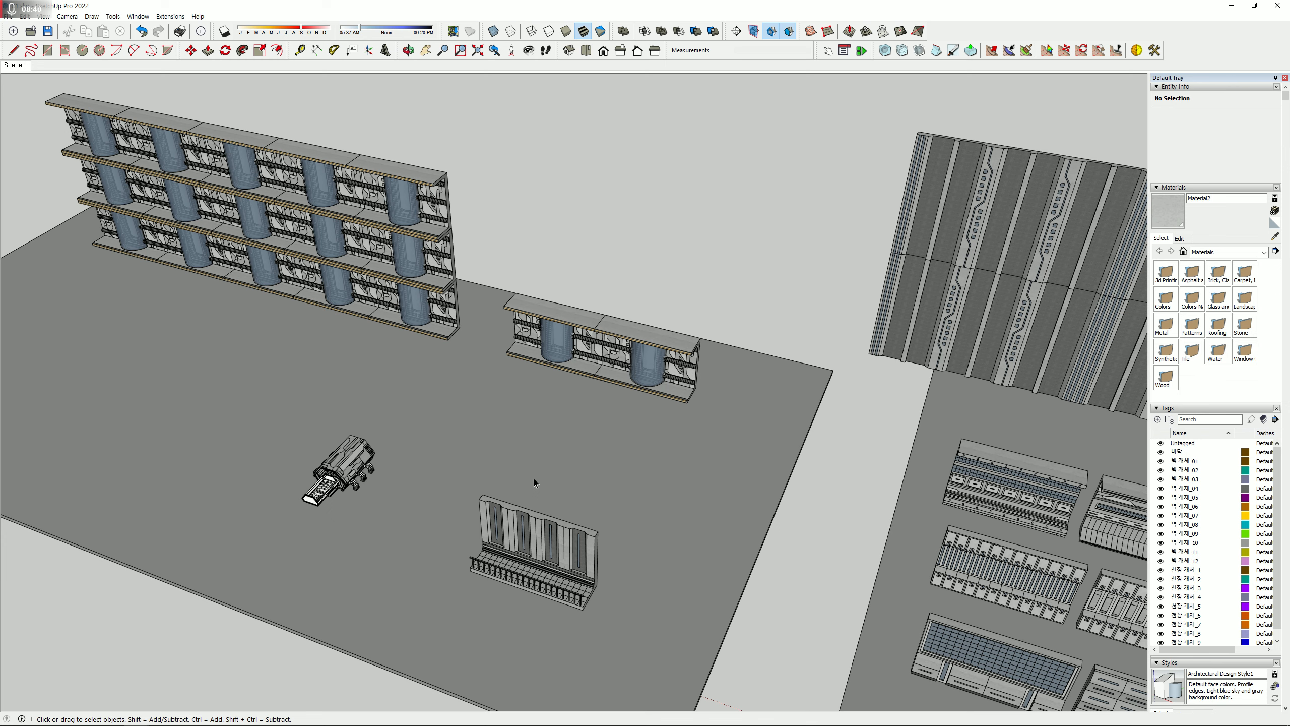
- Examine the corridor assembled from modules, including its ceiling edge, windowed side walls and end wall
{"action": "middle_click_drag", "start_coordinate": [533, 474], "coordinate": [88, 320]}
{"action": "scroll", "coordinate": [690, 335], "scroll_direction": "up", "scroll_amount": 2}
{"action": "middle_click_drag", "start_coordinate": [894, 366], "coordinate": [763, 320]}
{"action": "scroll", "coordinate": [985, 635], "scroll_direction": "up", "scroll_amount": 8}
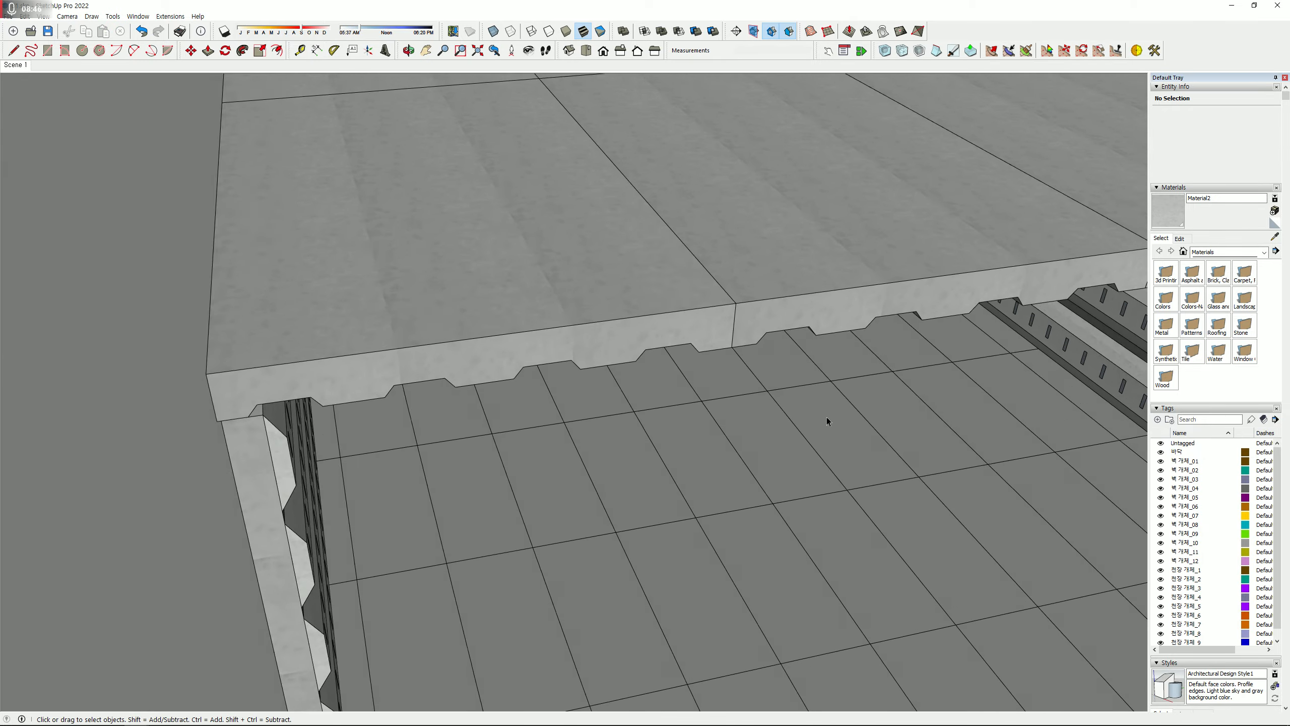
{"action": "middle_click_drag", "start_coordinate": [826, 418], "coordinate": [709, 335]}
{"action": "scroll", "coordinate": [663, 277], "scroll_direction": "up", "scroll_amount": 3}
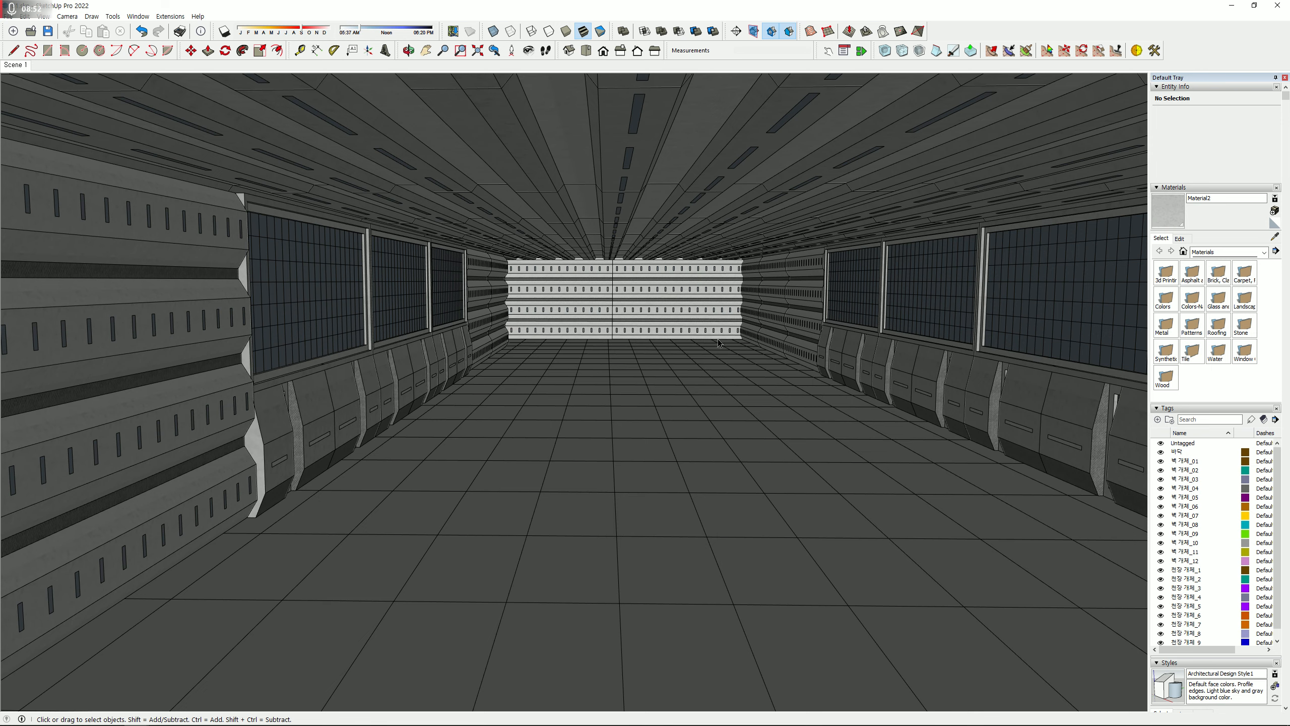
{"action": "scroll", "coordinate": [656, 375], "scroll_direction": "down", "scroll_amount": 10}
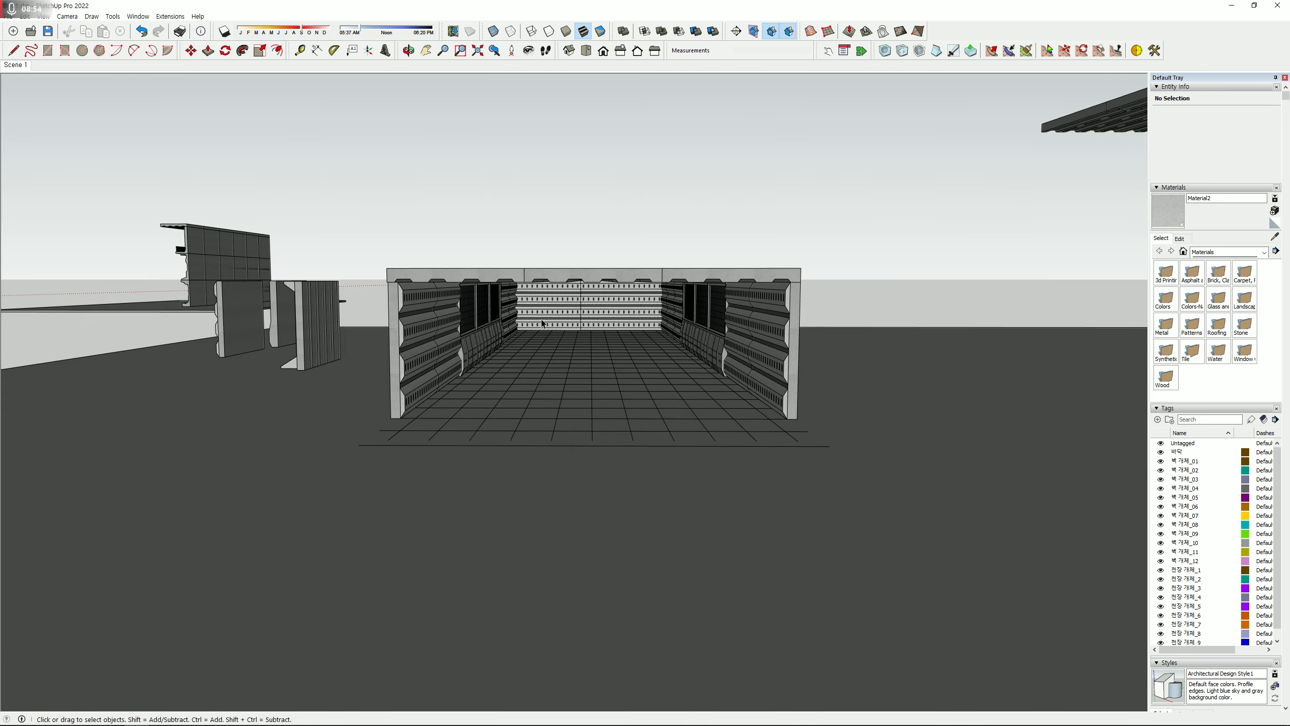
{"action": "middle_click_drag", "start_coordinate": [542, 323], "coordinate": [580, 452]}
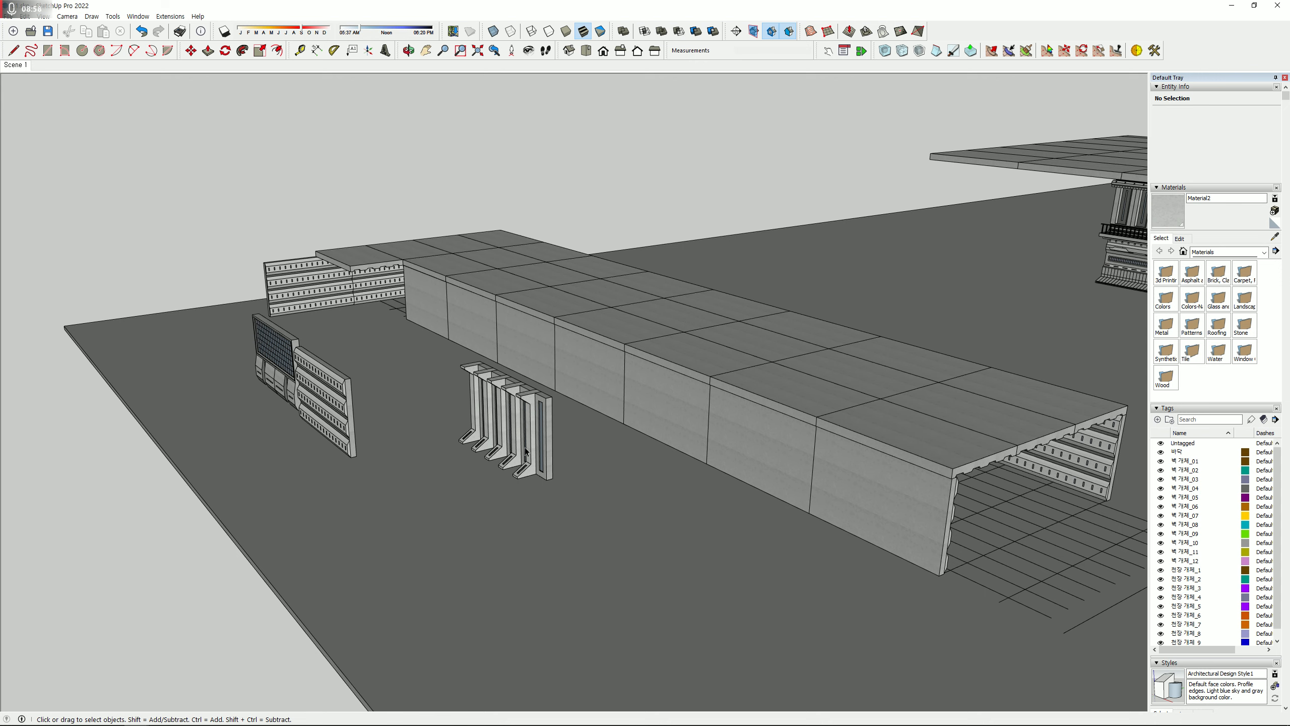
- Try to move the two side wall modules at the corridor's open end outward by about 7020 mm
{"action": "left_click", "coordinate": [542, 437]}
{"action": "mouse_move", "coordinate": [693, 449]}
{"action": "middle_mouse_down"}
{"action": "mouse_move", "coordinate": [760, 431]}
{"action": "mouse_move", "coordinate": [561, 271]}
{"action": "middle_mouse_up"}
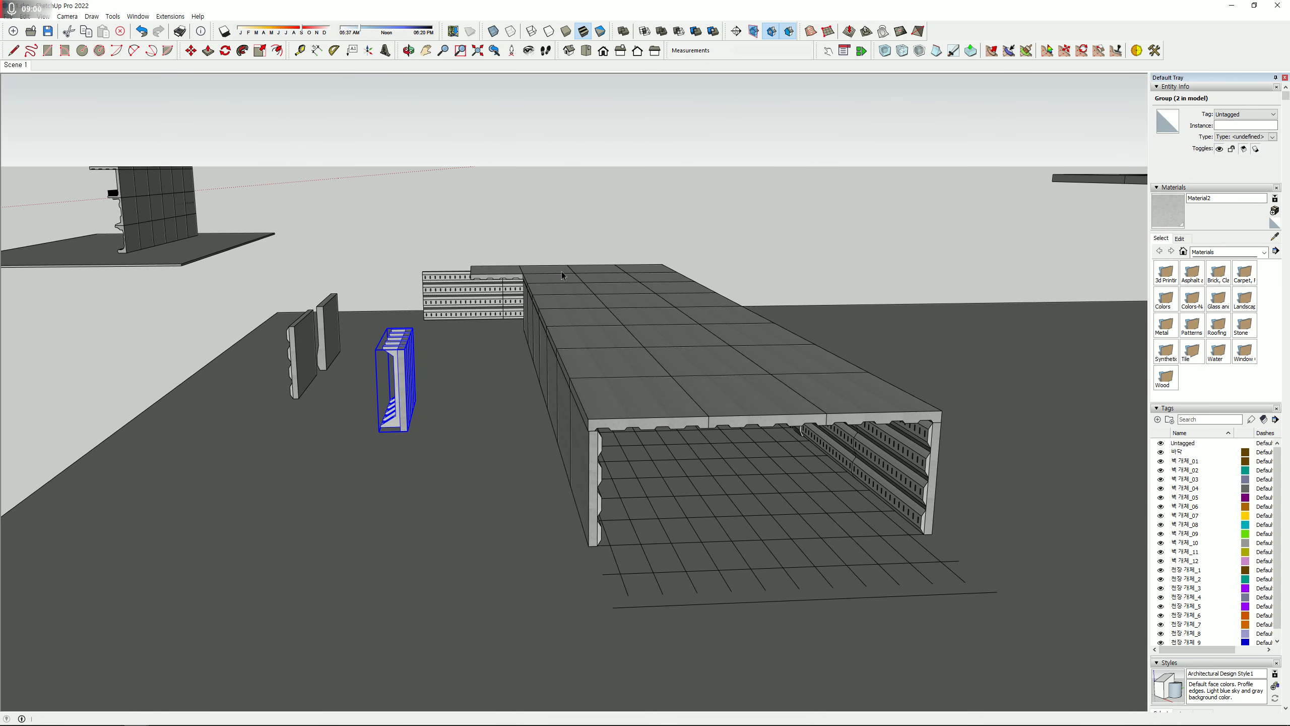
{"action": "left_click", "coordinate": [556, 222]}
{"action": "left_click", "coordinate": [592, 456]}
{"action": "middle_click_drag", "start_coordinate": [575, 454], "coordinate": [557, 411]}
{"action": "key", "text": "m"}
{"action": "left_click", "coordinate": [580, 558]}
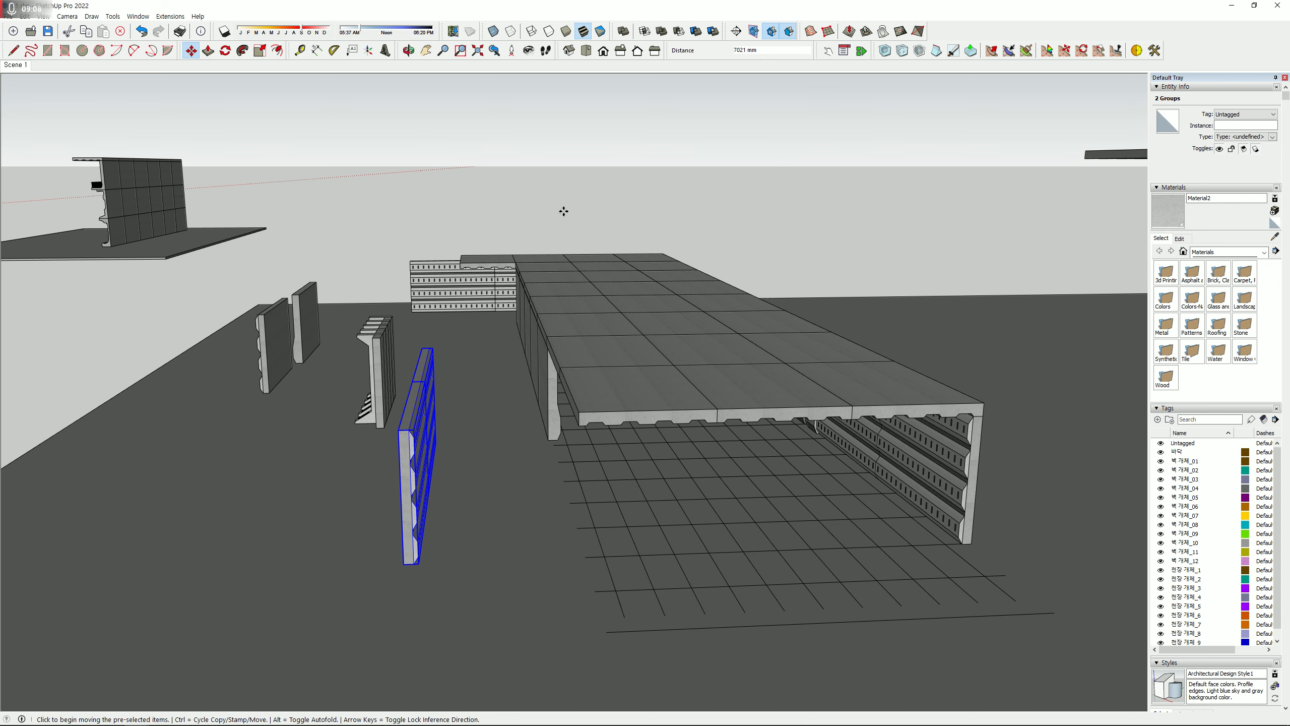
{"action": "key", "text": "ctrl+z"}
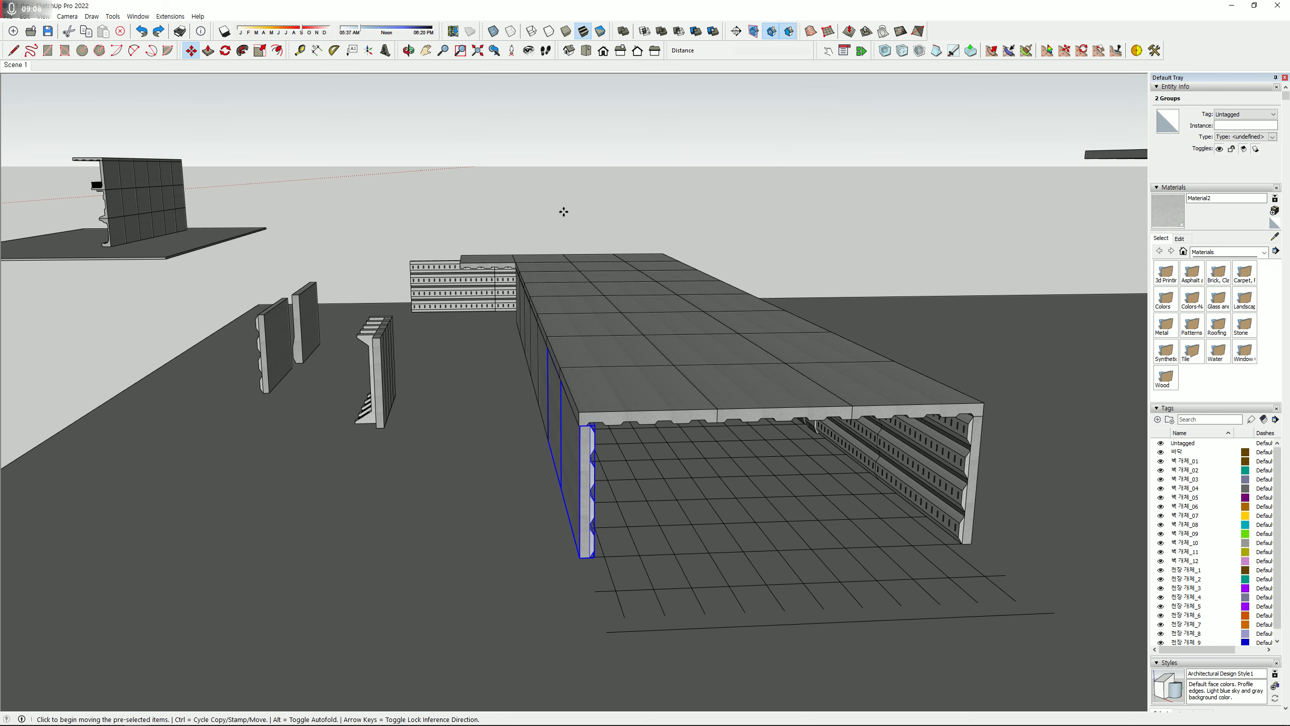
{"action": "key", "text": "space"}
{"action": "left_click", "coordinate": [662, 226]}
- Inspect the corridor's open front and the large tiered hall wall with its railed walkway and repeated panels
{"action": "scroll", "coordinate": [673, 339], "scroll_direction": "up", "scroll_amount": 3}
{"action": "middle_click_drag", "start_coordinate": [673, 340], "coordinate": [502, 400]}
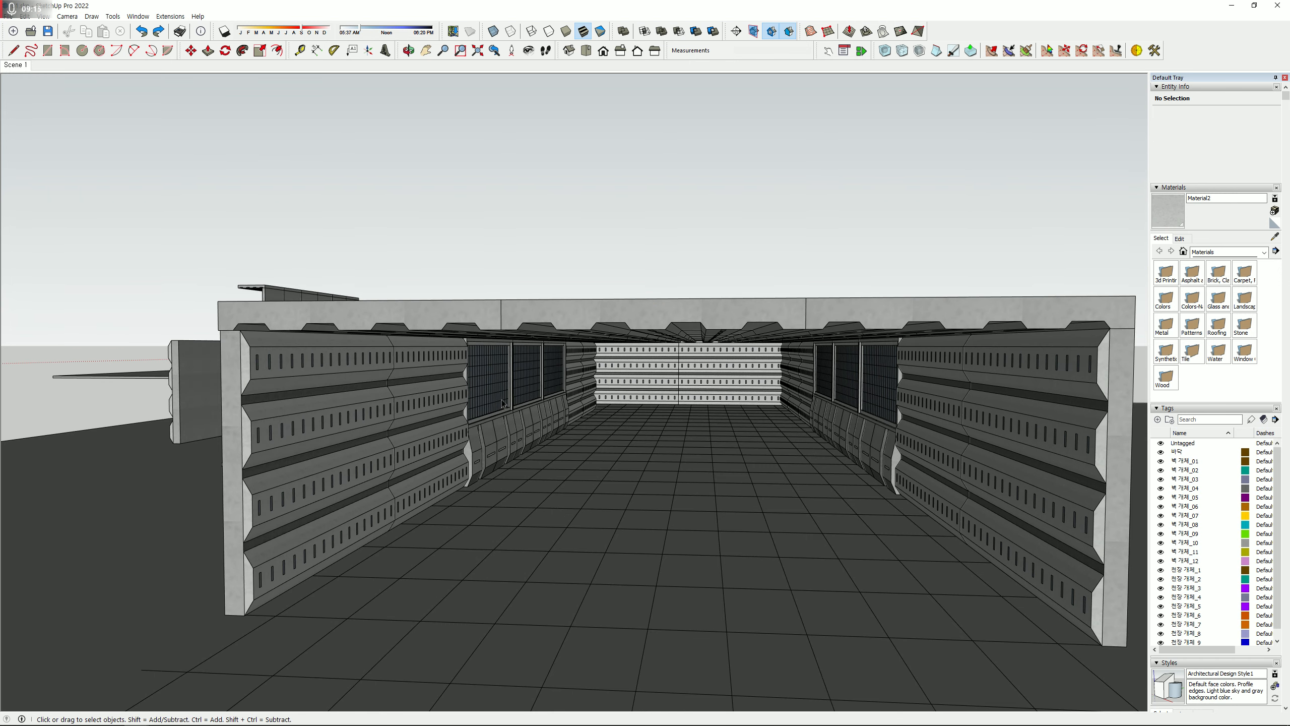
{"action": "scroll", "coordinate": [502, 400], "scroll_direction": "down", "scroll_amount": 4}
{"action": "middle_click_drag", "start_coordinate": [502, 400], "coordinate": [853, 440]}
{"action": "middle_click_drag", "start_coordinate": [921, 355], "coordinate": [446, 391], "text": "shift"}
{"action": "scroll", "coordinate": [809, 417], "scroll_direction": "up", "scroll_amount": 6}
{"action": "middle_click_drag", "start_coordinate": [947, 399], "coordinate": [838, 386]}
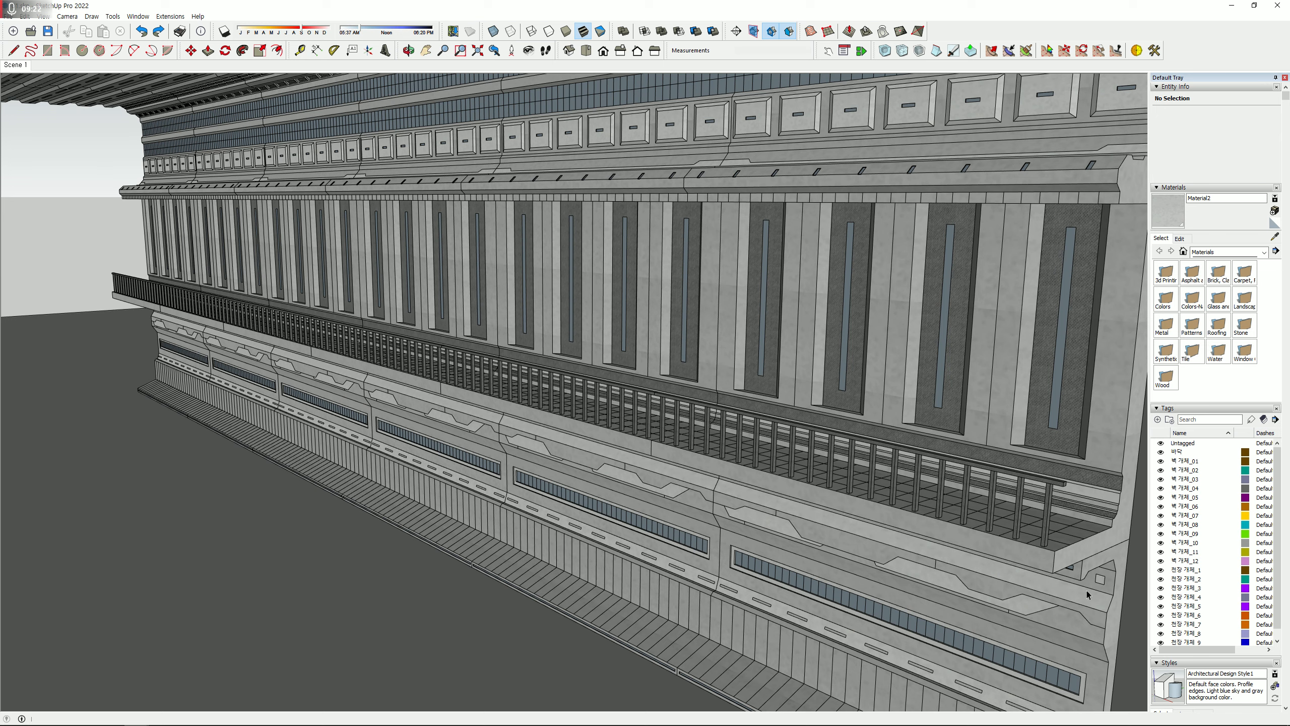
{"action": "middle_click_drag", "start_coordinate": [1087, 594], "coordinate": [528, 428]}
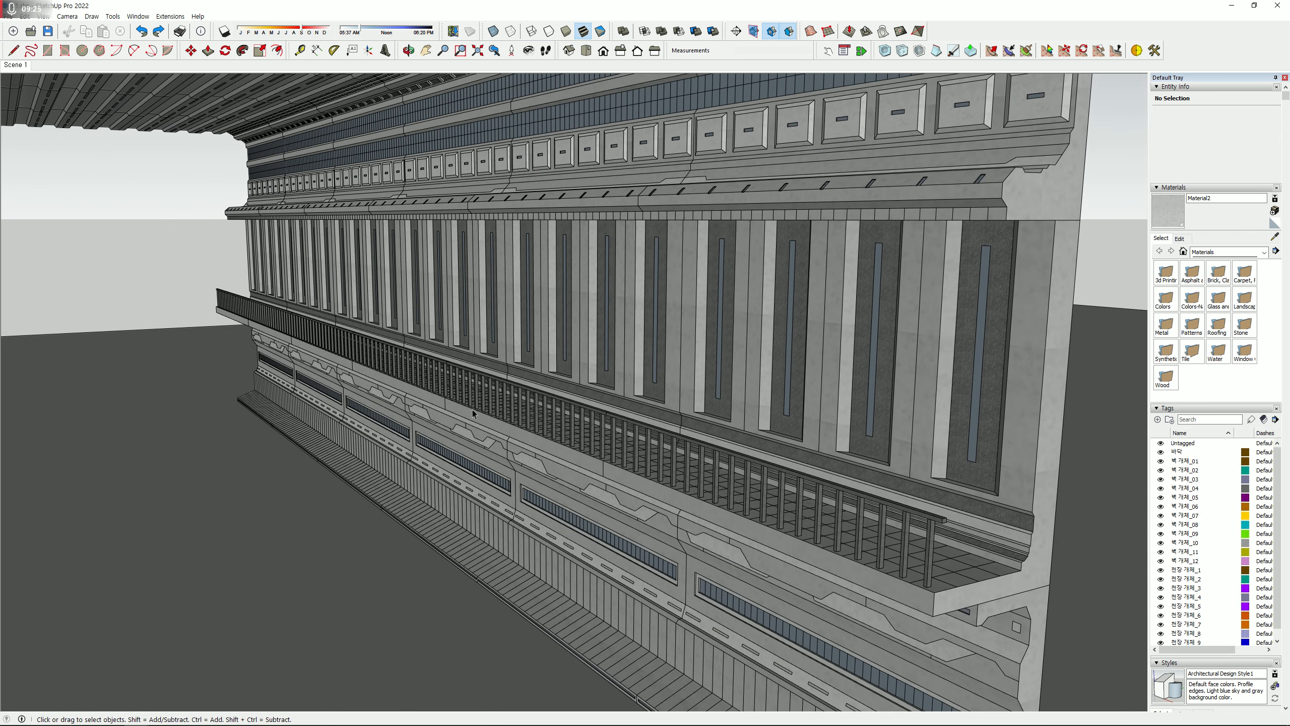
{"action": "middle_click_drag", "start_coordinate": [327, 555], "coordinate": [682, 413]}
- Survey the capsule platform, the wall module platform and the modules laid out on the gridded floor
{"action": "scroll", "coordinate": [536, 369], "scroll_direction": "down", "scroll_amount": 5}
{"action": "middle_click_drag", "start_coordinate": [536, 369], "coordinate": [533, 407]}
{"action": "scroll", "coordinate": [370, 364], "scroll_direction": "down", "scroll_amount": 4}
{"action": "middle_click_drag", "start_coordinate": [422, 356], "coordinate": [259, 300], "text": "shift"}
{"action": "scroll", "coordinate": [259, 300], "scroll_direction": "down", "scroll_amount": 2}
{"action": "middle_click_drag", "start_coordinate": [647, 452], "coordinate": [276, 391]}
{"action": "scroll", "coordinate": [277, 387], "scroll_direction": "up", "scroll_amount": 3}
{"action": "scroll", "coordinate": [278, 388], "scroll_direction": "up", "scroll_amount": 2}
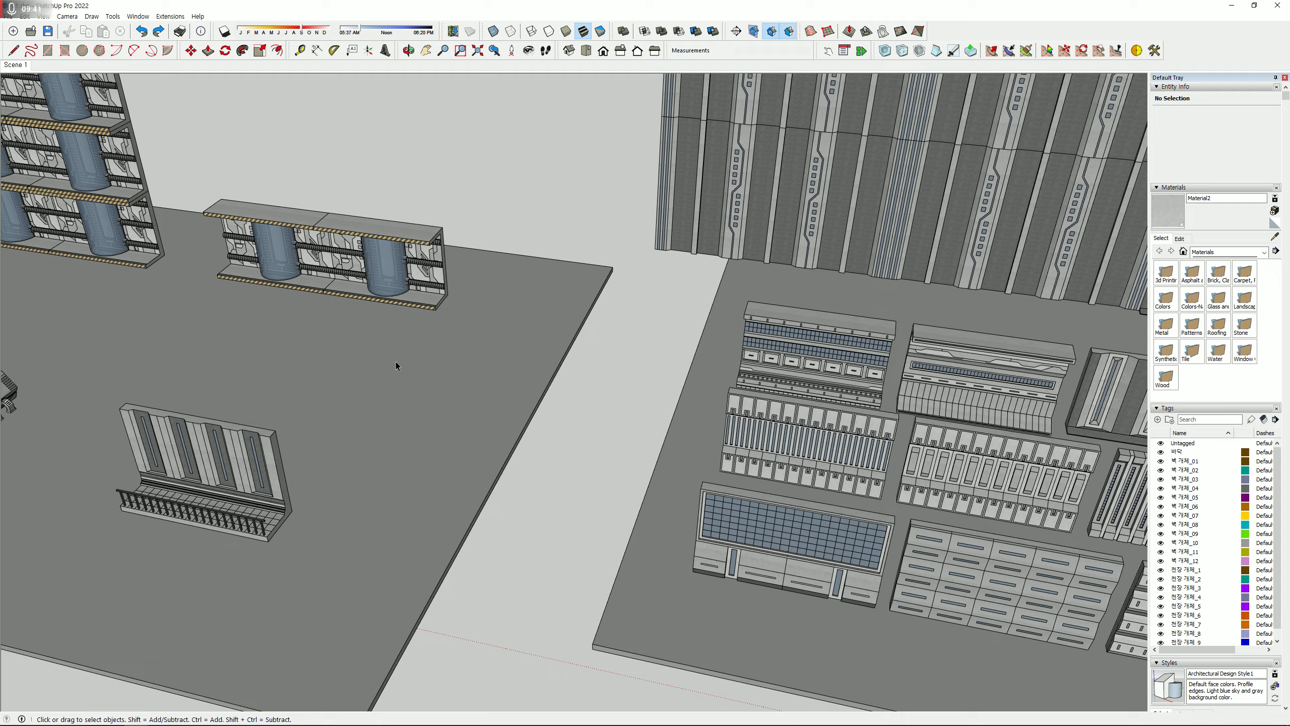
{"action": "scroll", "coordinate": [395, 362], "scroll_direction": "down", "scroll_amount": 2}
{"action": "middle_click_drag", "start_coordinate": [681, 435], "coordinate": [282, 395], "text": "shift"}
{"action": "middle_click_drag", "start_coordinate": [929, 486], "coordinate": [308, 397], "text": "shift"}
{"action": "middle_click_drag", "start_coordinate": [731, 503], "coordinate": [501, 404], "text": "shift"}
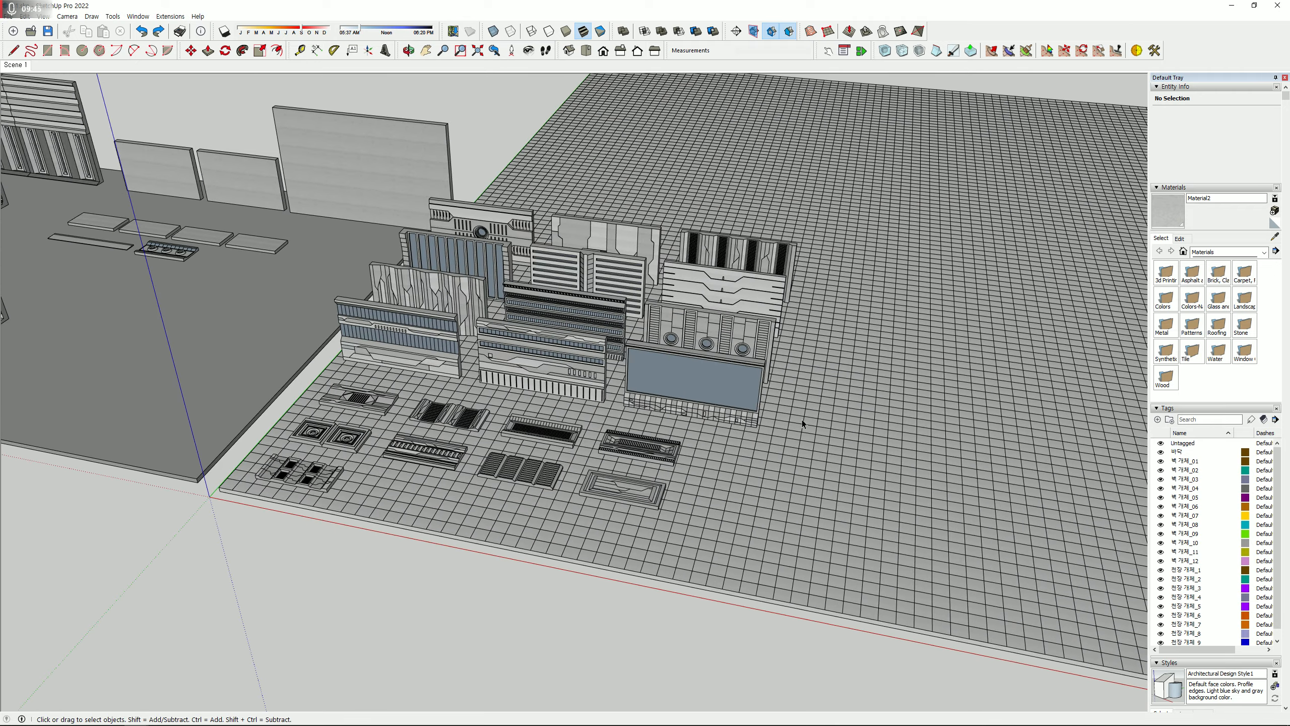
- Select several of the small ceiling modules laid out on the gridded floor one by one to examine them
{"action": "scroll", "coordinate": [635, 449], "scroll_direction": "up", "scroll_amount": 4}
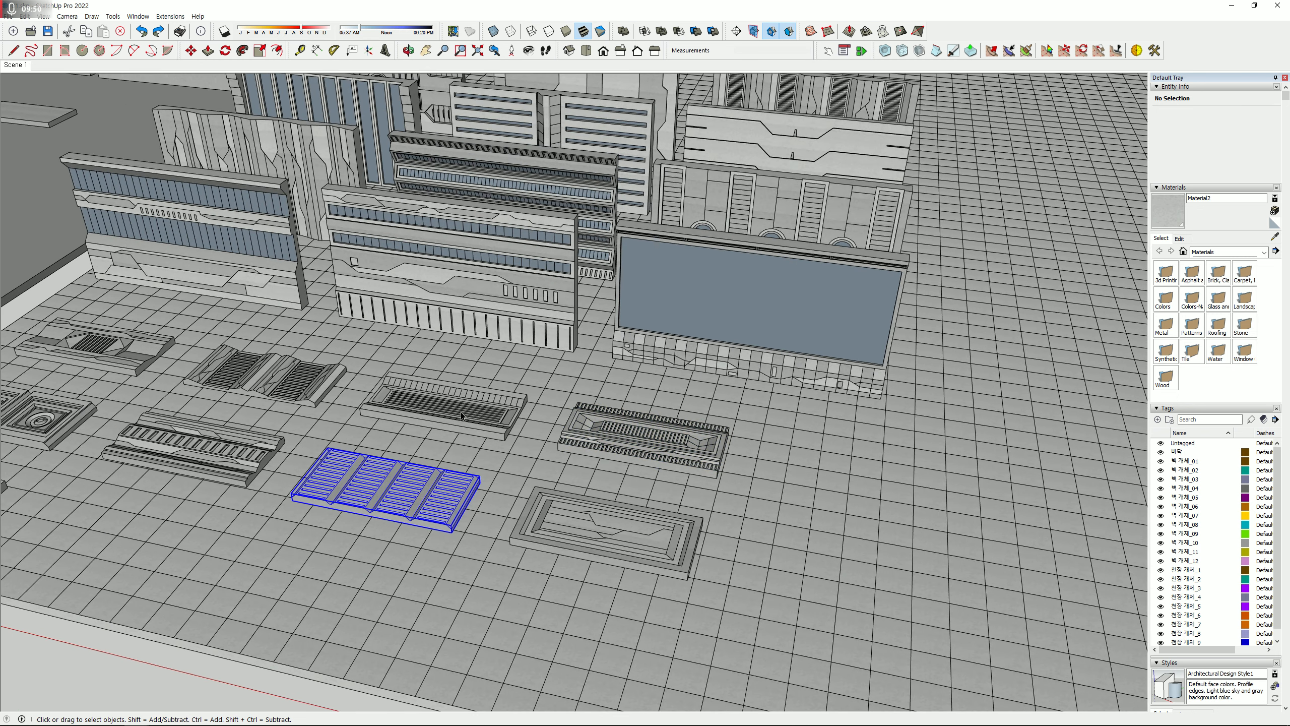
{"action": "left_click", "coordinate": [433, 501]}
{"action": "left_click", "coordinate": [447, 428]}
{"action": "left_click", "coordinate": [405, 503]}
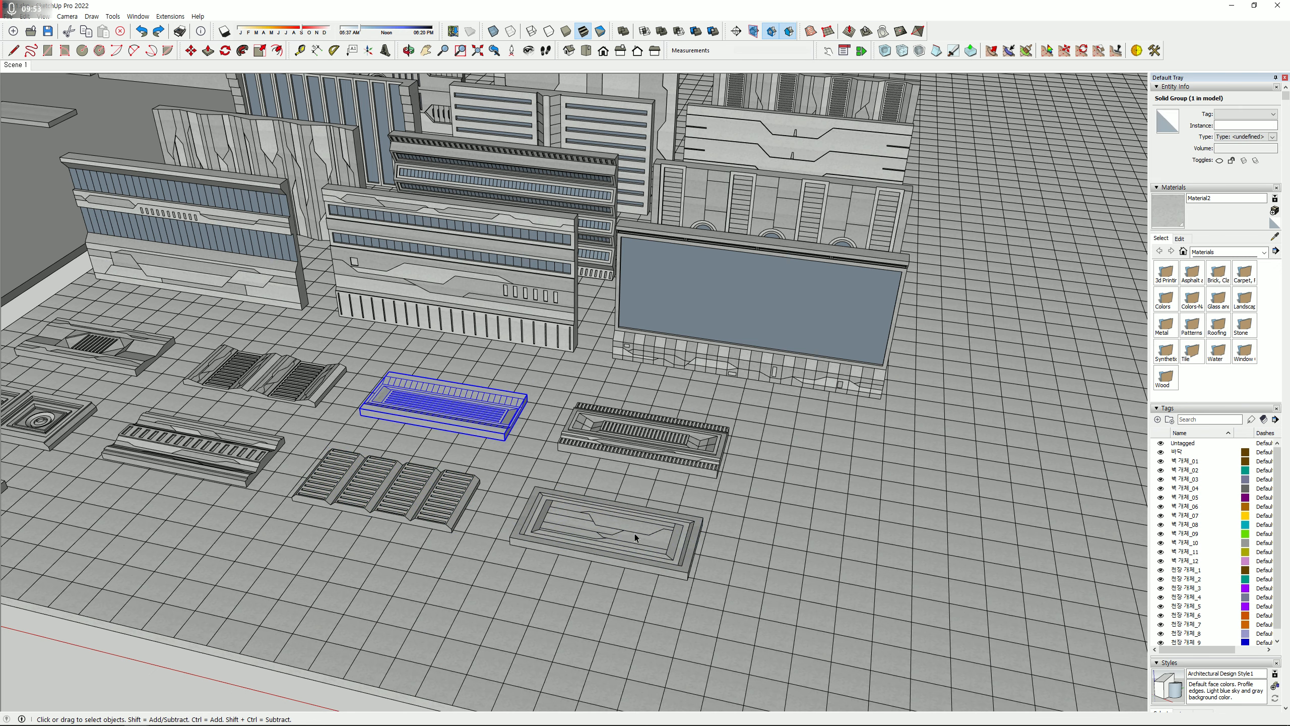
{"action": "left_click", "coordinate": [669, 443]}
{"action": "left_click", "coordinate": [580, 511]}
{"action": "left_click", "coordinate": [426, 478]}
{"action": "middle_click_drag", "start_coordinate": [229, 374], "coordinate": [973, 486], "text": "shift"}
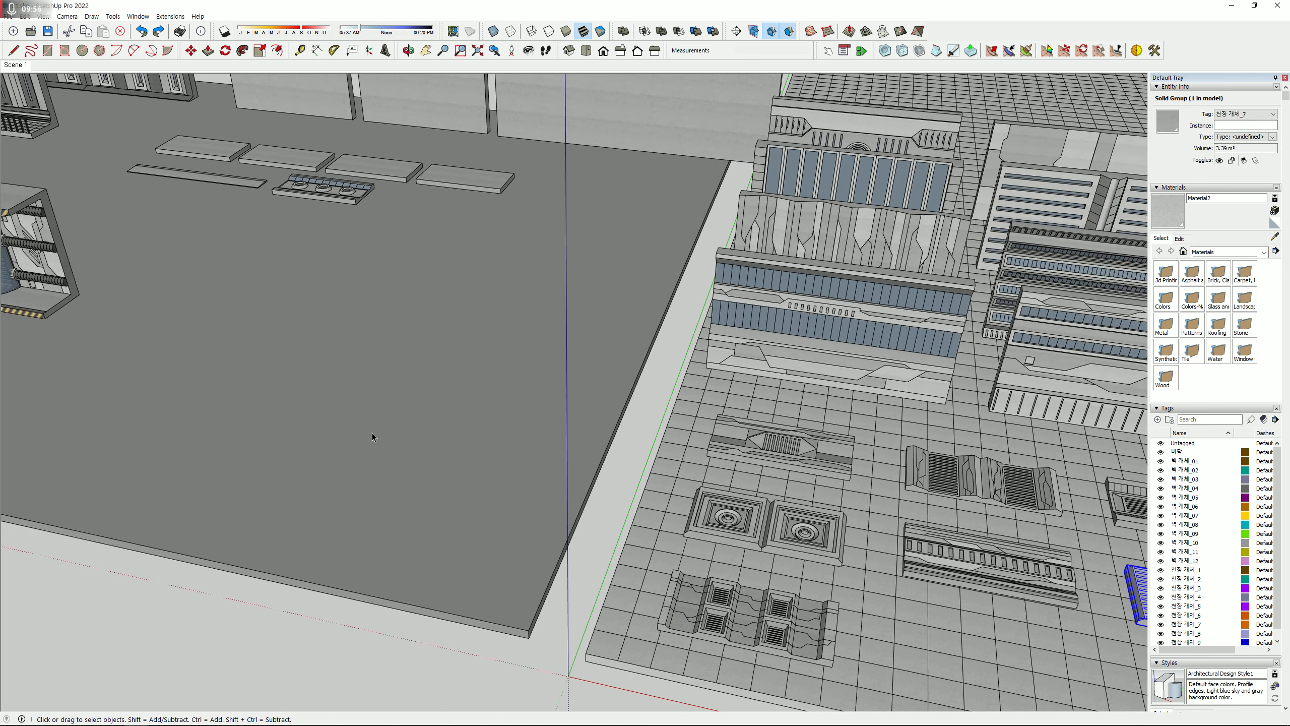
- Survey the plain ceiling slabs on the dark platform and the wall and ceiling modules on the gridded floor
{"action": "middle_click_drag", "start_coordinate": [372, 432], "coordinate": [657, 489]}
{"action": "scroll", "coordinate": [371, 176], "scroll_direction": "up", "scroll_amount": 3}
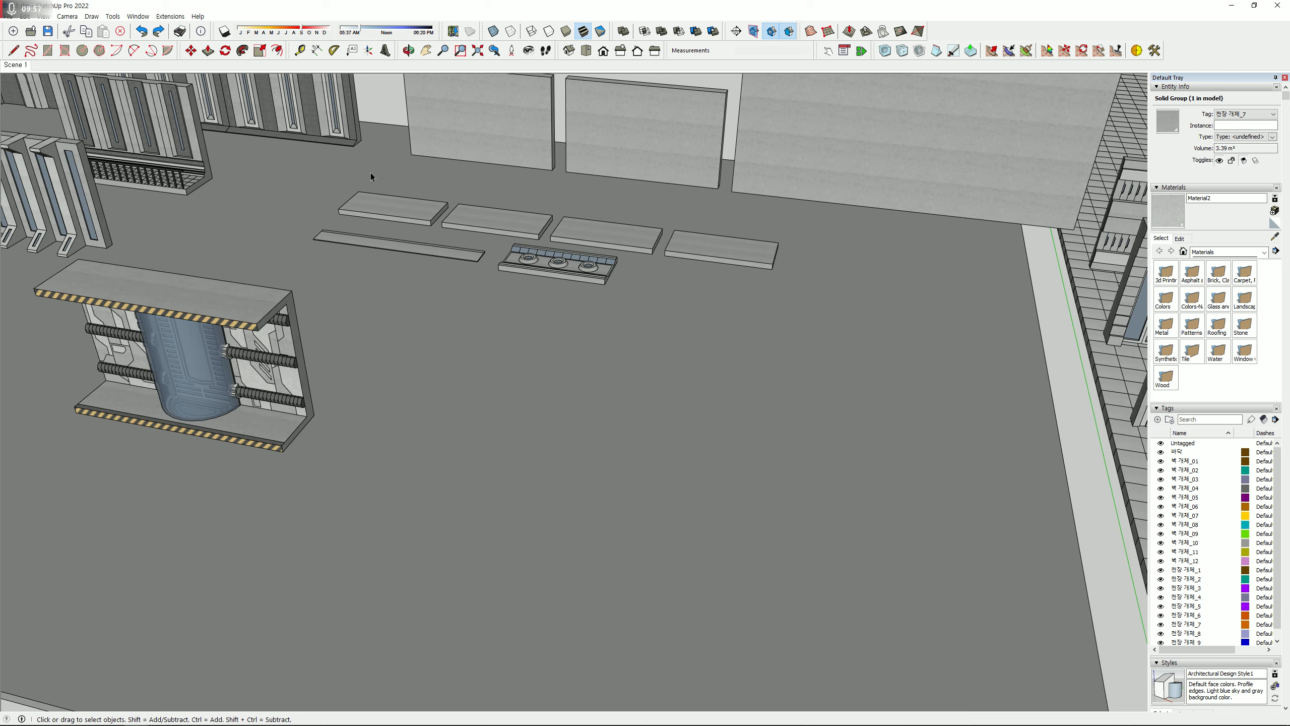
{"action": "left_click", "coordinate": [383, 113]}
{"action": "scroll", "coordinate": [591, 367], "scroll_direction": "down", "scroll_amount": 3}
{"action": "middle_click_drag", "start_coordinate": [929, 478], "coordinate": [443, 391], "text": "shift"}
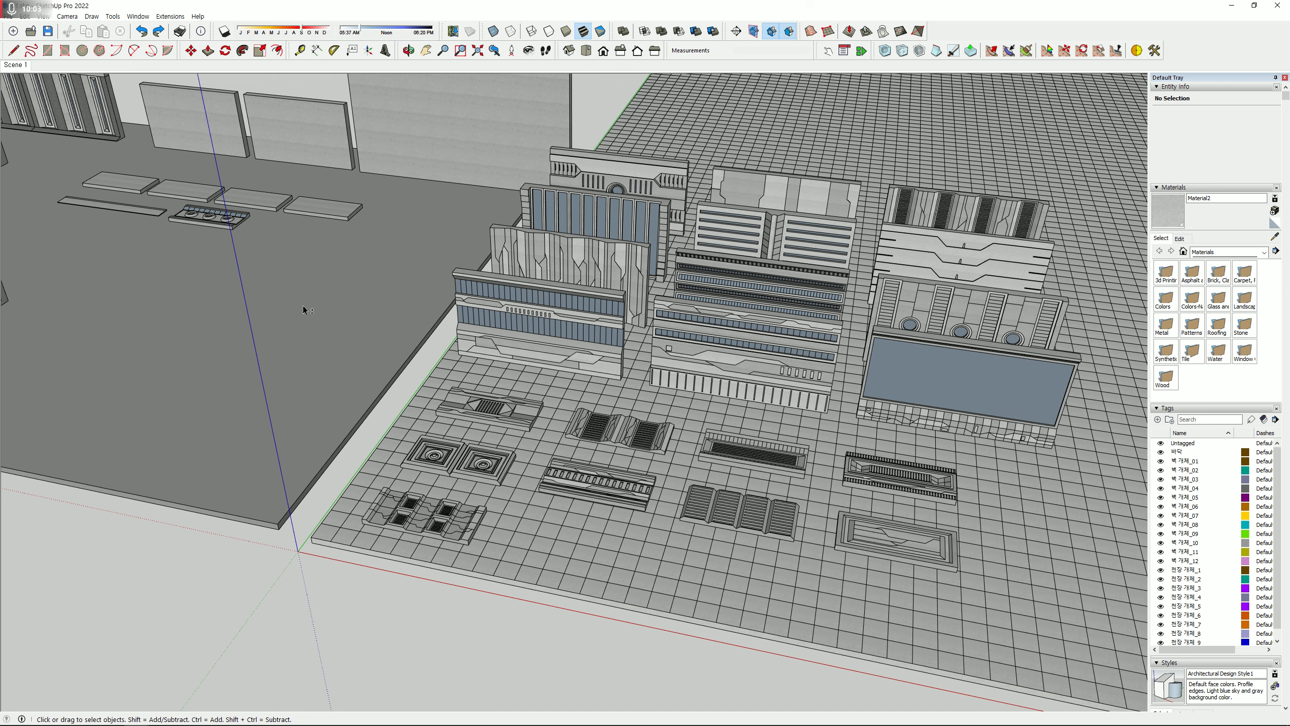
{"action": "middle_click_drag", "start_coordinate": [305, 310], "coordinate": [631, 442], "text": "shift"}
{"action": "left_click", "coordinate": [574, 328]}
{"action": "left_click", "coordinate": [530, 319]}
{"action": "left_click", "coordinate": [409, 298]}
- Copy the ladder-slotted ceiling module from the gridded floor onto the open area of the dark platform
{"action": "middle_click_drag", "start_coordinate": [854, 515], "coordinate": [577, 481], "text": "shift"}
{"action": "left_click", "coordinate": [576, 481]}
{"action": "key", "text": "m"}
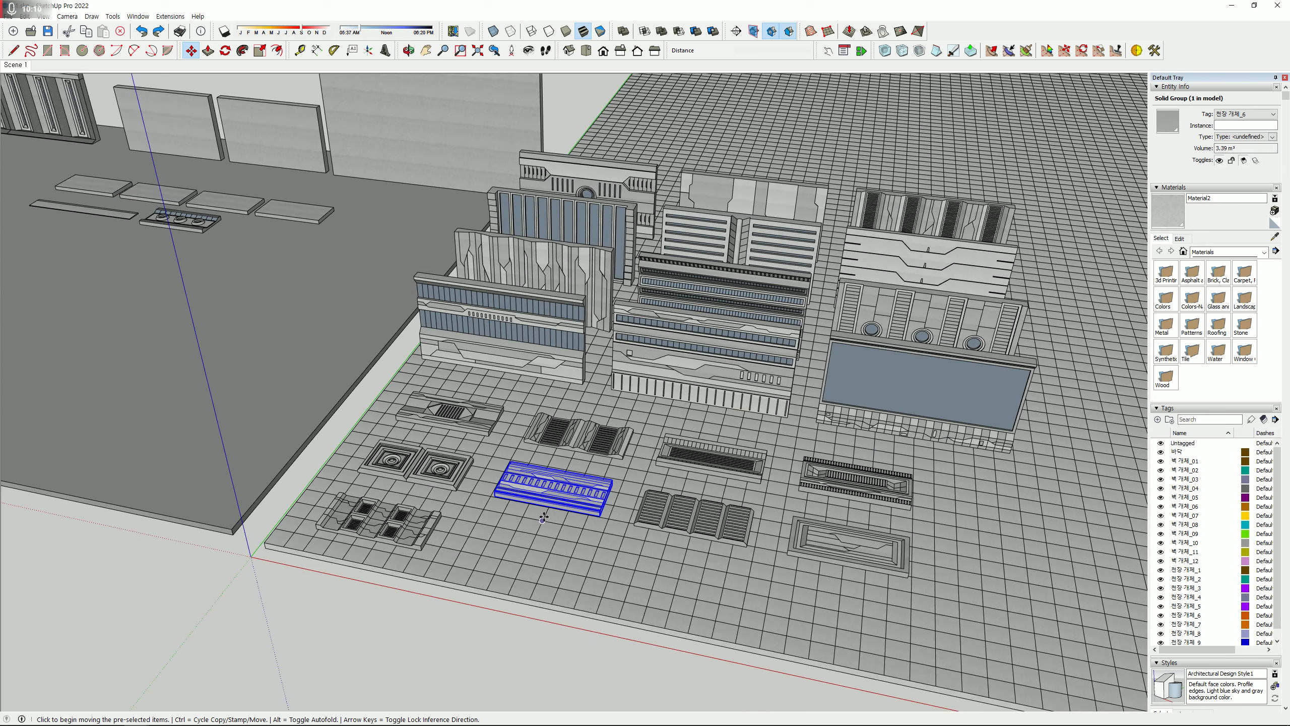
{"action": "key", "text": "ctrl"}
{"action": "left_click", "coordinate": [542, 520]}
{"action": "middle_click_drag", "start_coordinate": [234, 315], "coordinate": [498, 439], "text": "shift"}
{"action": "left_click", "coordinate": [496, 440]}
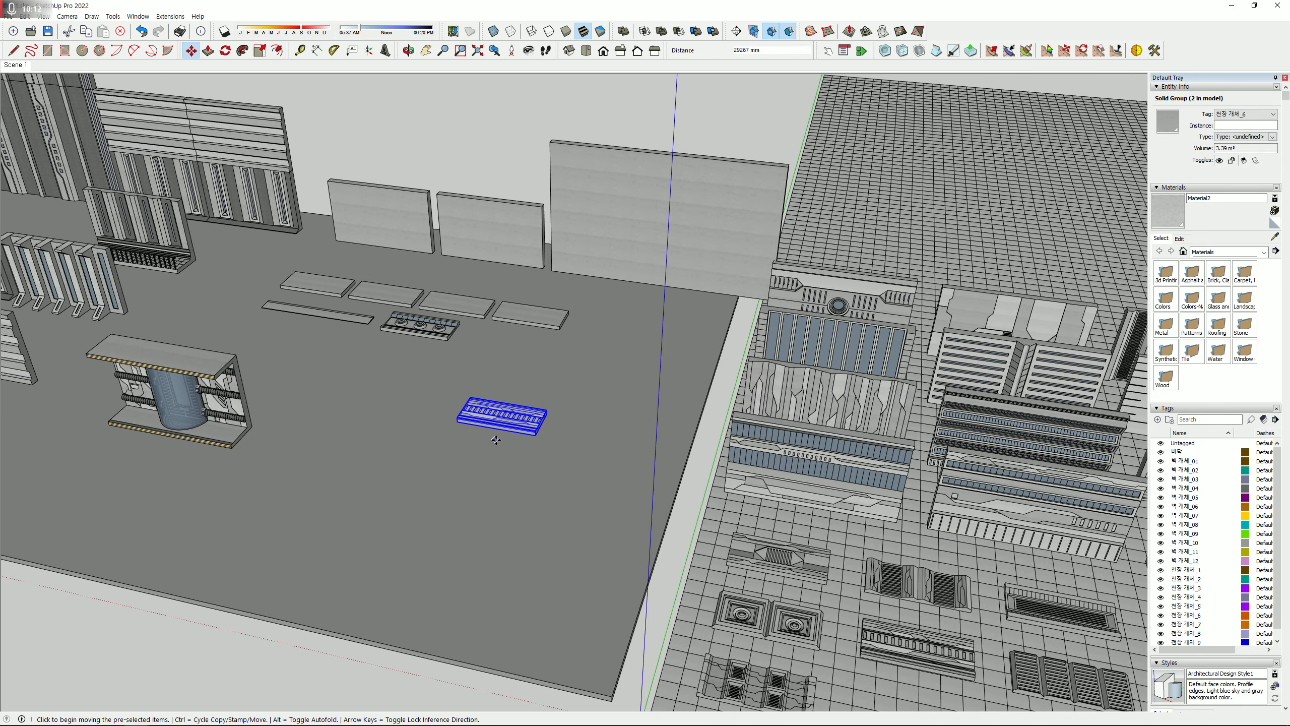
- Copy the end slab of the plain ceiling slab row and place it beside the ladder-slotted module
{"action": "key", "text": "space"}
{"action": "left_click", "coordinate": [556, 321]}
{"action": "key", "text": "m"}
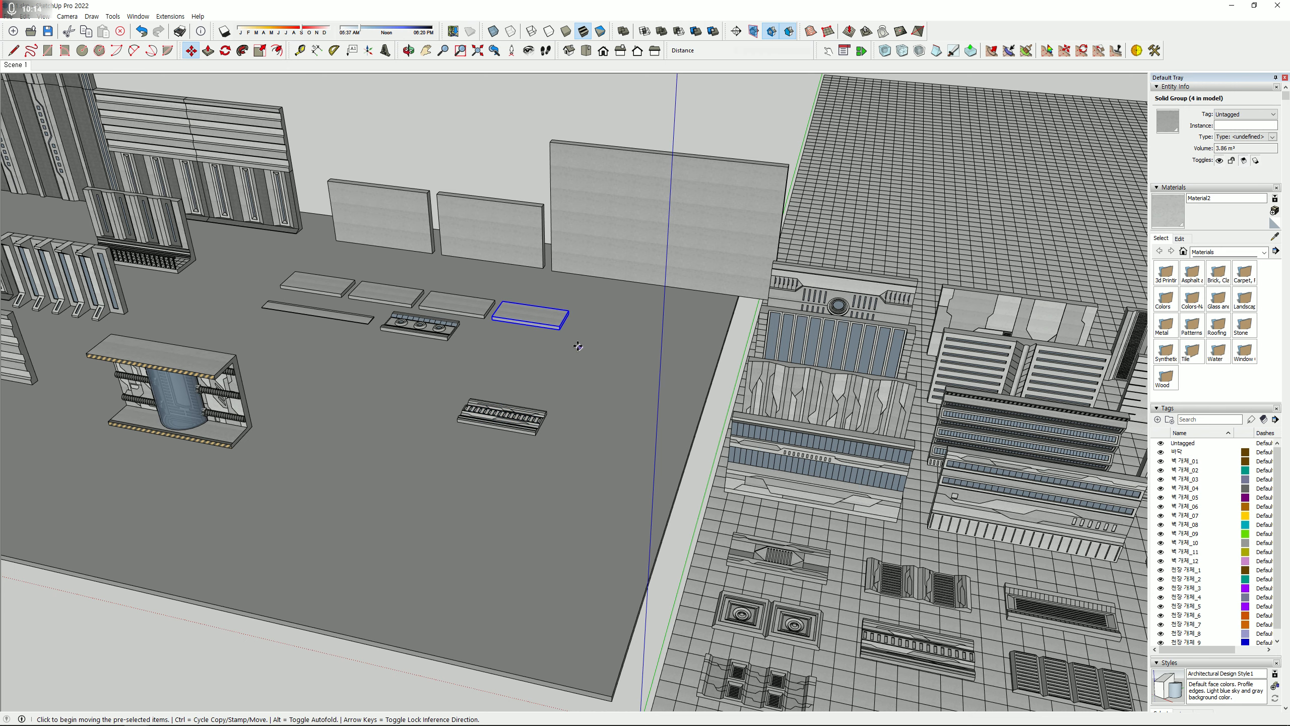
{"action": "key", "text": "ctrl"}
{"action": "left_click", "coordinate": [578, 347]}
{"action": "left_click", "coordinate": [631, 471]}
- Move the copied plain slab so its lower corner meets the end corner of the ladder-slotted module
{"action": "scroll", "coordinate": [552, 452], "scroll_direction": "up", "scroll_amount": 6}
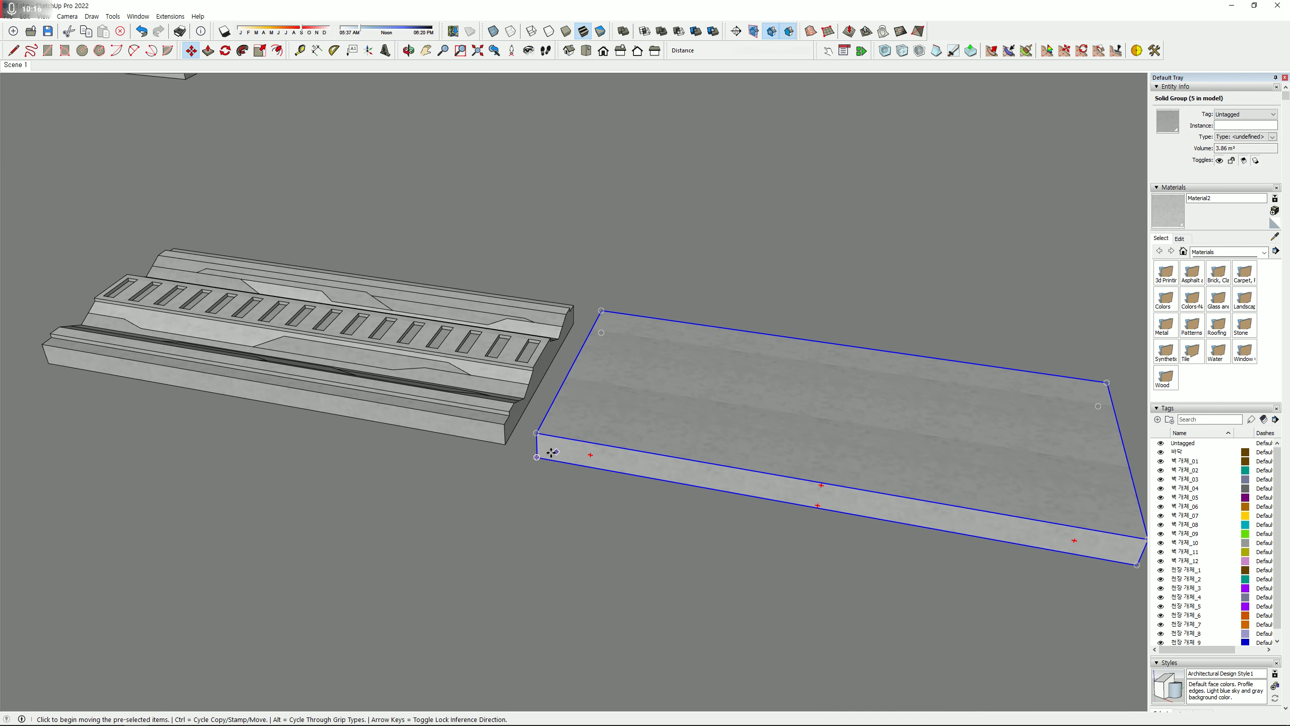
{"action": "left_click", "coordinate": [536, 457]}
{"action": "left_click", "coordinate": [505, 444]}
{"action": "scroll", "coordinate": [508, 444], "scroll_direction": "down", "scroll_amount": 3}
{"action": "key", "text": "space"}
{"action": "middle_click_drag", "start_coordinate": [617, 390], "coordinate": [590, 510]}
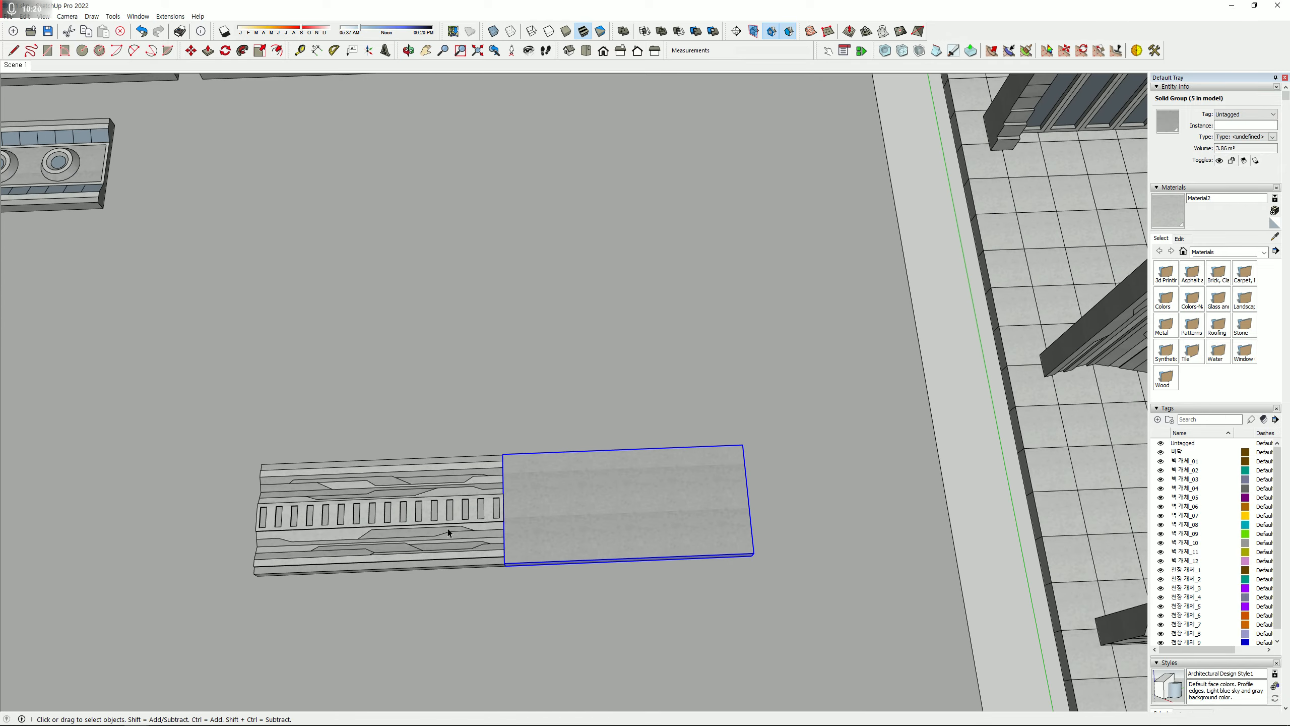
- Compare the detailed ceiling module with its plain slab and the finished modules on the gridded floor
{"action": "left_click", "coordinate": [448, 532]}
{"action": "middle_click_drag", "start_coordinate": [448, 532], "coordinate": [478, 429]}
{"action": "scroll", "coordinate": [478, 433], "scroll_direction": "down", "scroll_amount": 3}
{"action": "middle_click_drag", "start_coordinate": [717, 484], "coordinate": [498, 333]}
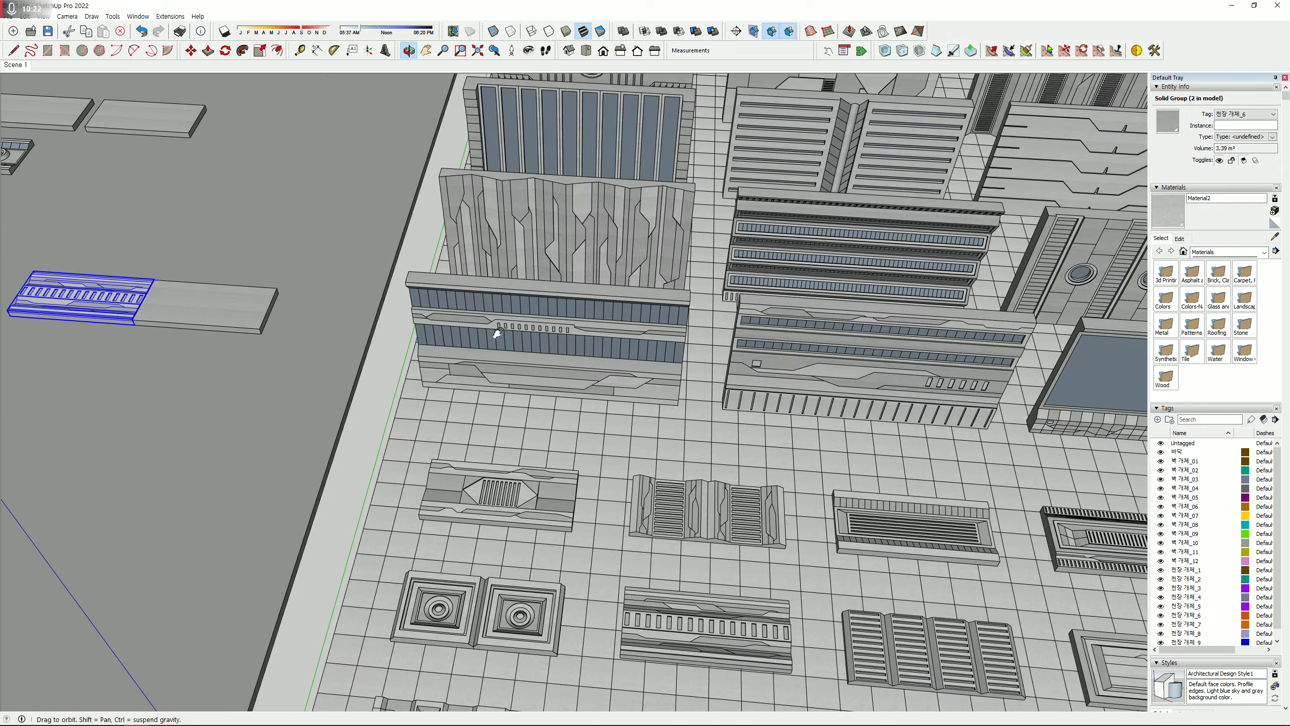
{"action": "scroll", "coordinate": [930, 448], "scroll_direction": "down", "scroll_amount": 3}
{"action": "middle_click_drag", "start_coordinate": [655, 452], "coordinate": [730, 481]}
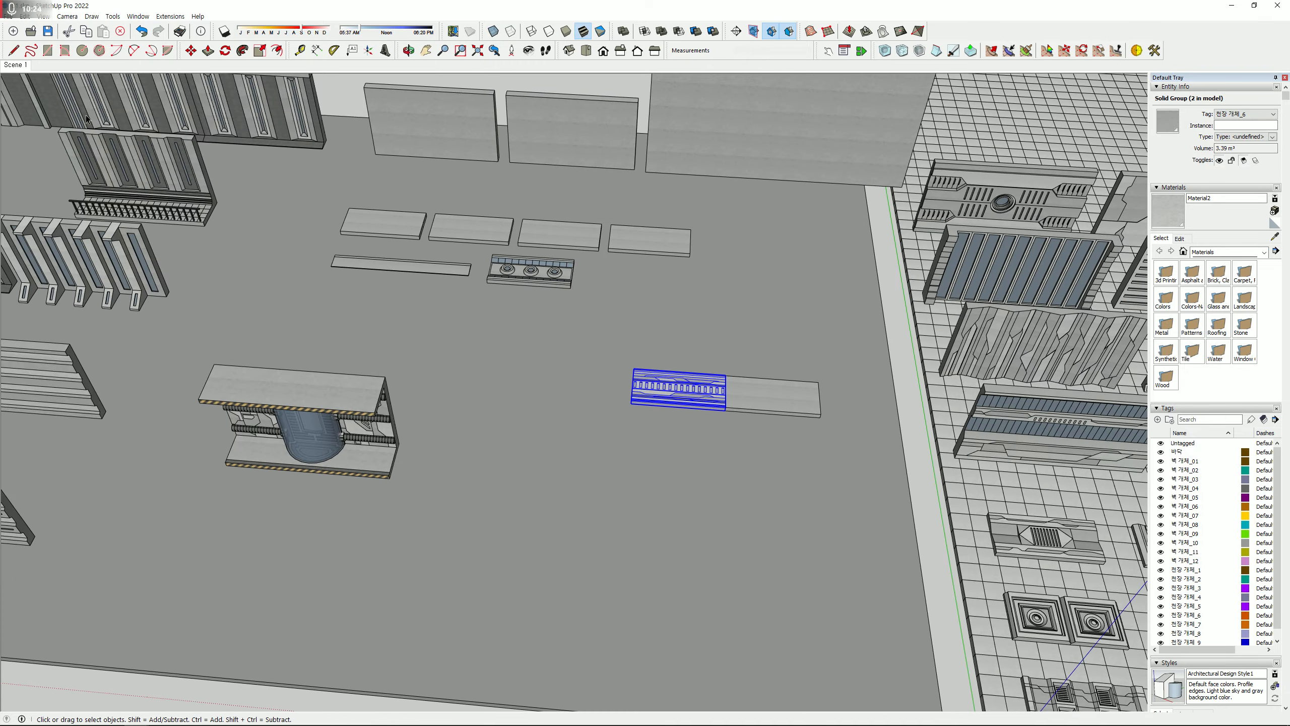
- Draw a rectangle about 15500 by 5700 mm on the dark platform and extrude it up about 303 mm
{"action": "left_click", "coordinate": [48, 51]}
{"action": "left_click", "coordinate": [460, 454]}
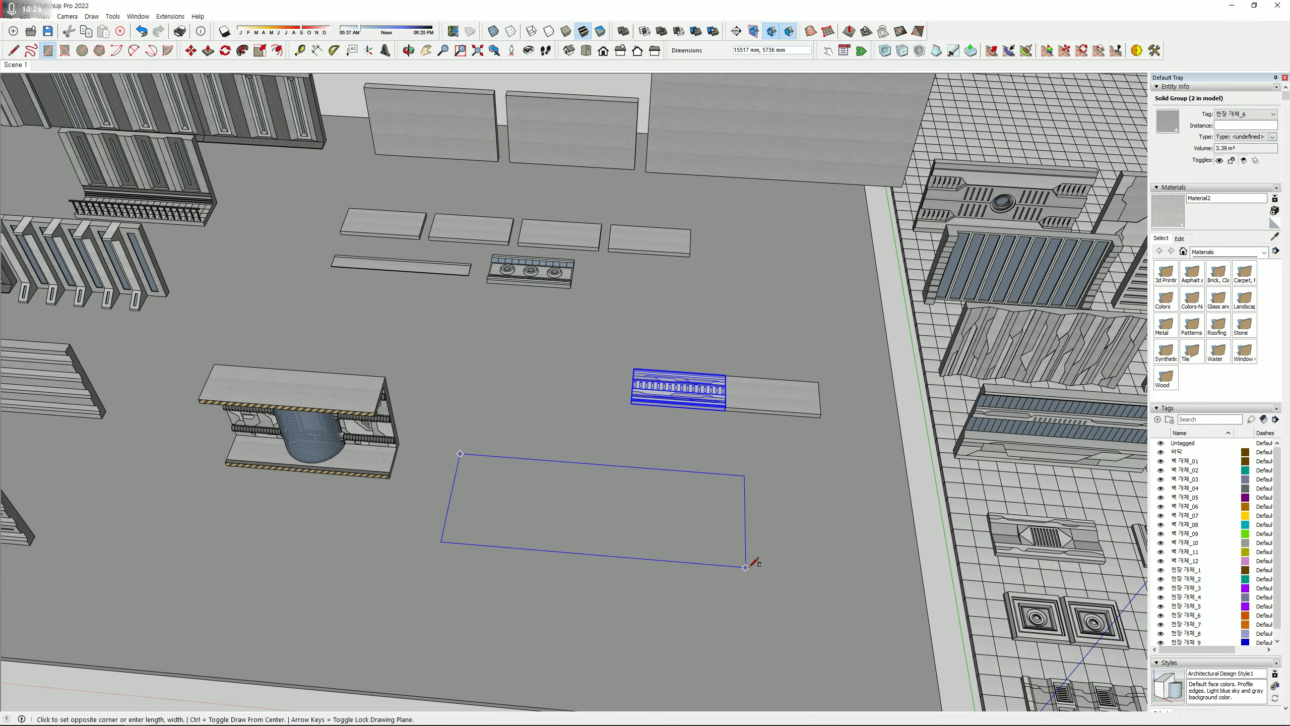
{"action": "left_click", "coordinate": [750, 565]}
{"action": "key", "text": "p"}
{"action": "middle_click_drag", "start_coordinate": [671, 528], "coordinate": [614, 486]}
{"action": "left_click", "coordinate": [623, 495]}
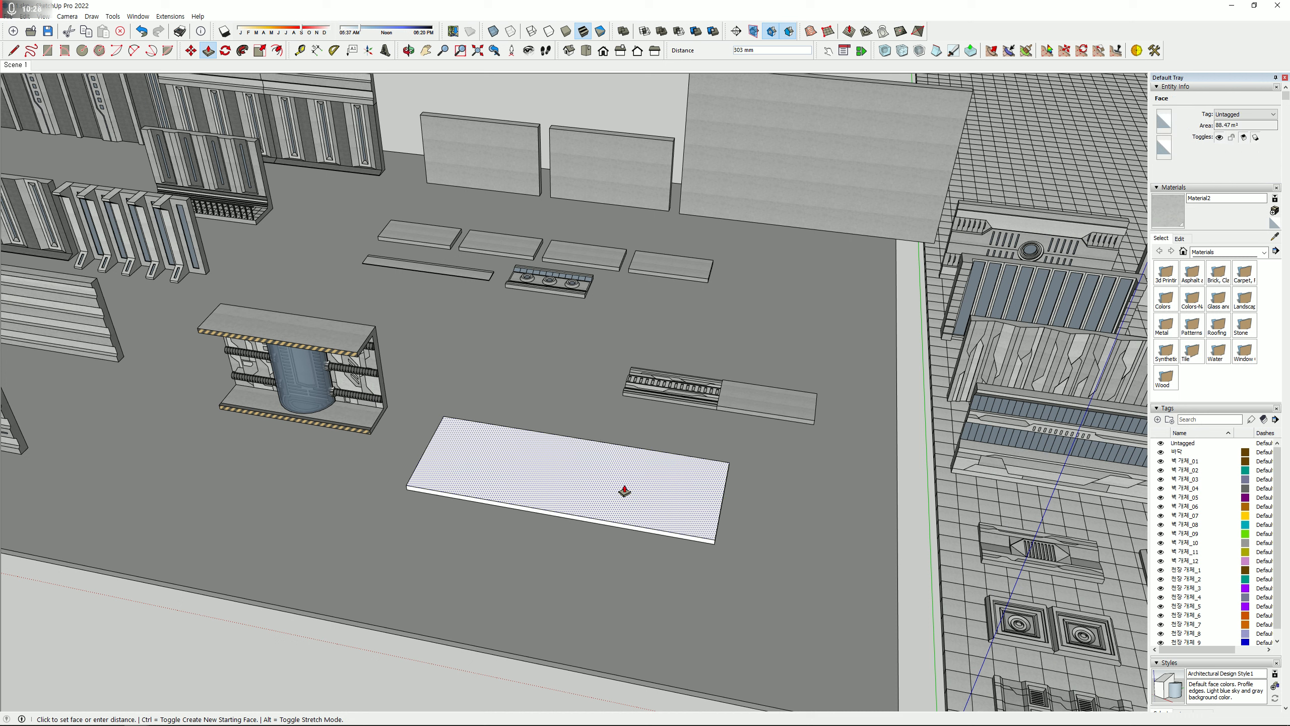
{"action": "left_click", "coordinate": [624, 491]}
{"action": "key", "text": "space"}
{"action": "key", "text": "space"}
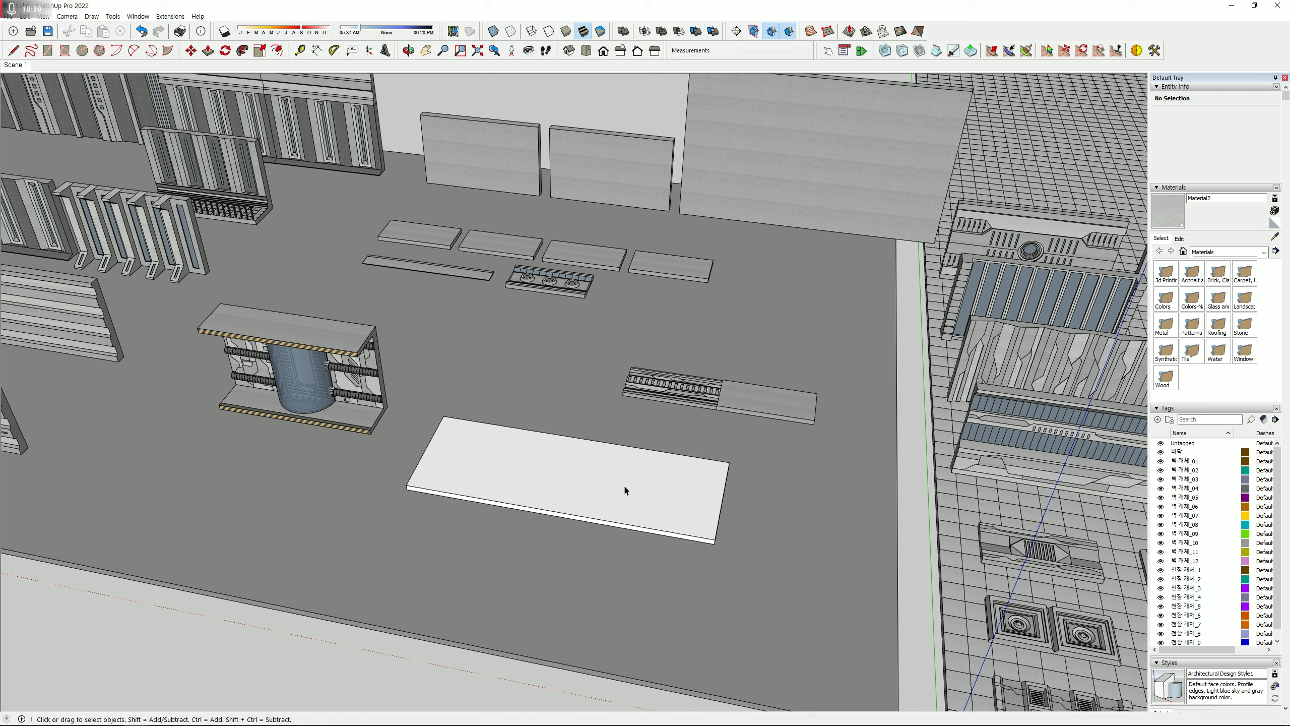
- Scale the new slab's top face inward about its centre to give the slab sloped edges
{"action": "left_click", "coordinate": [625, 491]}
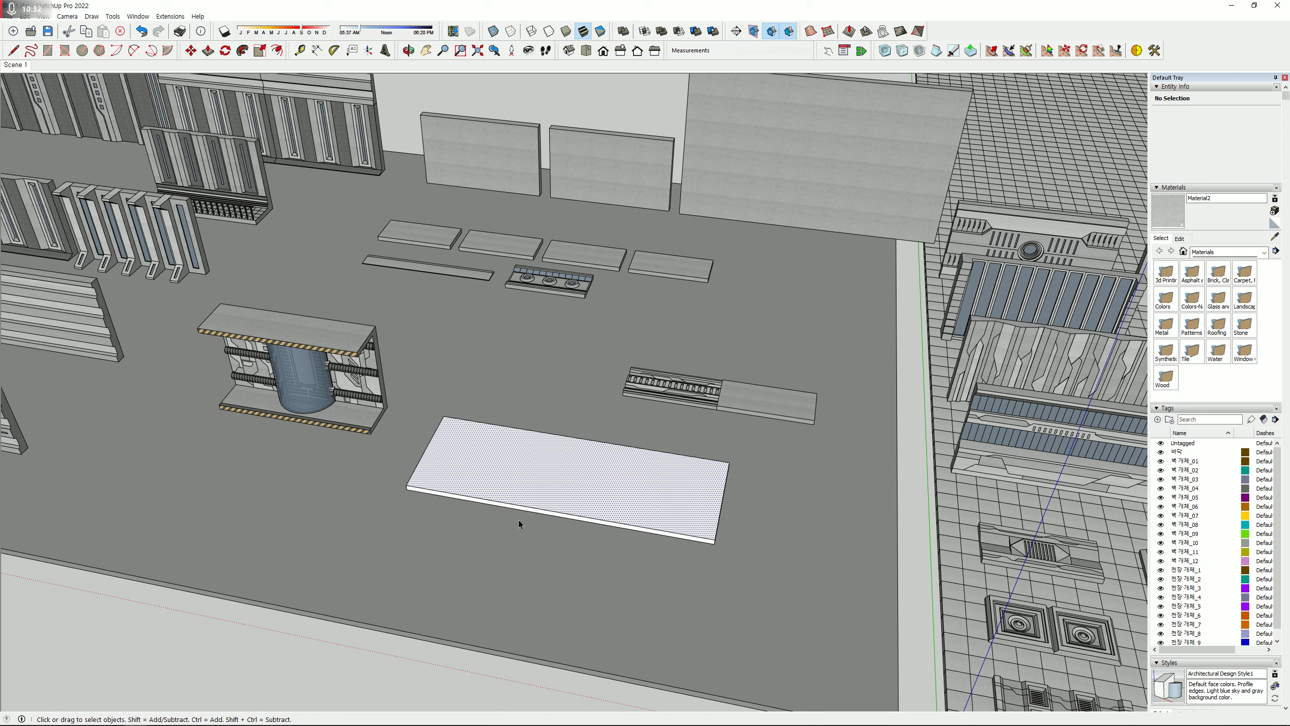
{"action": "key", "text": "s"}
{"action": "left_click_drag", "start_coordinate": [557, 512], "coordinate": [559, 505], "text": "ctrl"}
{"action": "left_click", "coordinate": [719, 499]}
{"action": "left_click", "coordinate": [712, 497]}
{"action": "key", "text": "space"}
- Select all the geometry of the bevelled slab and make it a group
{"action": "left_click", "coordinate": [909, 550]}
{"action": "double_click", "coordinate": [612, 502]}
{"action": "right_click", "coordinate": [612, 502]}
{"action": "left_click", "coordinate": [519, 479]}
{"action": "triple_click", "coordinate": [516, 477]}
{"action": "right_click", "coordinate": [516, 476]}
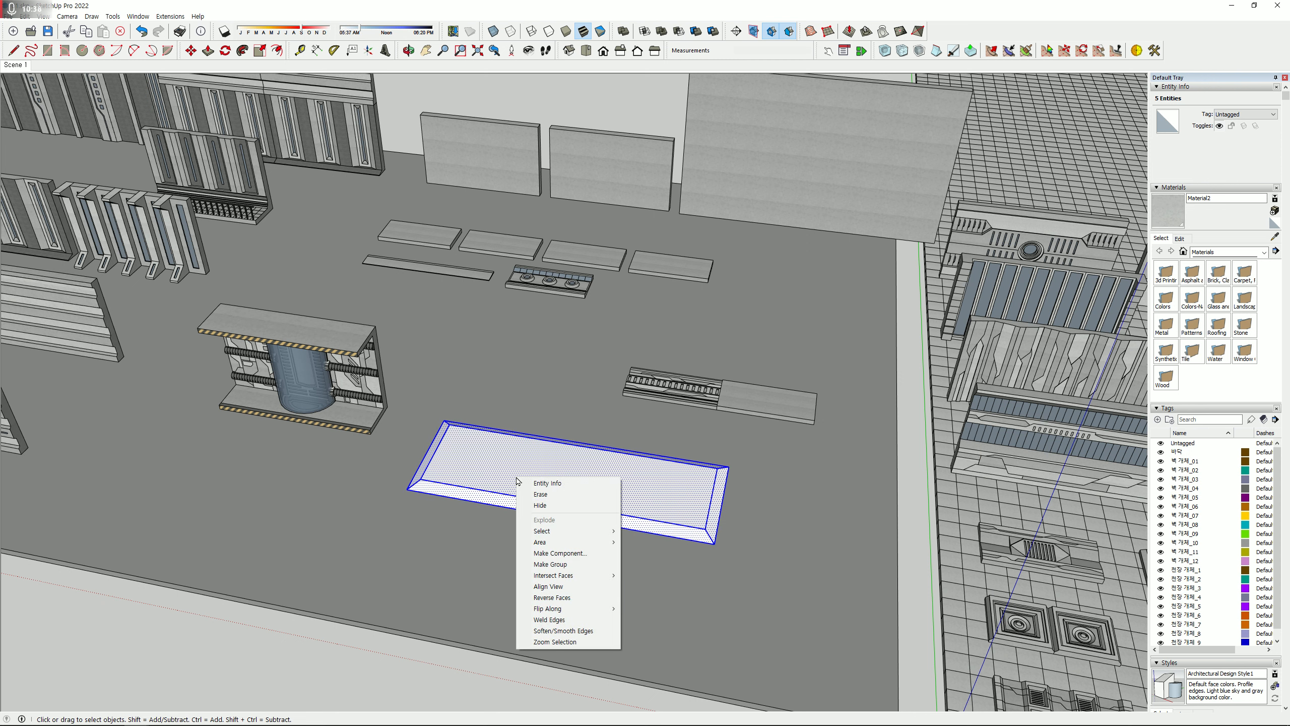
{"action": "key", "text": "g"}
- Copy the bevelled slab group about 6200 mm so the copy lies in front of the original
{"action": "key", "text": "m"}
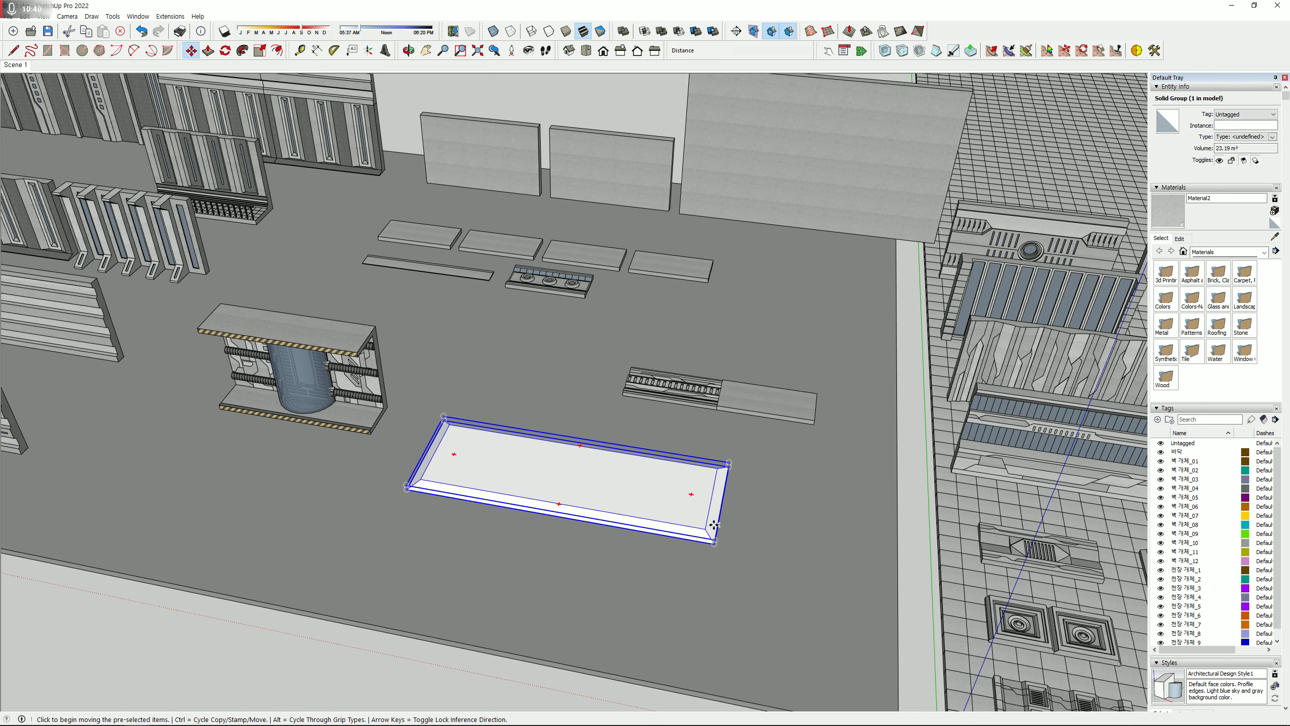
{"action": "left_click", "coordinate": [643, 552]}
{"action": "key", "text": "ctrl"}
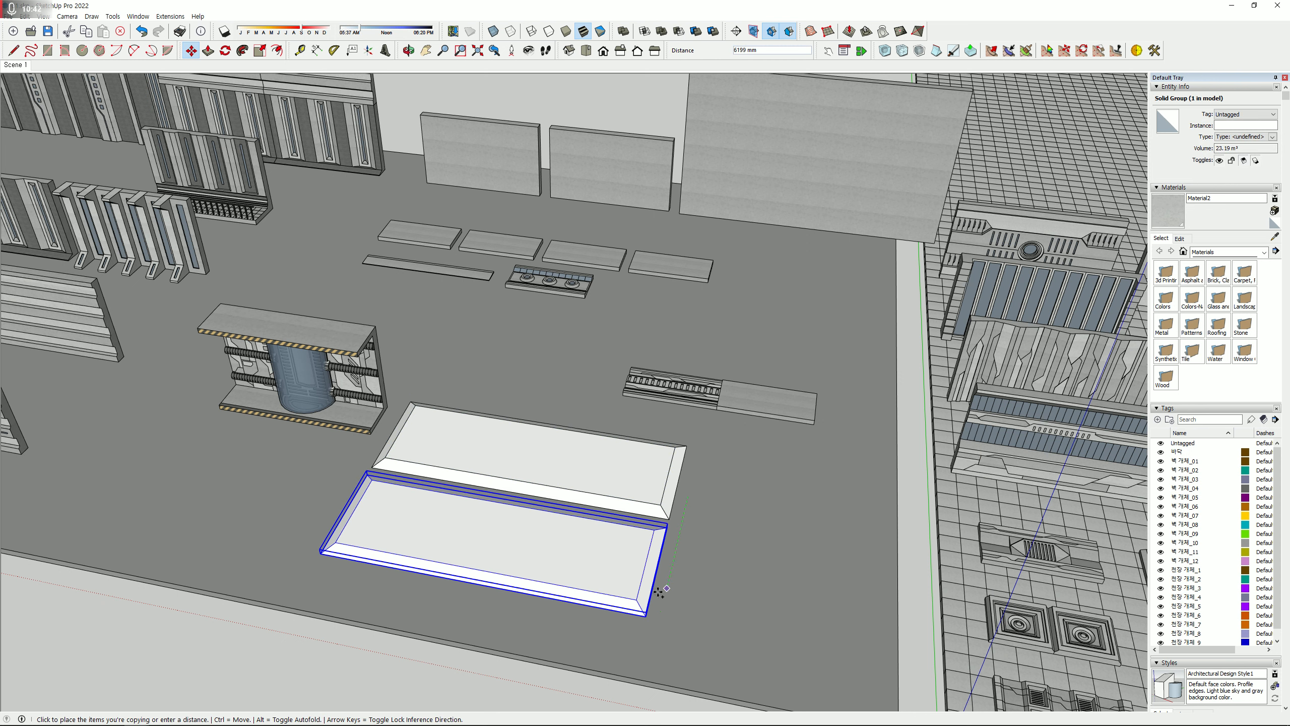
{"action": "left_click", "coordinate": [666, 591]}
{"action": "key", "text": "space"}
- Place another copy of the bevelled slab on the gridded floor beyond the wall modules
{"action": "left_click", "coordinate": [587, 531]}
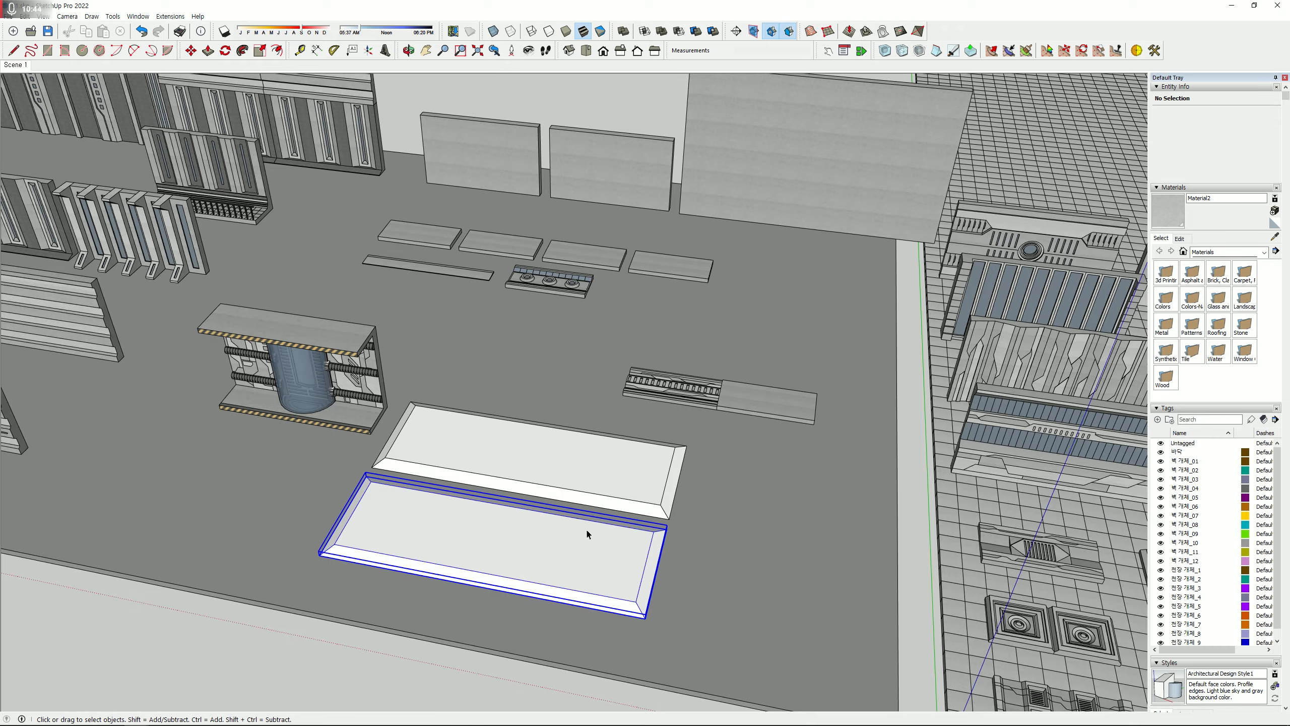
{"action": "key", "text": "m"}
{"action": "left_click", "coordinate": [471, 616]}
{"action": "key", "text": "ctrl"}
{"action": "scroll", "coordinate": [692, 611], "scroll_direction": "down", "scroll_amount": 2}
{"action": "middle_click_drag", "start_coordinate": [904, 472], "coordinate": [86, 426], "text": "shift"}
{"action": "left_click", "coordinate": [811, 554]}
{"action": "key", "text": "space"}
- Examine the bevelled slab copy on the gridded floor beside the upright wall modules
{"action": "scroll", "coordinate": [813, 478], "scroll_direction": "up", "scroll_amount": 3}
{"action": "middle_click_drag", "start_coordinate": [821, 527], "coordinate": [603, 330]}
{"action": "scroll", "coordinate": [604, 330], "scroll_direction": "down", "scroll_amount": 1}
{"action": "left_click", "coordinate": [647, 506]}
{"action": "left_click", "coordinate": [863, 337]}
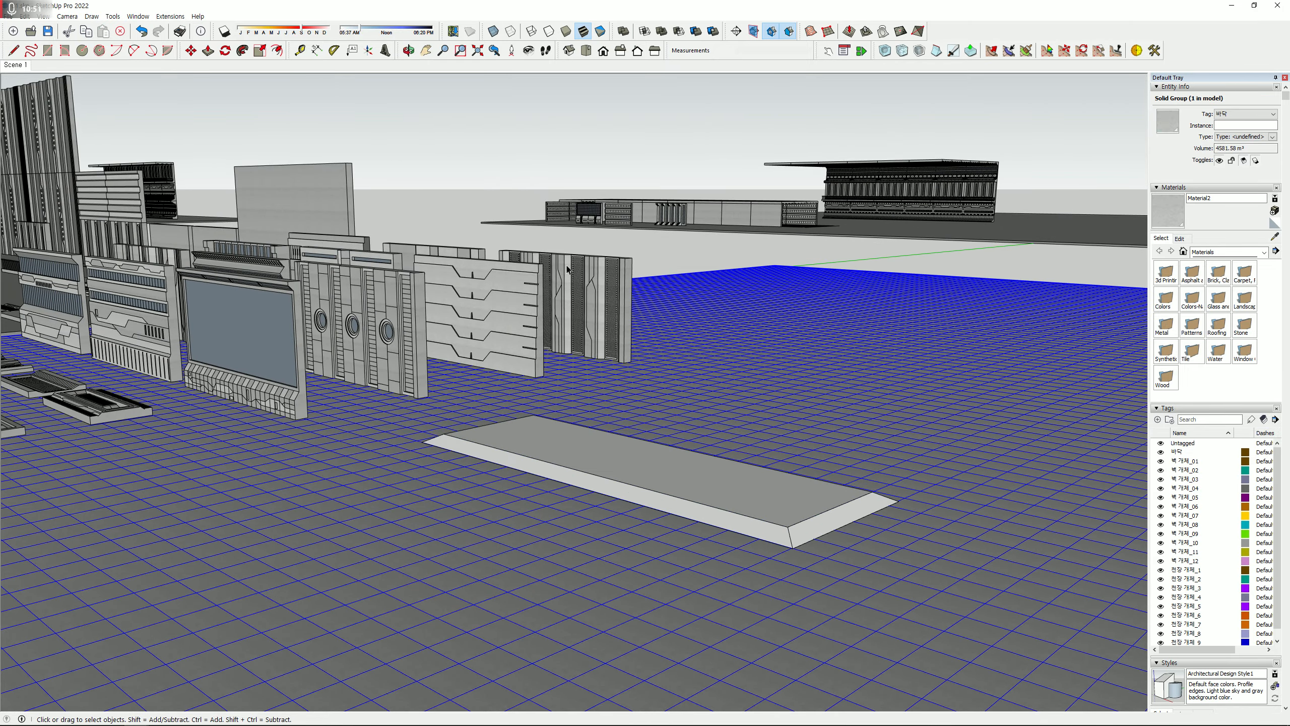
{"action": "key", "text": "ctrl+t"}
{"action": "left_click", "coordinate": [788, 500]}
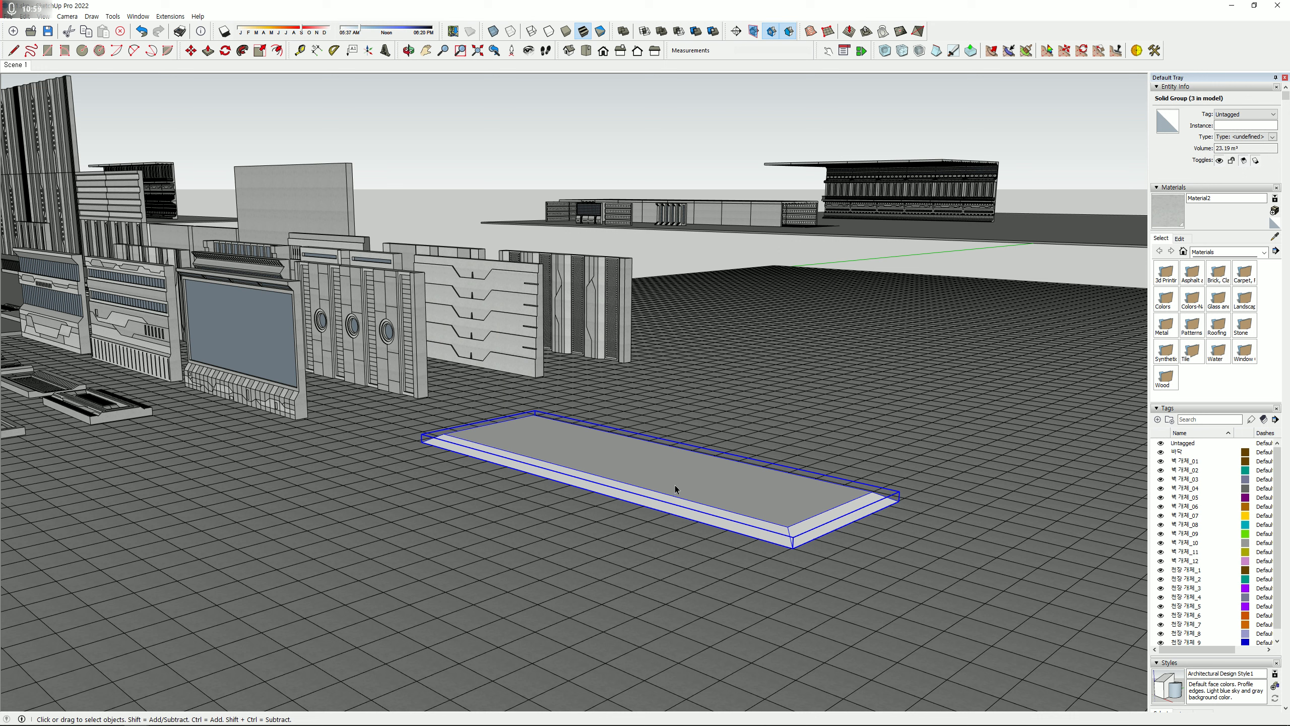
{"action": "left_click", "coordinate": [696, 246]}
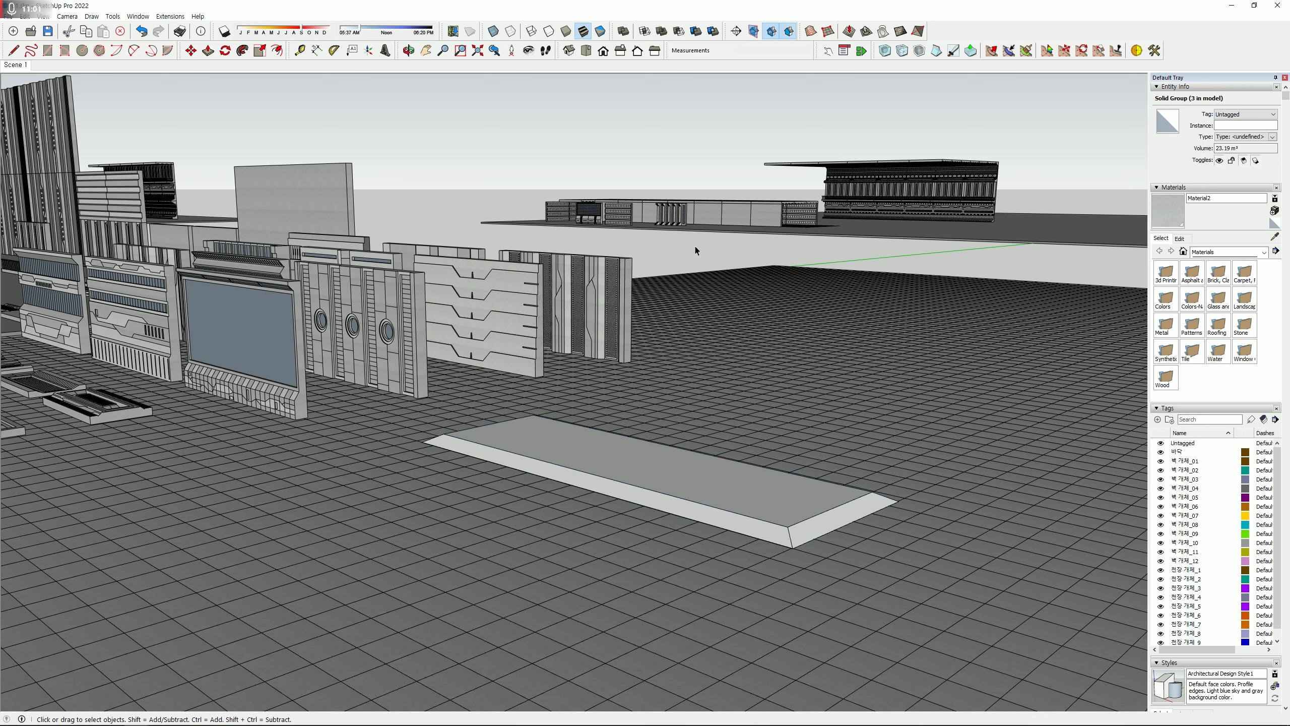
- Return to the capsule platform and examine the bottom end module of the three-tier capsule wall
{"action": "middle_click_drag", "start_coordinate": [567, 432], "coordinate": [493, 382]}
{"action": "scroll", "coordinate": [621, 487], "scroll_direction": "down", "scroll_amount": 2}
{"action": "middle_click_drag", "start_coordinate": [230, 418], "coordinate": [645, 531], "text": "shift"}
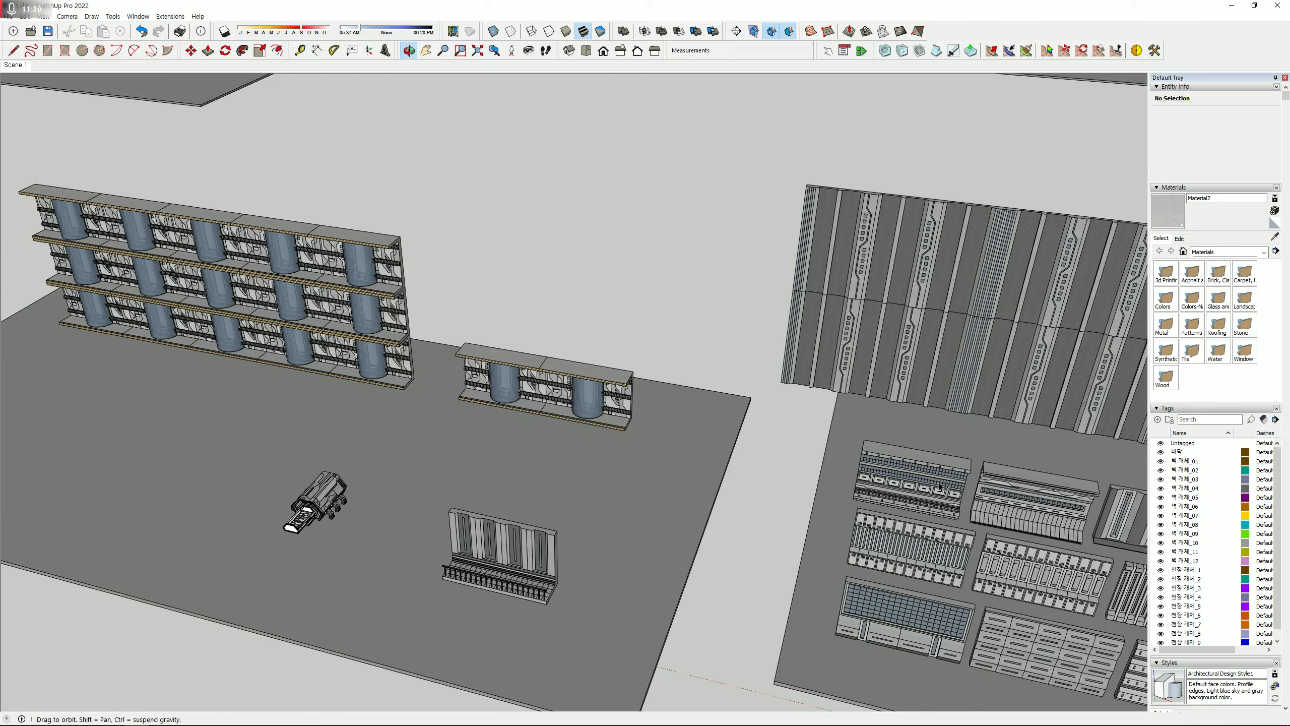
{"action": "scroll", "coordinate": [569, 430], "scroll_direction": "down", "scroll_amount": 1}
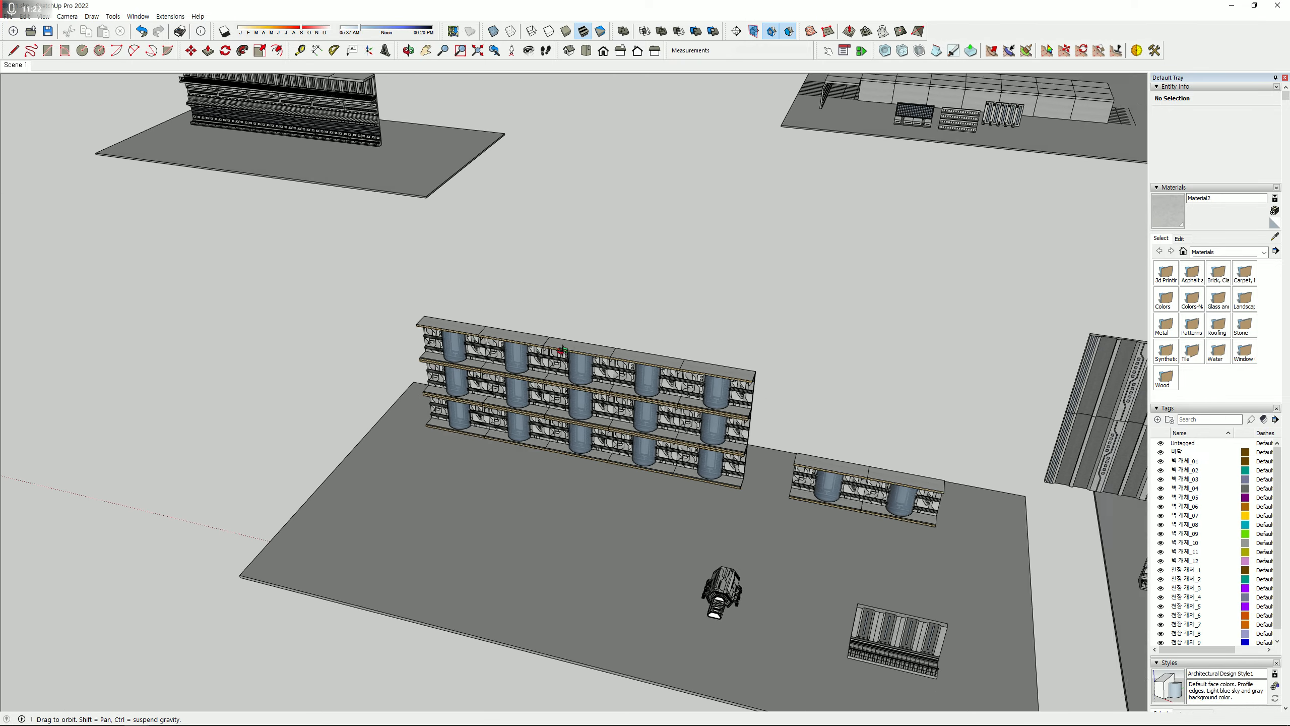
{"action": "middle_click_drag", "start_coordinate": [569, 429], "coordinate": [581, 402]}
{"action": "scroll", "coordinate": [584, 407], "scroll_direction": "up", "scroll_amount": 10}
{"action": "middle_click_drag", "start_coordinate": [869, 564], "coordinate": [650, 496], "text": "shift"}
{"action": "left_click", "coordinate": [649, 496]}
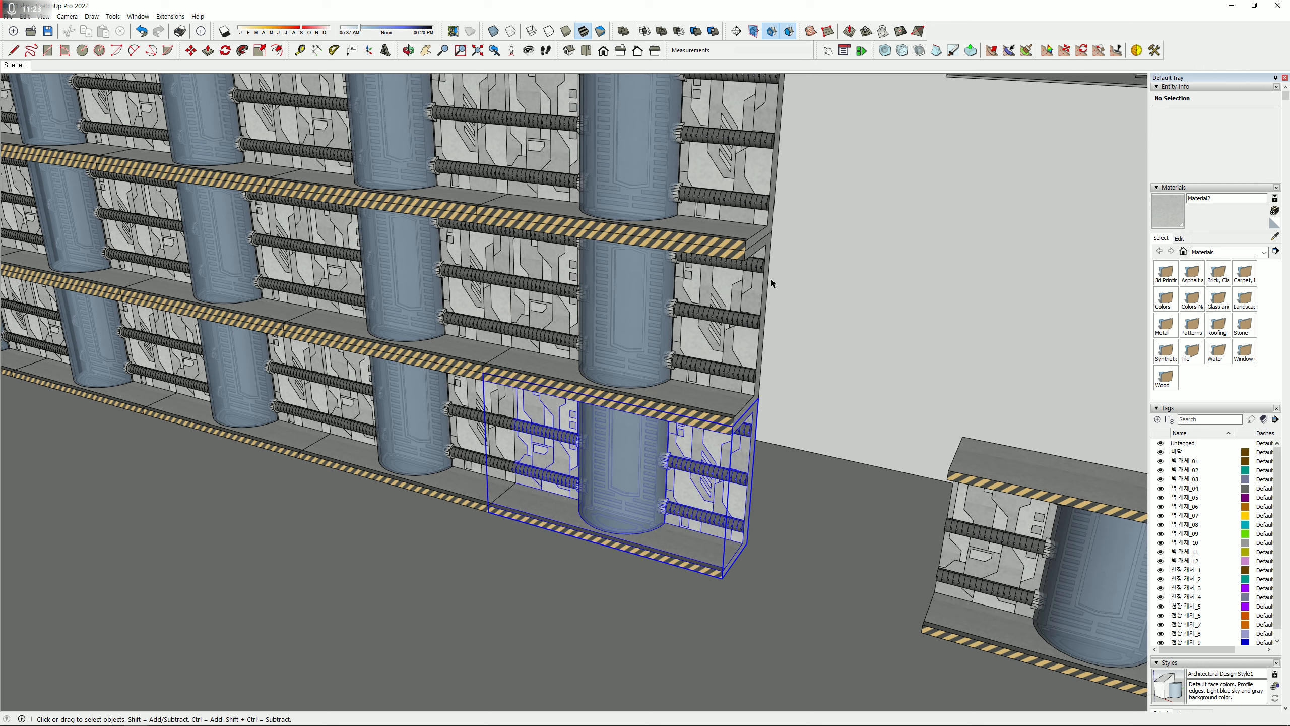
{"action": "scroll", "coordinate": [683, 549], "scroll_direction": "down", "scroll_amount": 4}
{"action": "scroll", "coordinate": [401, 435], "scroll_direction": "down", "scroll_amount": 1}
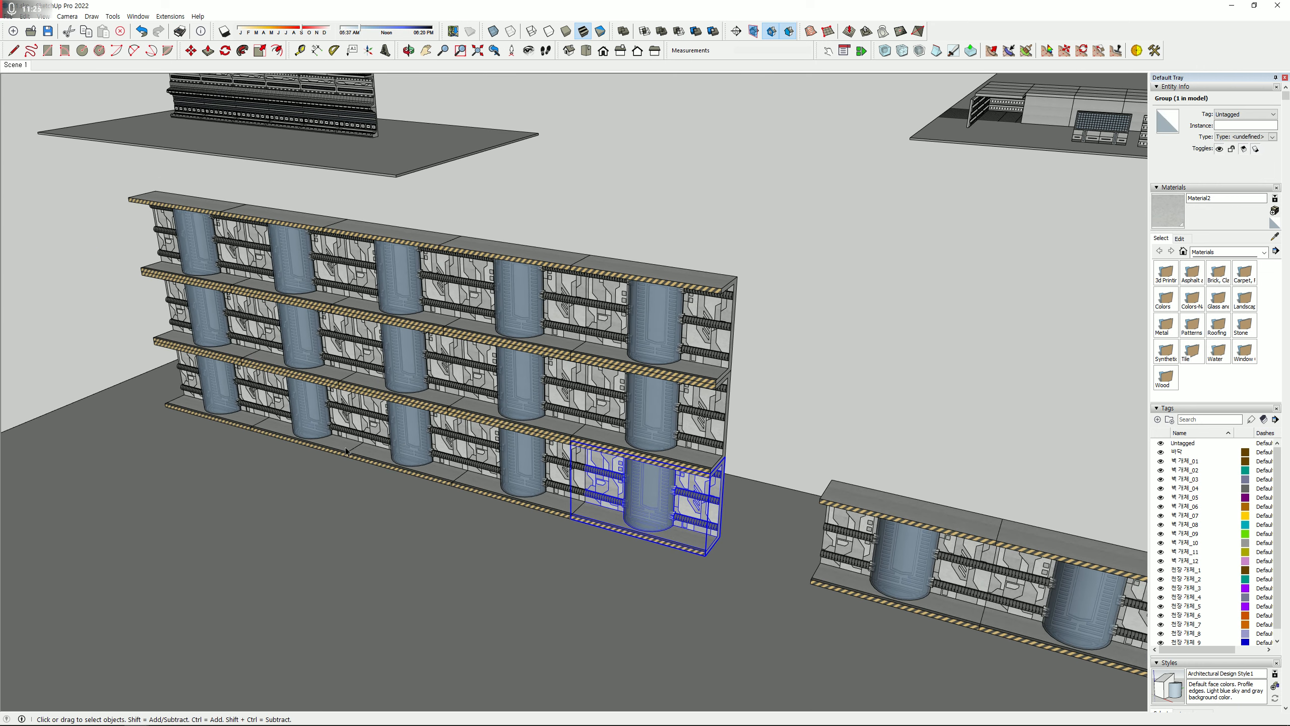
- Try to copy all 15 capsule wall modules upward by about 16215 mm, and undo the copy
{"action": "left_click_drag", "start_coordinate": [93, 152], "coordinate": [773, 582]}
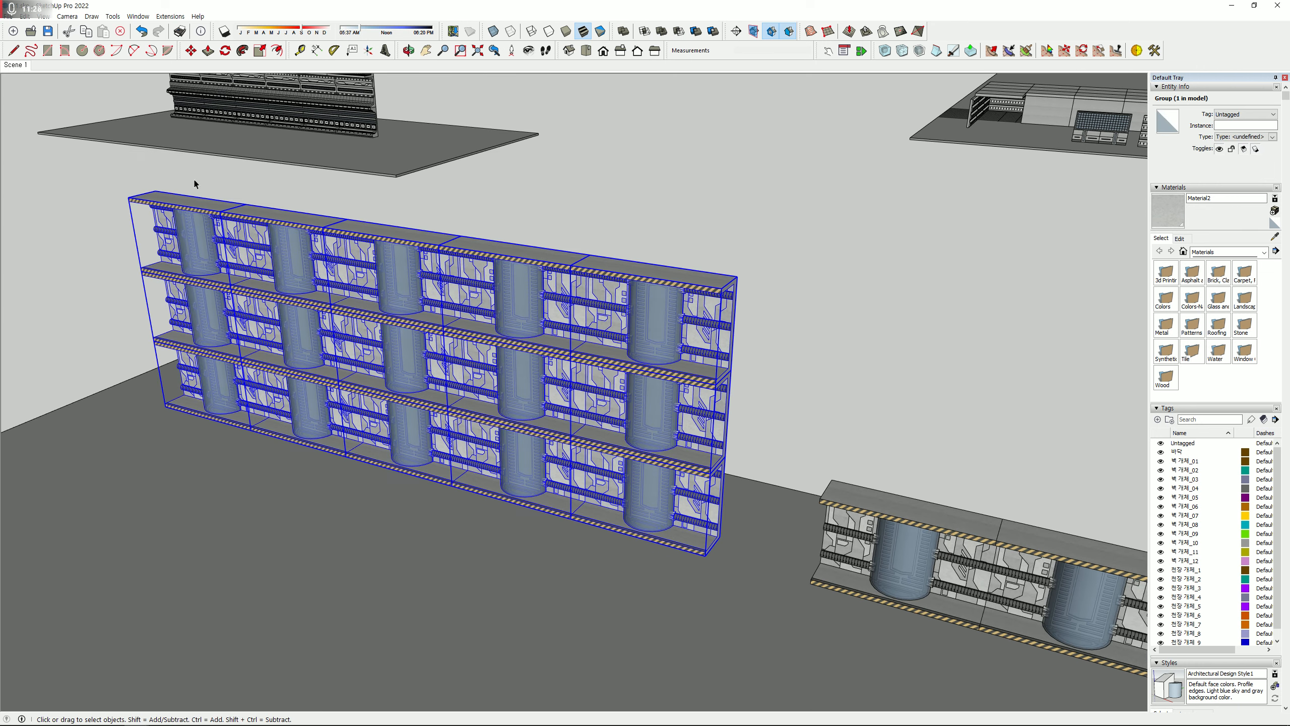
{"action": "key", "text": "m"}
{"action": "scroll", "coordinate": [706, 553], "scroll_direction": "up", "scroll_amount": 3}
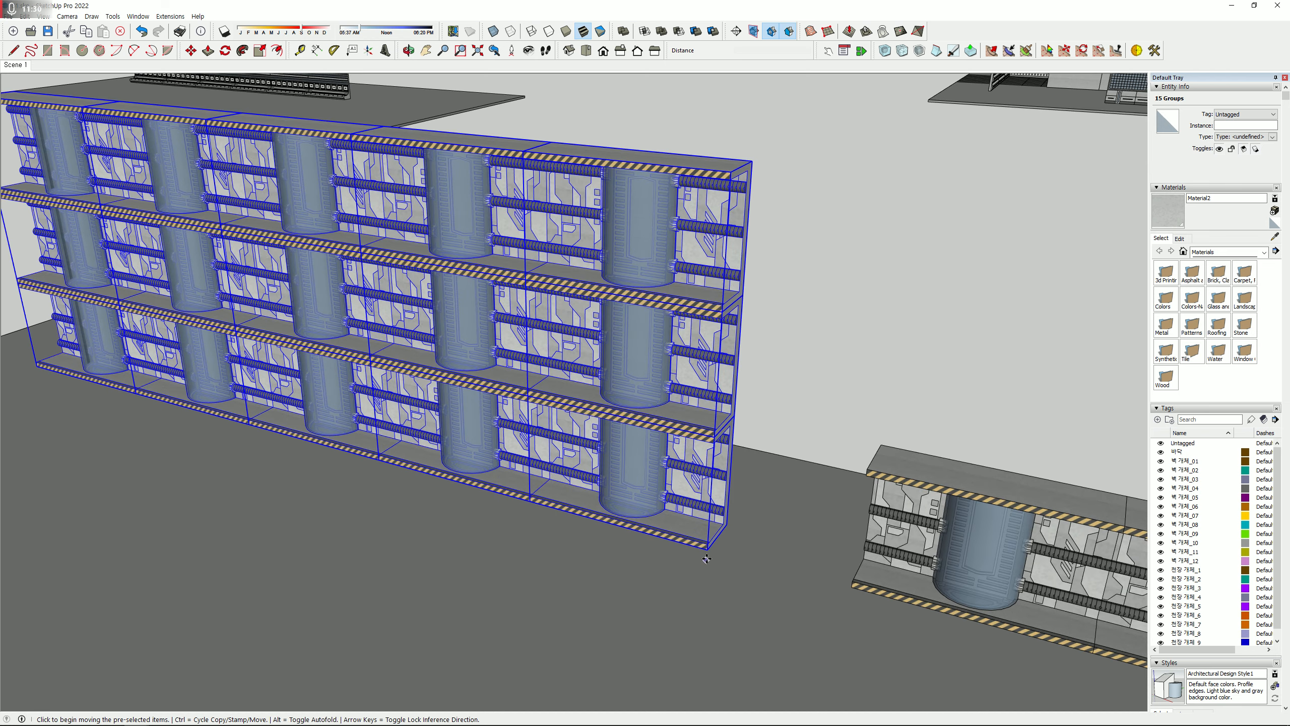
{"action": "key", "text": "ctrl"}
{"action": "left_click", "coordinate": [705, 553]}
{"action": "left_click", "coordinate": [730, 179]}
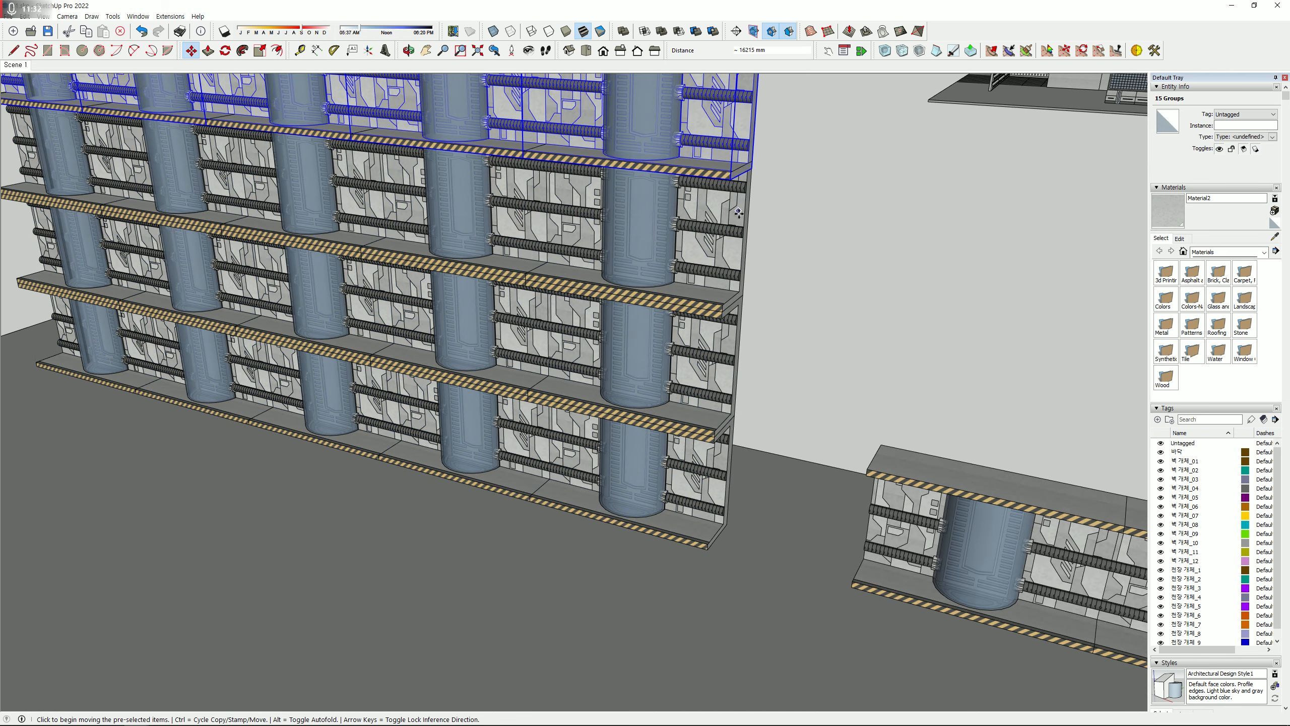
{"action": "key", "text": "ctrl+z"}
- Copy the whole three-tier capsule wall and stack the copy directly on top of the original
{"action": "scroll", "coordinate": [701, 524], "scroll_direction": "down", "scroll_amount": 3}
{"action": "key", "text": "space"}
{"action": "left_click_drag", "start_coordinate": [137, 184], "coordinate": [740, 552]}
{"action": "key", "text": "m"}
{"action": "scroll", "coordinate": [740, 553], "scroll_direction": "up", "scroll_amount": 3}
{"action": "key", "text": "ctrl"}
{"action": "left_click", "coordinate": [704, 507]}
{"action": "scroll", "coordinate": [681, 437], "scroll_direction": "up", "scroll_amount": 2}
{"action": "left_click", "coordinate": [681, 437]}
{"action": "key", "text": "space"}
{"action": "left_click", "coordinate": [782, 432]}
- Examine the heightened capsule wall and the rows of wall modules on the neighbouring platform
{"action": "scroll", "coordinate": [782, 433], "scroll_direction": "down", "scroll_amount": 4}
{"action": "middle_click_drag", "start_coordinate": [564, 431], "coordinate": [271, 432]}
{"action": "middle_click_drag", "start_coordinate": [271, 432], "coordinate": [464, 569], "text": "shift"}
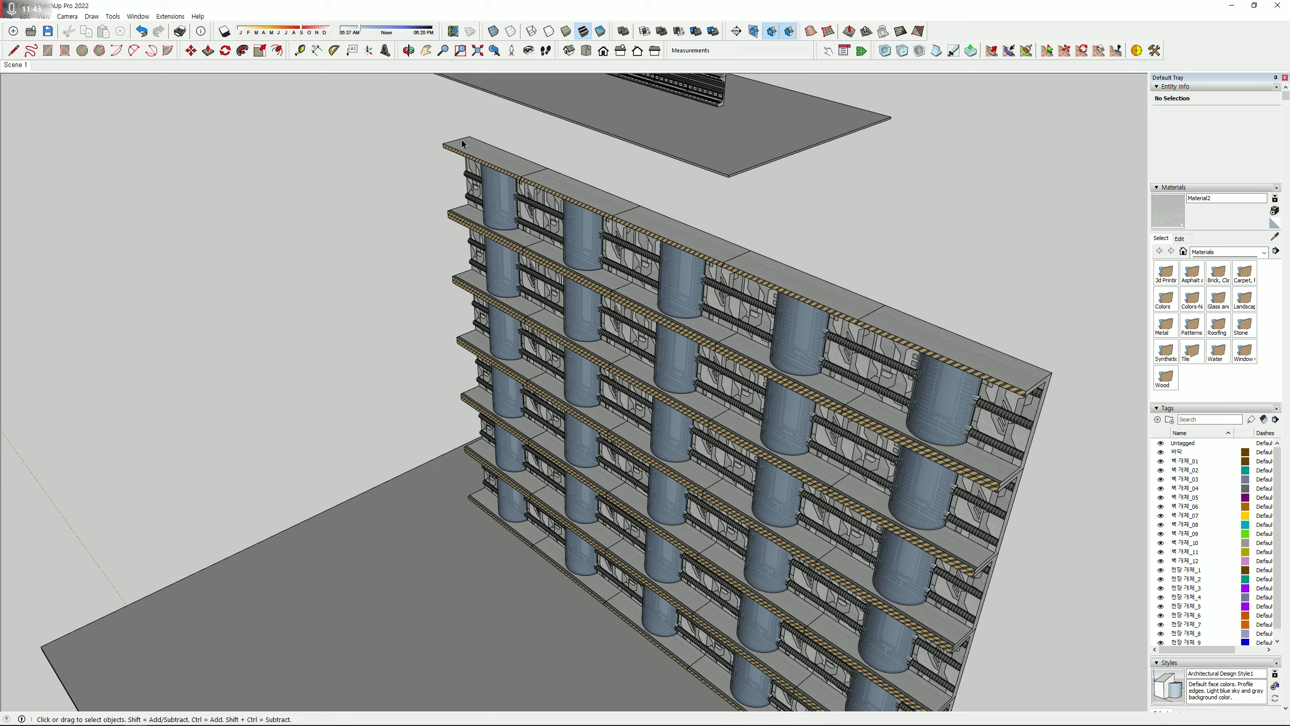
{"action": "middle_click_drag", "start_coordinate": [530, 350], "coordinate": [833, 437]}
{"action": "middle_click_drag", "start_coordinate": [833, 437], "coordinate": [425, 442], "text": "shift"}
{"action": "left_click", "coordinate": [589, 422]}
{"action": "scroll", "coordinate": [590, 422], "scroll_direction": "up", "scroll_amount": 3}
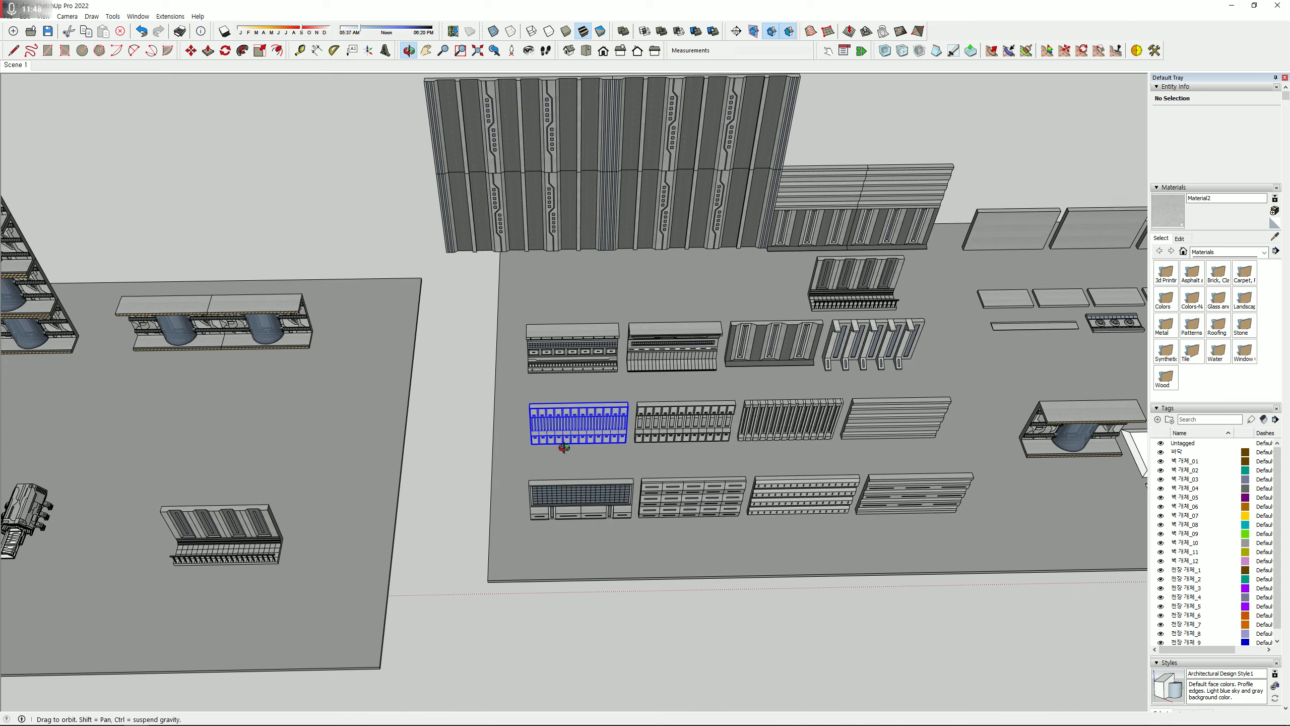
{"action": "left_click", "coordinate": [722, 492]}
{"action": "scroll", "coordinate": [808, 487], "scroll_direction": "up", "scroll_amount": 3}
{"action": "middle_click_drag", "start_coordinate": [860, 422], "coordinate": [791, 465], "text": "shift"}
- Copy the horizontally ribbed wall module from the middle row to the floor in front of the capsule wall
{"action": "left_click", "coordinate": [839, 445]}
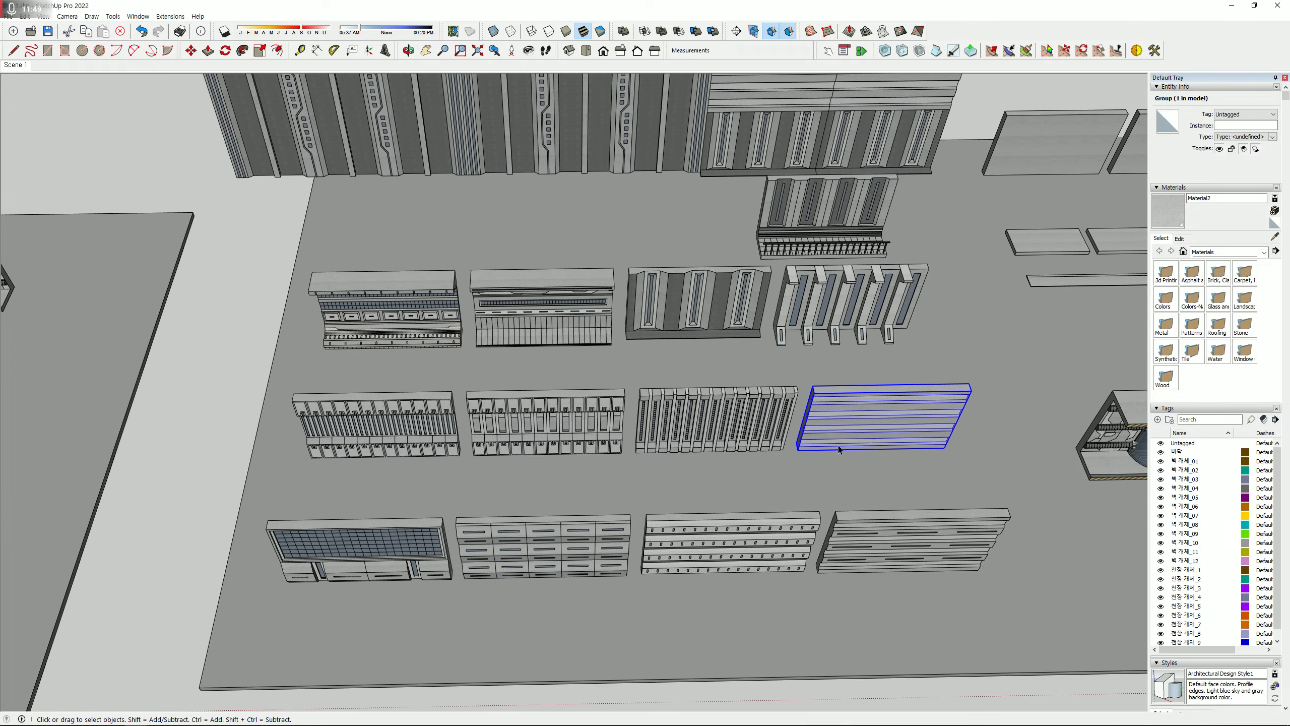
{"action": "key", "text": "m"}
{"action": "key", "text": "ctrl"}
{"action": "left_click", "coordinate": [862, 465]}
{"action": "middle_click_drag", "start_coordinate": [399, 412], "coordinate": [950, 508], "text": "shift"}
{"action": "middle_click_drag", "start_coordinate": [305, 477], "coordinate": [843, 498], "text": "shift"}
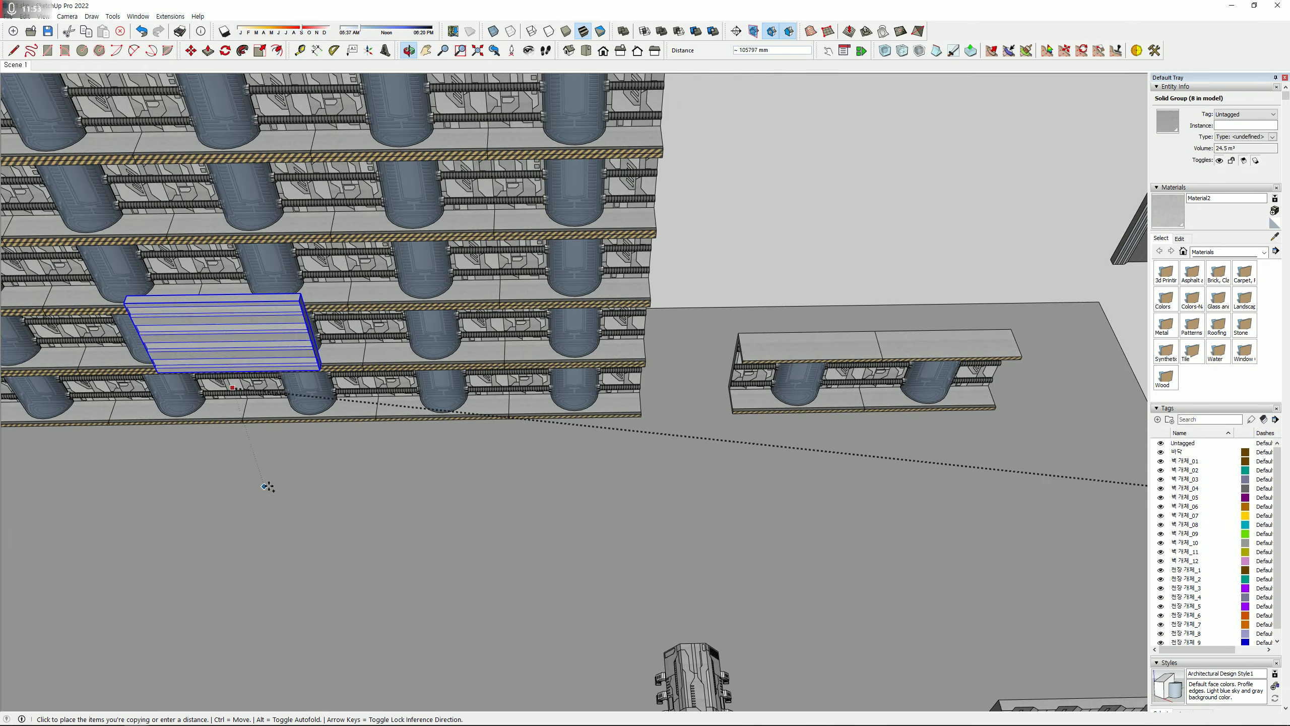
{"action": "middle_click_drag", "start_coordinate": [51, 498], "coordinate": [738, 534], "text": "shift"}
{"action": "left_click", "coordinate": [686, 535]}
- Rotate the copied ribbed wall module 90 degrees on the floor
{"action": "scroll", "coordinate": [816, 545], "scroll_direction": "up", "scroll_amount": 3}
{"action": "key", "text": "q"}
{"action": "left_click", "coordinate": [800, 567]}
{"action": "left_click", "coordinate": [792, 529]}
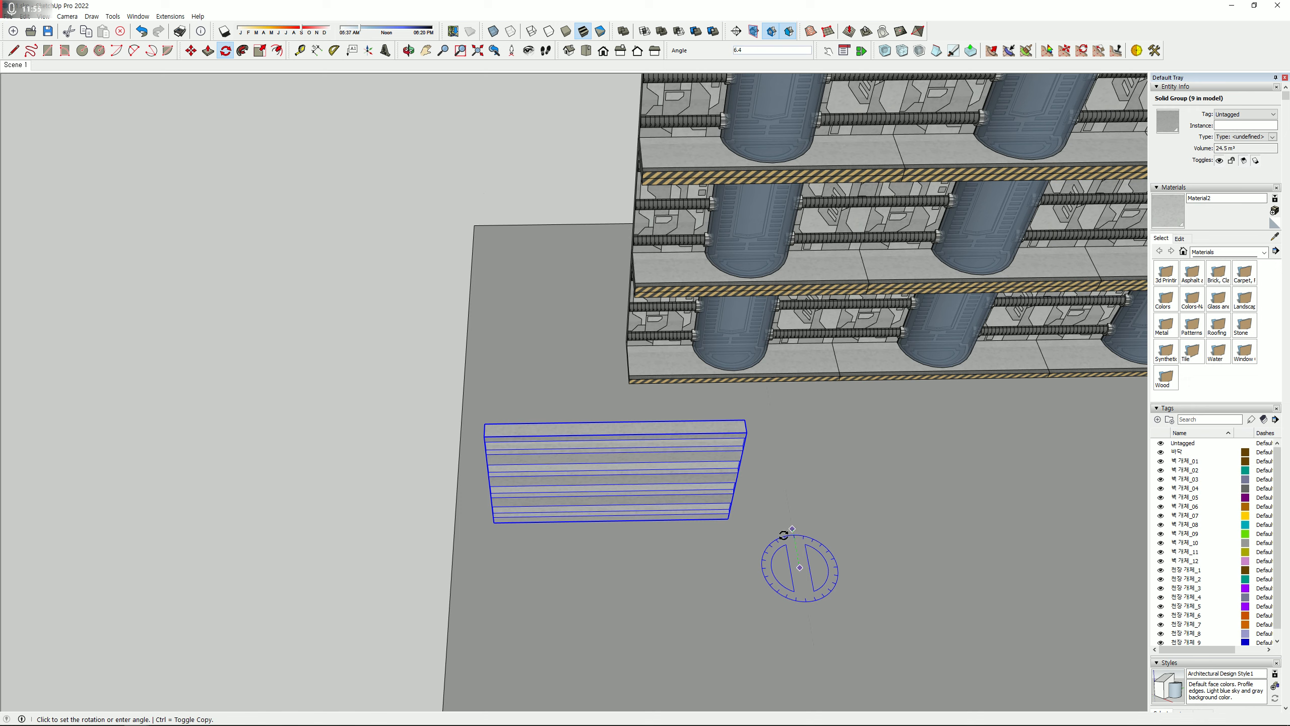
{"action": "left_click", "coordinate": [761, 567]}
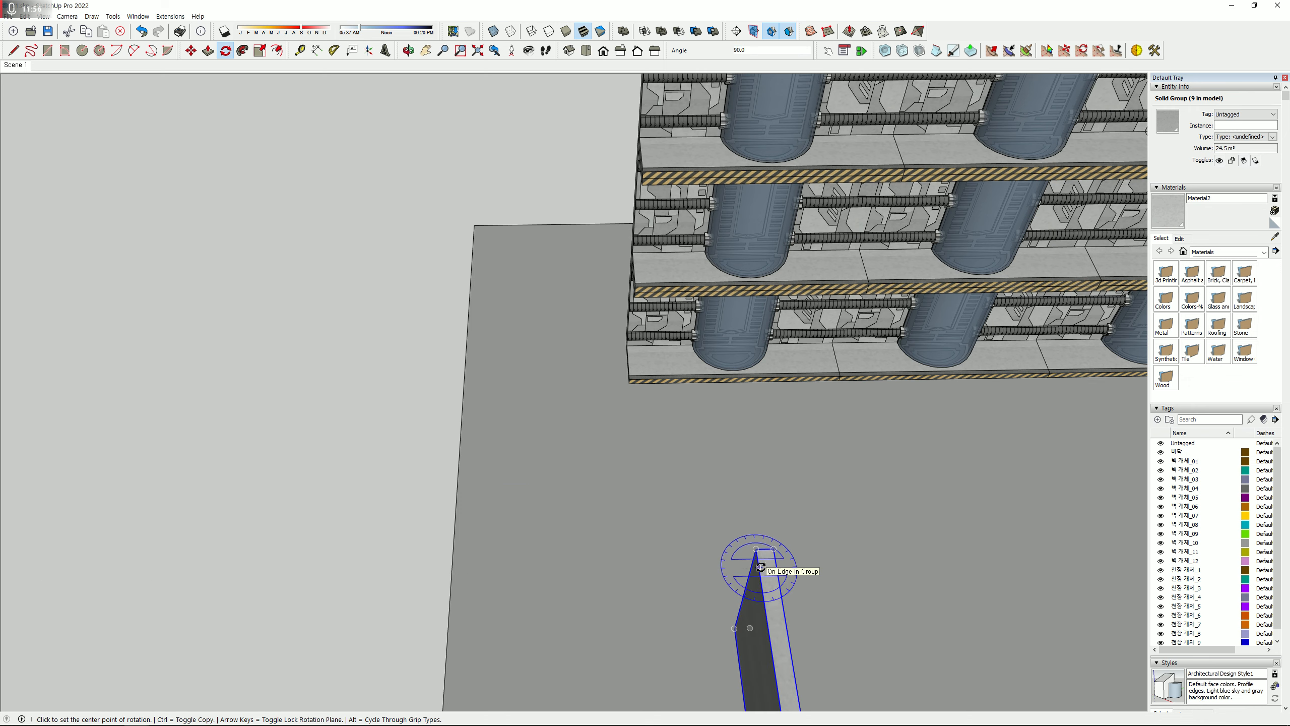
- Move the rotated ribbed module about 14441 mm to the end of the capsule wall, perpendicular to it
{"action": "scroll", "coordinate": [760, 567], "scroll_direction": "down", "scroll_amount": 3}
{"action": "key", "text": "m"}
{"action": "middle_click_drag", "start_coordinate": [734, 561], "coordinate": [960, 523]}
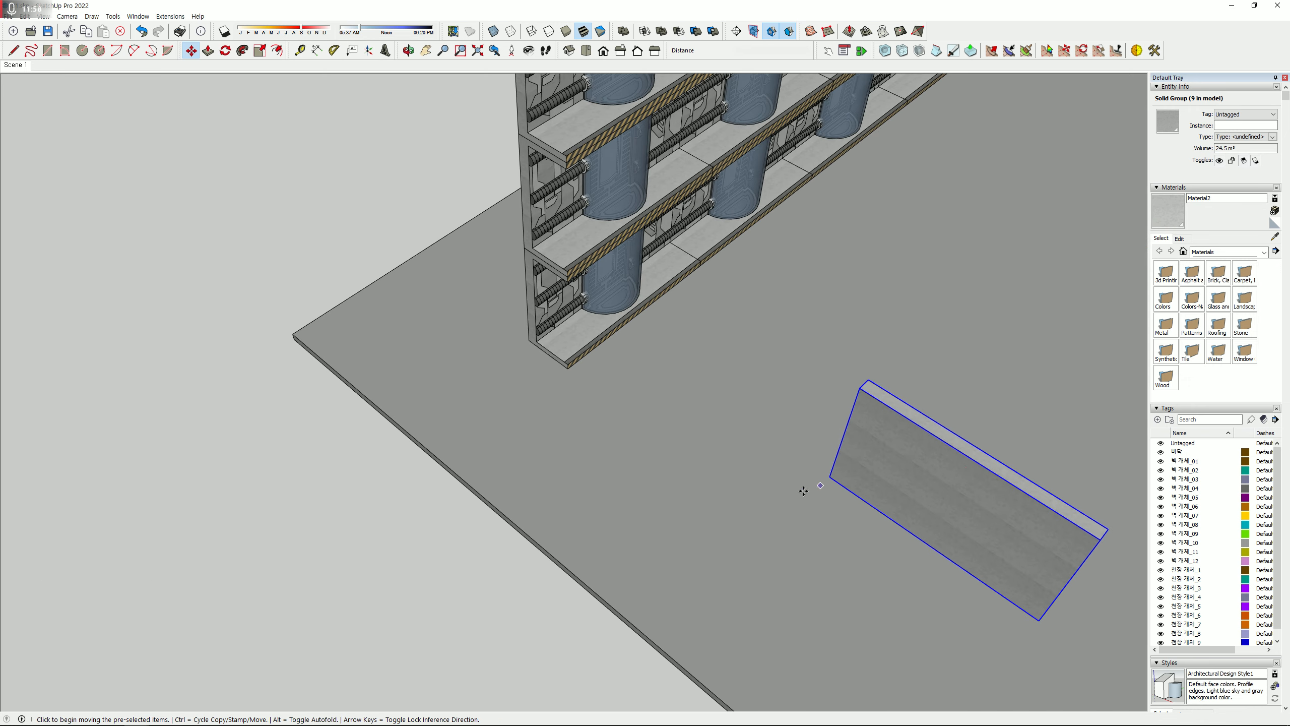
{"action": "left_click", "coordinate": [803, 491]}
{"action": "left_click", "coordinate": [482, 367]}
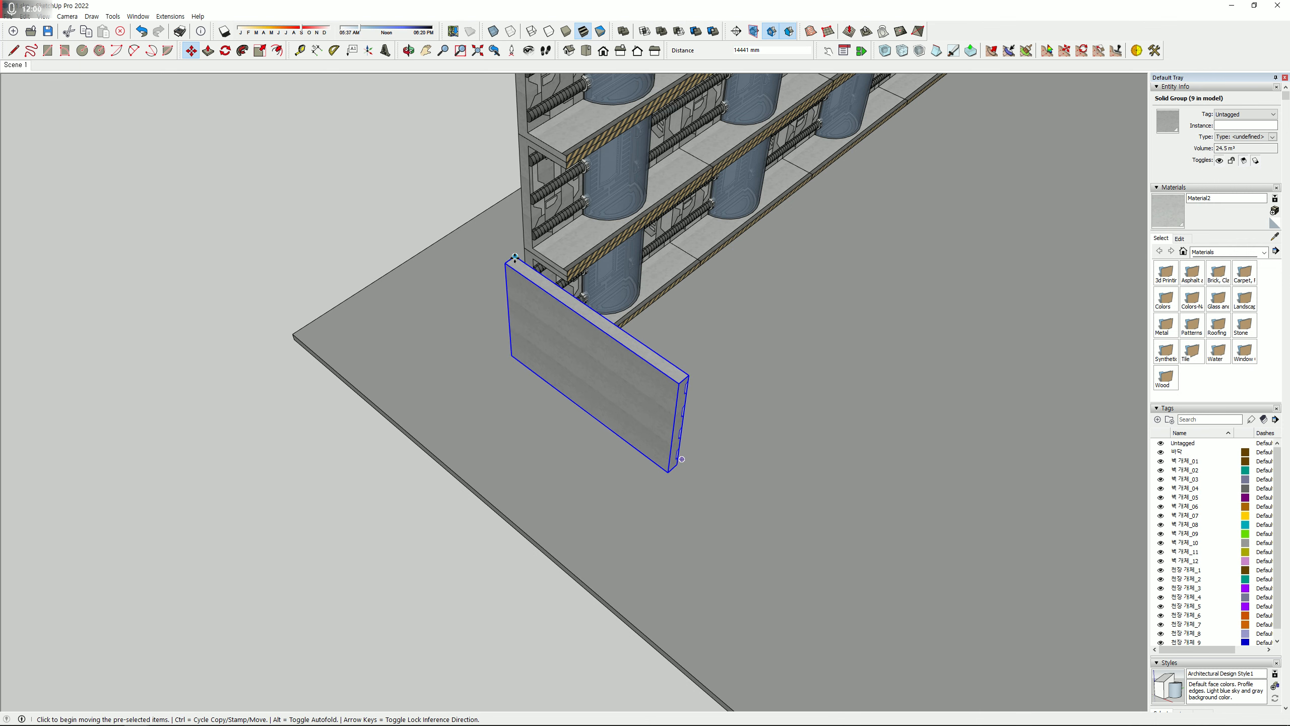
- Snap the ribbed module's upper corner to the adjoining corner at the end of the capsule wall
{"action": "left_click", "coordinate": [515, 257]}
{"action": "left_click", "coordinate": [524, 250]}
{"action": "scroll", "coordinate": [611, 251], "scroll_direction": "up", "scroll_amount": 10}
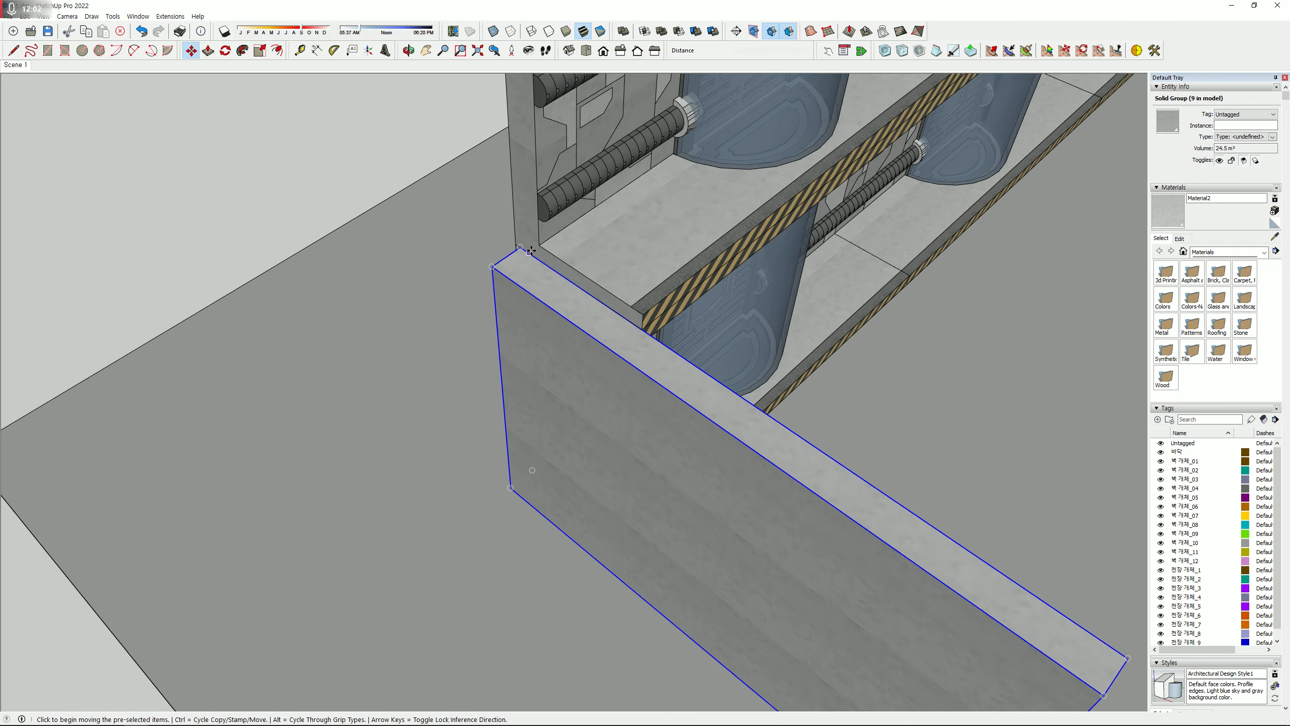
- Copy the ribbed module upward at 5500 mm spacing five times to match the capsule wall's height
{"action": "key", "text": "ctrl"}
{"action": "left_click", "coordinate": [592, 570]}
{"action": "type", "text": "5500"}
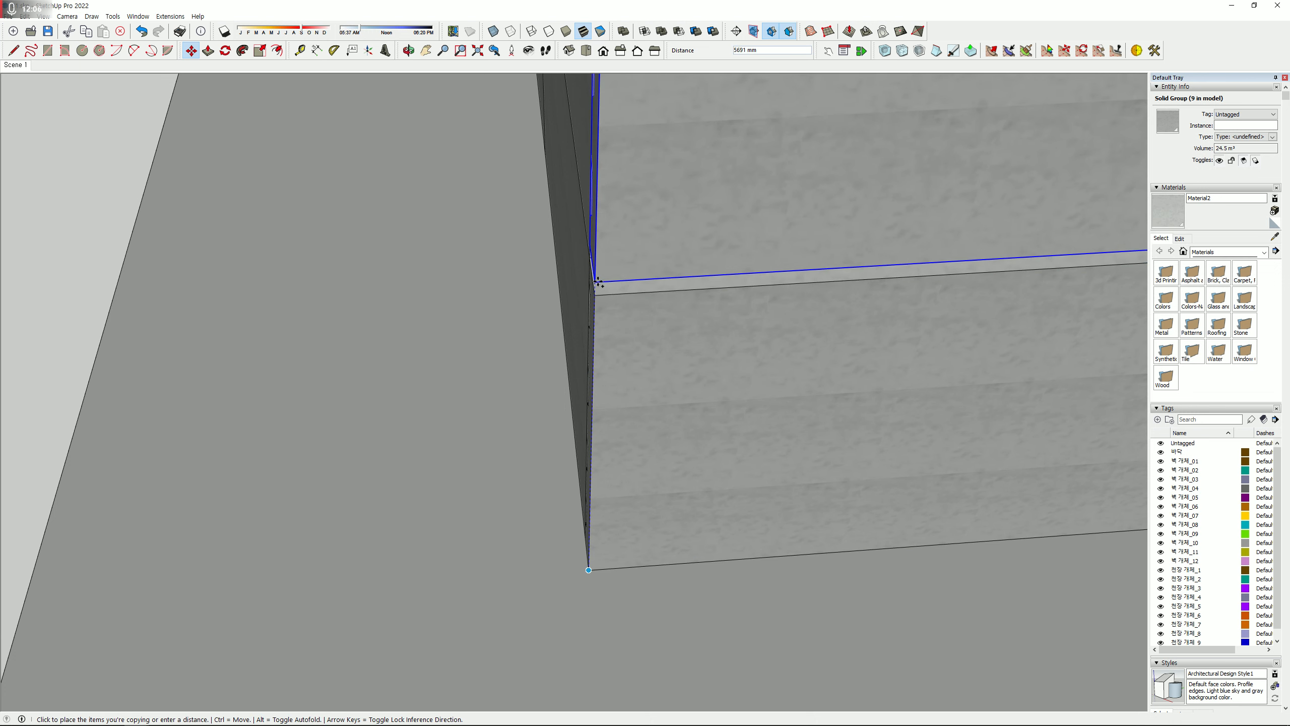
{"action": "key", "text": "Return"}
{"action": "type", "text": "x5"}
{"action": "key", "text": "Return"}
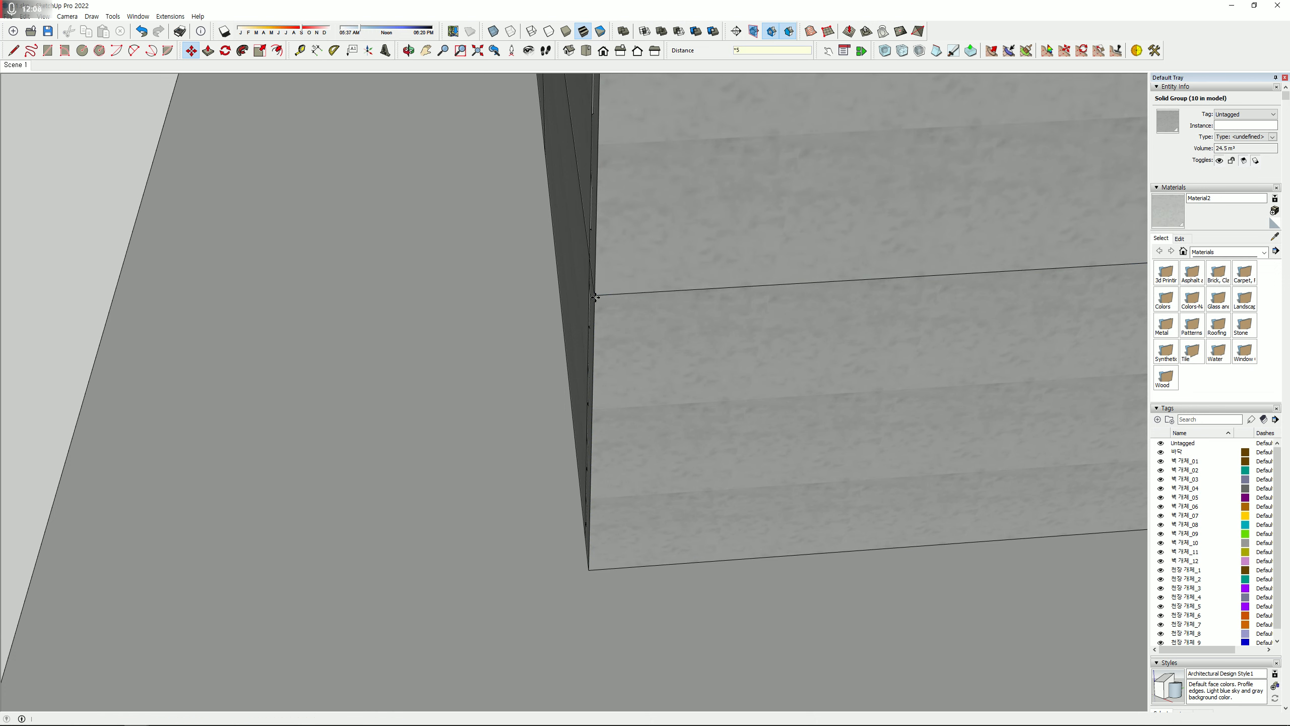
{"action": "key", "text": "ctrl+t"}
{"action": "scroll", "coordinate": [595, 297], "scroll_direction": "down", "scroll_amount": 6}
{"action": "middle_click_drag", "start_coordinate": [772, 267], "coordinate": [645, 520], "text": "shift"}
{"action": "scroll", "coordinate": [645, 520], "scroll_direction": "down", "scroll_amount": 1}
{"action": "scroll", "coordinate": [645, 520], "scroll_direction": "down", "scroll_amount": 5}
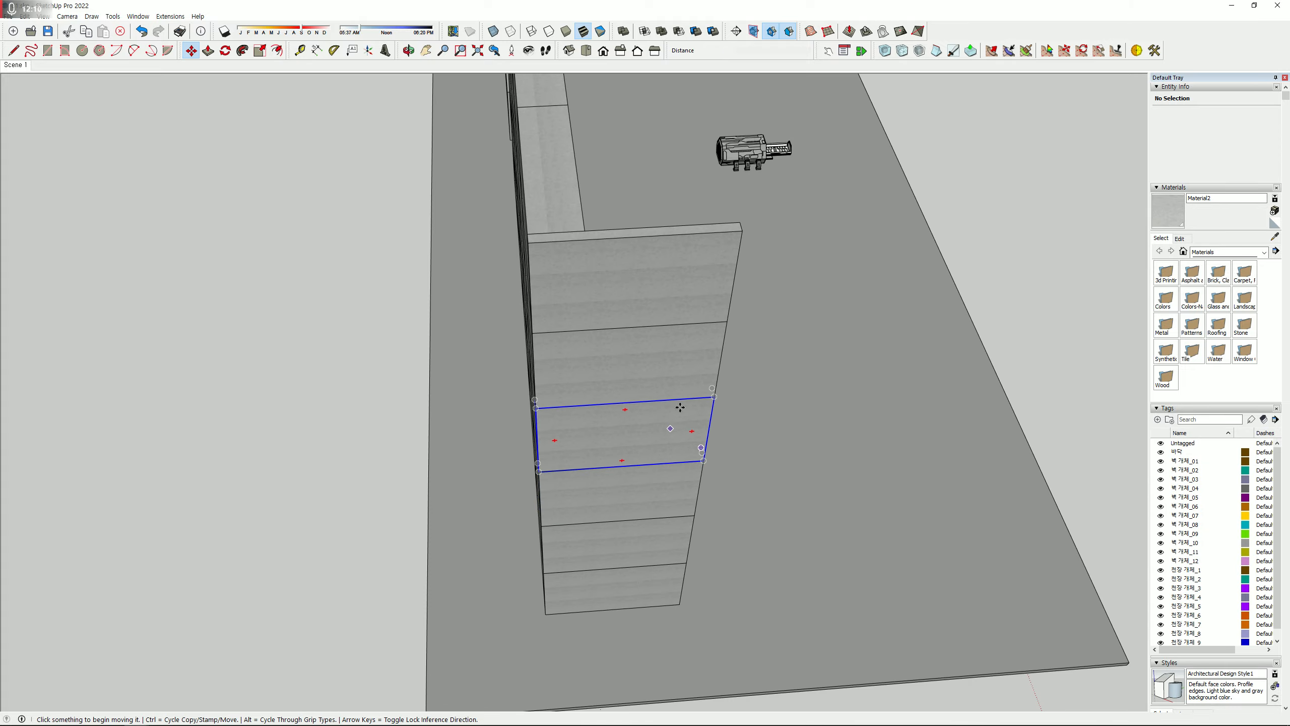
{"action": "middle_click_drag", "start_coordinate": [679, 407], "coordinate": [61, 308]}
{"action": "middle_click_drag", "start_coordinate": [564, 290], "coordinate": [125, 239]}
{"action": "middle_click_drag", "start_coordinate": [620, 285], "coordinate": [483, 427], "text": "shift"}
{"action": "key", "text": "ctrl+t"}
- Copy the stack of six ribbed modules end to end three times, extending the side wall away from the capsule wall
{"action": "key", "text": "space"}
{"action": "left_click", "coordinate": [367, 609]}
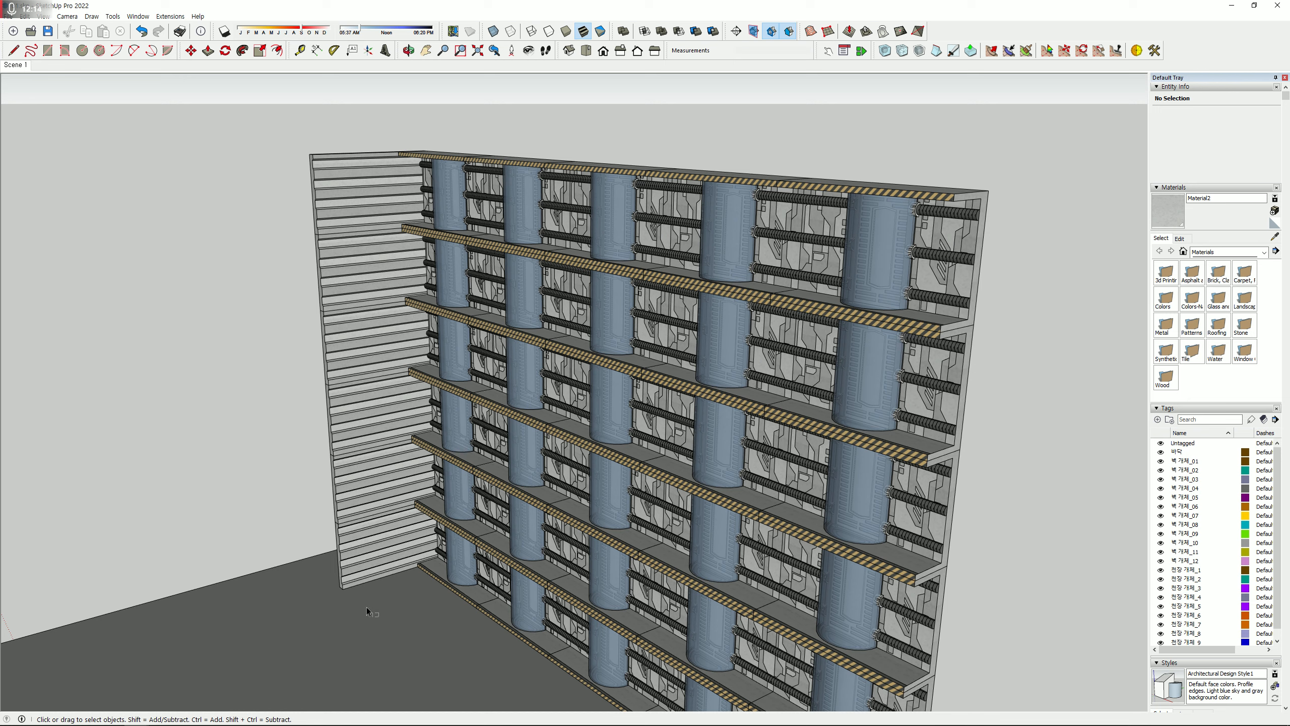
{"action": "left_click_drag", "start_coordinate": [382, 596], "coordinate": [253, 124]}
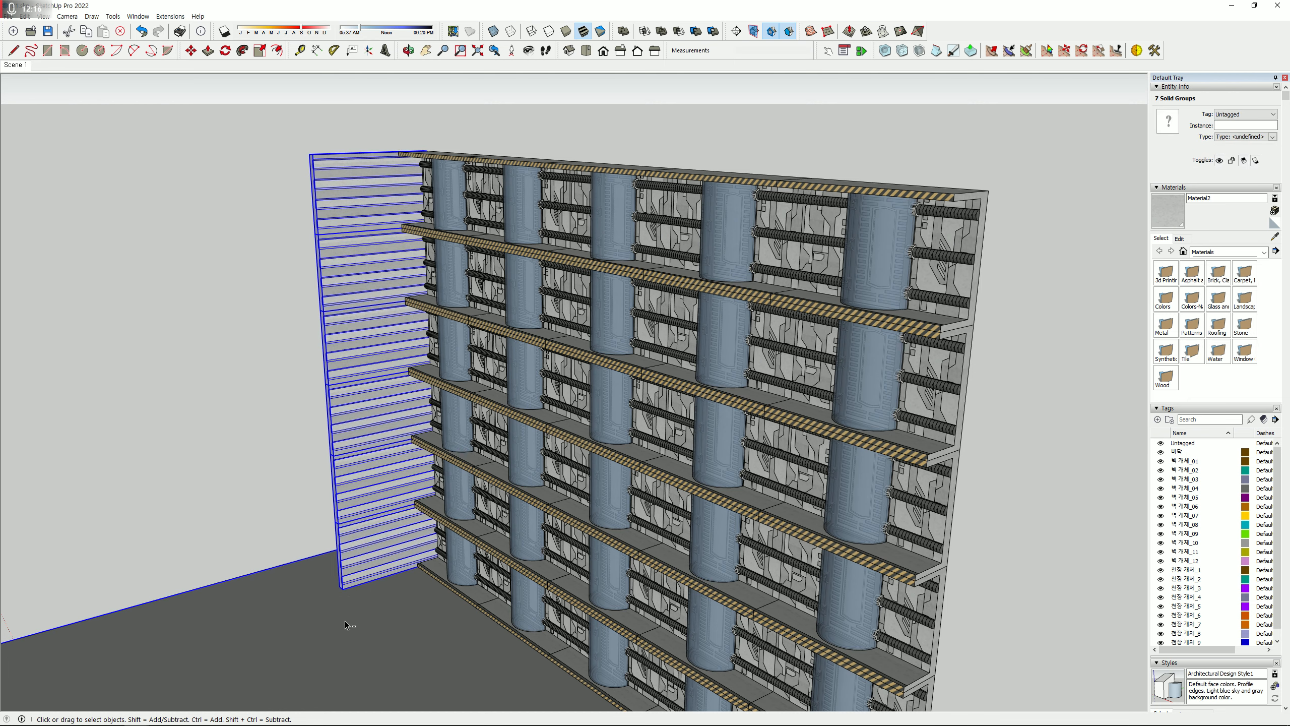
{"action": "key", "text": "m"}
{"action": "middle_click_drag", "start_coordinate": [392, 190], "coordinate": [455, 291]}
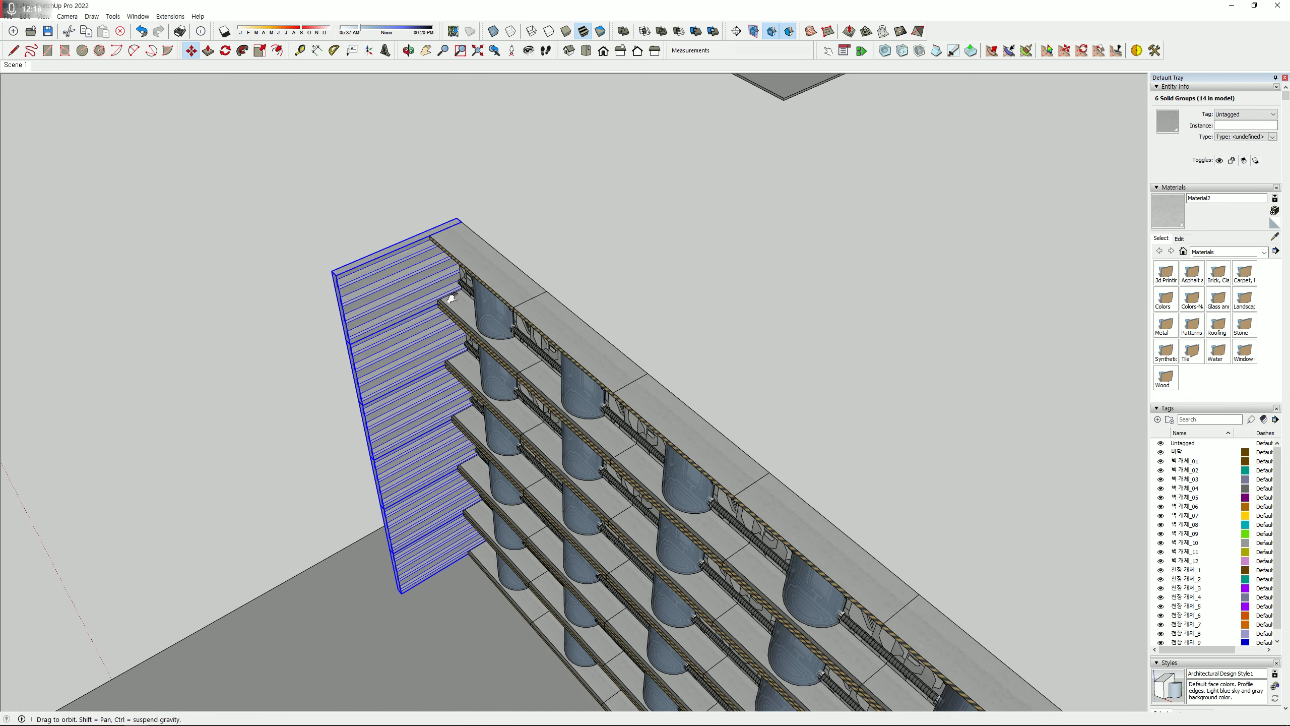
{"action": "scroll", "coordinate": [454, 223], "scroll_direction": "up", "scroll_amount": 4}
{"action": "key", "text": "ctrl"}
{"action": "left_click", "coordinate": [485, 240]}
{"action": "left_click", "coordinate": [160, 387]}
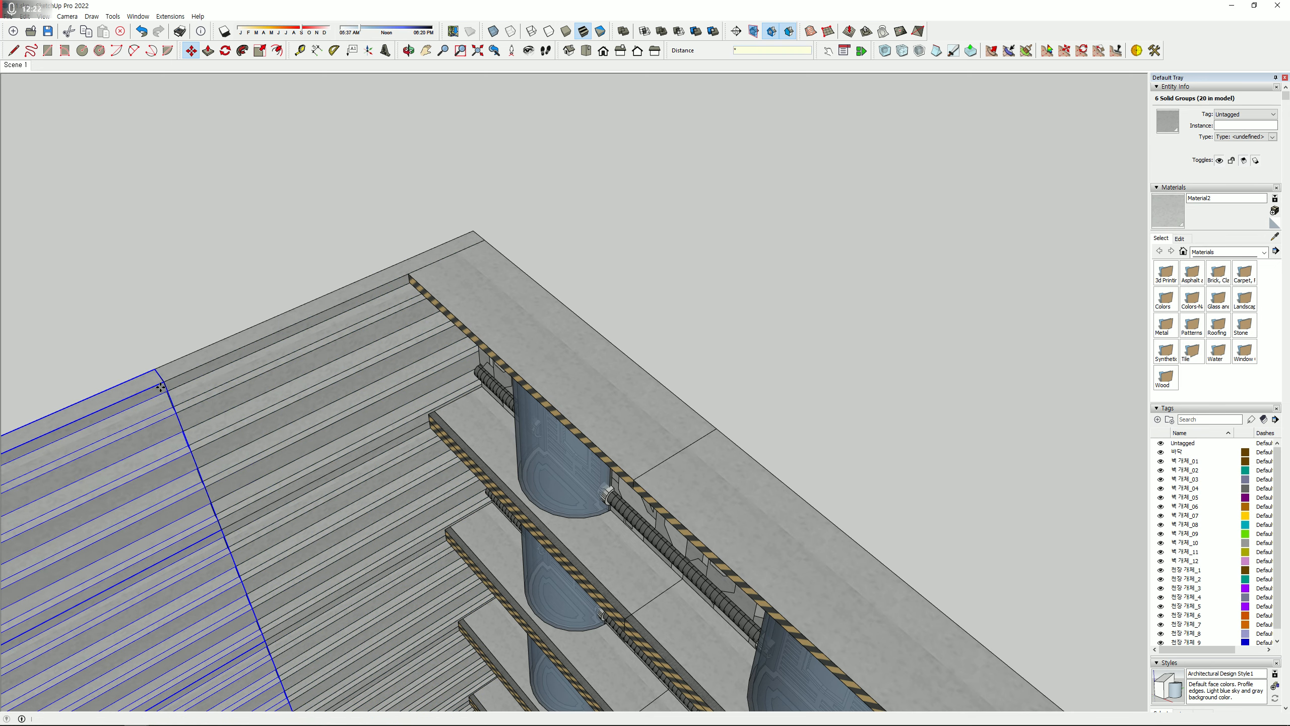
{"action": "type", "text": "*3"}
{"action": "key", "text": "Return"}
{"action": "key", "text": "space"}
{"action": "key", "text": "ctrl+t"}
{"action": "scroll", "coordinate": [162, 387], "scroll_direction": "down", "scroll_amount": 3}
{"action": "middle_click_drag", "start_coordinate": [251, 411], "coordinate": [200, 327]}
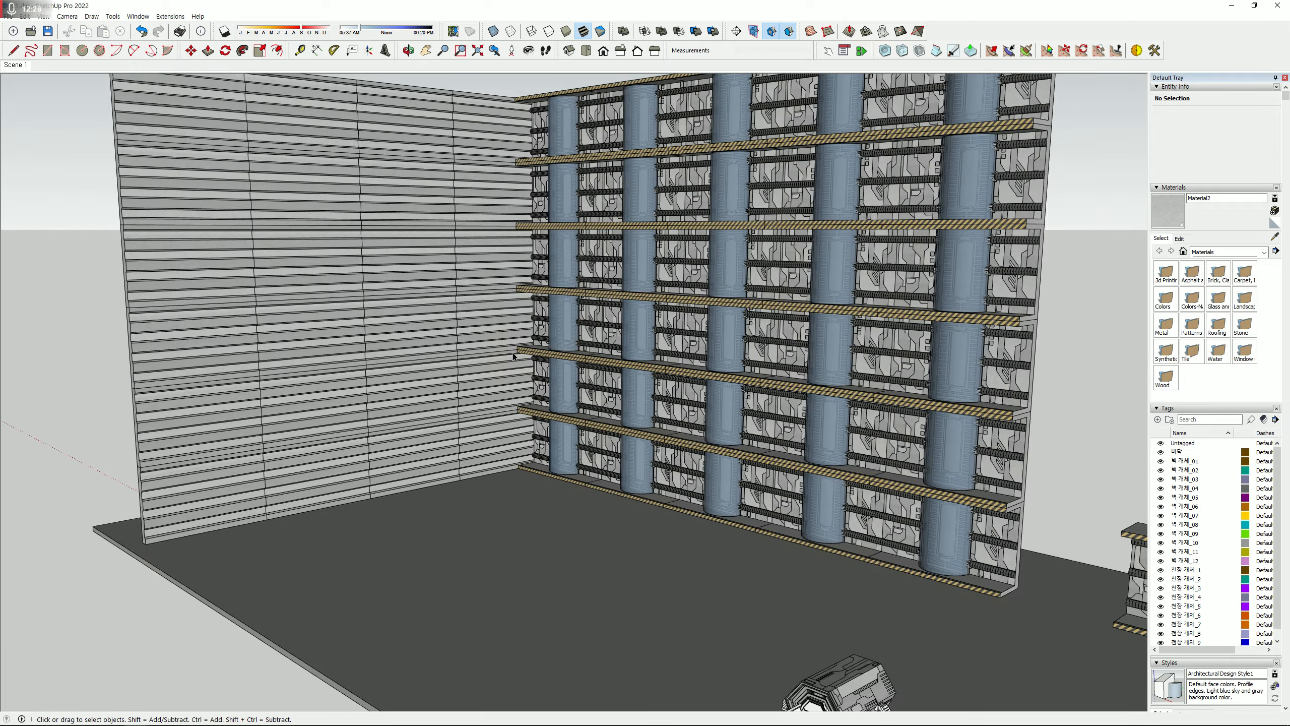
- Copy the grid-windowed wall module from the module platform to the floor in front of the ribbed wall
{"action": "scroll", "coordinate": [488, 404], "scroll_direction": "down", "scroll_amount": 3}
{"action": "middle_click_drag", "start_coordinate": [488, 404], "coordinate": [220, 684]}
{"action": "scroll", "coordinate": [819, 401], "scroll_direction": "up", "scroll_amount": 10}
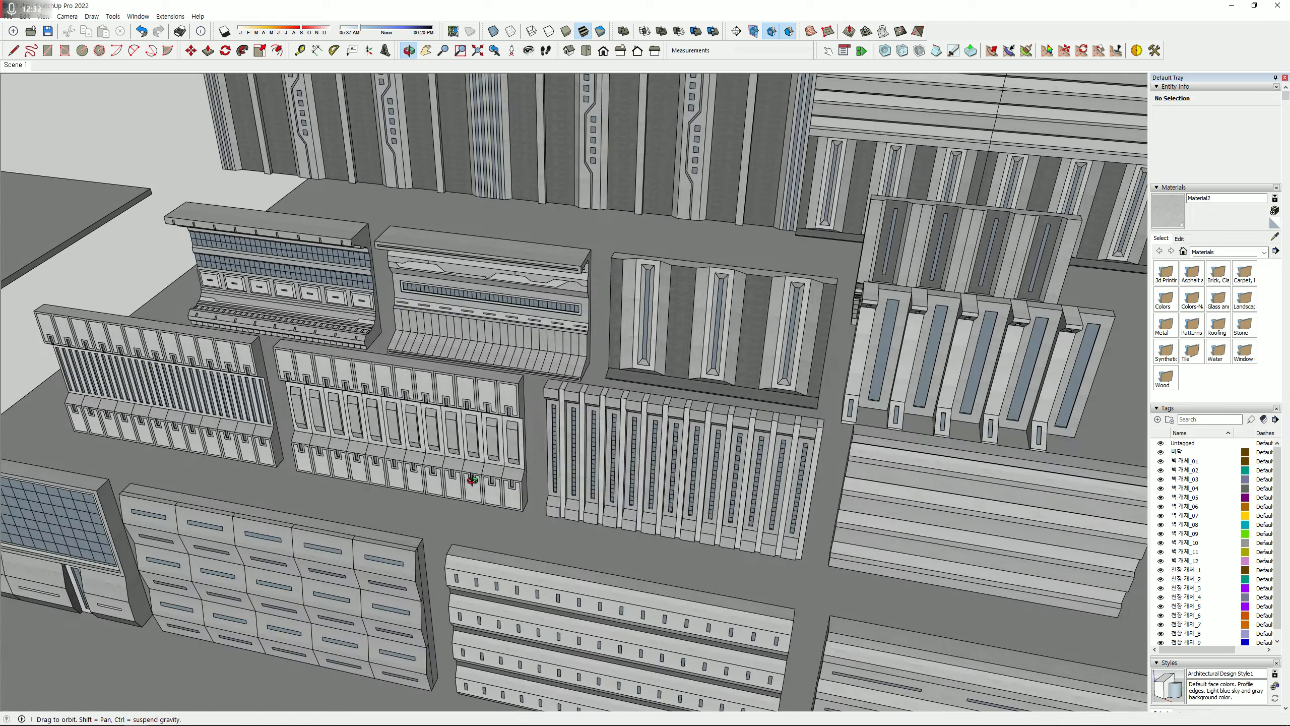
{"action": "middle_click_drag", "start_coordinate": [916, 478], "coordinate": [834, 537]}
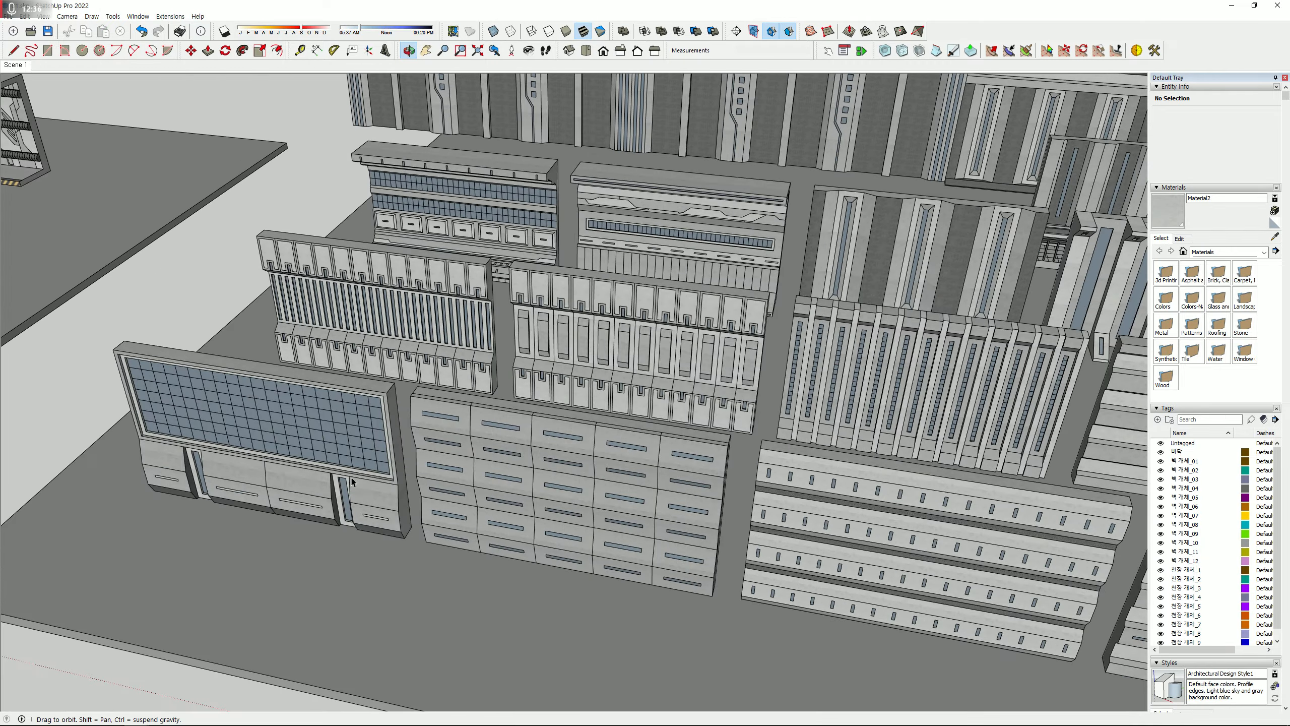
{"action": "left_click", "coordinate": [359, 517]}
{"action": "key", "text": "m"}
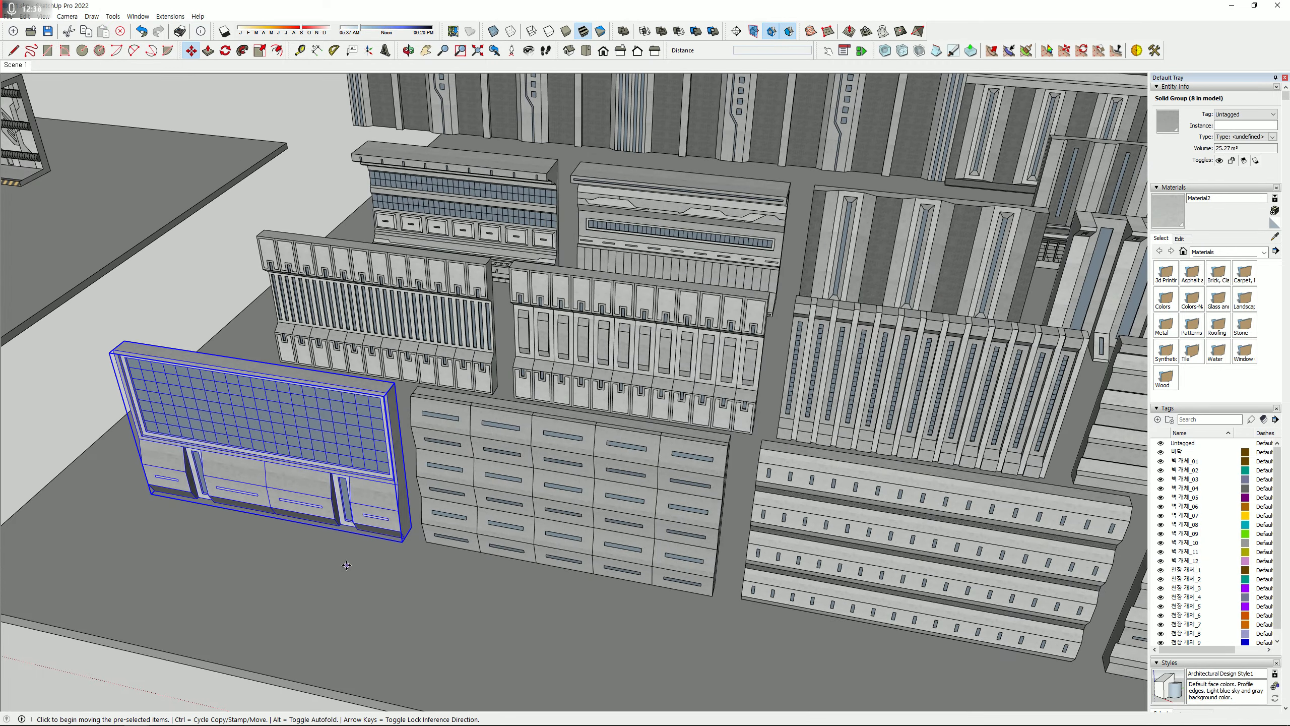
{"action": "key", "text": "ctrl"}
{"action": "left_click", "coordinate": [308, 549]}
{"action": "middle_click_drag", "start_coordinate": [195, 449], "coordinate": [681, 534], "text": "shift"}
{"action": "middle_click_drag", "start_coordinate": [294, 381], "coordinate": [700, 517], "text": "shift"}
{"action": "middle_click_drag", "start_coordinate": [66, 416], "coordinate": [737, 530], "text": "shift"}
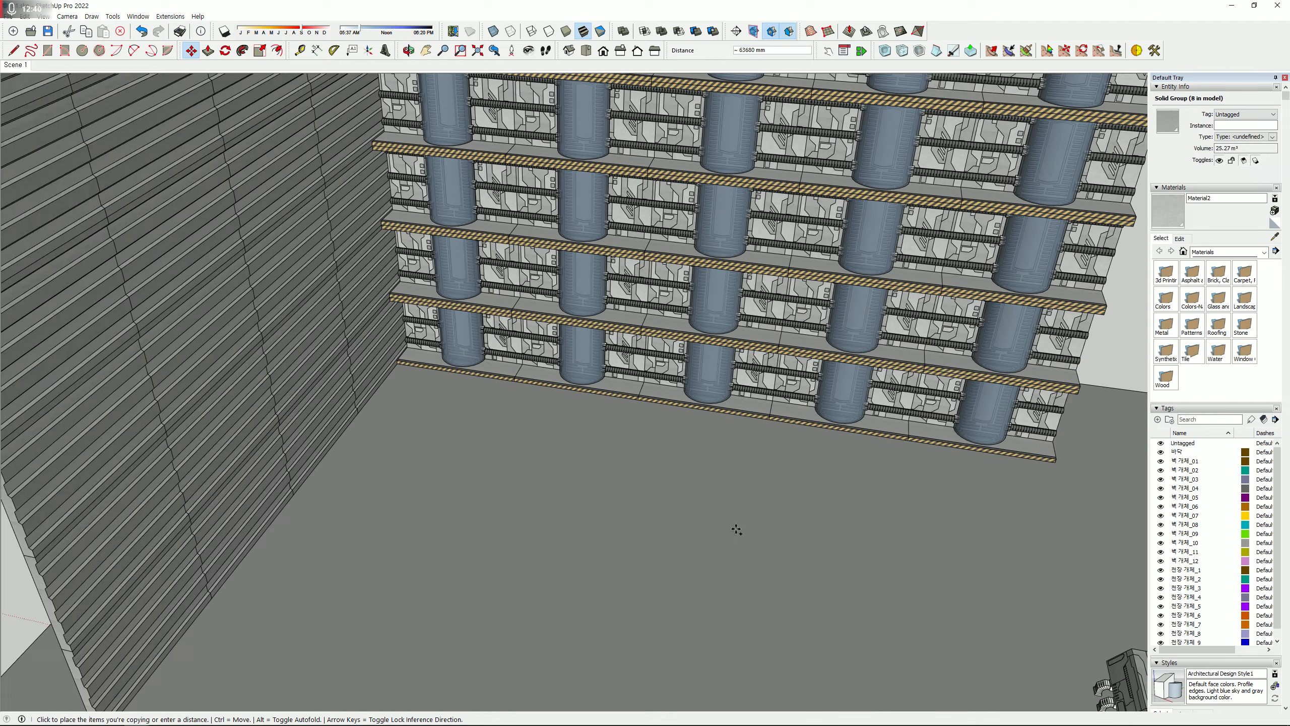
{"action": "left_click", "coordinate": [406, 525]}
{"action": "scroll", "coordinate": [386, 453], "scroll_direction": "up", "scroll_amount": 2}
{"action": "middle_click_drag", "start_coordinate": [450, 559], "coordinate": [395, 499]}
{"action": "key", "text": "space"}
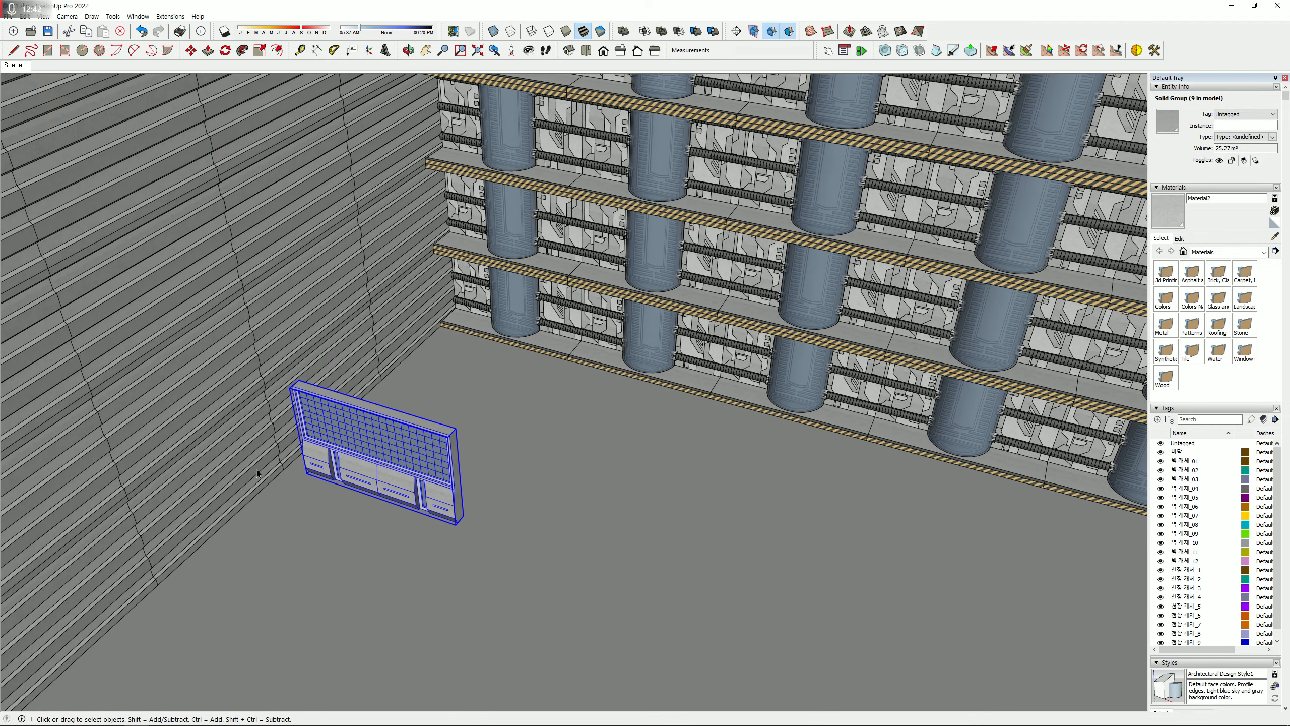
- Delete the two middle ribbed modules from the wall's bottom row and select the grid-windowed copy for rotation
{"action": "left_click", "coordinate": [289, 420]}
{"action": "left_click", "coordinate": [288, 420], "text": "shift"}
{"action": "key", "text": "Delete"}
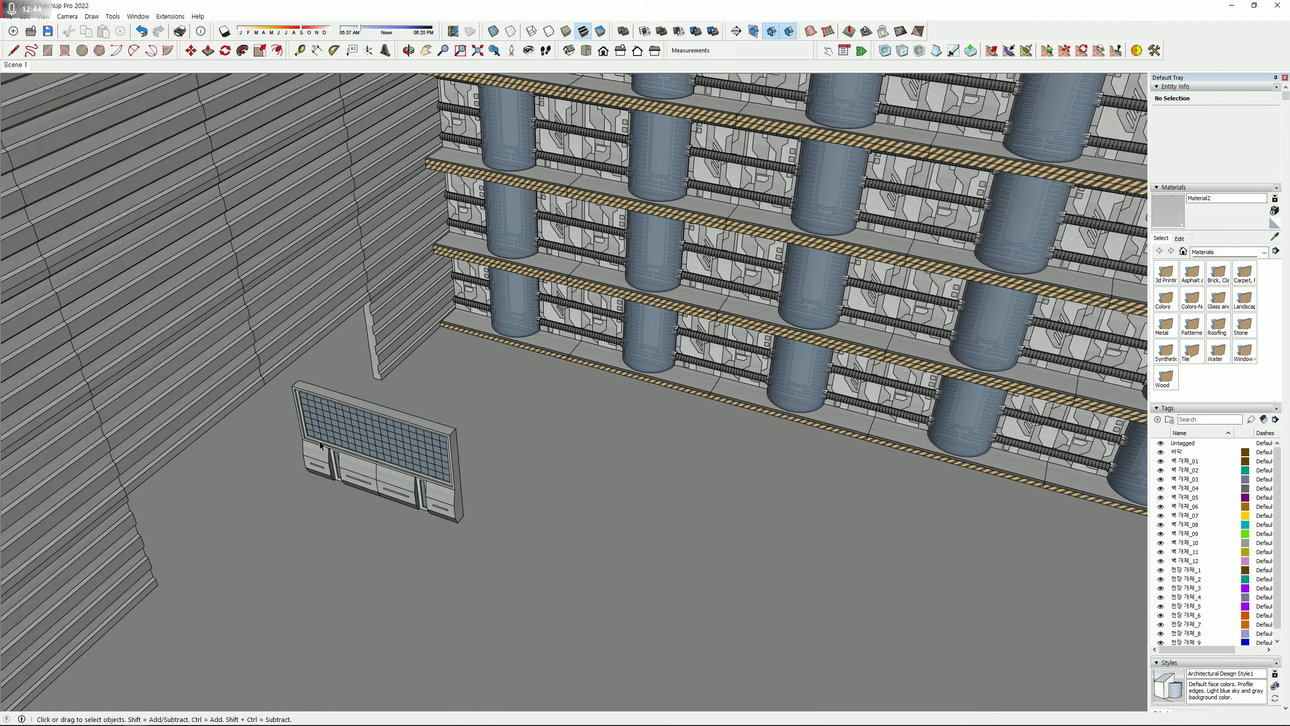
{"action": "left_click", "coordinate": [377, 470]}
{"action": "scroll", "coordinate": [377, 470], "scroll_direction": "up", "scroll_amount": 2}
{"action": "key", "text": "q"}
{"action": "left_click", "coordinate": [492, 603]}
{"action": "left_click", "coordinate": [523, 562]}
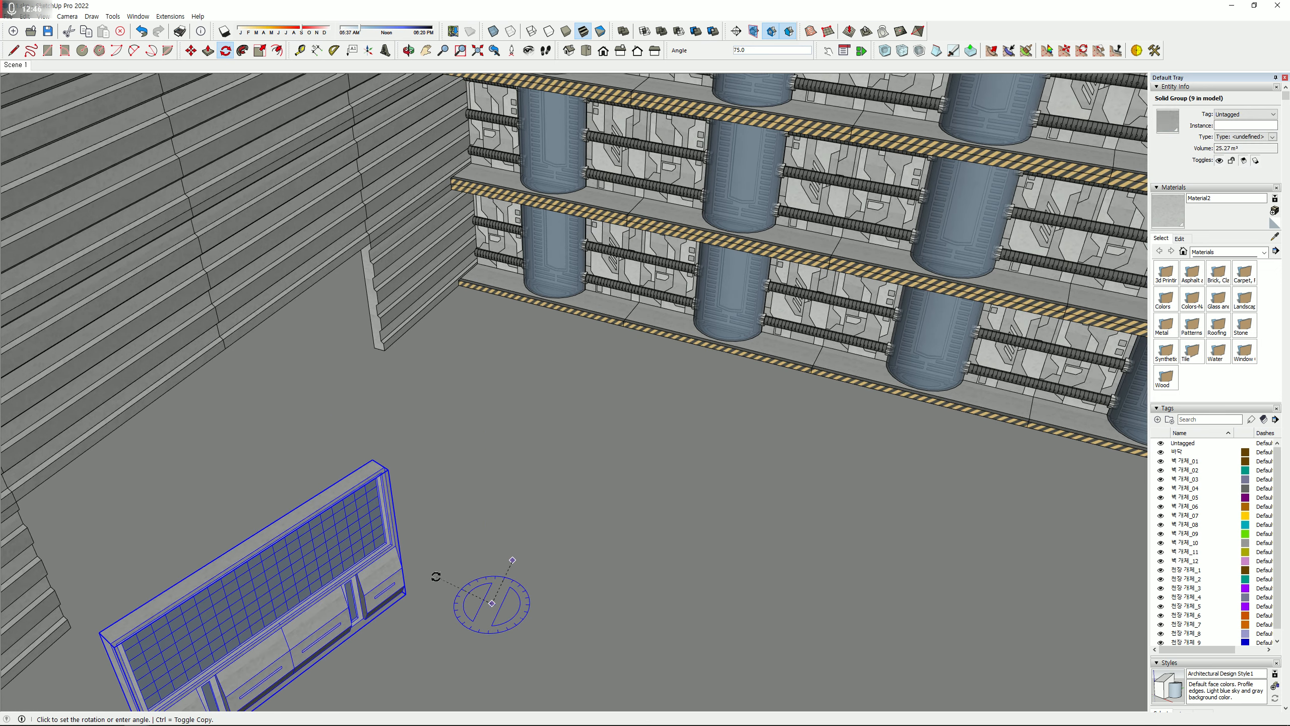
{"action": "key", "text": "Escape"}
- Rotate the grid-windowed module on the floor so it runs parallel to the ribbed wall
{"action": "left_click", "coordinate": [569, 505]}
{"action": "left_click", "coordinate": [589, 471]}
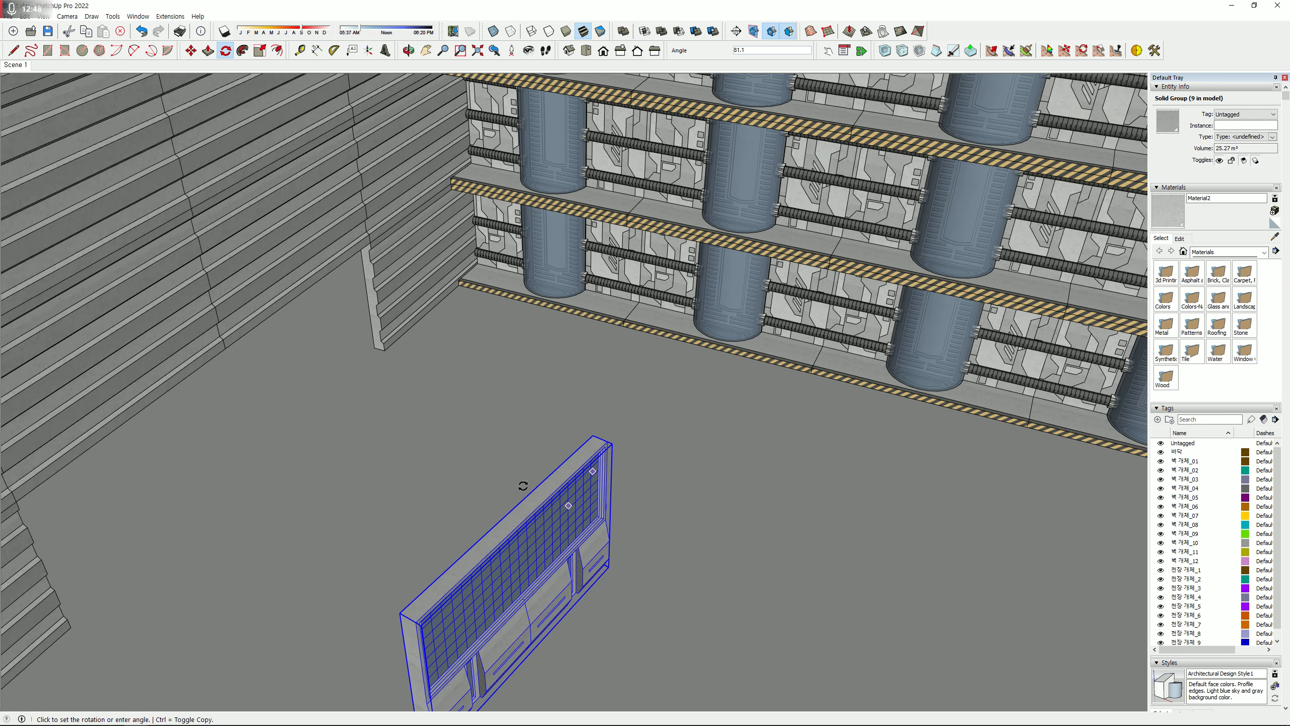
{"action": "left_click", "coordinate": [519, 490]}
- Move the rotated grid-windowed module into the bottom-row gap nearest the capsule wall and align it with the ribbed wall
{"action": "key", "text": "m"}
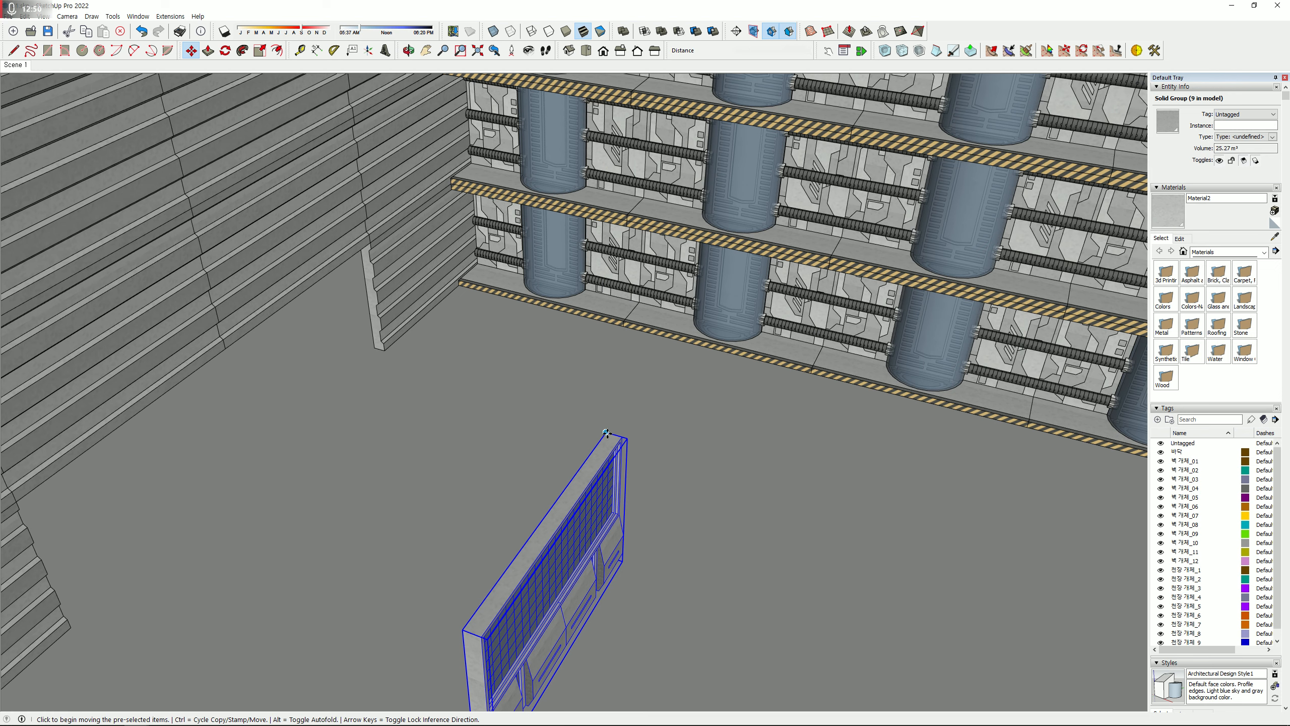
{"action": "left_click", "coordinate": [607, 433]}
{"action": "left_click", "coordinate": [371, 243]}
{"action": "scroll", "coordinate": [269, 371], "scroll_direction": "up", "scroll_amount": 3}
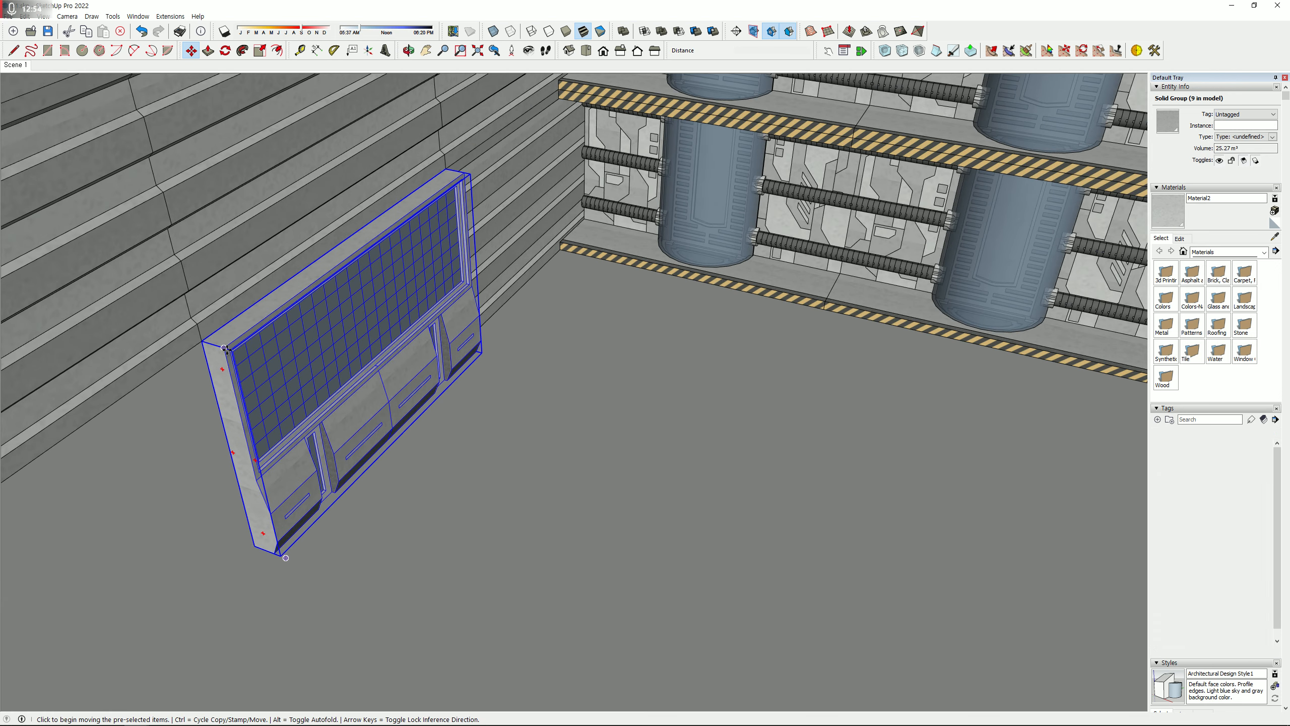
{"action": "left_click", "coordinate": [228, 350]}
{"action": "left_click", "coordinate": [203, 338]}
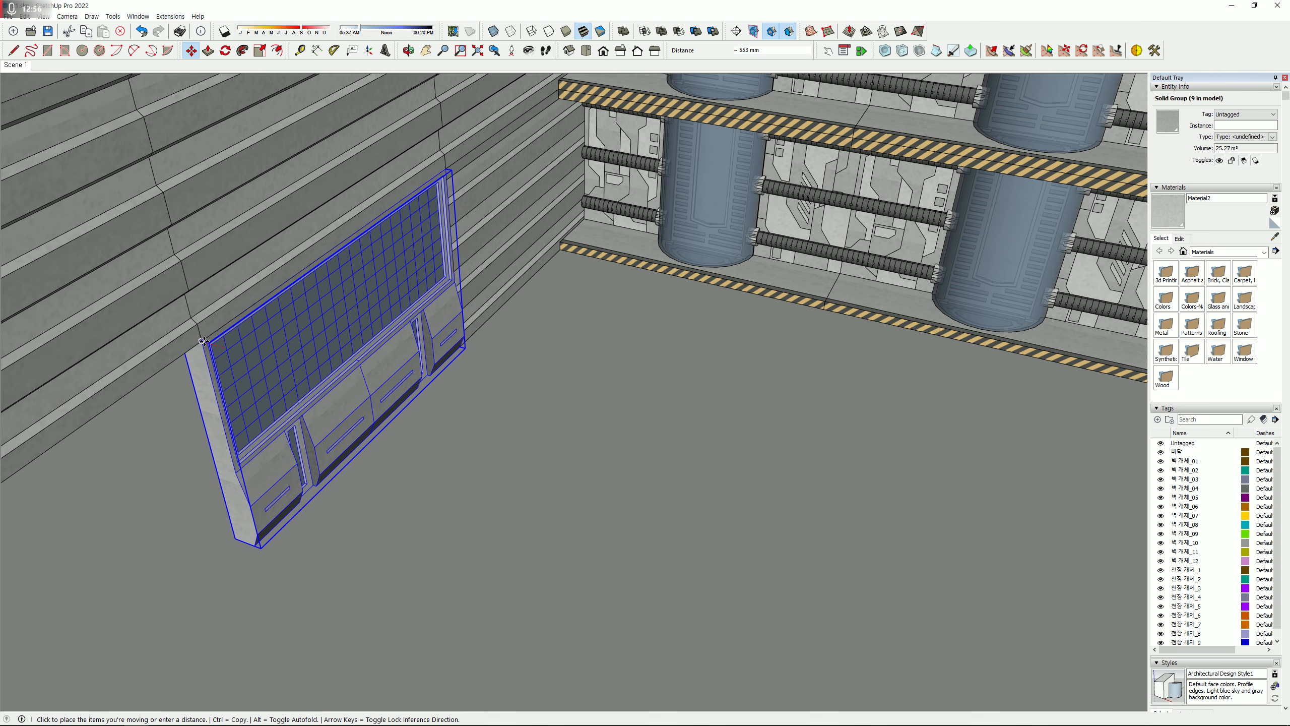
- Copy the grid-windowed module end to end into the remaining gap in the ribbed wall's bottom row
{"action": "key", "text": "ctrl"}
{"action": "left_click", "coordinate": [446, 169]}
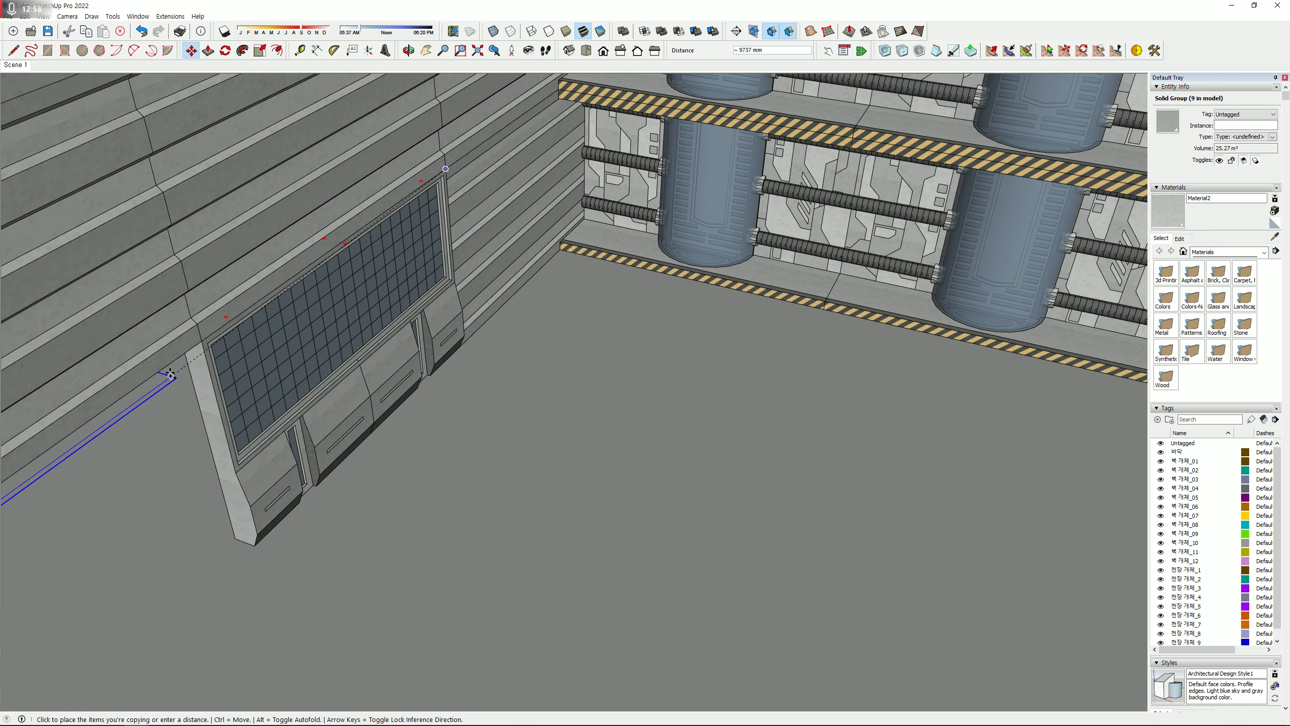
{"action": "left_click", "coordinate": [205, 342]}
{"action": "key", "text": "space"}
{"action": "scroll", "coordinate": [345, 395], "scroll_direction": "down", "scroll_amount": 3}
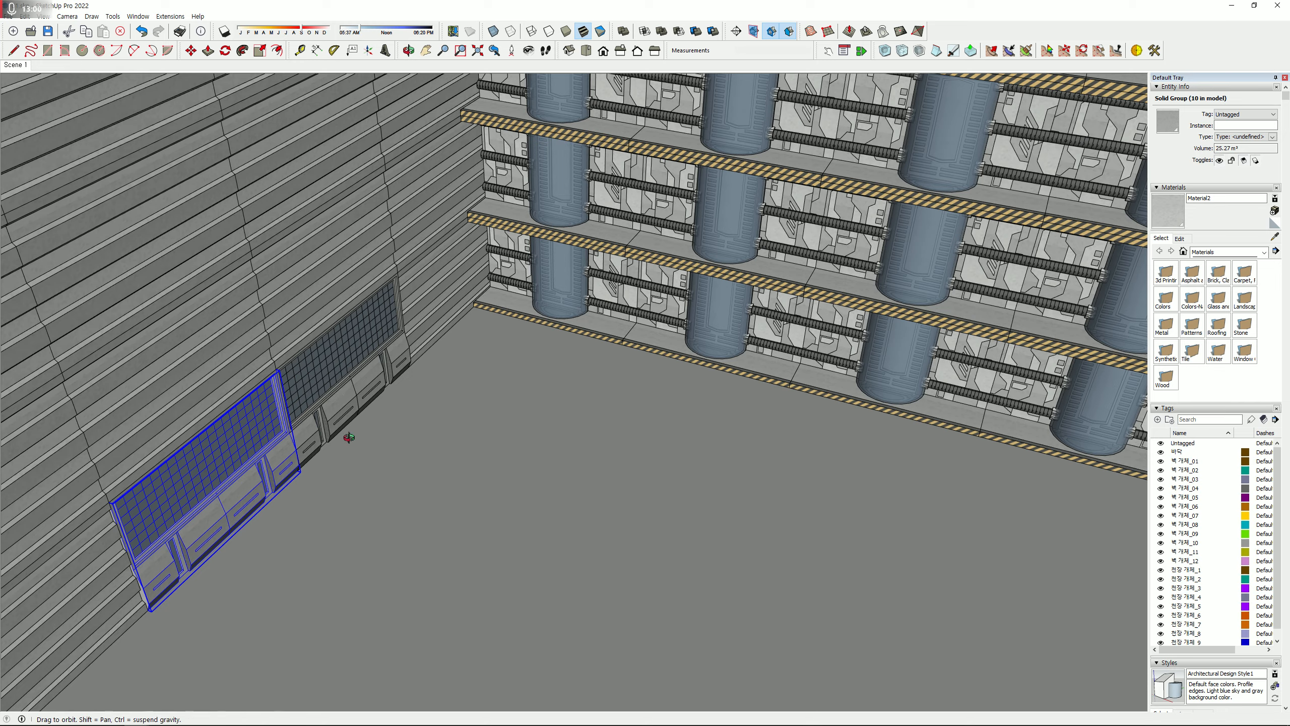
{"action": "middle_click_drag", "start_coordinate": [349, 437], "coordinate": [323, 362]}
{"action": "left_click", "coordinate": [421, 343]}
{"action": "middle_click_drag", "start_coordinate": [422, 344], "coordinate": [348, 486], "text": "shift"}
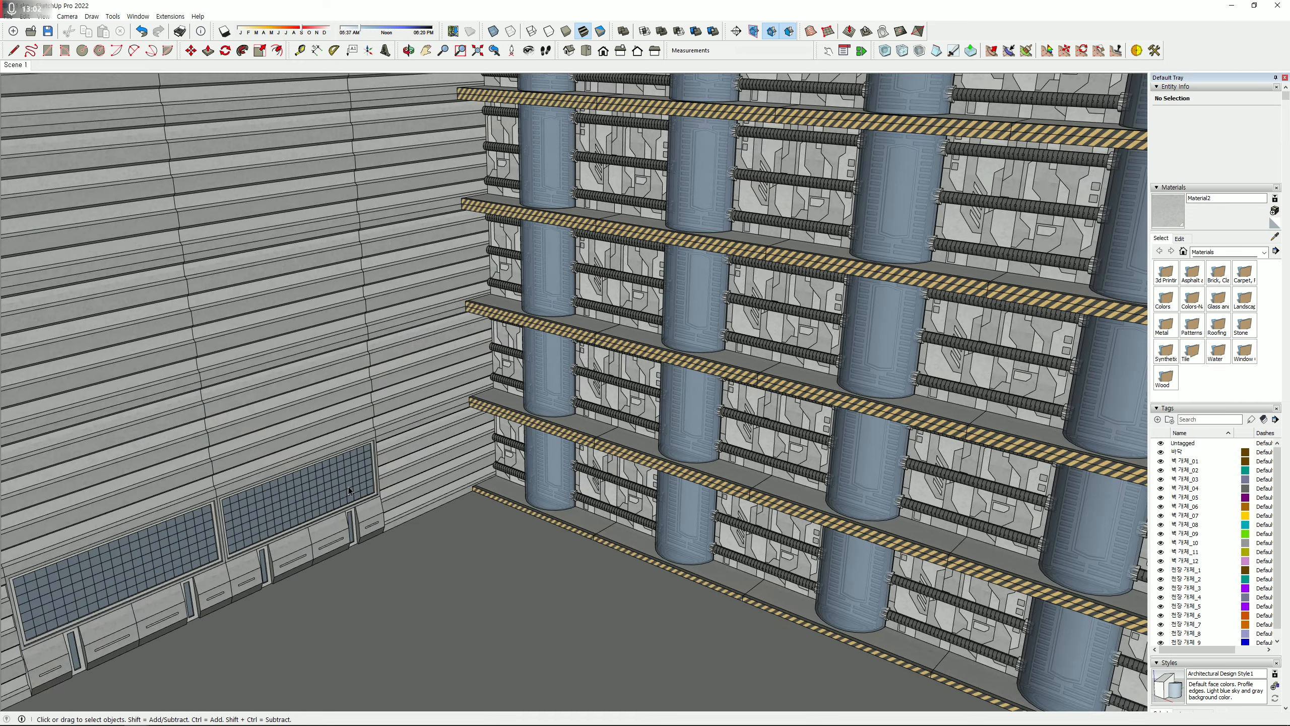
{"action": "scroll", "coordinate": [349, 486], "scroll_direction": "down", "scroll_amount": 3}
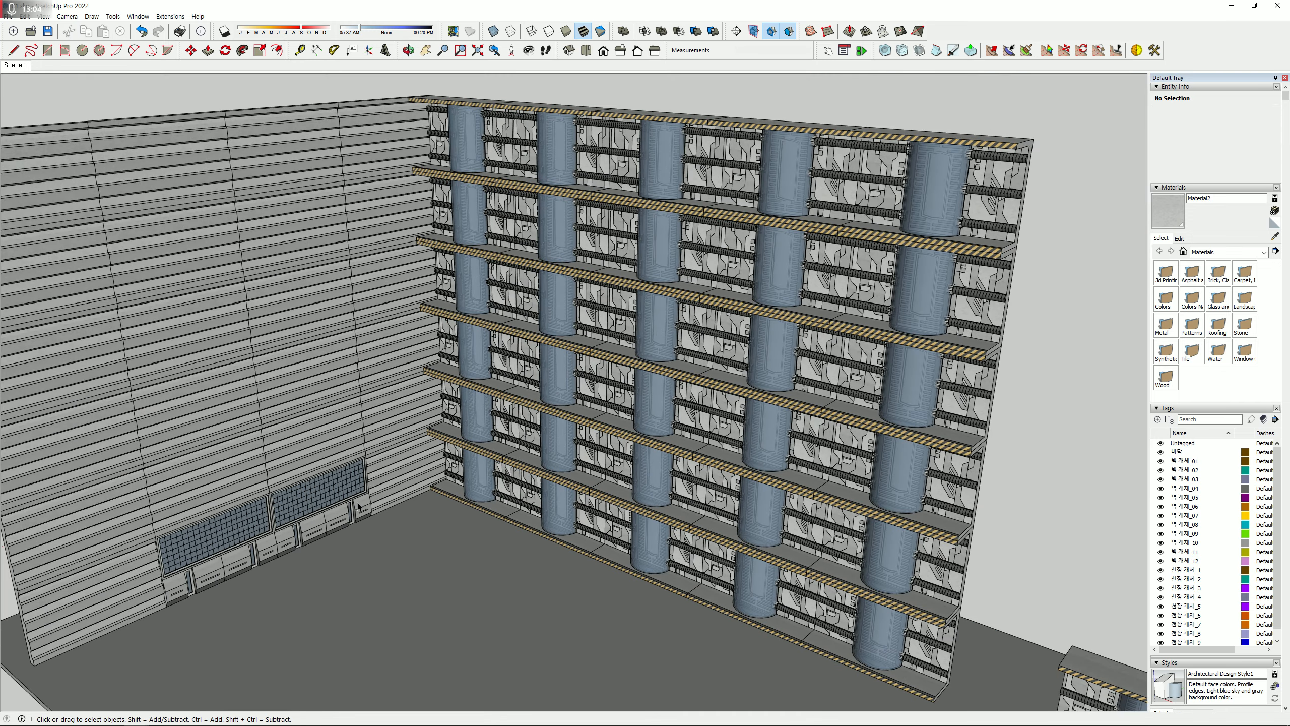
- Delete the two middle ribbed modules in the third row, above the grid-windowed modules
{"action": "left_click", "coordinate": [315, 517]}
{"action": "left_click", "coordinate": [313, 410]}
{"action": "left_click", "coordinate": [216, 414], "text": "shift"}
{"action": "key", "text": "Delete"}
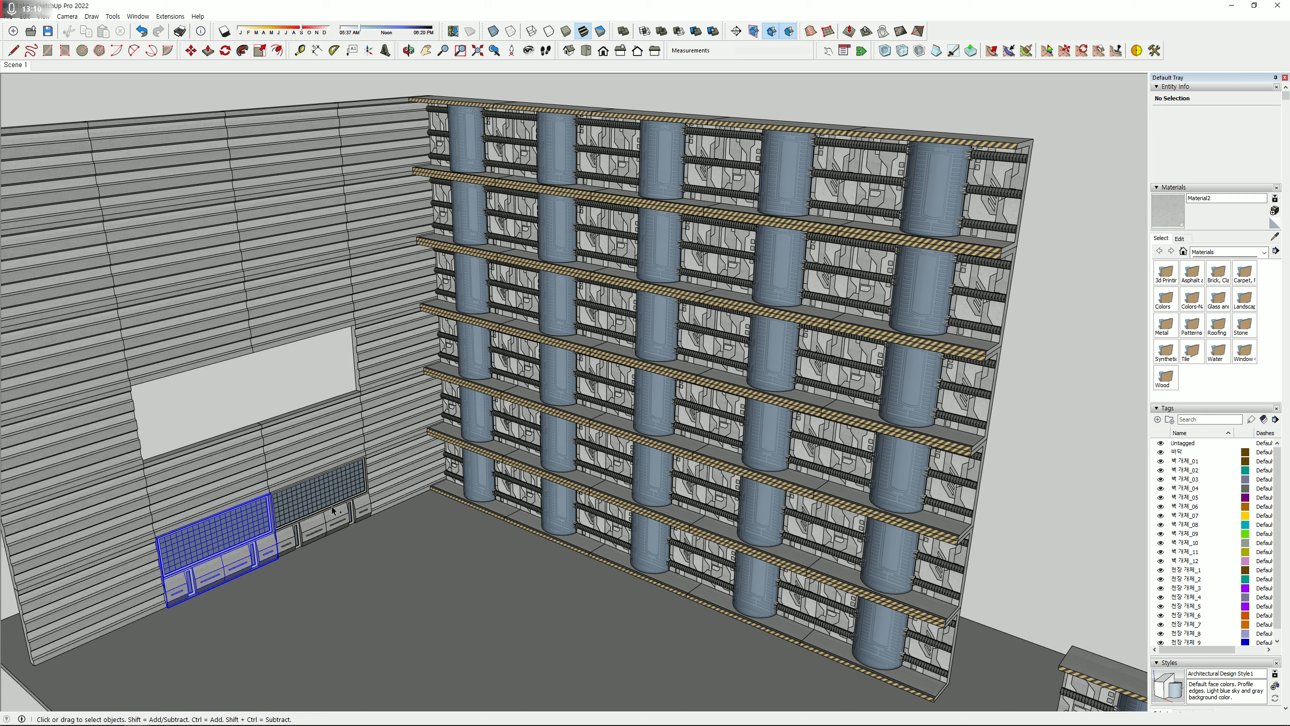
- Copy both grid-windowed modules 11000 mm upward into the opening in the ribbed wall's third row
{"action": "scroll", "coordinate": [254, 508], "scroll_direction": "up", "scroll_amount": 4}
{"action": "key", "text": "m"}
{"action": "key", "text": "ctrl"}
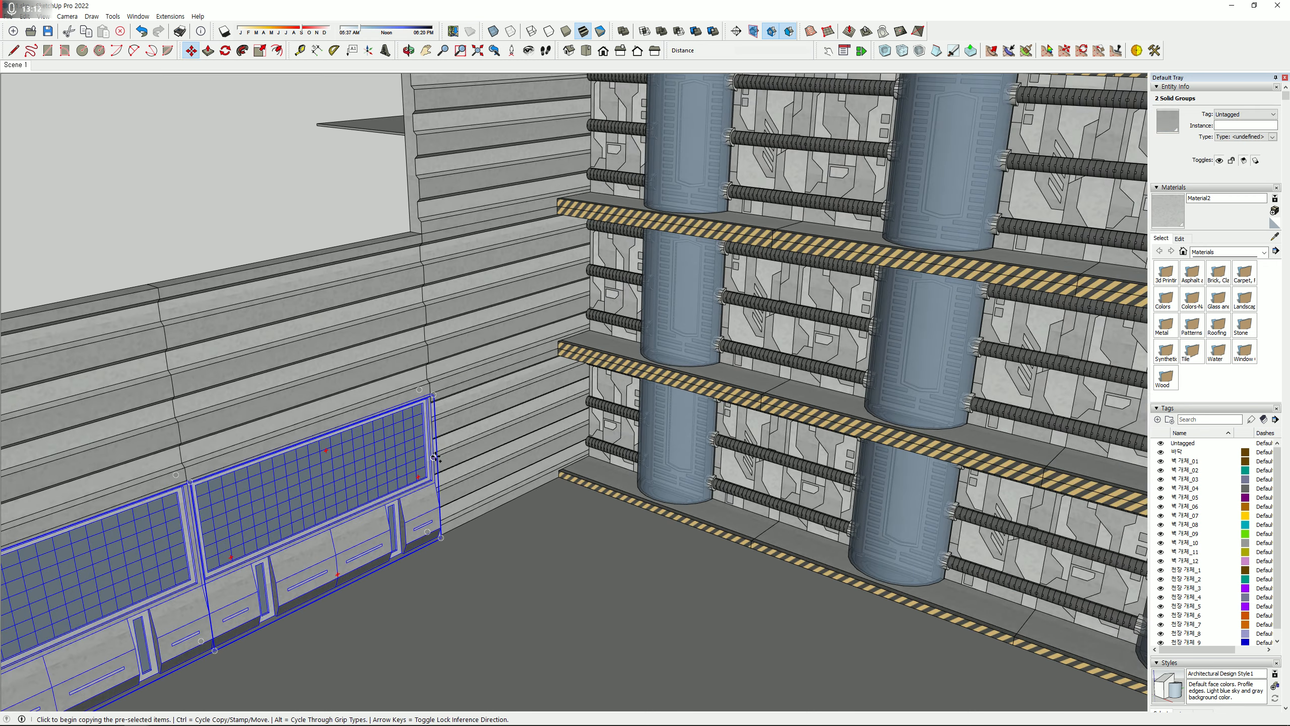
{"action": "left_click", "coordinate": [433, 458]}
{"action": "type", "text": "11000"}
{"action": "key", "text": "Return"}
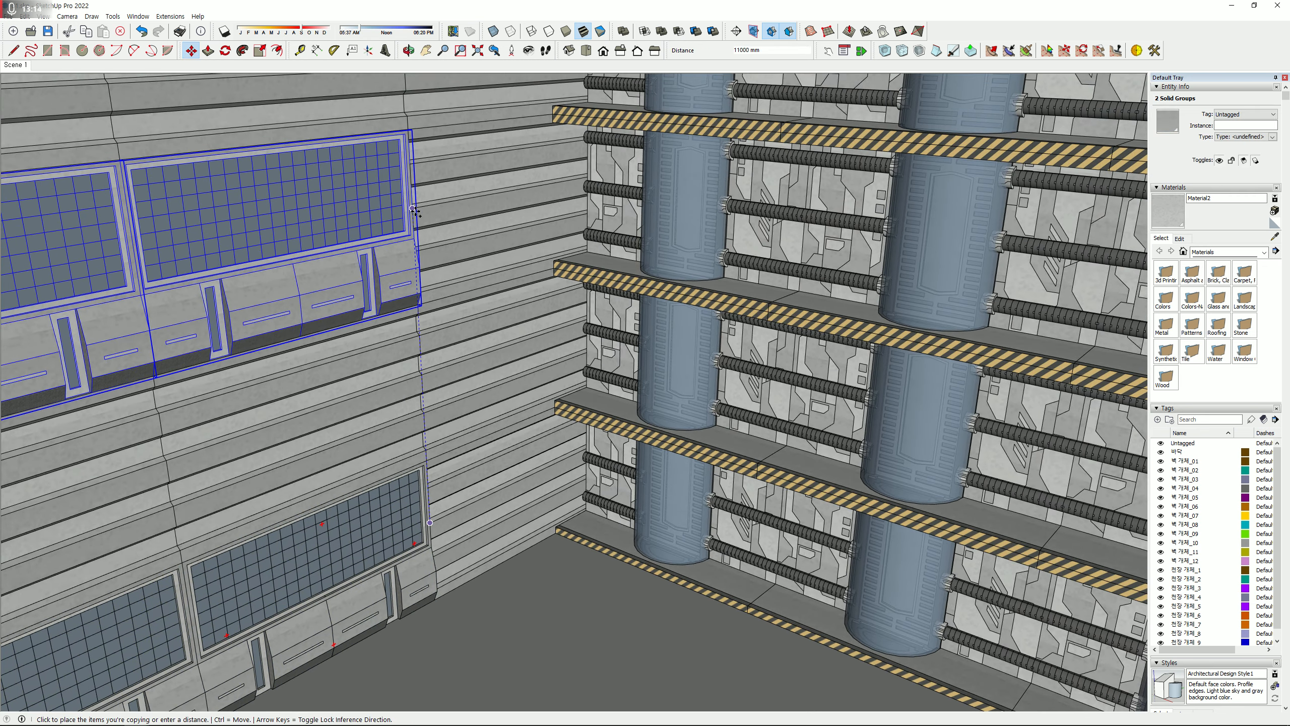
{"action": "key", "text": "space"}
{"action": "double_click", "coordinate": [389, 254]}
{"action": "left_click", "coordinate": [446, 343]}
{"action": "scroll", "coordinate": [445, 343], "scroll_direction": "down", "scroll_amount": 3}
{"action": "mouse_move", "coordinate": [445, 343]}
{"action": "middle_mouse_down"}
{"action": "mouse_move", "coordinate": [472, 341]}
{"action": "mouse_move", "coordinate": [418, 367]}
{"action": "mouse_move", "coordinate": [417, 324]}
{"action": "mouse_move", "coordinate": [429, 323]}
{"action": "middle_mouse_up"}
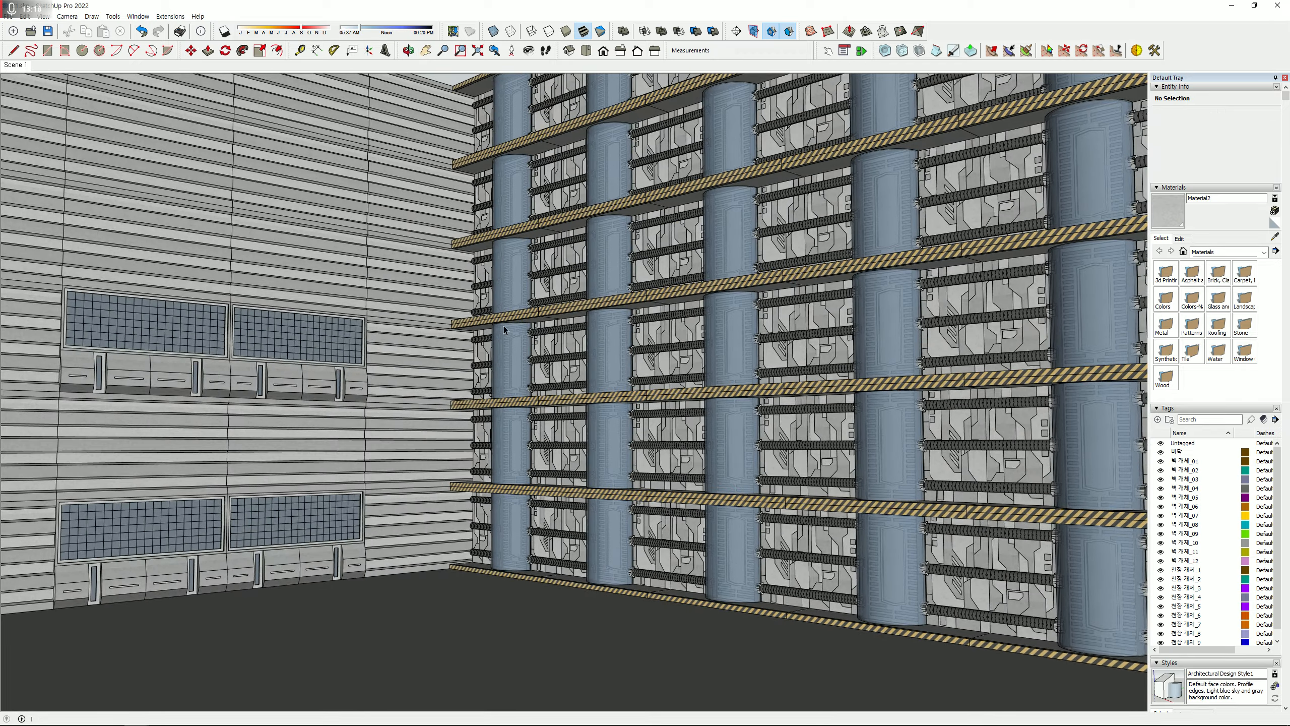
- Examine the combined ribbed and capsule walls, including the repeated capsule modules up close
{"action": "middle_click_drag", "start_coordinate": [648, 347], "coordinate": [692, 420], "text": "shift"}
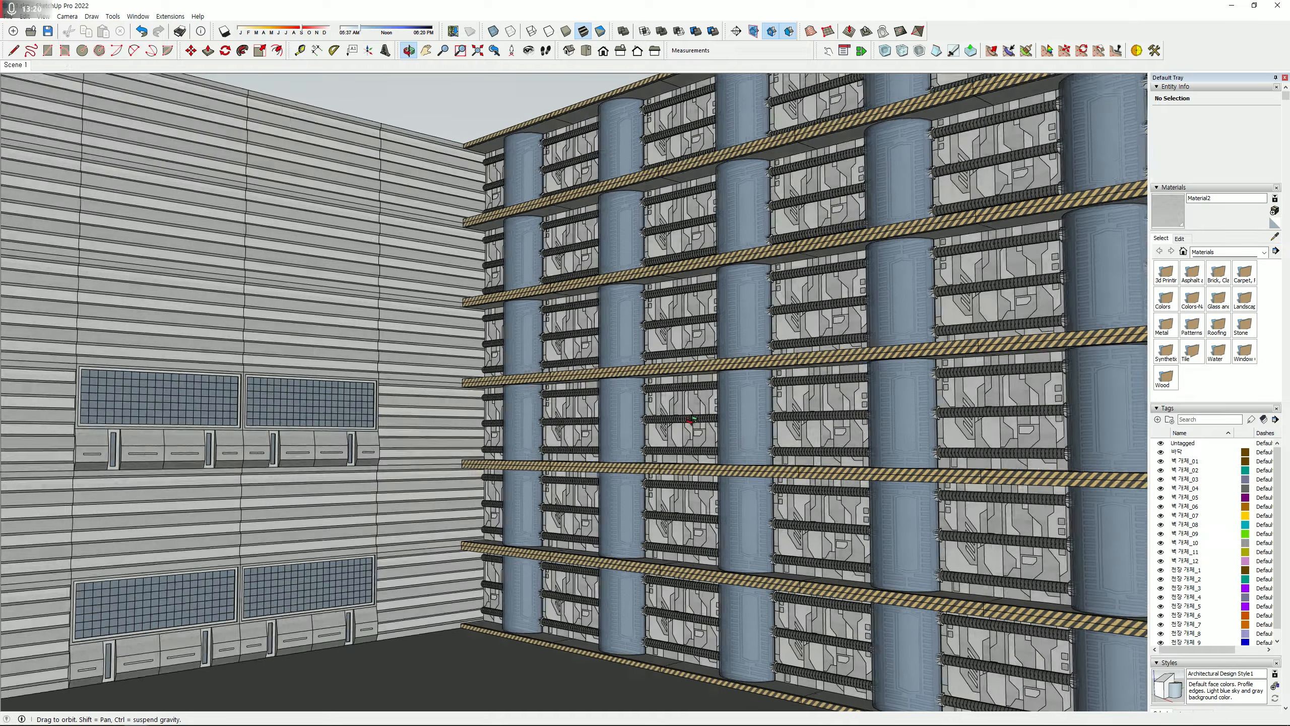
{"action": "scroll", "coordinate": [691, 420], "scroll_direction": "down", "scroll_amount": 10}
{"action": "key", "text": "space"}
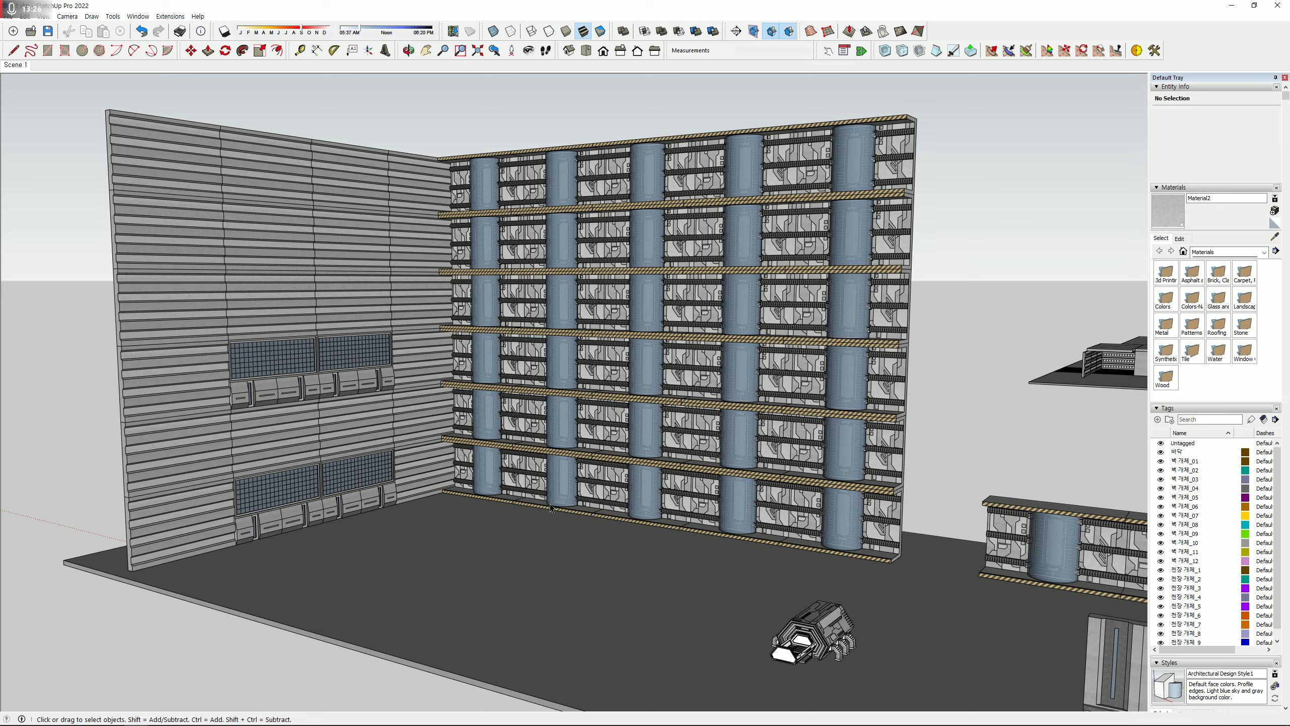
{"action": "scroll", "coordinate": [551, 506], "scroll_direction": "up", "scroll_amount": 8}
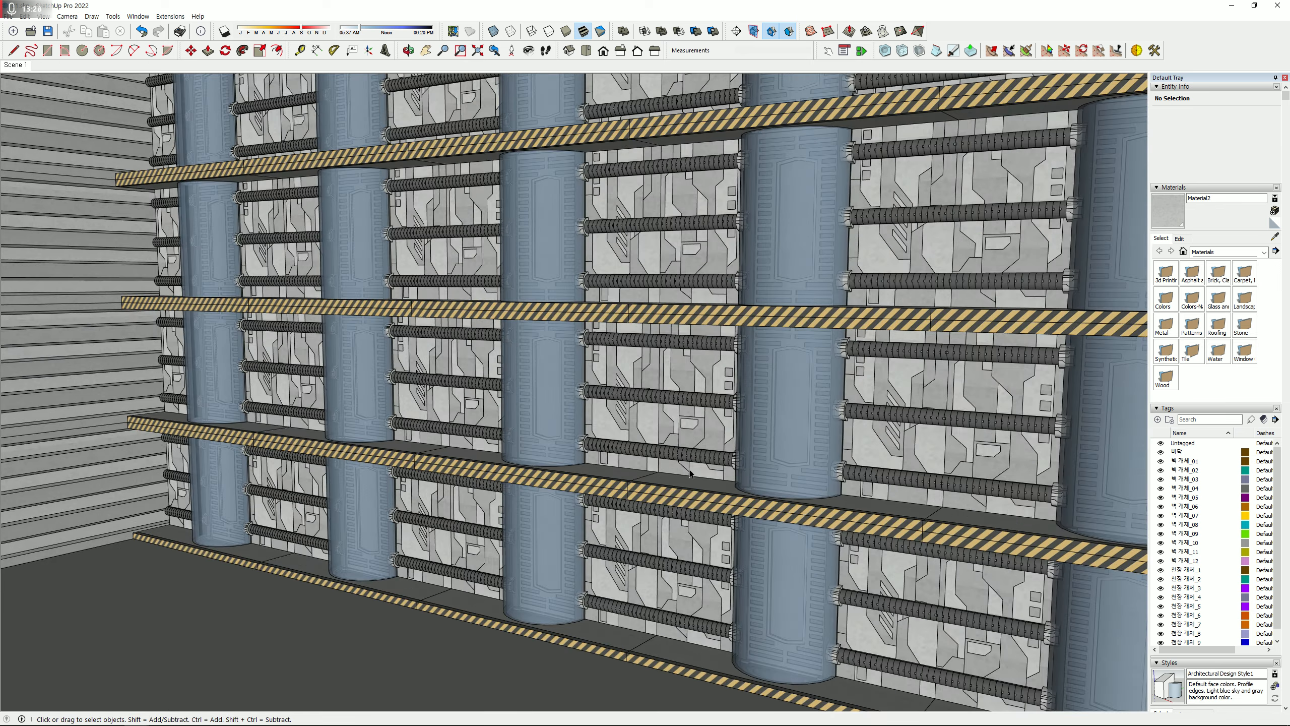
{"action": "scroll", "coordinate": [689, 471], "scroll_direction": "up", "scroll_amount": 2}
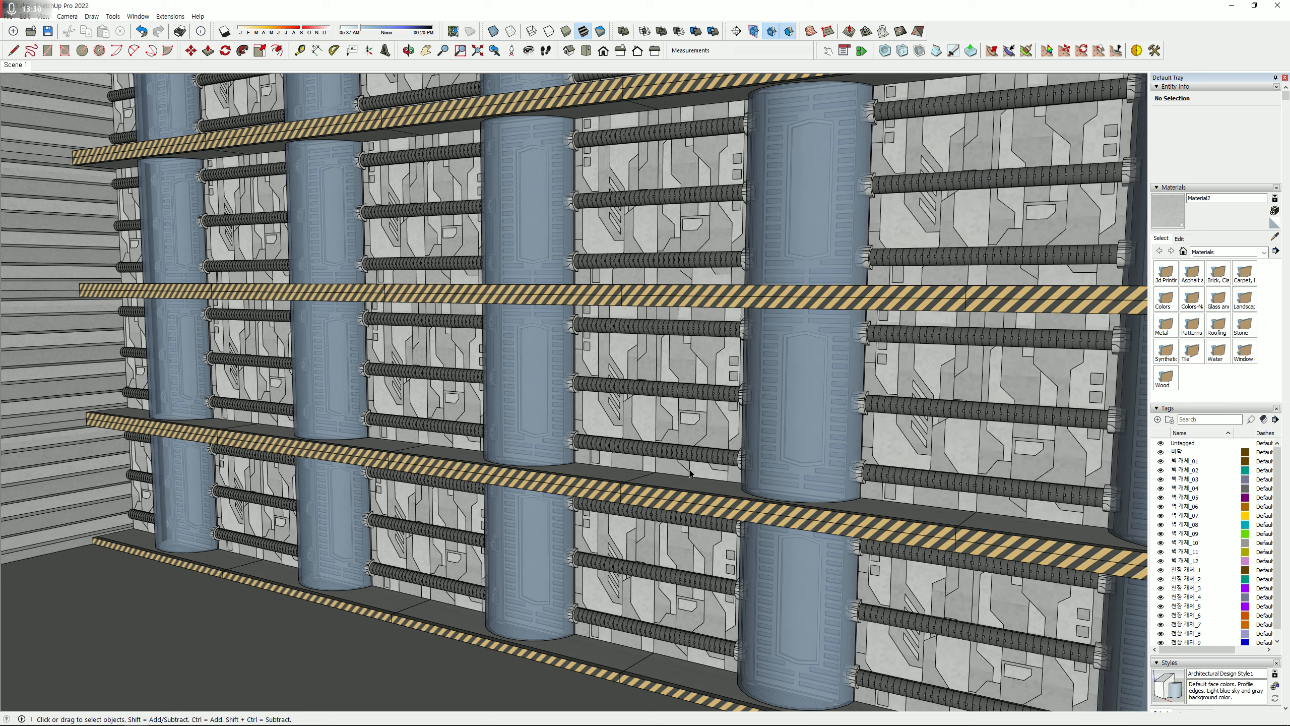
{"action": "middle_click_drag", "start_coordinate": [635, 402], "coordinate": [561, 431]}
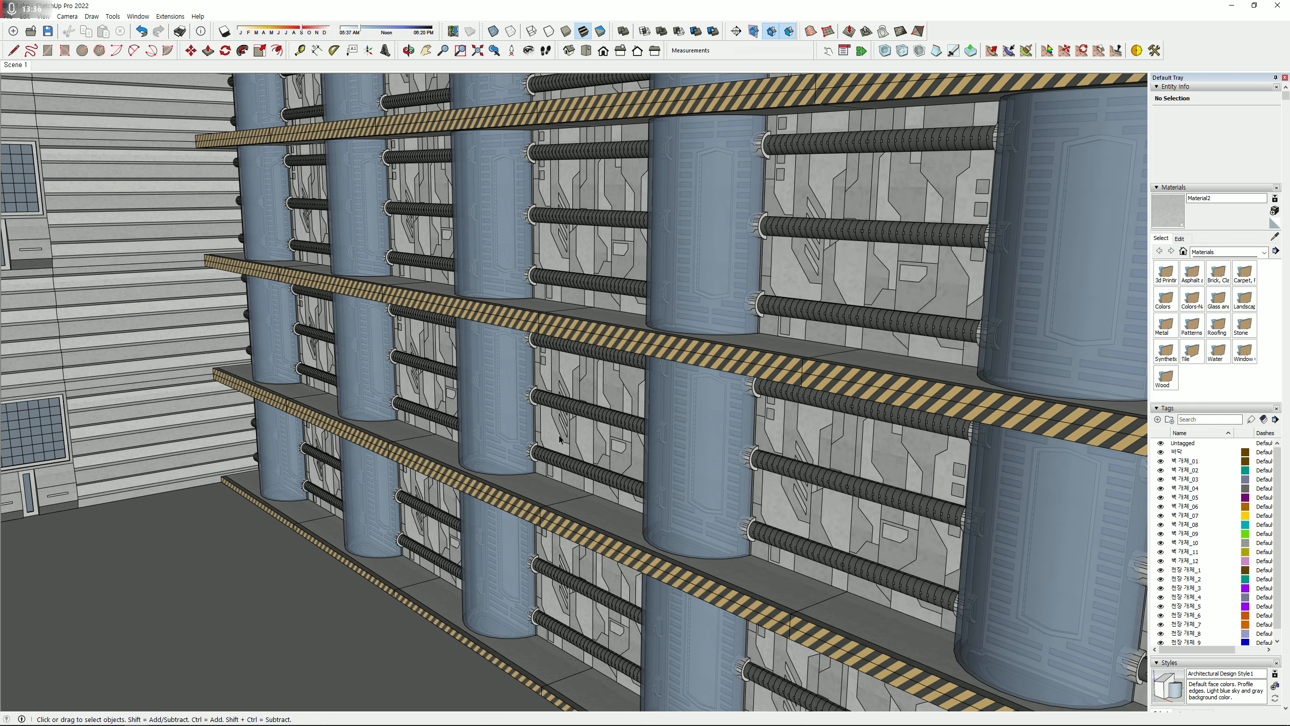
{"action": "left_click", "coordinate": [675, 482]}
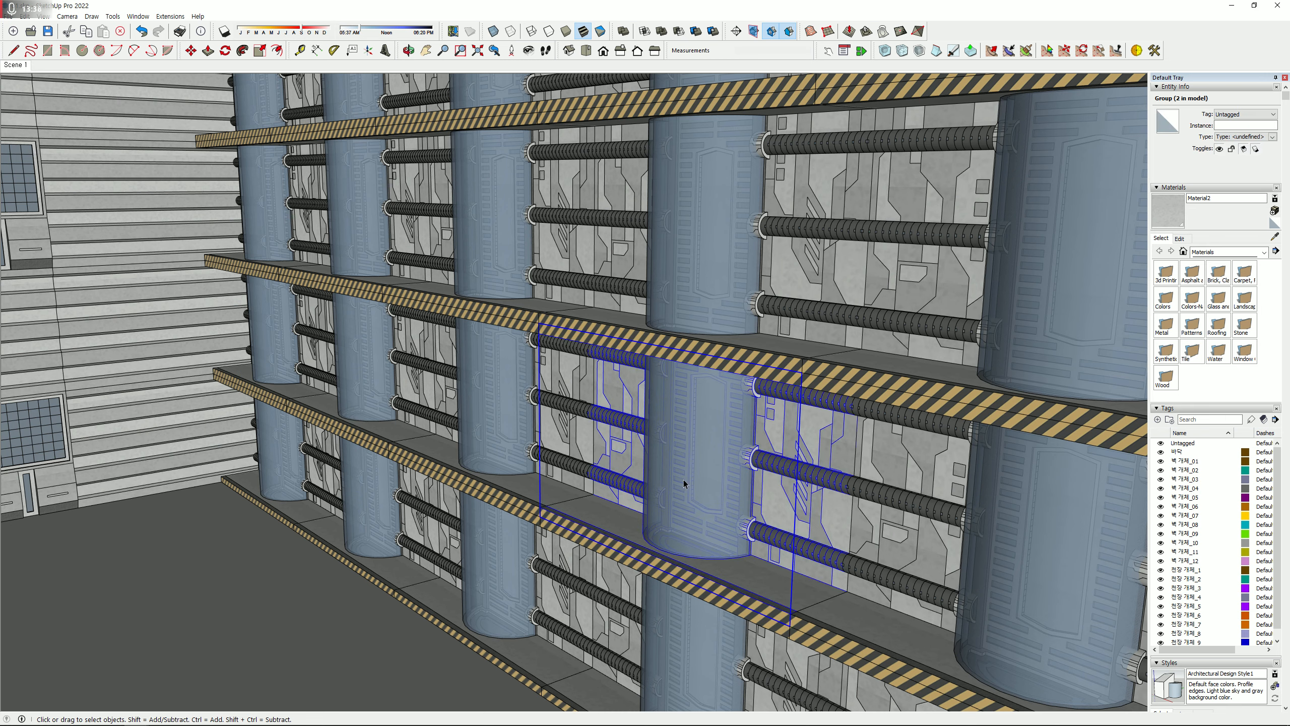
{"action": "double_click", "coordinate": [684, 480]}
{"action": "middle_click_drag", "start_coordinate": [728, 456], "coordinate": [624, 410]}
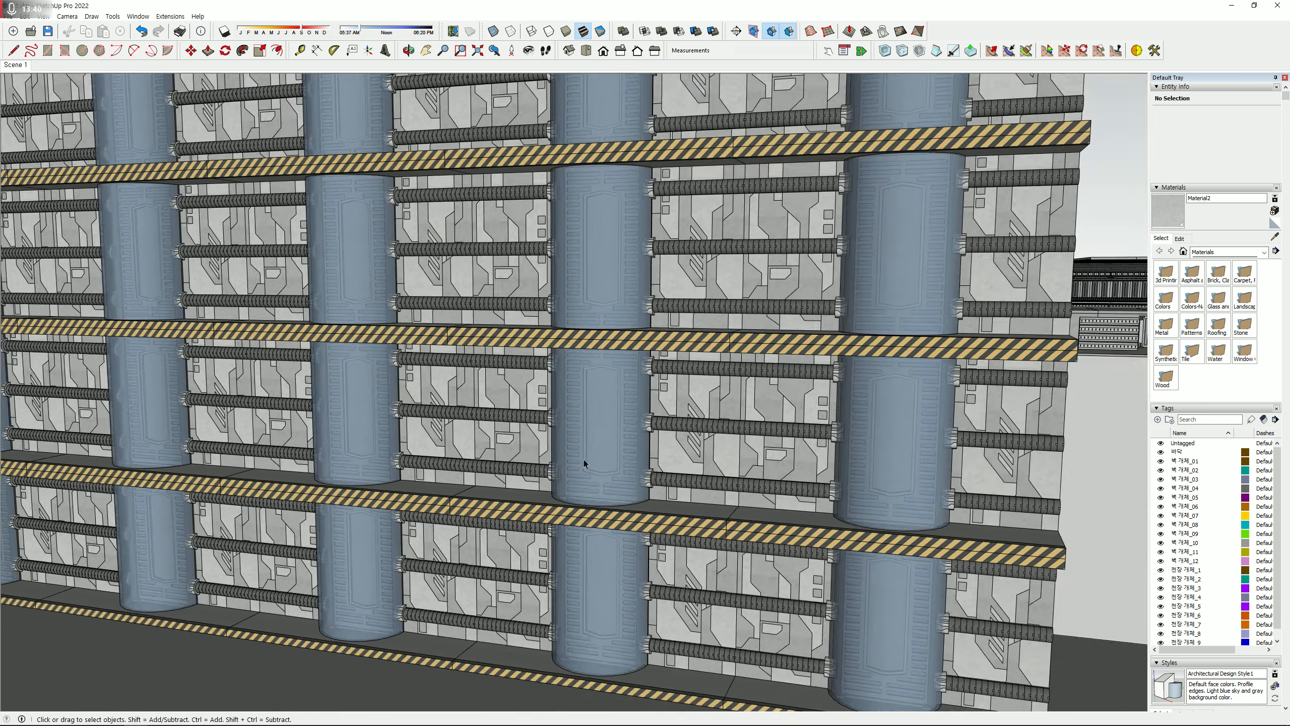
- Examine the stacked capsule wall and the corner where it meets the ridged, windowed wall
{"action": "middle_click_drag", "start_coordinate": [584, 467], "coordinate": [483, 460]}
{"action": "scroll", "coordinate": [703, 554], "scroll_direction": "up", "scroll_amount": 3}
{"action": "middle_click_drag", "start_coordinate": [703, 554], "coordinate": [639, 421]}
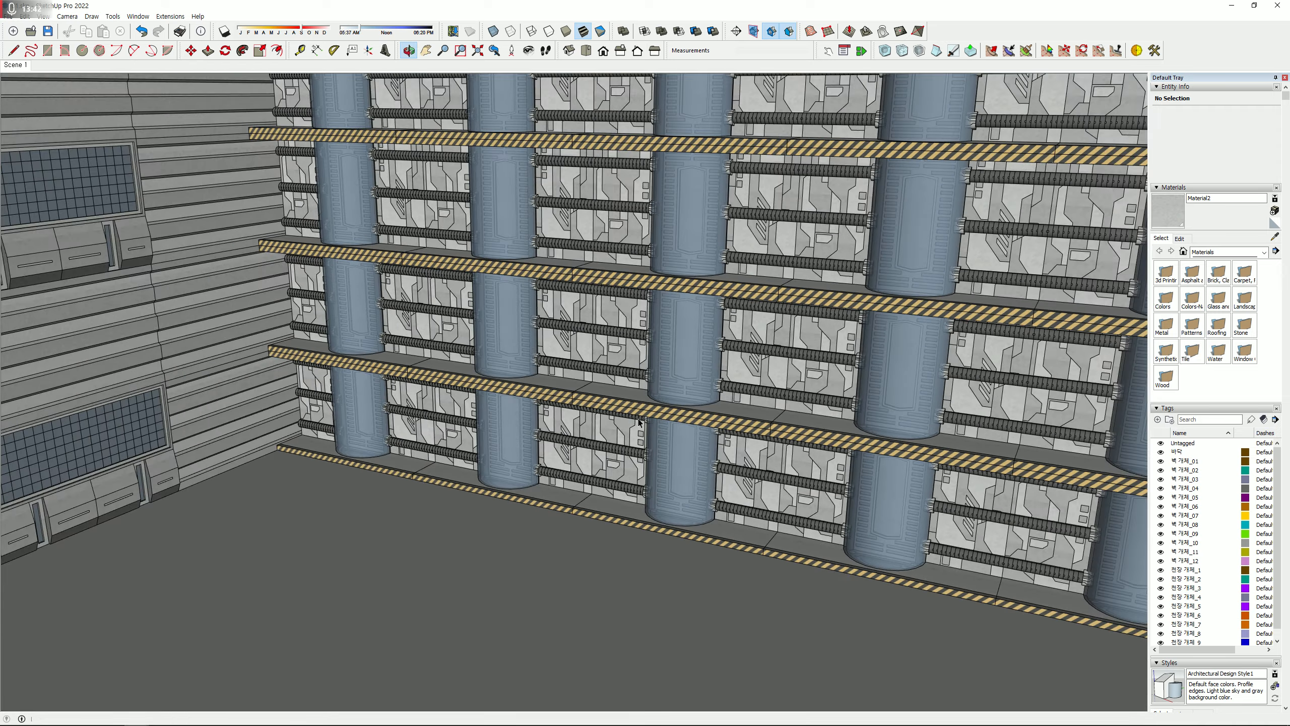
{"action": "left_click", "coordinate": [720, 353]}
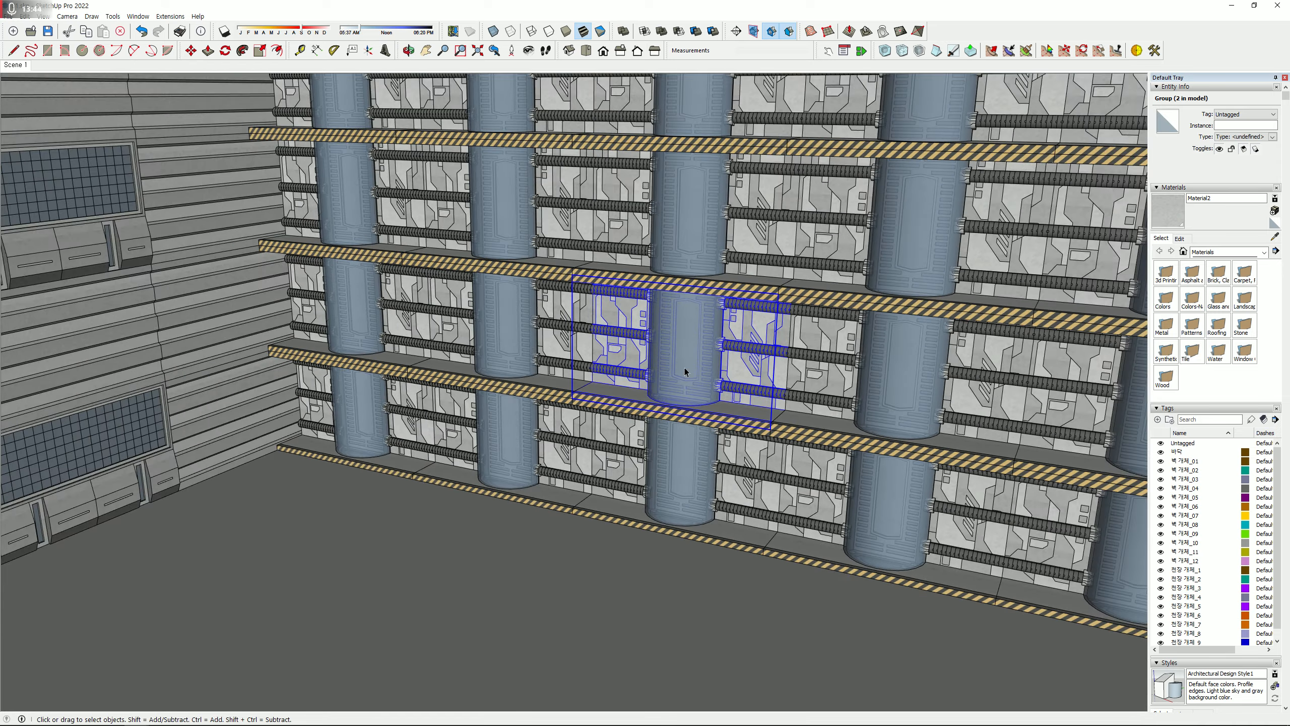
{"action": "scroll", "coordinate": [685, 372], "scroll_direction": "down", "scroll_amount": 5}
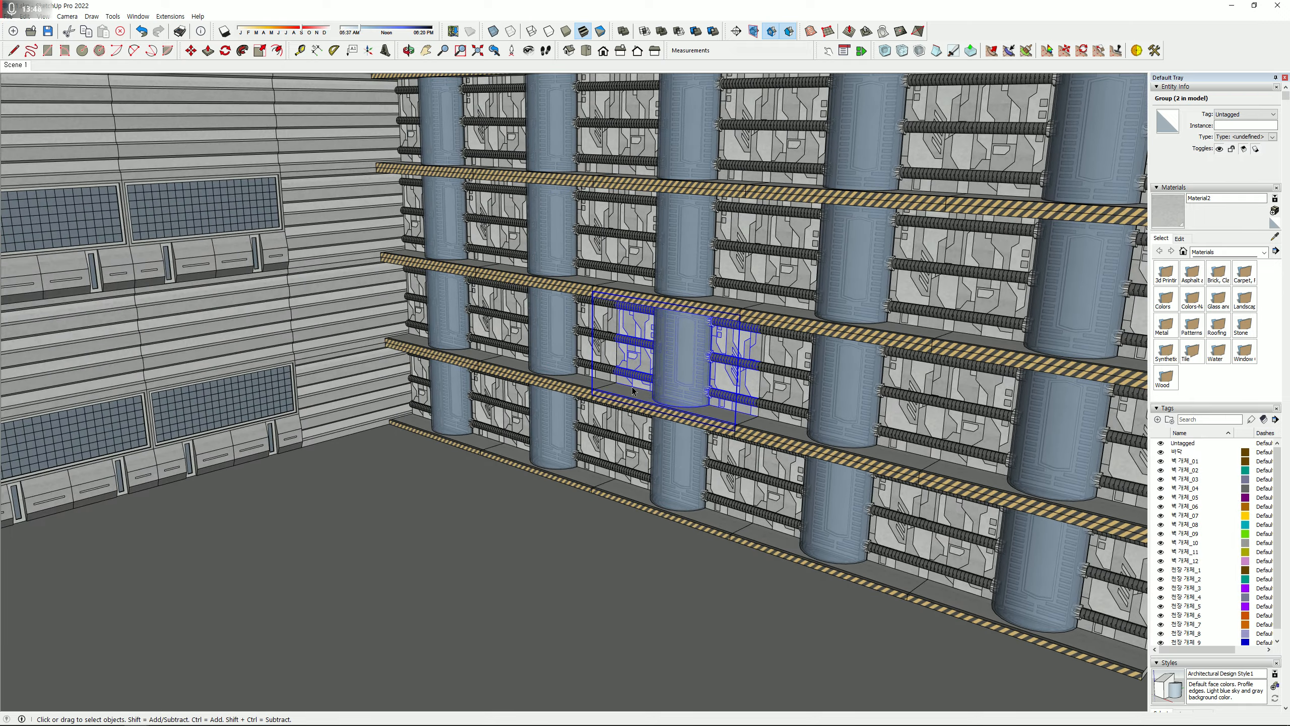
{"action": "scroll", "coordinate": [633, 391], "scroll_direction": "down", "scroll_amount": 3}
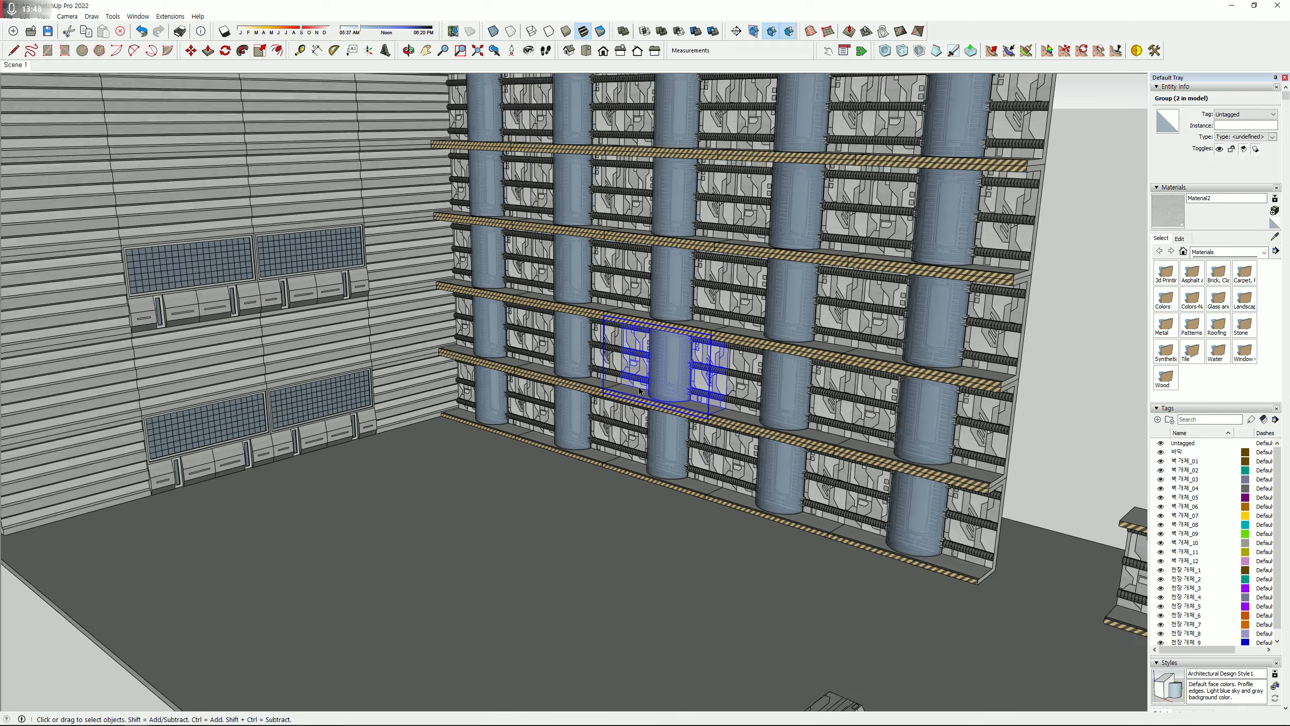
- Copy the horizontally ridged wall panel from the module library onto the floor in front of the capsule wall
{"action": "middle_click_drag", "start_coordinate": [633, 391], "coordinate": [763, 503]}
{"action": "middle_click_drag", "start_coordinate": [762, 503], "coordinate": [408, 462], "text": "shift"}
{"action": "middle_click_drag", "start_coordinate": [782, 442], "coordinate": [557, 438], "text": "shift"}
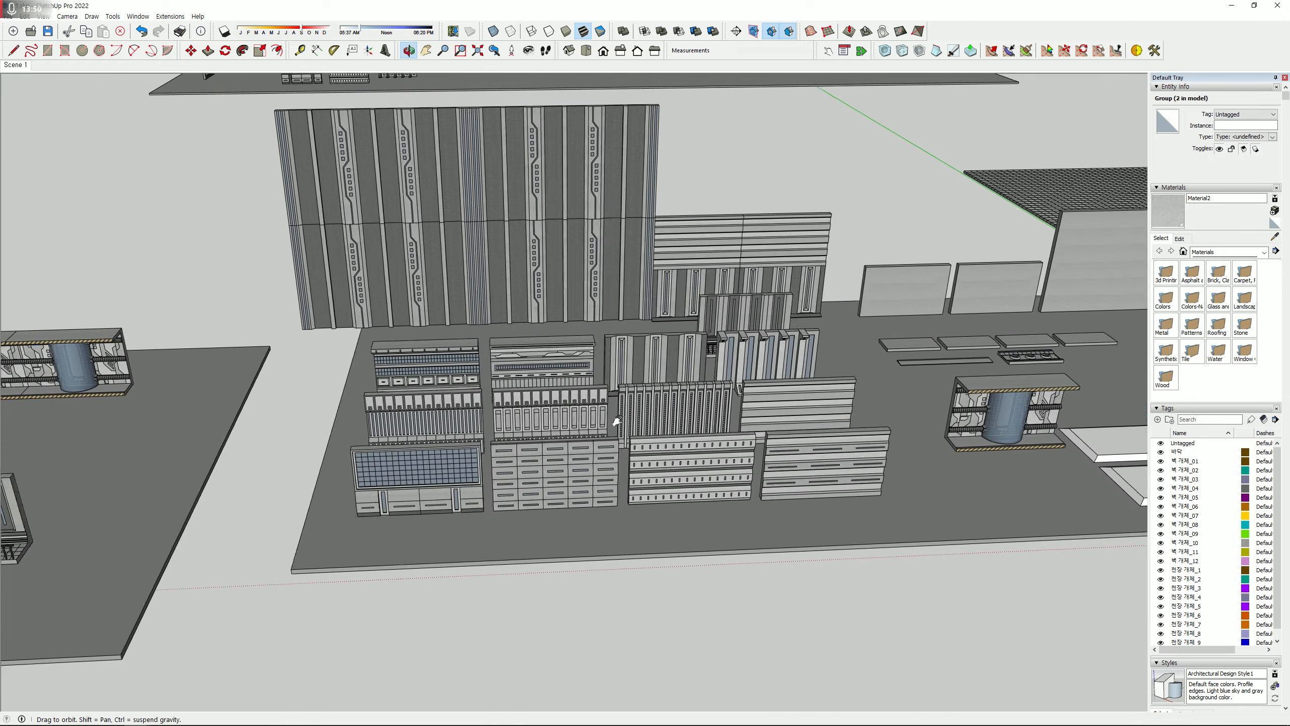
{"action": "scroll", "coordinate": [813, 404], "scroll_direction": "up", "scroll_amount": 4}
{"action": "scroll", "coordinate": [842, 389], "scroll_direction": "down", "scroll_amount": 2}
{"action": "key", "text": "m"}
{"action": "key", "text": "ctrl"}
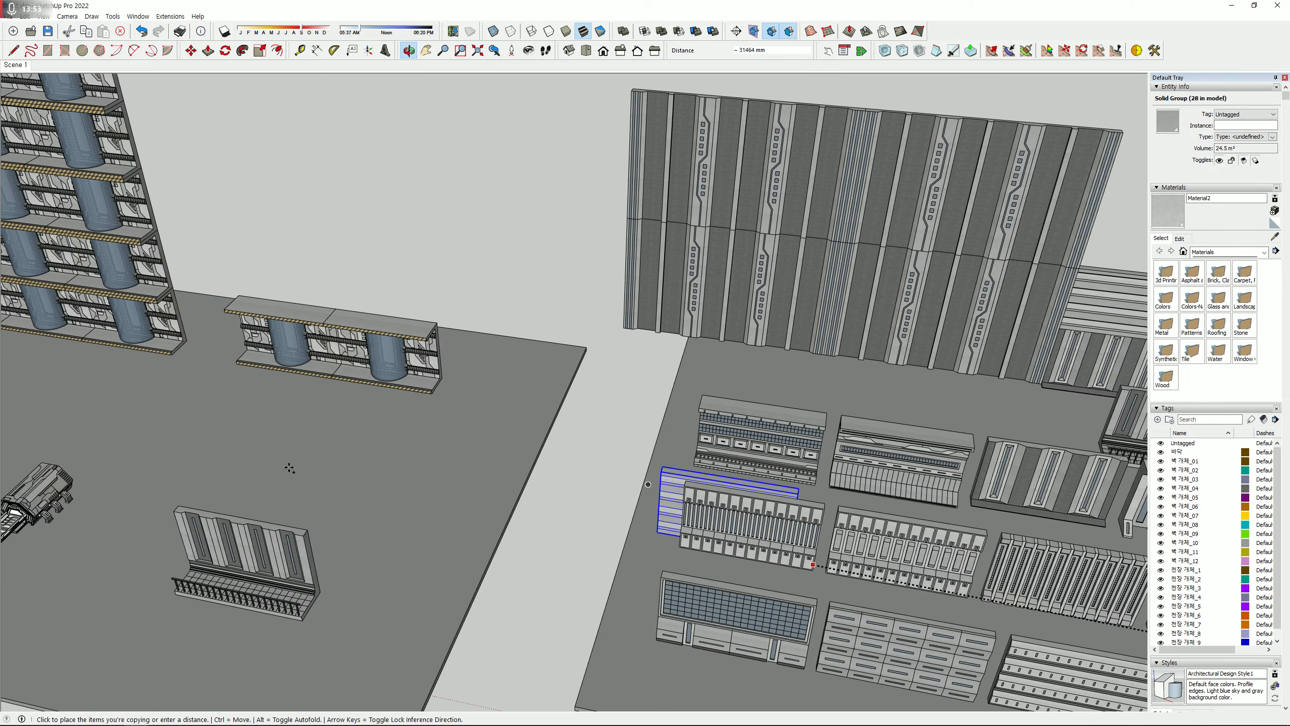
{"action": "scroll", "coordinate": [557, 417], "scroll_direction": "up", "scroll_amount": 5}
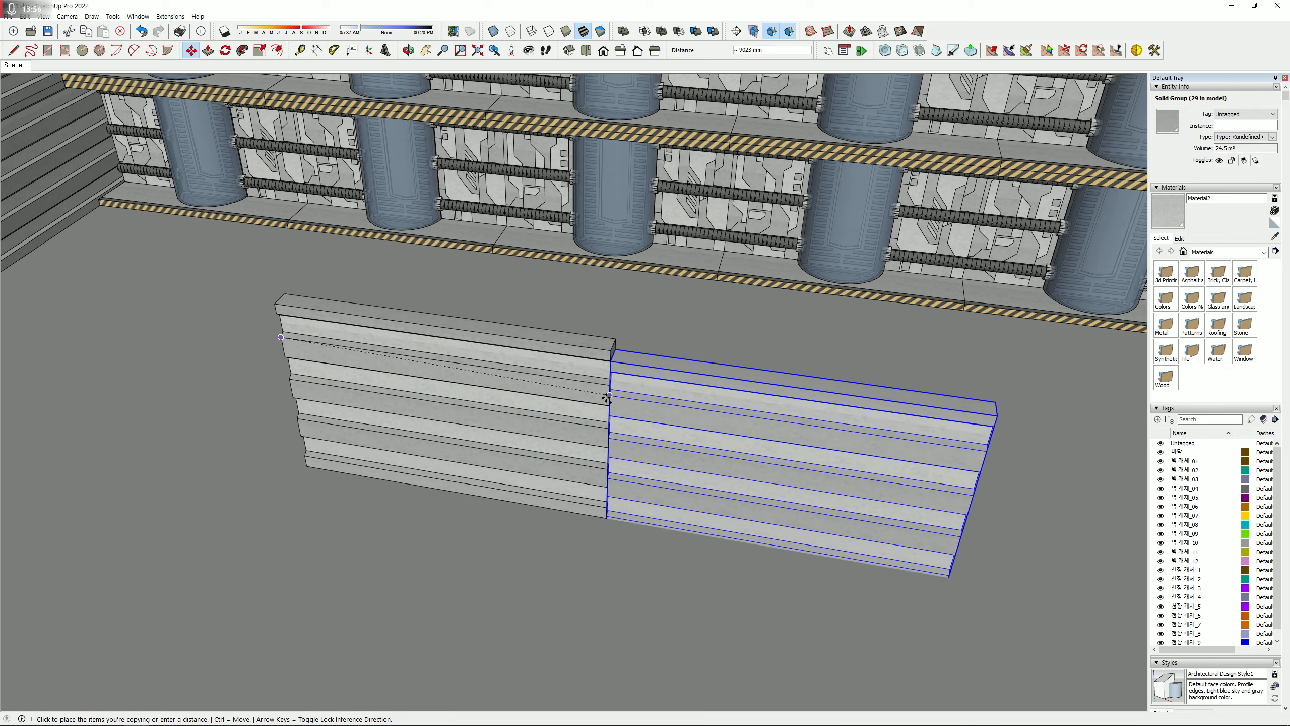
- Array three copies of the ridged panel end to end to form a four-panel wall
{"action": "left_click", "coordinate": [618, 384]}
{"action": "type", "text": "*3"}
{"action": "key", "text": "Return"}
{"action": "key", "text": "space"}
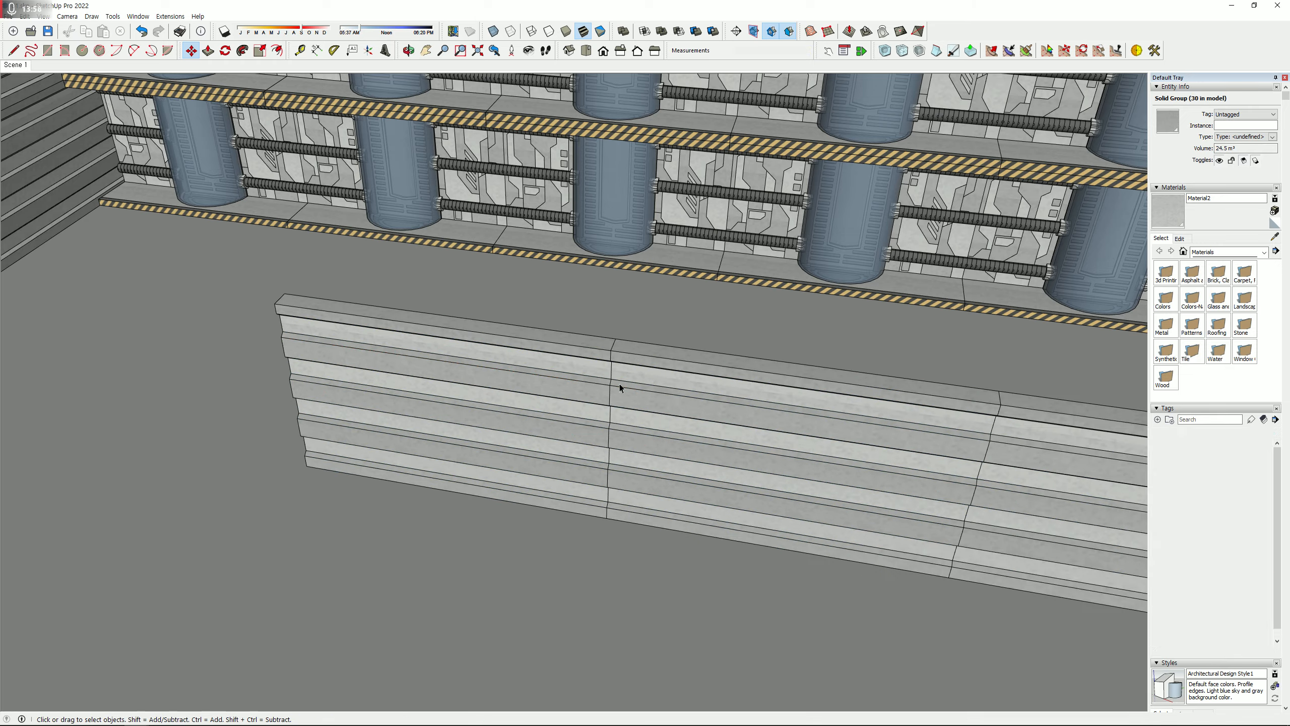
- Move the capsule vehicle clear of the new ridged wall to the floor in front of the freestanding capsule module
{"action": "scroll", "coordinate": [735, 444], "scroll_direction": "down", "scroll_amount": 3}
{"action": "middle_click_drag", "start_coordinate": [762, 443], "coordinate": [376, 401], "text": "shift"}
{"action": "middle_click_drag", "start_coordinate": [563, 472], "coordinate": [420, 302], "text": "shift"}
{"action": "left_click", "coordinate": [546, 455]}
{"action": "key", "text": "m"}
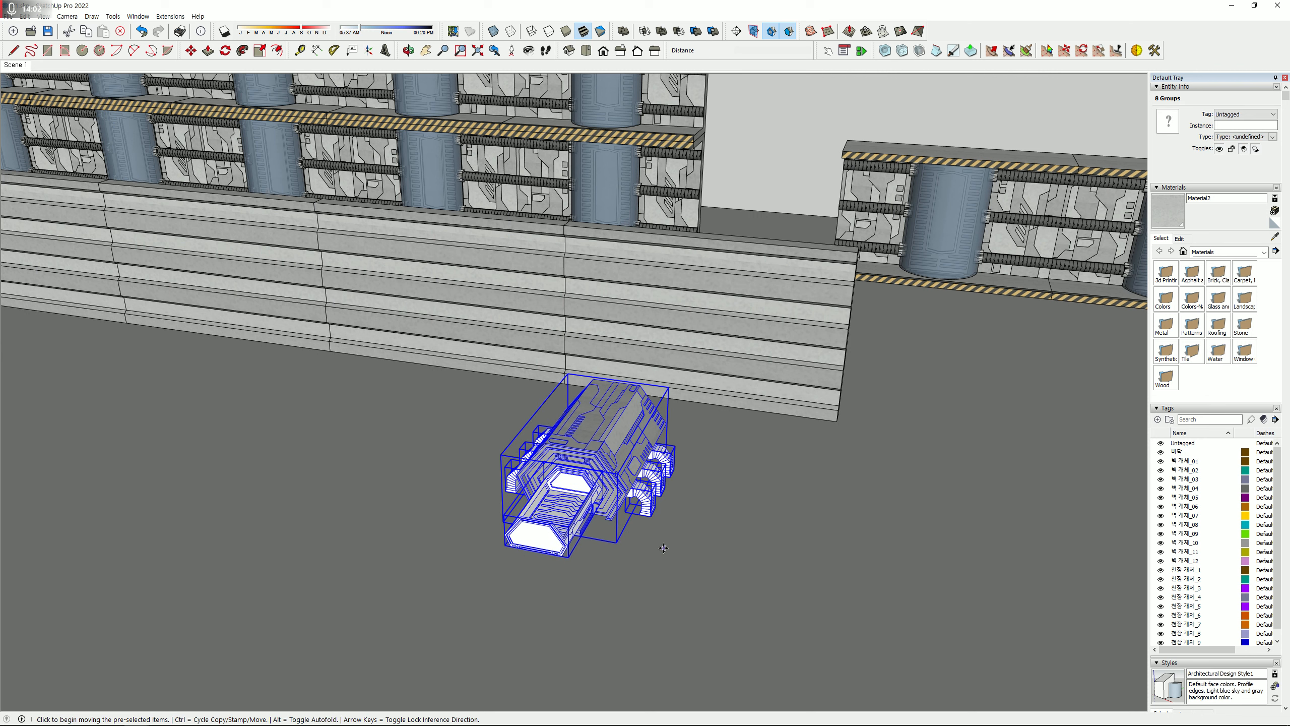
{"action": "left_click", "coordinate": [729, 612]}
{"action": "left_click", "coordinate": [953, 370]}
{"action": "key", "text": "space"}
{"action": "left_click", "coordinate": [759, 173]}
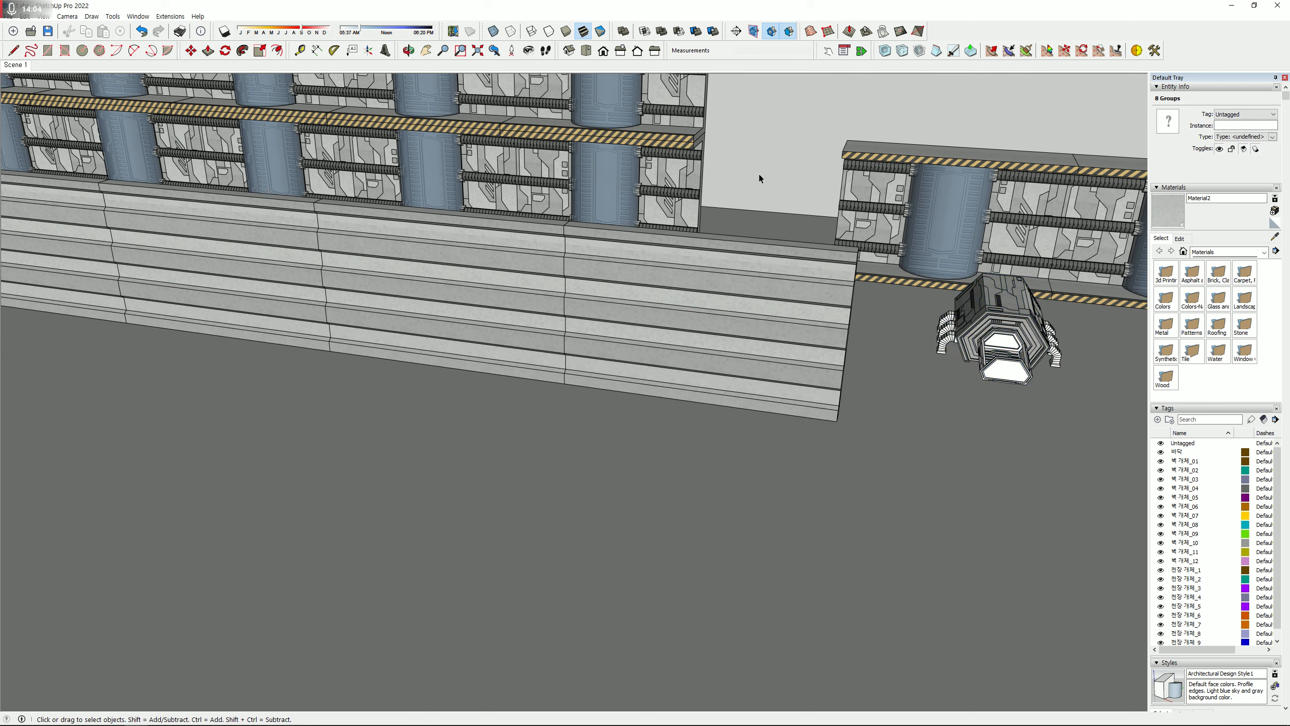
- Copy the plain flat wall panel from the module library to the floor in front of the ridged wall
{"action": "middle_click_drag", "start_coordinate": [473, 379], "coordinate": [448, 404]}
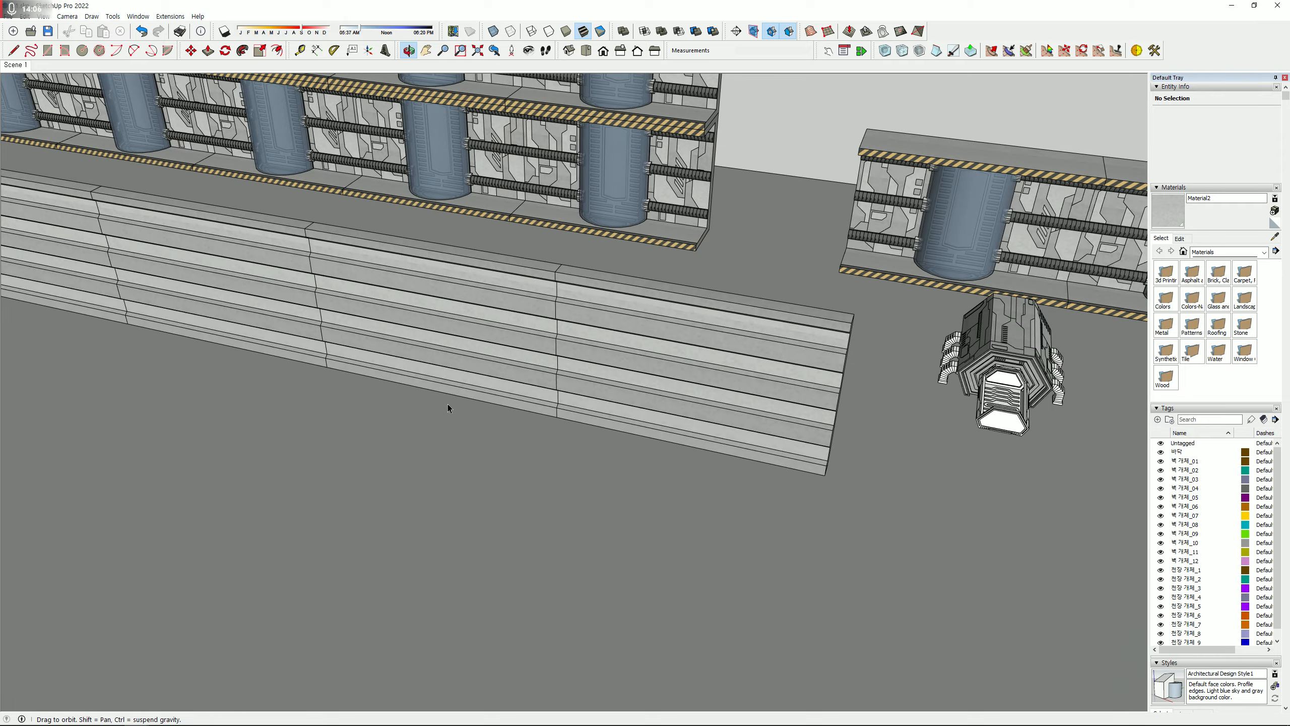
{"action": "scroll", "coordinate": [478, 408], "scroll_direction": "down", "scroll_amount": 5}
{"action": "middle_click_drag", "start_coordinate": [731, 410], "coordinate": [2, 327], "text": "shift"}
{"action": "key", "text": "m"}
{"action": "left_click", "coordinate": [897, 380]}
{"action": "key", "text": "ctrl"}
{"action": "middle_click_drag", "start_coordinate": [356, 399], "coordinate": [645, 446], "text": "shift"}
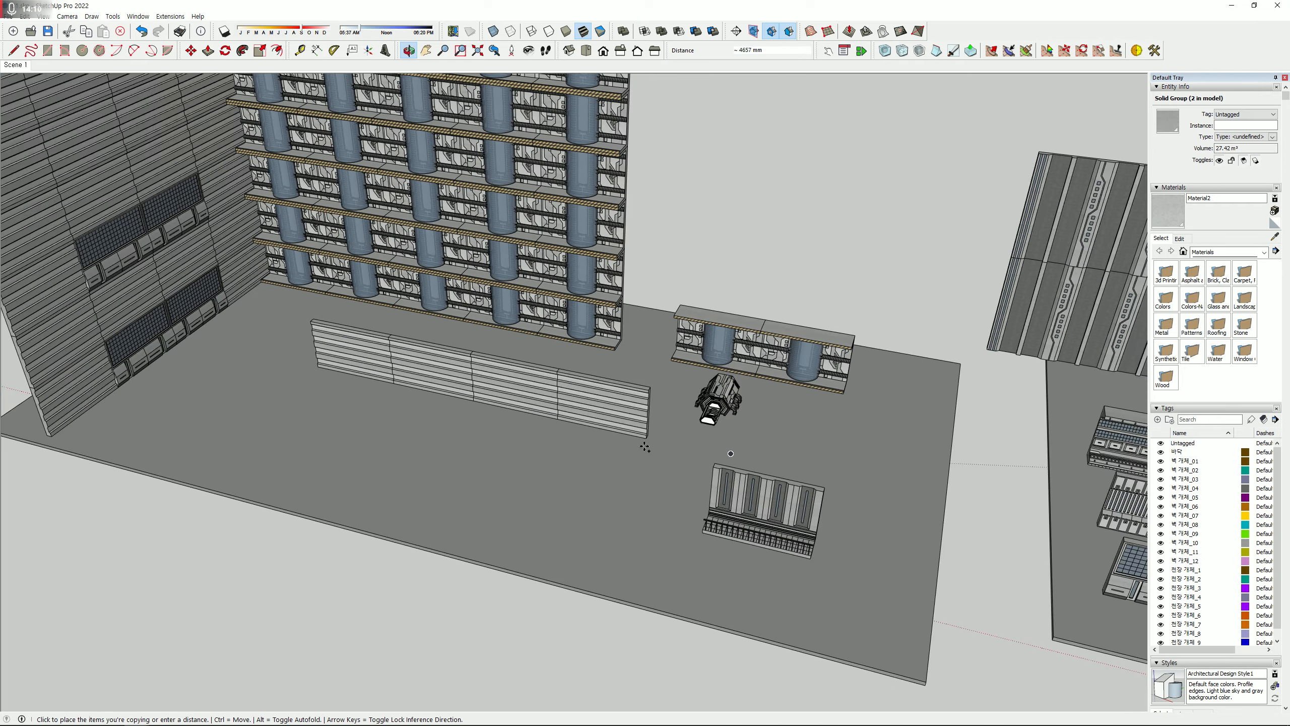
{"action": "left_click", "coordinate": [435, 461]}
{"action": "key", "text": "space"}
- Cut a doorway about 4980 mm wide and 4390 mm high through the plain panel, starting from its bottom edge
{"action": "scroll", "coordinate": [442, 427], "scroll_direction": "up", "scroll_amount": 3}
{"action": "scroll", "coordinate": [440, 427], "scroll_direction": "up", "scroll_amount": 2}
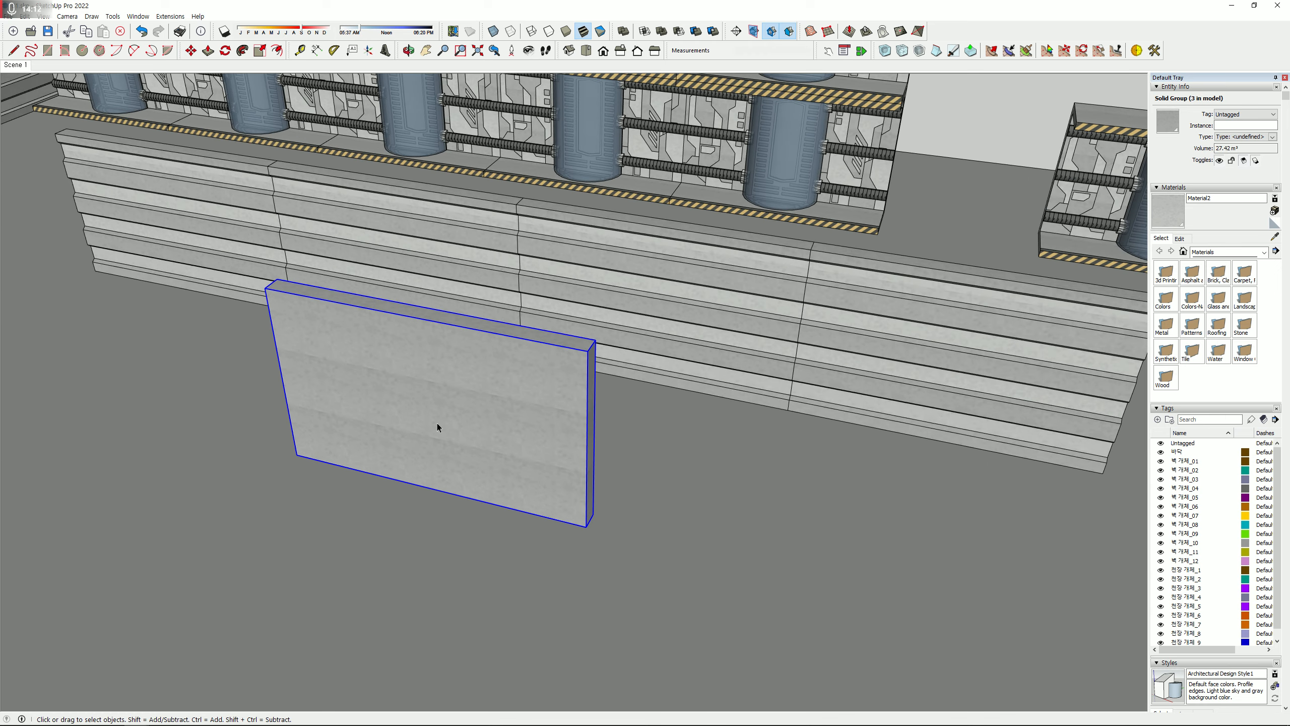
{"action": "double_click", "coordinate": [437, 425]}
{"action": "key", "text": "r"}
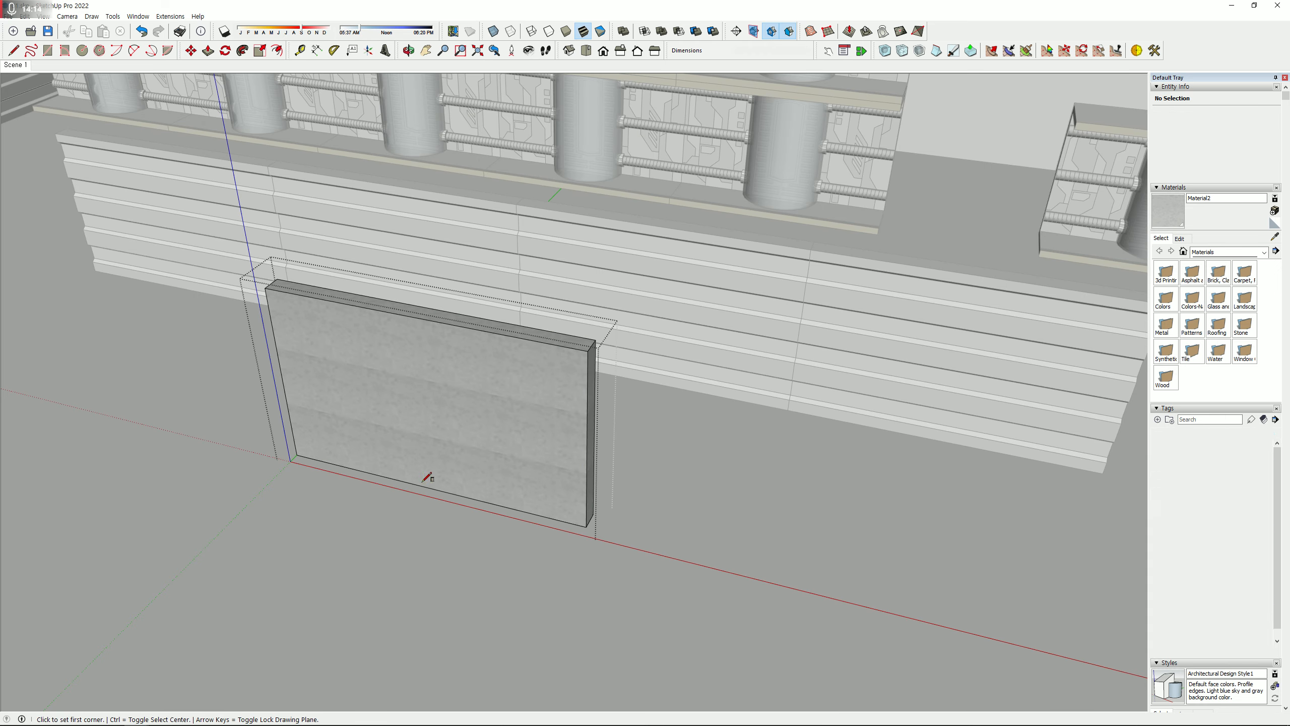
{"action": "left_click", "coordinate": [355, 470]}
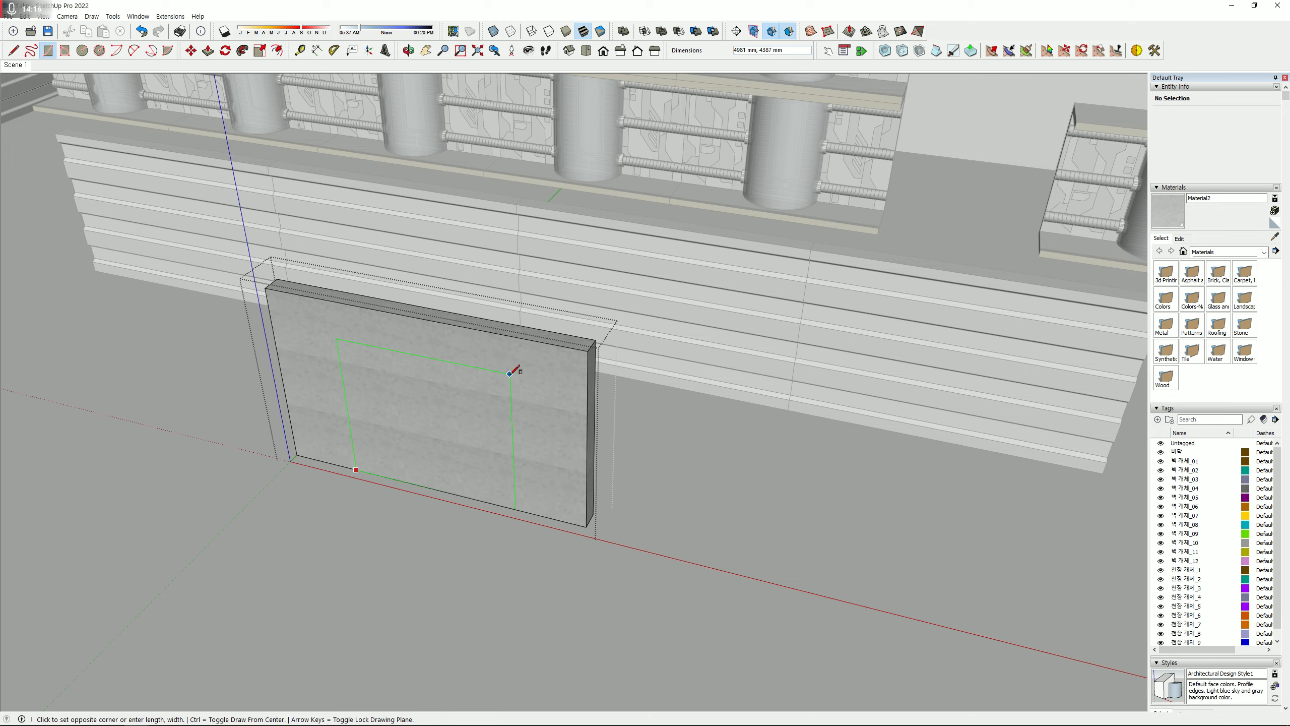
{"action": "left_click", "coordinate": [511, 375]}
{"action": "key", "text": "p"}
{"action": "left_click", "coordinate": [434, 429]}
{"action": "left_click", "coordinate": [458, 413]}
{"action": "key", "text": "space"}
{"action": "key", "text": "Escape"}
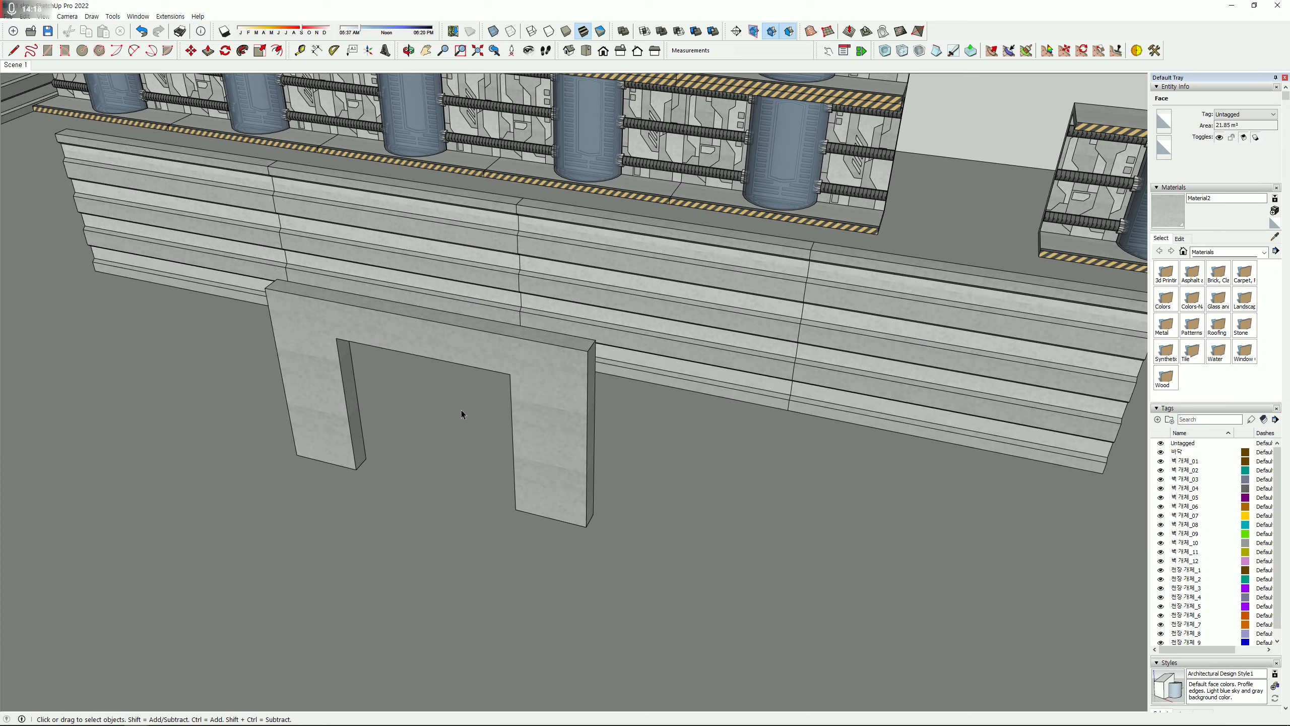
{"action": "left_click", "coordinate": [461, 413]}
- Draw a rectangle from corner to corner that fills the doorway opening
{"action": "middle_click_drag", "start_coordinate": [462, 413], "coordinate": [563, 405]}
{"action": "scroll", "coordinate": [564, 405], "scroll_direction": "up", "scroll_amount": 3}
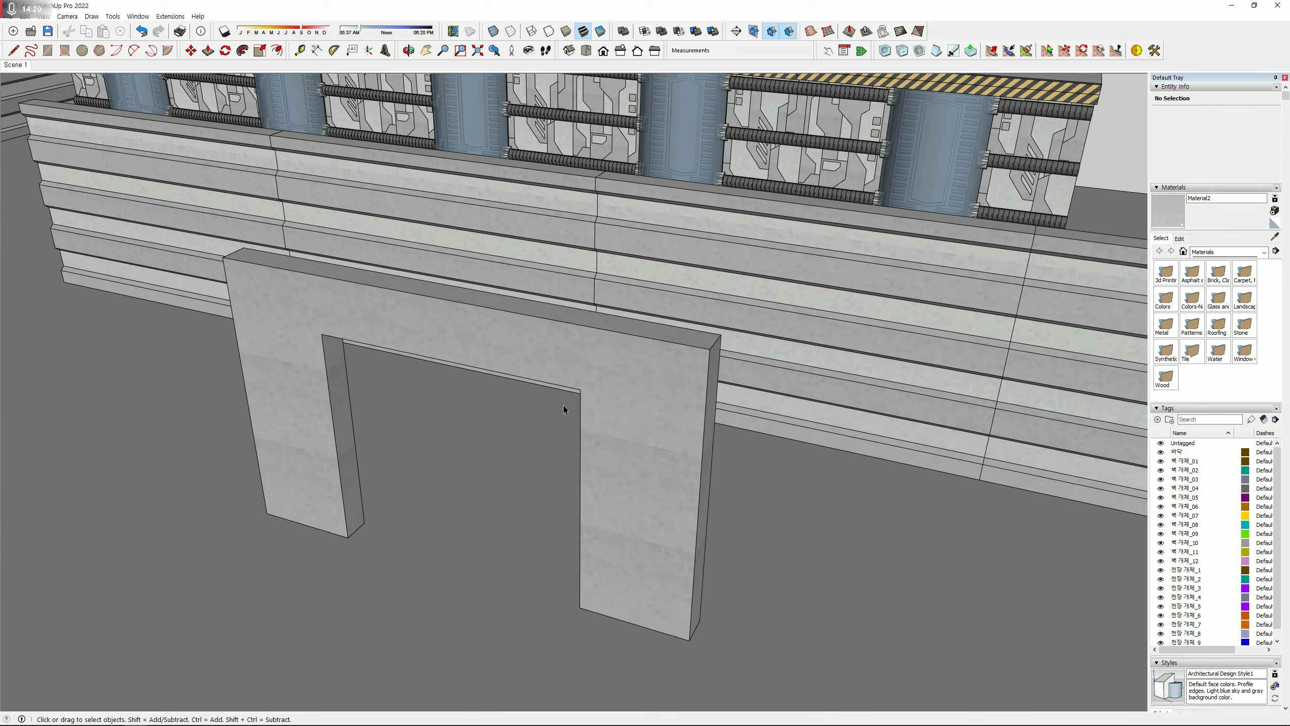
{"action": "left_click", "coordinate": [47, 50]}
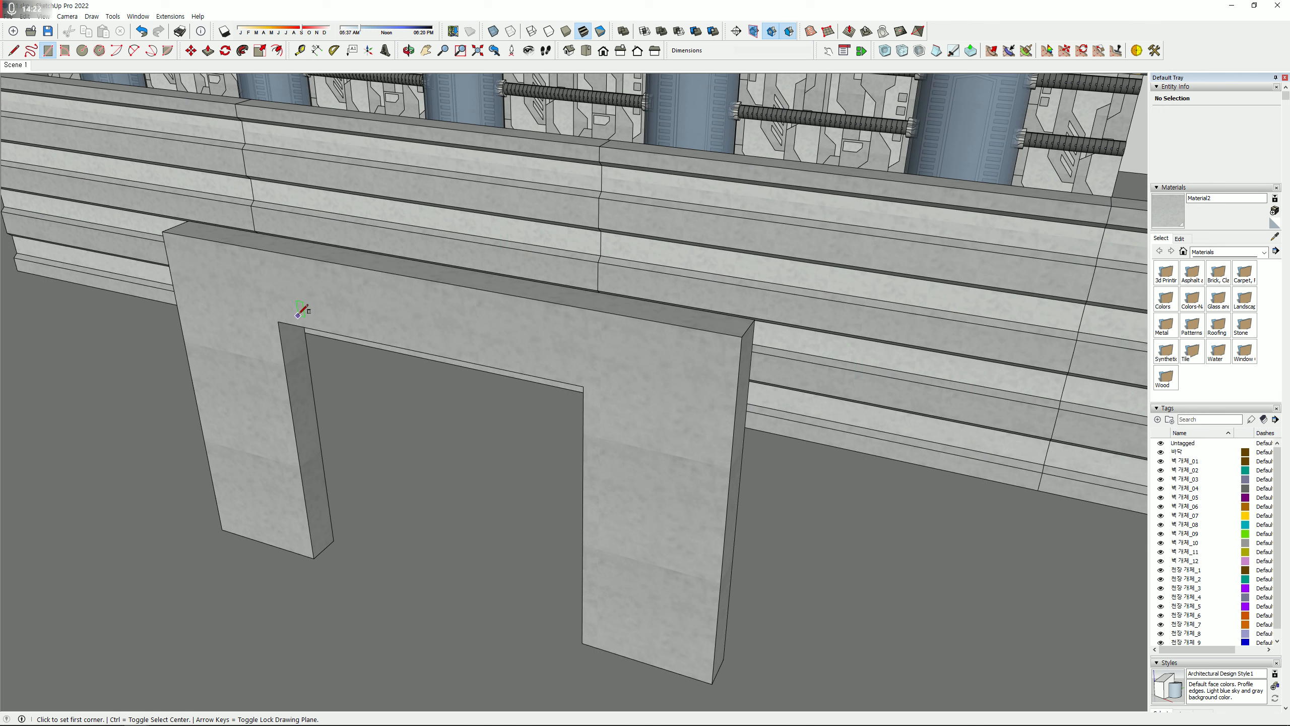
{"action": "left_click", "coordinate": [278, 321]}
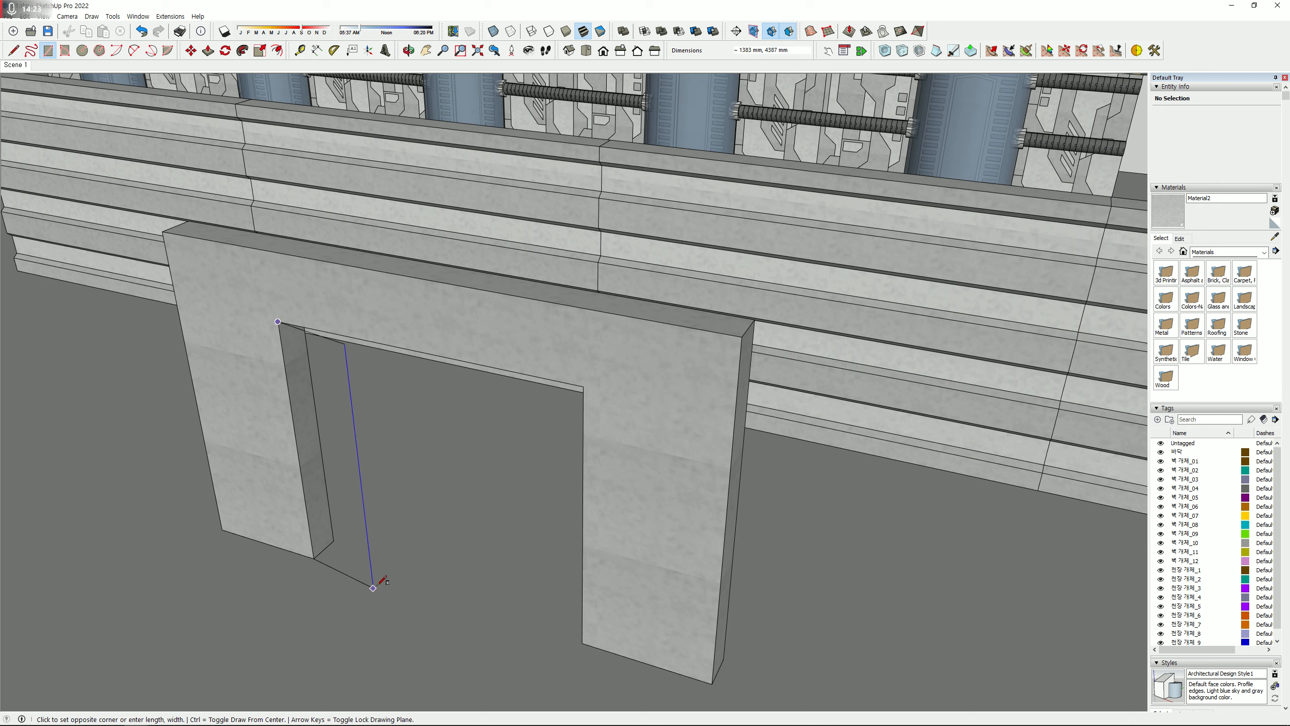
{"action": "left_click", "coordinate": [583, 643]}
- Divide the doorway rectangle with a vertical line from its bottom midpoint and remove the right half's face
{"action": "key", "text": "l"}
{"action": "left_click", "coordinate": [440, 598]}
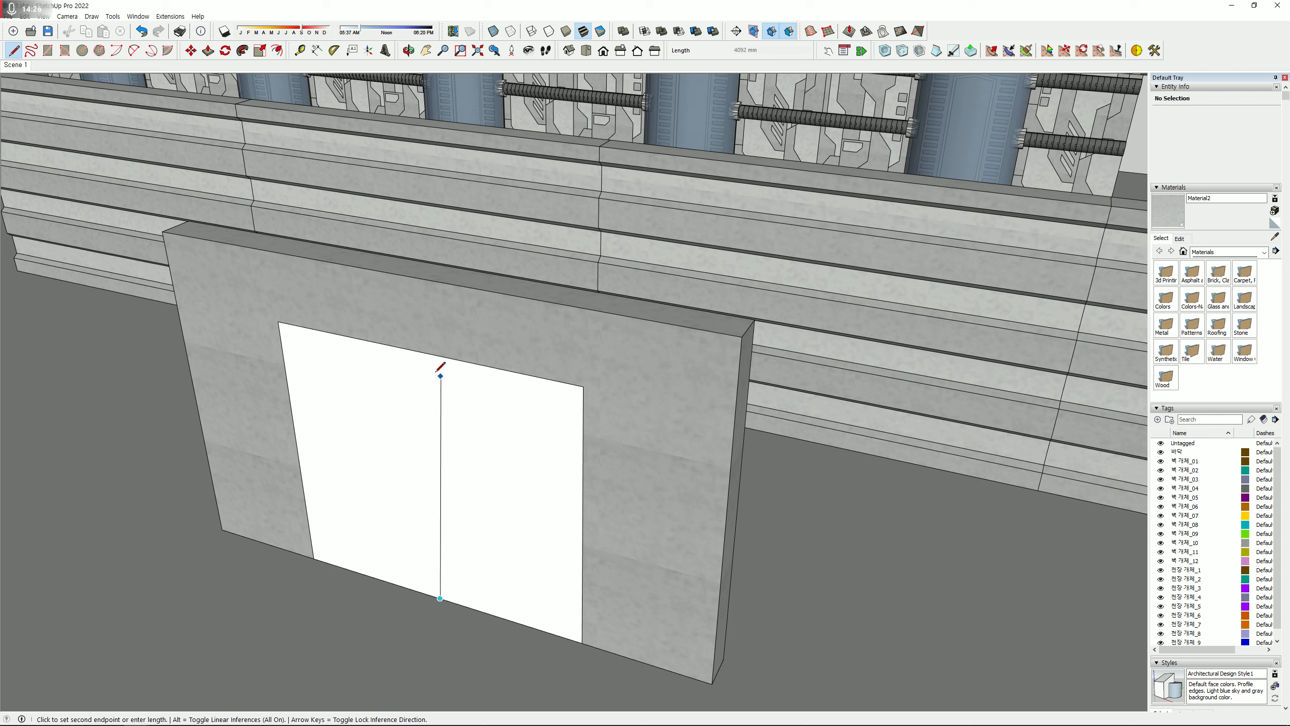
{"action": "left_click", "coordinate": [422, 353]}
{"action": "key", "text": "e"}
{"action": "left_click", "coordinate": [489, 630]}
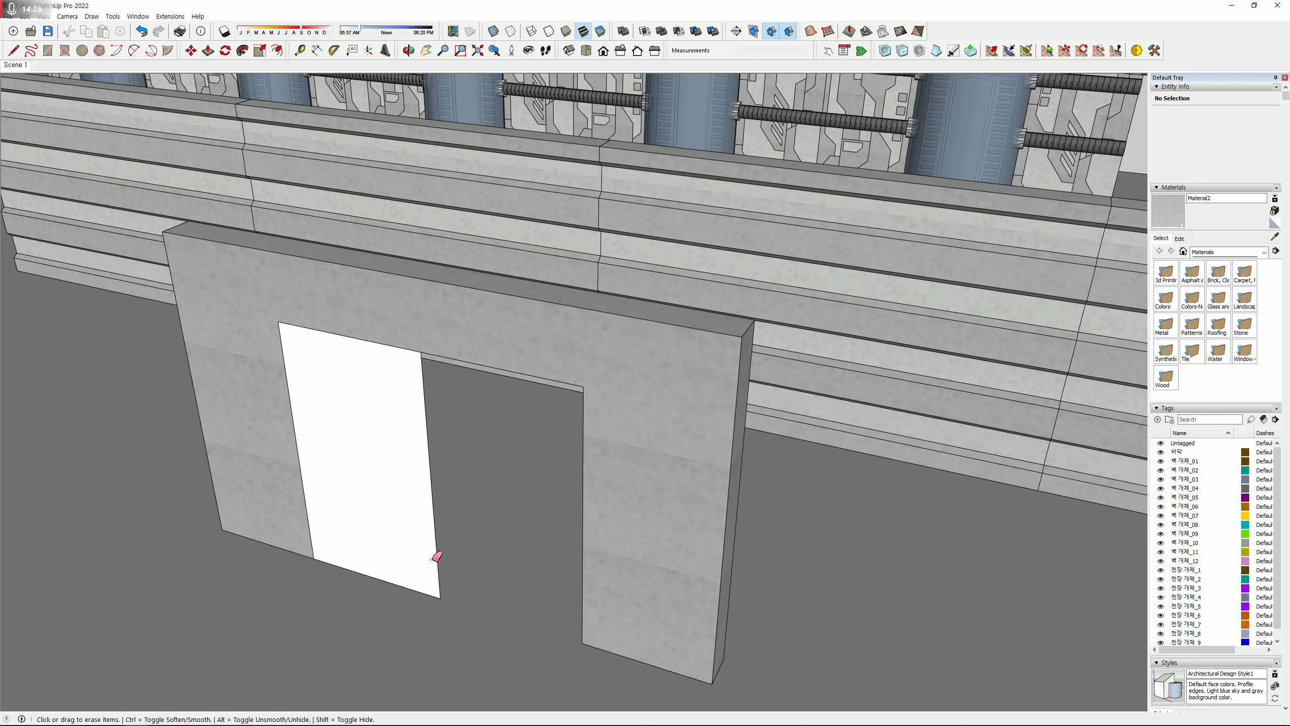
- Push/pull the remaining half into a solid door leaf and make it a group
{"action": "key", "text": "p"}
{"action": "left_click", "coordinate": [406, 545]}
{"action": "left_click", "coordinate": [415, 531]}
{"action": "key", "text": "space"}
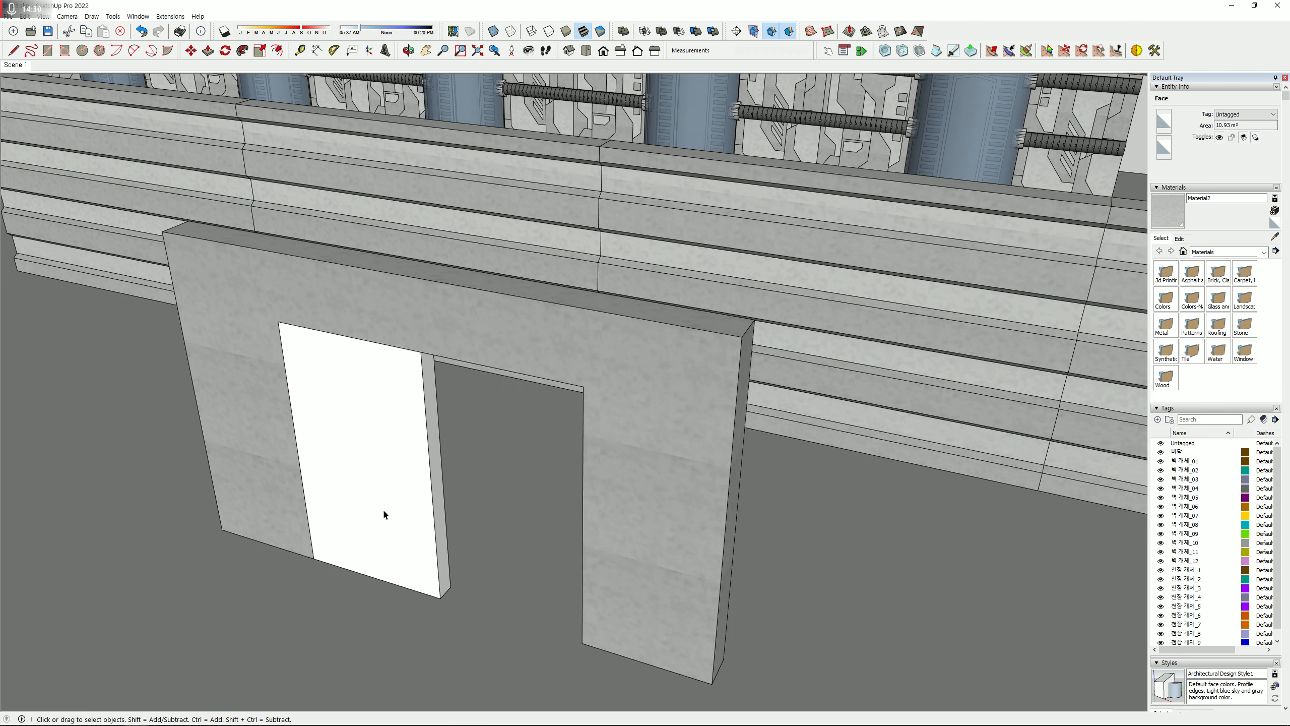
{"action": "triple_click", "coordinate": [383, 509]}
{"action": "right_click", "coordinate": [380, 511]}
{"action": "left_click", "coordinate": [395, 562]}
- Delete the leftover edges around the doorway's empty right half inside the door leaf group
{"action": "double_click", "coordinate": [418, 554]}
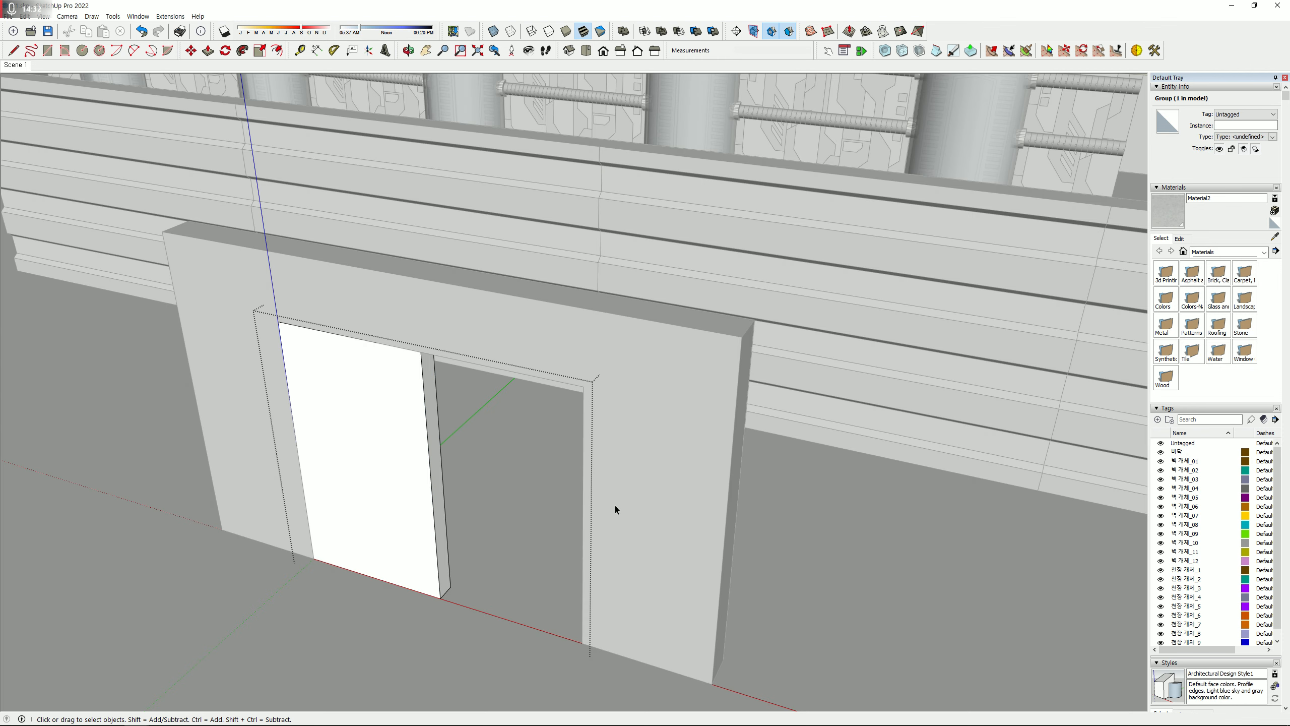
{"action": "left_click_drag", "start_coordinate": [634, 507], "coordinate": [524, 276]}
{"action": "key", "text": "Delete"}
{"action": "key", "text": "Escape"}
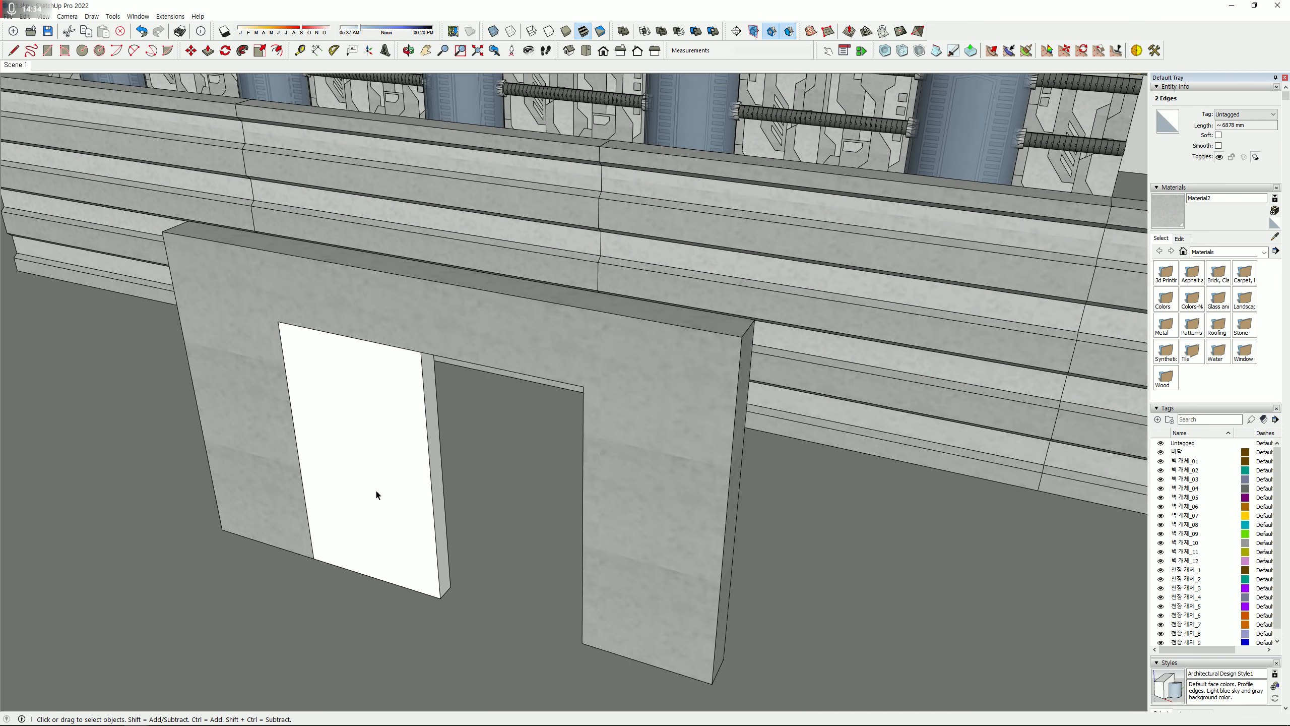
- Paint the door leaf with Material2 and move it about 128 mm back into the doorway
{"action": "left_click", "coordinate": [378, 495]}
{"action": "key", "text": "b"}
{"action": "left_click", "coordinate": [359, 443]}
{"action": "key", "text": "space"}
{"action": "key", "text": "m"}
{"action": "left_click", "coordinate": [371, 620]}
{"action": "left_click", "coordinate": [374, 616]}
- Copy the door leaf sideways by its own width to fill the right half of the doorway
{"action": "key", "text": "ctrl"}
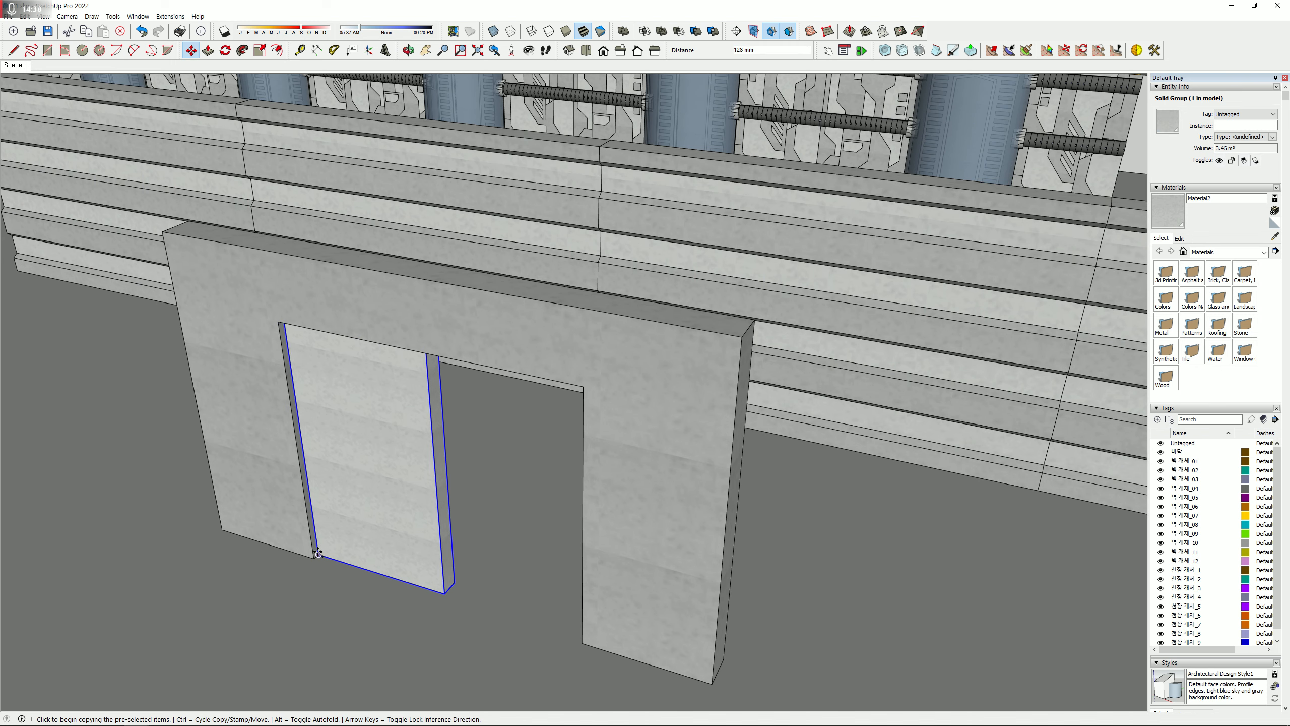
{"action": "left_click", "coordinate": [319, 554]}
{"action": "left_click", "coordinate": [445, 593]}
{"action": "middle_click_drag", "start_coordinate": [445, 592], "coordinate": [547, 481]}
{"action": "key", "text": "space"}
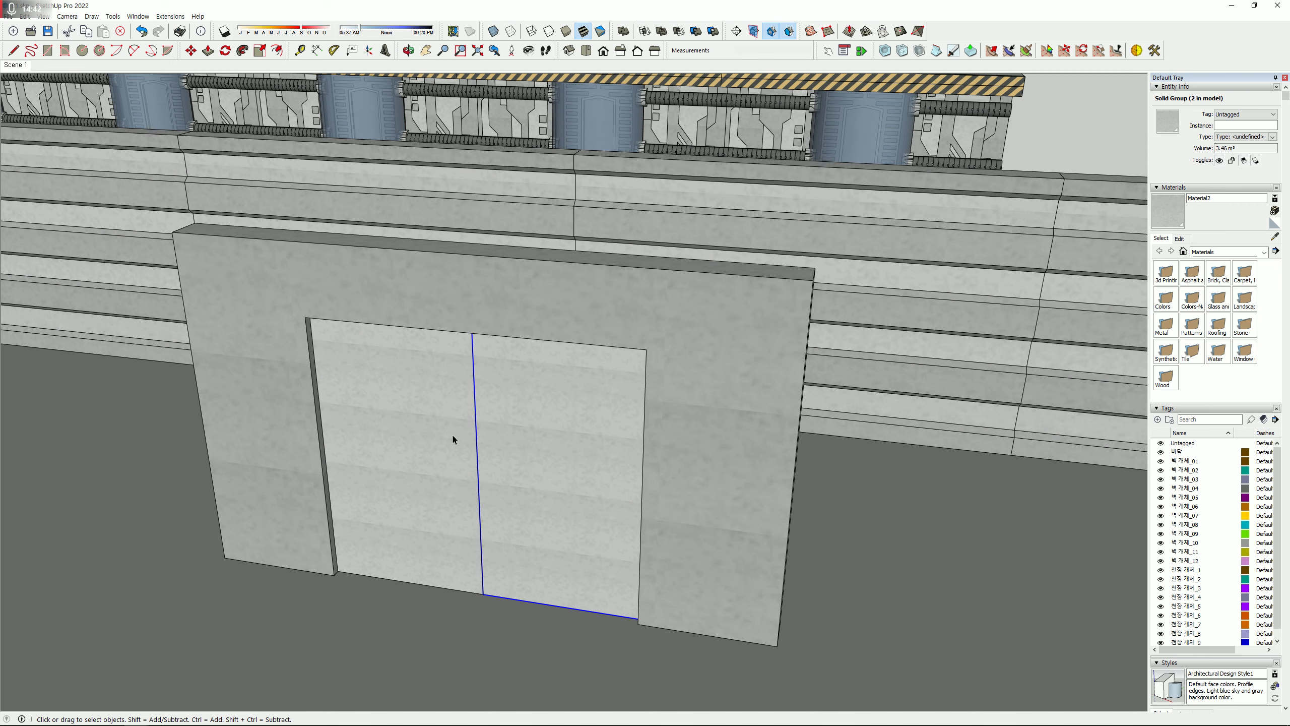
- Group the door frame panel and both door leaves into one door module
{"action": "middle_click_drag", "start_coordinate": [452, 436], "coordinate": [409, 432]}
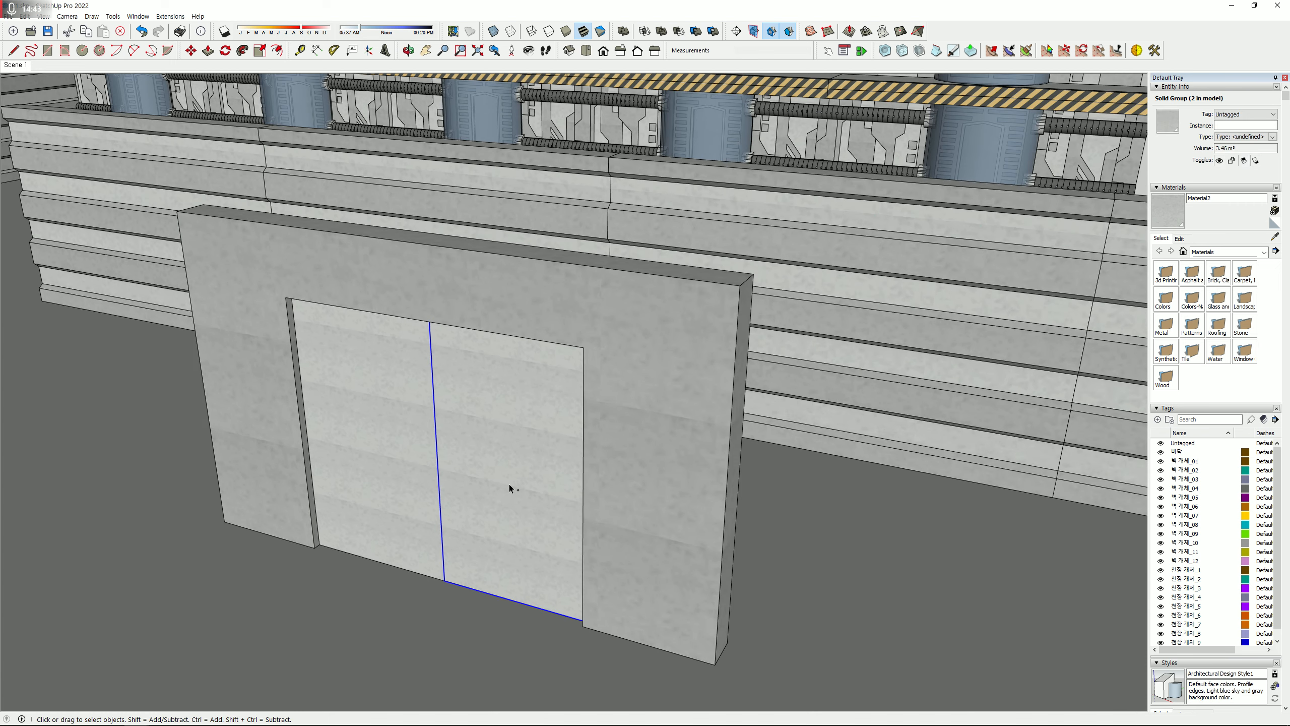
{"action": "left_click", "coordinate": [609, 483], "text": "ctrl"}
{"action": "left_click", "coordinate": [382, 446], "text": "ctrl"}
{"action": "right_click", "coordinate": [383, 446]}
{"action": "left_click", "coordinate": [415, 426]}
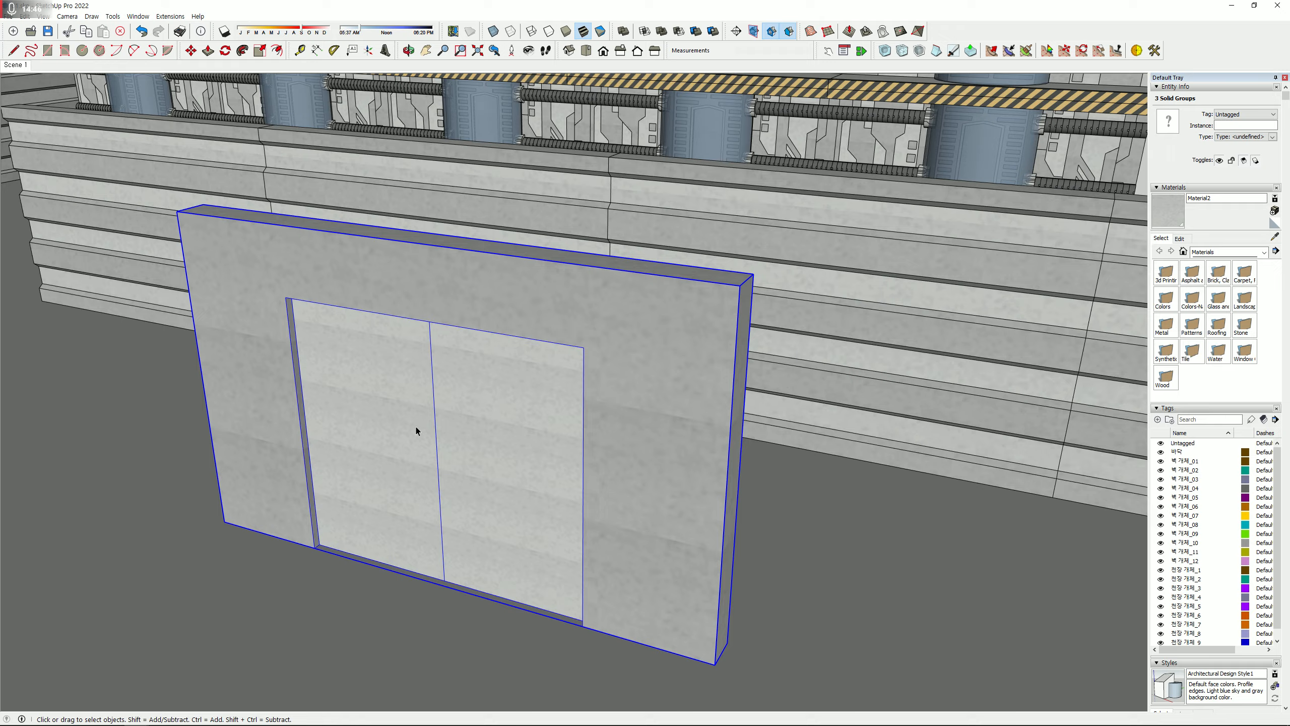
{"action": "key", "text": "ctrl+g"}
{"action": "middle_click_drag", "start_coordinate": [415, 431], "coordinate": [406, 488]}
{"action": "scroll", "coordinate": [406, 488], "scroll_direction": "down", "scroll_amount": 5}
{"action": "key", "text": "m"}
{"action": "key", "text": "ctrl"}
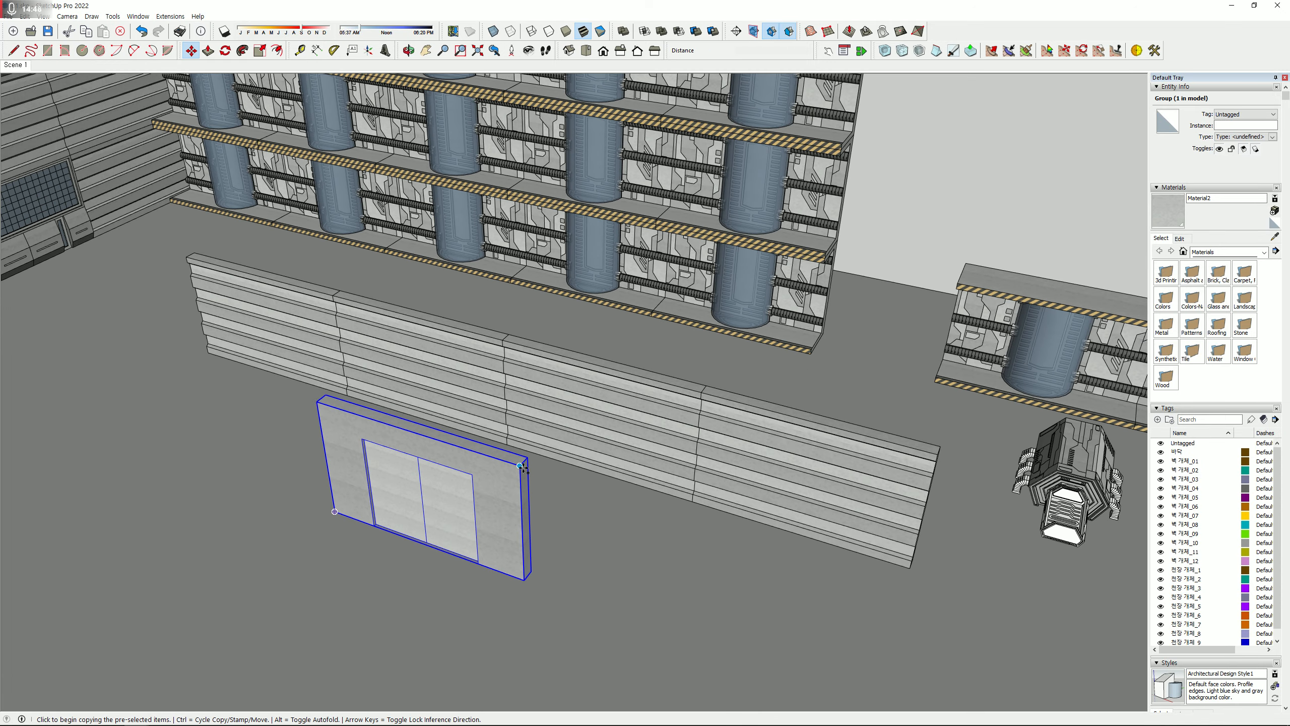
{"action": "left_click", "coordinate": [522, 467]}
{"action": "key", "text": "Escape"}
{"action": "key", "text": "space"}
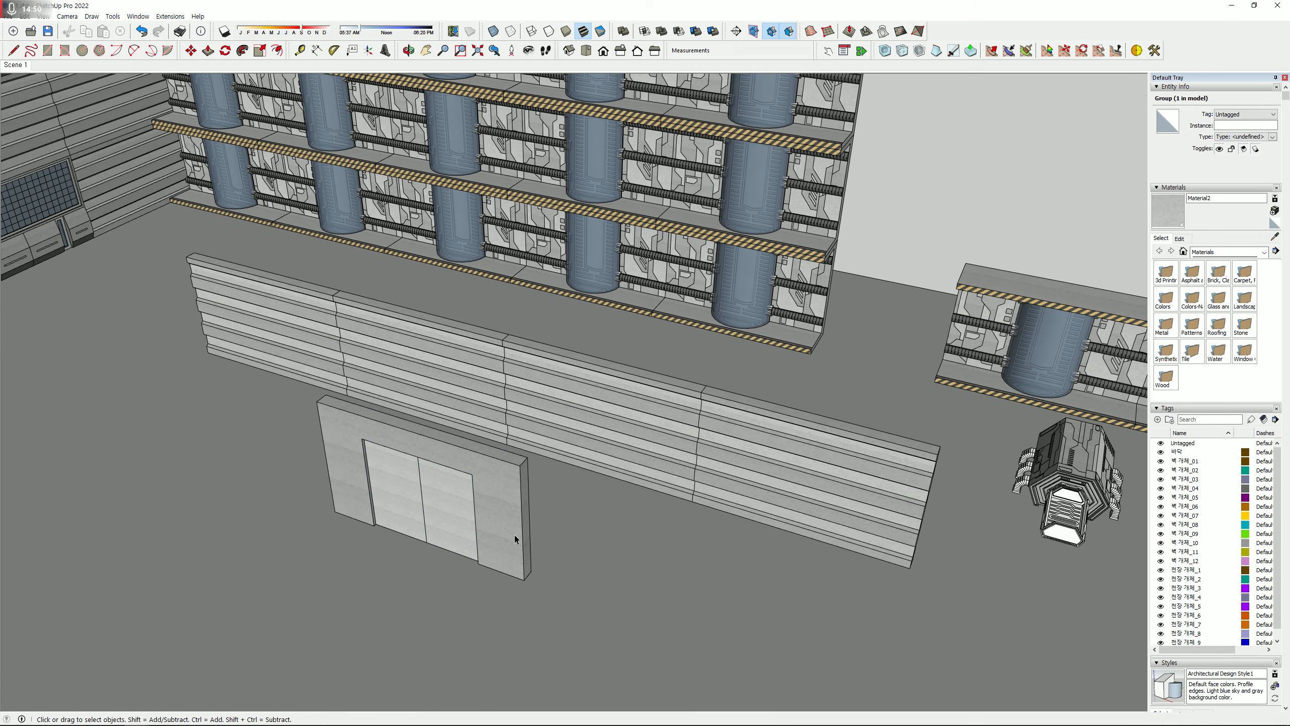
- Delete the third panel of the ridged wall to open a gap for the door module
{"action": "left_click", "coordinate": [514, 535]}
{"action": "left_click", "coordinate": [565, 421]}
{"action": "key", "text": "Delete"}
- Move the door module into the gap, snapping its top corner to the neighbouring ridged panel
{"action": "left_click", "coordinate": [483, 484]}
{"action": "key", "text": "m"}
{"action": "left_click", "coordinate": [520, 467]}
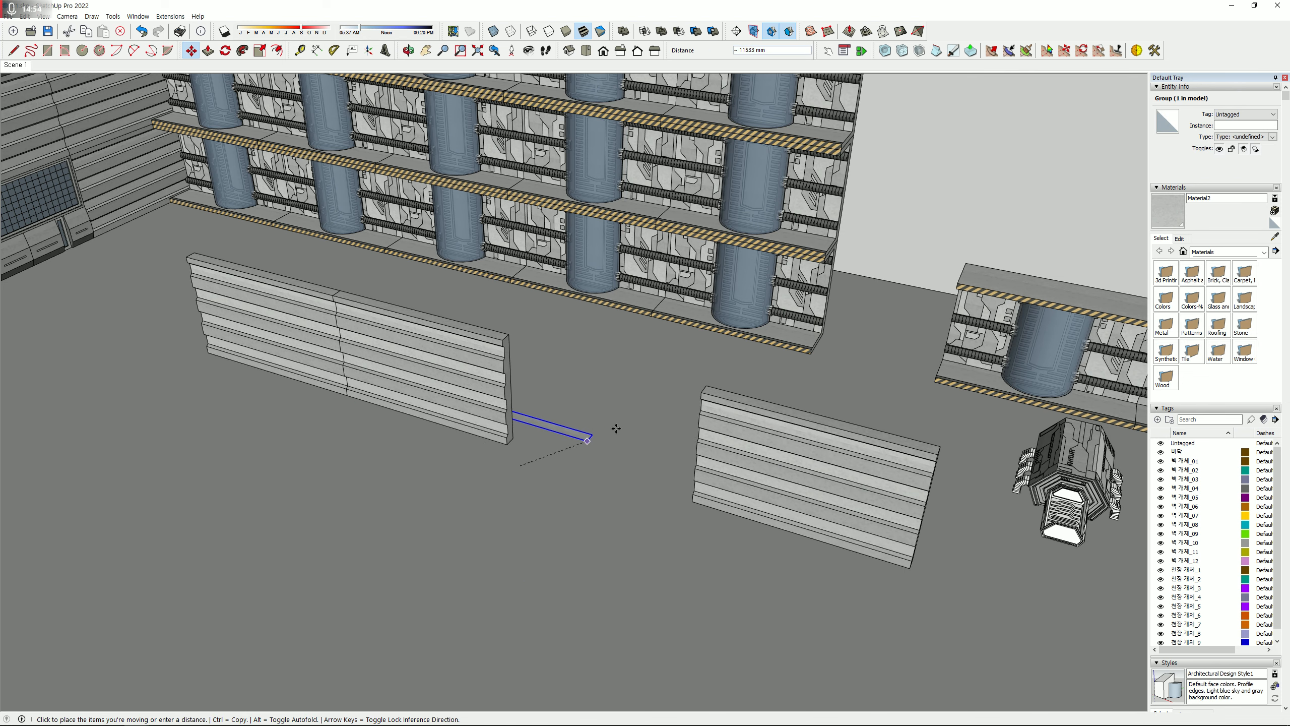
{"action": "left_click", "coordinate": [703, 392]}
{"action": "key", "text": "space"}
{"action": "left_click", "coordinate": [907, 304]}
- Open the door module in the ridged wall for editing and slide its two leaves apart into the frame, the right one about 1217 mm
{"action": "middle_click_drag", "start_coordinate": [613, 438], "coordinate": [589, 375]}
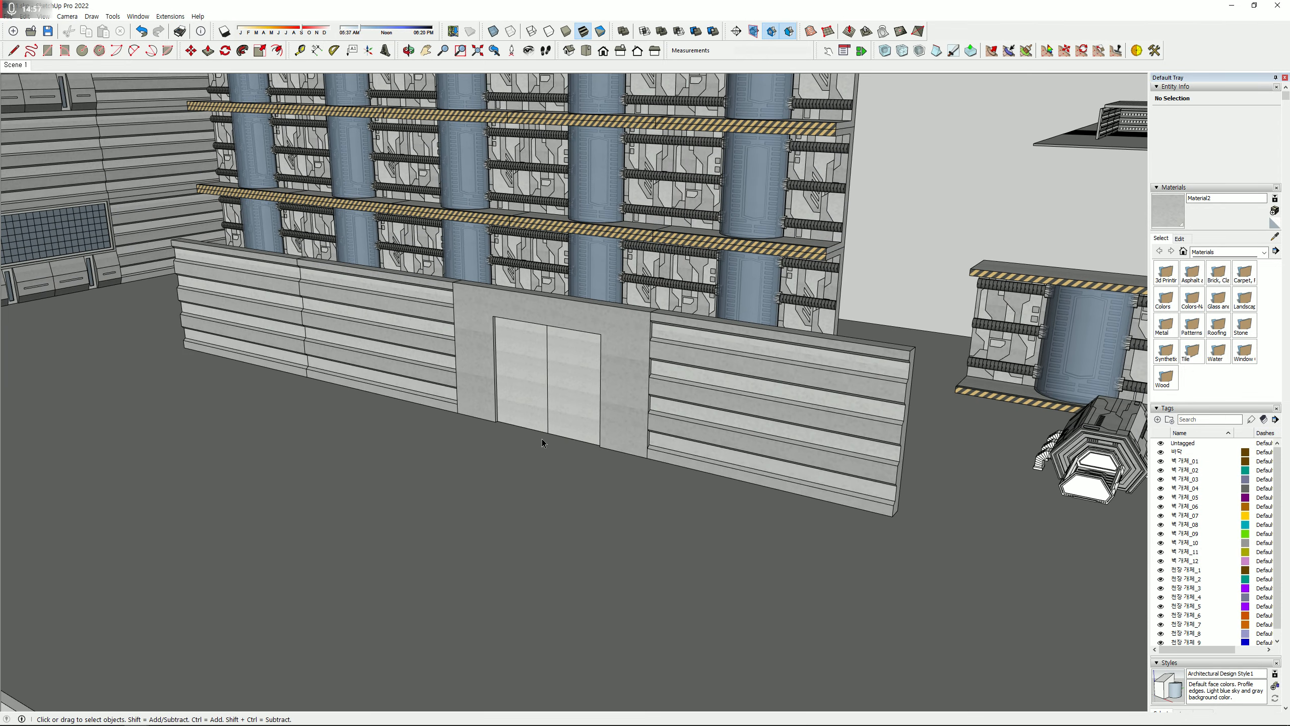
{"action": "scroll", "coordinate": [543, 441], "scroll_direction": "up", "scroll_amount": 3}
{"action": "double_click", "coordinate": [580, 316]}
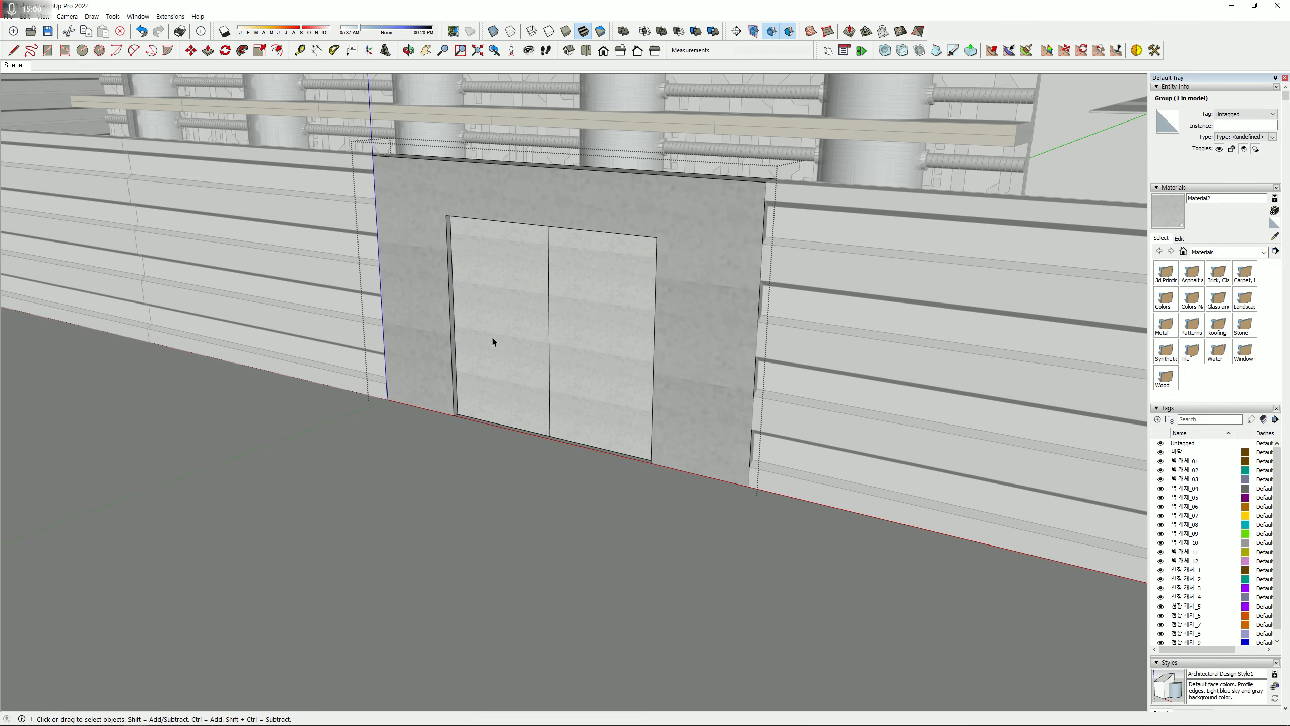
{"action": "left_click", "coordinate": [492, 339]}
{"action": "key", "text": "m"}
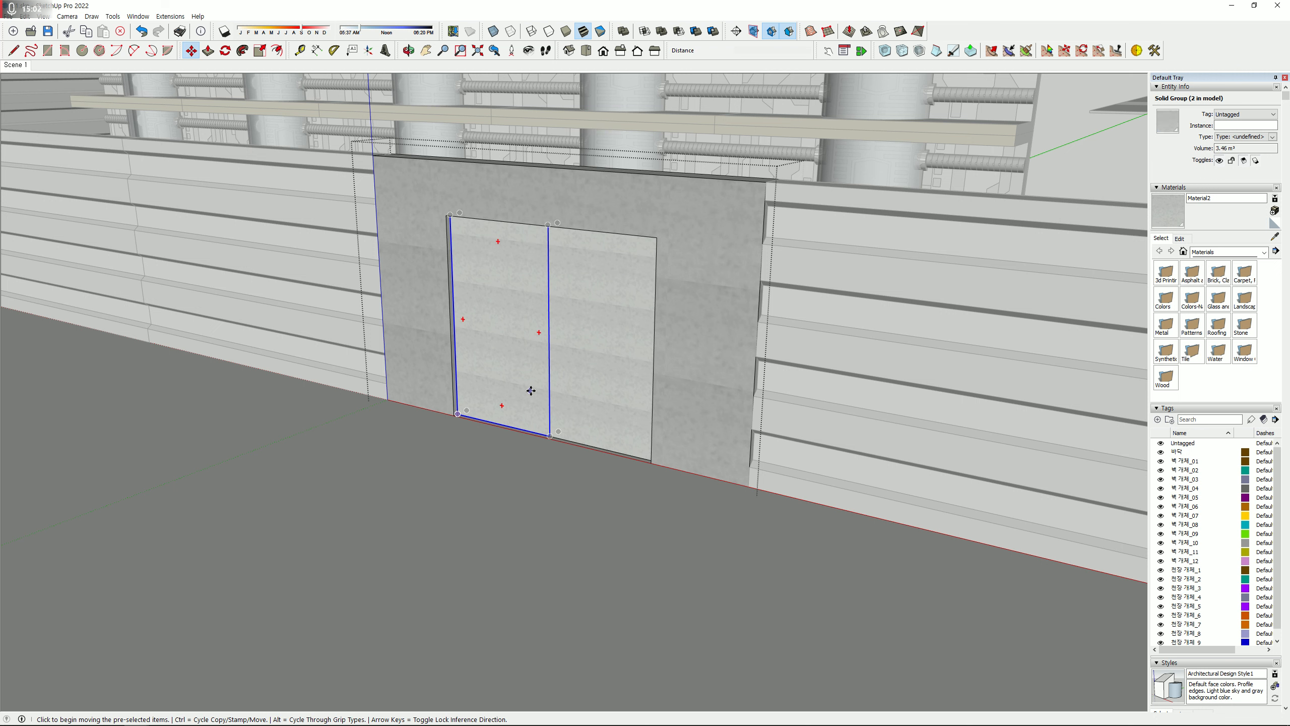
{"action": "left_click", "coordinate": [534, 388]}
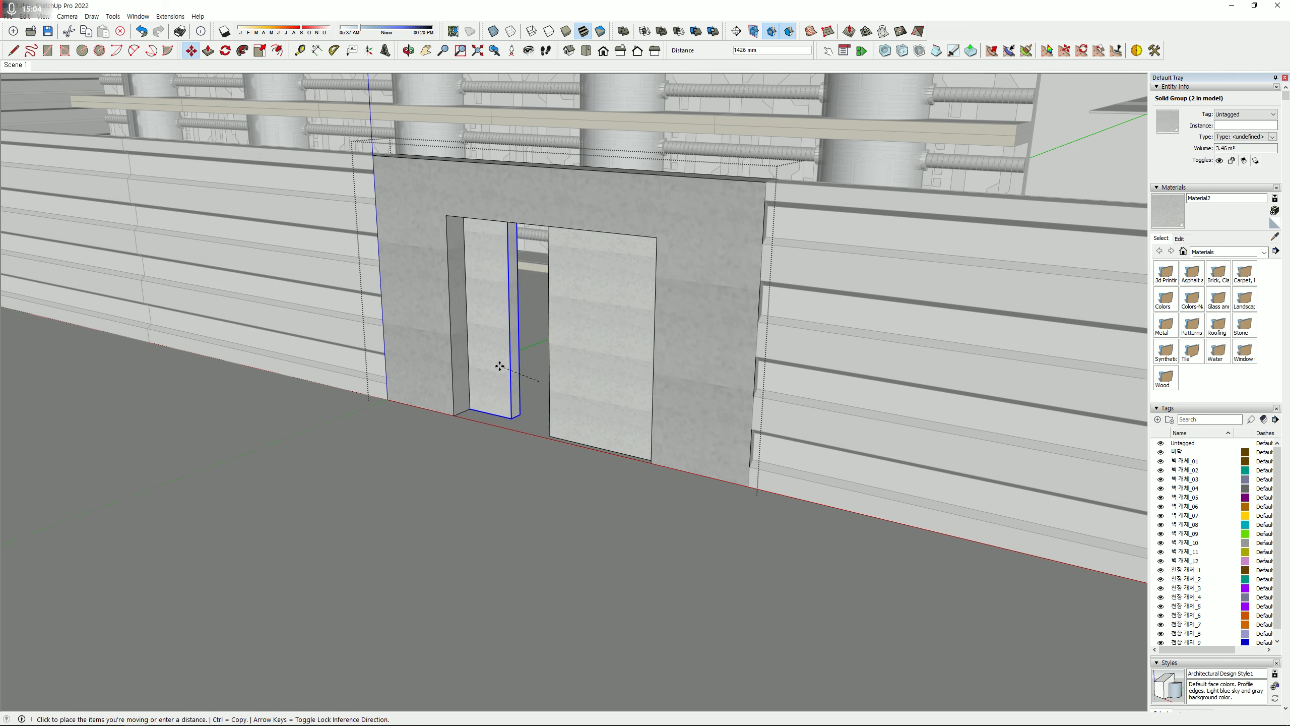
{"action": "left_click", "coordinate": [476, 374]}
{"action": "left_click", "coordinate": [580, 376]}
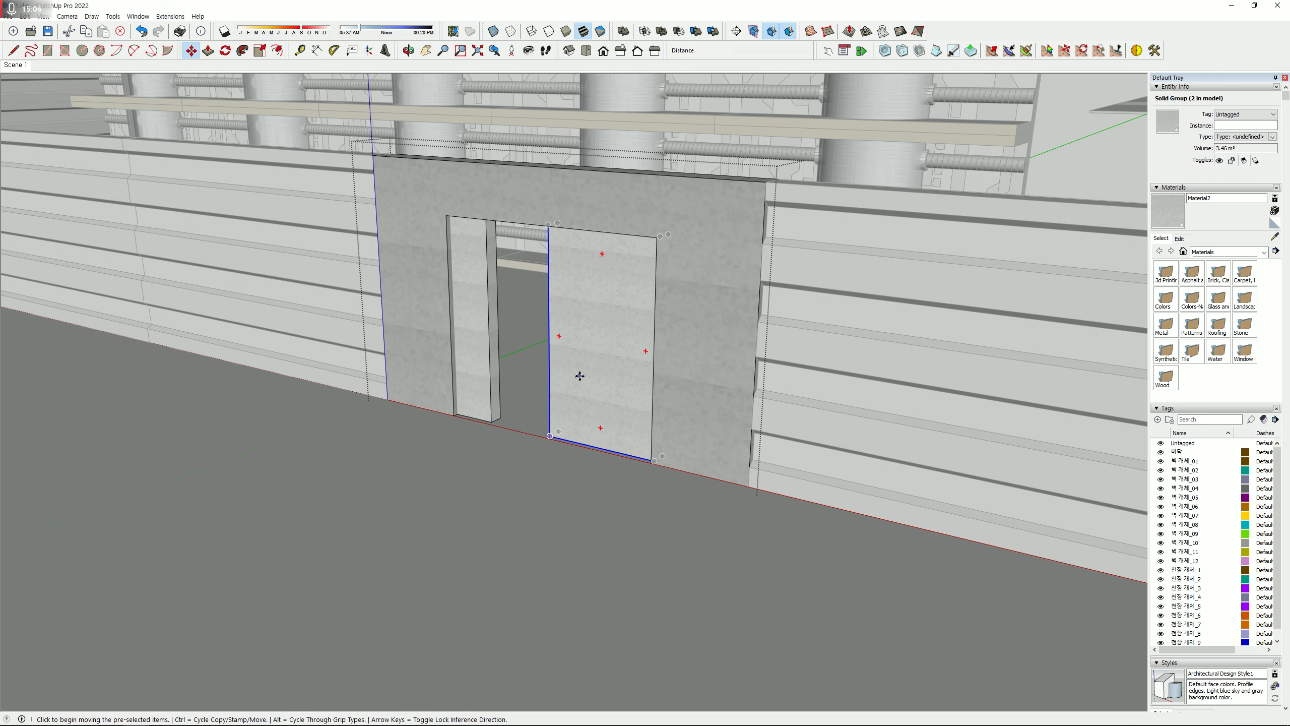
{"action": "left_click", "coordinate": [633, 384]}
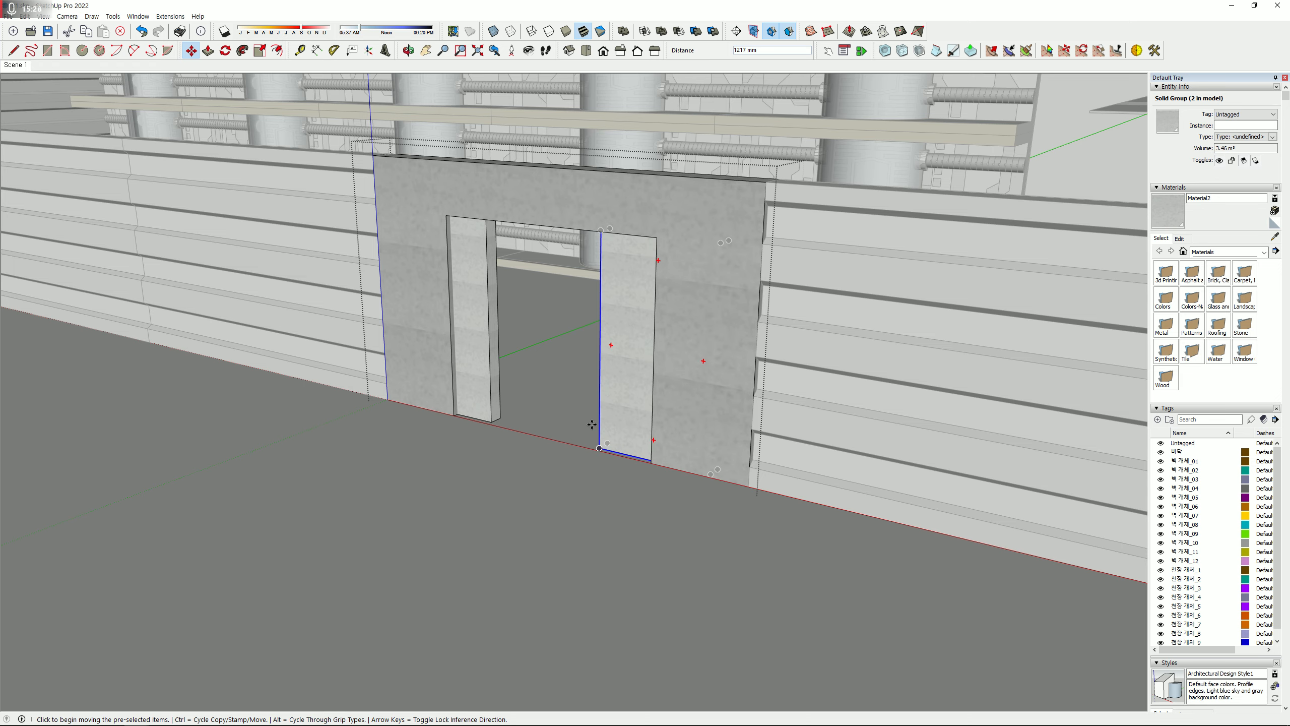
- Undo both leaf moves and leave the door module
{"action": "key", "text": "ctrl+z"}
{"action": "key", "text": "ctrl+z"}
{"action": "key", "text": "space"}
{"action": "key", "text": "Escape"}
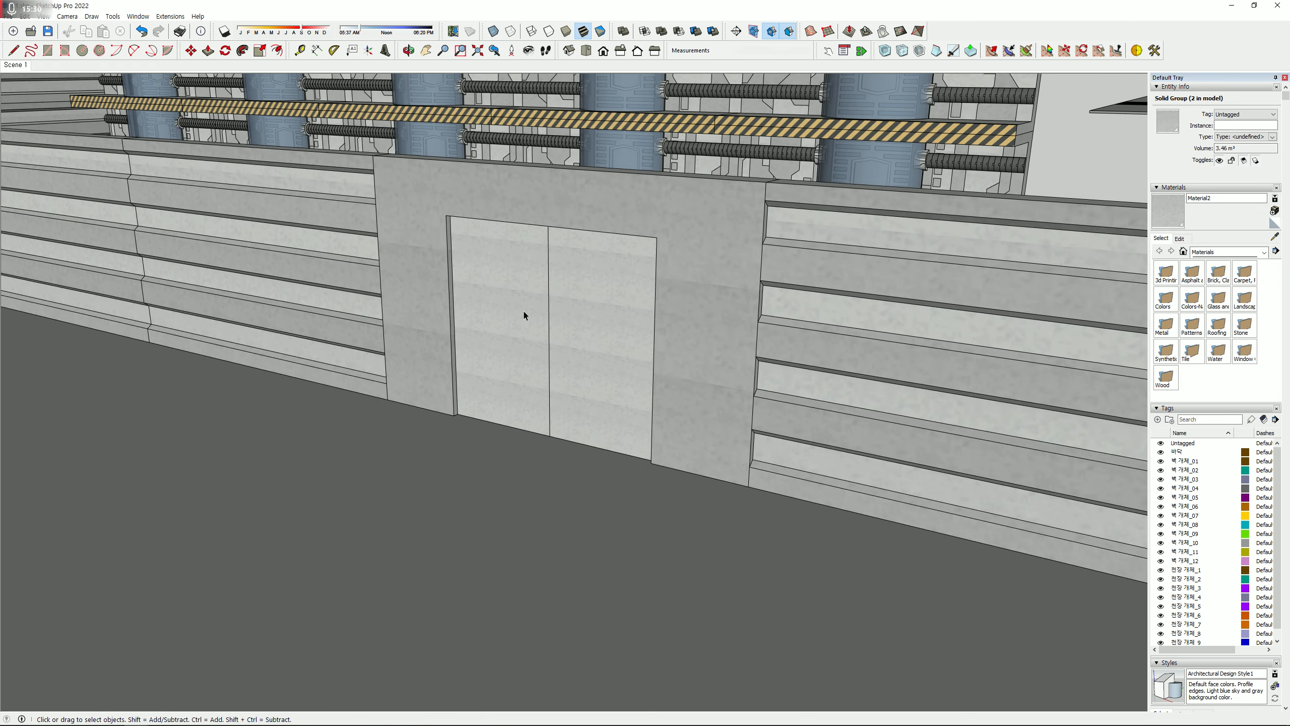
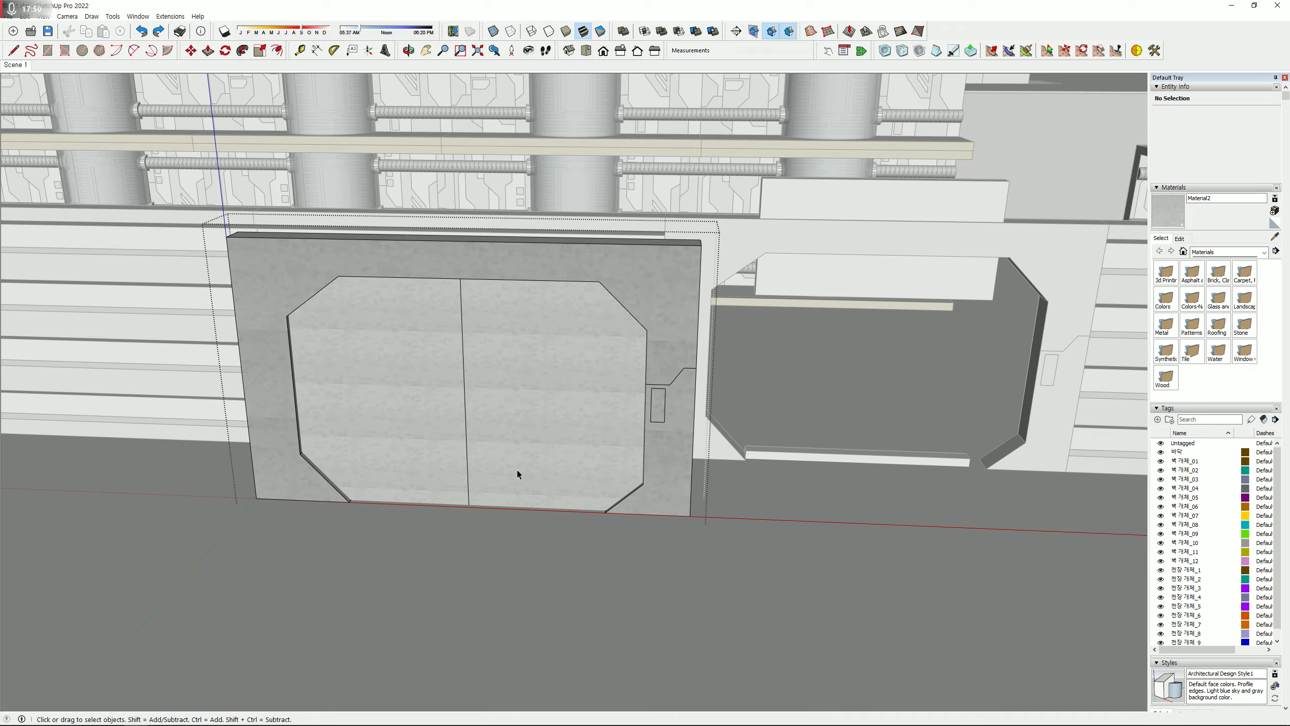
- Leave the octagonal door module's group and examine the module from above, beside the ridged wall and the empty octagonal frame
{"action": "key", "text": "Escape"}
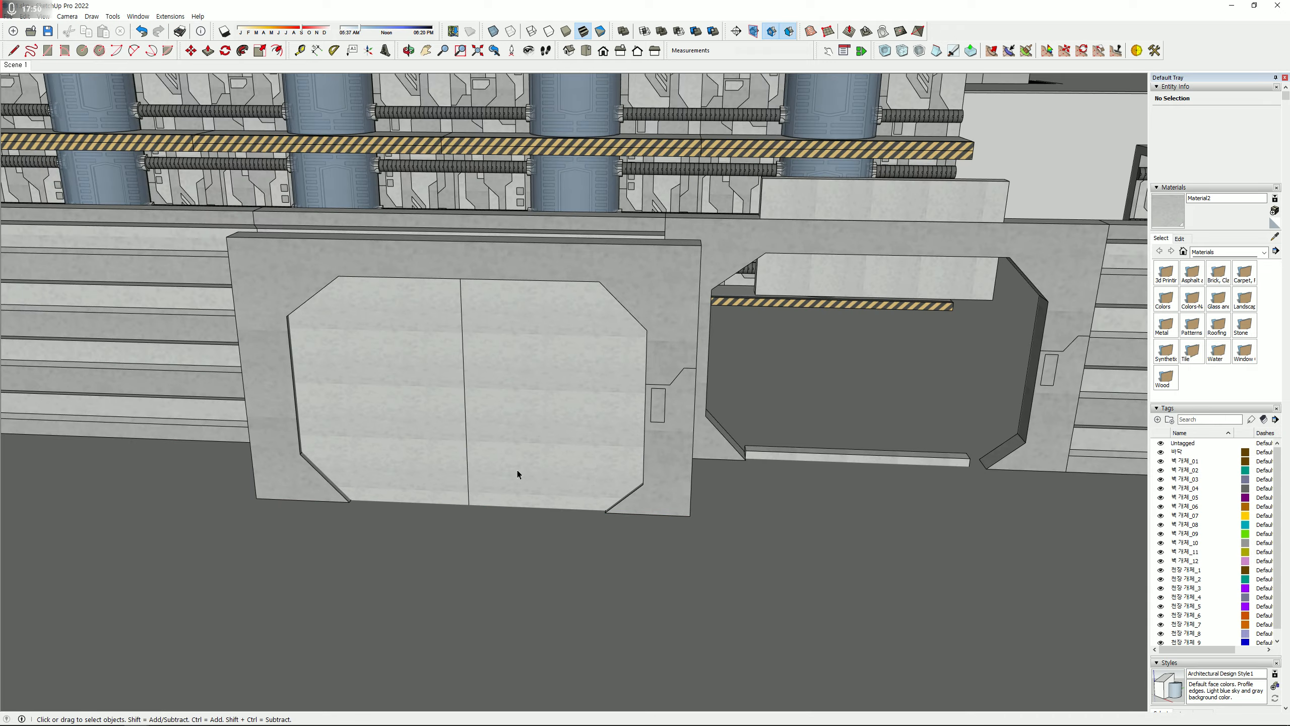
{"action": "scroll", "coordinate": [520, 469], "scroll_direction": "down", "scroll_amount": 6}
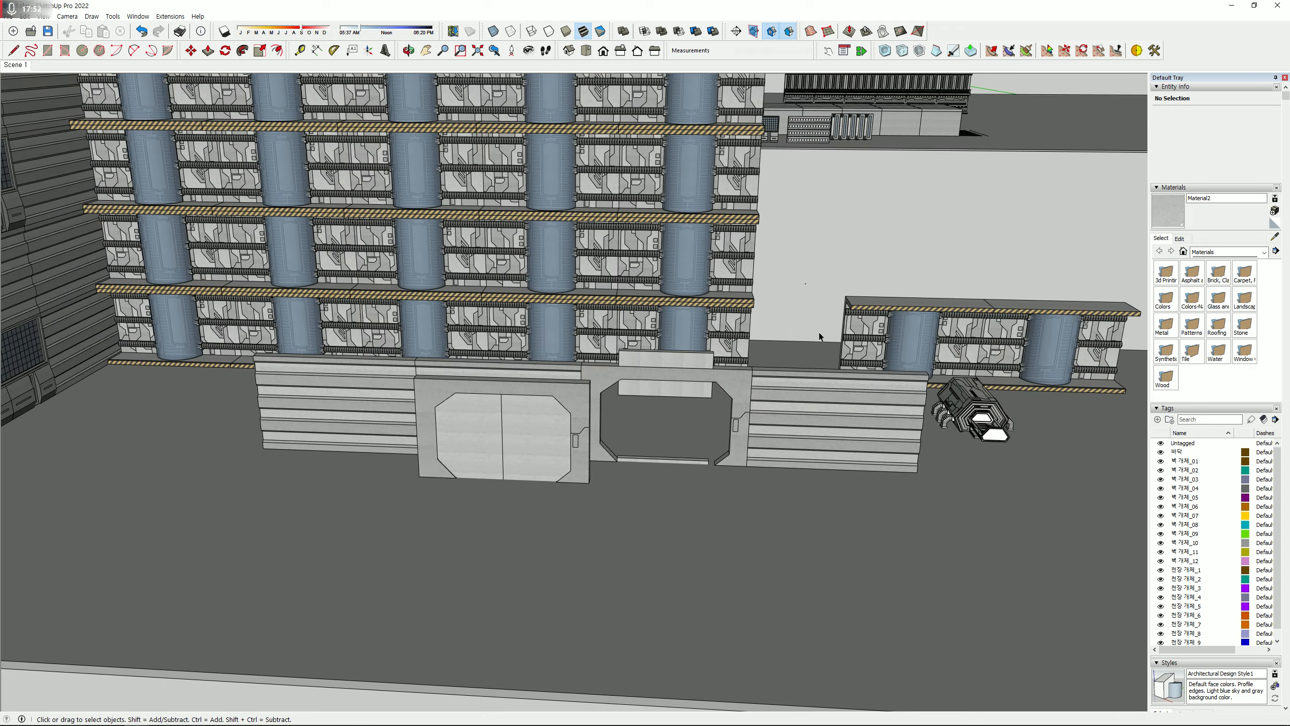
{"action": "middle_click_drag", "start_coordinate": [820, 333], "coordinate": [501, 432]}
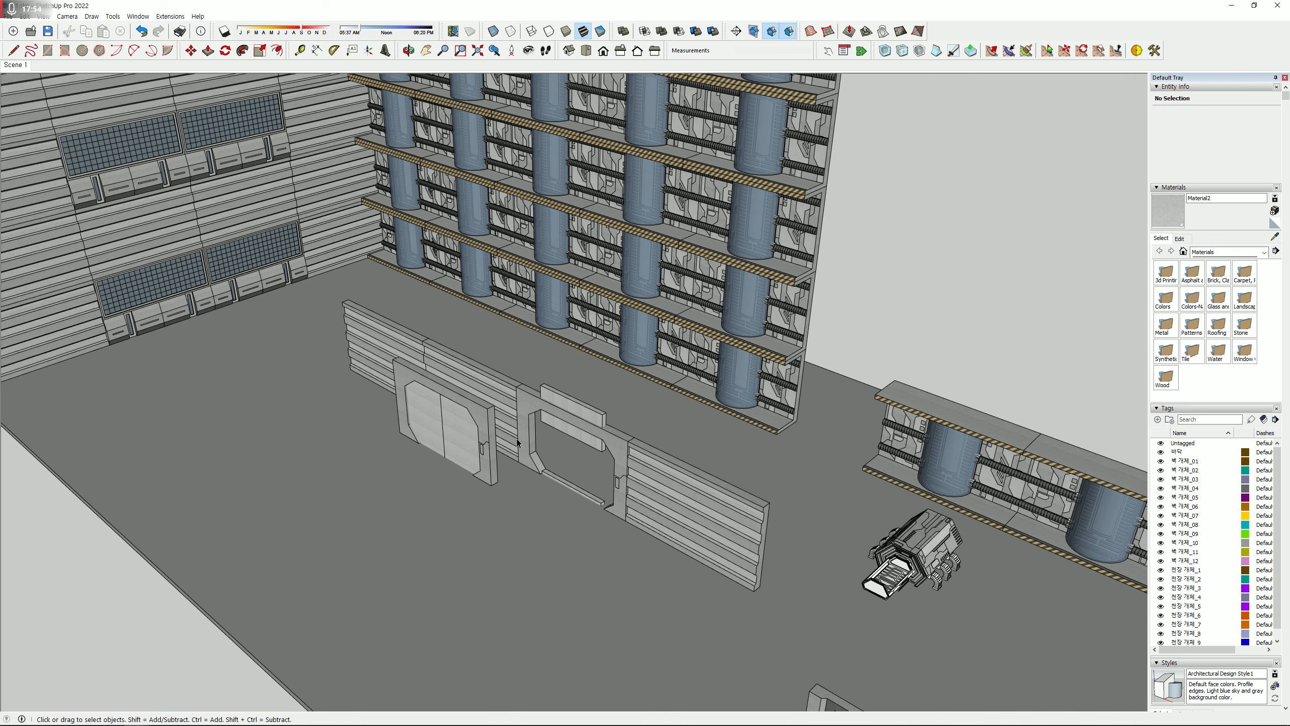
{"action": "middle_click_drag", "start_coordinate": [259, 373], "coordinate": [299, 402]}
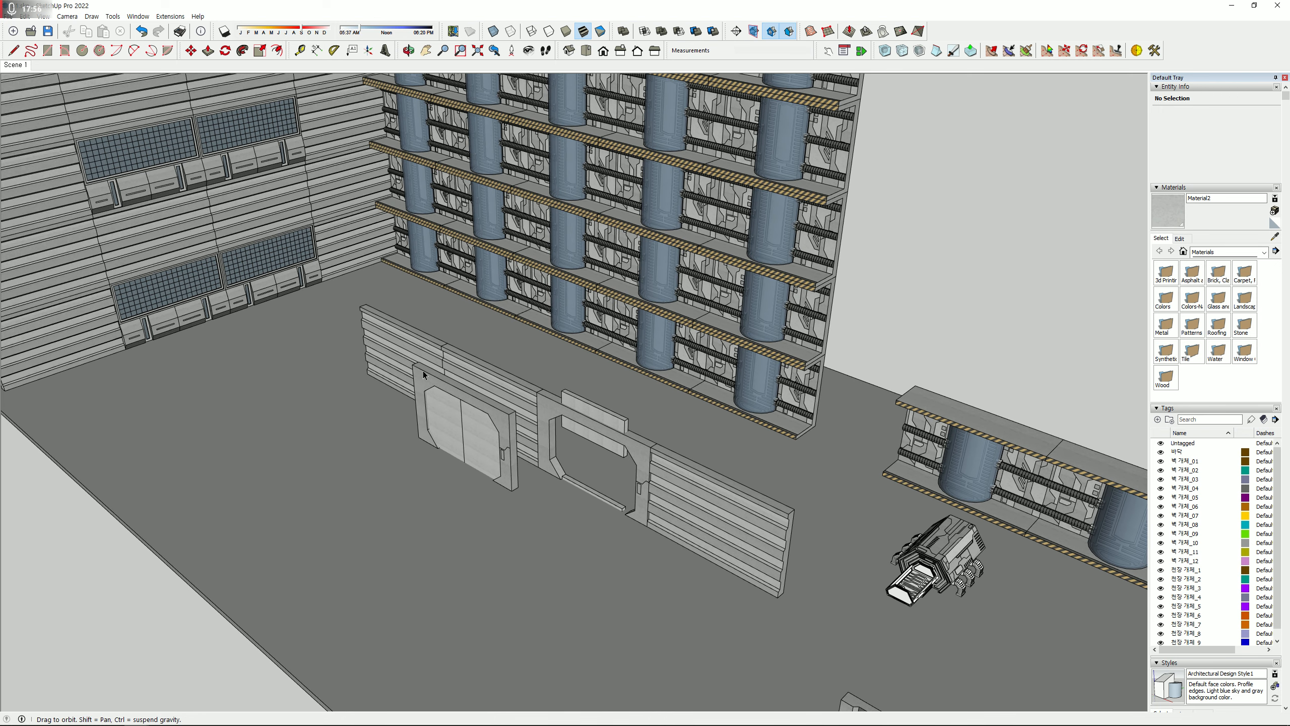
{"action": "middle_click_drag", "start_coordinate": [520, 470], "coordinate": [500, 475], "text": "shift"}
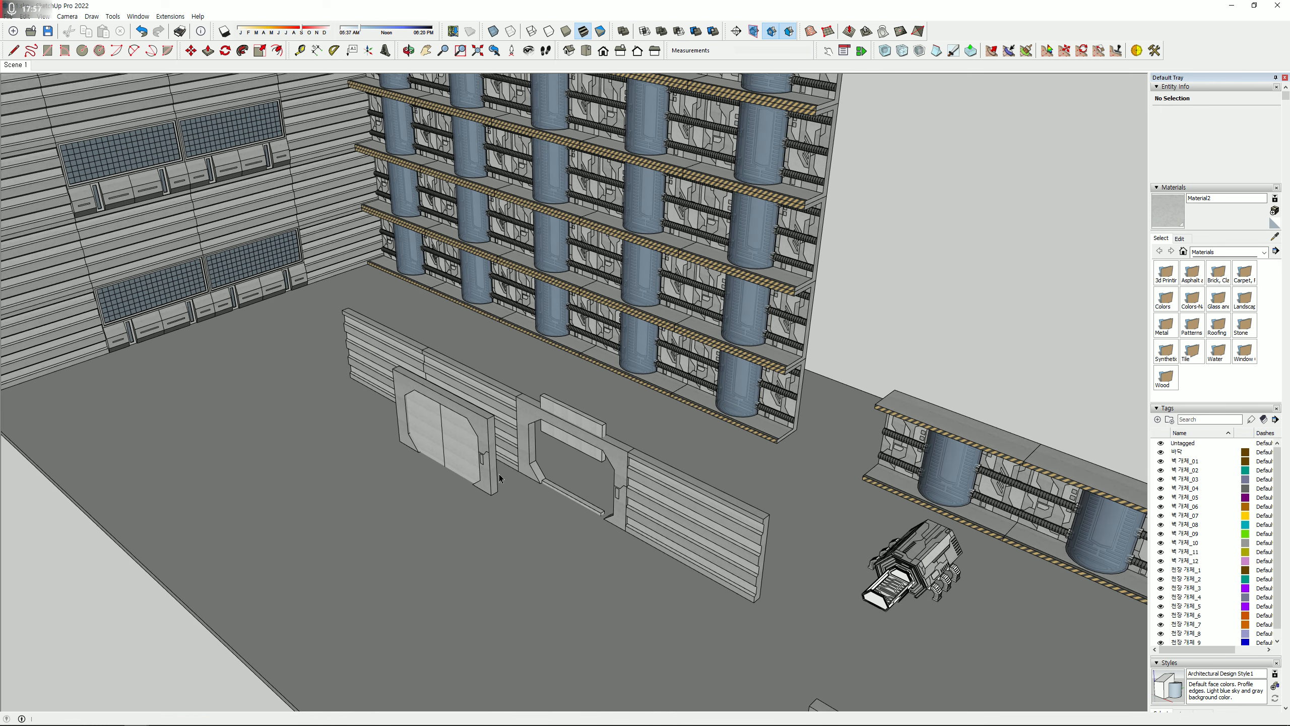
{"action": "double_click", "coordinate": [468, 468]}
{"action": "scroll", "coordinate": [448, 433], "scroll_direction": "up", "scroll_amount": 6}
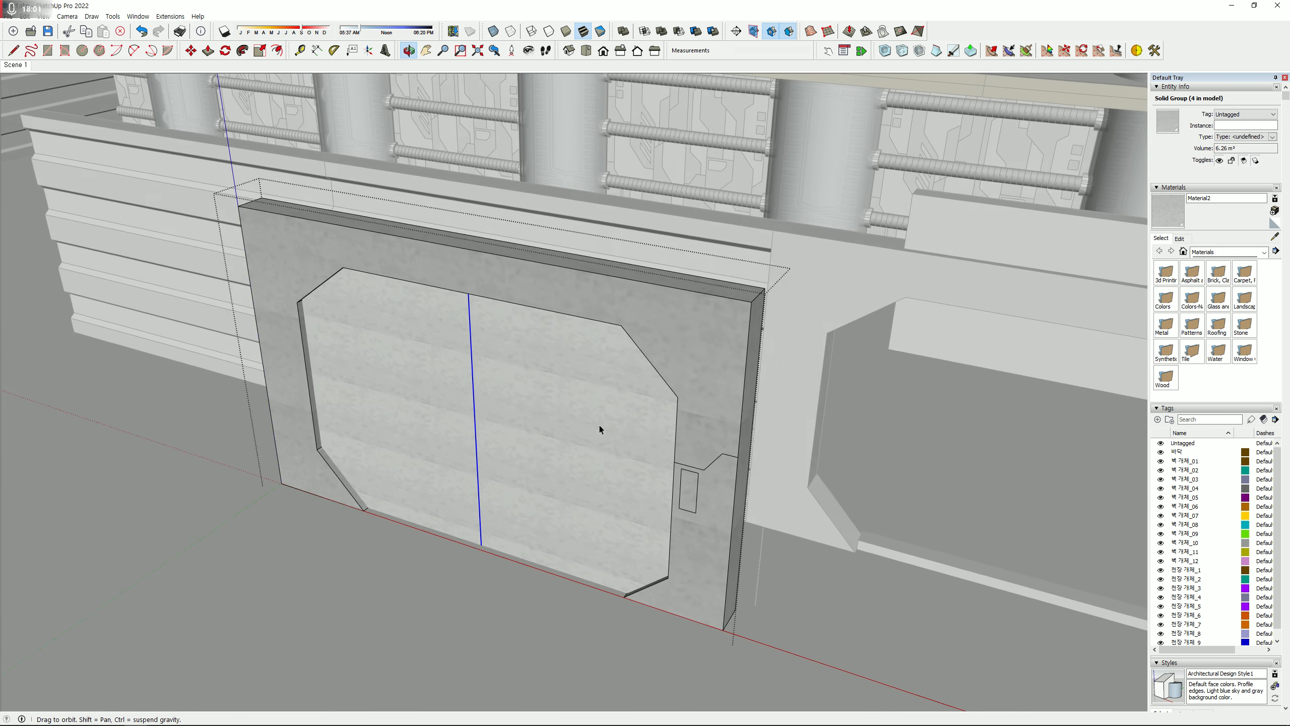
{"action": "middle_click_drag", "start_coordinate": [598, 428], "coordinate": [551, 461]}
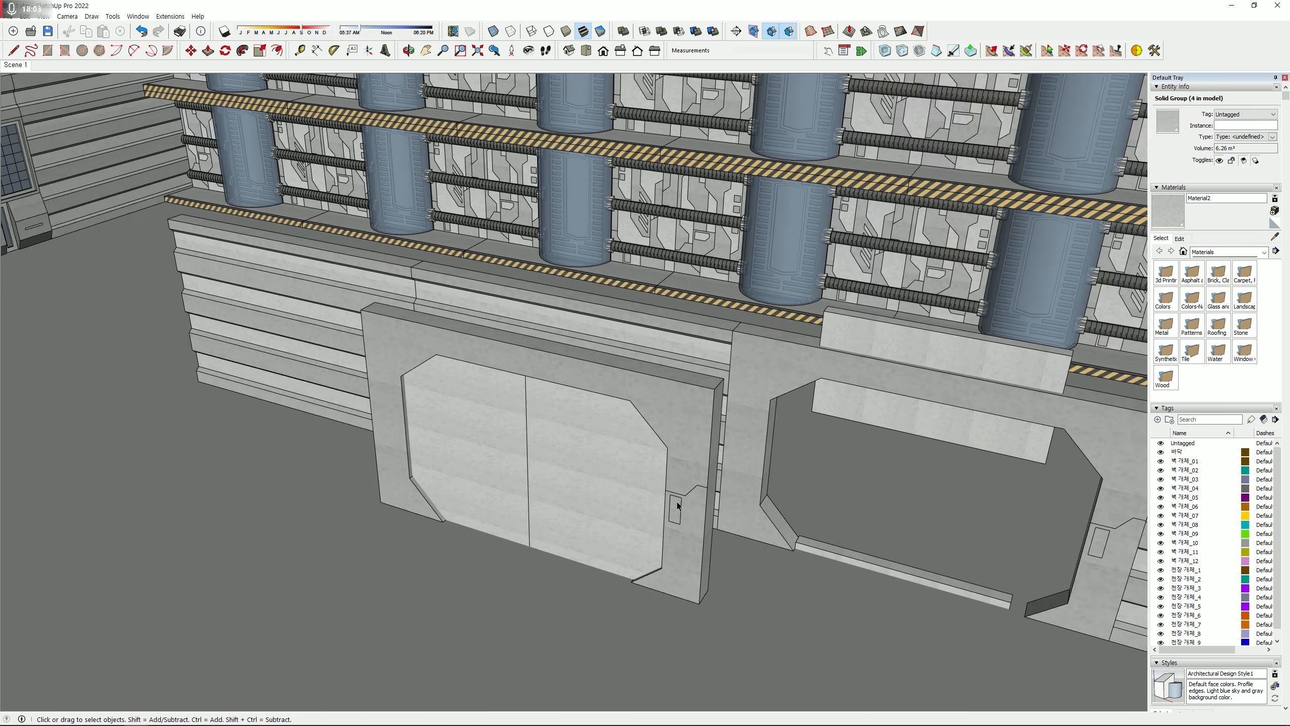
- Move the octagonal door module about 13.3 m towards the far end of the ridged wall and delete the two ridged panels beside it
{"action": "left_click", "coordinate": [533, 432]}
{"action": "key", "text": "m"}
{"action": "left_click", "coordinate": [692, 519]}
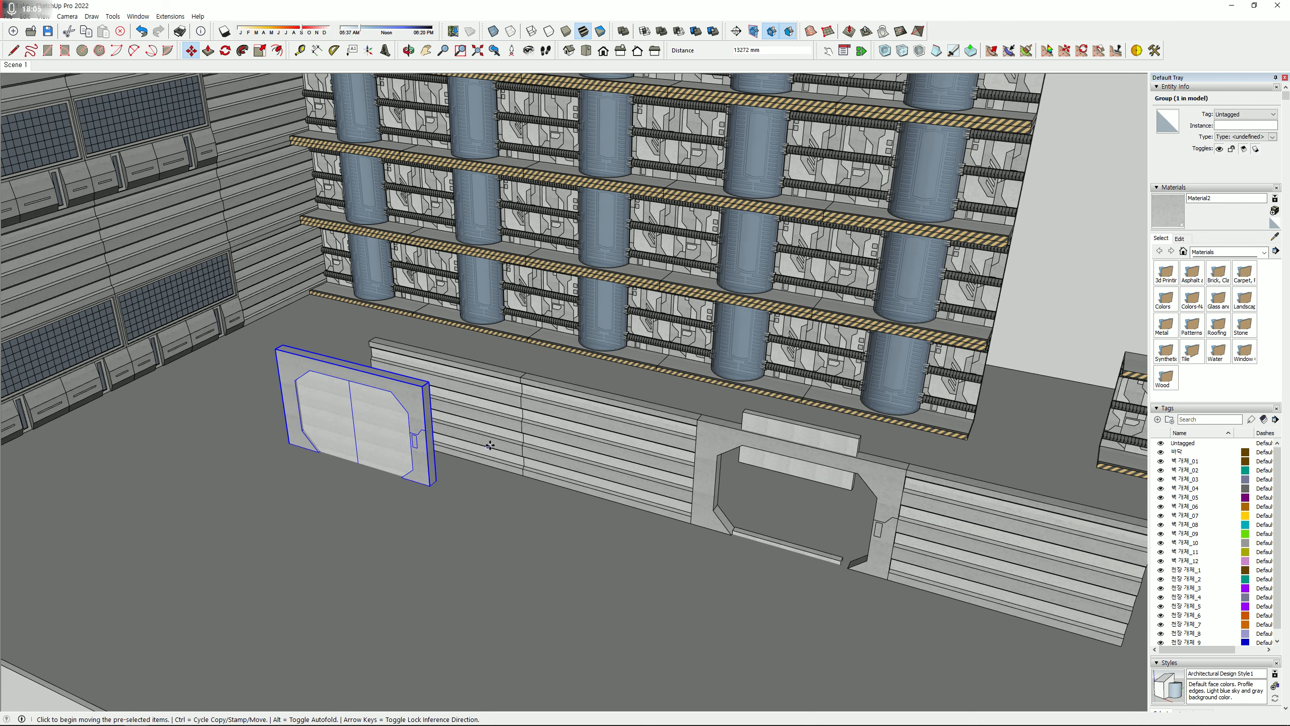
{"action": "left_click", "coordinate": [615, 462]}
{"action": "key", "text": "Delete"}
- Move the octagonal door module onto the cleared floor nearer the empty frame and shift it forward about 2 m
{"action": "left_click", "coordinate": [386, 419]}
{"action": "scroll", "coordinate": [393, 427], "scroll_direction": "up", "scroll_amount": 2}
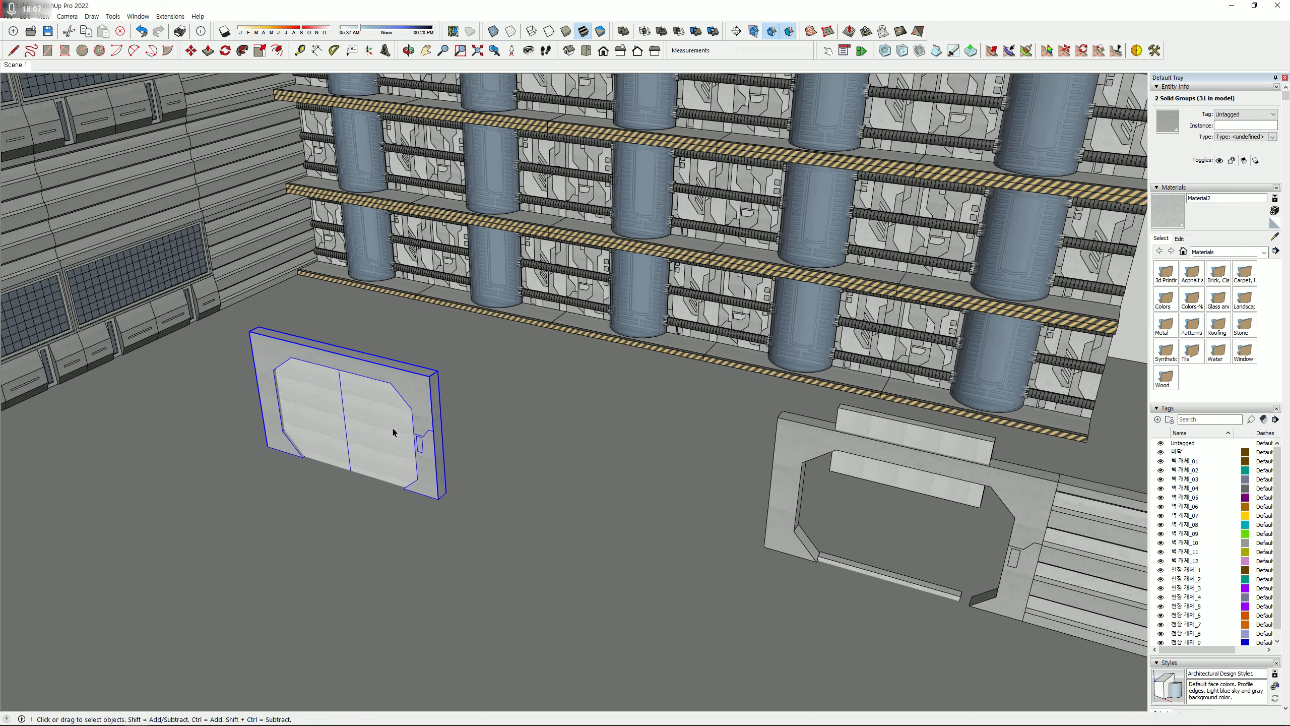
{"action": "key", "text": "m"}
{"action": "left_click", "coordinate": [387, 534]}
{"action": "left_click", "coordinate": [592, 493]}
{"action": "key", "text": "space"}
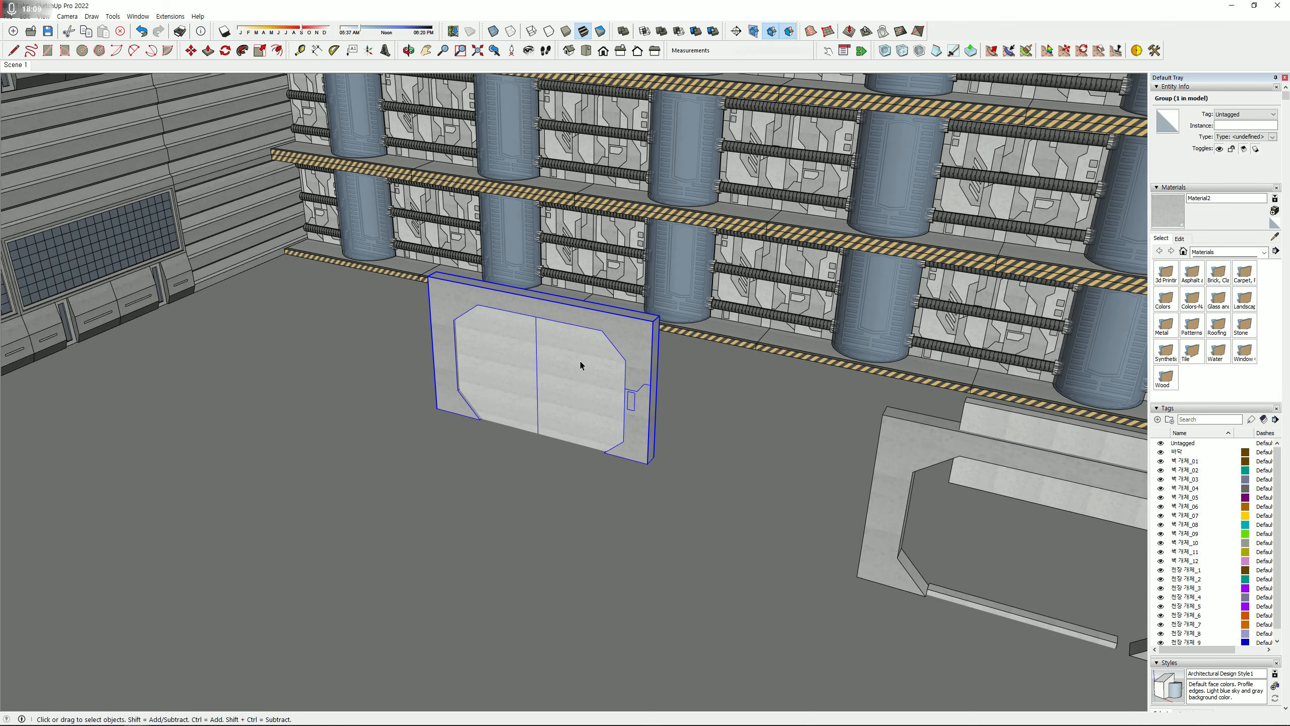
{"action": "left_click", "coordinate": [581, 489]}
{"action": "left_click", "coordinate": [579, 414]}
{"action": "key", "text": "m"}
{"action": "left_click", "coordinate": [564, 498]}
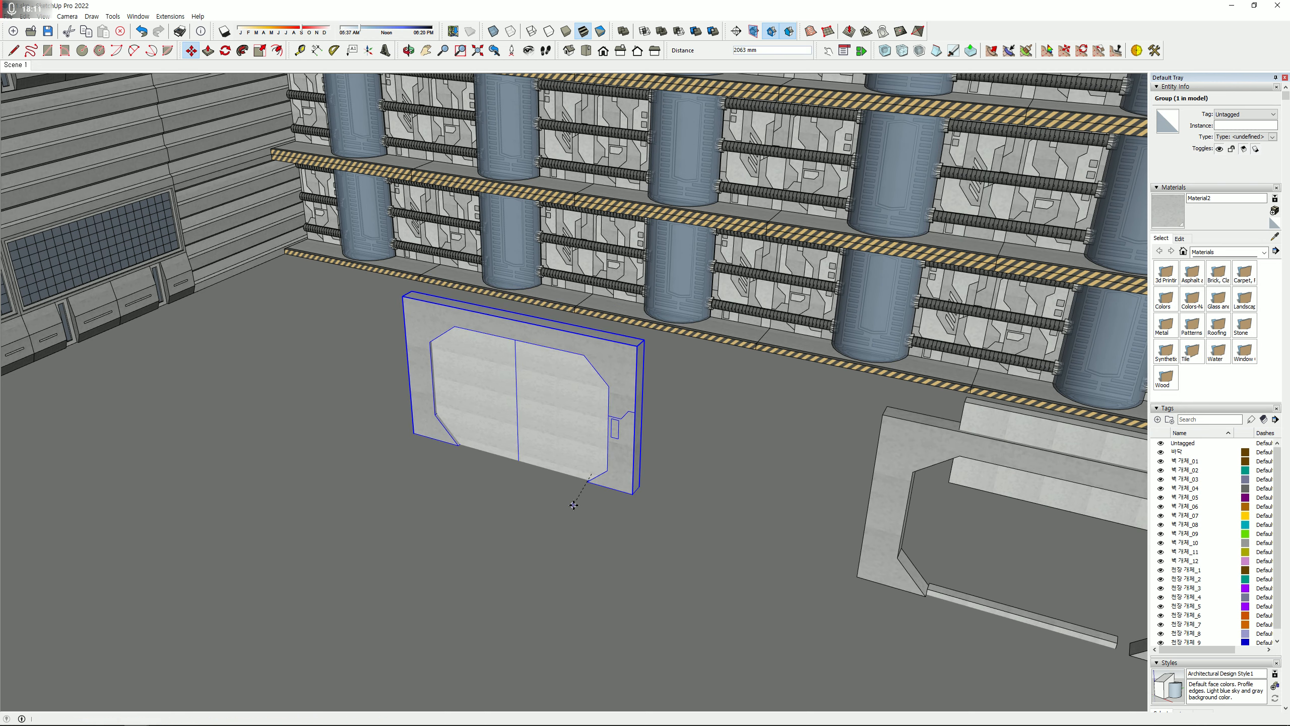
{"action": "key", "text": "space"}
- Open the octagonal door module for editing and slide its right leaf along the red axis into the frame
{"action": "scroll", "coordinate": [513, 407], "scroll_direction": "up", "scroll_amount": 7}
{"action": "middle_click_drag", "start_coordinate": [686, 405], "coordinate": [754, 368], "text": "shift"}
{"action": "left_click", "coordinate": [996, 251]}
{"action": "middle_click_drag", "start_coordinate": [687, 431], "coordinate": [749, 276], "text": "shift"}
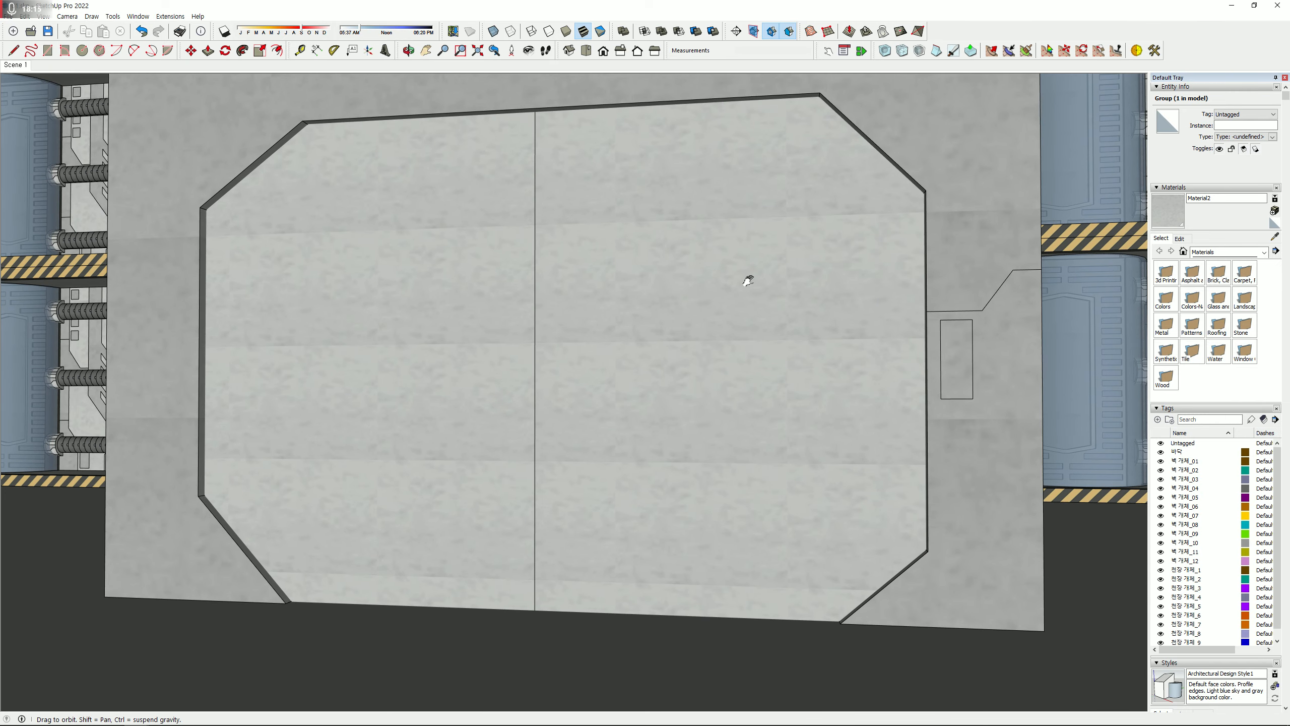
{"action": "scroll", "coordinate": [641, 402], "scroll_direction": "up", "scroll_amount": 3}
{"action": "middle_click_drag", "start_coordinate": [641, 402], "coordinate": [578, 488]}
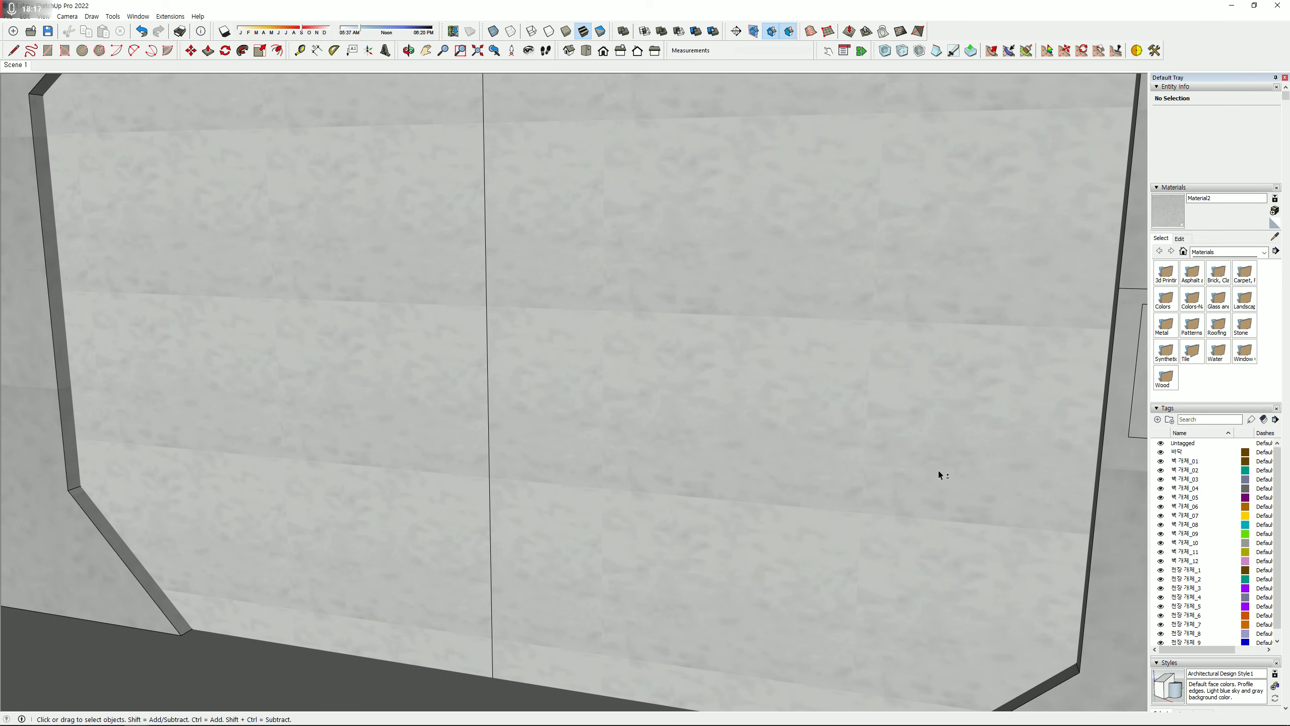
{"action": "middle_click_drag", "start_coordinate": [938, 475], "coordinate": [1072, 261]}
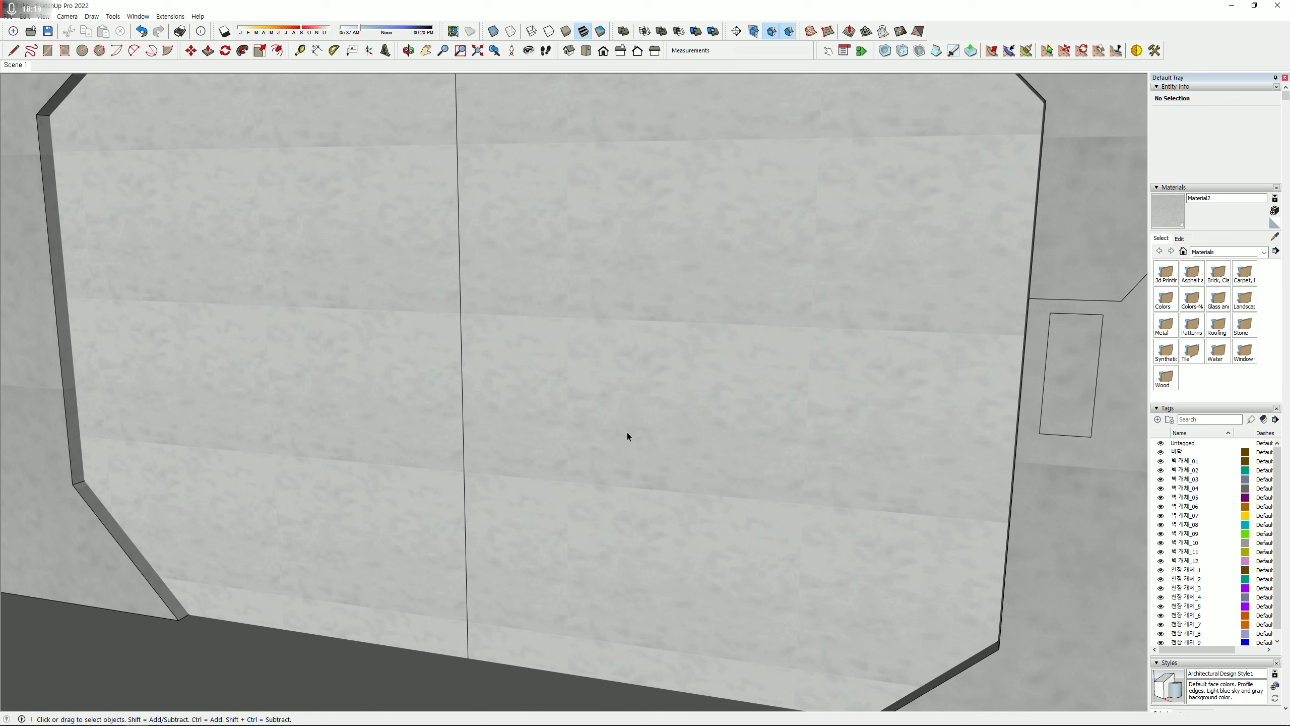
{"action": "double_click", "coordinate": [583, 298]}
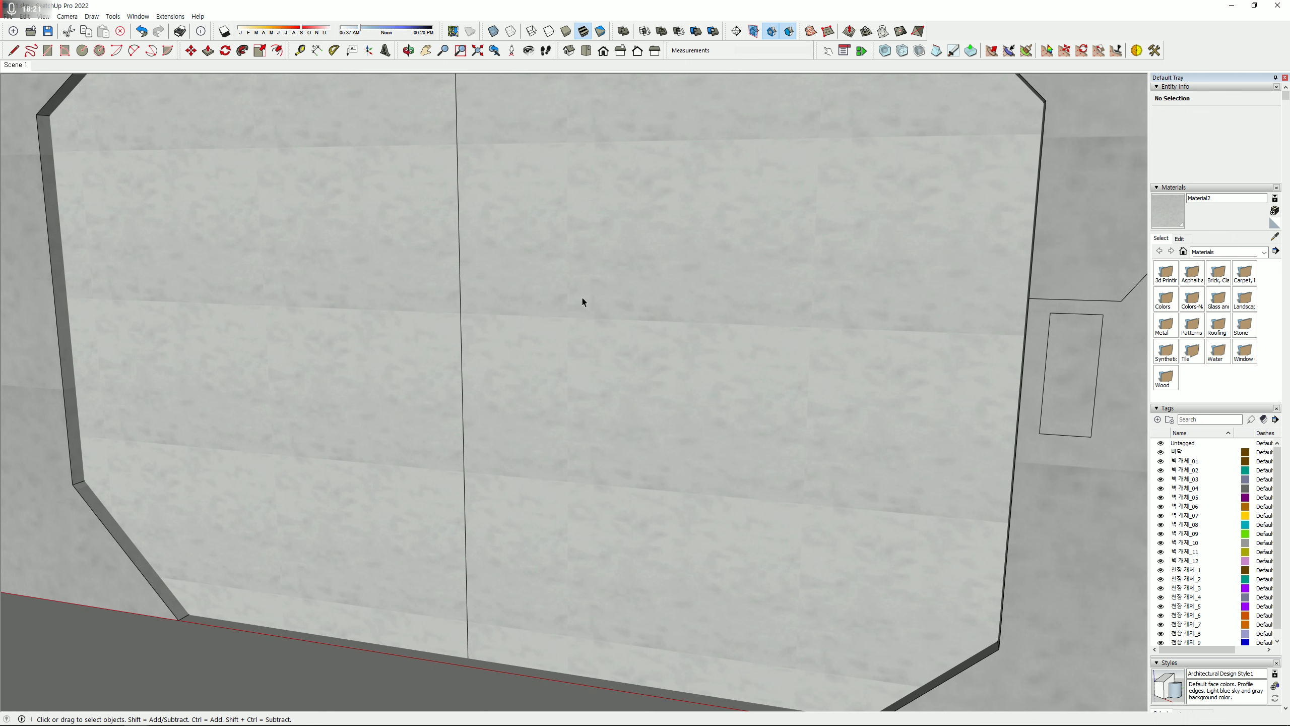
{"action": "left_click", "coordinate": [529, 304]}
{"action": "key", "text": "m"}
{"action": "left_click", "coordinate": [491, 317]}
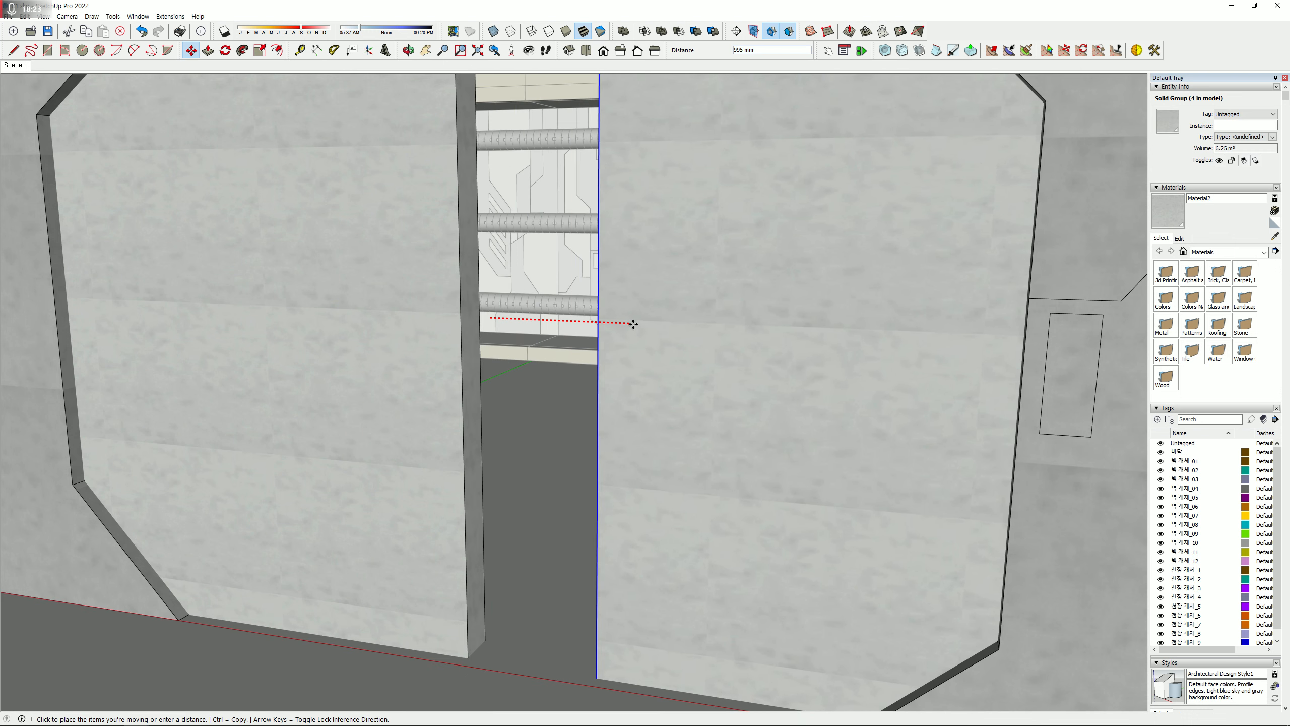
{"action": "left_click", "coordinate": [726, 329]}
- Slide the left leaf along the red axis into the opposite side of the frame and leave the door module
{"action": "left_click", "coordinate": [410, 360]}
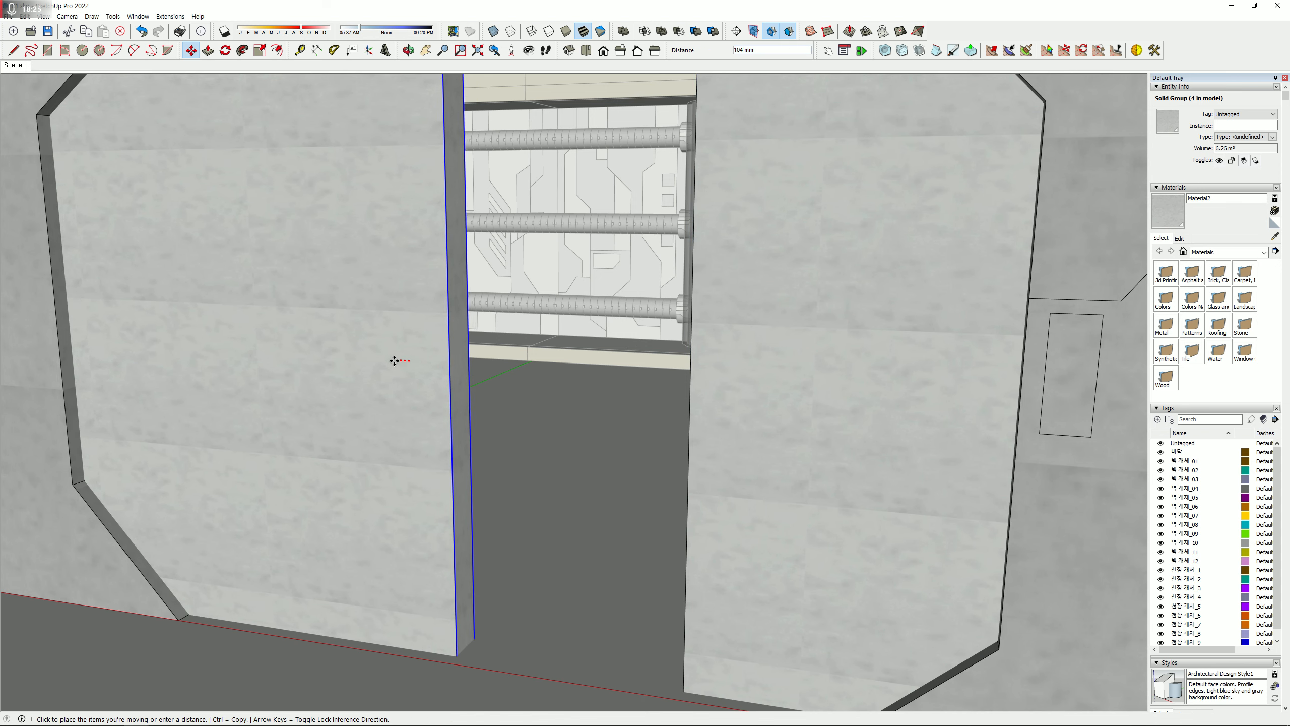
{"action": "left_click", "coordinate": [156, 362]}
{"action": "key", "text": "space"}
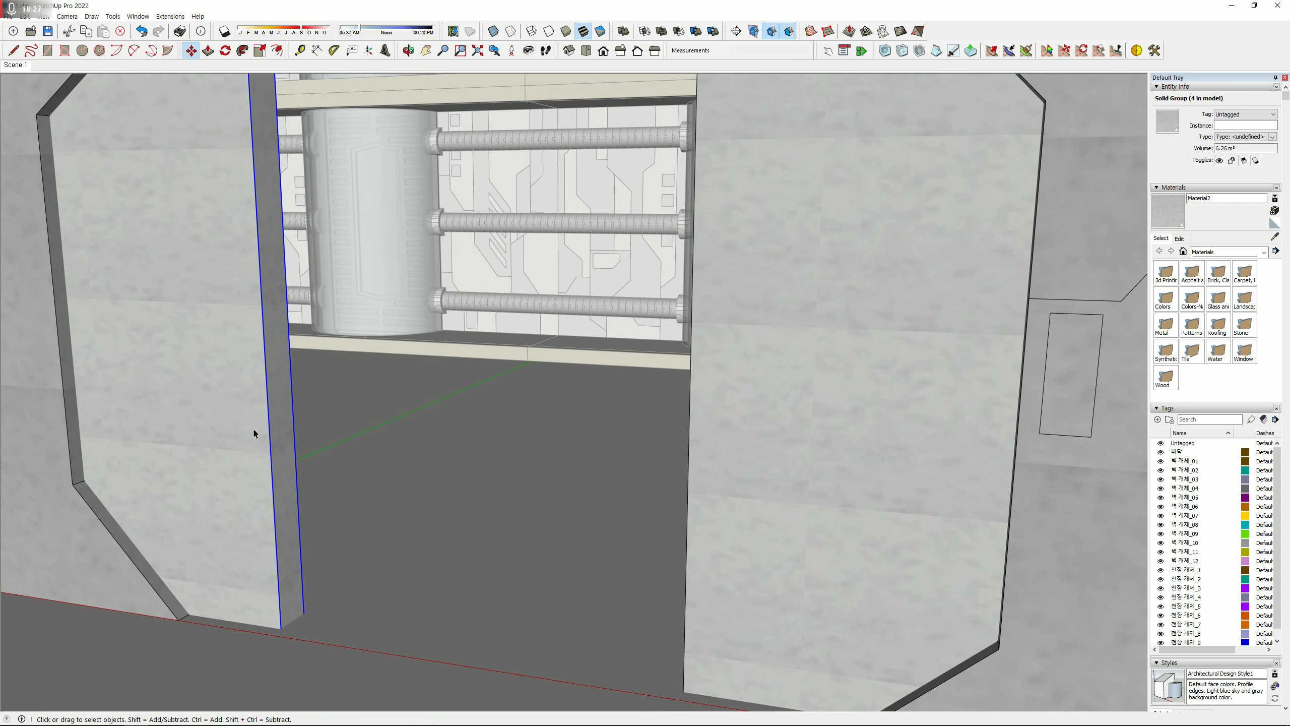
{"action": "left_click", "coordinate": [325, 441]}
{"action": "middle_click_drag", "start_coordinate": [460, 402], "coordinate": [525, 561]}
{"action": "scroll", "coordinate": [563, 437], "scroll_direction": "up", "scroll_amount": 2}
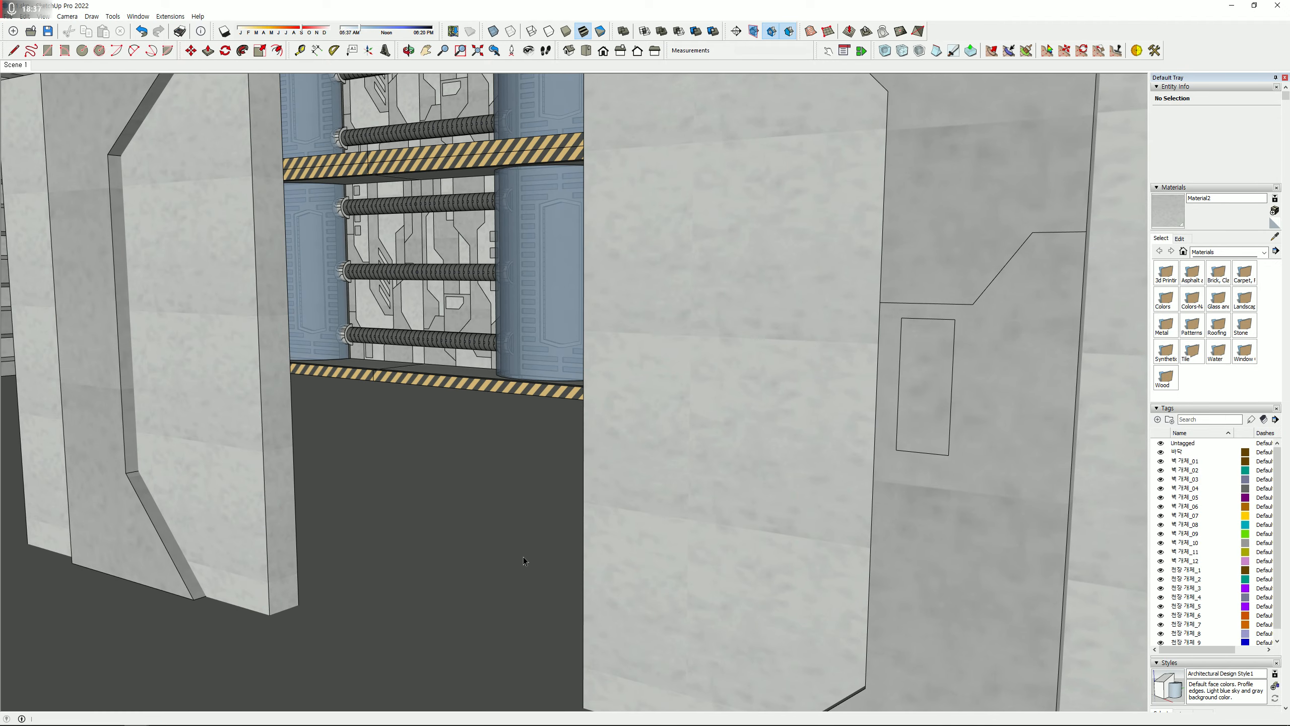
- Reopen the octagonal door module and slide the left leaf about 1760 mm back towards the middle of the doorway
{"action": "left_click", "coordinate": [264, 457]}
{"action": "middle_click_drag", "start_coordinate": [264, 457], "coordinate": [409, 518]}
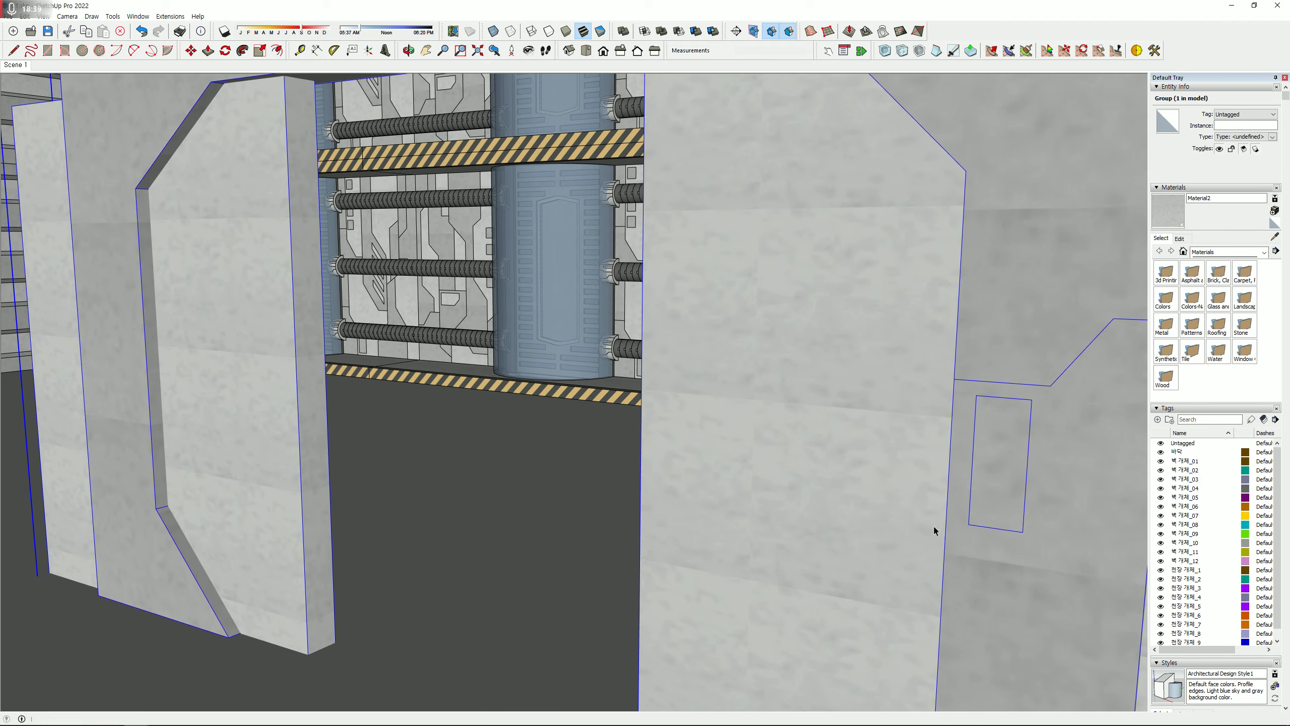
{"action": "double_click", "coordinate": [255, 480]}
{"action": "left_click", "coordinate": [246, 447]}
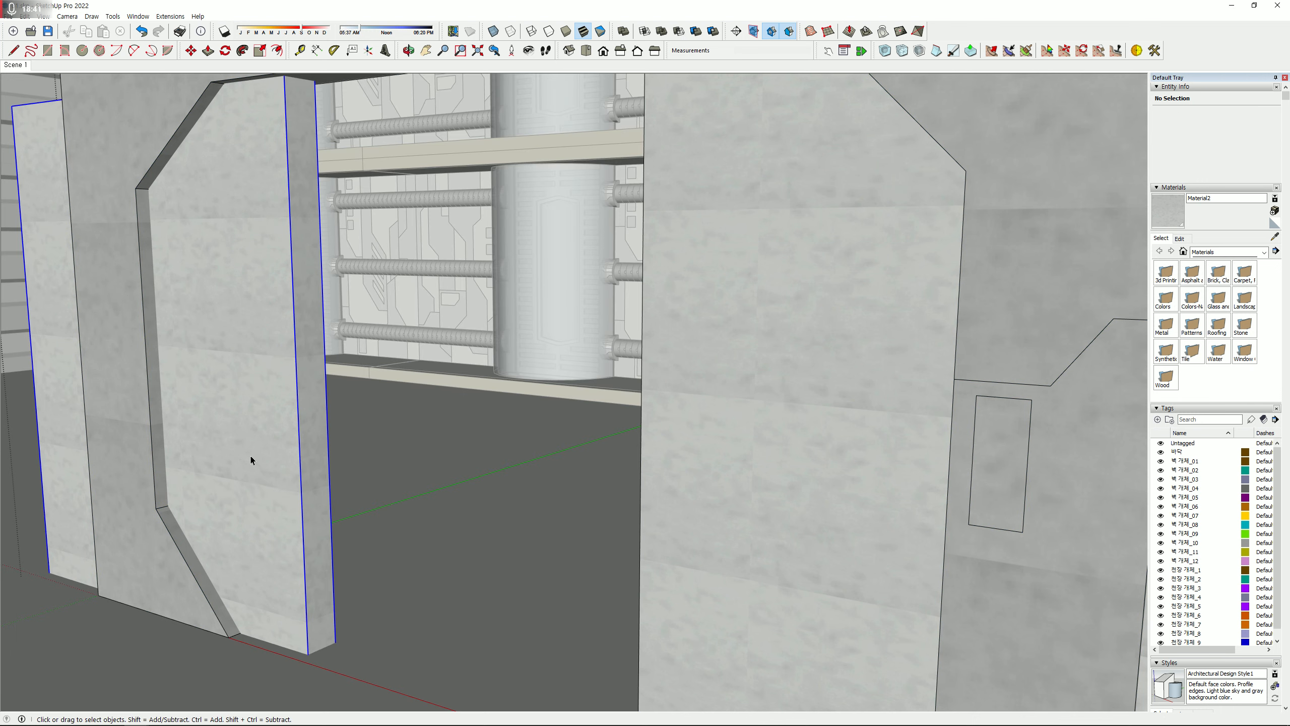
{"action": "key", "text": "m"}
{"action": "left_click", "coordinate": [244, 427]}
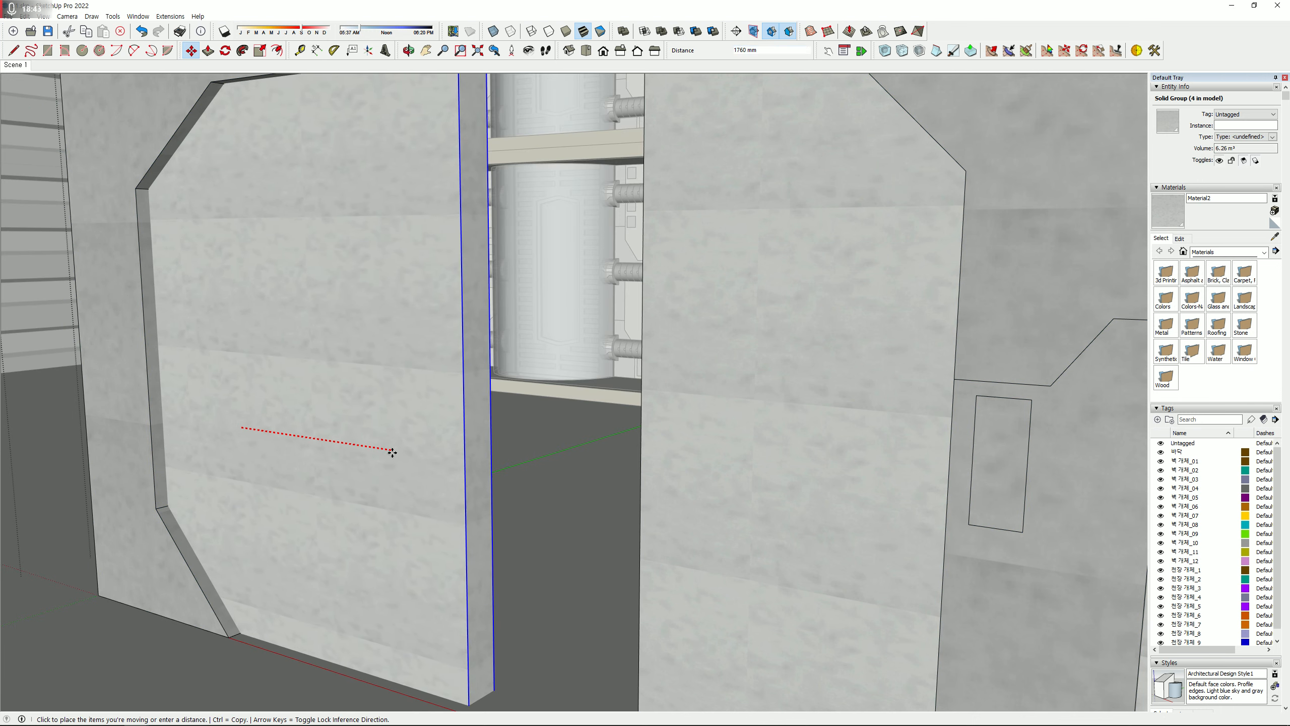
{"action": "left_click", "coordinate": [412, 456]}
{"action": "key", "text": "space"}
- Slide the right leaf about 1.2 m back towards the left leaf, leaving a narrow gap, and leave the module
{"action": "key", "text": "m"}
{"action": "left_click", "coordinate": [712, 542]}
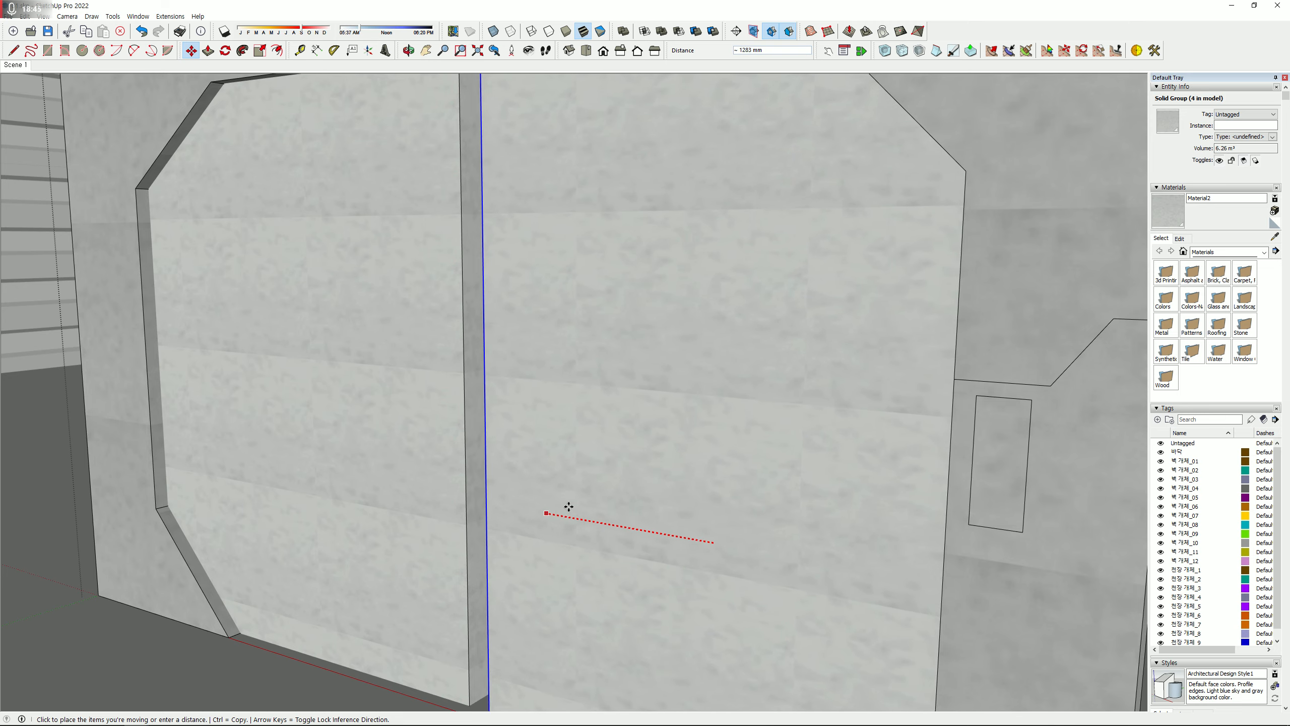
{"action": "left_click", "coordinate": [563, 500]}
{"action": "key", "text": "space"}
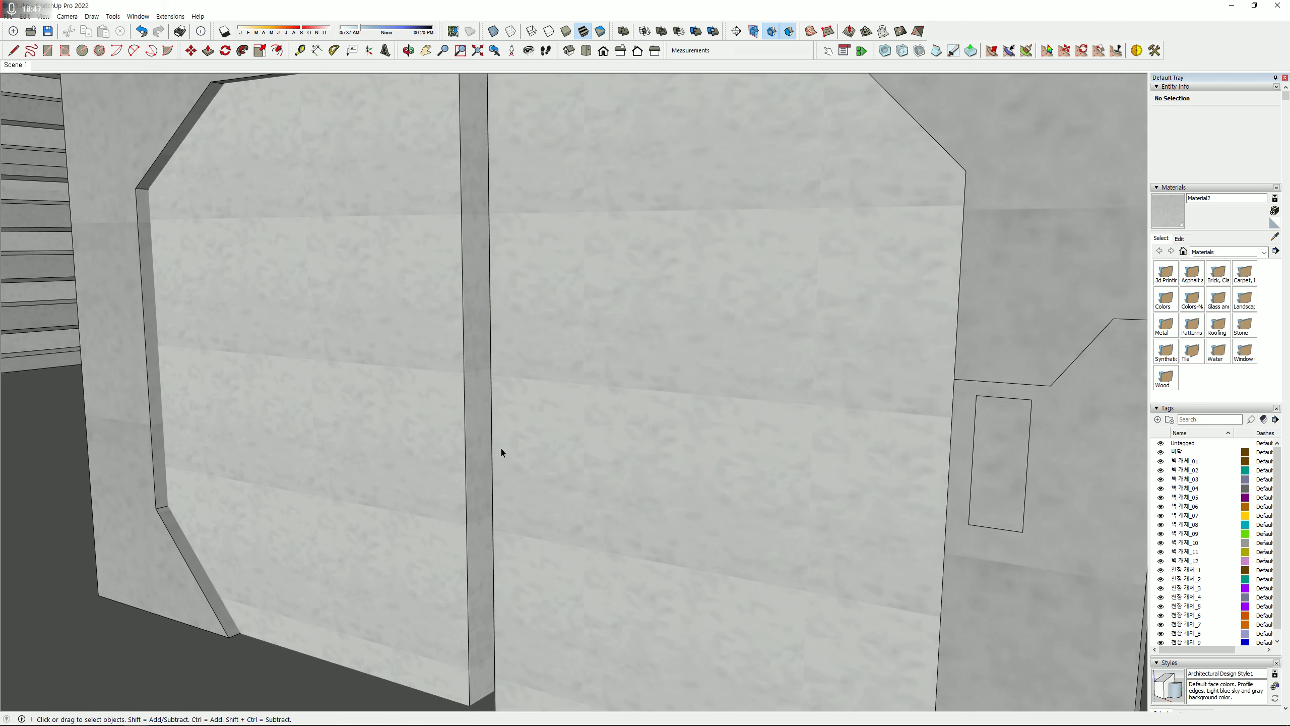
{"action": "scroll", "coordinate": [489, 450], "scroll_direction": "up", "scroll_amount": 5}
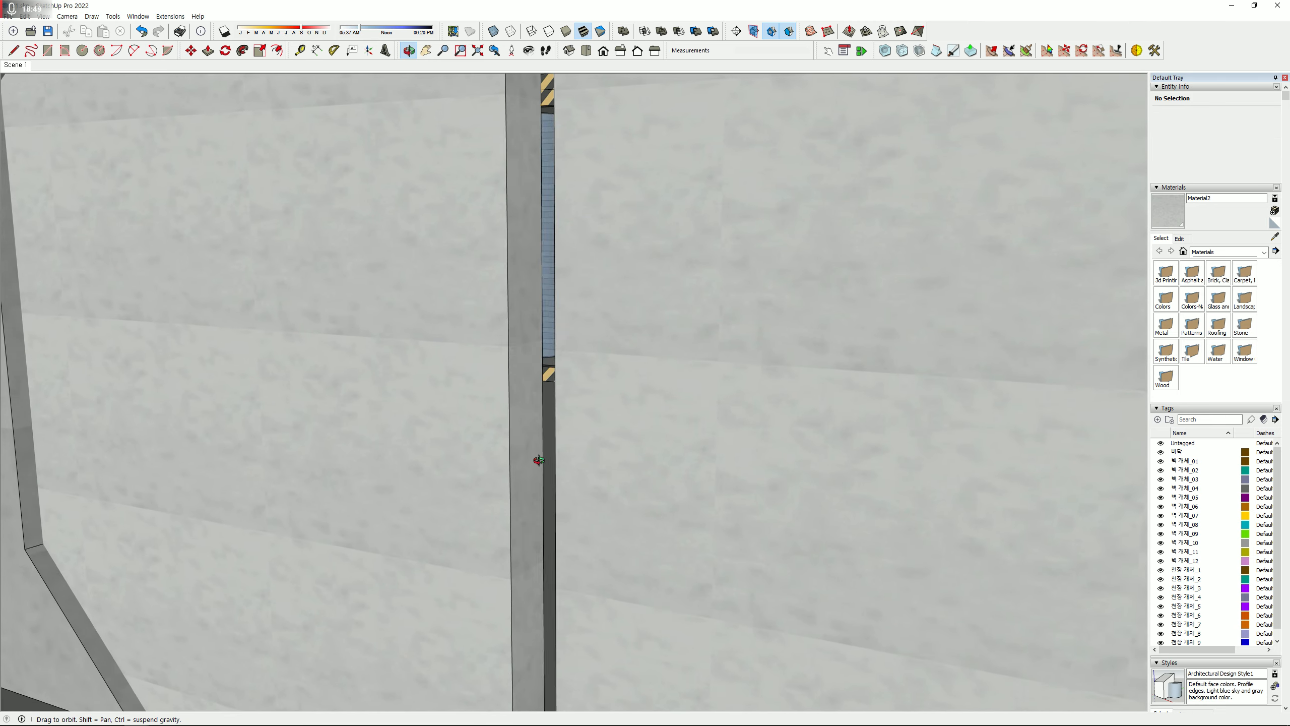
{"action": "middle_click_drag", "start_coordinate": [571, 374], "coordinate": [604, 461]}
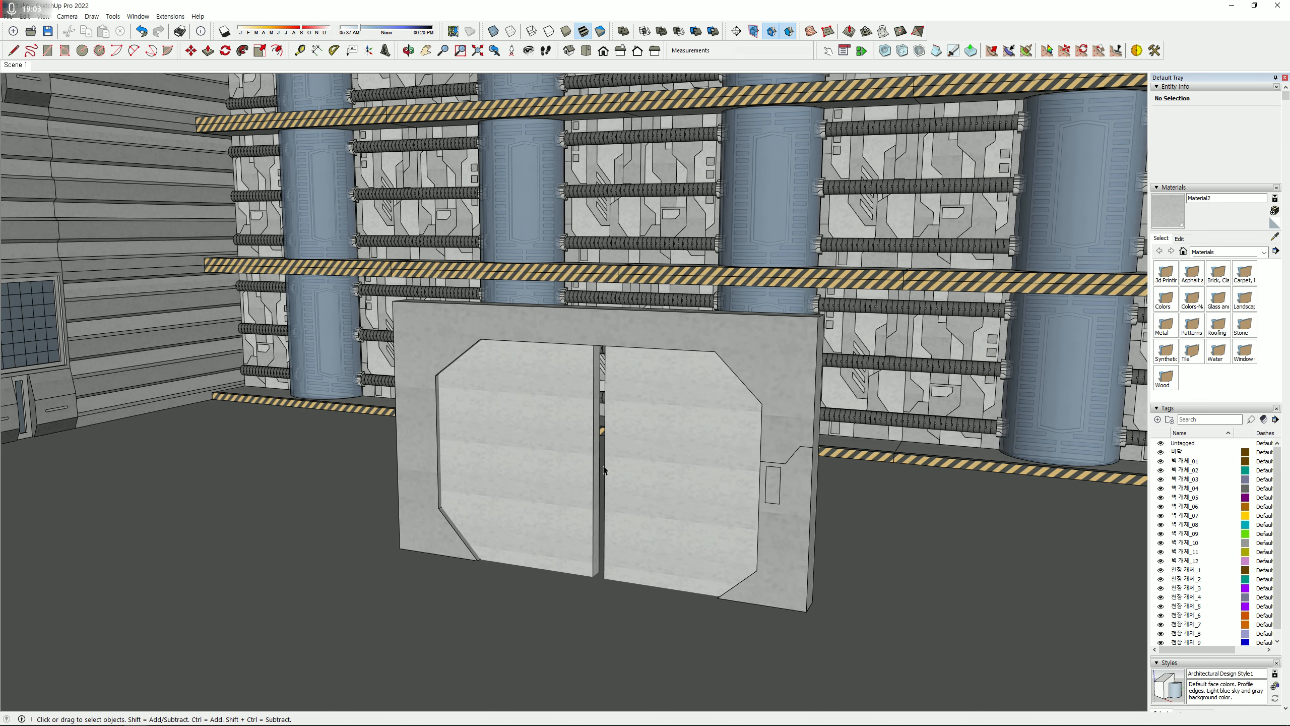
- Copy the closed octagonal door module along the red axis and snap the copy against the side of the original
{"action": "left_click", "coordinate": [649, 491]}
{"action": "middle_click_drag", "start_coordinate": [625, 400], "coordinate": [661, 476]}
{"action": "scroll", "coordinate": [663, 494], "scroll_direction": "down", "scroll_amount": 5}
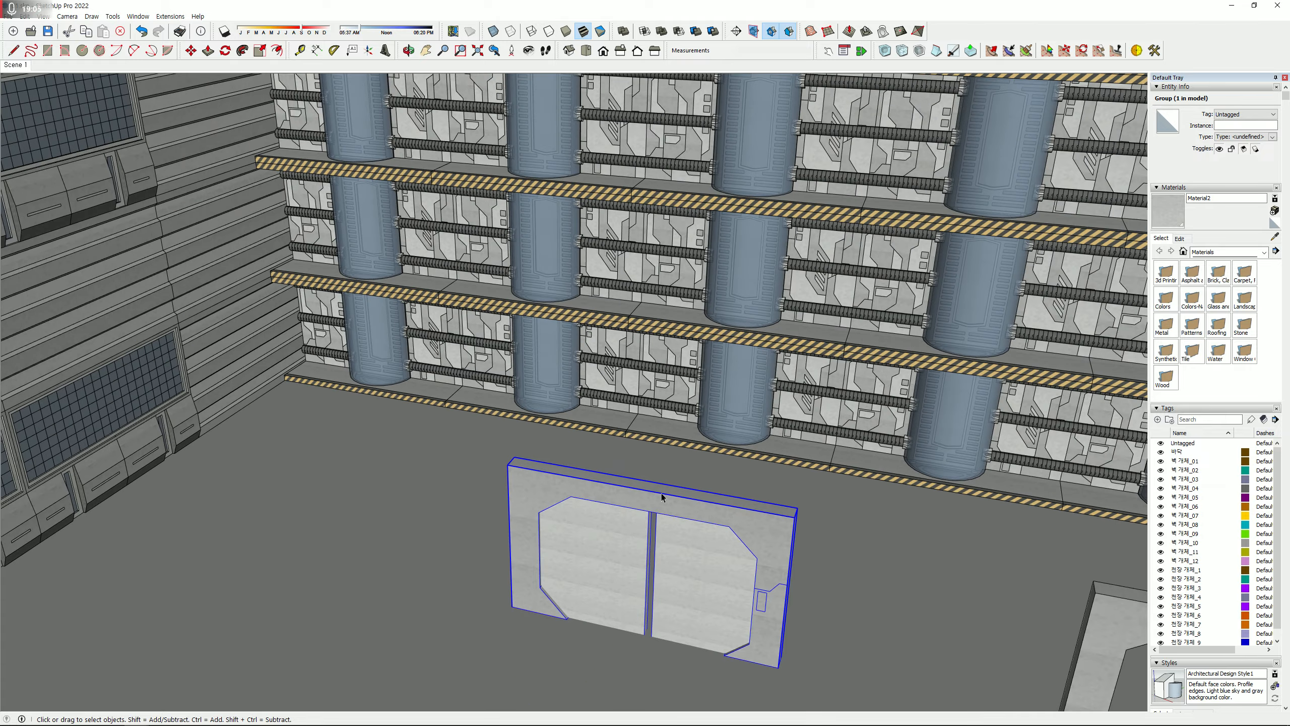
{"action": "key", "text": "m"}
{"action": "key", "text": "ctrl"}
{"action": "left_click", "coordinate": [762, 504]}
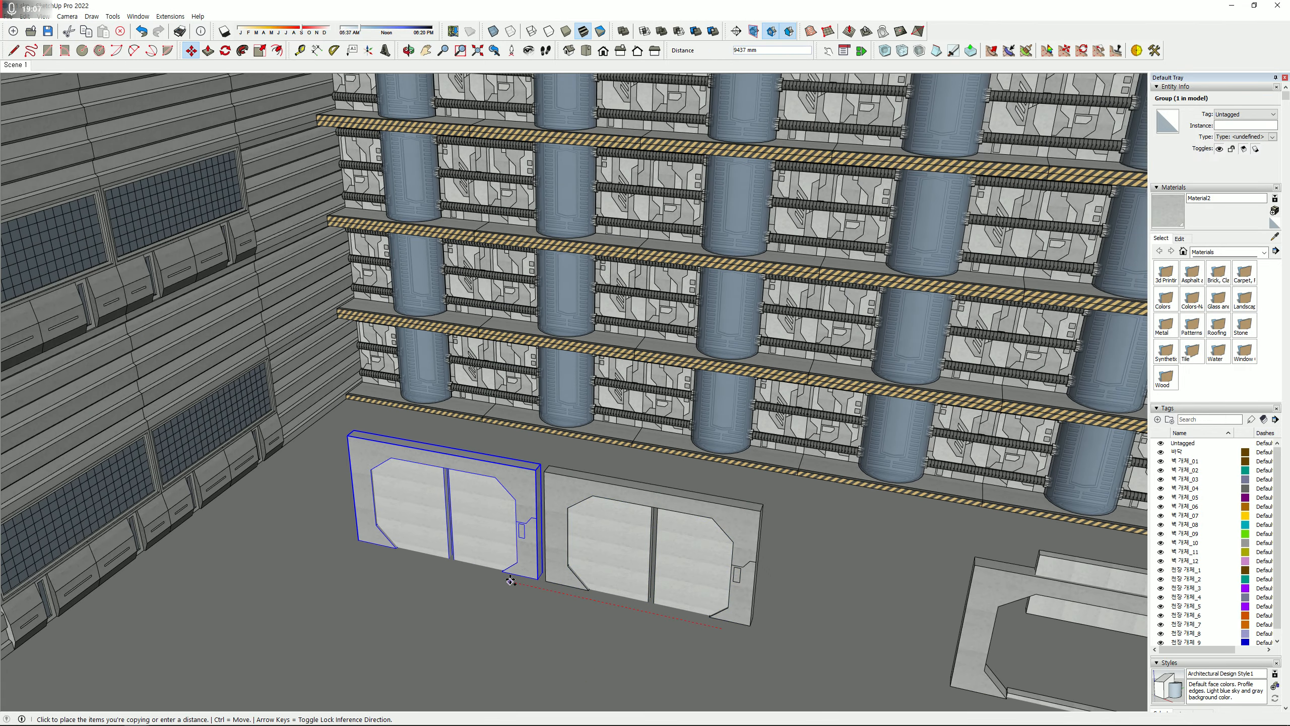
{"action": "left_click", "coordinate": [534, 469]}
{"action": "left_click", "coordinate": [534, 469]}
{"action": "left_click", "coordinate": [543, 472]}
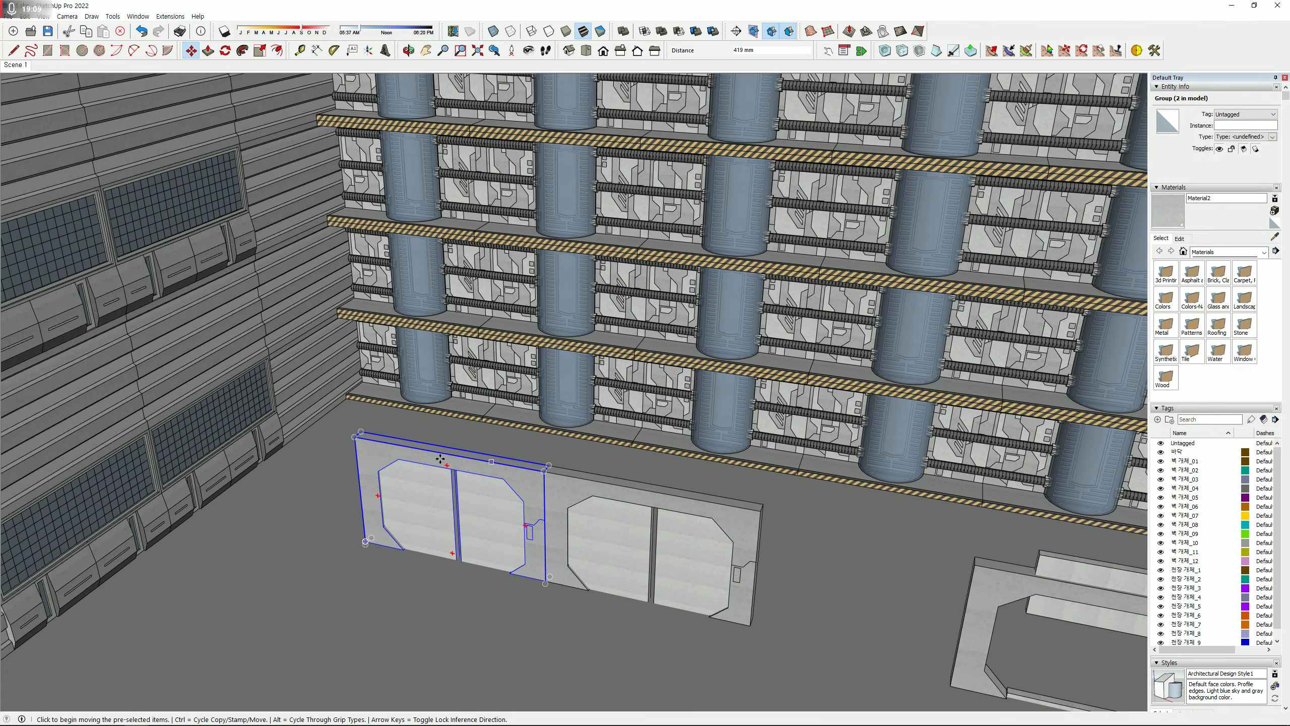
- Place another copy of the door module on the original's other side, extending the row to three closed doors
{"action": "left_click", "coordinate": [353, 436]}
{"action": "key", "text": "ctrl"}
{"action": "left_click", "coordinate": [758, 508]}
{"action": "key", "text": "space"}
{"action": "scroll", "coordinate": [758, 508], "scroll_direction": "down", "scroll_amount": 6}
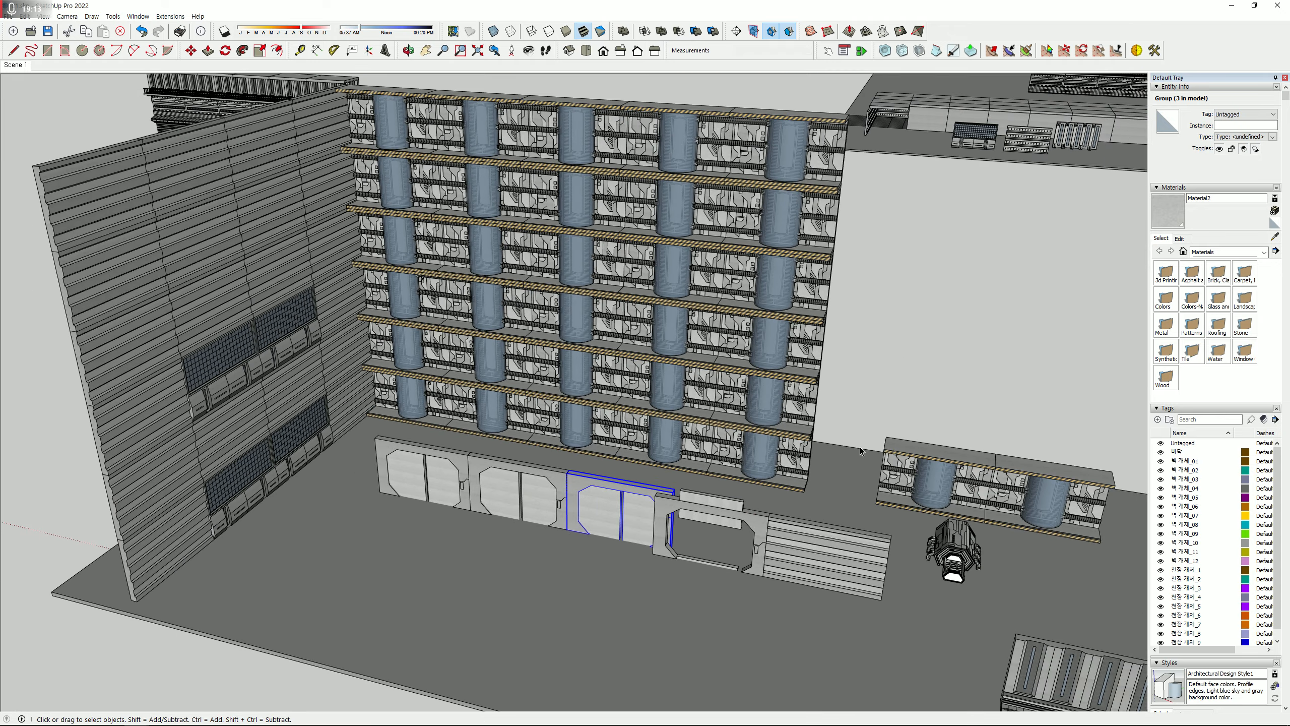
{"action": "left_click", "coordinate": [860, 447]}
{"action": "scroll", "coordinate": [860, 446], "scroll_direction": "down", "scroll_amount": 4}
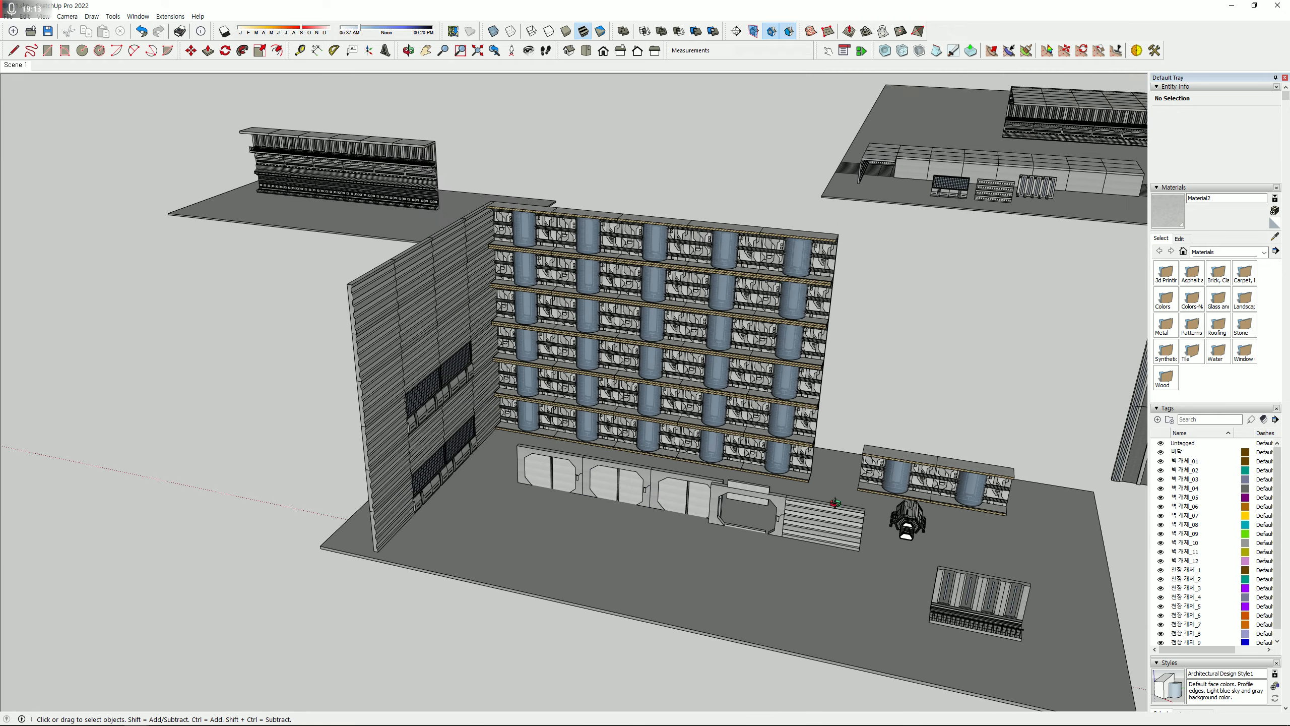
- Move the ribbed wall panel about 10.6 m away from the open door frame towards the capsule wall
{"action": "middle_click_drag", "start_coordinate": [860, 446], "coordinate": [695, 509]}
{"action": "scroll", "coordinate": [707, 536], "scroll_direction": "up", "scroll_amount": 4}
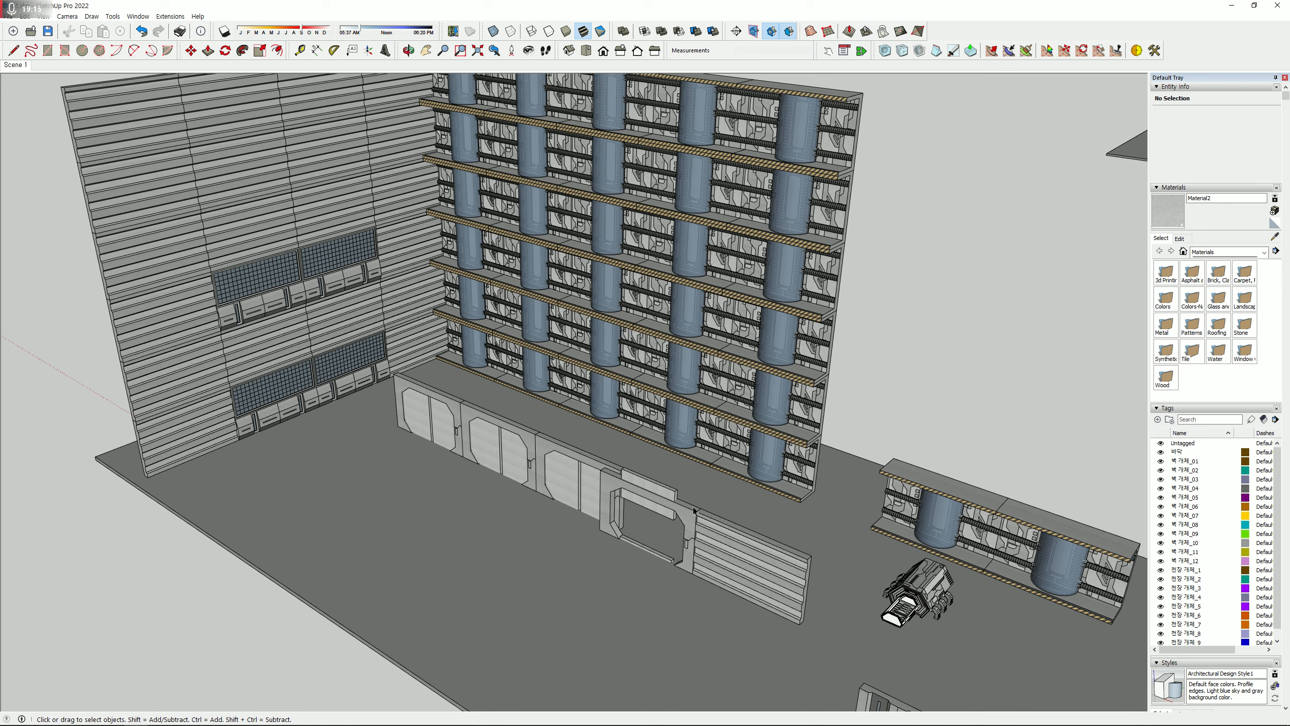
{"action": "key", "text": "m"}
{"action": "left_click", "coordinate": [744, 621]}
{"action": "left_click", "coordinate": [828, 570]}
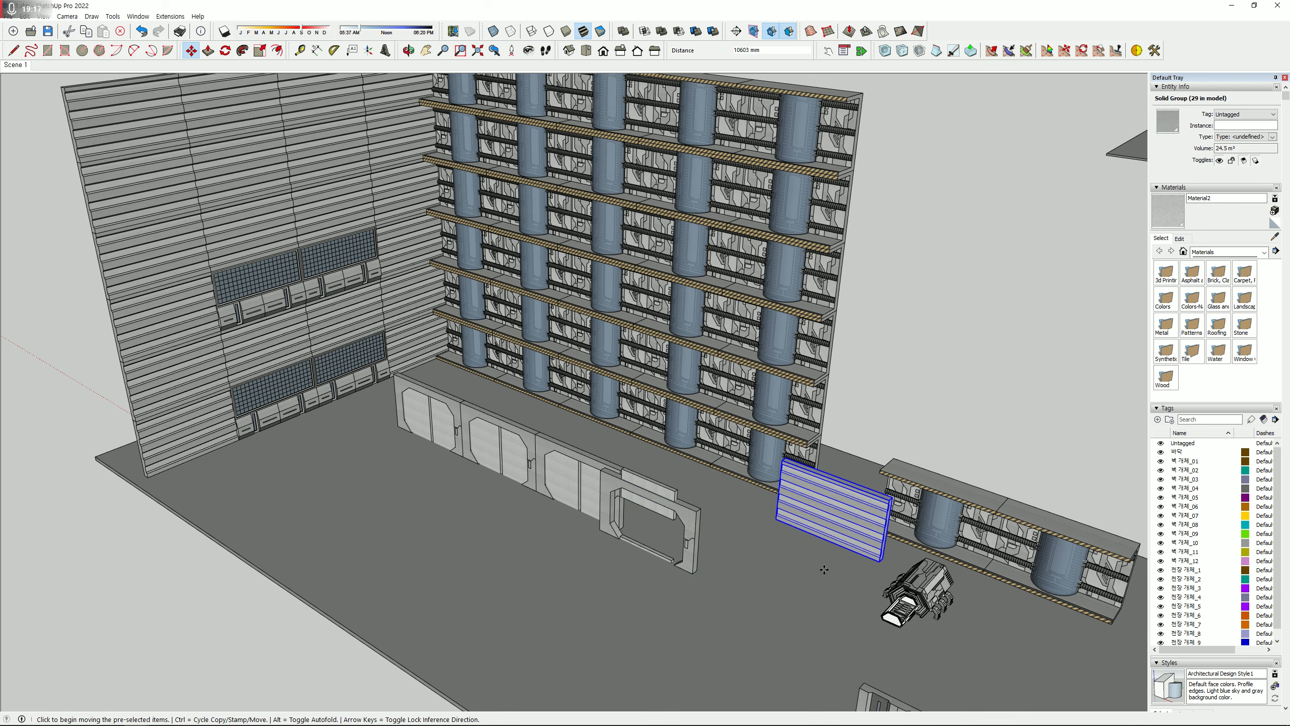
{"action": "key", "text": "space"}
- Move the open octagonal door frame so that its edge meets the last closed door in the row
{"action": "scroll", "coordinate": [667, 491], "scroll_direction": "up", "scroll_amount": 3}
{"action": "key", "text": "m"}
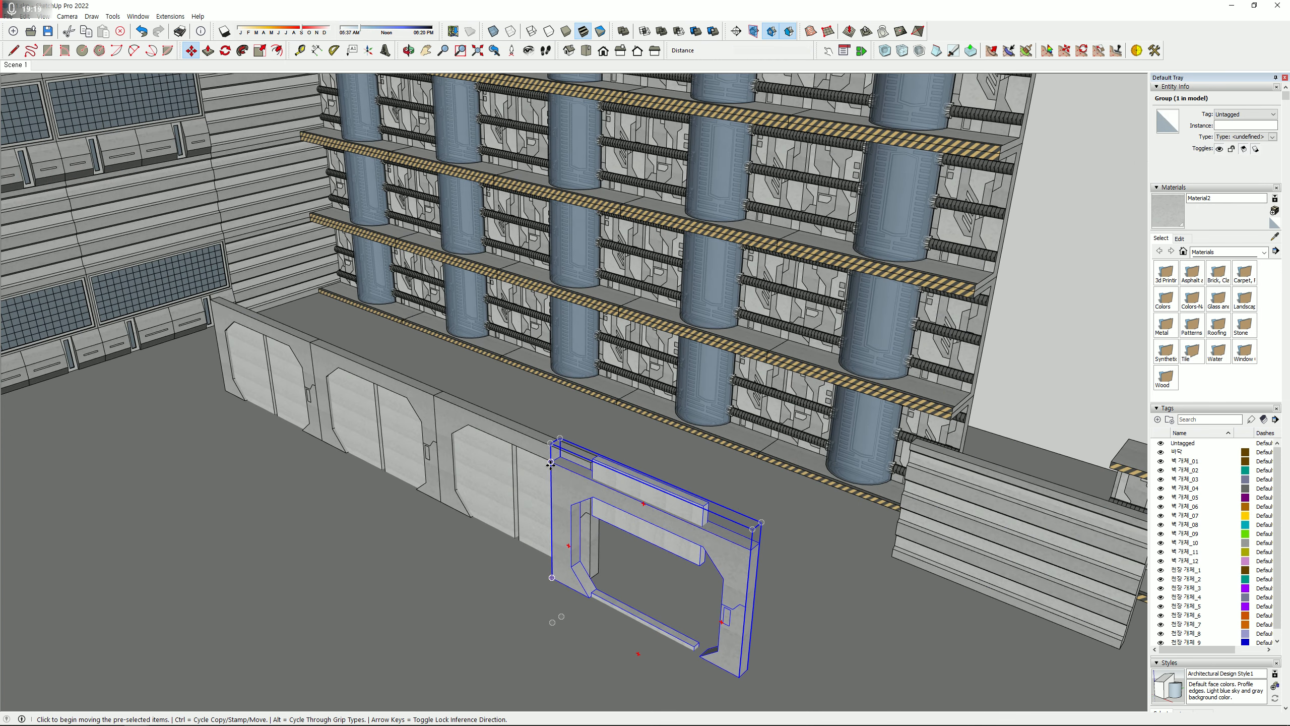
{"action": "left_click", "coordinate": [553, 462]}
{"action": "left_click", "coordinate": [591, 462]}
{"action": "key", "text": "space"}
{"action": "scroll", "coordinate": [1043, 376], "scroll_direction": "down", "scroll_amount": 5}
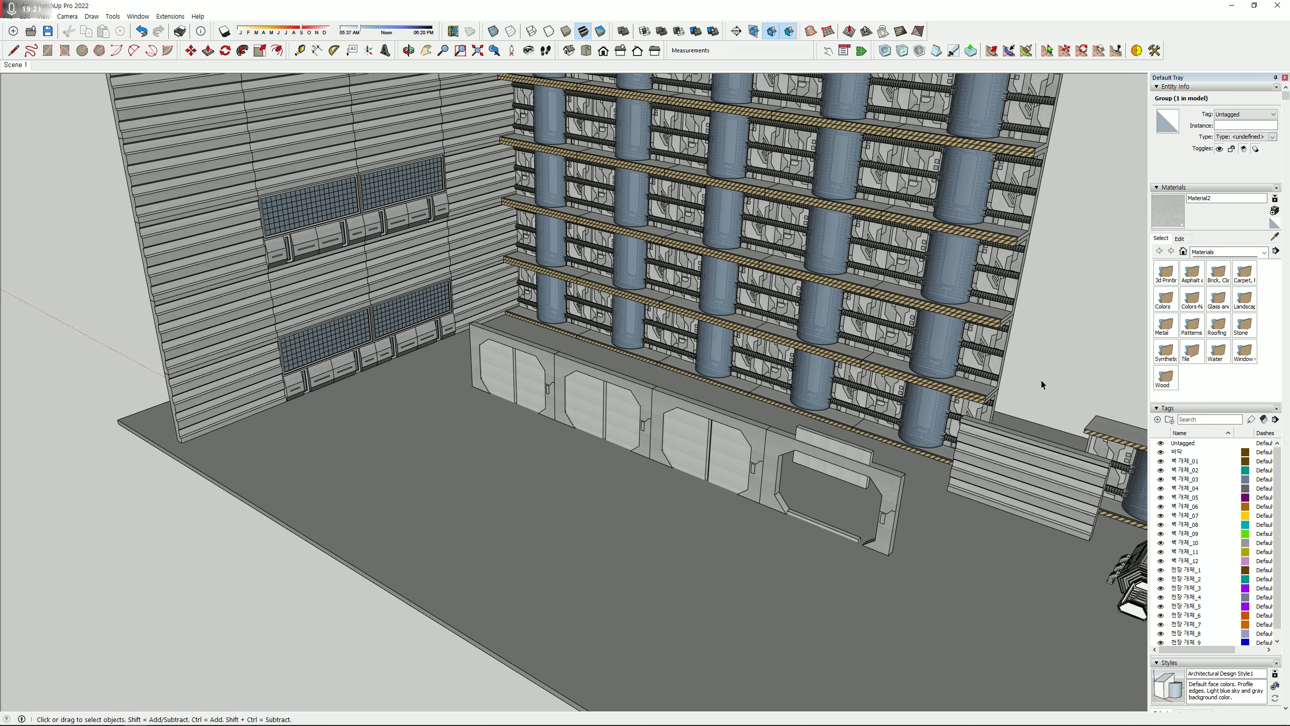
{"action": "left_click", "coordinate": [1040, 391]}
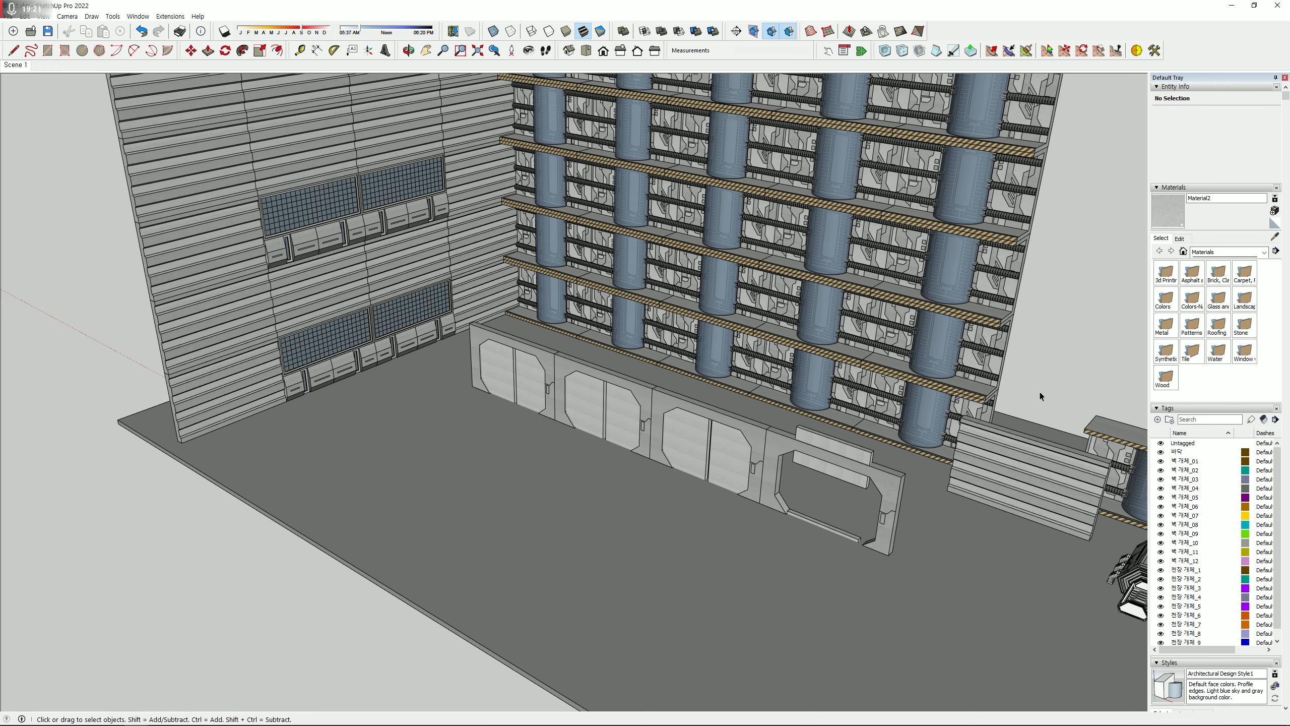
- Delete the closed door module at the end of the row nearest the windowed wall
{"action": "left_click", "coordinate": [526, 400]}
{"action": "key", "text": "Delete"}
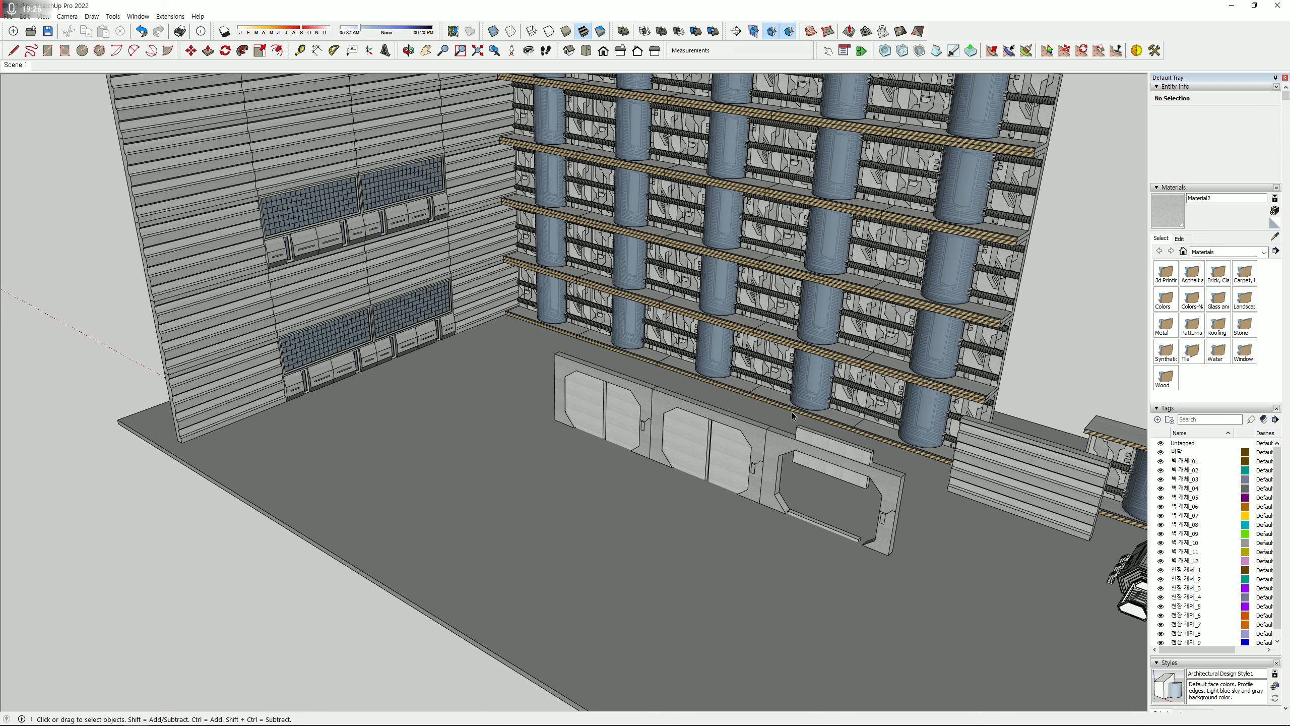
{"action": "middle_click_drag", "start_coordinate": [716, 386], "coordinate": [417, 503], "text": "shift"}
{"action": "scroll", "coordinate": [420, 595], "scroll_direction": "down", "scroll_amount": 2}
{"action": "middle_click_drag", "start_coordinate": [421, 596], "coordinate": [502, 430], "text": "shift"}
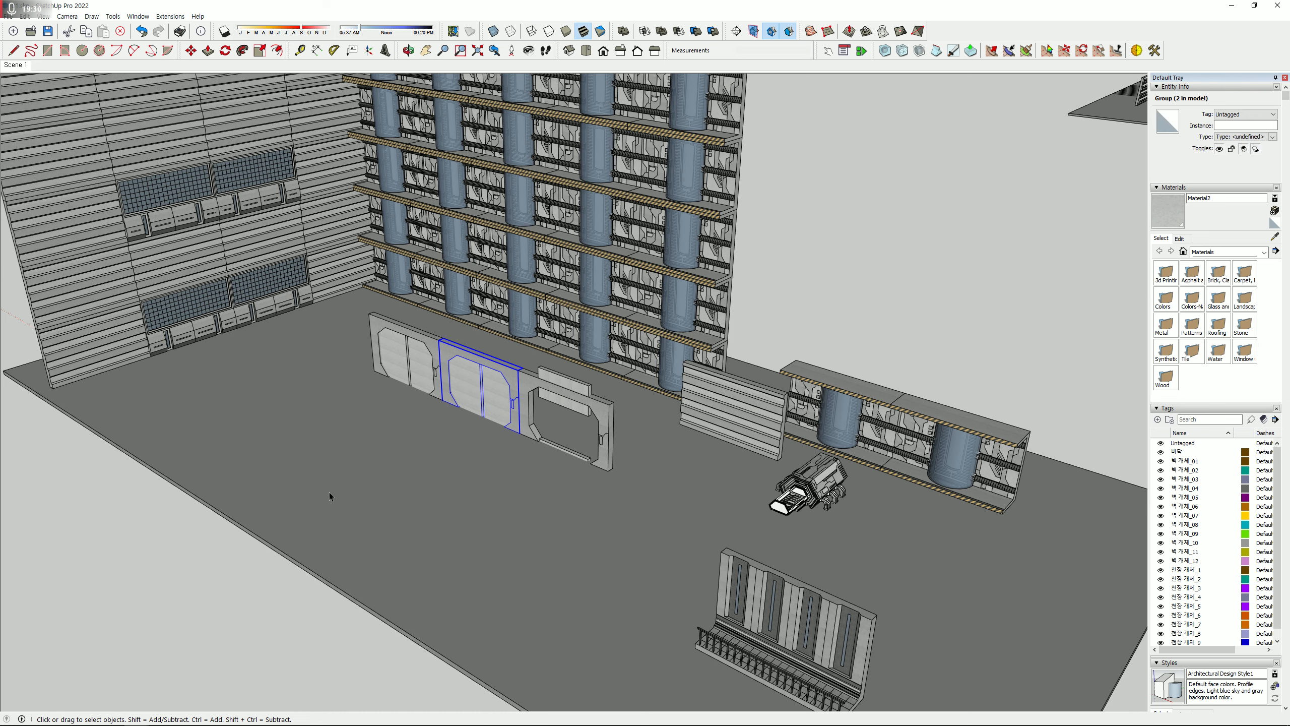
- Copy the ribbed wall panel to the open floor in front of the door row
{"action": "left_click", "coordinate": [721, 403]}
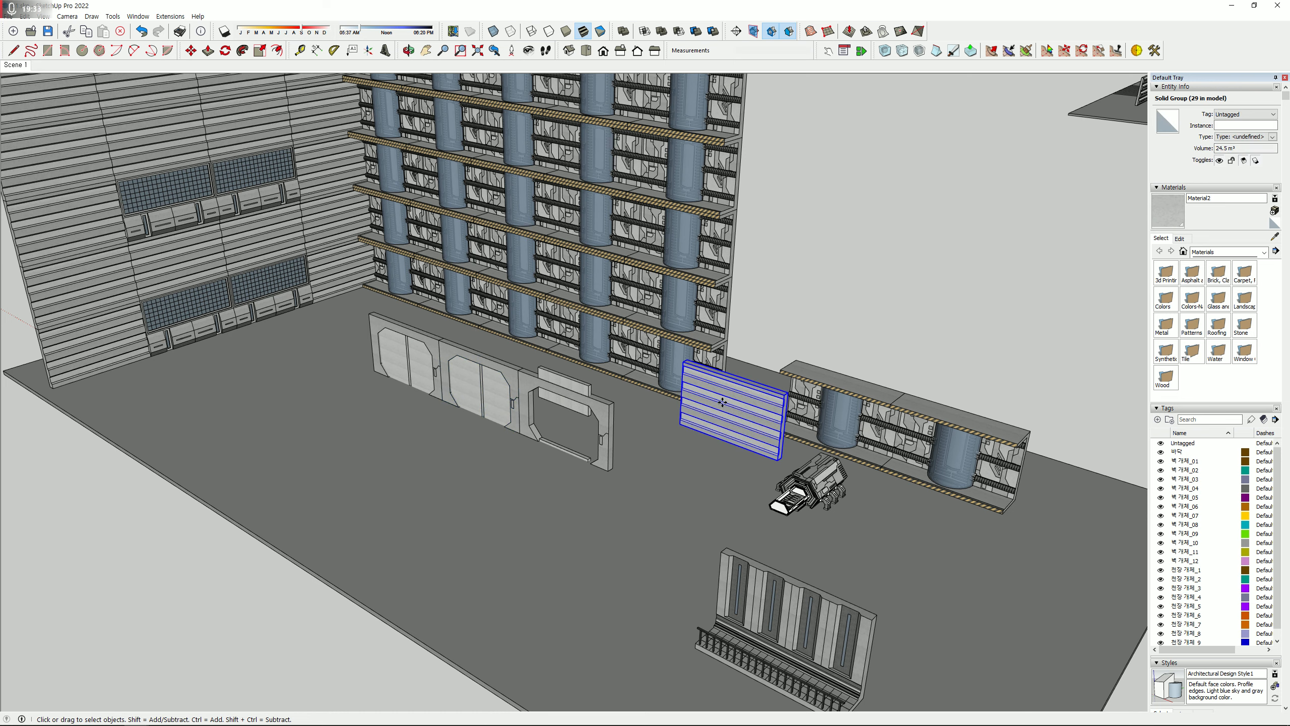
{"action": "key", "text": "m"}
{"action": "left_click", "coordinate": [746, 468]}
{"action": "key", "text": "ctrl"}
{"action": "left_click", "coordinate": [522, 531]}
- Rotate the copied ribbed panel perpendicular to the door row and attach it to the open frame's outer edge
{"action": "scroll", "coordinate": [589, 492], "scroll_direction": "up", "scroll_amount": 4}
{"action": "middle_click_drag", "start_coordinate": [585, 490], "coordinate": [527, 576]}
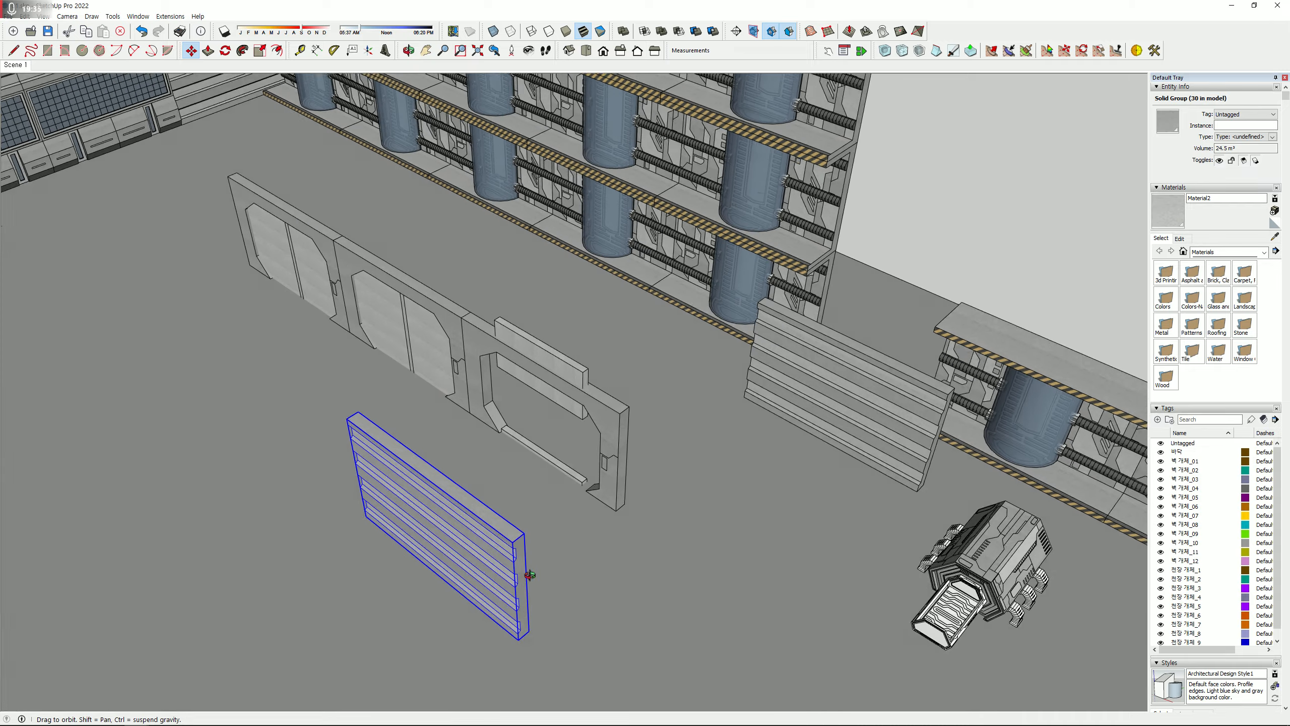
{"action": "scroll", "coordinate": [525, 573], "scroll_direction": "down", "scroll_amount": 1}
{"action": "left_click", "coordinate": [500, 530]}
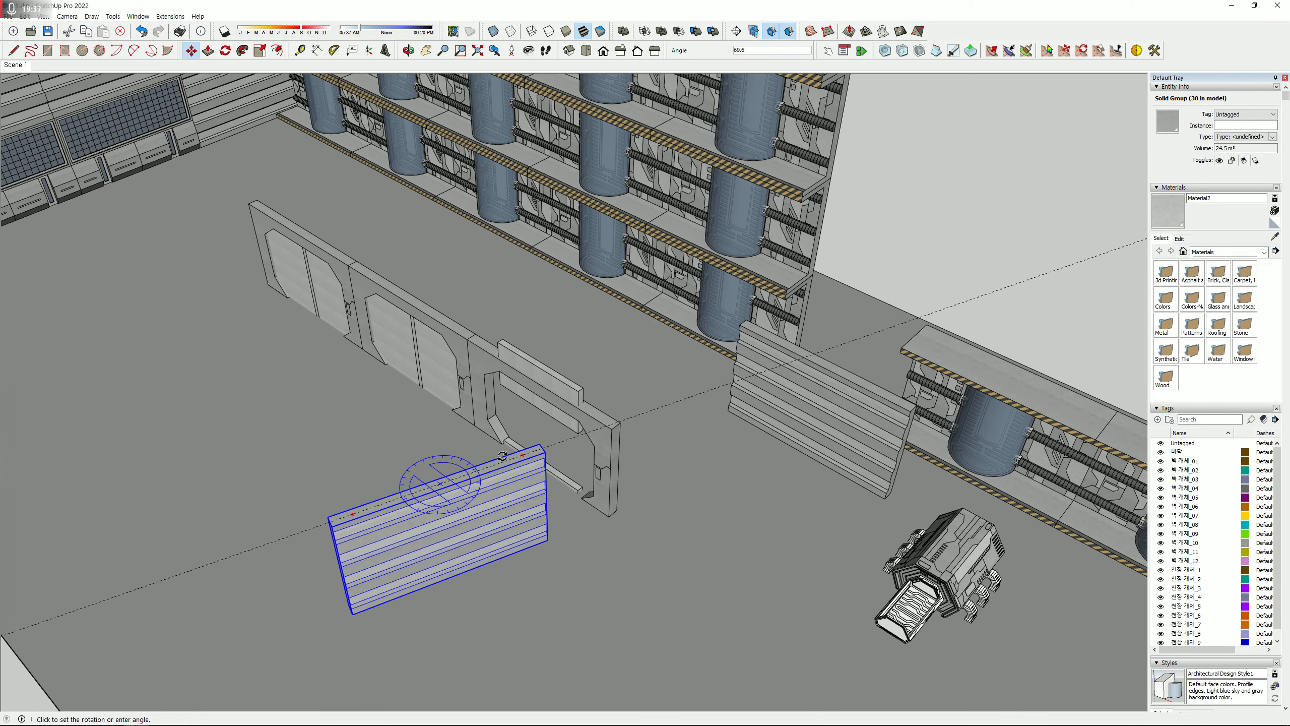
{"action": "left_click", "coordinate": [513, 426]}
{"action": "left_click", "coordinate": [513, 426]}
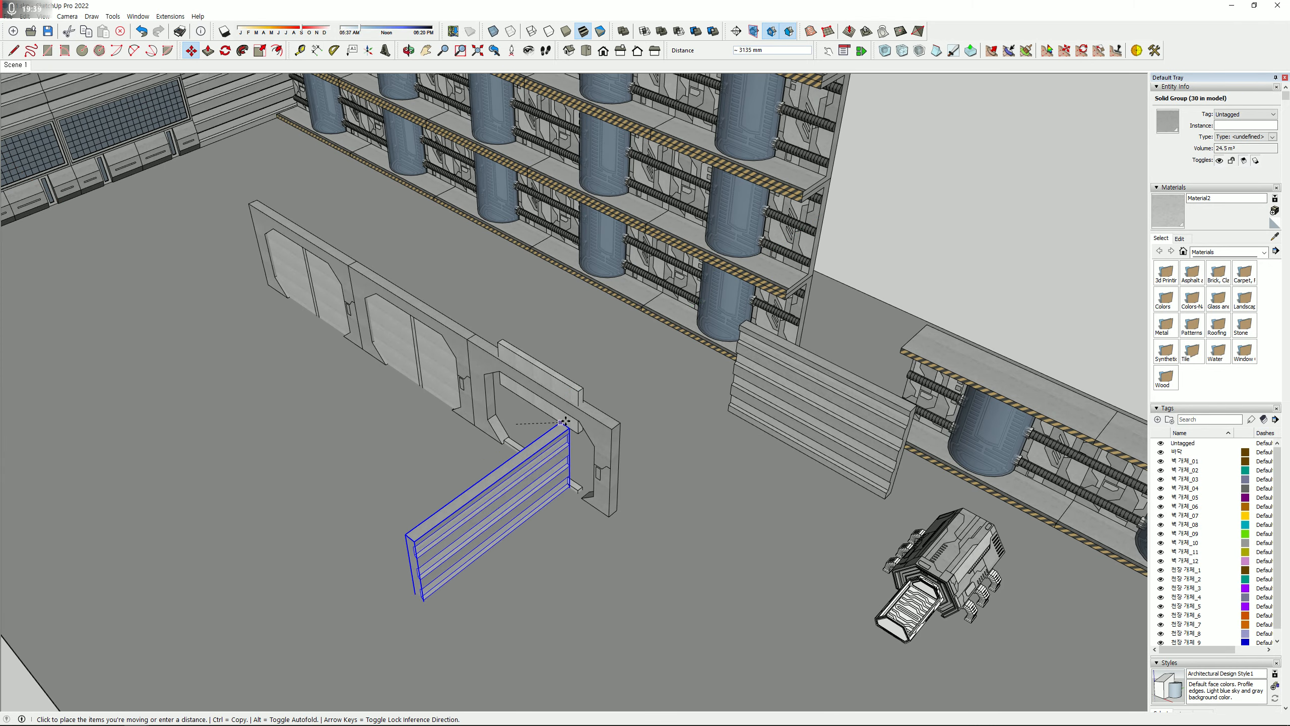
{"action": "left_click", "coordinate": [612, 427]}
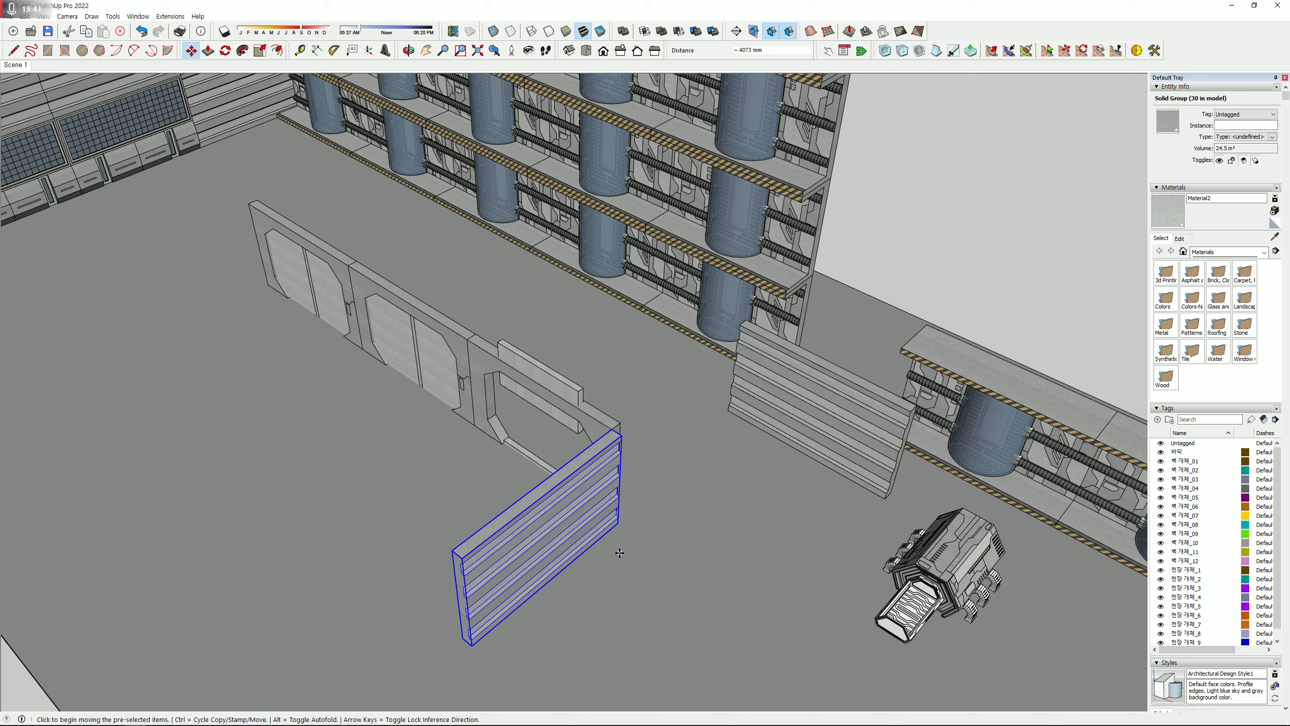
- Copy the perpendicular ribbed panel to the opposite edge of the open door frame as the second corridor wall
{"action": "left_click", "coordinate": [543, 629], "text": "ctrl"}
{"action": "left_click", "coordinate": [425, 371]}
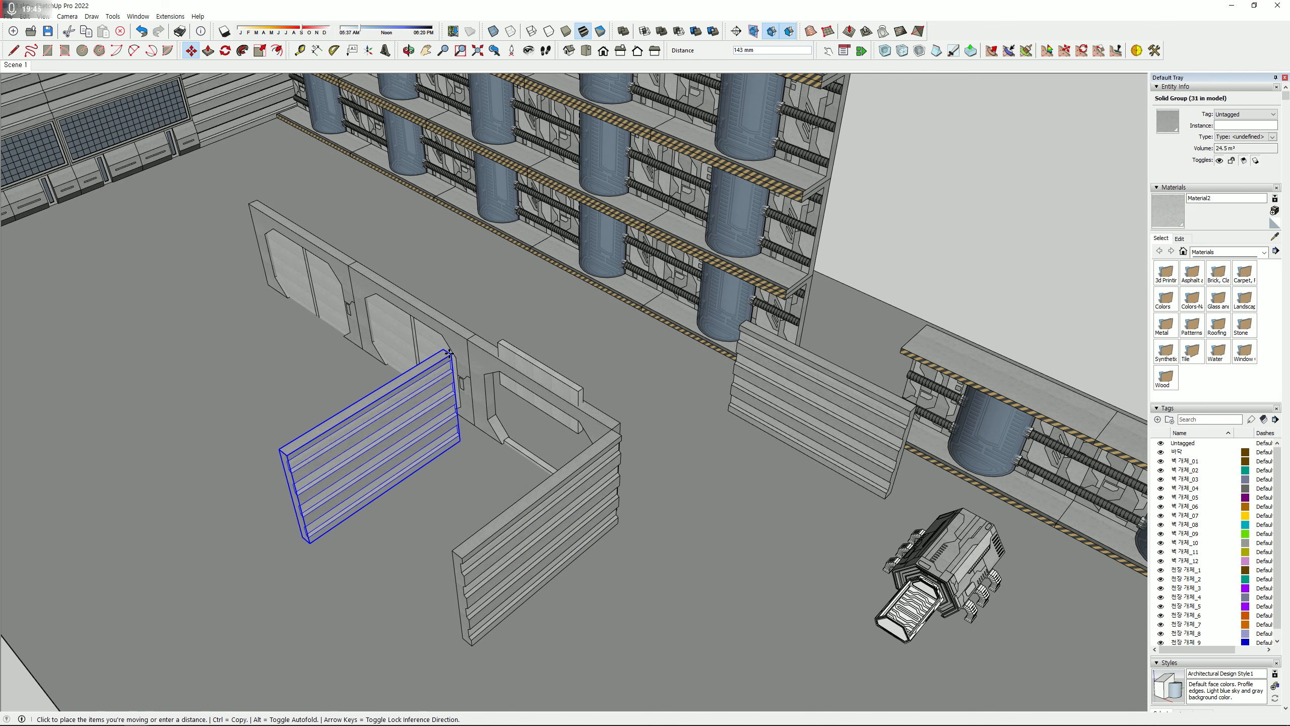
{"action": "left_click_drag", "start_coordinate": [443, 350], "coordinate": [470, 343]}
{"action": "key", "text": "space"}
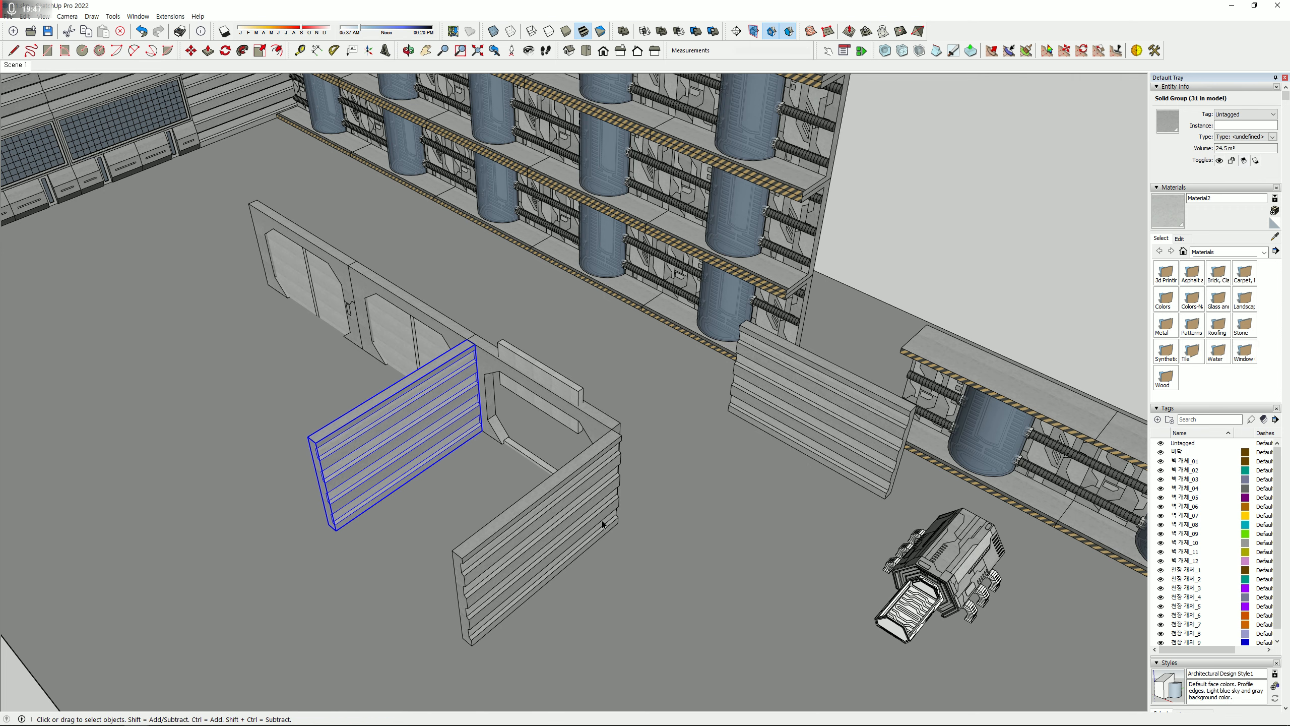
{"action": "left_click", "coordinate": [602, 521]}
{"action": "key", "text": "m"}
{"action": "left_click", "coordinate": [603, 442]}
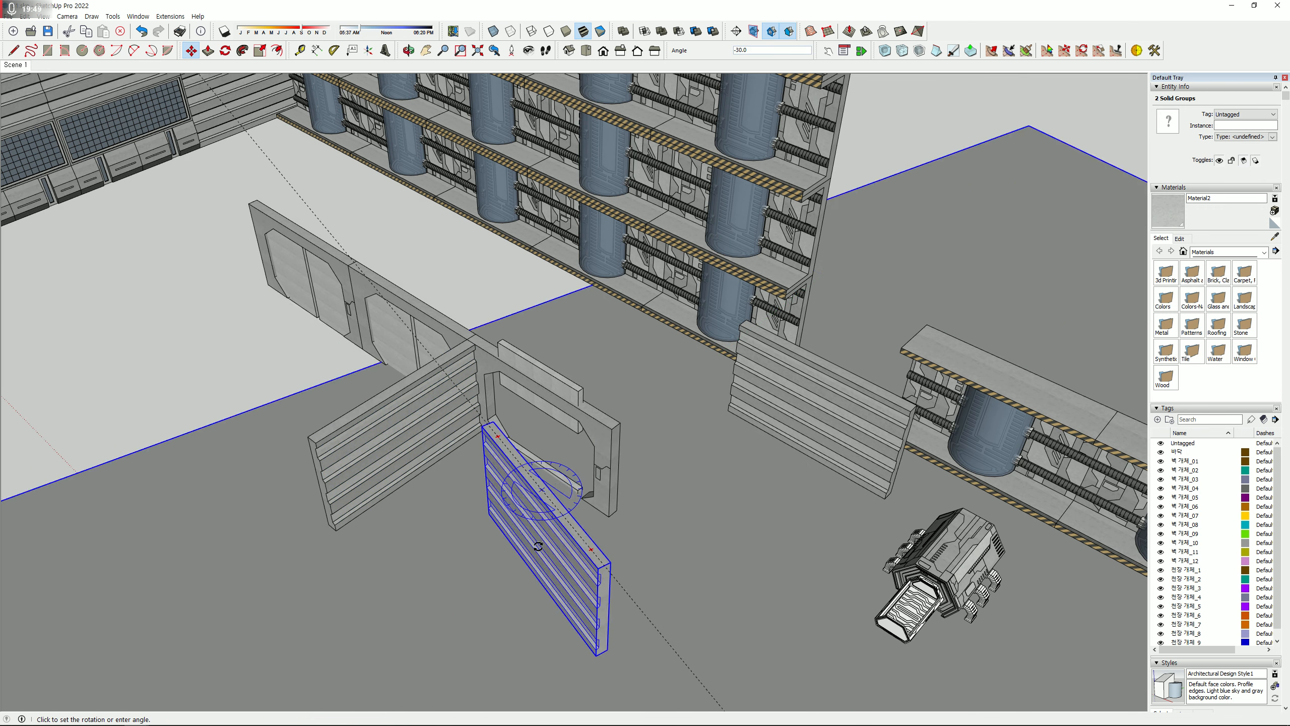
{"action": "key", "text": "space"}
- Turn the outer corridor panel around so its ribbed face points inward, and realign it with the door frame's outer corner
{"action": "left_click", "coordinate": [540, 530]}
{"action": "key", "text": "m"}
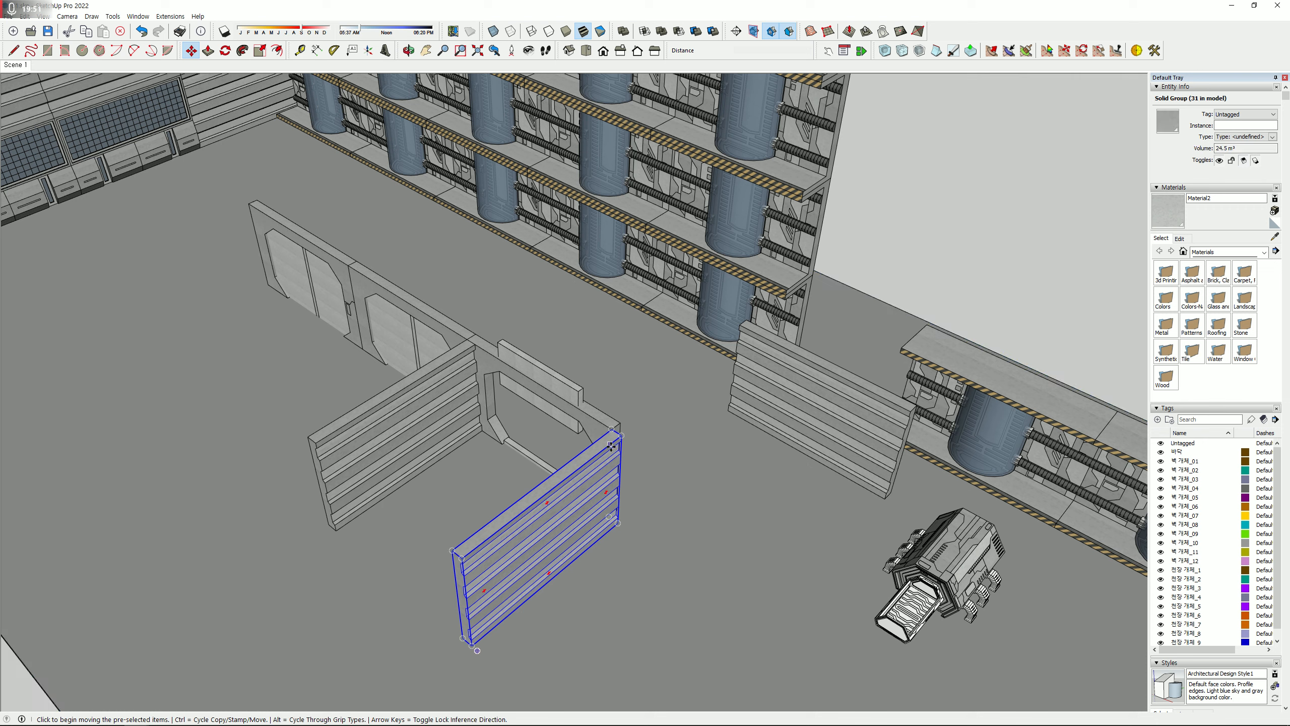
{"action": "left_click", "coordinate": [547, 502]}
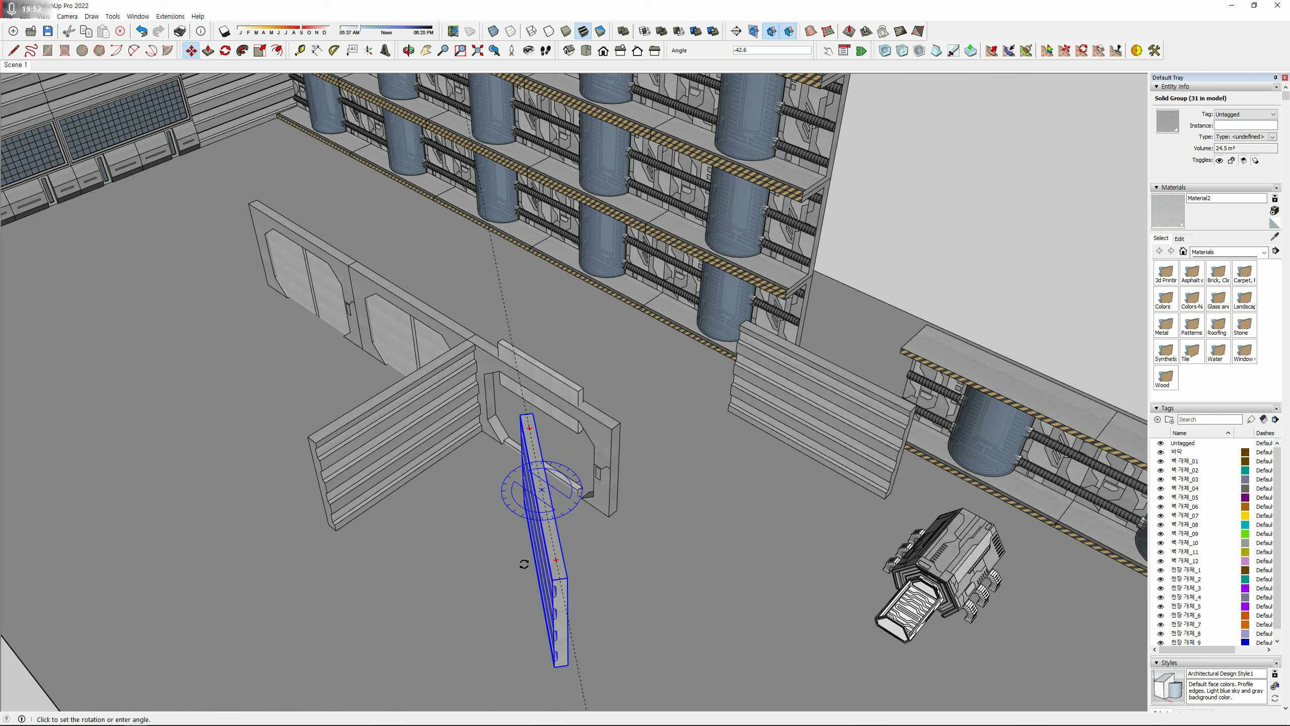
{"action": "left_click", "coordinate": [447, 565]}
{"action": "left_click_drag", "start_coordinate": [622, 431], "coordinate": [611, 429]}
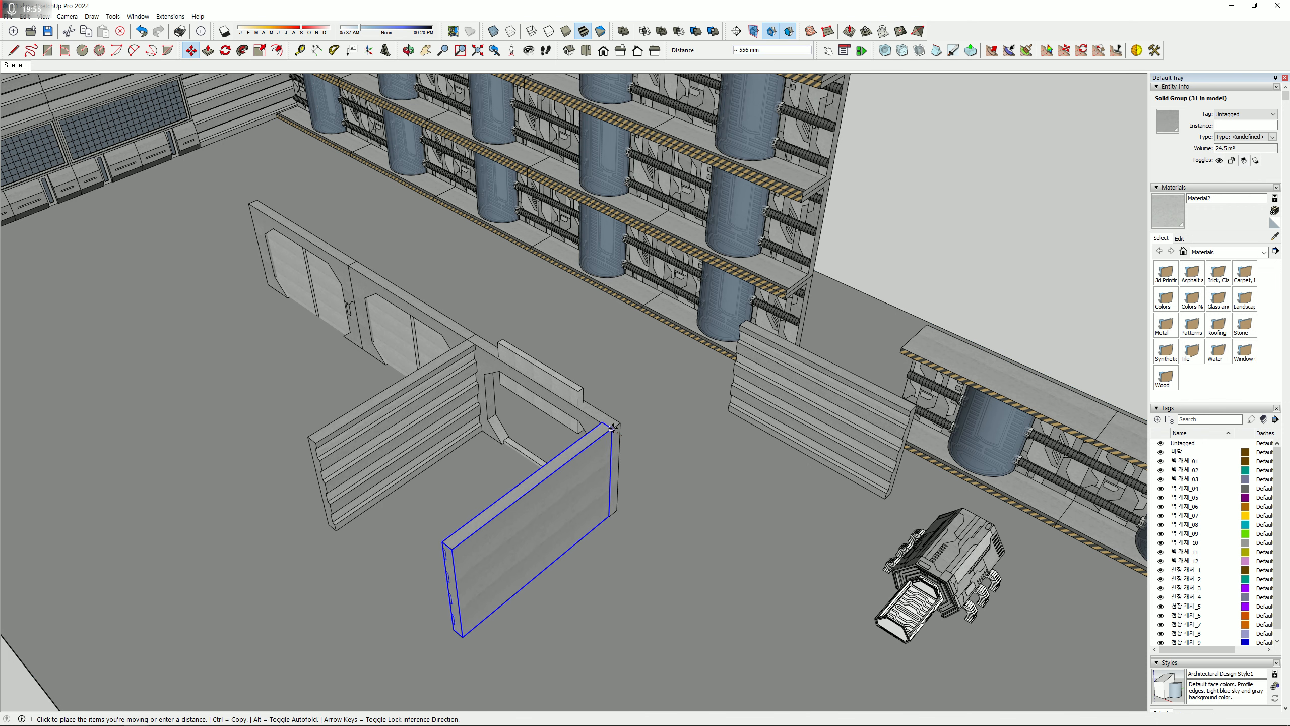
{"action": "key", "text": "space"}
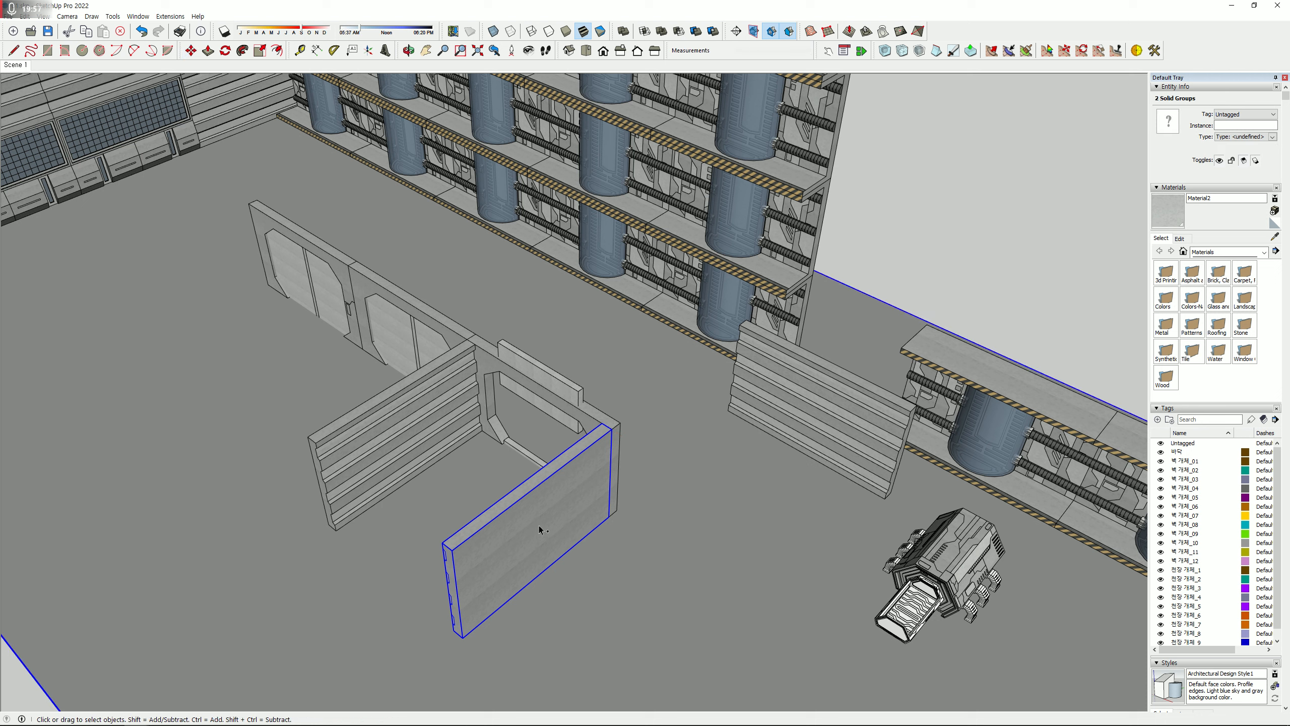
- Copy both corridor walls end to end away from the door at 9018 mm spacing, making two copies with x2
{"action": "left_click", "coordinate": [538, 526], "text": "ctrl"}
{"action": "key", "text": "m"}
{"action": "key", "text": "ctrl"}
{"action": "left_click", "coordinate": [611, 428]}
{"action": "left_click", "coordinate": [452, 550]}
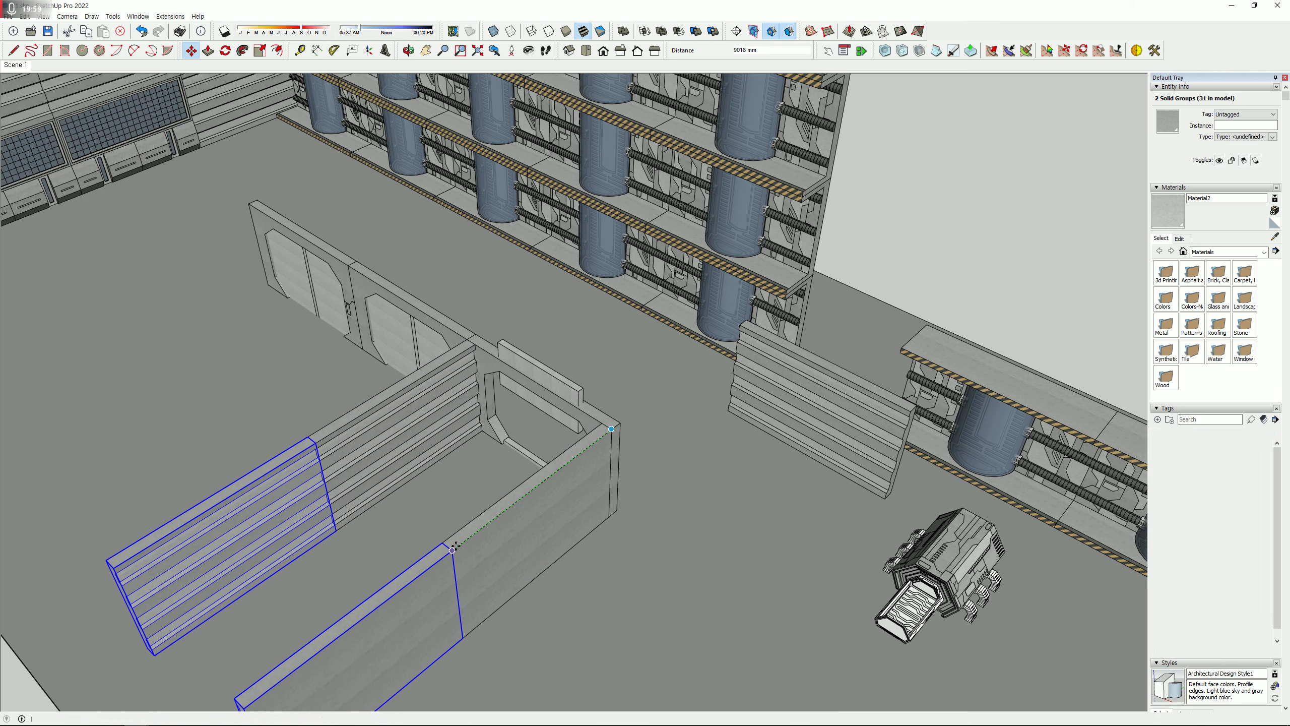
{"action": "left_click", "coordinate": [452, 548]}
{"action": "type", "text": "x2"}
{"action": "key", "text": "Return"}
{"action": "key", "text": "space"}
{"action": "key", "text": "ctrl+t"}
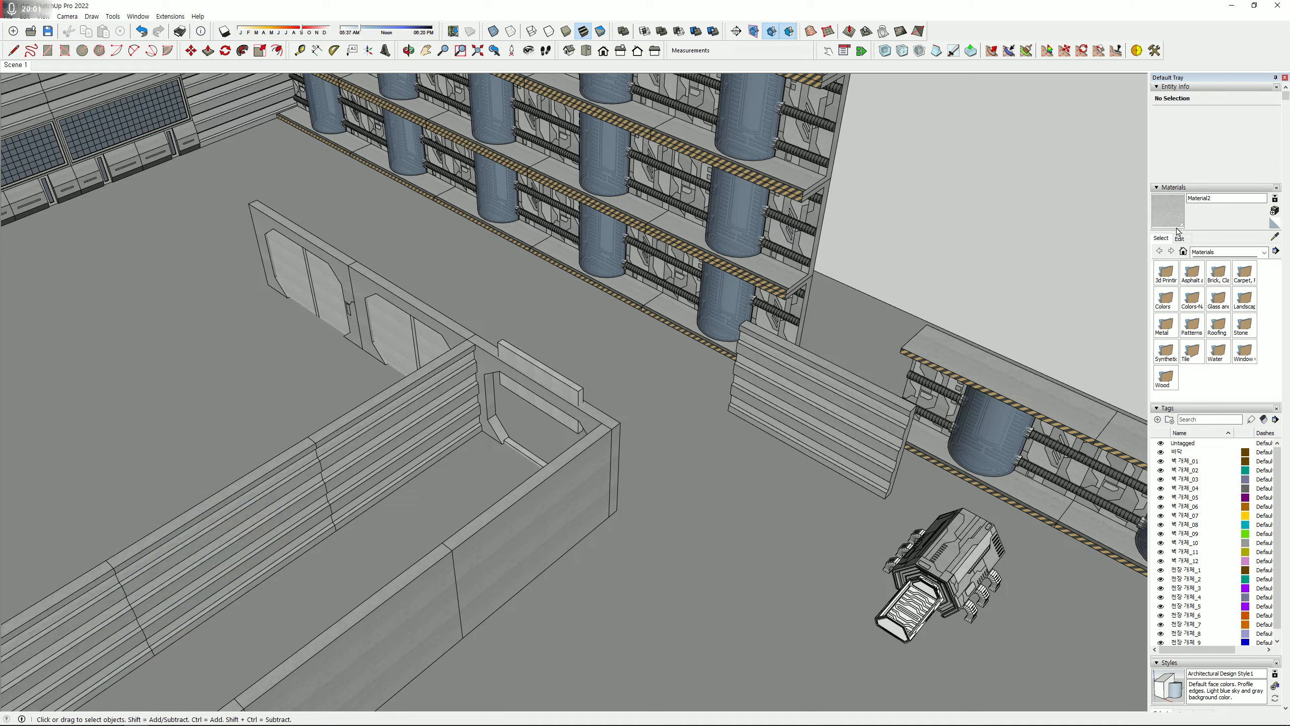
- Examine the ribbed corridor from the inside, looking along its walls towards and through the open octagonal doorway
{"action": "middle_click_drag", "start_coordinate": [390, 582], "coordinate": [632, 384]}
{"action": "scroll", "coordinate": [629, 401], "scroll_direction": "up", "scroll_amount": 3}
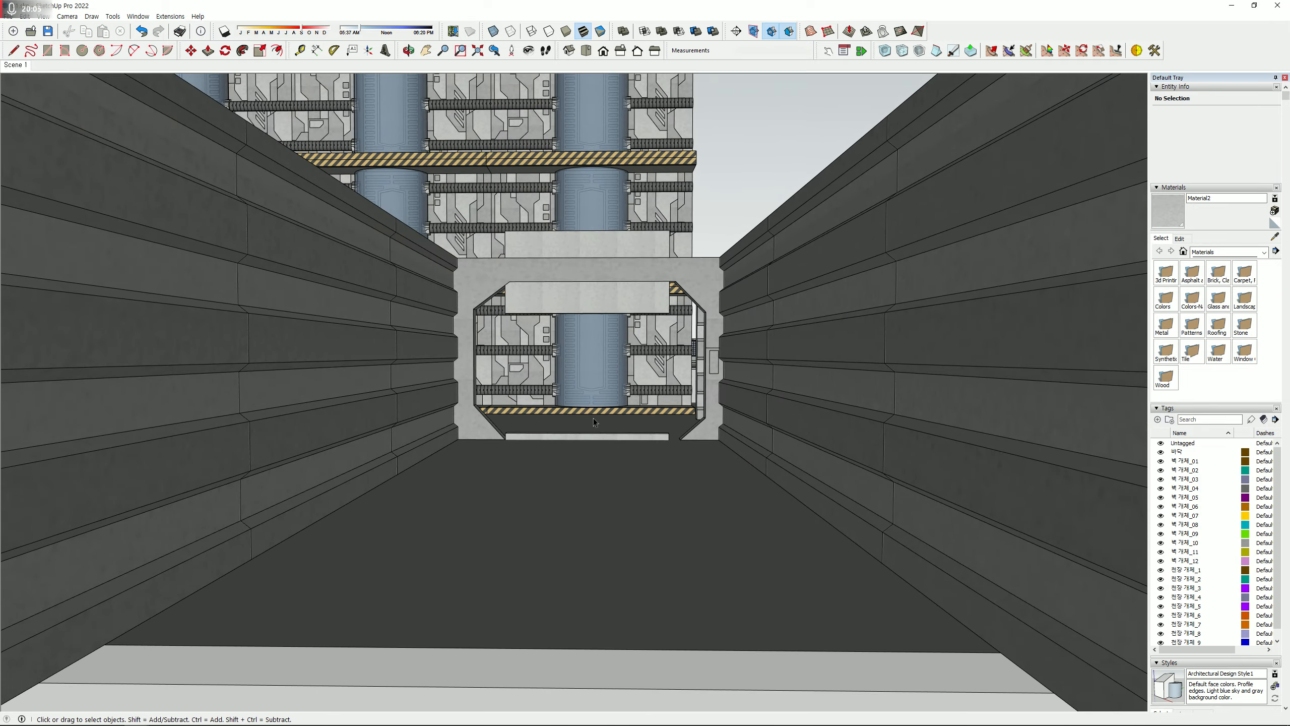
{"action": "scroll", "coordinate": [594, 422], "scroll_direction": "up", "scroll_amount": 2}
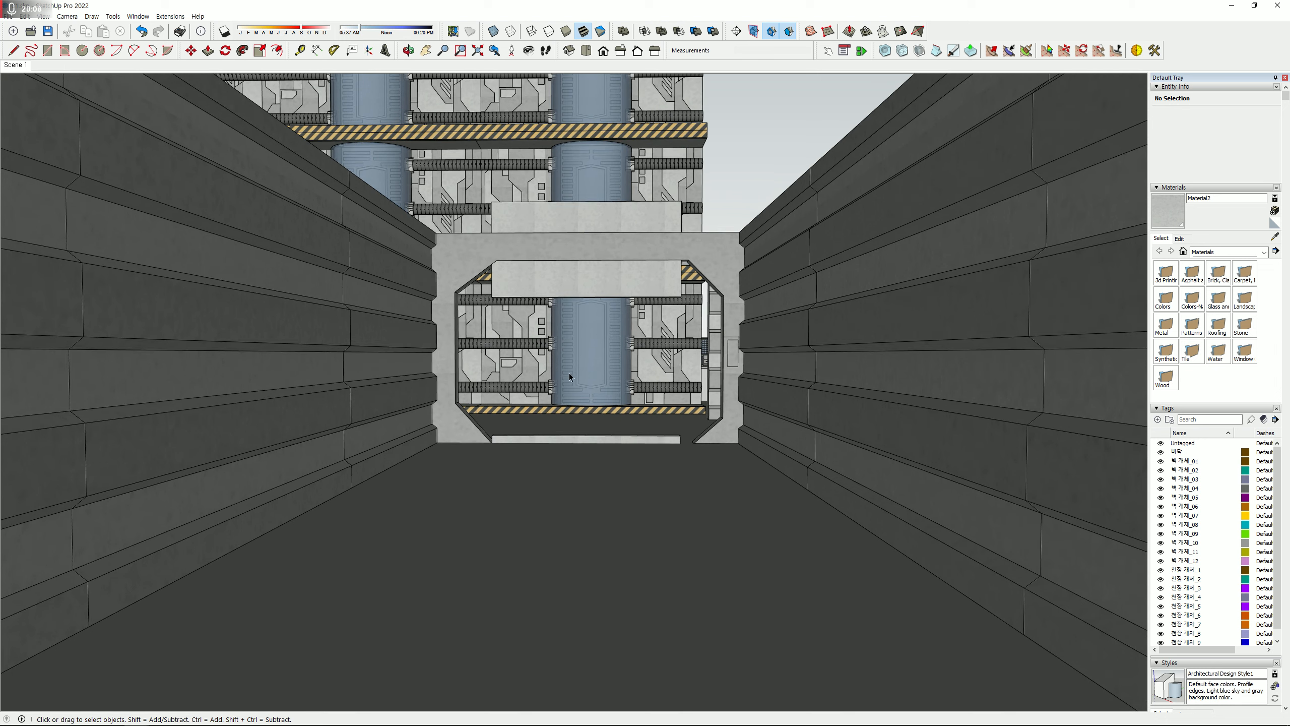
{"action": "scroll", "coordinate": [570, 386], "scroll_direction": "up", "scroll_amount": 2}
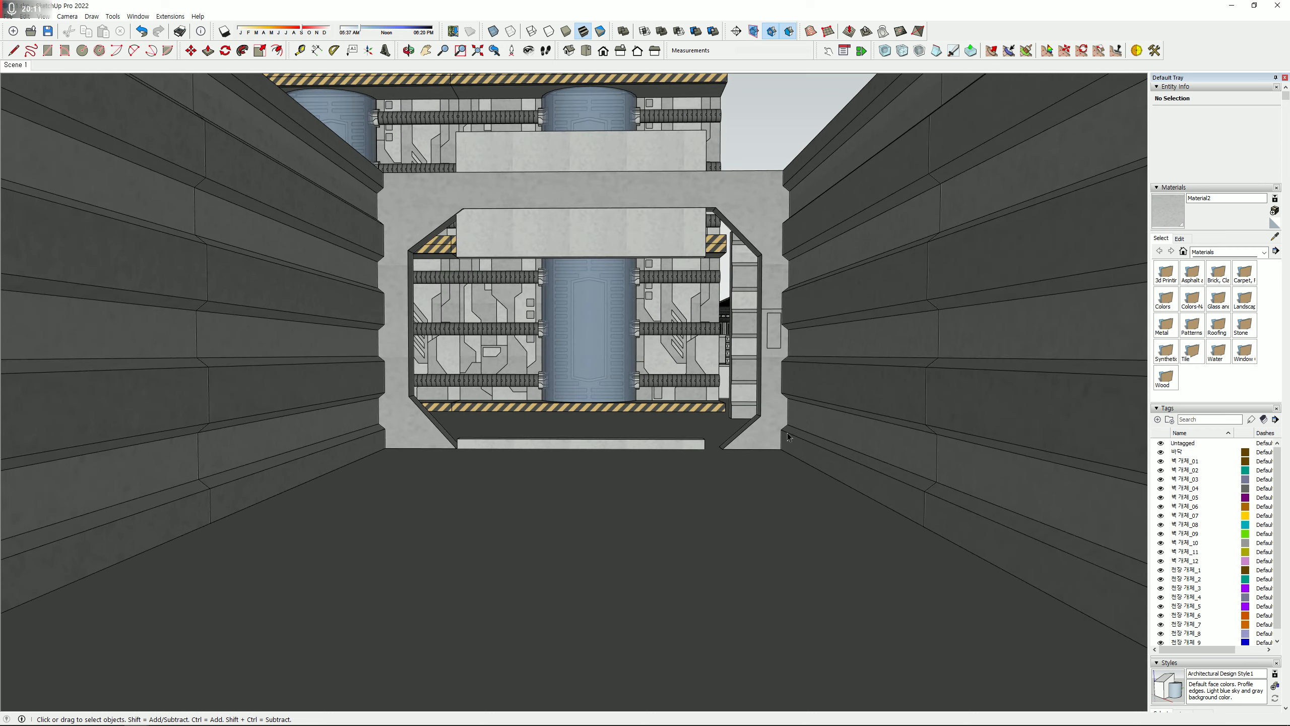
{"action": "scroll", "coordinate": [600, 312], "scroll_direction": "up", "scroll_amount": 4}
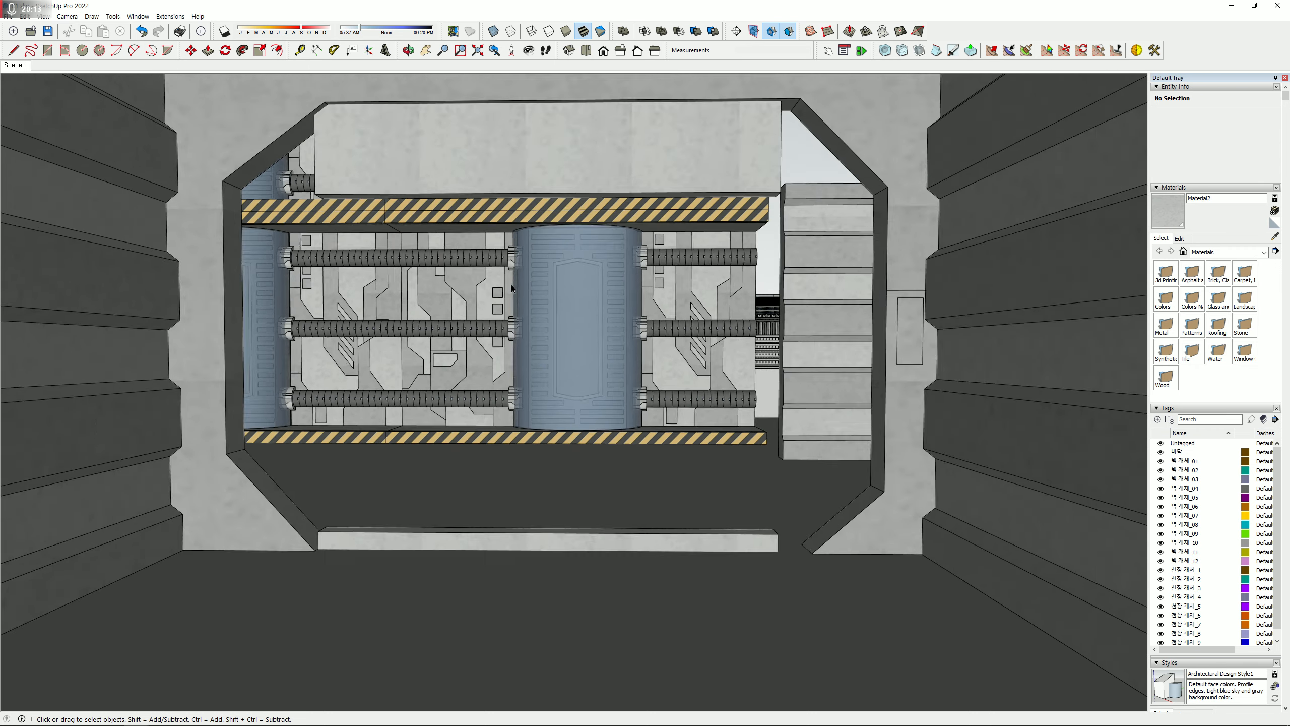
{"action": "scroll", "coordinate": [511, 288], "scroll_direction": "down", "scroll_amount": 4}
- Walk through the hall beyond the doorway and examine the capsule wall and windowed wall from low and raised viewpoints
{"action": "left_click_drag", "start_coordinate": [569, 510], "coordinate": [435, 473]}
{"action": "middle_click_drag", "start_coordinate": [440, 459], "coordinate": [563, 544]}
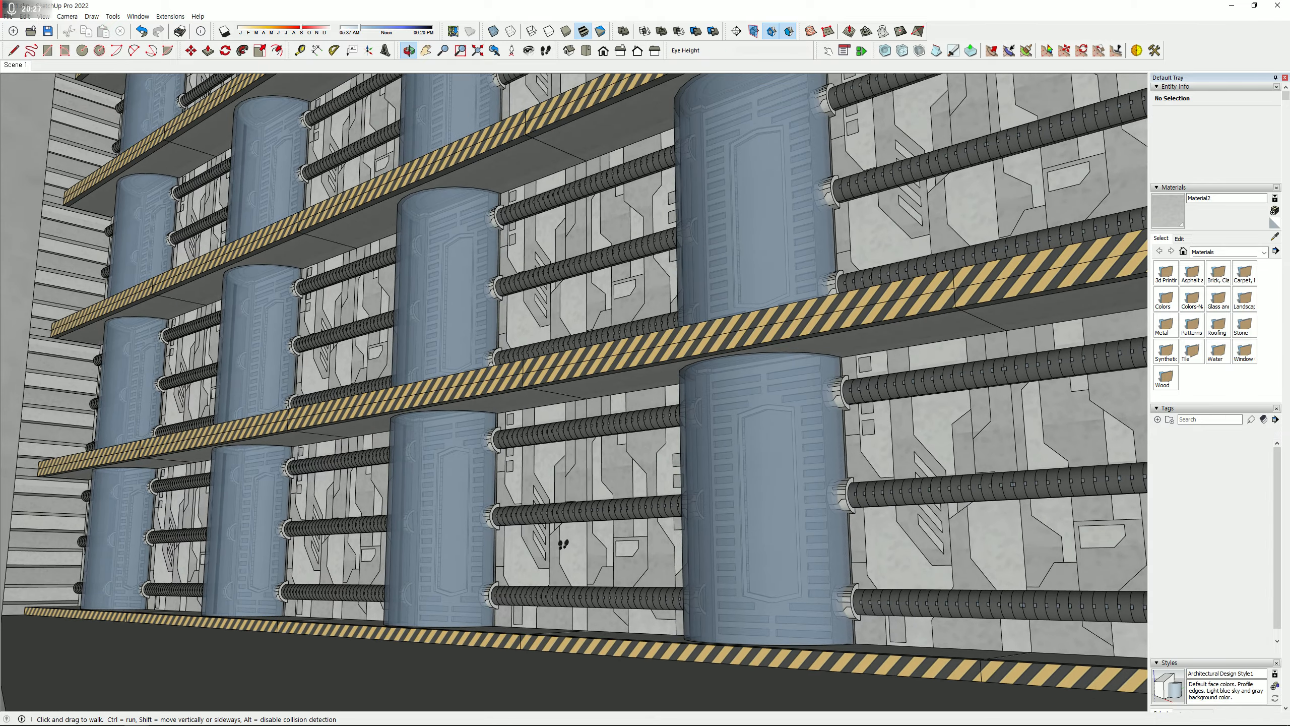
{"action": "left_click_drag", "start_coordinate": [619, 657], "coordinate": [305, 623]}
{"action": "middle_click_drag", "start_coordinate": [467, 574], "coordinate": [274, 519]}
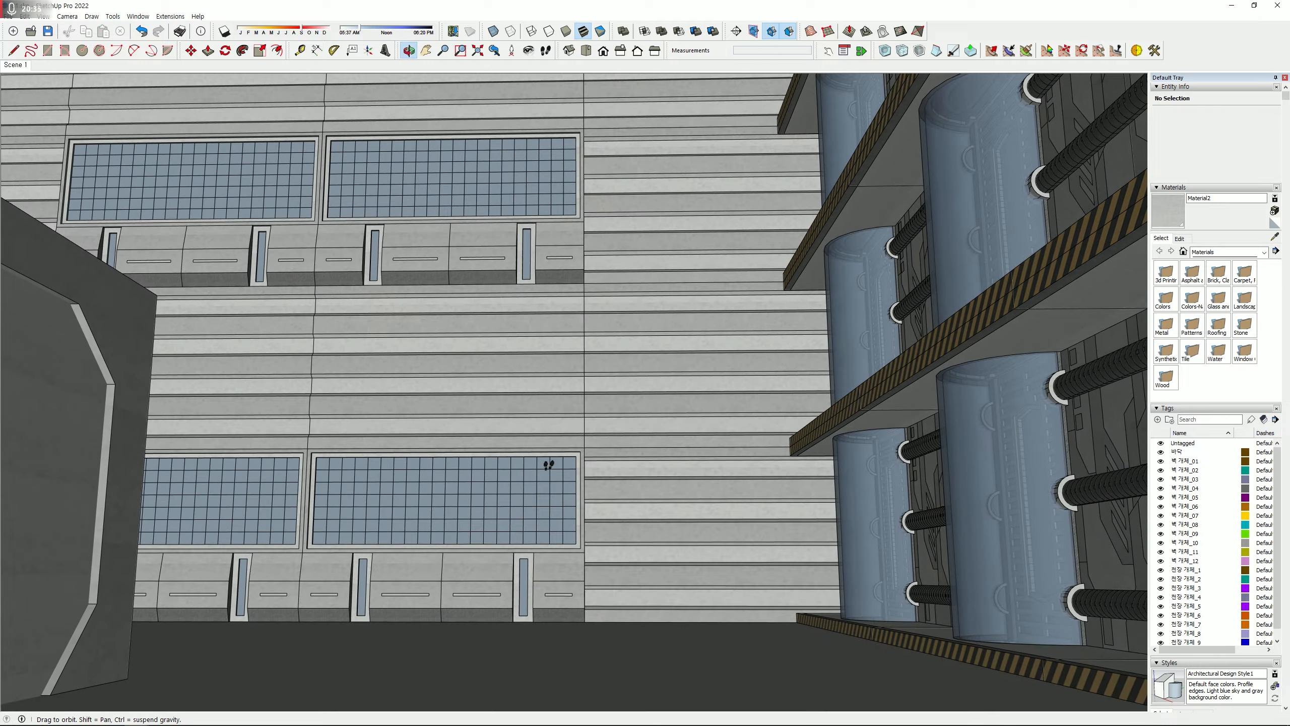
{"action": "middle_click_drag", "start_coordinate": [549, 464], "coordinate": [582, 512]}
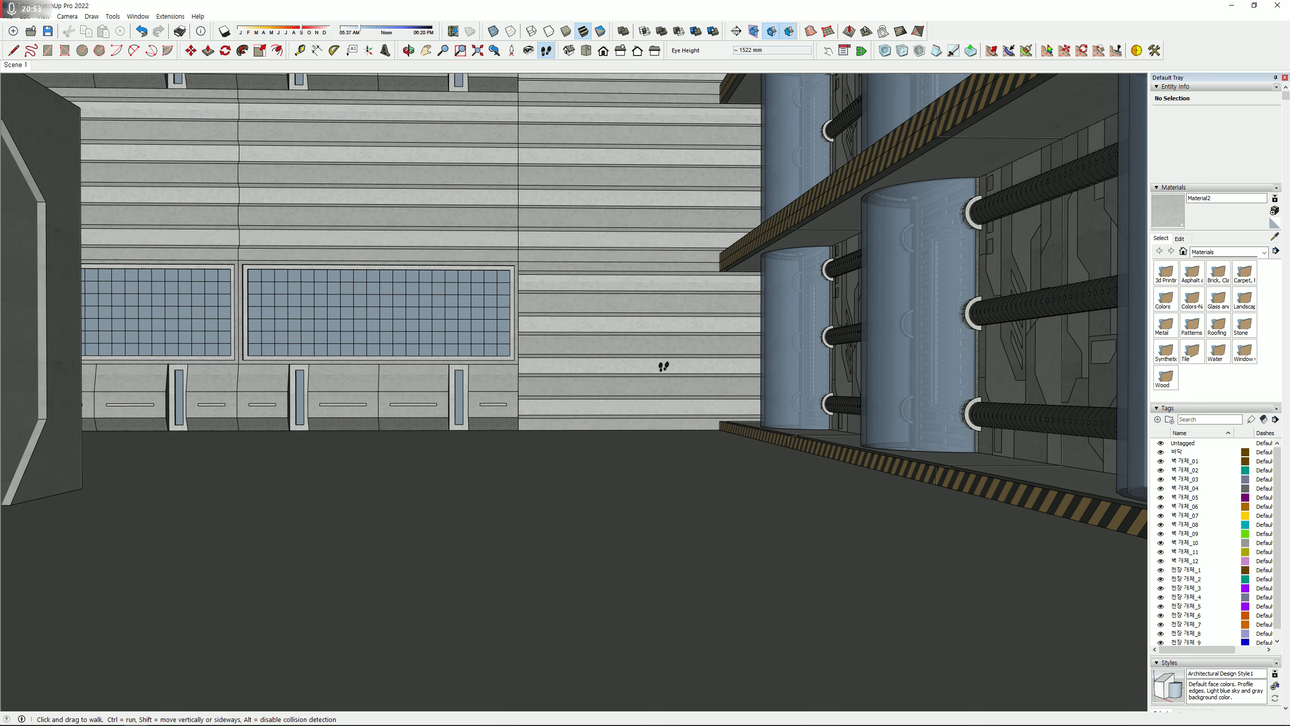
{"action": "middle_click_drag", "start_coordinate": [664, 366], "coordinate": [612, 444]}
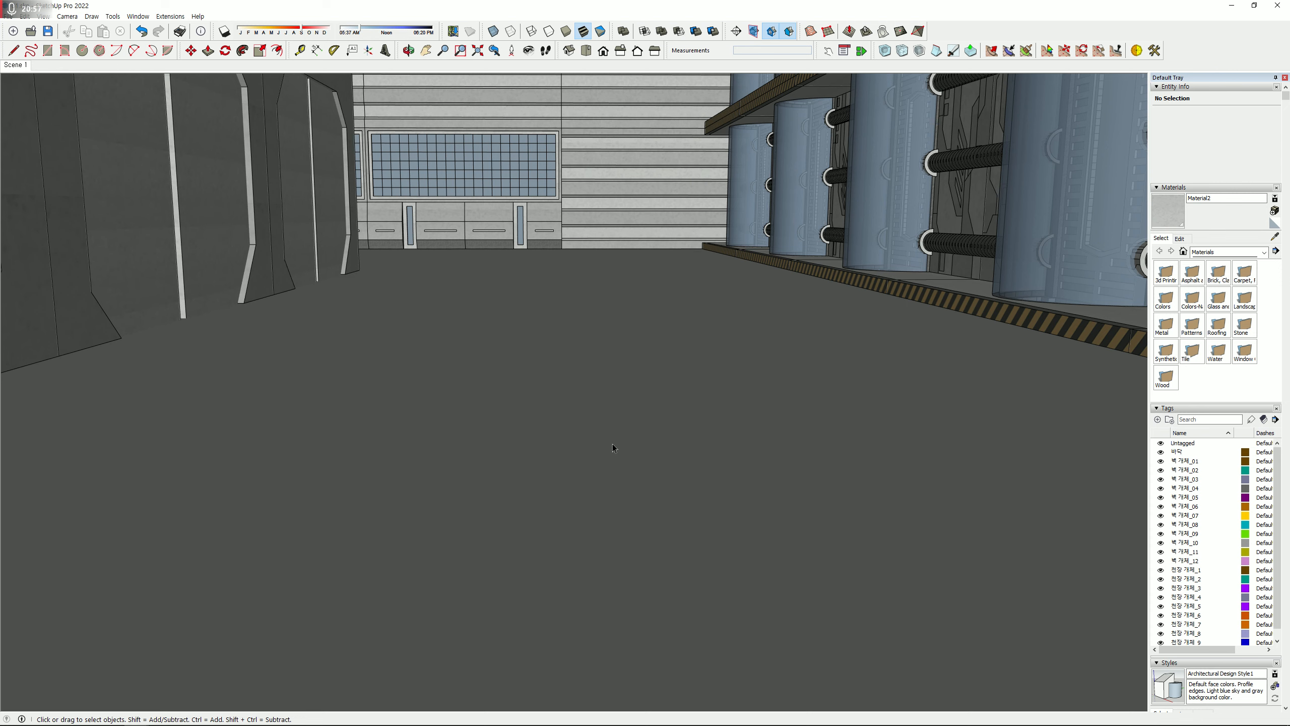
{"action": "middle_click_drag", "start_coordinate": [637, 280], "coordinate": [664, 517]}
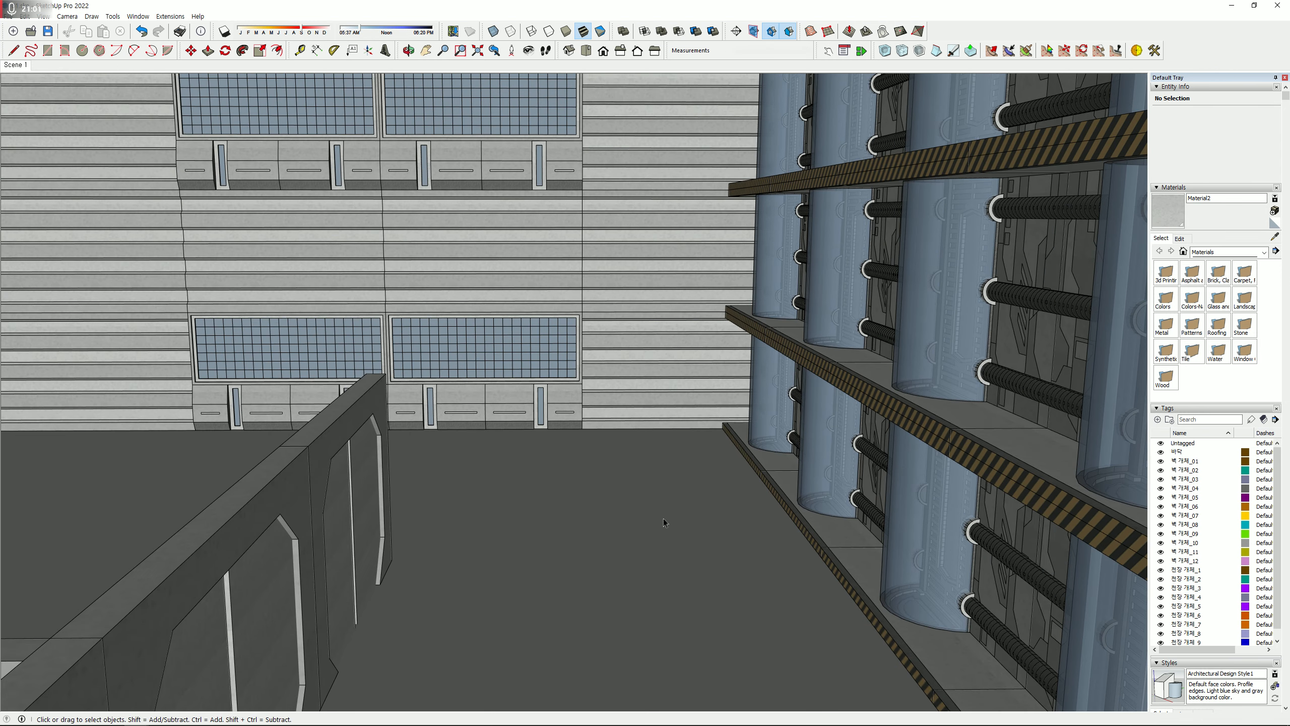
- Draw a rectangle on the open hall floor in front of the windowed wall and pull it up about 6055 mm into a box
{"action": "middle_click_drag", "start_coordinate": [663, 522], "coordinate": [585, 449]}
{"action": "scroll", "coordinate": [584, 448], "scroll_direction": "down", "scroll_amount": 2}
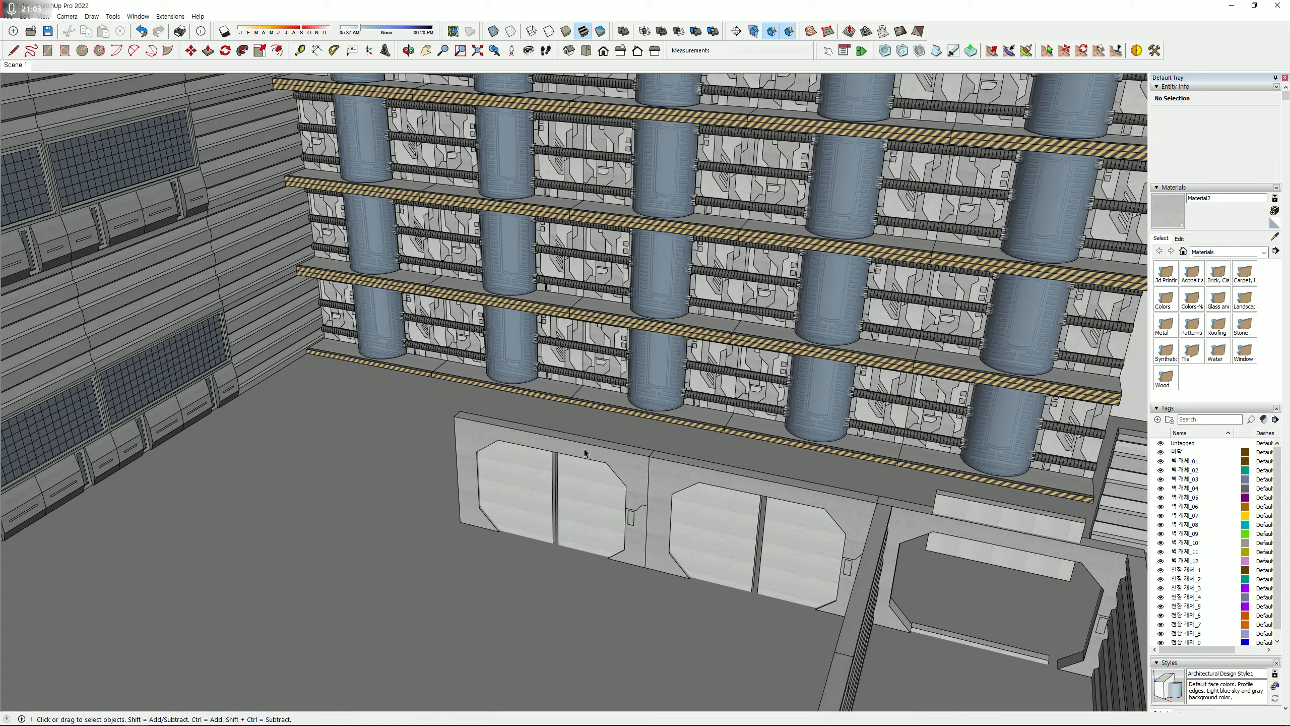
{"action": "scroll", "coordinate": [607, 461], "scroll_direction": "down", "scroll_amount": 2}
{"action": "middle_click_drag", "start_coordinate": [822, 562], "coordinate": [655, 475]}
{"action": "scroll", "coordinate": [655, 475], "scroll_direction": "up", "scroll_amount": 2}
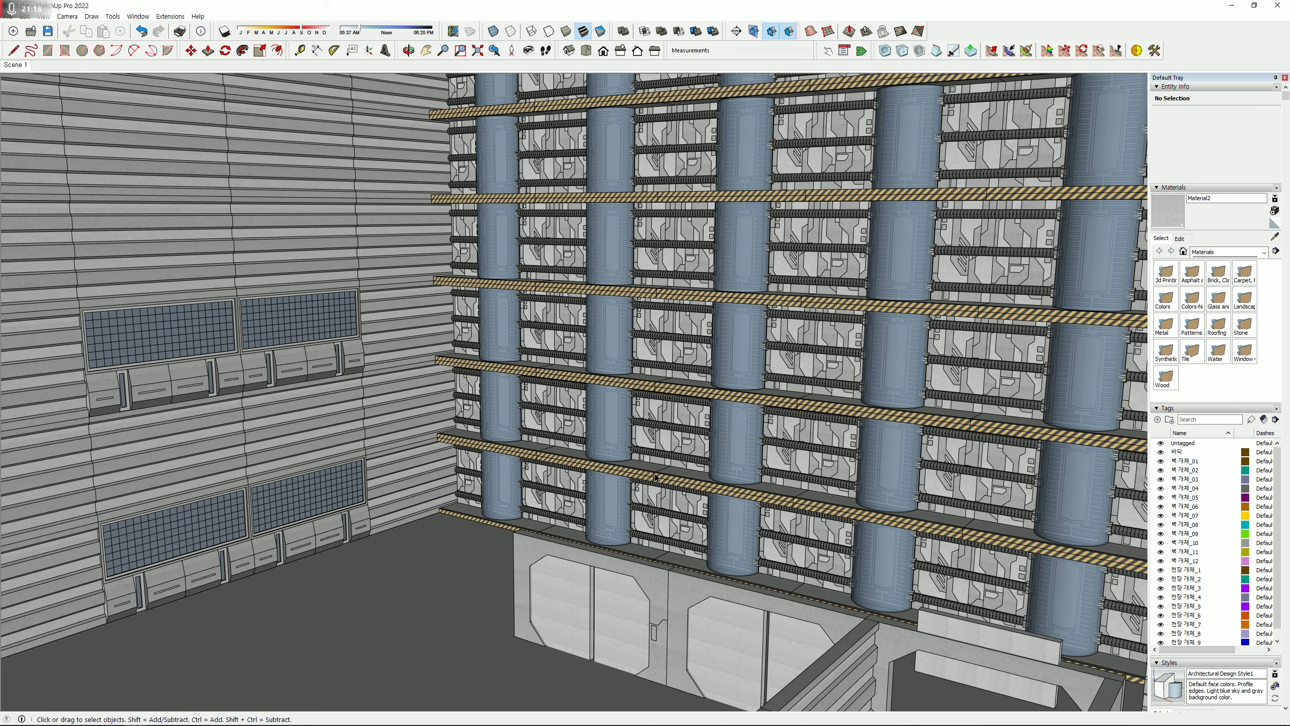
{"action": "mouse_move", "coordinate": [631, 459]}
{"action": "middle_mouse_down"}
{"action": "mouse_move", "coordinate": [605, 501]}
{"action": "mouse_move", "coordinate": [702, 405]}
{"action": "middle_mouse_up"}
{"action": "left_click", "coordinate": [48, 51]}
{"action": "left_click", "coordinate": [280, 585]}
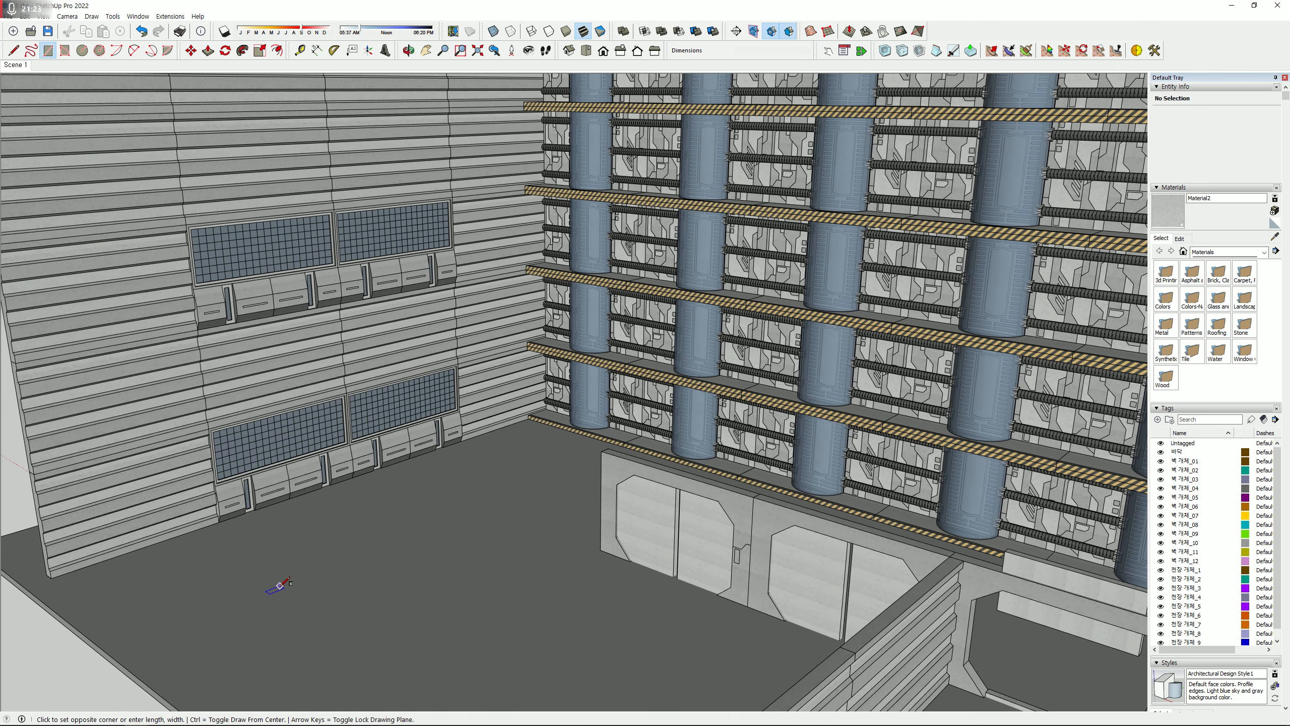
{"action": "left_click", "coordinate": [583, 587]}
{"action": "key", "text": "p"}
{"action": "left_click", "coordinate": [461, 610]}
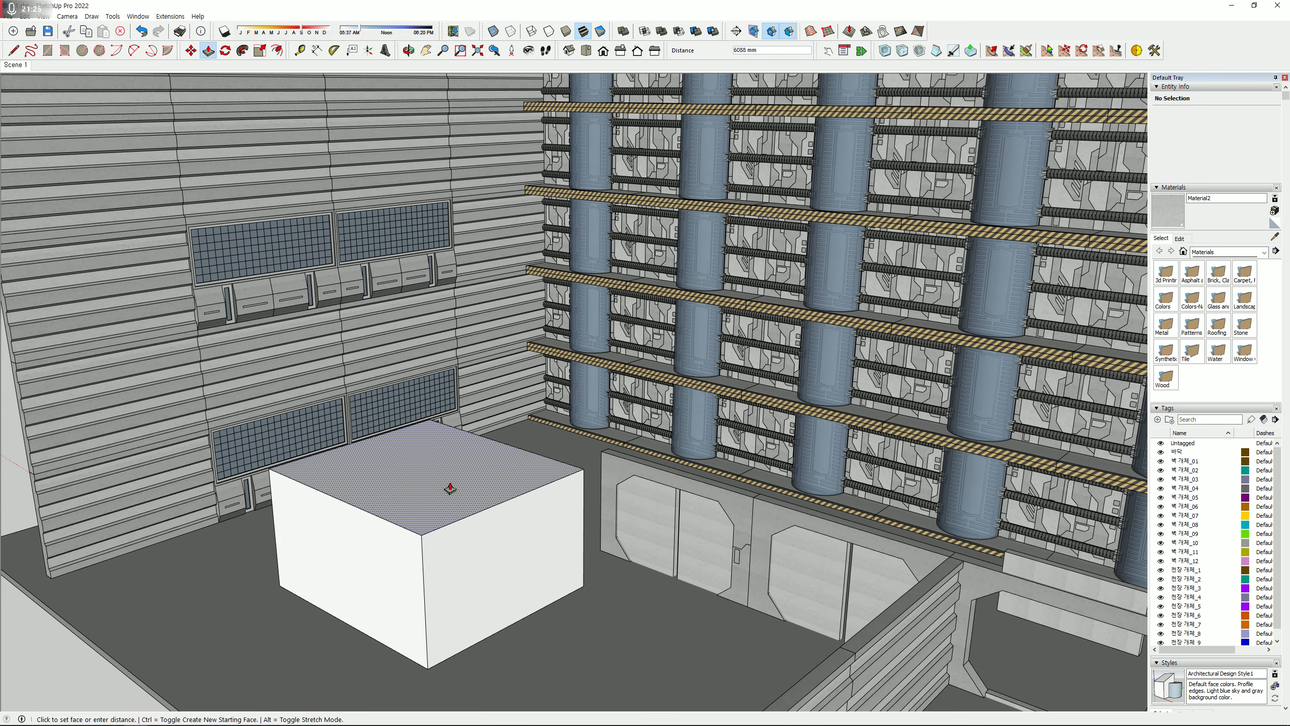
{"action": "left_click", "coordinate": [446, 490]}
{"action": "key", "text": "space"}
- Compare the loose ribbed wall module with the plain white box, examining the box's side faces from several directions
{"action": "middle_click_drag", "start_coordinate": [955, 610], "coordinate": [529, 569], "text": "shift"}
{"action": "left_click", "coordinate": [902, 552]}
{"action": "middle_click_drag", "start_coordinate": [968, 571], "coordinate": [512, 470], "text": "shift"}
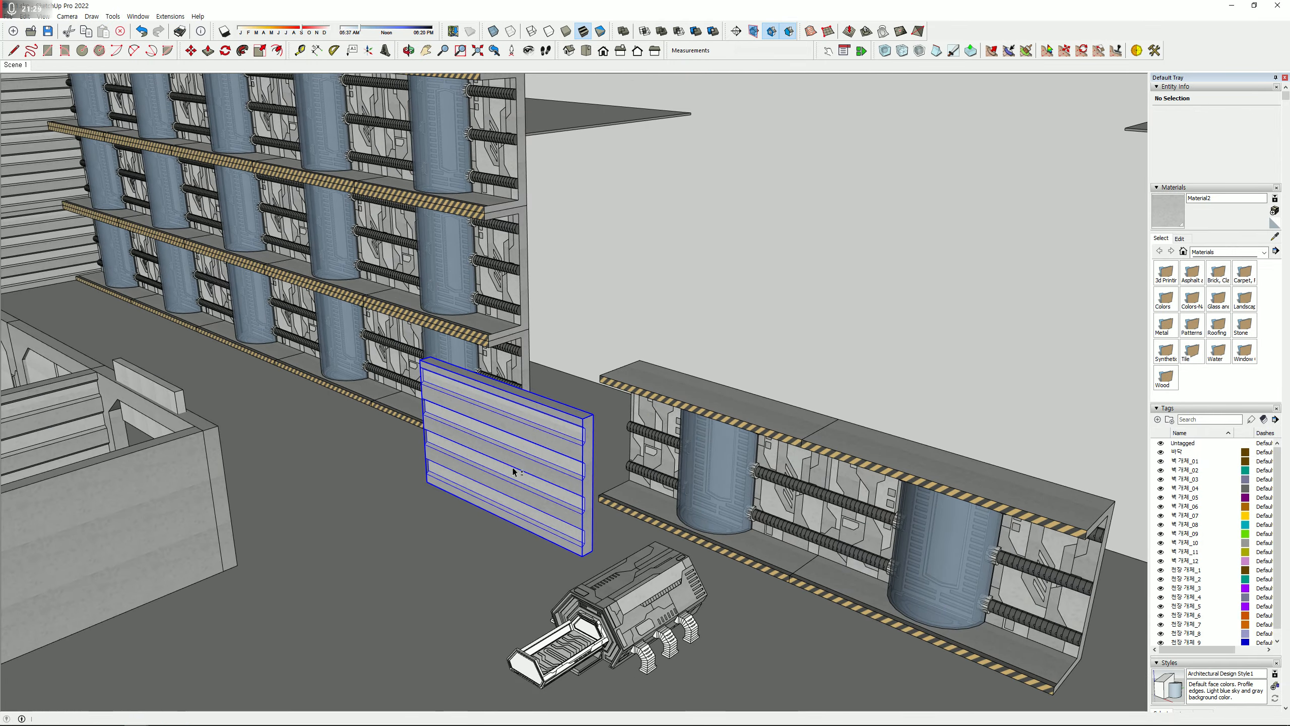
{"action": "scroll", "coordinate": [512, 470], "scroll_direction": "up", "scroll_amount": 3}
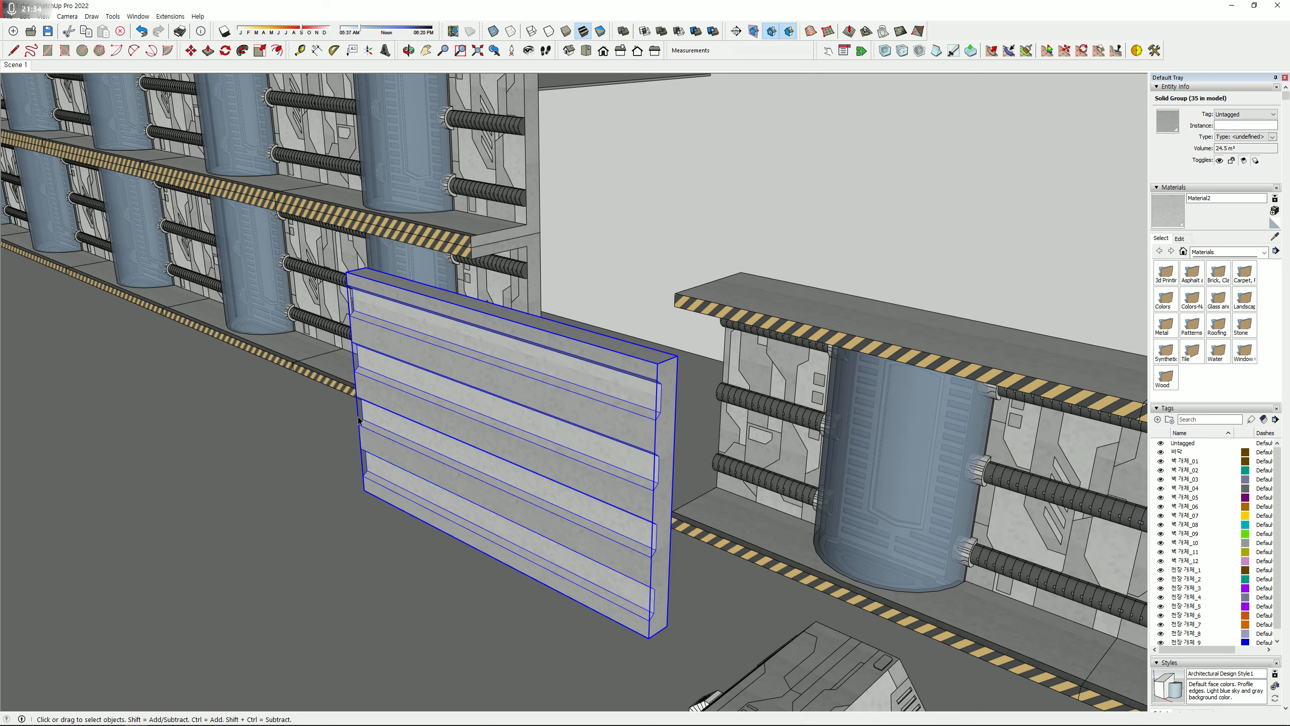
{"action": "middle_click_drag", "start_coordinate": [82, 404], "coordinate": [722, 492], "text": "shift"}
{"action": "middle_click_drag", "start_coordinate": [386, 500], "coordinate": [809, 556], "text": "shift"}
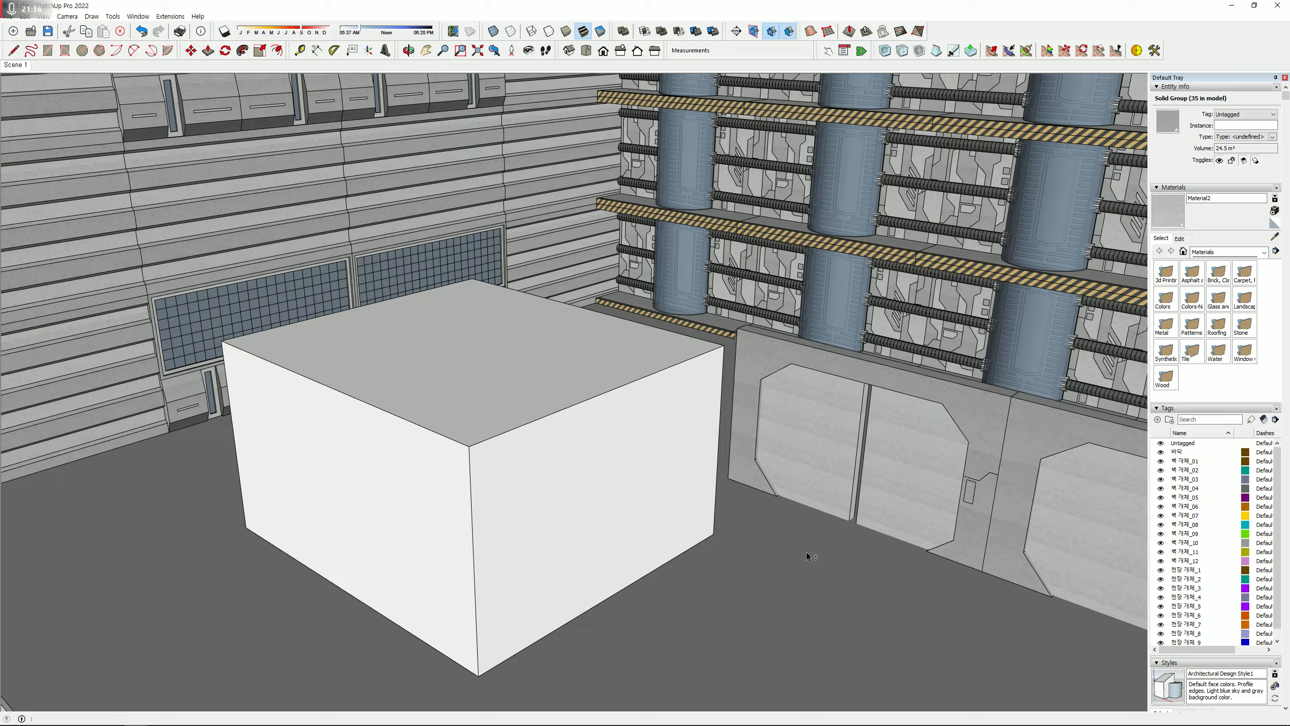
{"action": "left_click", "coordinate": [599, 492]}
{"action": "left_click", "coordinate": [403, 422]}
{"action": "middle_click_drag", "start_coordinate": [403, 421], "coordinate": [599, 502]}
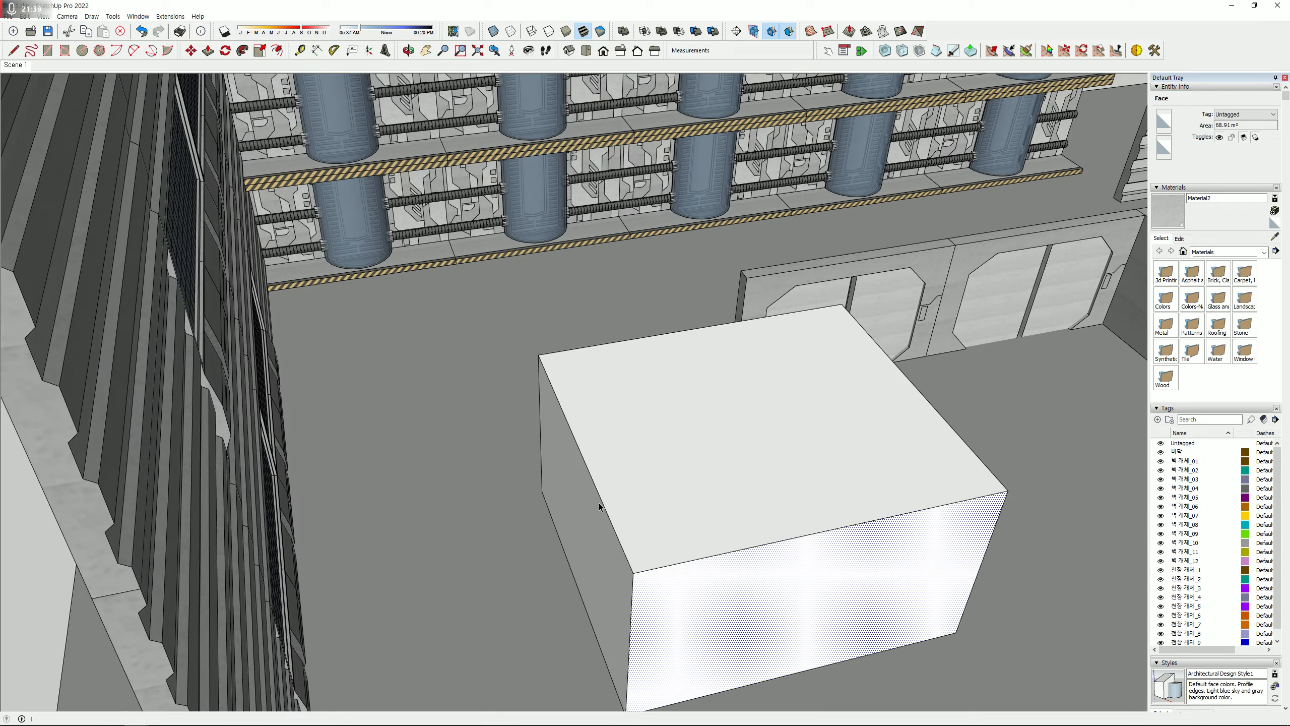
{"action": "middle_click_drag", "start_coordinate": [910, 413], "coordinate": [371, 417]}
{"action": "left_click", "coordinate": [398, 503]}
{"action": "scroll", "coordinate": [405, 512], "scroll_direction": "down", "scroll_amount": 2}
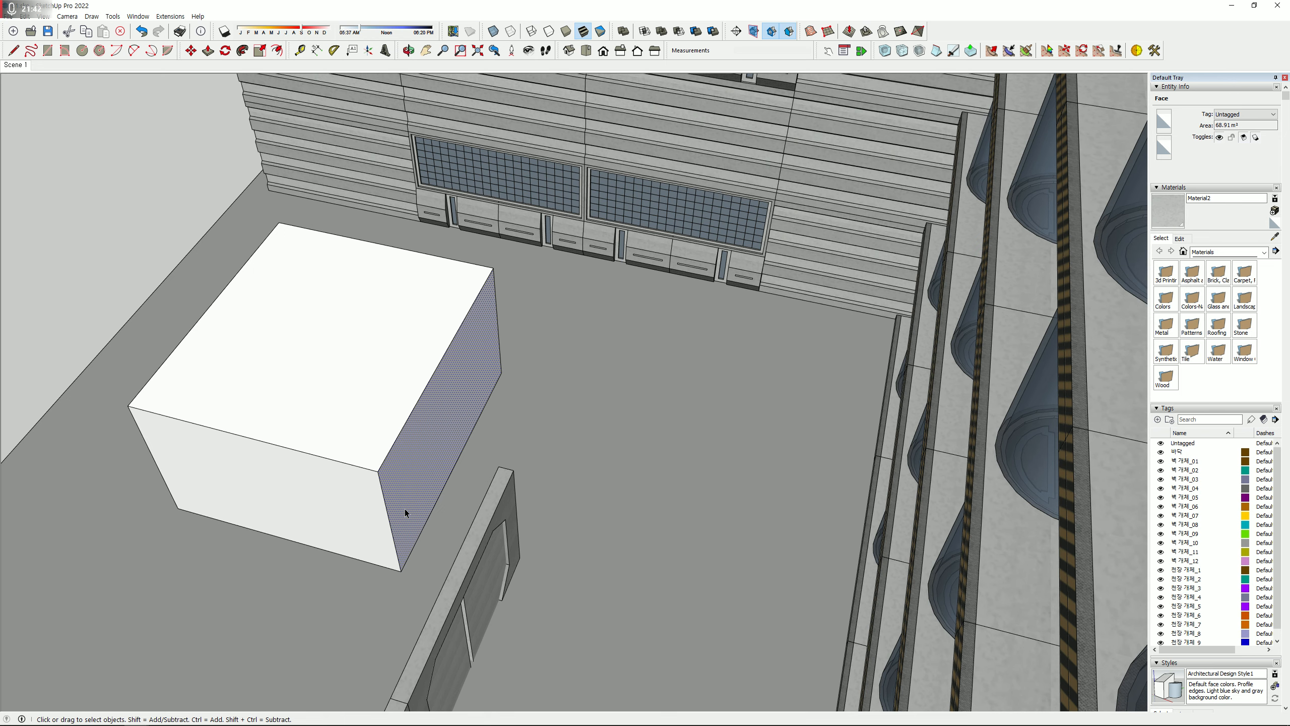
- Draw an inset rectangle on top of the box and pull it up about 8450 mm to form a second, narrower block
{"action": "middle_click_drag", "start_coordinate": [241, 522], "coordinate": [554, 452]}
{"action": "key", "text": "r"}
{"action": "left_click", "coordinate": [195, 425]}
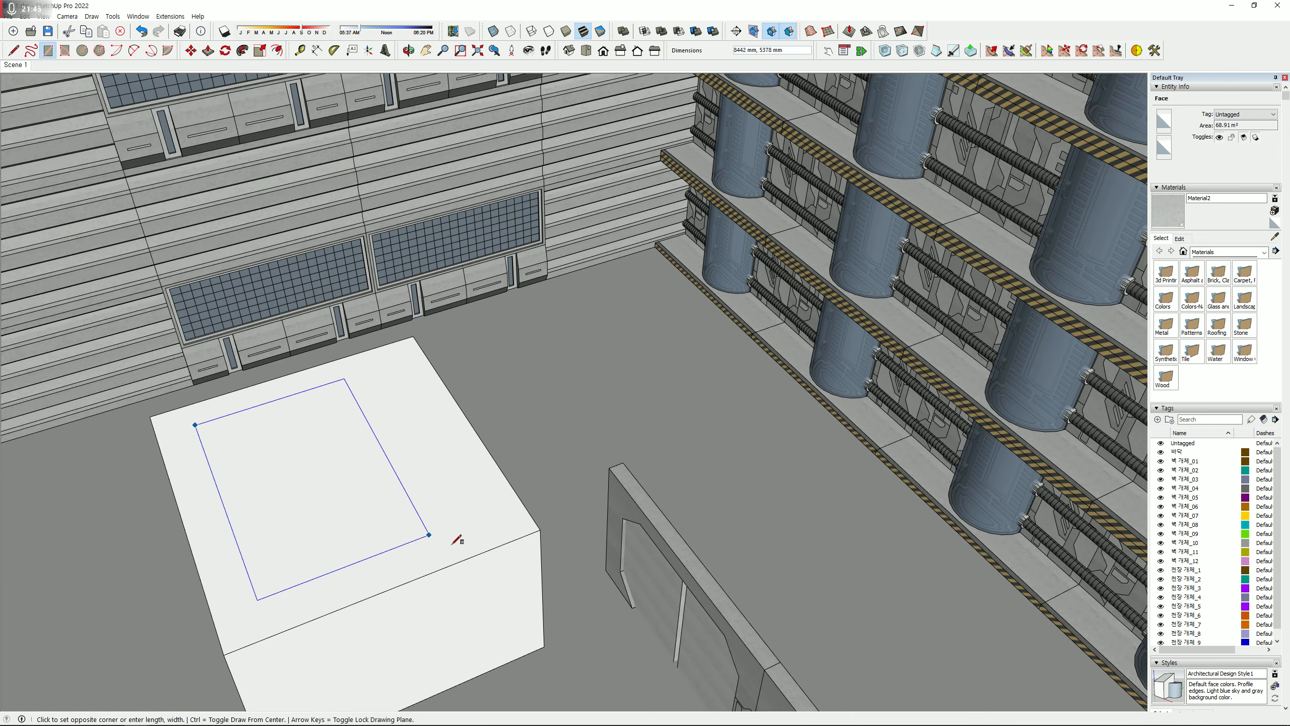
{"action": "left_click", "coordinate": [506, 529]}
{"action": "key", "text": "p"}
{"action": "left_click", "coordinate": [392, 455]}
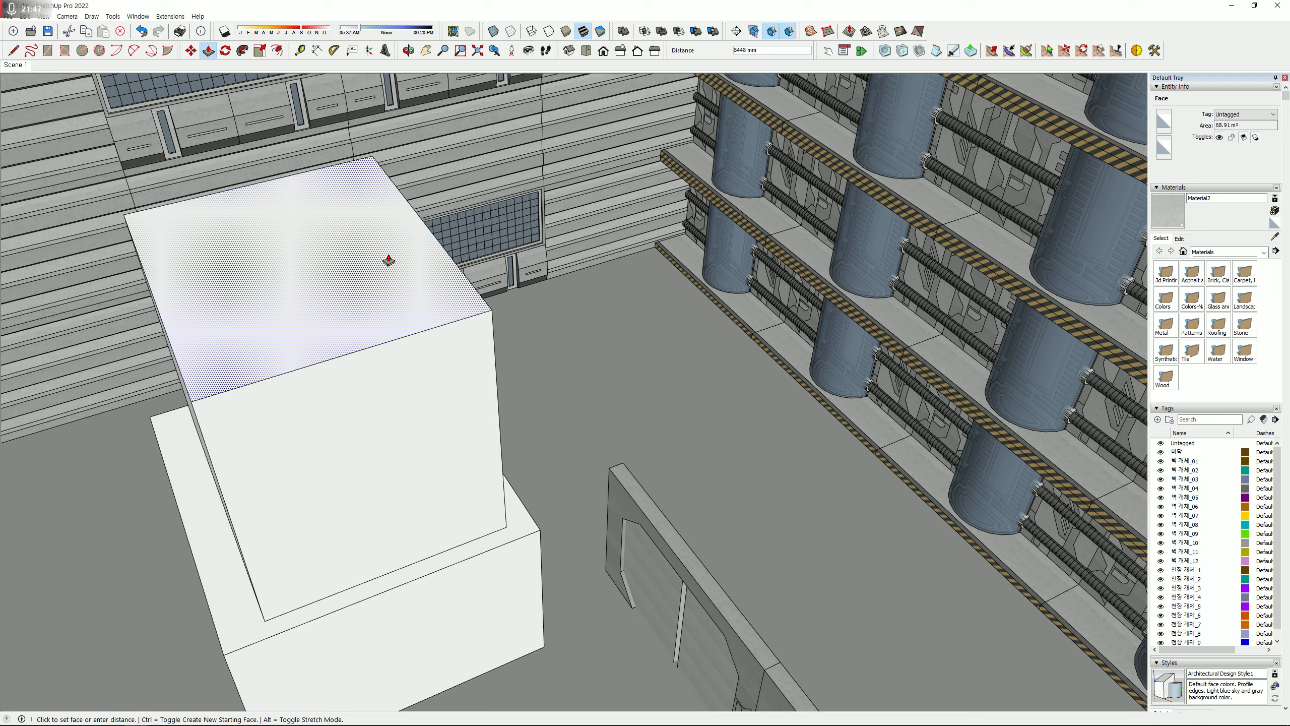
{"action": "left_click", "coordinate": [389, 260]}
{"action": "middle_click_drag", "start_coordinate": [423, 568], "coordinate": [610, 432]}
{"action": "key", "text": "space"}
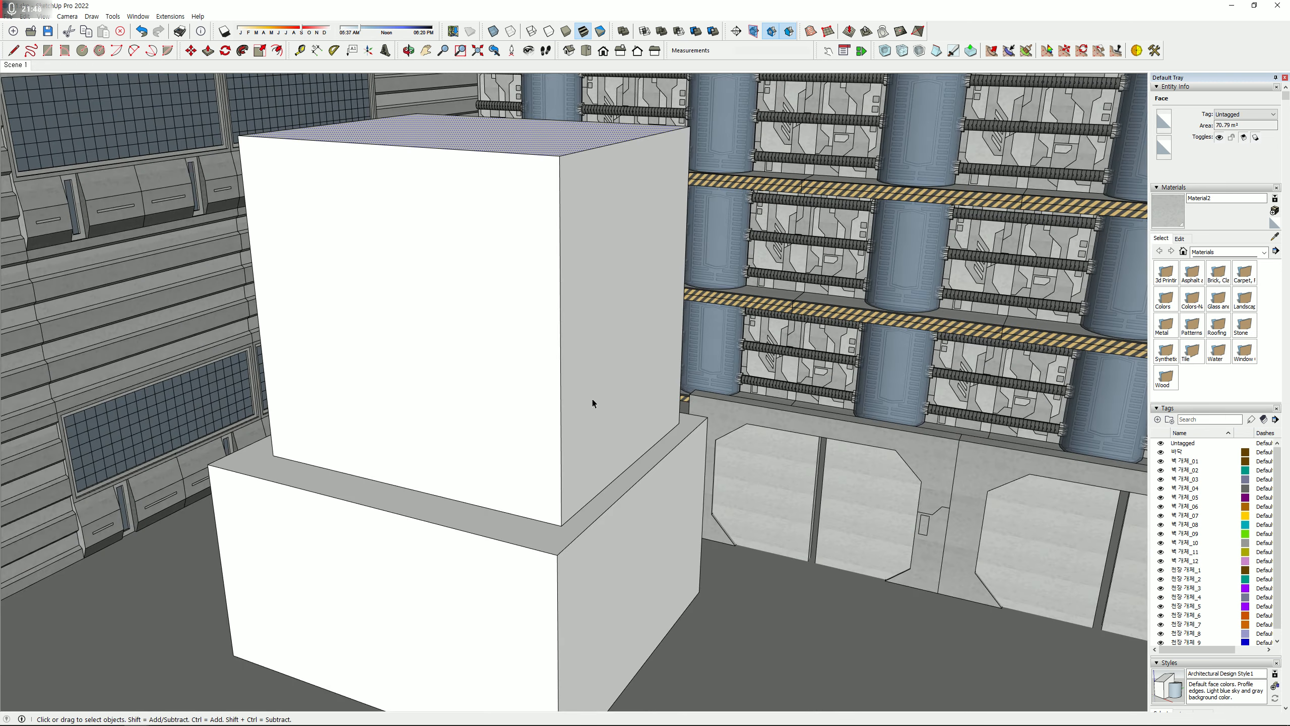
- Examine the side and top faces of the two stacked blocks, picking them one after another
{"action": "left_click", "coordinate": [480, 316]}
{"action": "left_click", "coordinate": [645, 284]}
{"action": "middle_click_drag", "start_coordinate": [726, 406], "coordinate": [691, 434]}
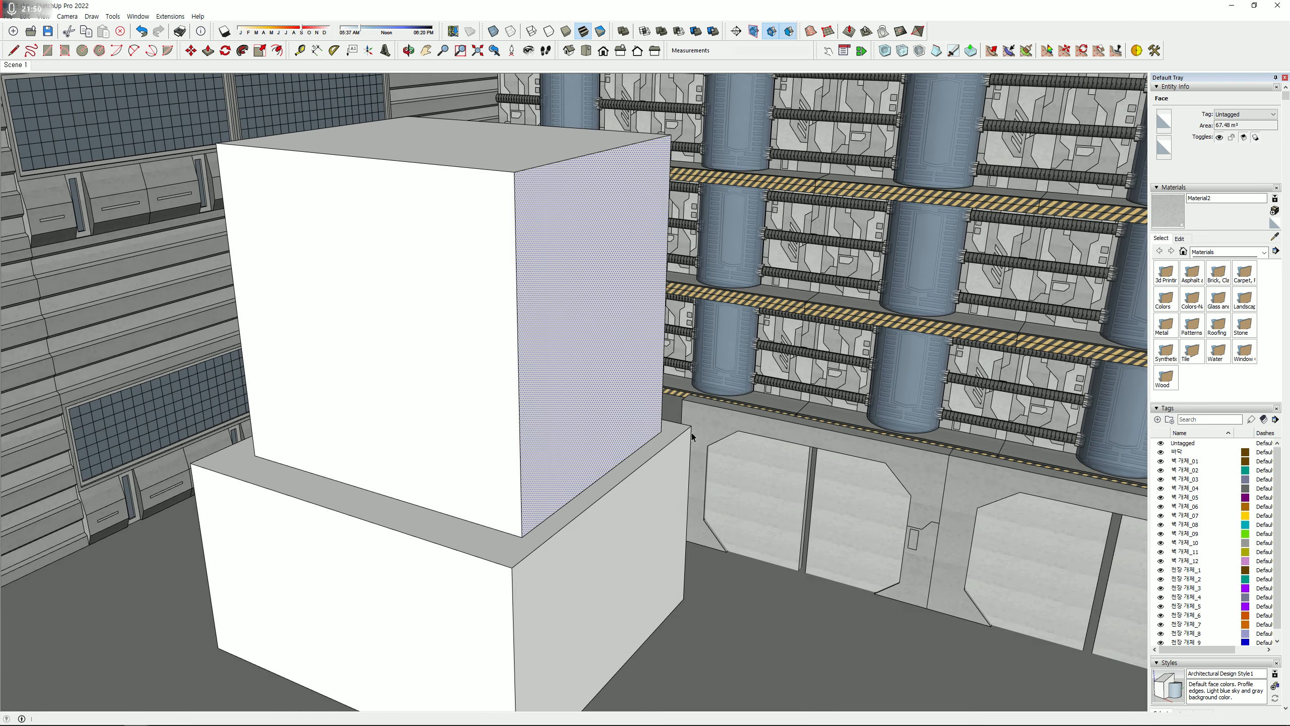
{"action": "left_click", "coordinate": [443, 603]}
{"action": "left_click", "coordinate": [427, 407]}
{"action": "double_click", "coordinate": [427, 408]}
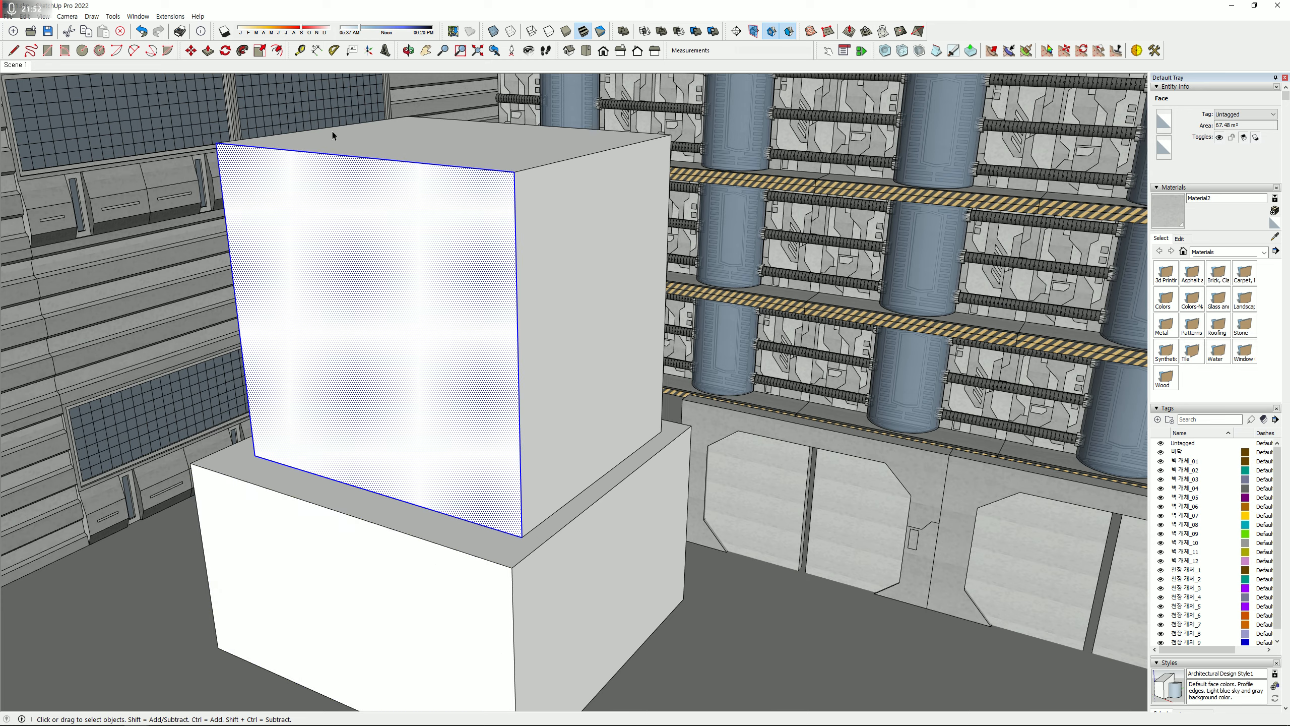
{"action": "left_click", "coordinate": [582, 331]}
{"action": "middle_click_drag", "start_coordinate": [604, 377], "coordinate": [506, 504]}
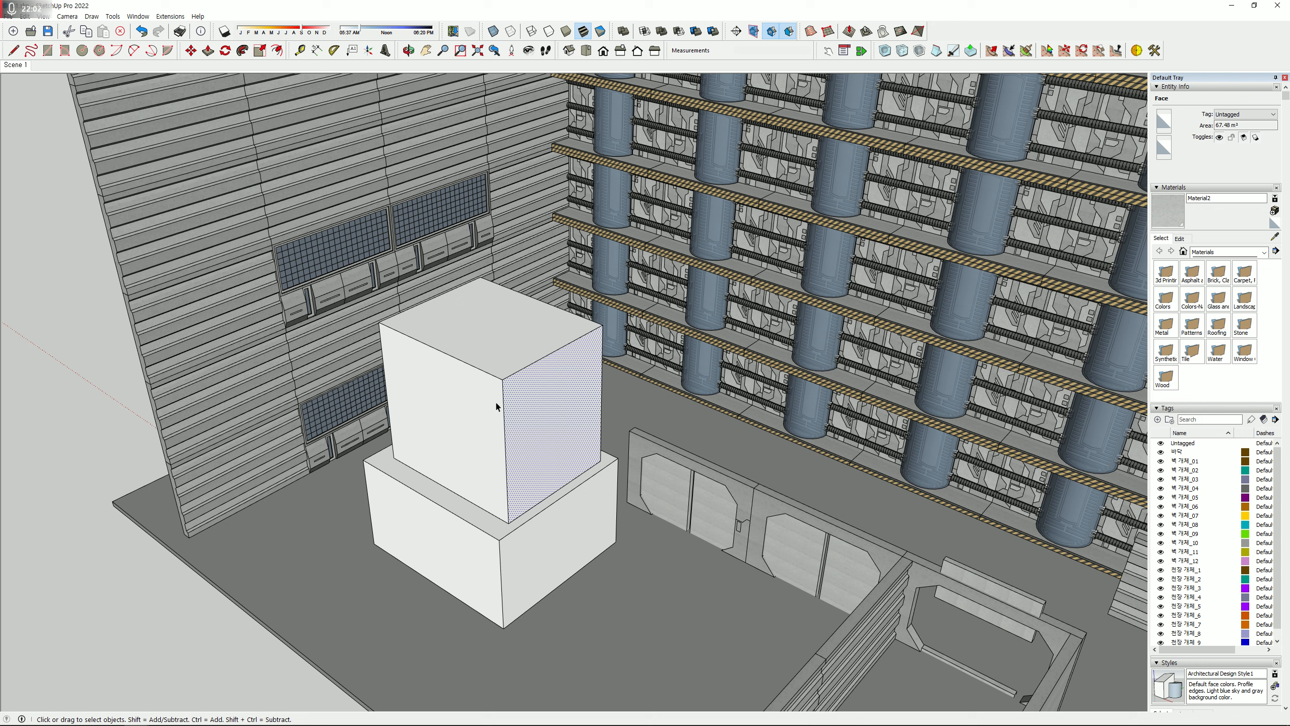
{"action": "left_click", "coordinate": [490, 325]}
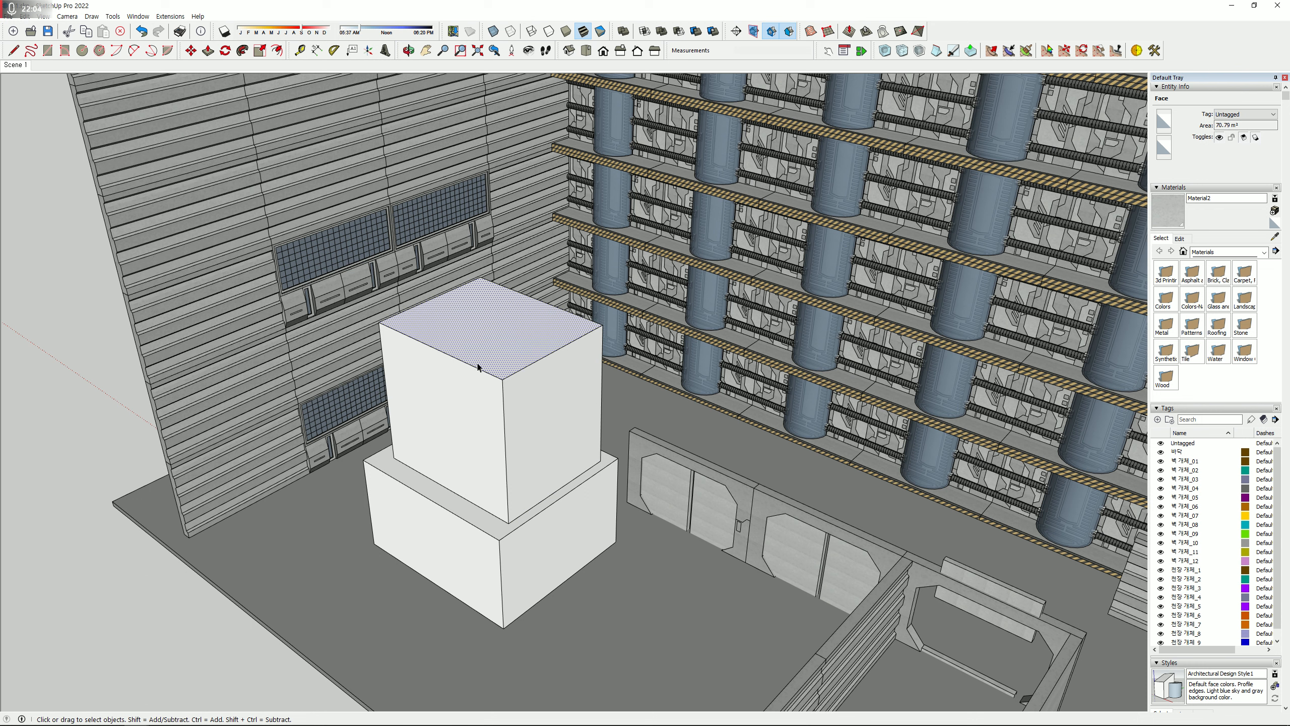
- Outline an angled notch on the upper block's top corner and push it down to the top of the lower block
{"action": "key", "text": "l"}
{"action": "left_click", "coordinate": [474, 339]}
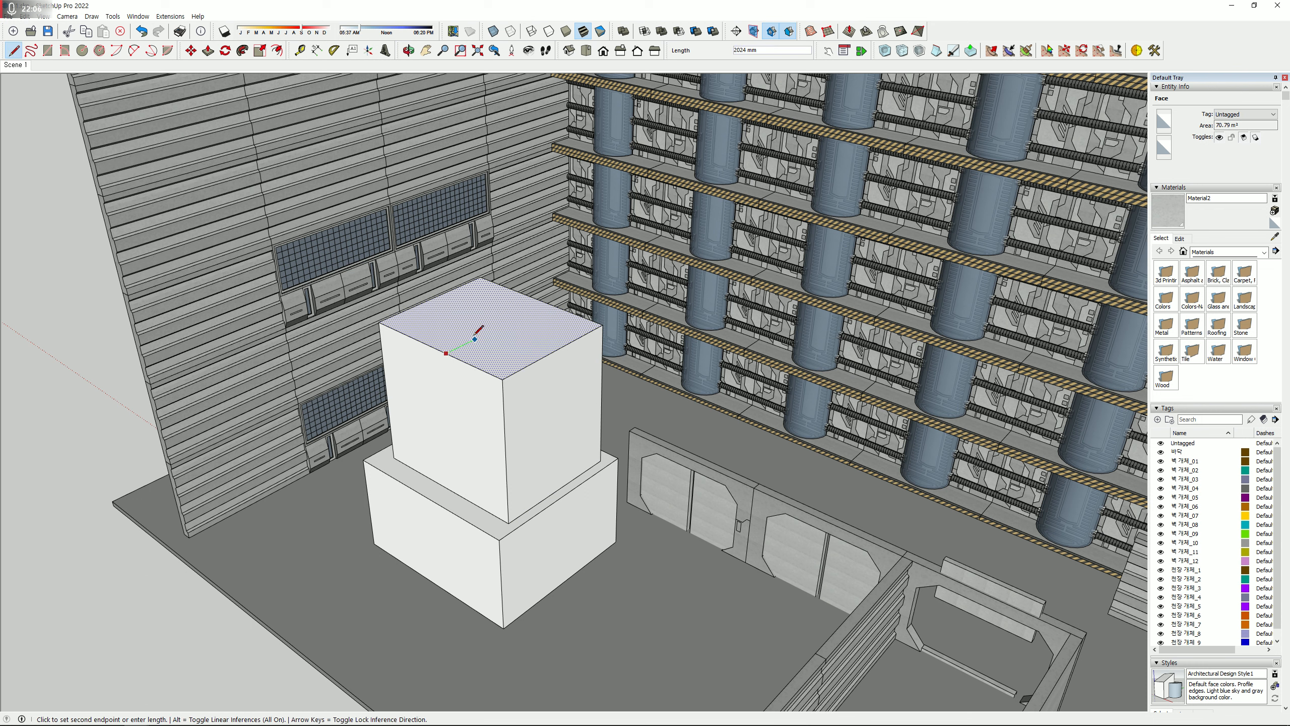
{"action": "left_click", "coordinate": [519, 335]}
{"action": "left_click", "coordinate": [559, 350]}
{"action": "key", "text": "p"}
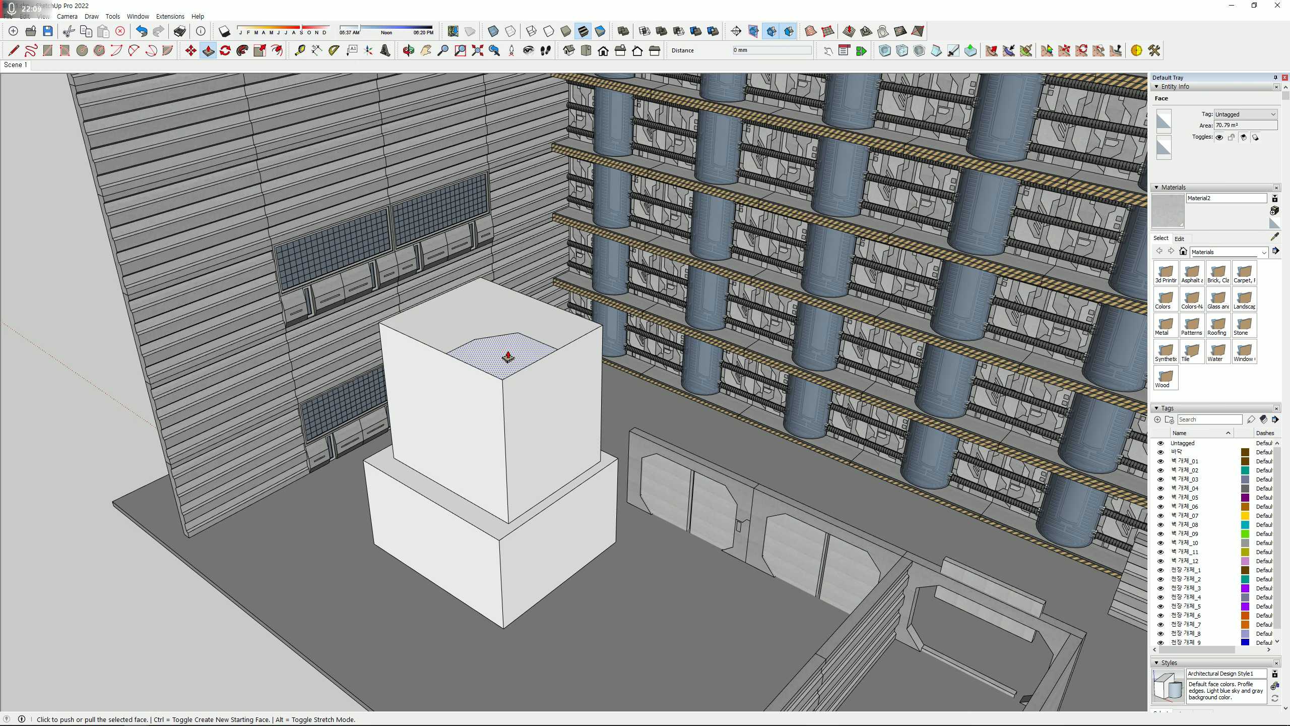
{"action": "left_click_drag", "start_coordinate": [508, 357], "coordinate": [504, 483]}
- Draw a tall, narrow rectangle on the notch's diagonal face and push it inward to form a shallow recess
{"action": "key", "text": "r"}
{"action": "scroll", "coordinate": [495, 386], "scroll_direction": "up", "scroll_amount": 3}
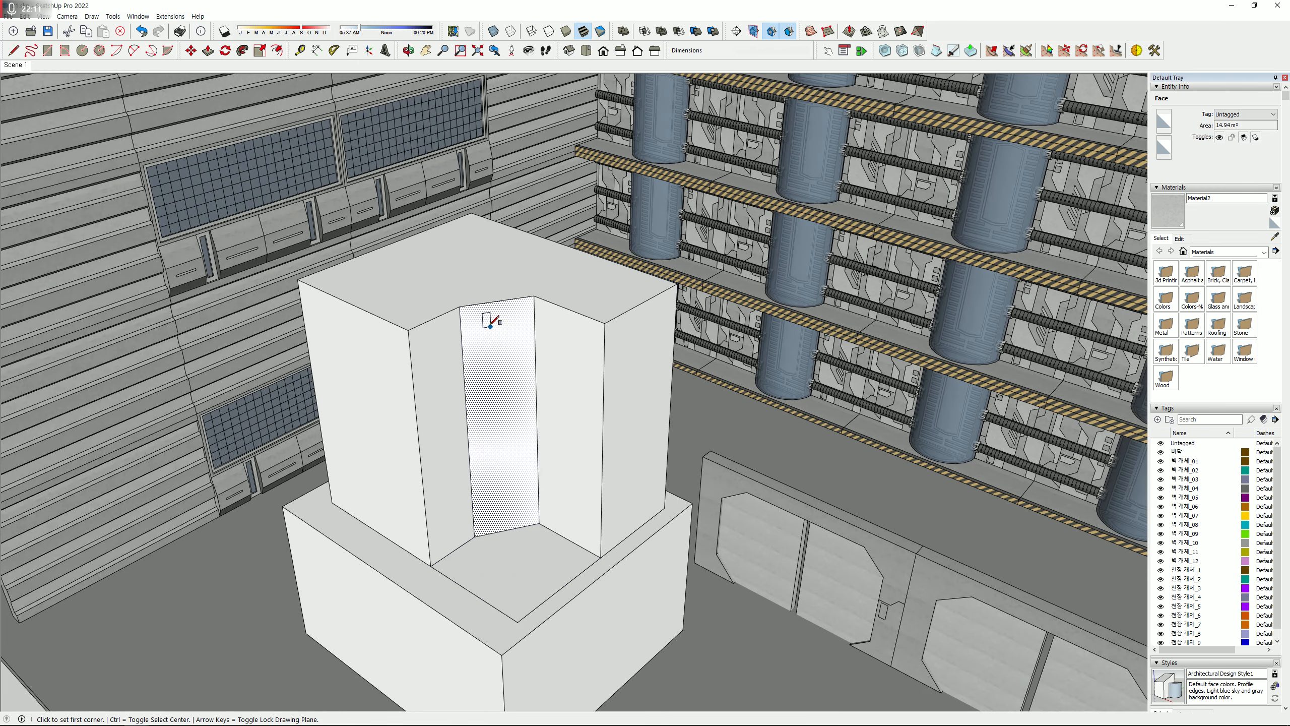
{"action": "left_click", "coordinate": [476, 320]}
{"action": "left_click", "coordinate": [525, 518]}
{"action": "key", "text": "space"}
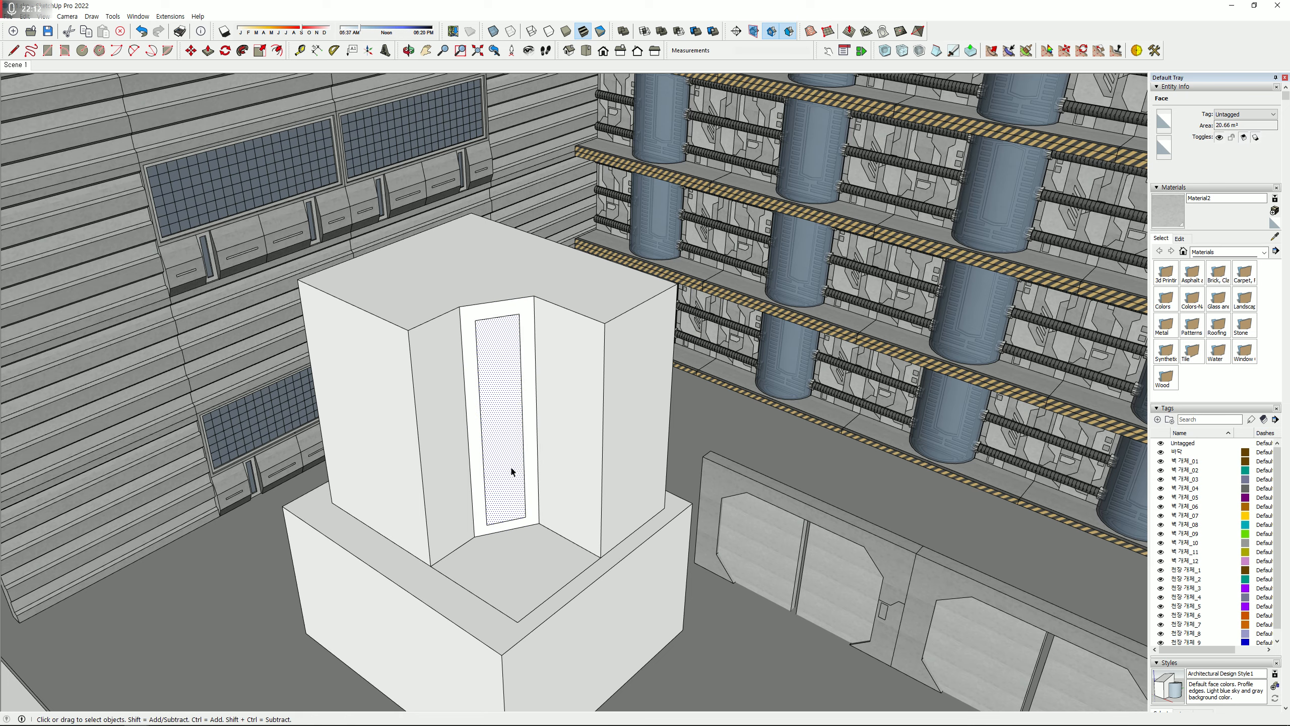
{"action": "key", "text": "p"}
{"action": "left_click", "coordinate": [511, 467]}
{"action": "left_click", "coordinate": [509, 464]}
{"action": "key", "text": "space"}
{"action": "middle_click_drag", "start_coordinate": [511, 464], "coordinate": [562, 435]}
- Erase the leftover edges on the lower block's top surface at the base of the notch
{"action": "key", "text": "e"}
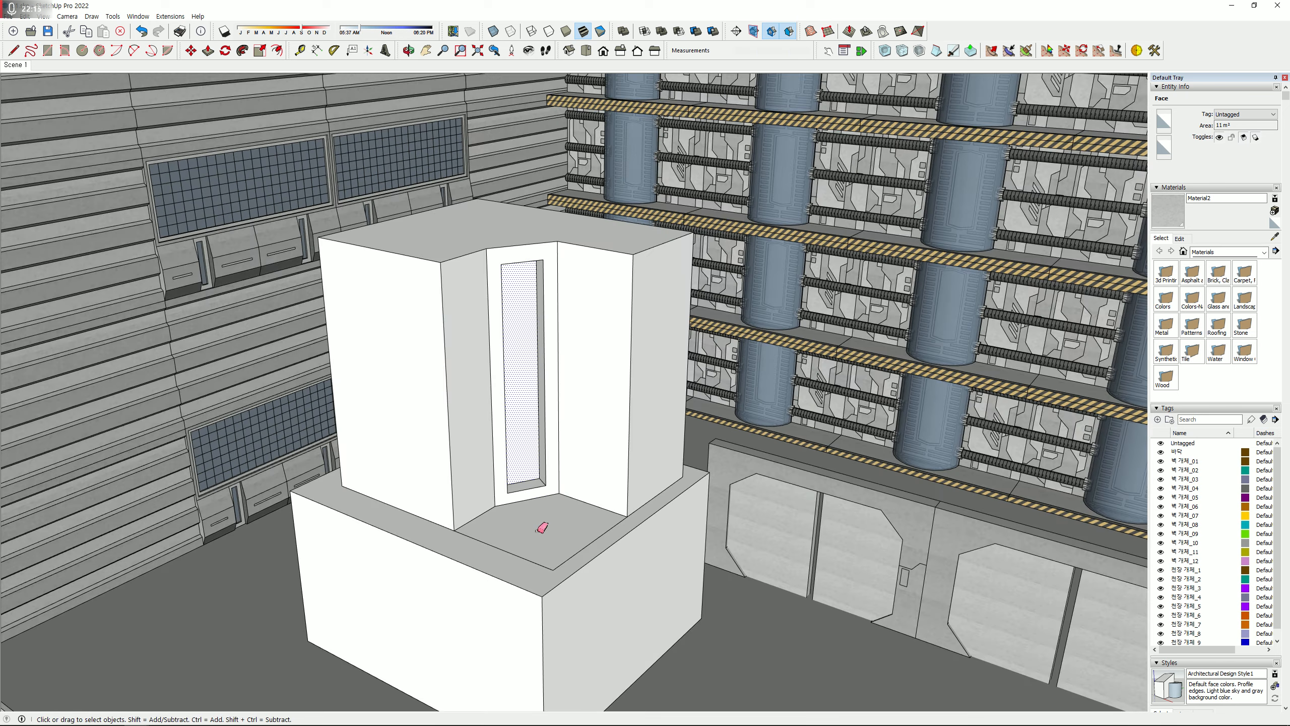
{"action": "left_click", "coordinate": [528, 560]}
{"action": "left_click", "coordinate": [607, 532]}
{"action": "key", "text": "space"}
{"action": "scroll", "coordinate": [614, 528], "scroll_direction": "down", "scroll_amount": 2}
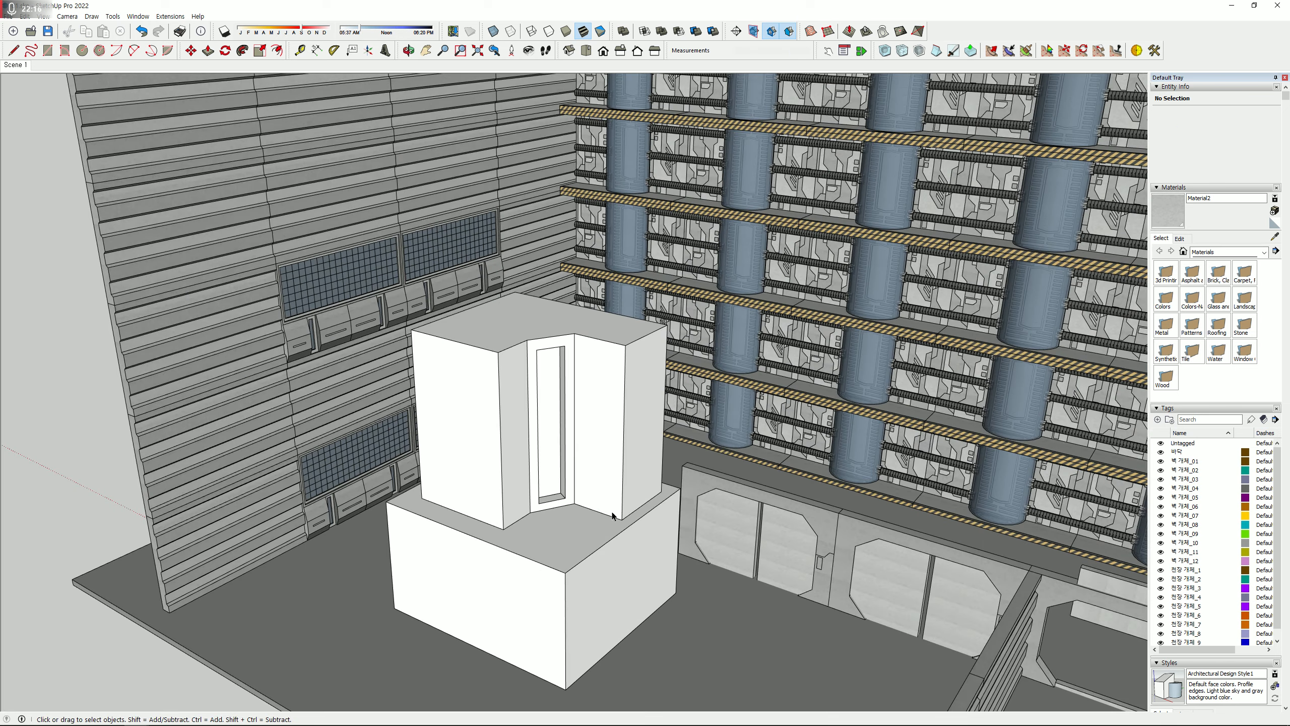
- Draw a diagonal line across the upper block's outer corner and push the triangle down to cut the corner away
{"action": "middle_click_drag", "start_coordinate": [522, 379], "coordinate": [467, 456]}
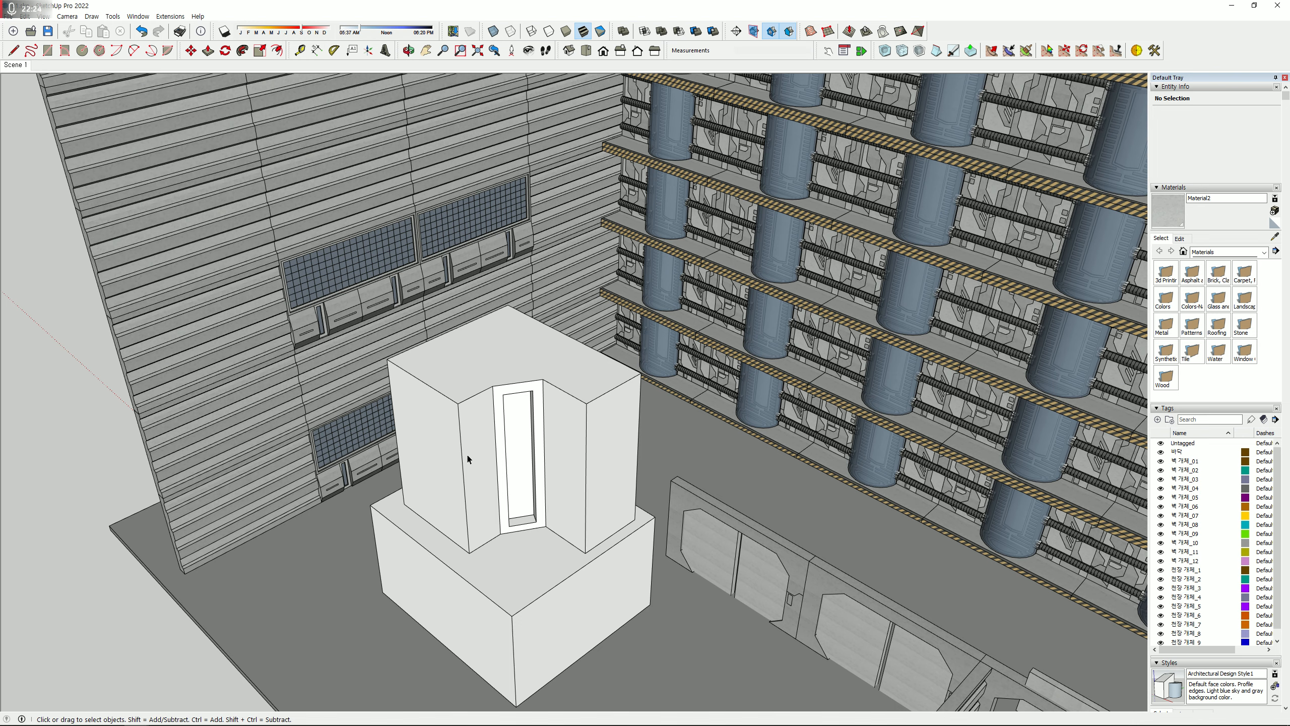
{"action": "scroll", "coordinate": [451, 456], "scroll_direction": "up", "scroll_amount": 2}
{"action": "key", "text": "l"}
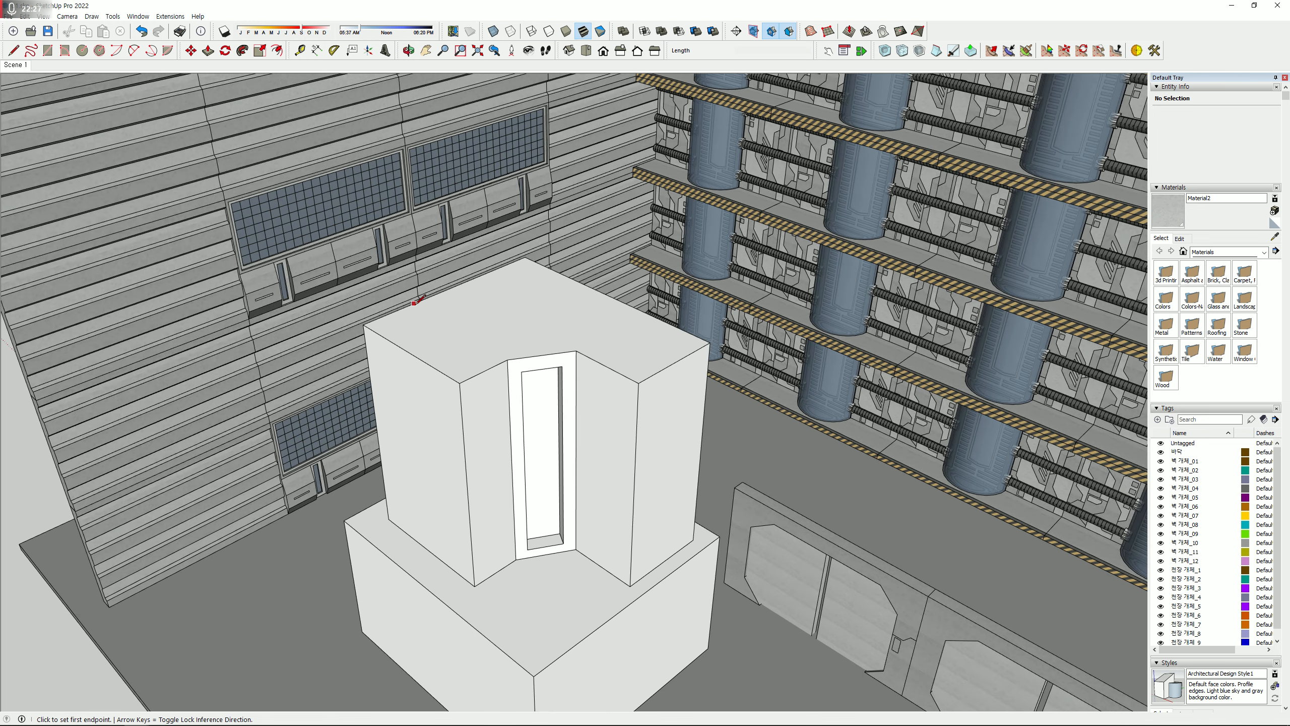
{"action": "left_click", "coordinate": [415, 303]}
{"action": "left_click", "coordinate": [417, 357]}
{"action": "key", "text": "p"}
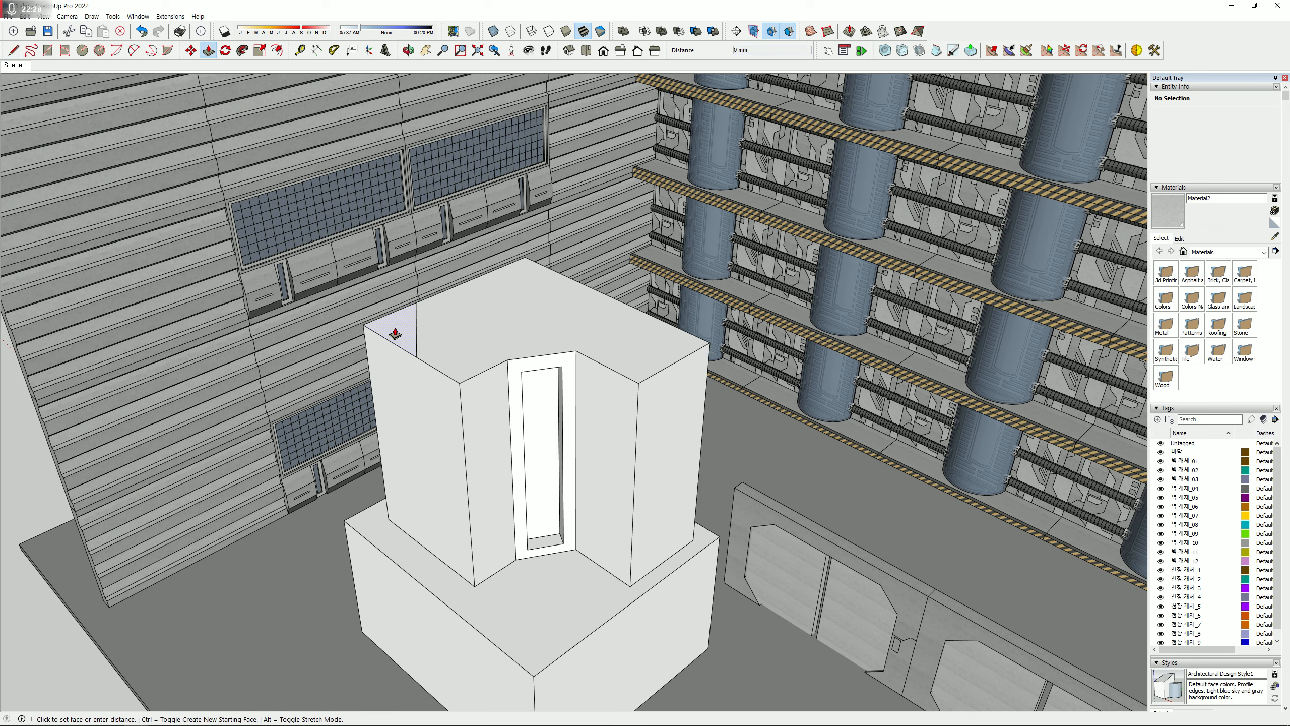
{"action": "left_click", "coordinate": [383, 326]}
{"action": "left_click", "coordinate": [425, 550]}
- Erase the leftover edges on the lower block's top surface below the cut-off corner
{"action": "middle_click_drag", "start_coordinate": [426, 548], "coordinate": [628, 548]}
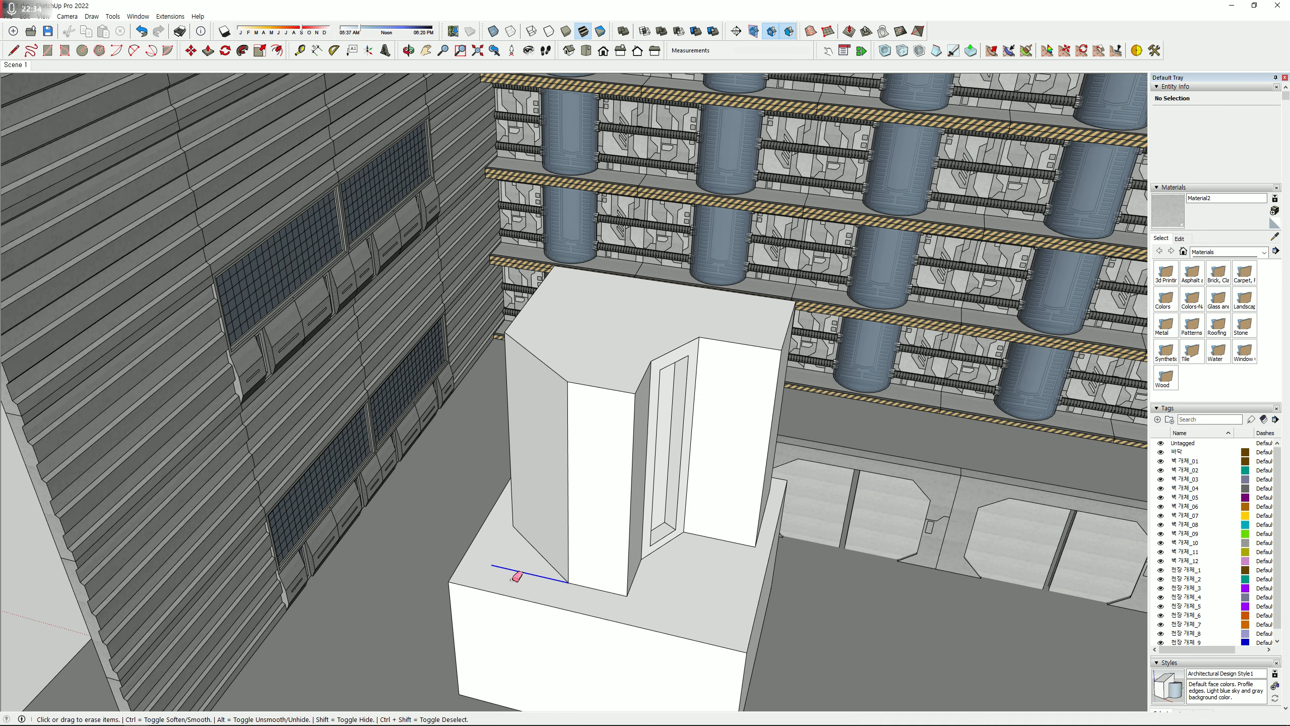
{"action": "middle_click_drag", "start_coordinate": [716, 583], "coordinate": [544, 503]}
{"action": "key", "text": "e"}
{"action": "scroll", "coordinate": [691, 545], "scroll_direction": "down", "scroll_amount": 1}
{"action": "key", "text": "space"}
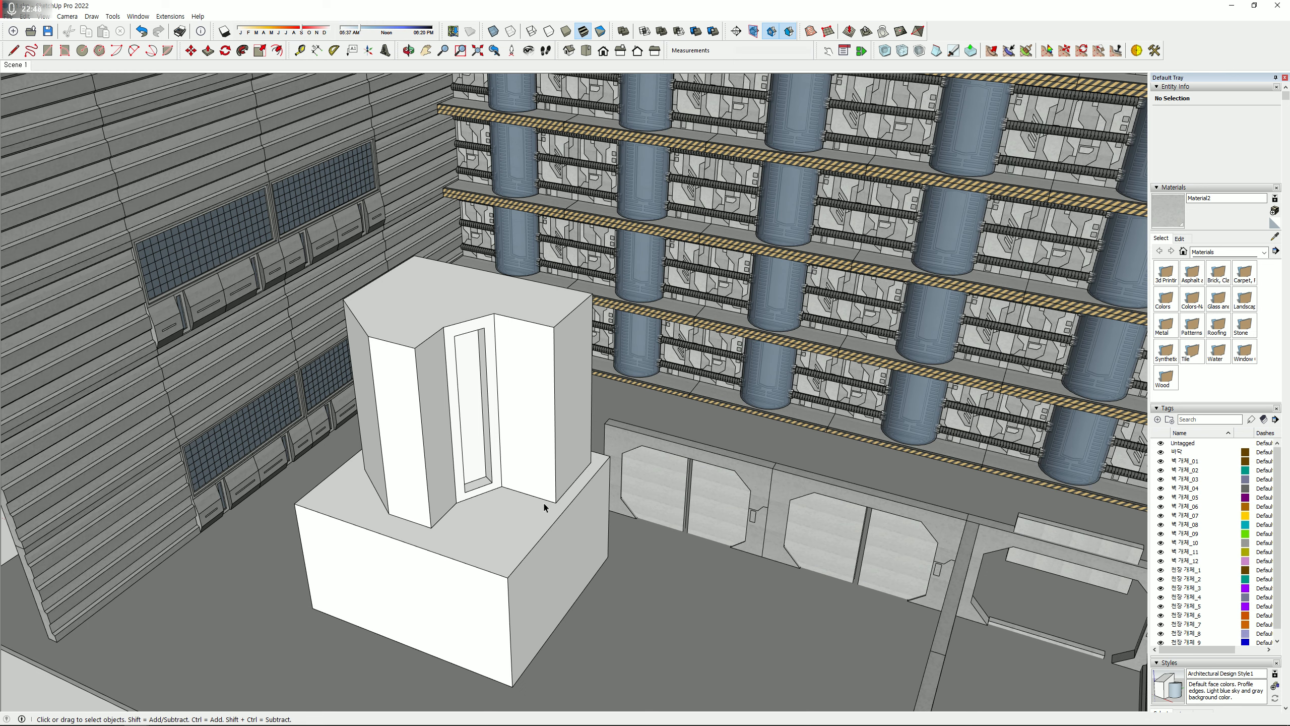
- Make the whole stacked block shape a group, open the group for editing and exit it again
{"action": "scroll", "coordinate": [414, 356], "scroll_direction": "up", "scroll_amount": 2}
{"action": "triple_click", "coordinate": [434, 423]}
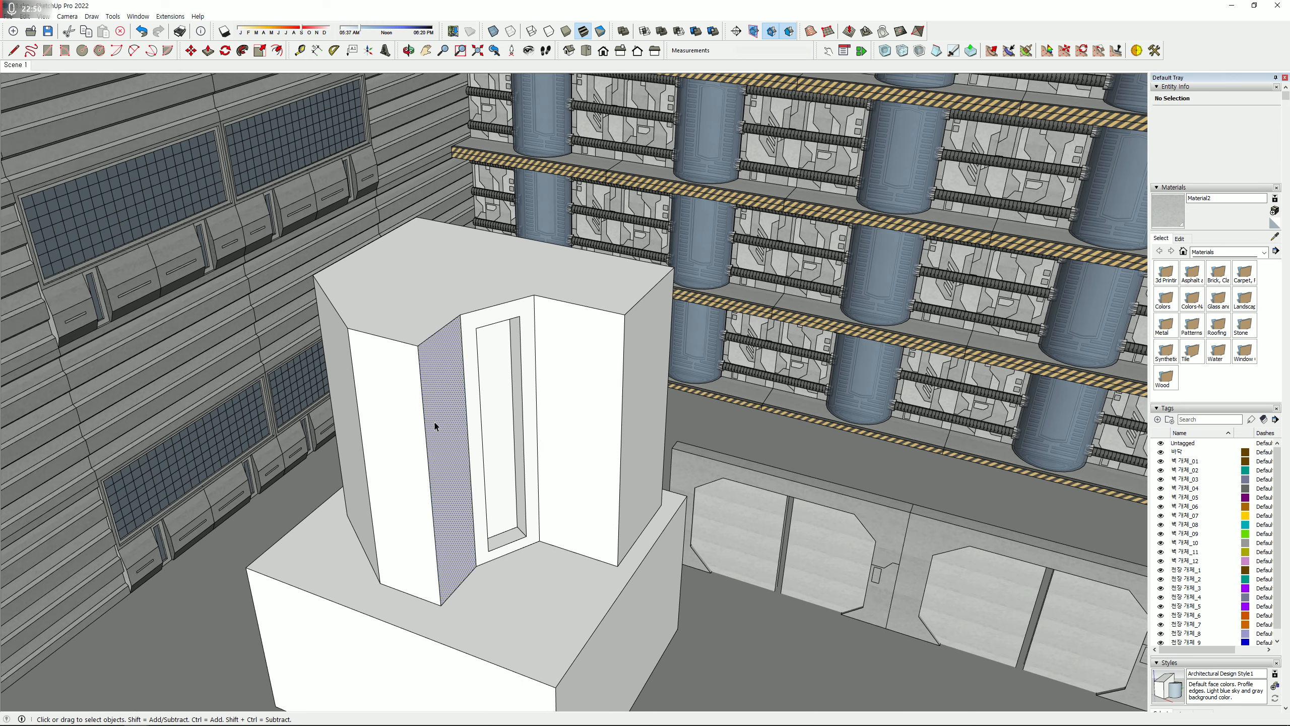
{"action": "right_click", "coordinate": [434, 423]}
{"action": "key", "text": "g"}
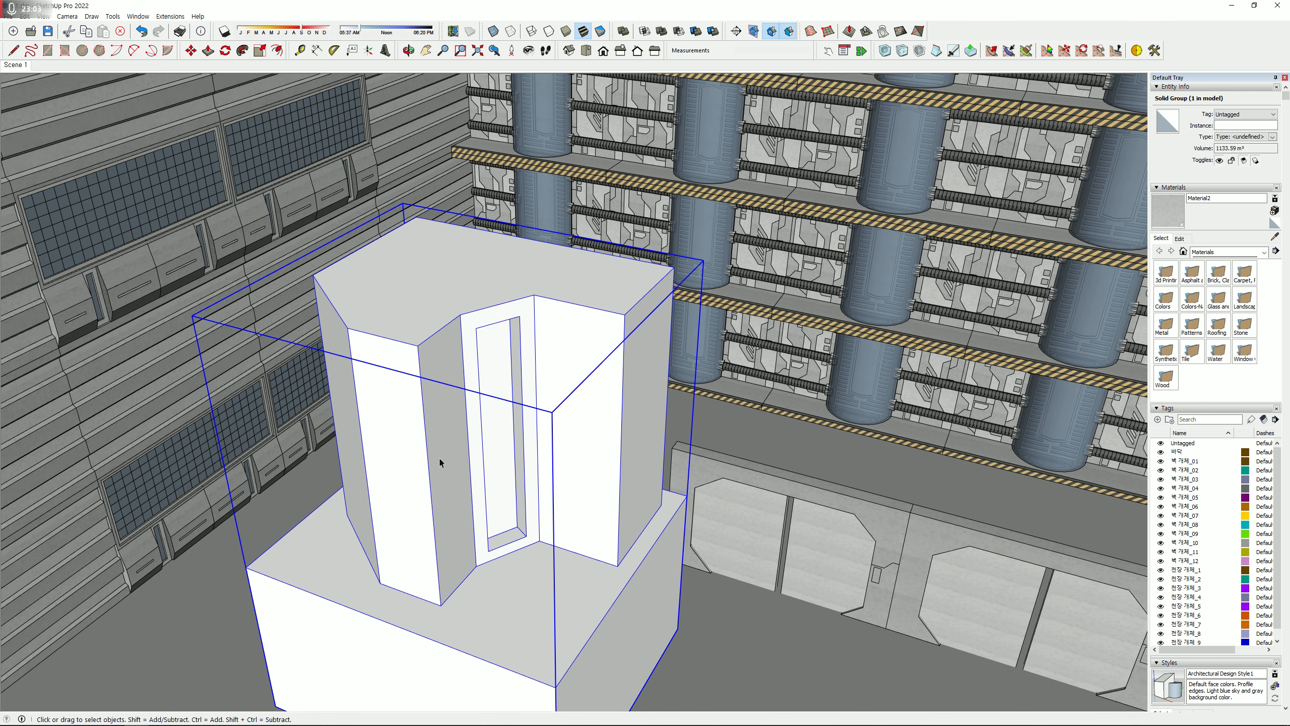
{"action": "double_click", "coordinate": [440, 462]}
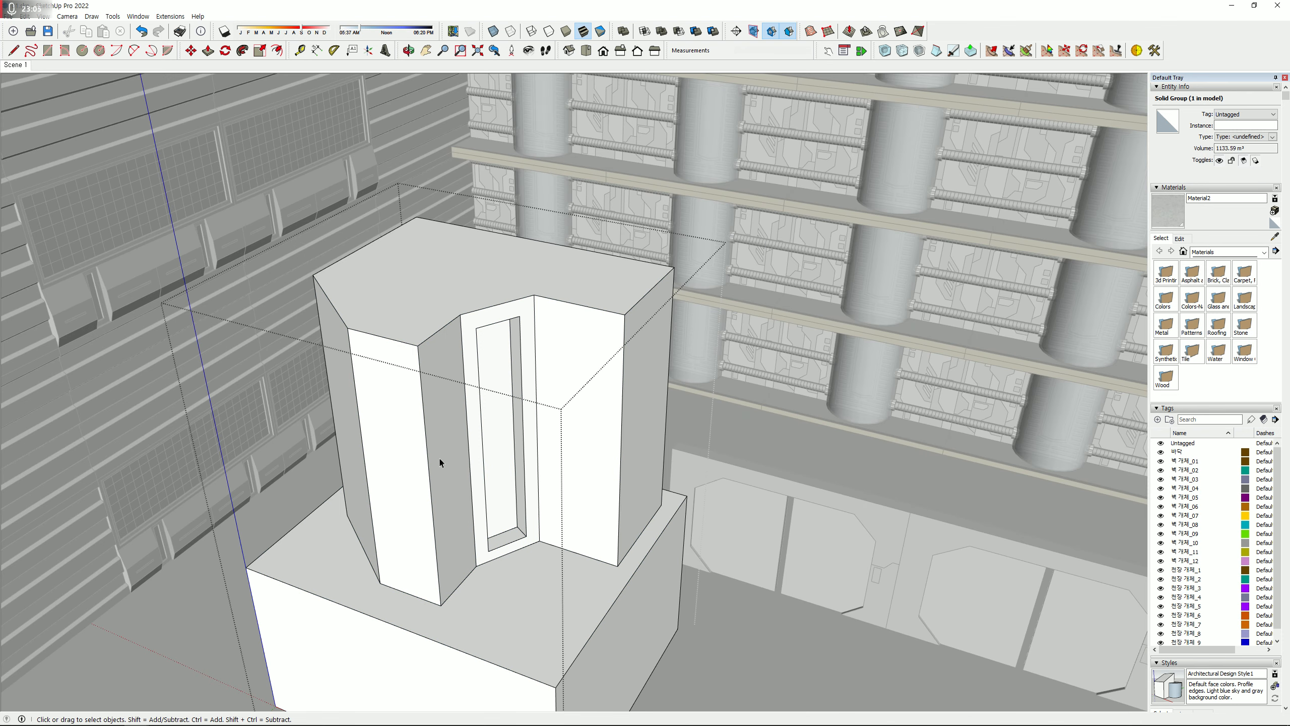
{"action": "left_click", "coordinate": [469, 455]}
{"action": "key", "text": "Escape"}
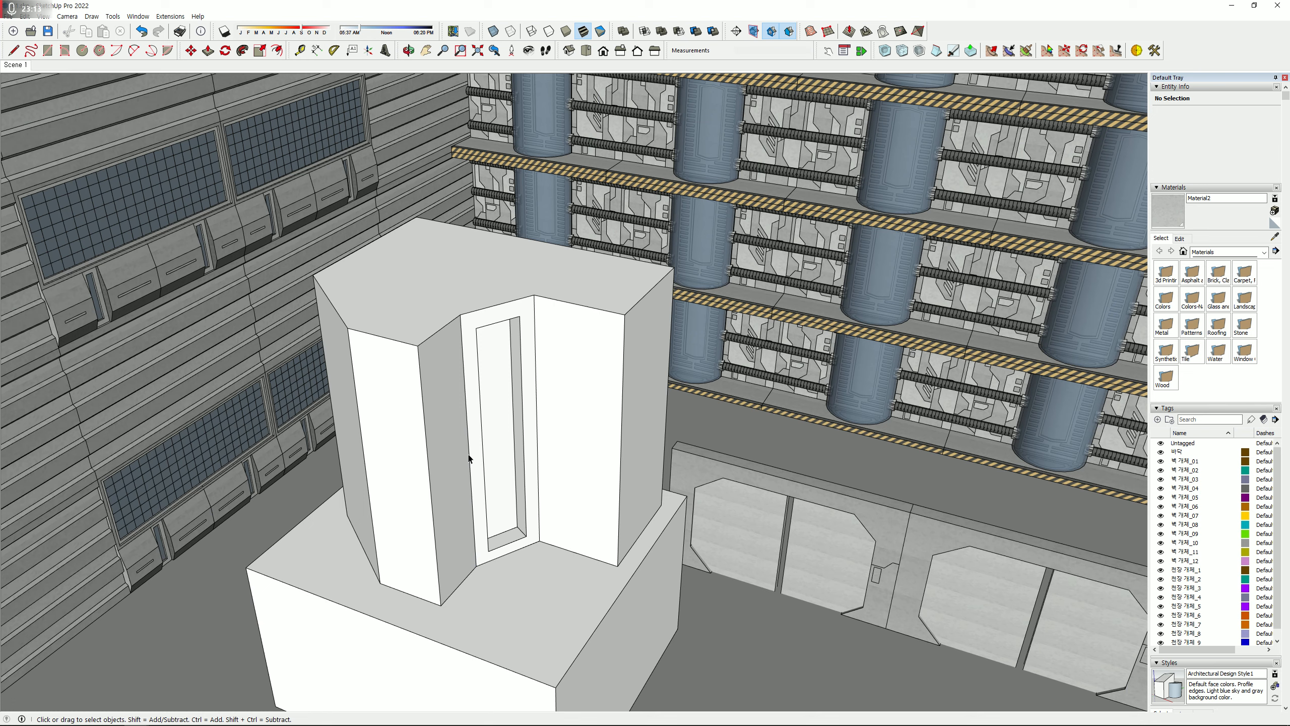
{"action": "scroll", "coordinate": [471, 482], "scroll_direction": "down", "scroll_amount": 3}
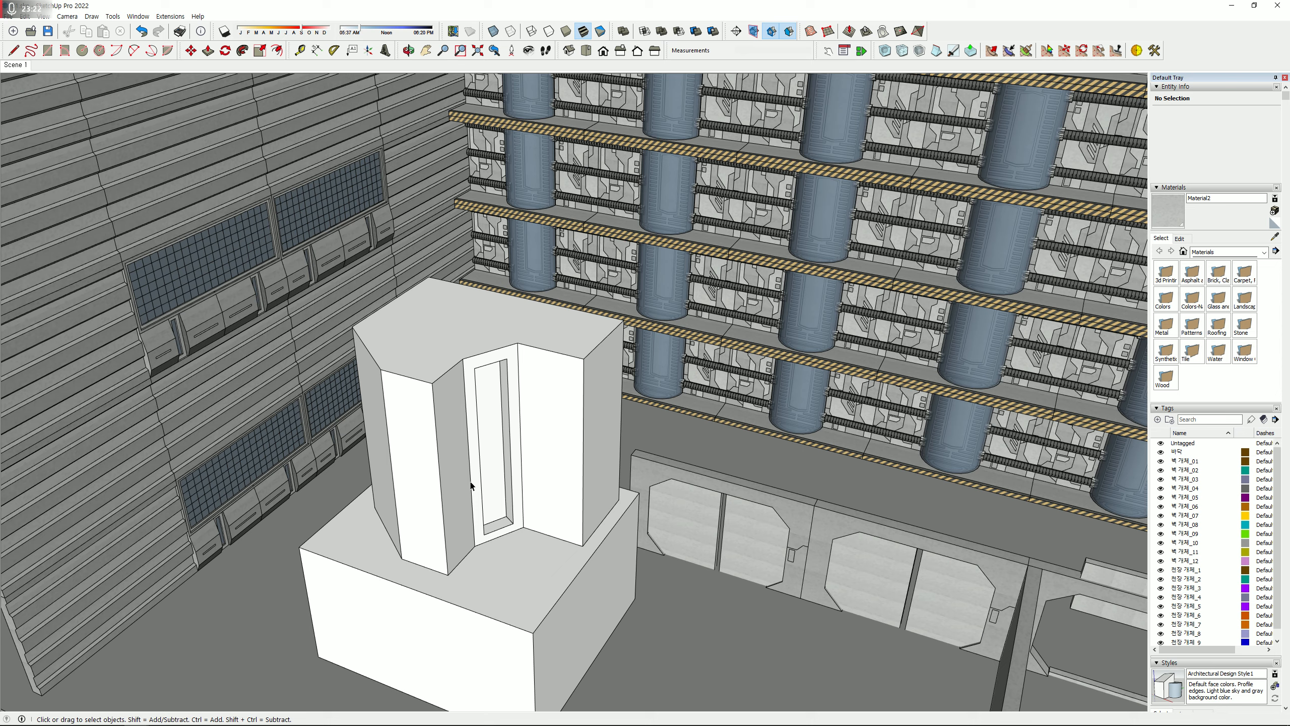
{"action": "scroll", "coordinate": [471, 485], "scroll_direction": "up", "scroll_amount": 5}
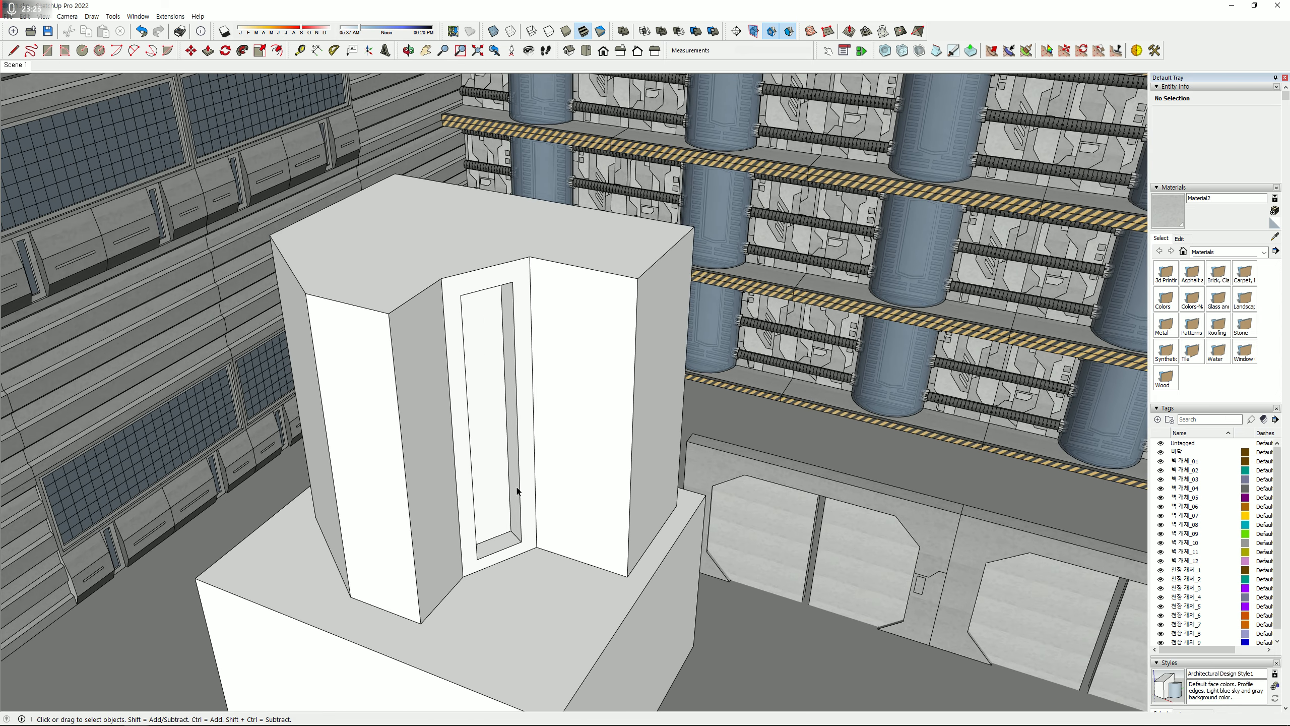
{"action": "middle_click_drag", "start_coordinate": [523, 494], "coordinate": [445, 534]}
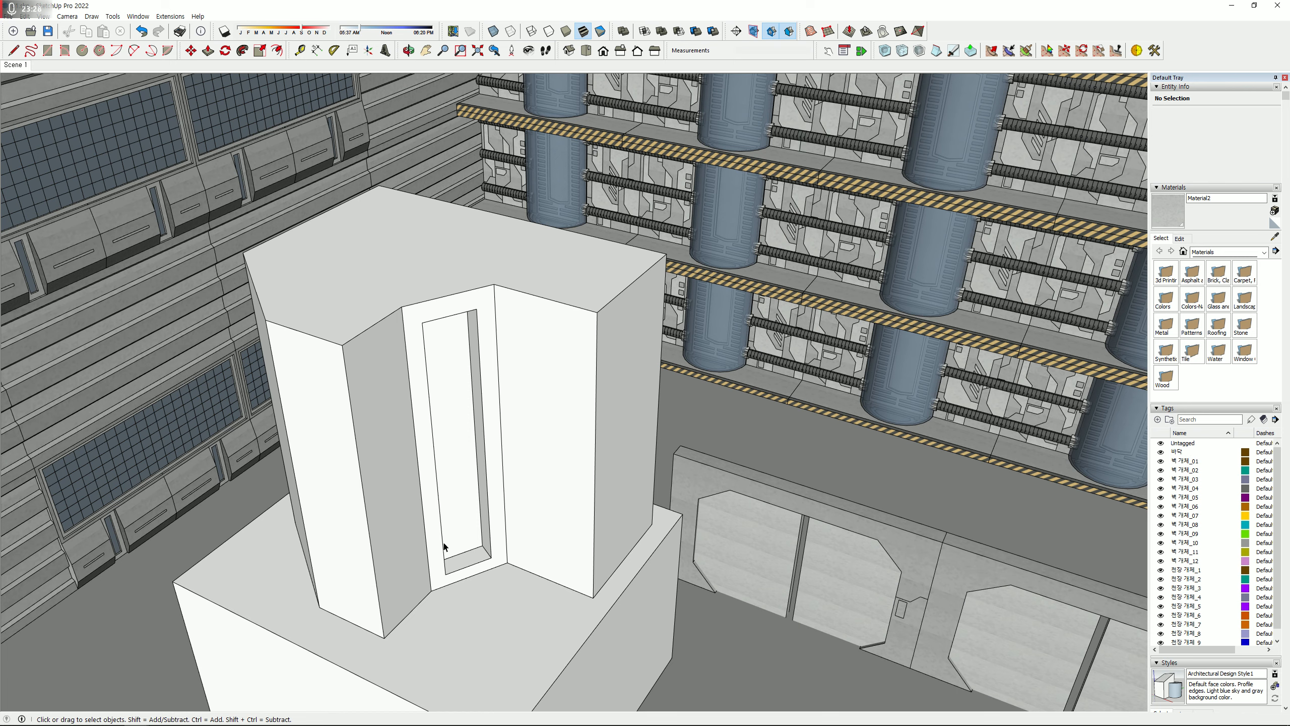
{"action": "scroll", "coordinate": [472, 498], "scroll_direction": "down", "scroll_amount": 2}
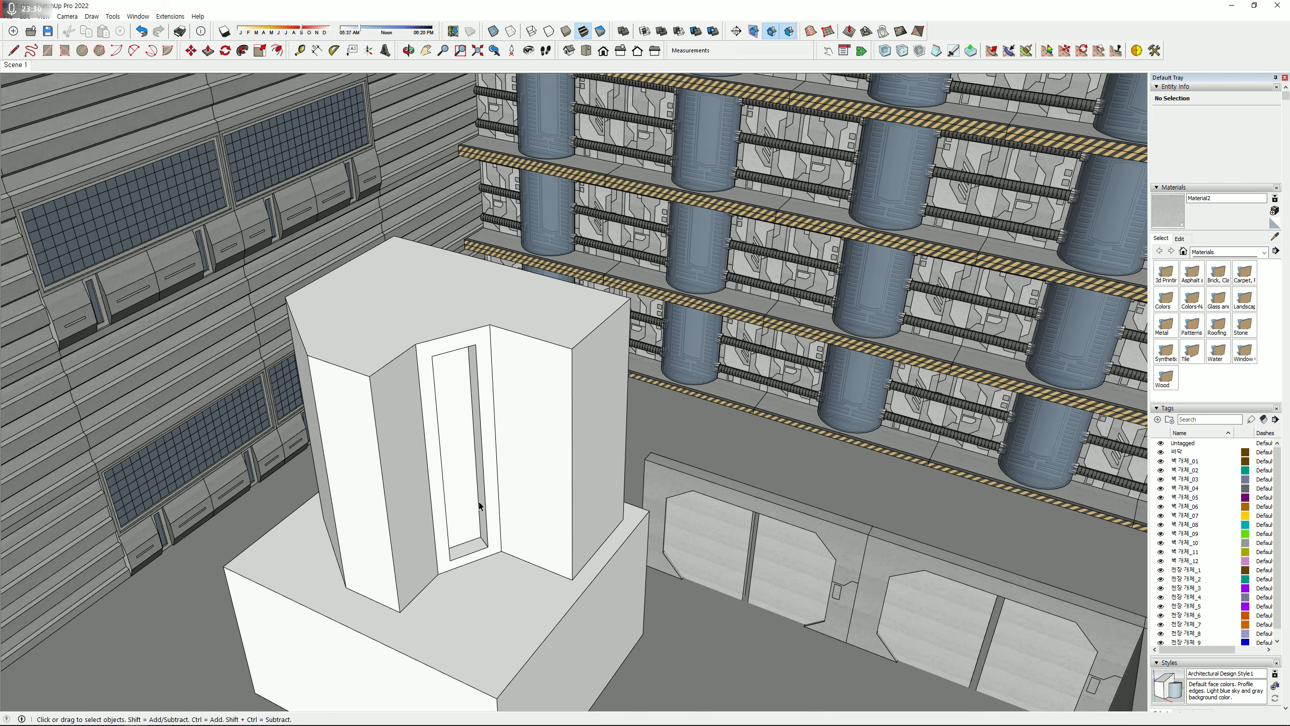
- Open the stacked block group to examine the notch and recessed slot of its upper block, and leave the group
{"action": "middle_click_drag", "start_coordinate": [479, 502], "coordinate": [466, 453]}
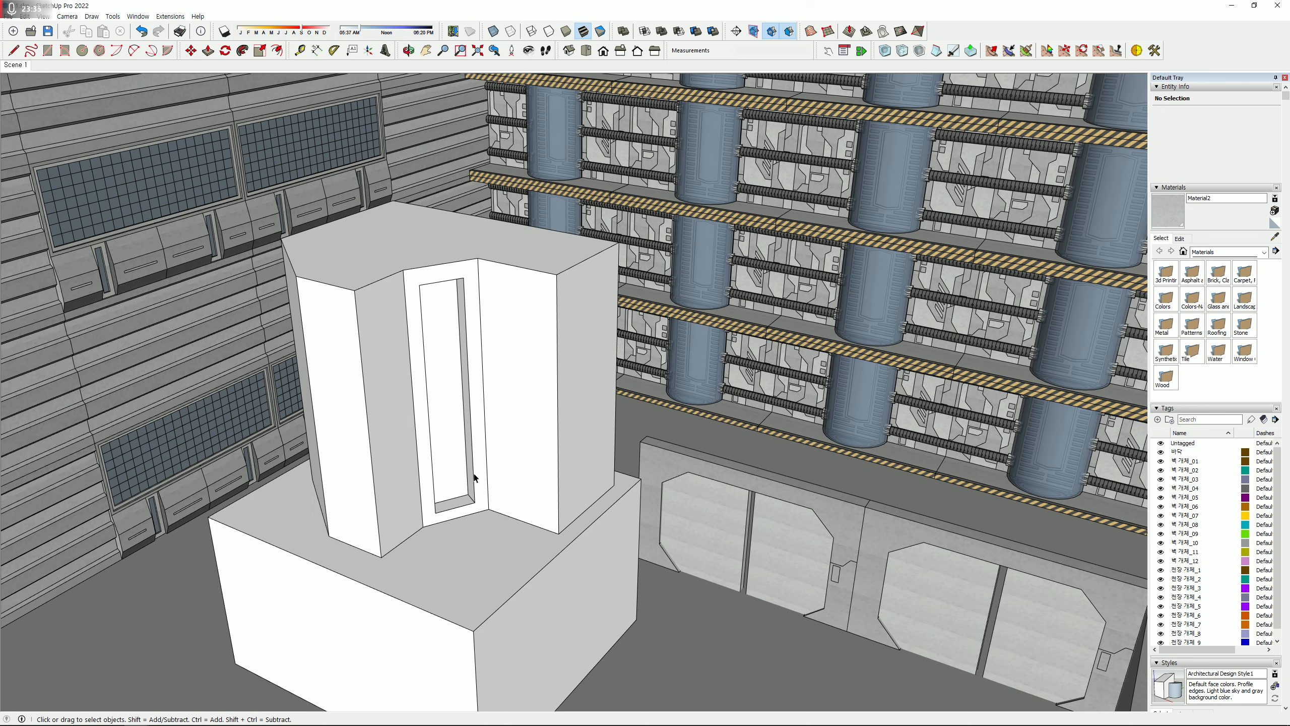
{"action": "scroll", "coordinate": [476, 507], "scroll_direction": "up", "scroll_amount": 3}
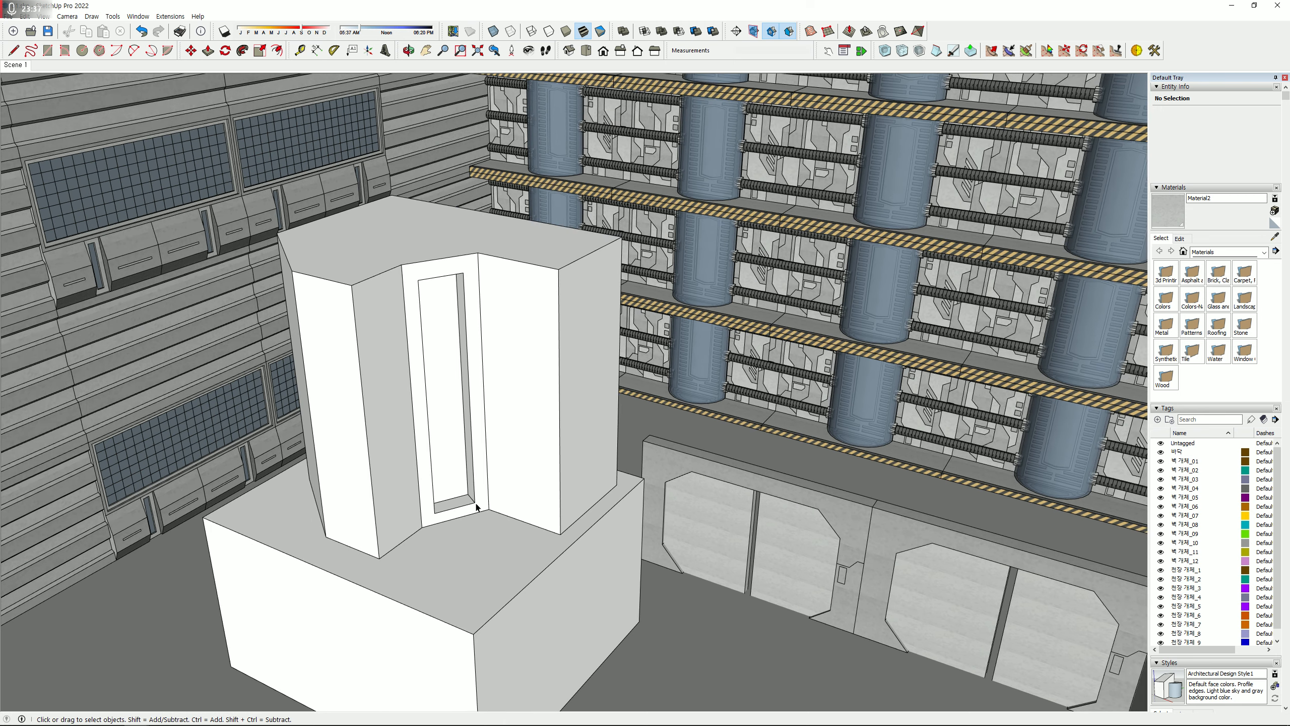
{"action": "double_click", "coordinate": [473, 504]}
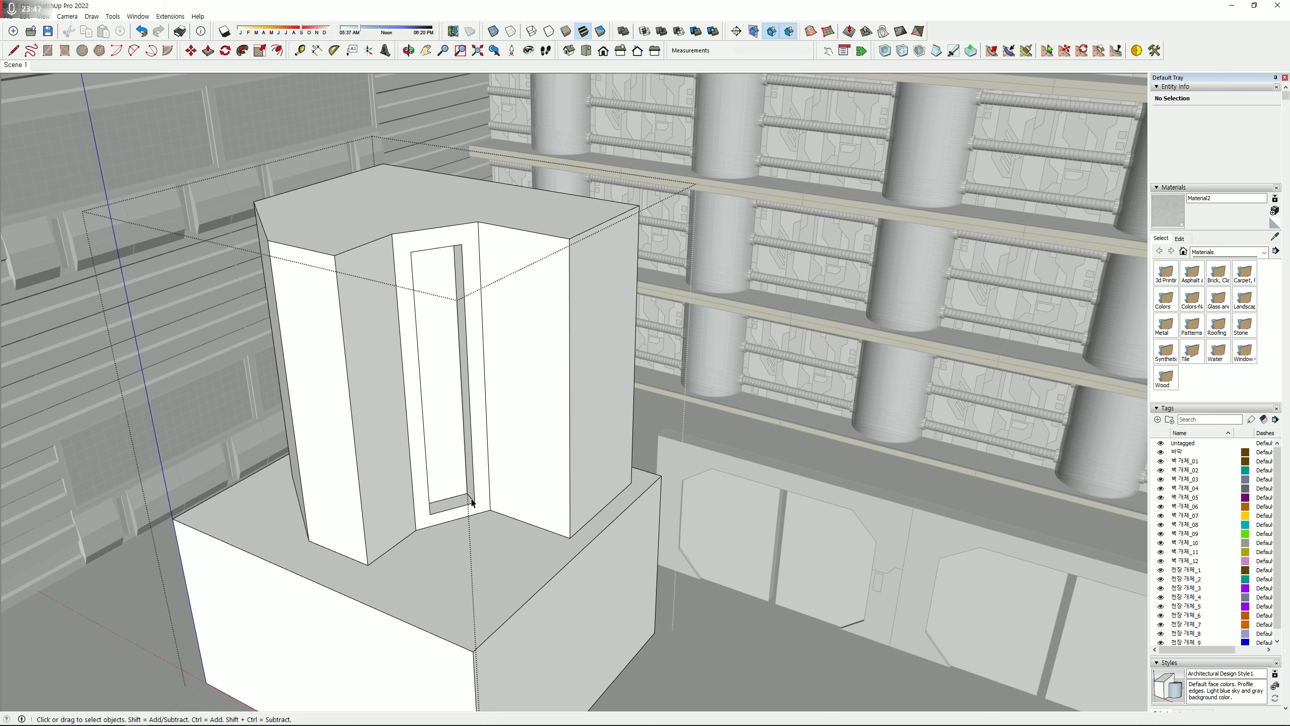
{"action": "middle_click_drag", "start_coordinate": [471, 499], "coordinate": [523, 504]}
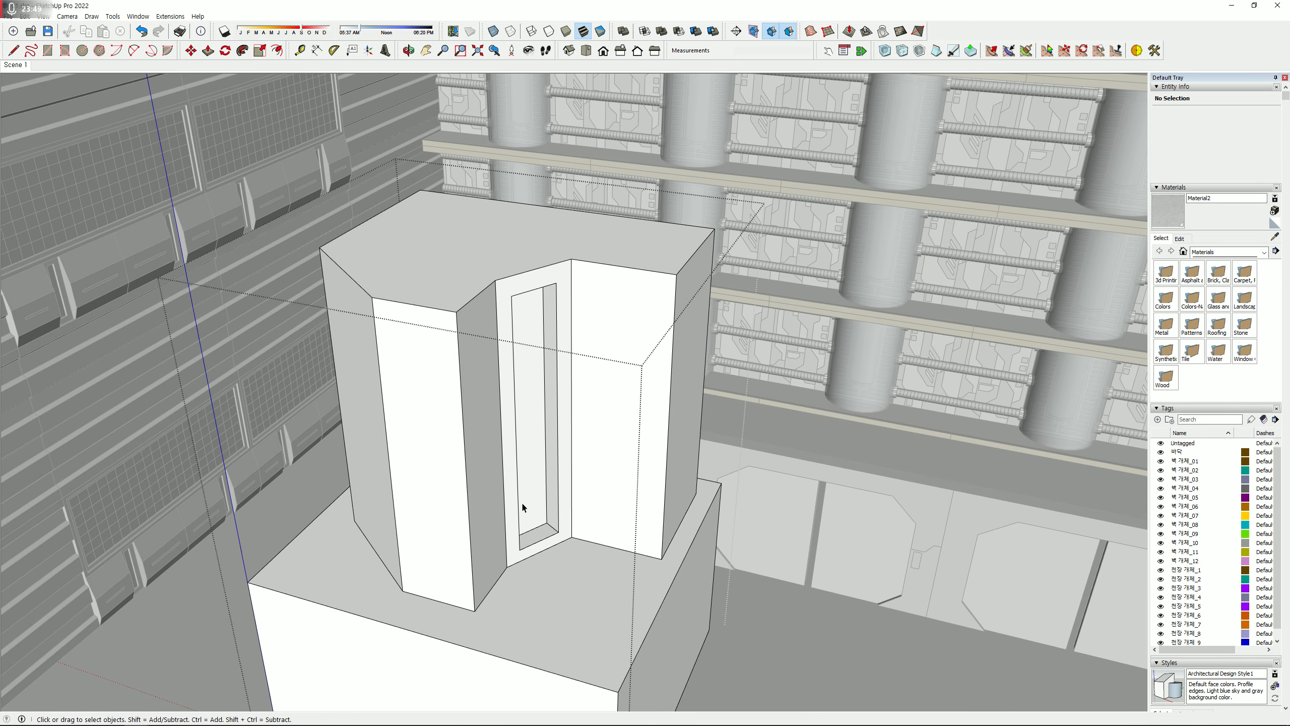
{"action": "scroll", "coordinate": [523, 508], "scroll_direction": "down", "scroll_amount": 2}
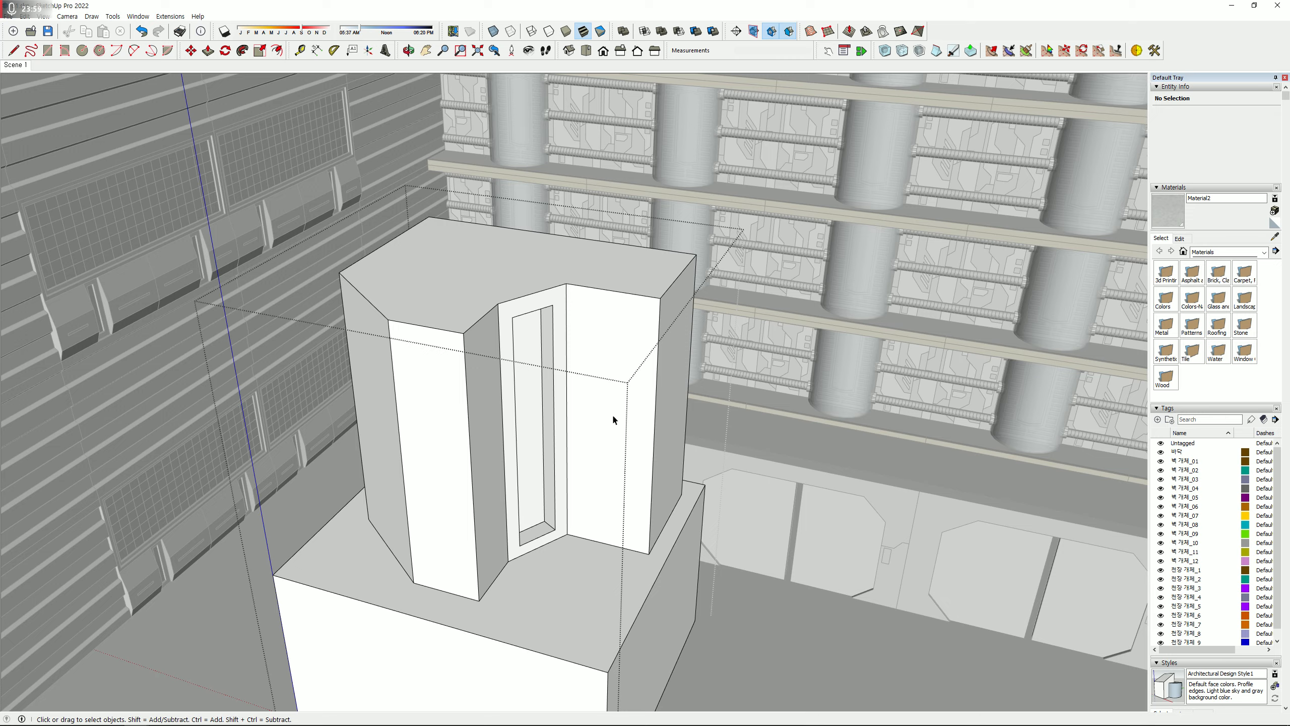
{"action": "key", "text": "Escape"}
- Move the stacked block group across the floor toward its open edge in two moves, the first about 3984 mm
{"action": "middle_click_drag", "start_coordinate": [612, 414], "coordinate": [442, 399]}
{"action": "scroll", "coordinate": [586, 404], "scroll_direction": "down", "scroll_amount": 2}
{"action": "left_click", "coordinate": [438, 460]}
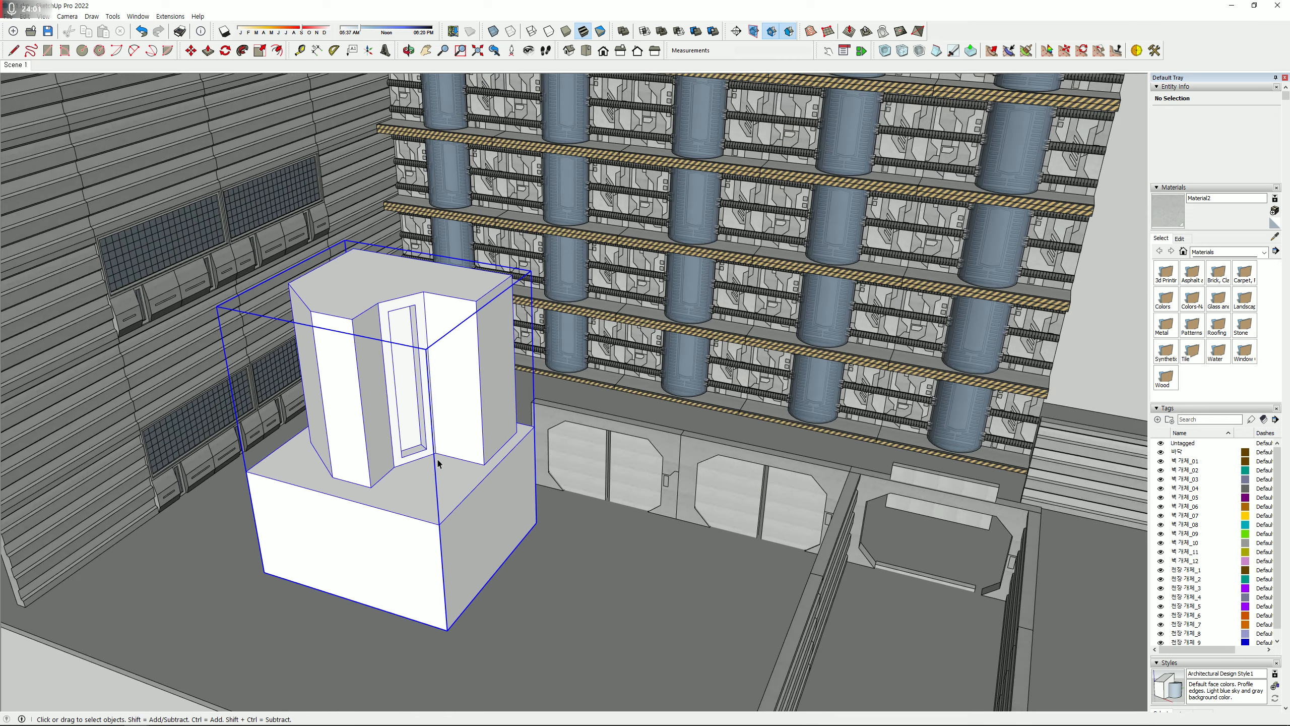
{"action": "key", "text": "m"}
{"action": "left_click", "coordinate": [519, 592]}
{"action": "left_click", "coordinate": [440, 610]}
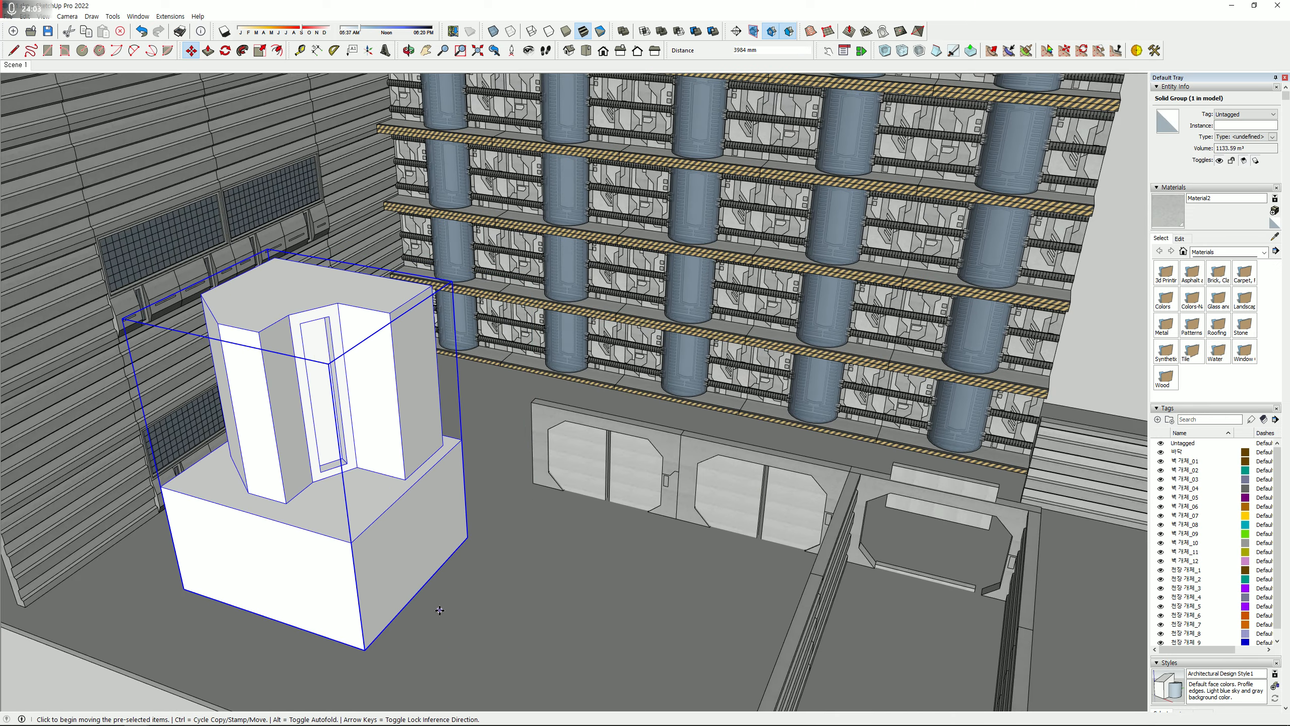
{"action": "middle_click_drag", "start_coordinate": [408, 591], "coordinate": [527, 507], "text": "shift"}
{"action": "left_click", "coordinate": [569, 516]}
{"action": "left_click", "coordinate": [449, 543]}
{"action": "scroll", "coordinate": [471, 533], "scroll_direction": "up", "scroll_amount": 1}
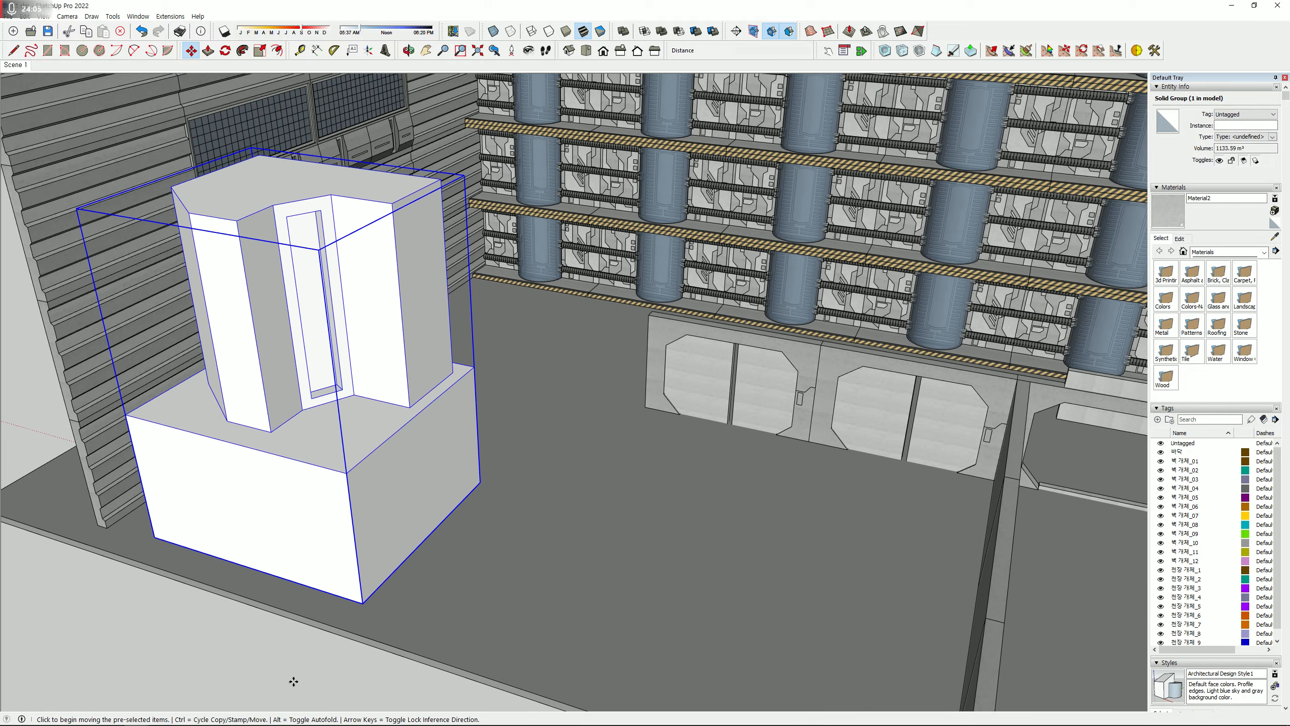
- Inside the block group, push the upper block's side face in about 1585 mm and offset another face by 900 mm
{"action": "key", "text": "space"}
{"action": "middle_click_drag", "start_coordinate": [420, 467], "coordinate": [370, 435]}
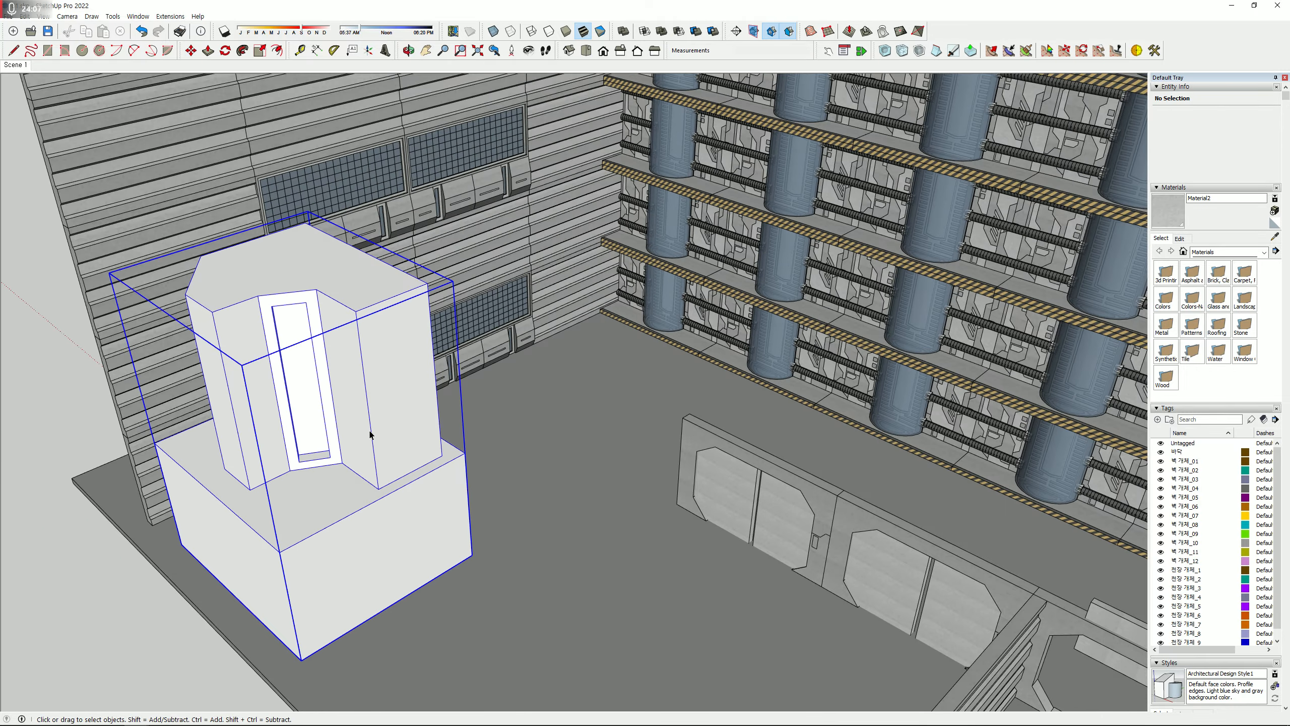
{"action": "double_click", "coordinate": [370, 435]}
{"action": "left_click", "coordinate": [402, 405]}
{"action": "key", "text": "p"}
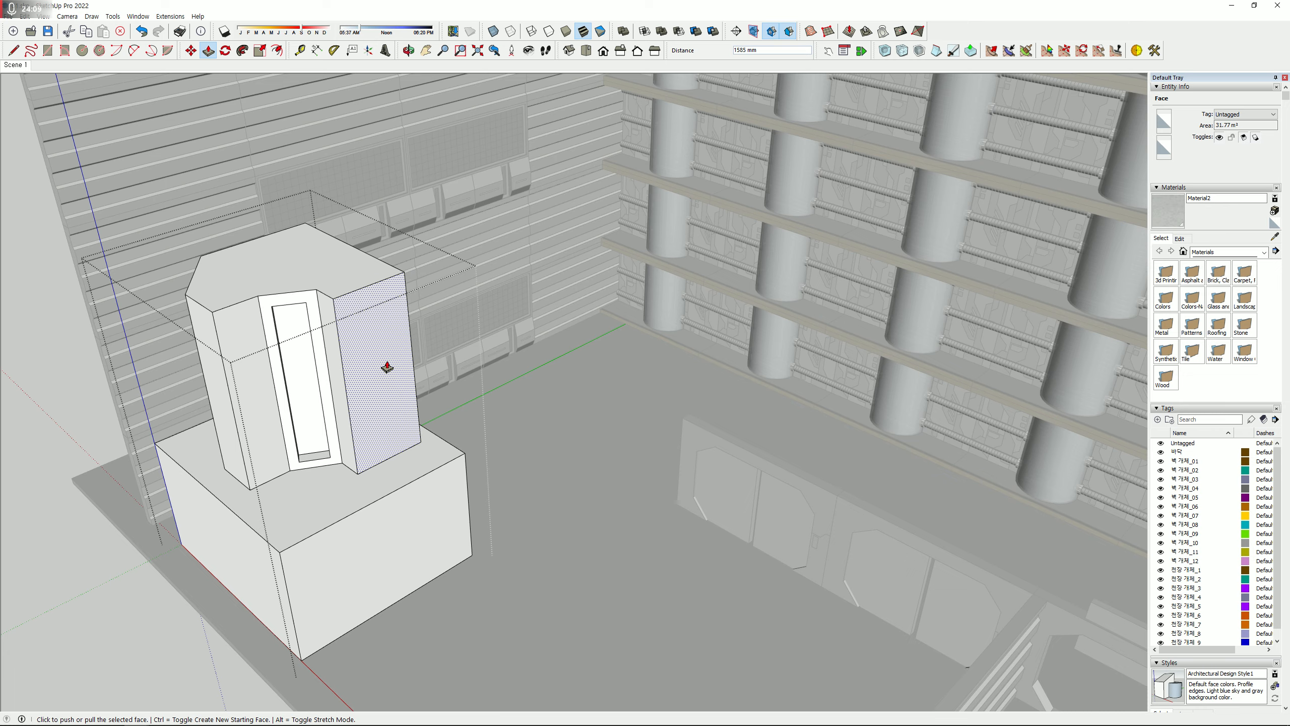
{"action": "middle_click_drag", "start_coordinate": [349, 393], "coordinate": [617, 514]}
{"action": "scroll", "coordinate": [525, 426], "scroll_direction": "up", "scroll_amount": 1}
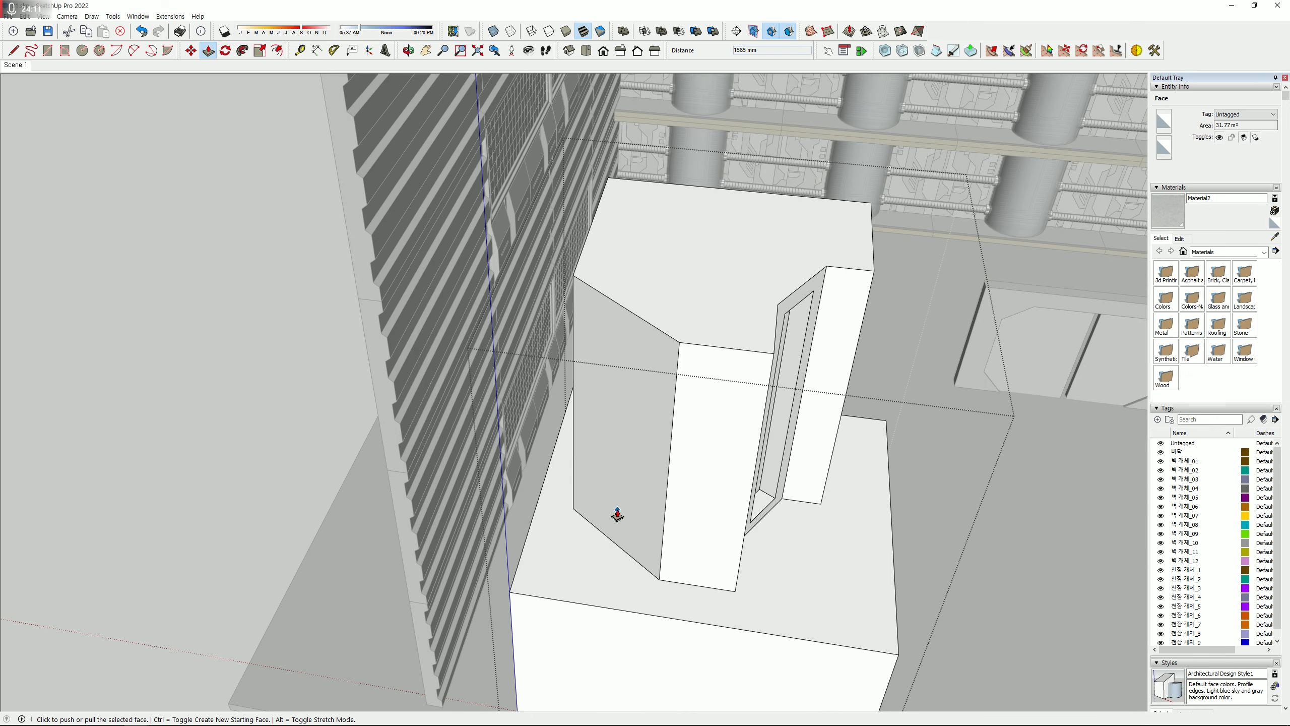
{"action": "middle_click_drag", "start_coordinate": [613, 469], "coordinate": [462, 465]}
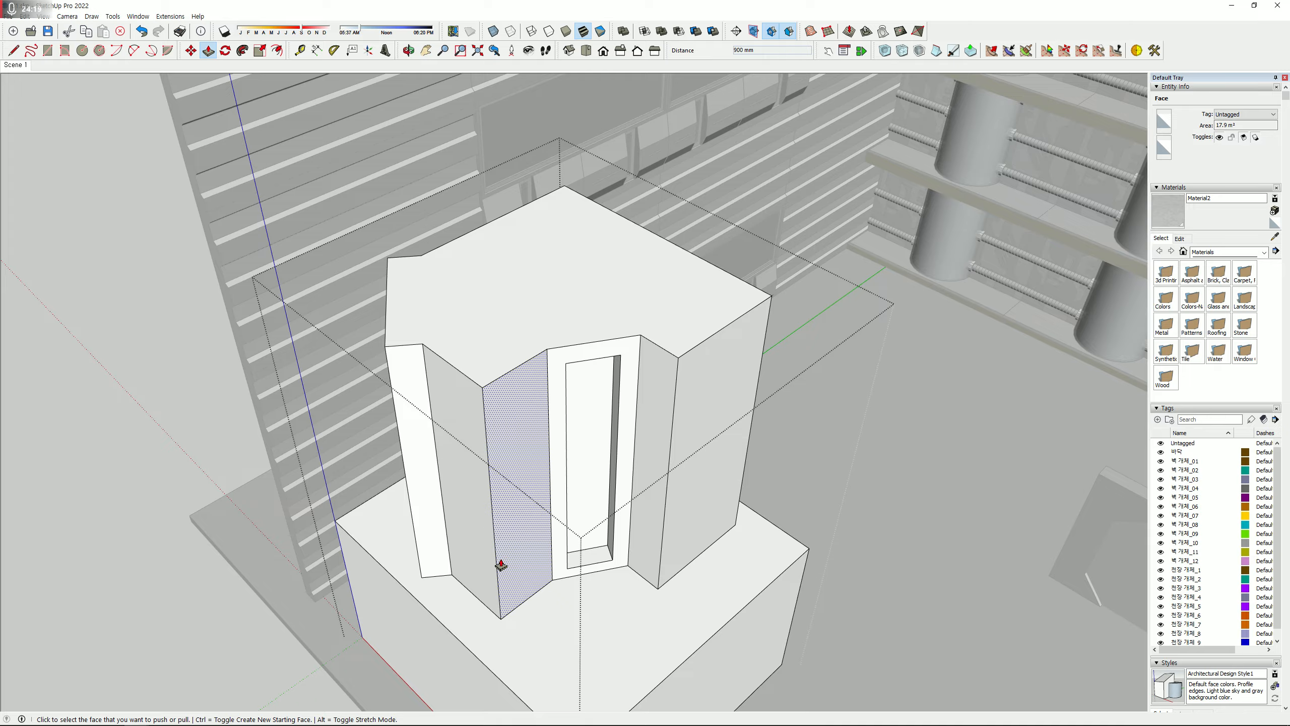
- Leave the group's editing context and delete the whole stacked block group
{"action": "key", "text": "space"}
{"action": "key", "text": "Escape"}
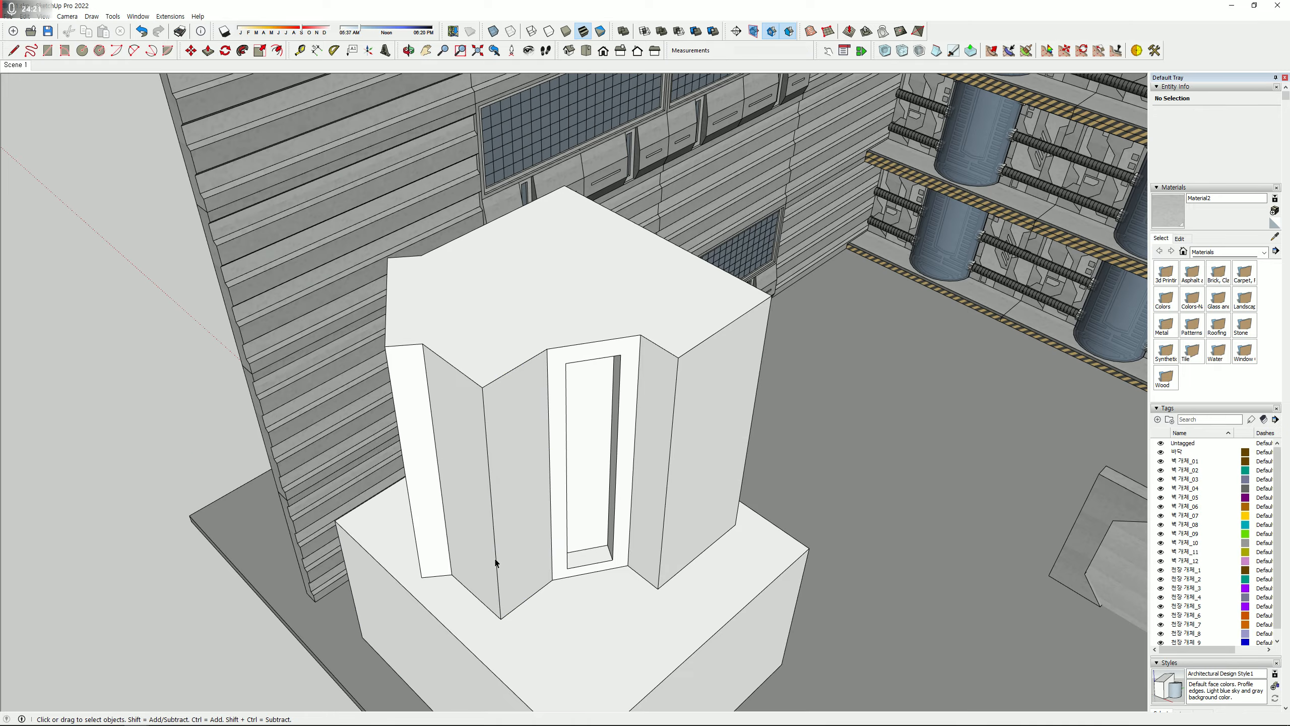
{"action": "left_click", "coordinate": [495, 558]}
{"action": "key", "text": "Delete"}
- Examine the hall's modular pillar wall and the adjoining striped wall from several distances and angles
{"action": "middle_click_drag", "start_coordinate": [504, 558], "coordinate": [732, 501]}
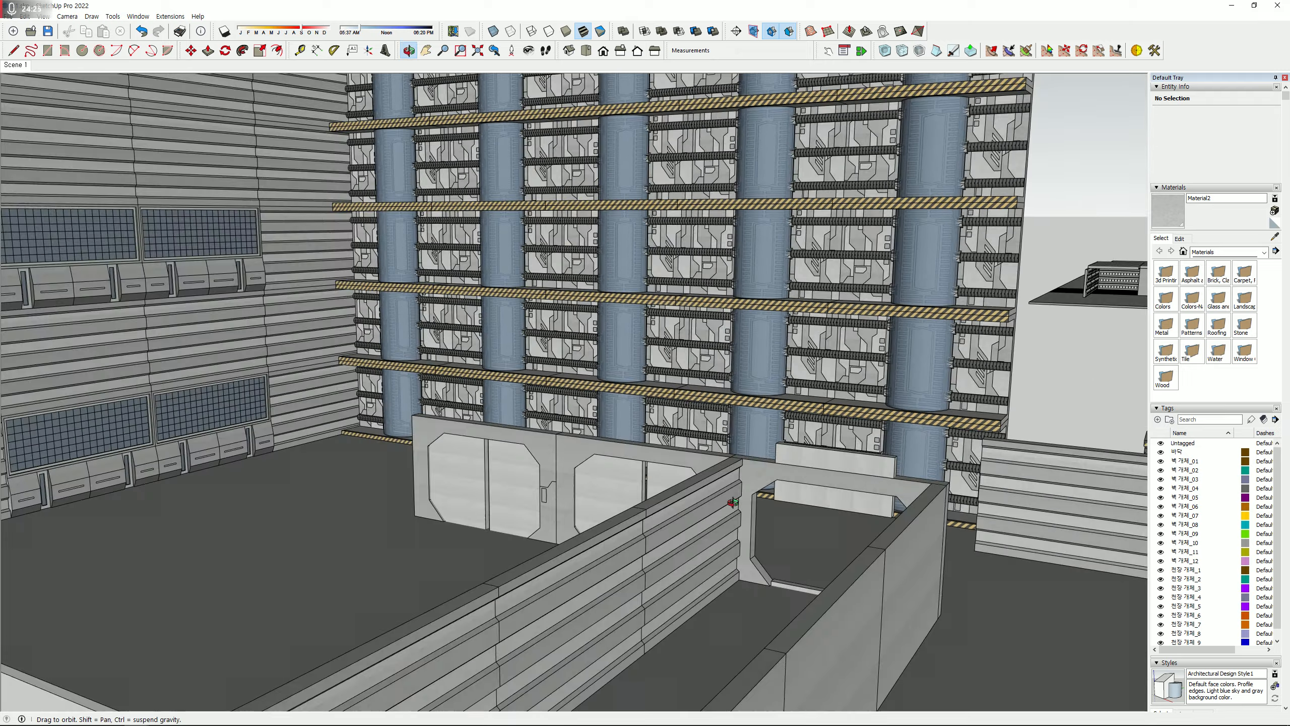
{"action": "scroll", "coordinate": [632, 446], "scroll_direction": "up", "scroll_amount": 3}
{"action": "middle_click_drag", "start_coordinate": [581, 425], "coordinate": [693, 470], "text": "shift"}
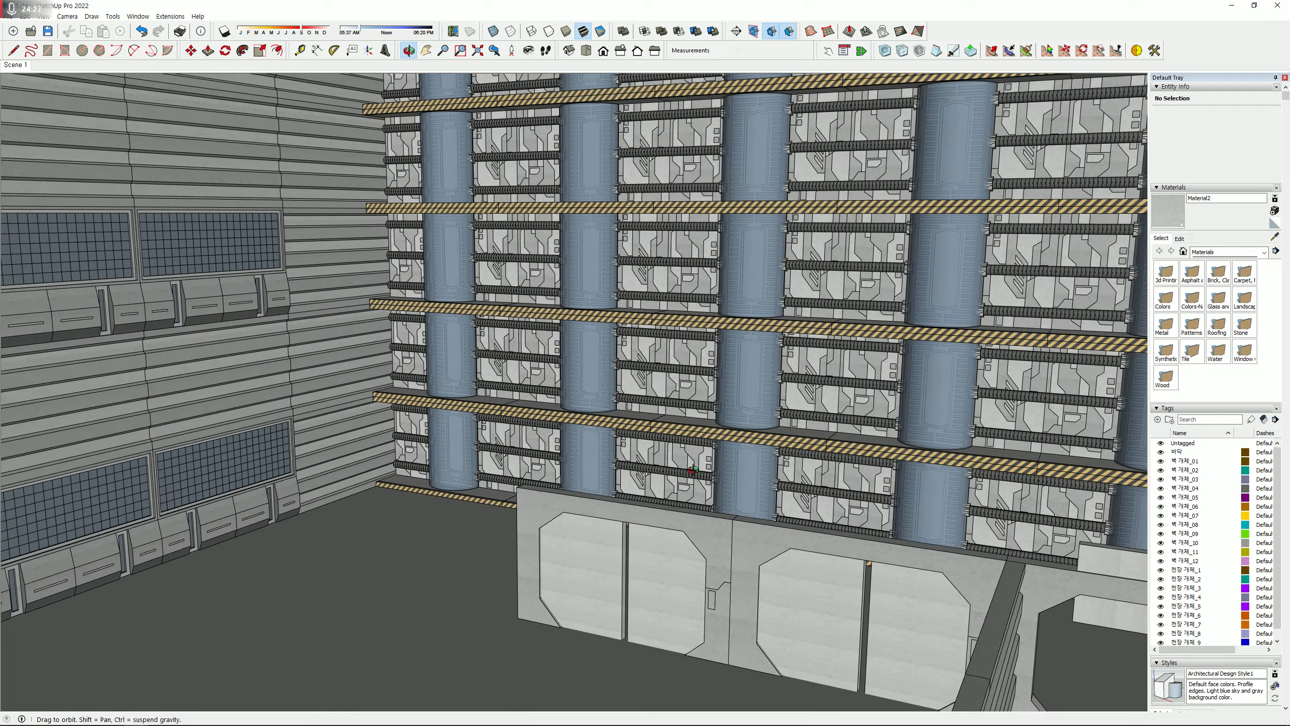
{"action": "left_click_drag", "start_coordinate": [693, 470], "coordinate": [631, 493]}
{"action": "middle_click_drag", "start_coordinate": [557, 526], "coordinate": [549, 536]}
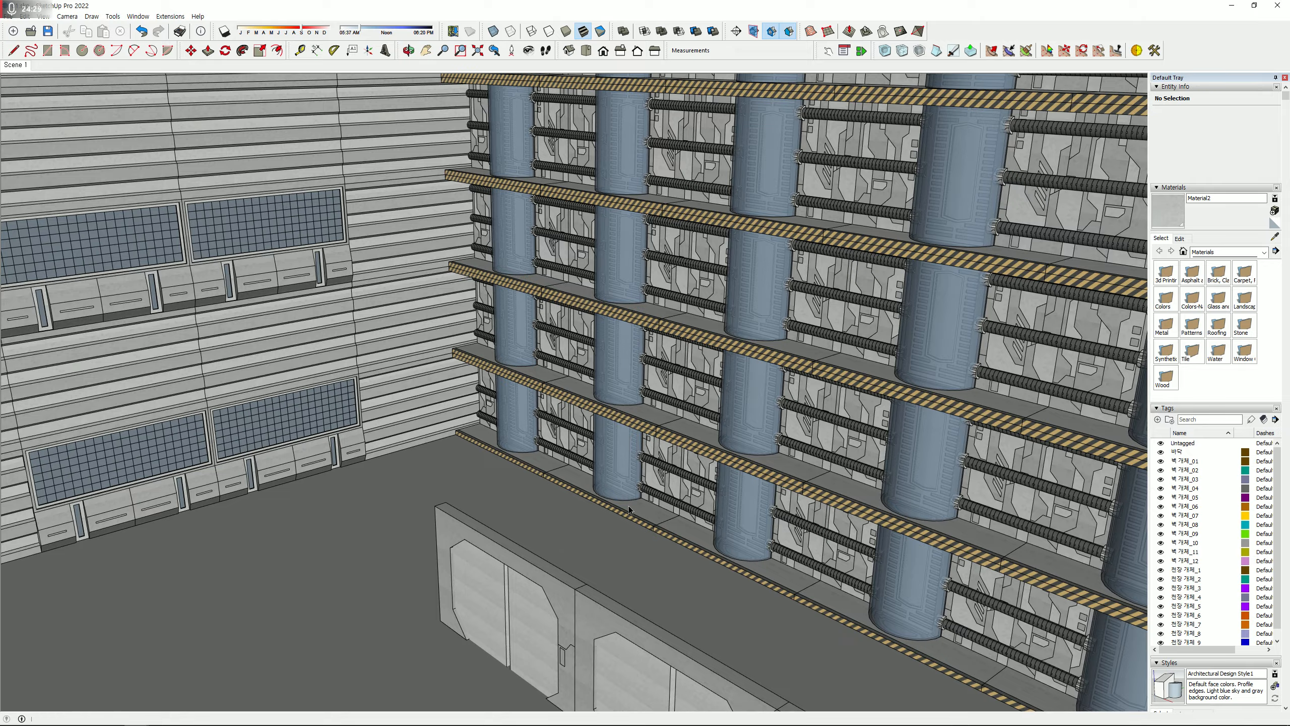
{"action": "scroll", "coordinate": [629, 506], "scroll_direction": "down", "scroll_amount": 2}
{"action": "mouse_move", "coordinate": [629, 506]}
{"action": "middle_mouse_down"}
{"action": "mouse_move", "coordinate": [549, 517]}
{"action": "mouse_move", "coordinate": [500, 431]}
{"action": "middle_mouse_up"}
{"action": "scroll", "coordinate": [500, 431], "scroll_direction": "up", "scroll_amount": 2}
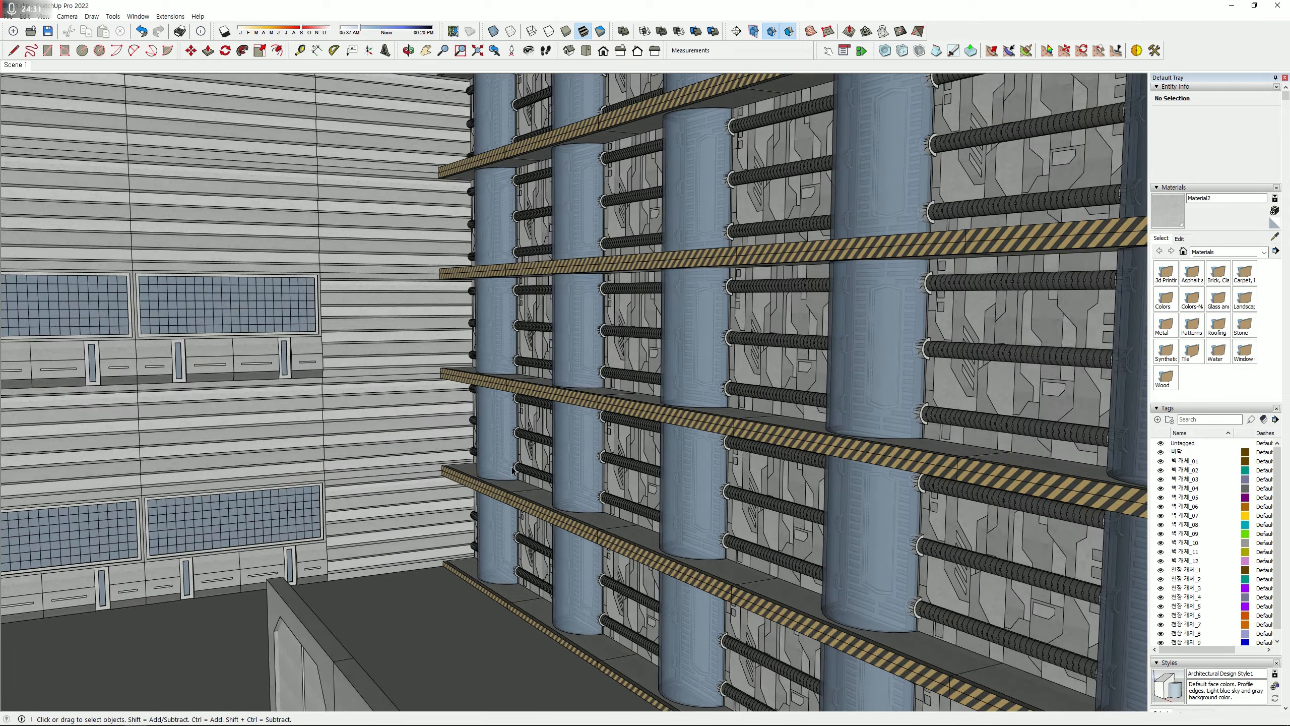
{"action": "middle_click_drag", "start_coordinate": [498, 476], "coordinate": [569, 528]}
{"action": "scroll", "coordinate": [570, 528], "scroll_direction": "up", "scroll_amount": 4}
{"action": "scroll", "coordinate": [570, 529], "scroll_direction": "up", "scroll_amount": 1}
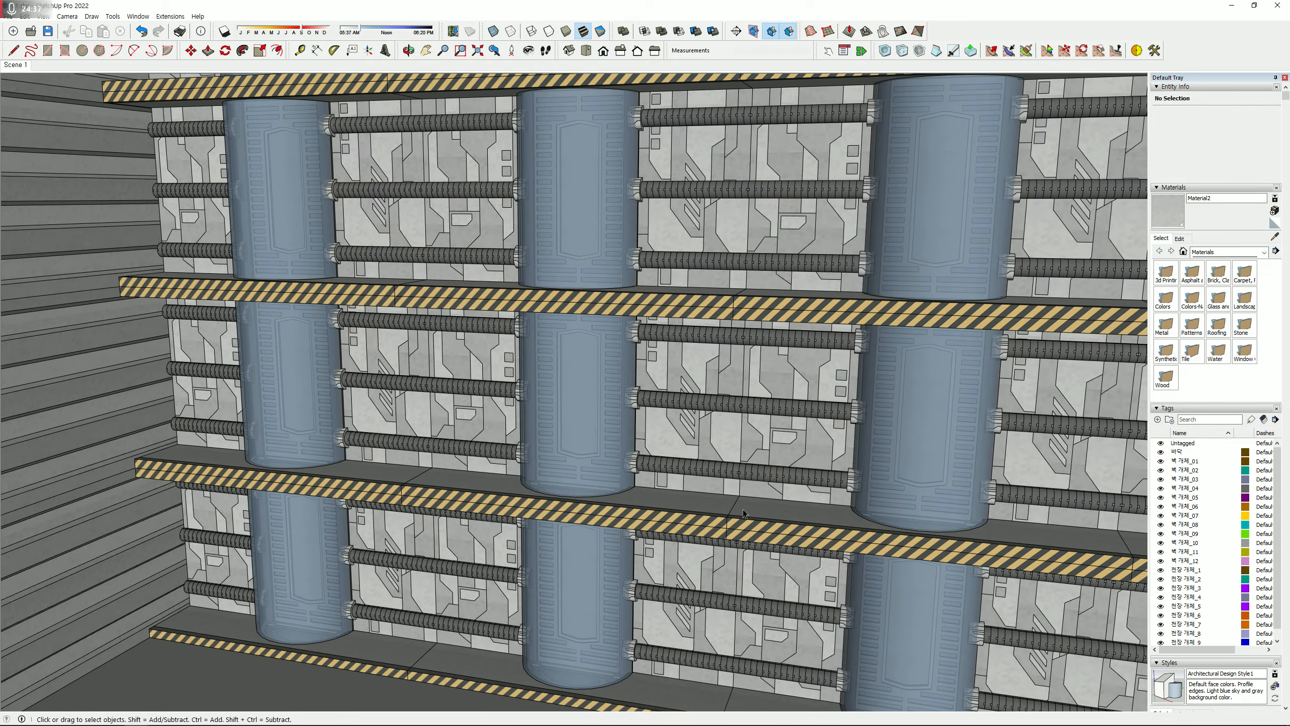
{"action": "scroll", "coordinate": [743, 509], "scroll_direction": "down", "scroll_amount": 2}
{"action": "middle_click_drag", "start_coordinate": [738, 504], "coordinate": [480, 428]}
{"action": "scroll", "coordinate": [557, 476], "scroll_direction": "down", "scroll_amount": 2}
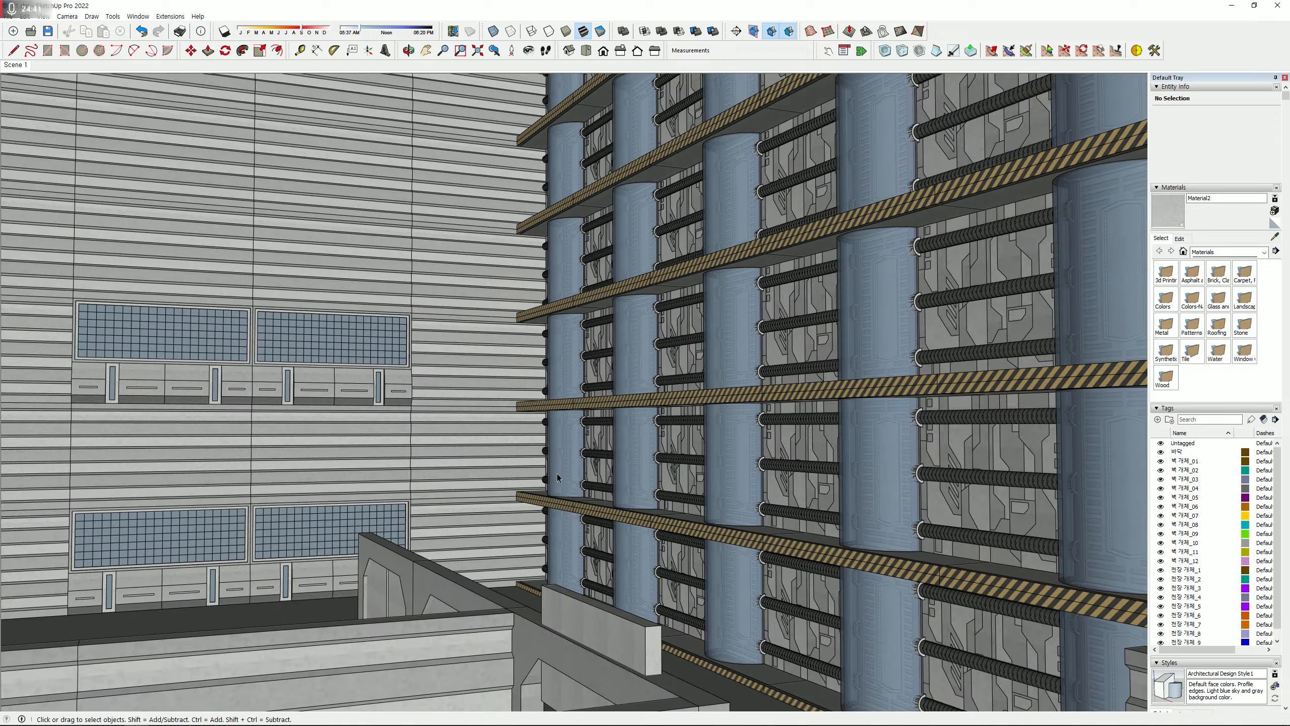
{"action": "scroll", "coordinate": [557, 475], "scroll_direction": "down", "scroll_amount": 1}
{"action": "middle_click_drag", "start_coordinate": [556, 474], "coordinate": [437, 381], "text": "shift"}
{"action": "scroll", "coordinate": [503, 424], "scroll_direction": "up", "scroll_amount": 3}
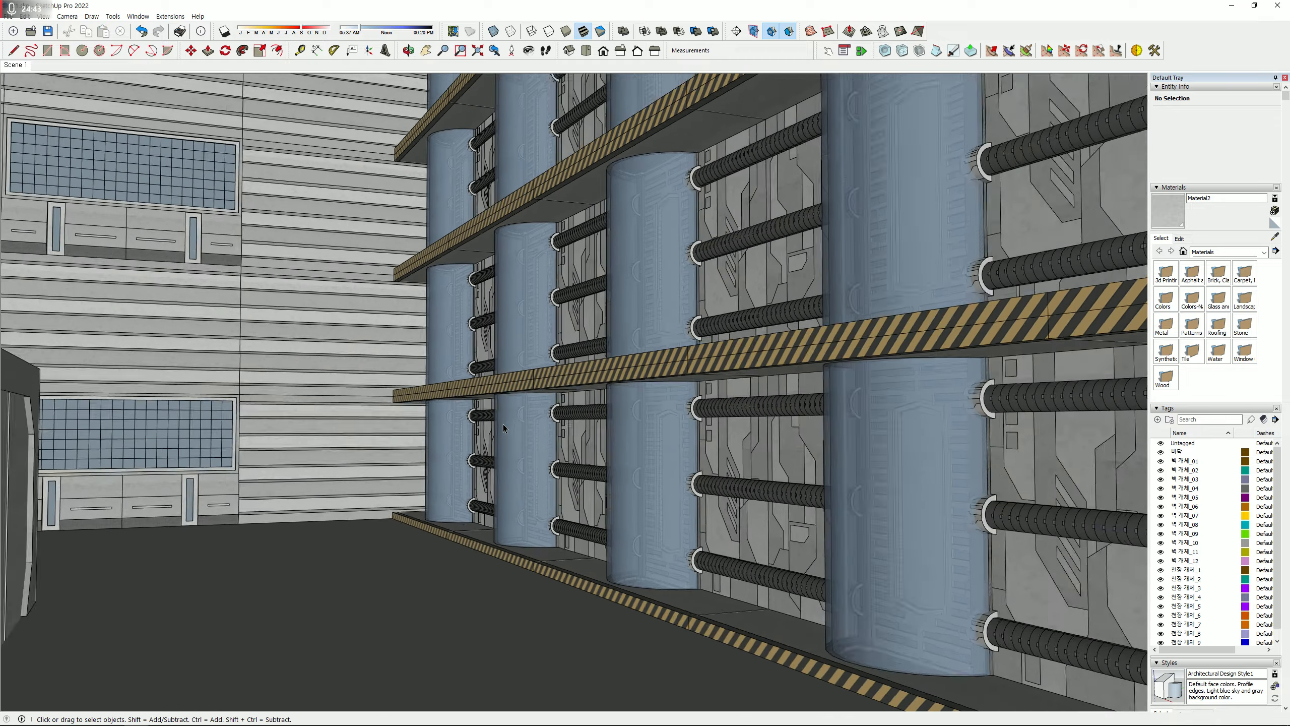
{"action": "middle_click_drag", "start_coordinate": [503, 424], "coordinate": [604, 510]}
{"action": "scroll", "coordinate": [625, 483], "scroll_direction": "down", "scroll_amount": 3}
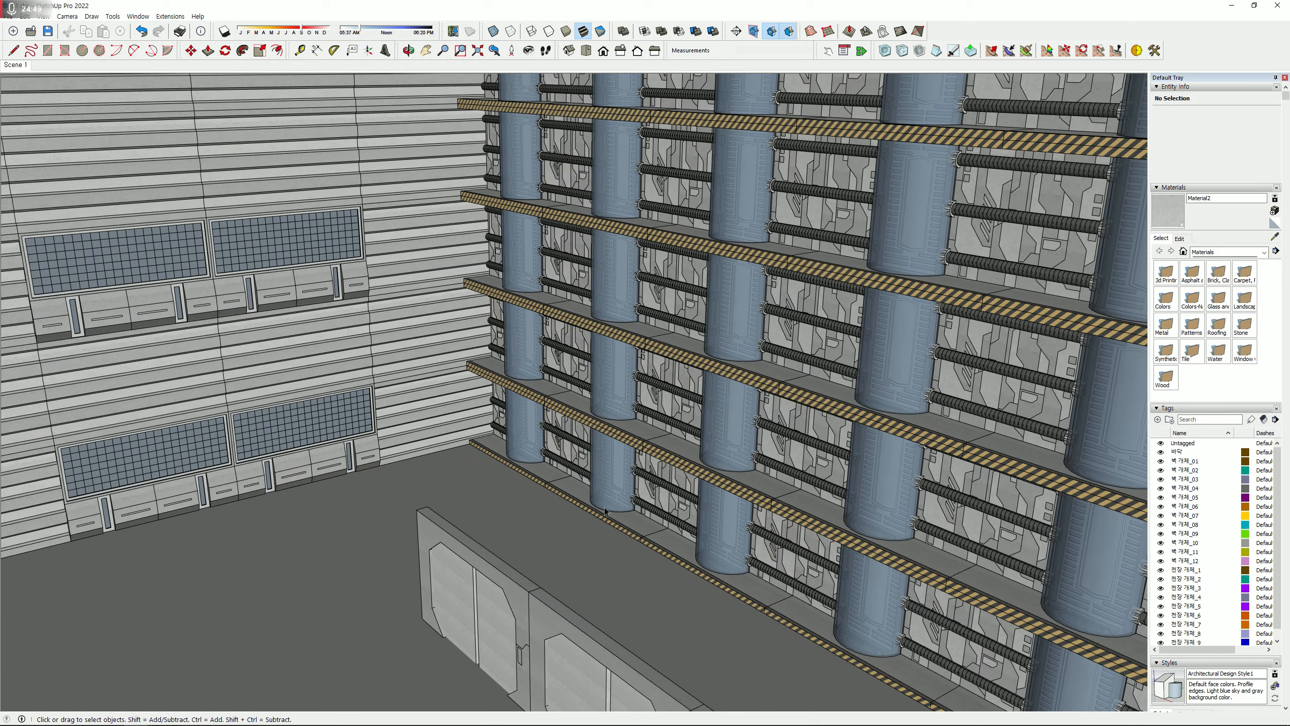
{"action": "scroll", "coordinate": [604, 509], "scroll_direction": "down", "scroll_amount": 3}
{"action": "scroll", "coordinate": [565, 444], "scroll_direction": "up", "scroll_amount": 5}
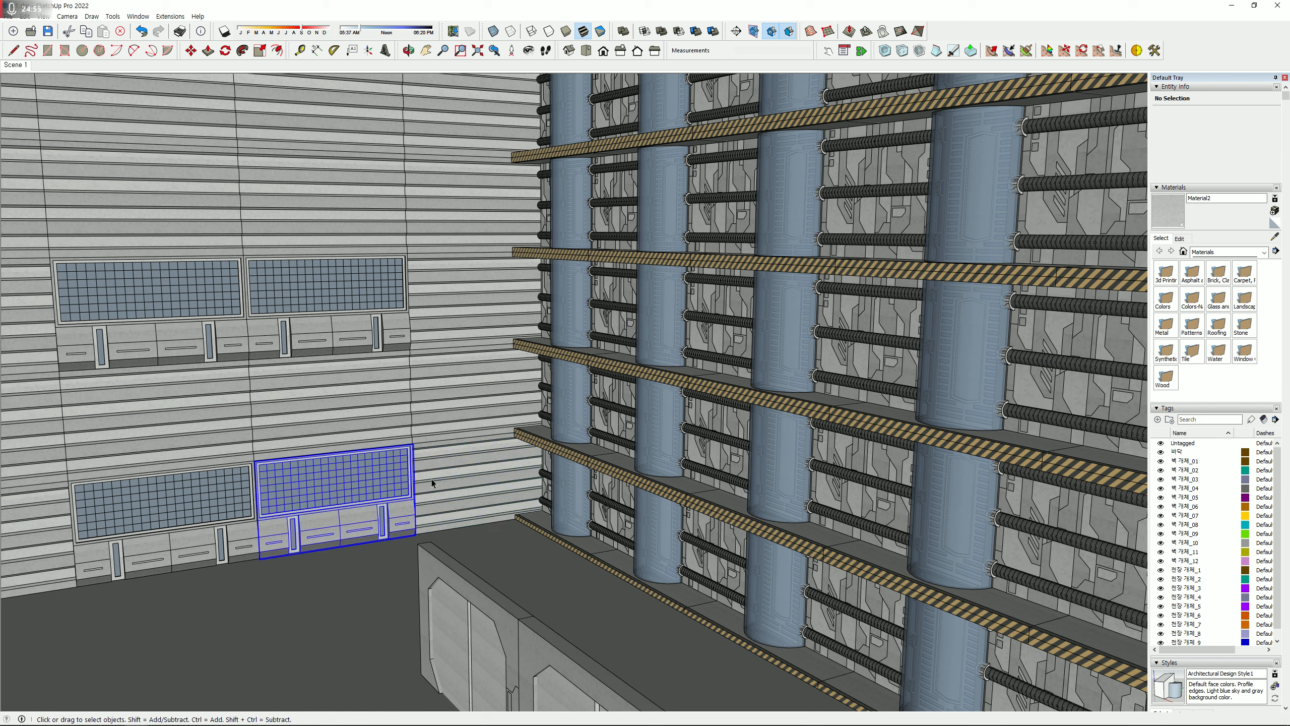
- Select the plain striped module and the neighbouring window-panel module in the lowest wall row to compare them, and clear the selection
{"action": "left_click", "coordinate": [376, 437]}
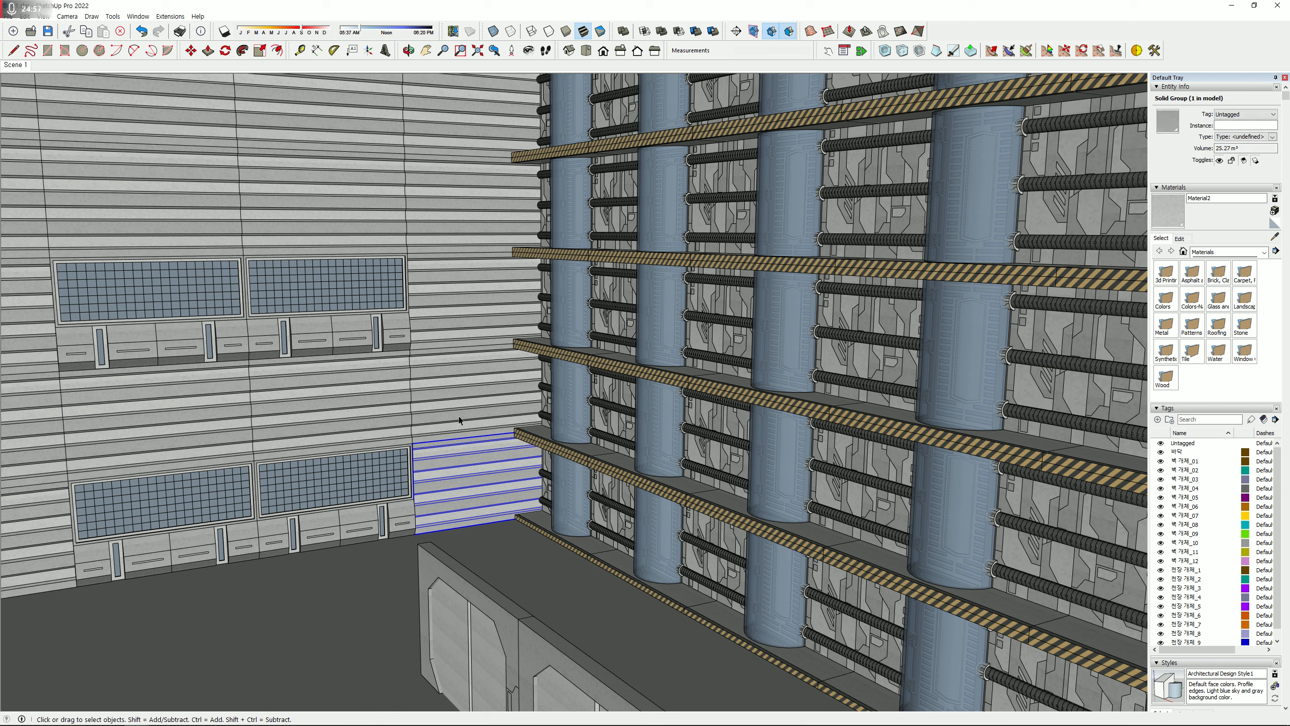
{"action": "left_click", "coordinate": [377, 487]}
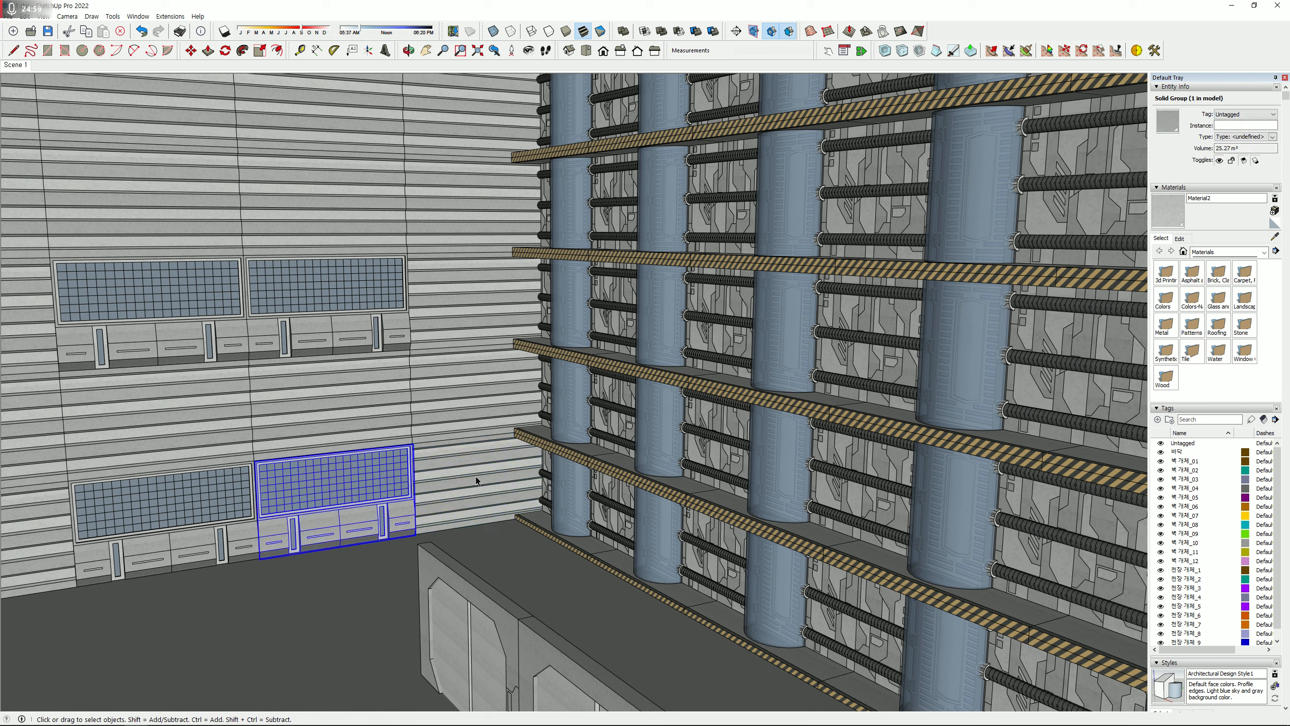
{"action": "middle_click_drag", "start_coordinate": [475, 476], "coordinate": [474, 432]}
{"action": "middle_click_drag", "start_coordinate": [793, 432], "coordinate": [590, 455]}
{"action": "scroll", "coordinate": [724, 500], "scroll_direction": "up", "scroll_amount": 3}
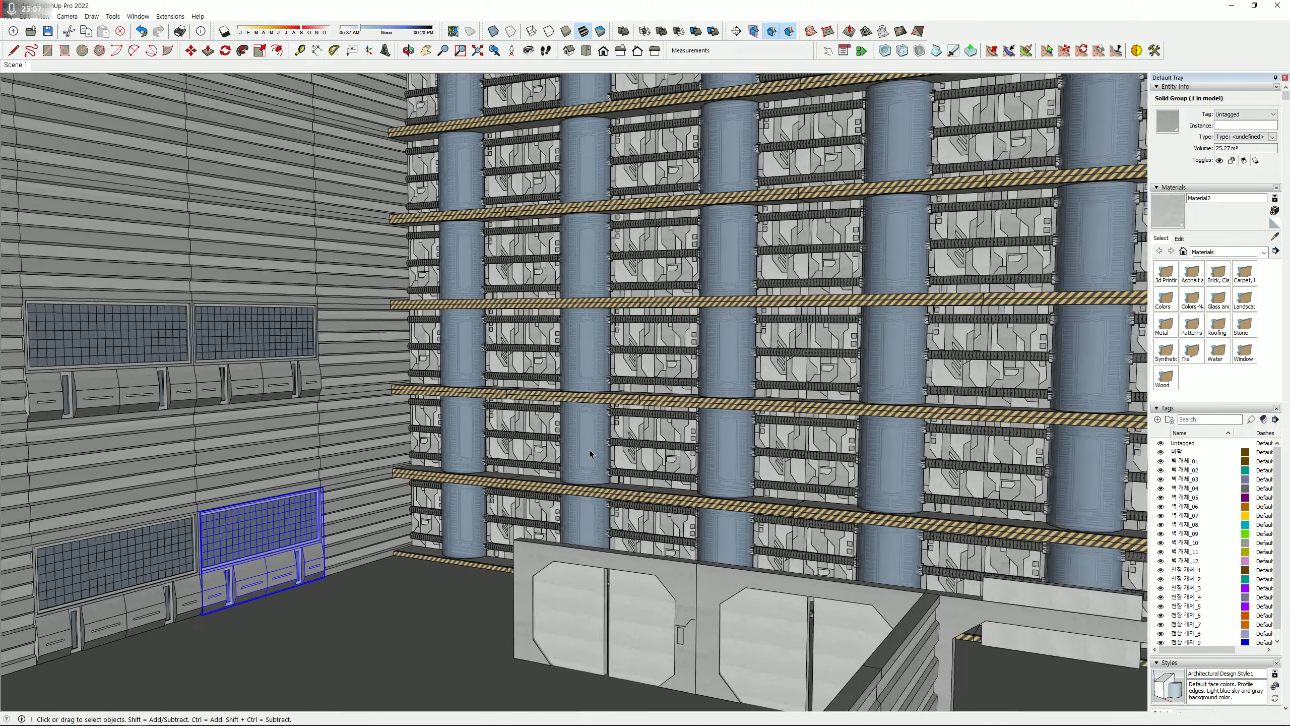
{"action": "scroll", "coordinate": [506, 263], "scroll_direction": "down", "scroll_amount": 3}
{"action": "scroll", "coordinate": [606, 460], "scroll_direction": "up", "scroll_amount": 4}
{"action": "key", "text": "ctrl+t"}
- Examine how the wall modules meet at the hall's lower corner and how they fit into the overall layout
{"action": "middle_click_drag", "start_coordinate": [881, 500], "coordinate": [435, 546]}
{"action": "scroll", "coordinate": [675, 528], "scroll_direction": "up", "scroll_amount": 3}
{"action": "scroll", "coordinate": [435, 546], "scroll_direction": "up", "scroll_amount": 5}
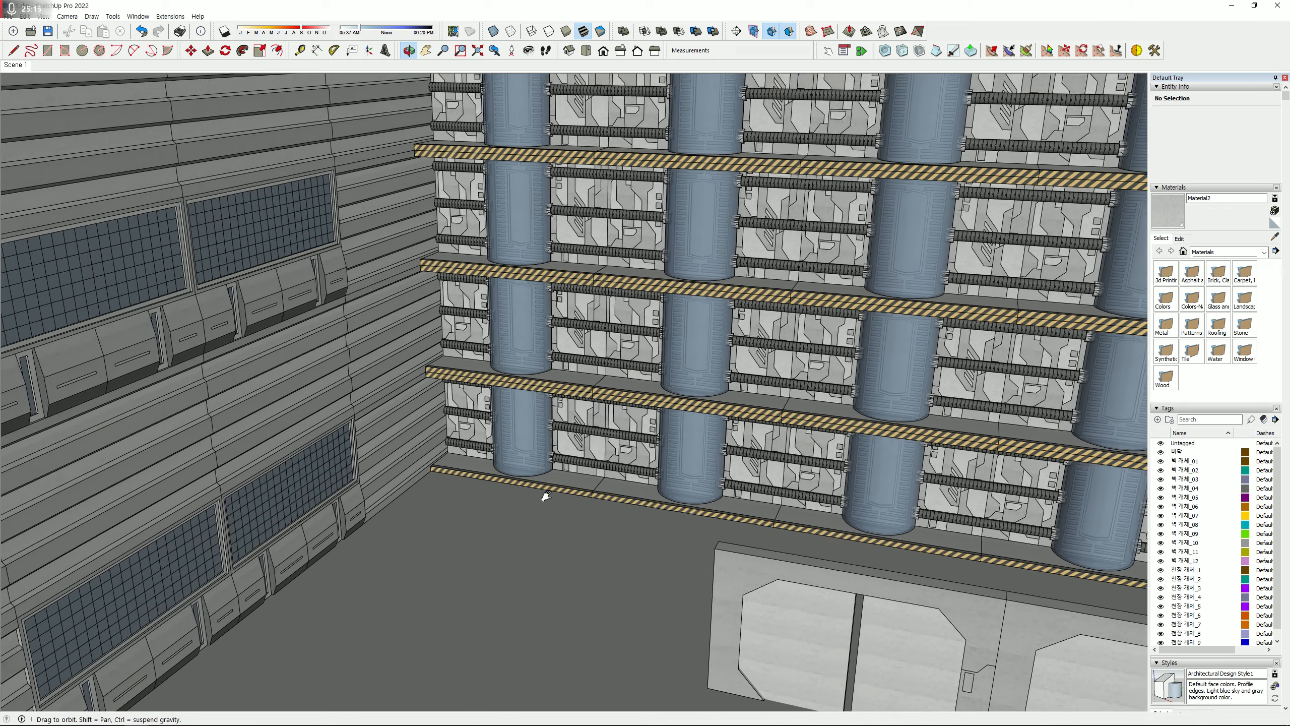
{"action": "scroll", "coordinate": [496, 498], "scroll_direction": "up", "scroll_amount": 2}
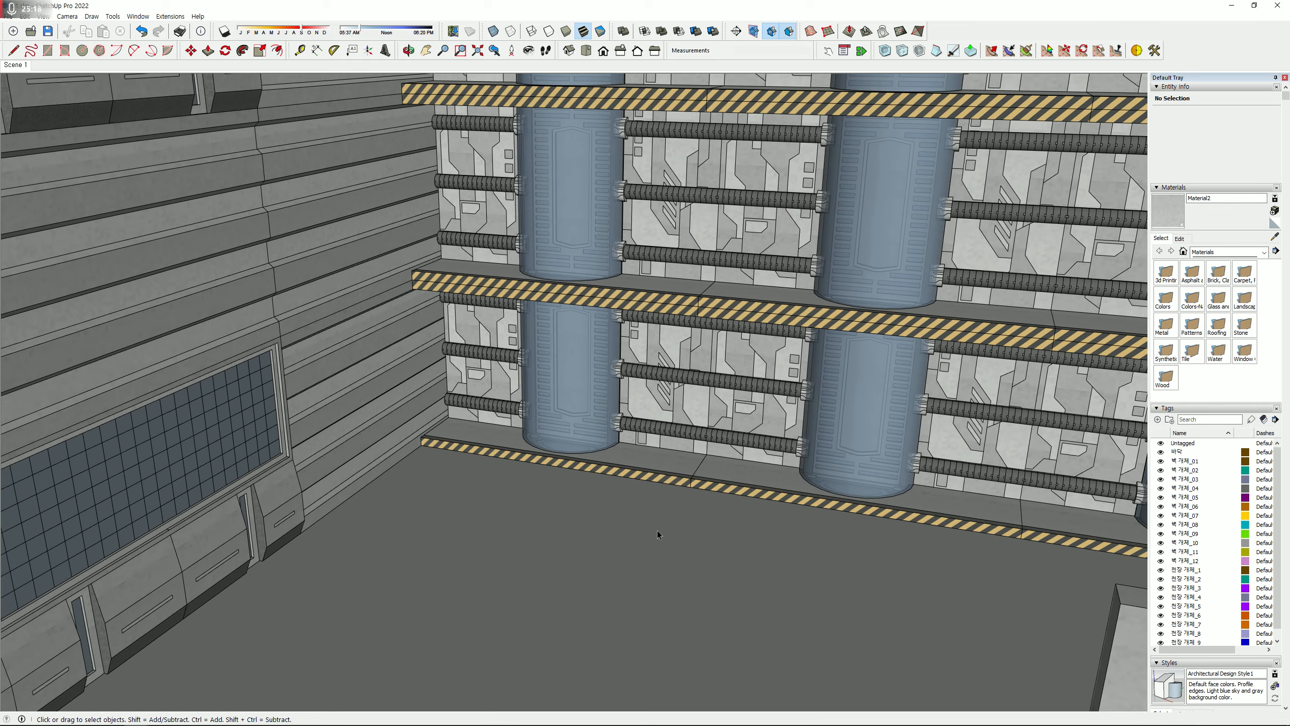
{"action": "middle_click_drag", "start_coordinate": [657, 533], "coordinate": [289, 580]}
{"action": "middle_click_drag", "start_coordinate": [703, 524], "coordinate": [756, 527]}
{"action": "scroll", "coordinate": [757, 527], "scroll_direction": "down", "scroll_amount": 2}
{"action": "scroll", "coordinate": [758, 528], "scroll_direction": "down", "scroll_amount": 1}
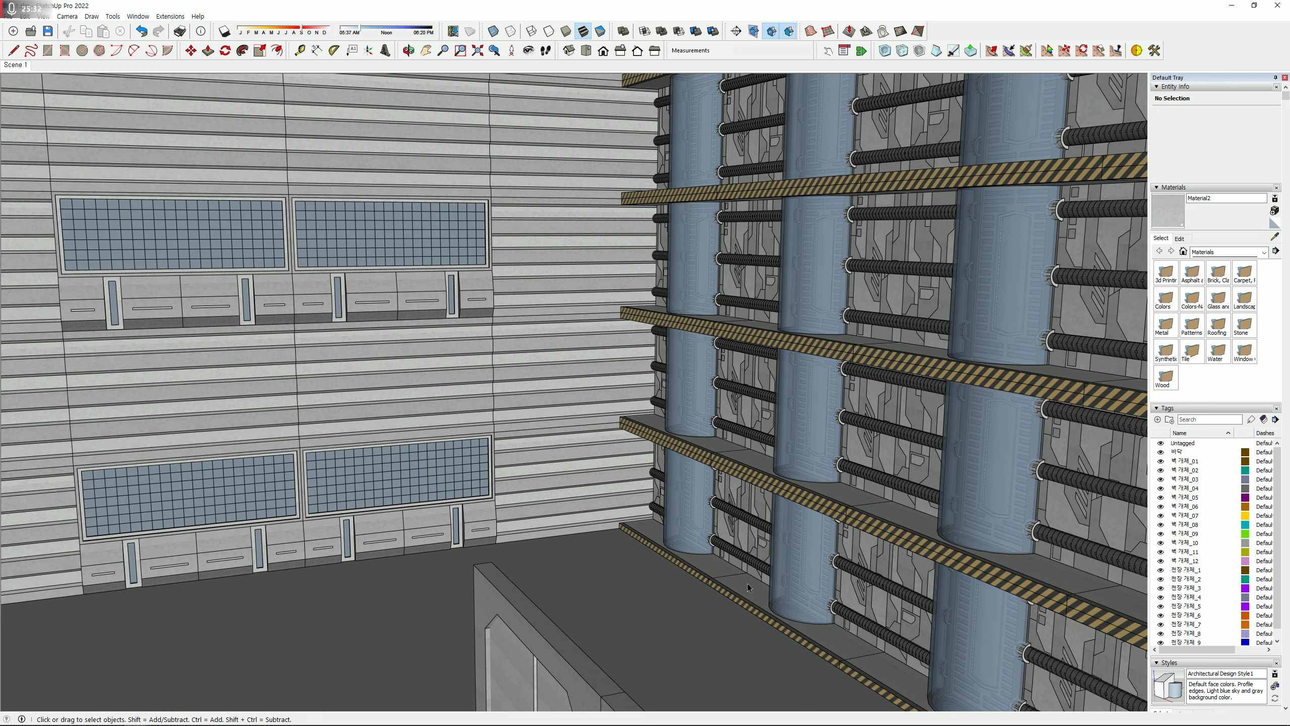
{"action": "middle_click_drag", "start_coordinate": [697, 578], "coordinate": [623, 383]}
{"action": "scroll", "coordinate": [645, 428], "scroll_direction": "up", "scroll_amount": 3}
{"action": "scroll", "coordinate": [645, 427], "scroll_direction": "up", "scroll_amount": 3}
{"action": "scroll", "coordinate": [631, 434], "scroll_direction": "down", "scroll_amount": 5}
{"action": "scroll", "coordinate": [835, 571], "scroll_direction": "down", "scroll_amount": 3}
{"action": "scroll", "coordinate": [700, 477], "scroll_direction": "down", "scroll_amount": 2}
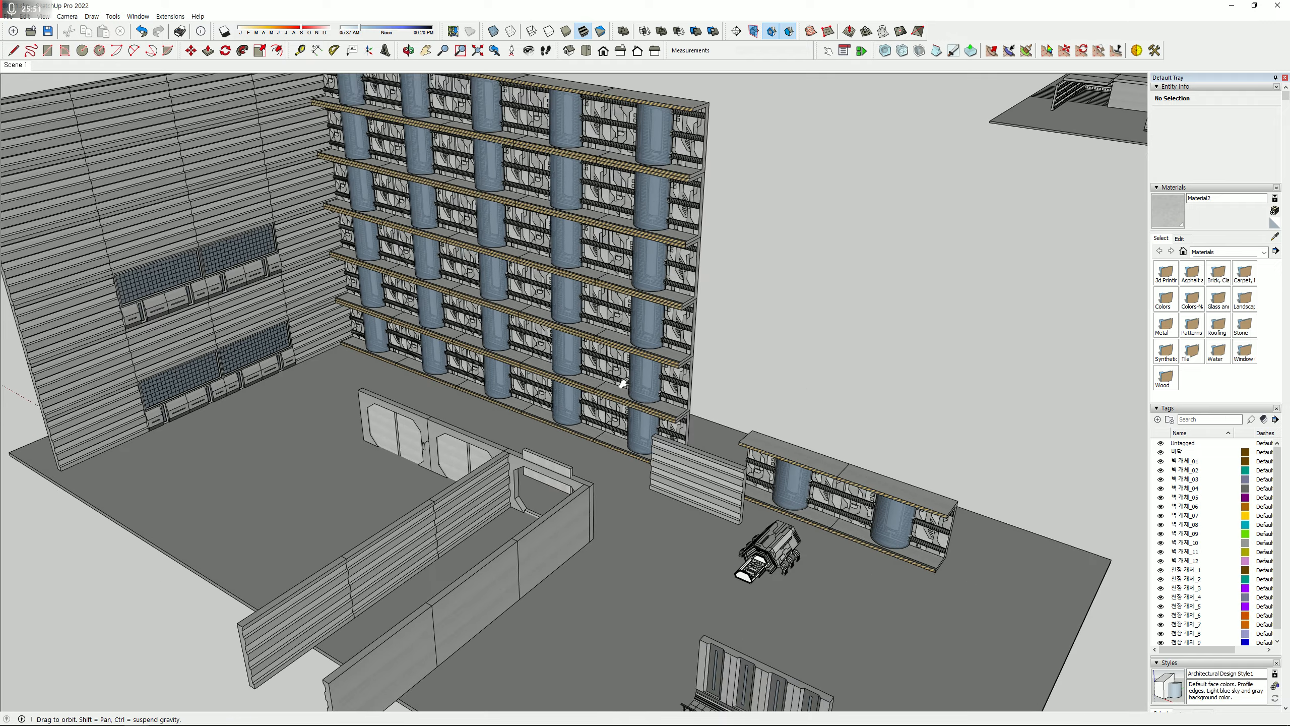
{"action": "middle_click_drag", "start_coordinate": [504, 408], "coordinate": [591, 410]}
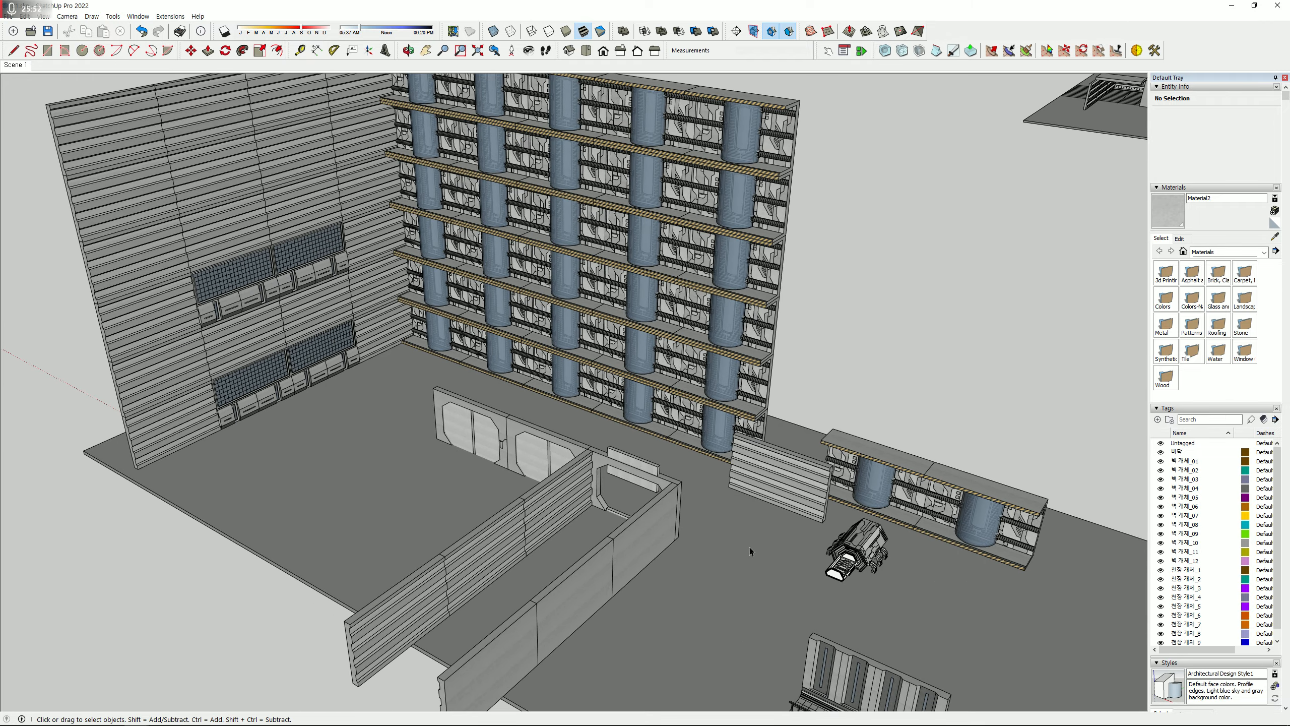
- Select the two adjacent door wall modules beside the corridor in turn to compare them
{"action": "scroll", "coordinate": [549, 458], "scroll_direction": "up", "scroll_amount": 5}
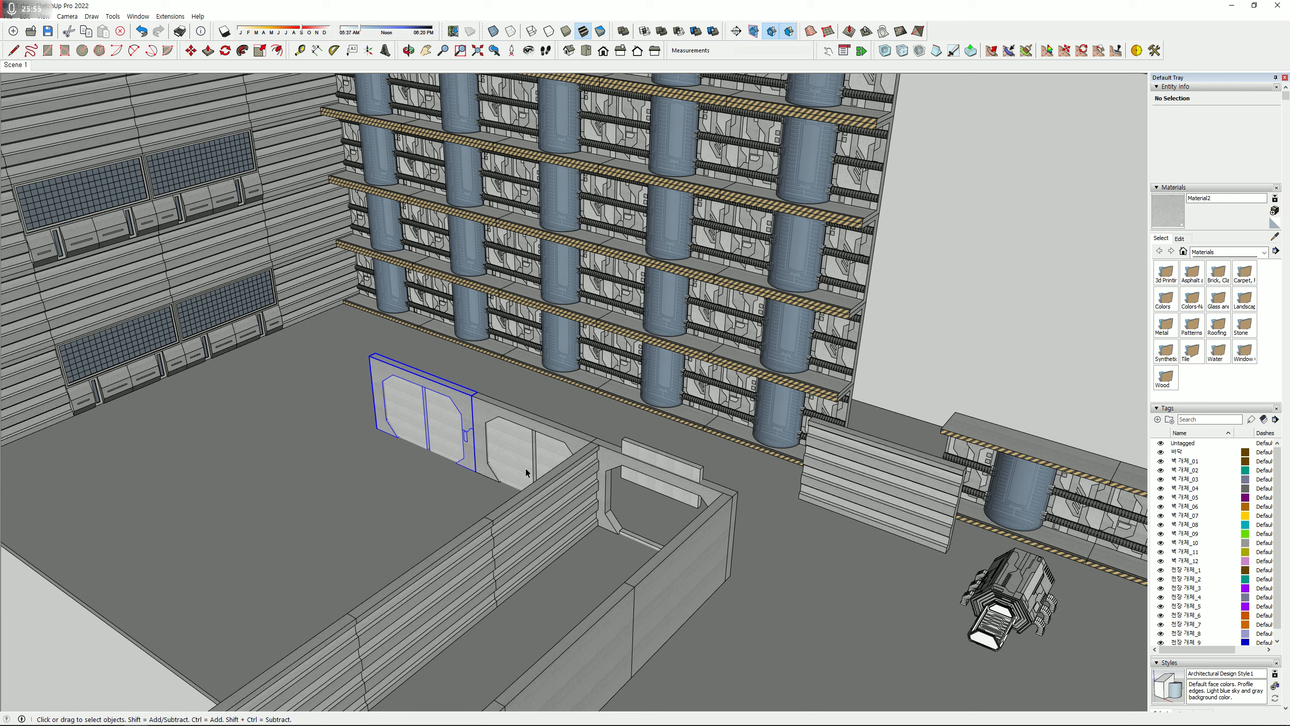
{"action": "left_click", "coordinate": [539, 468]}
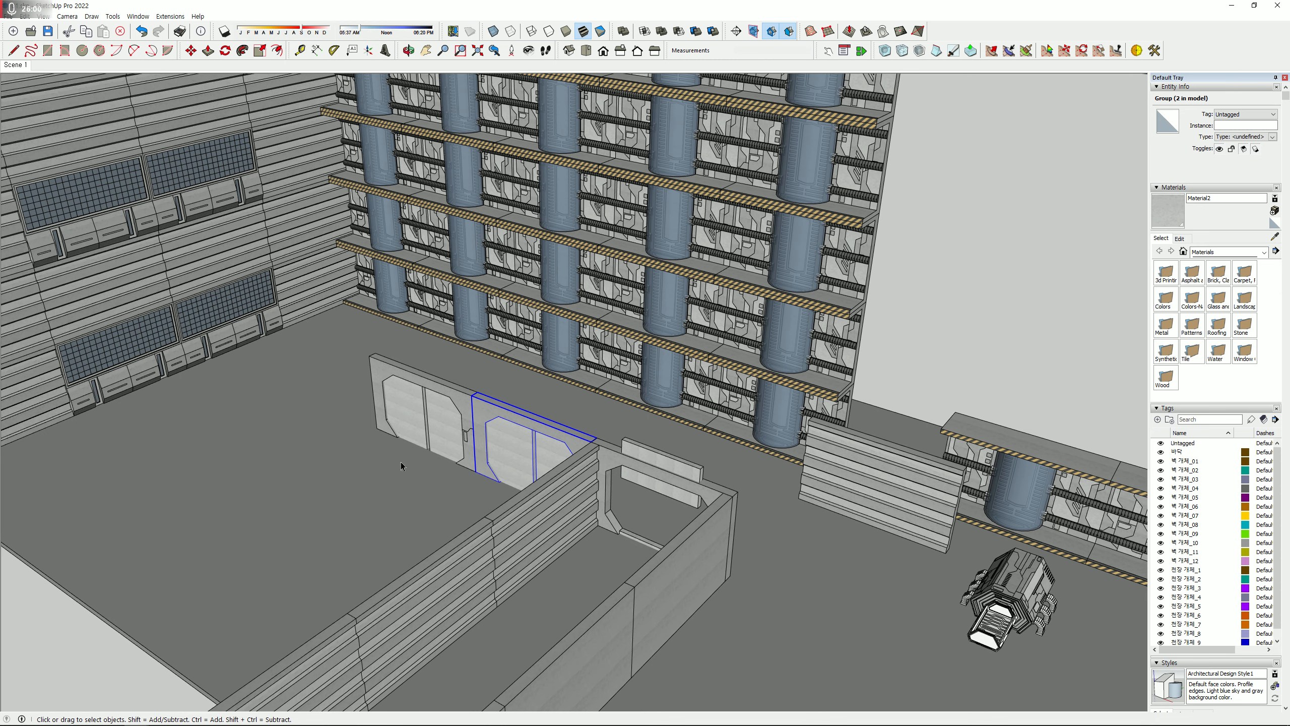
{"action": "middle_click_drag", "start_coordinate": [387, 385], "coordinate": [450, 434]}
{"action": "scroll", "coordinate": [451, 435], "scroll_direction": "up", "scroll_amount": 1}
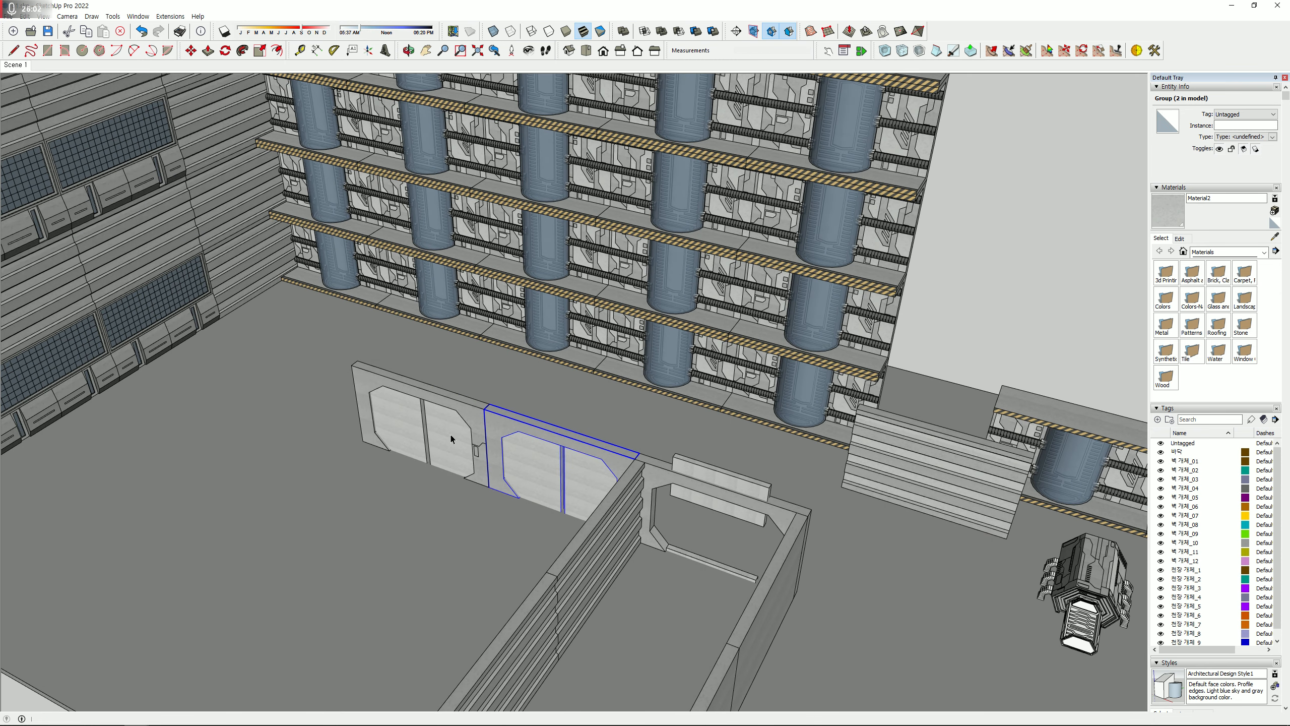
{"action": "left_click", "coordinate": [489, 473]}
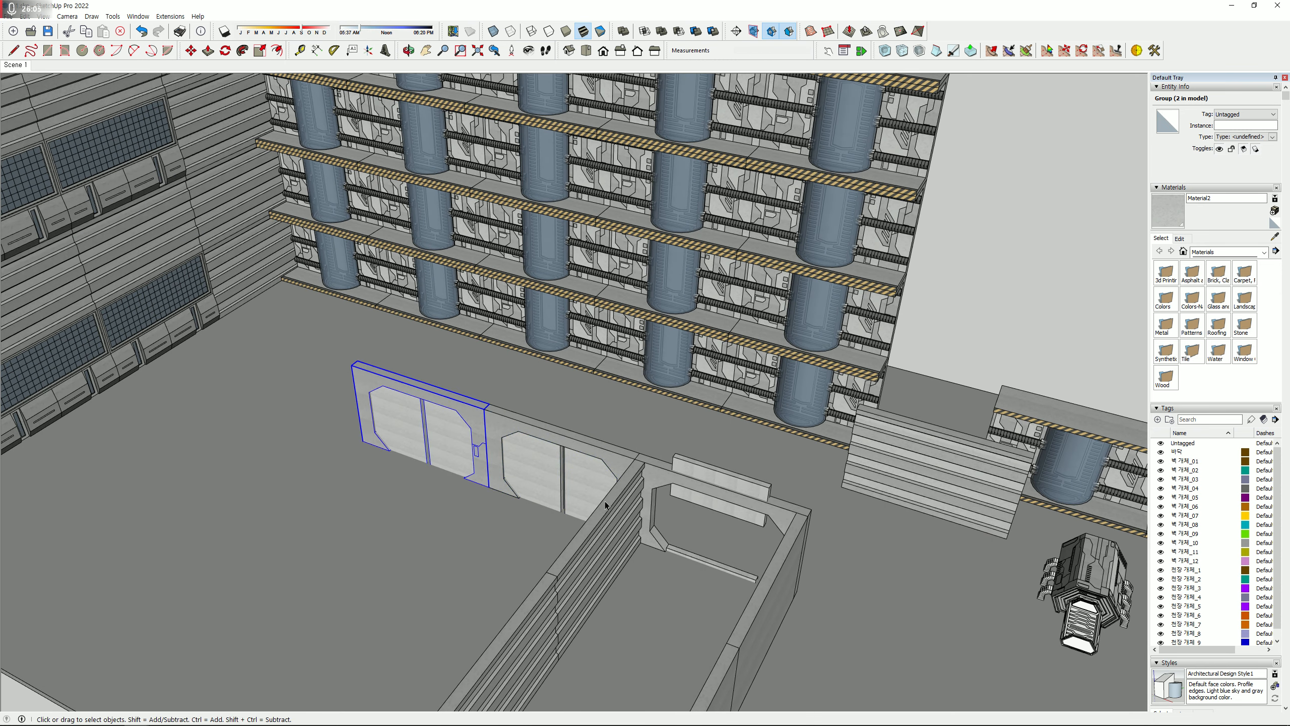
{"action": "left_click", "coordinate": [480, 447]}
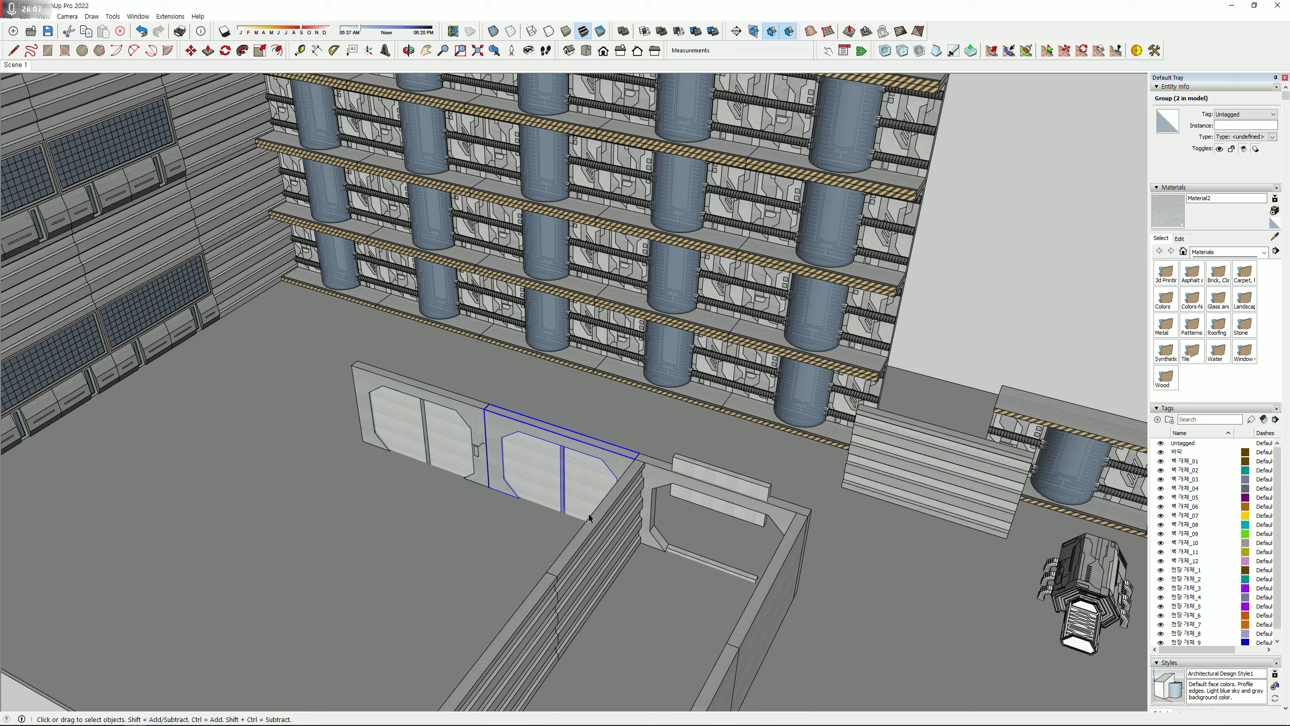
- Compare the two door wall modules with the open-frame module at the corridor's end by selecting each in turn
{"action": "left_click", "coordinate": [565, 476]}
{"action": "left_click", "coordinate": [461, 463]}
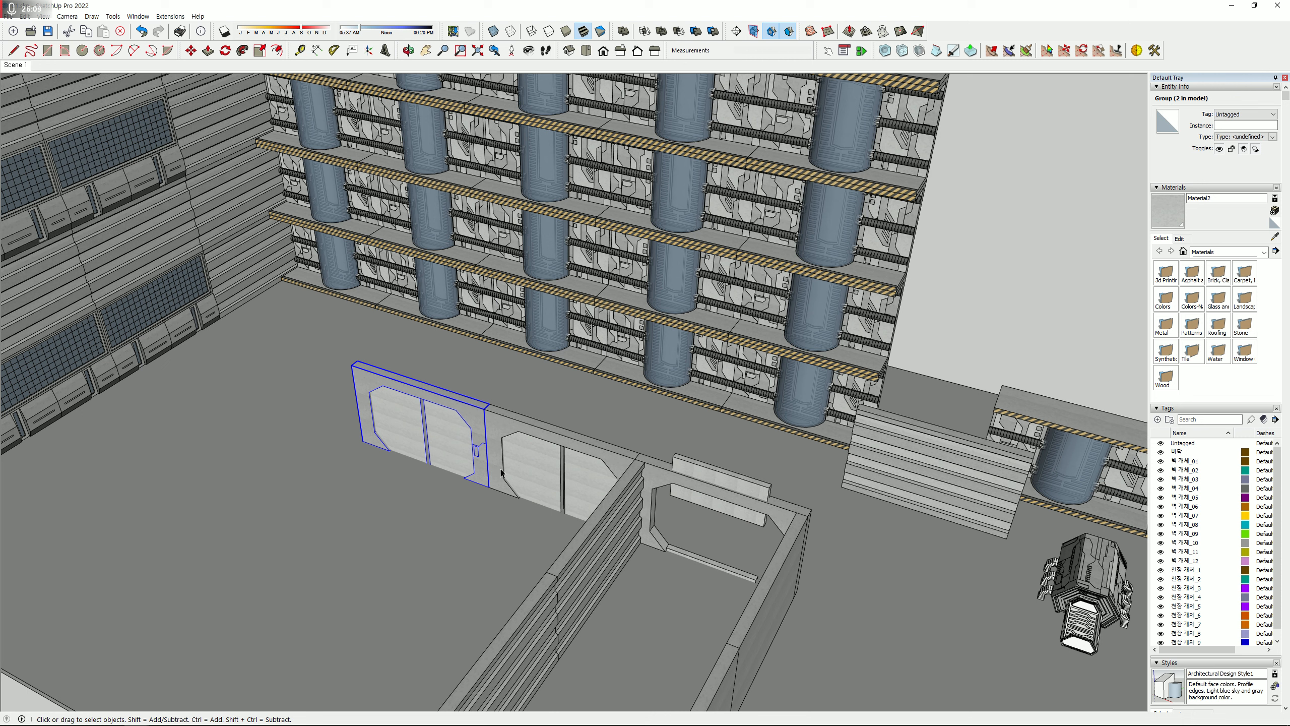
{"action": "left_click", "coordinate": [556, 487]}
{"action": "left_click", "coordinate": [717, 507]}
{"action": "left_click", "coordinate": [521, 461]}
{"action": "left_click", "coordinate": [474, 452]}
- Examine the pillar wall rising behind the door modules and clear the selection
{"action": "middle_click_drag", "start_coordinate": [603, 496], "coordinate": [530, 483]}
{"action": "scroll", "coordinate": [531, 482], "scroll_direction": "up", "scroll_amount": 6}
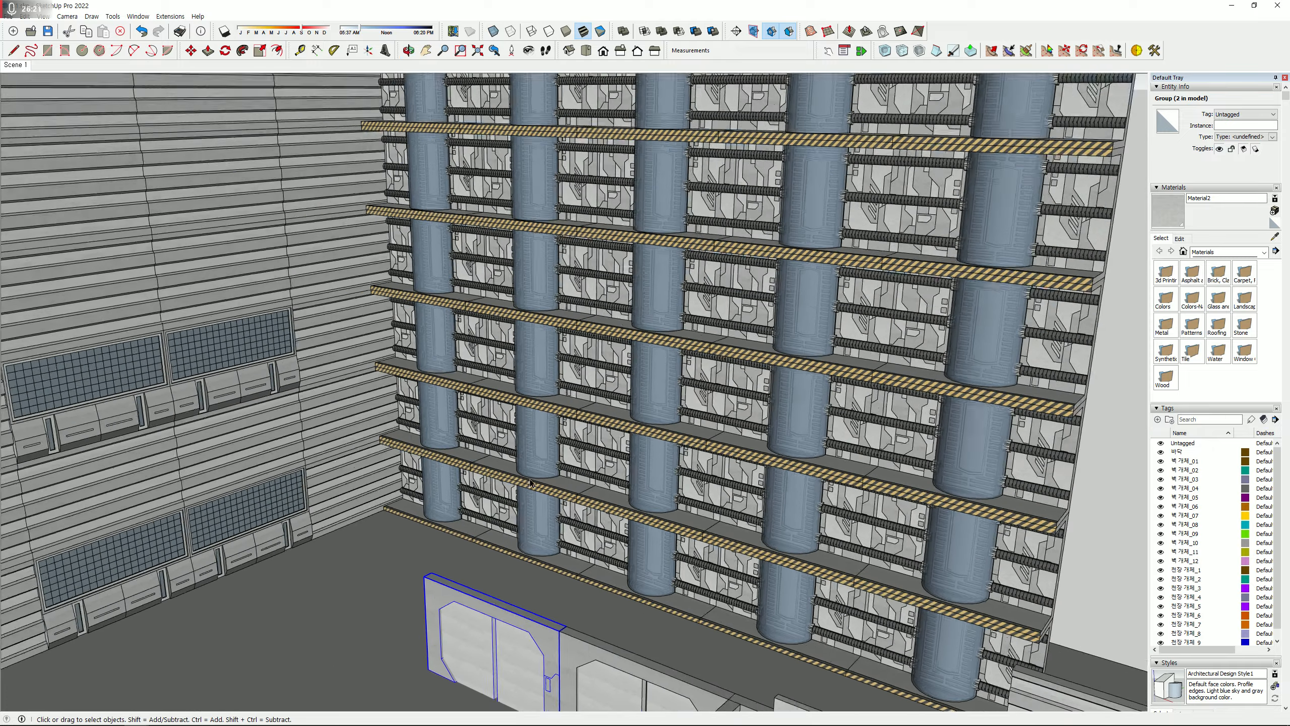
{"action": "scroll", "coordinate": [531, 483], "scroll_direction": "down", "scroll_amount": 3}
{"action": "left_click", "coordinate": [1016, 460]}
{"action": "scroll", "coordinate": [532, 486], "scroll_direction": "up", "scroll_amount": 3}
{"action": "middle_click_drag", "start_coordinate": [532, 486], "coordinate": [508, 441]}
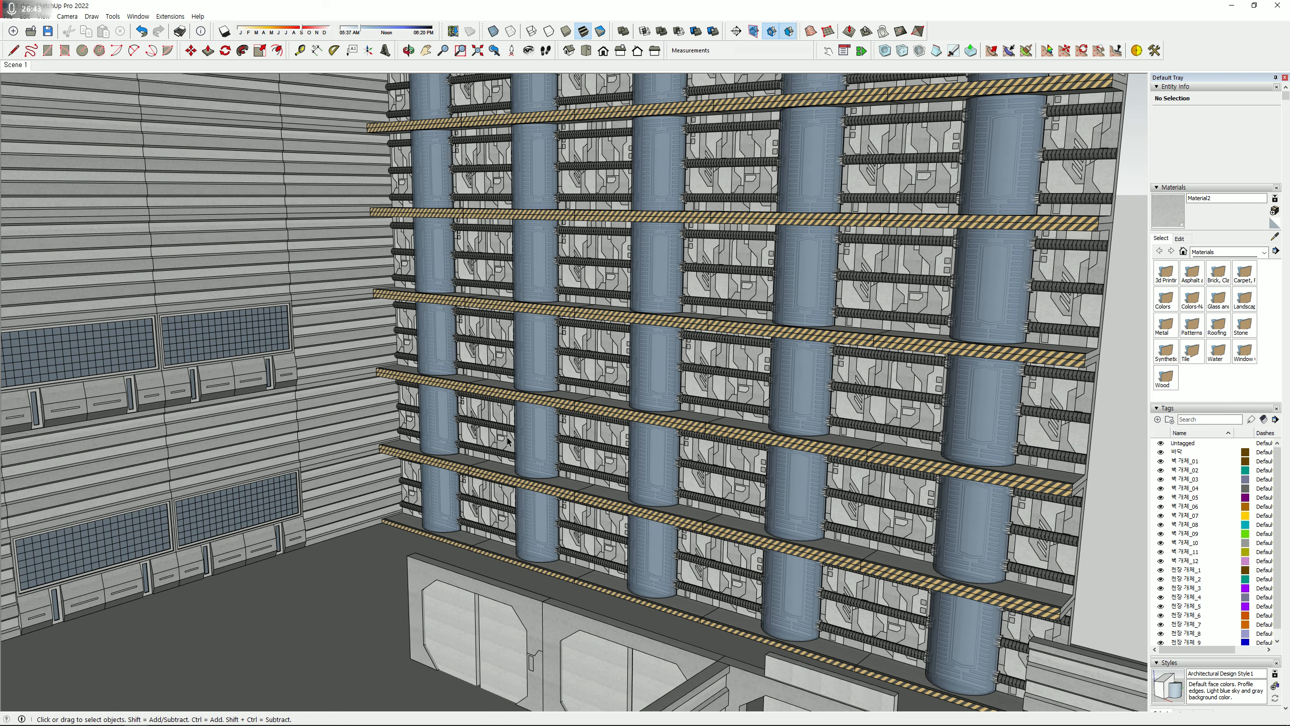
- Examine the whole hall layout from a distance, from low and raised angles, including both tall walls and the corridor
{"action": "scroll", "coordinate": [537, 450], "scroll_direction": "down", "scroll_amount": 3}
{"action": "middle_click_drag", "start_coordinate": [536, 450], "coordinate": [541, 412]}
{"action": "scroll", "coordinate": [671, 247], "scroll_direction": "down", "scroll_amount": 1}
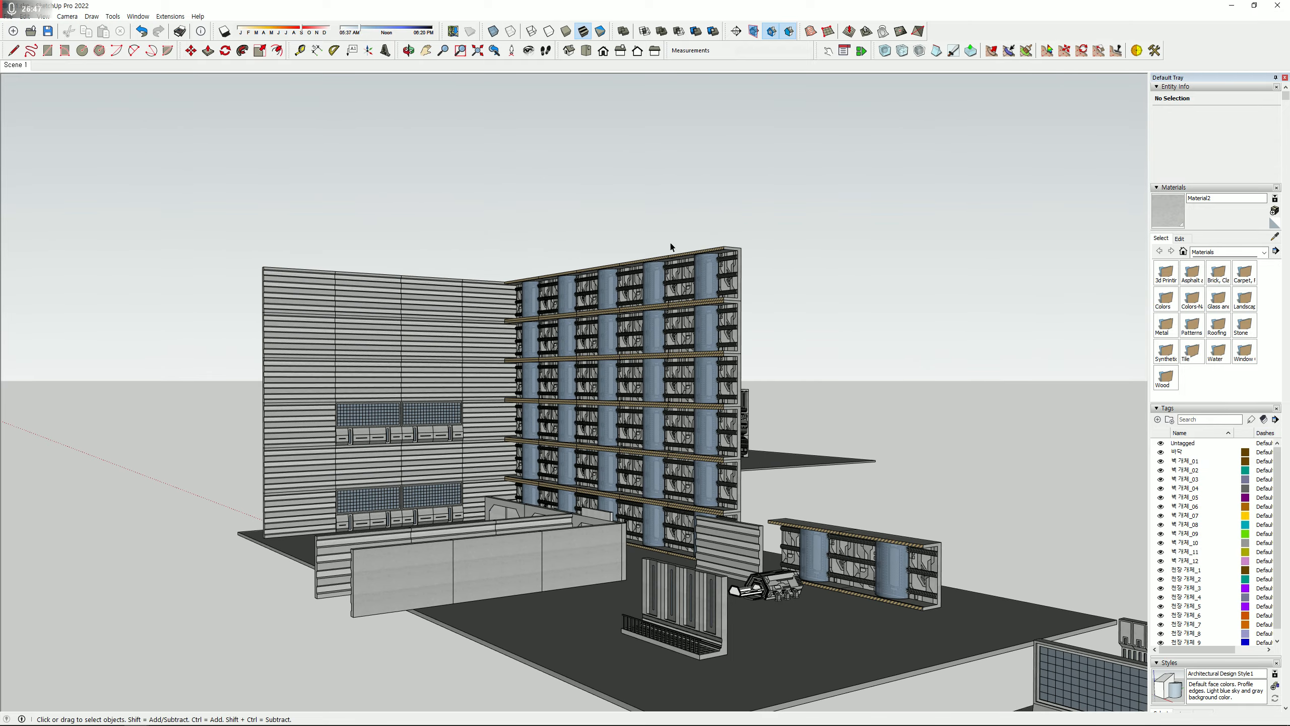
{"action": "scroll", "coordinate": [666, 504], "scroll_direction": "up", "scroll_amount": 2}
{"action": "key", "text": "o"}
{"action": "left_click_drag", "start_coordinate": [805, 683], "coordinate": [427, 519]}
{"action": "middle_click_drag", "start_coordinate": [569, 422], "coordinate": [432, 618]}
{"action": "scroll", "coordinate": [497, 631], "scroll_direction": "down", "scroll_amount": 5}
{"action": "scroll", "coordinate": [433, 618], "scroll_direction": "down", "scroll_amount": 10}
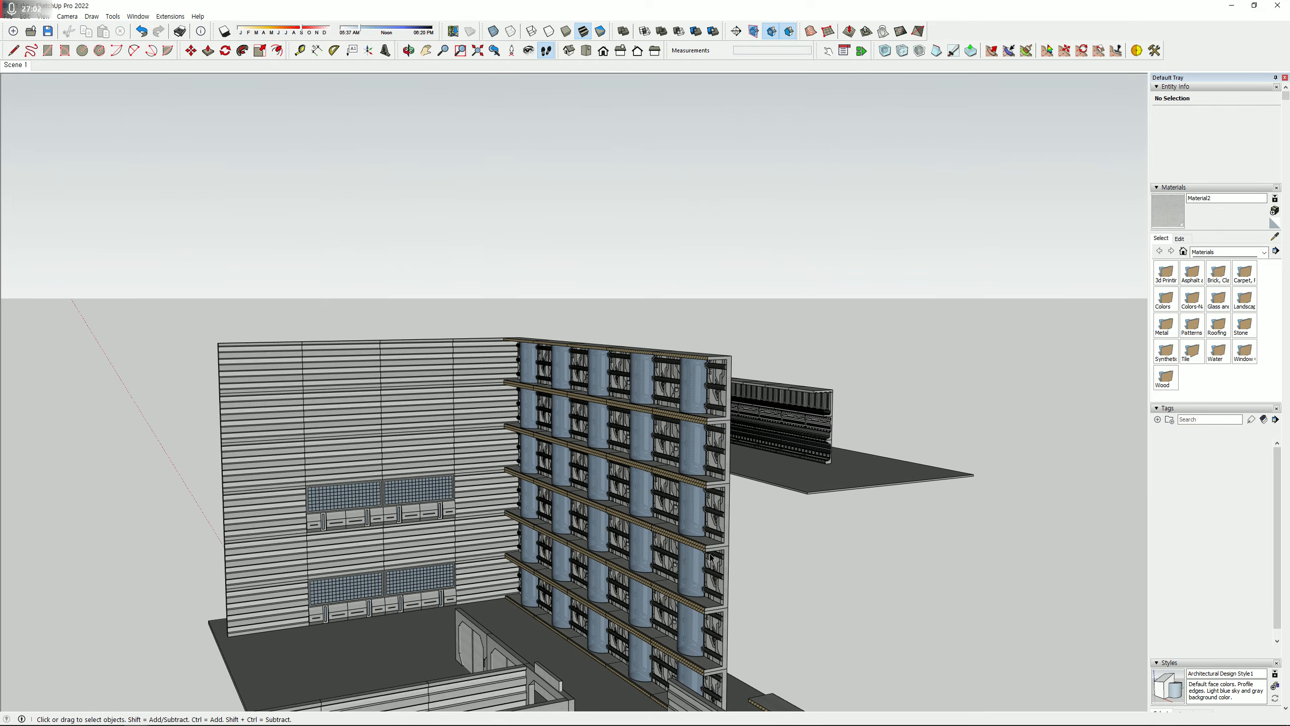
{"action": "middle_click_drag", "start_coordinate": [635, 521], "coordinate": [706, 351], "text": "shift"}
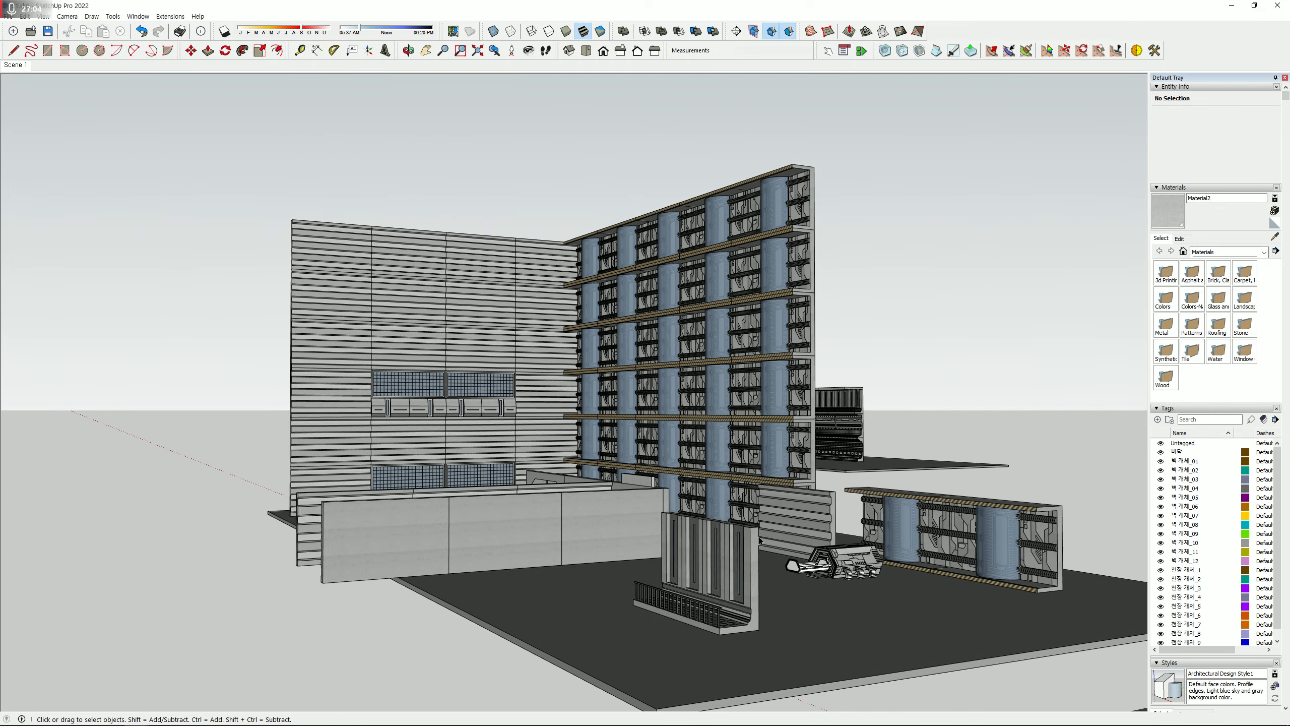